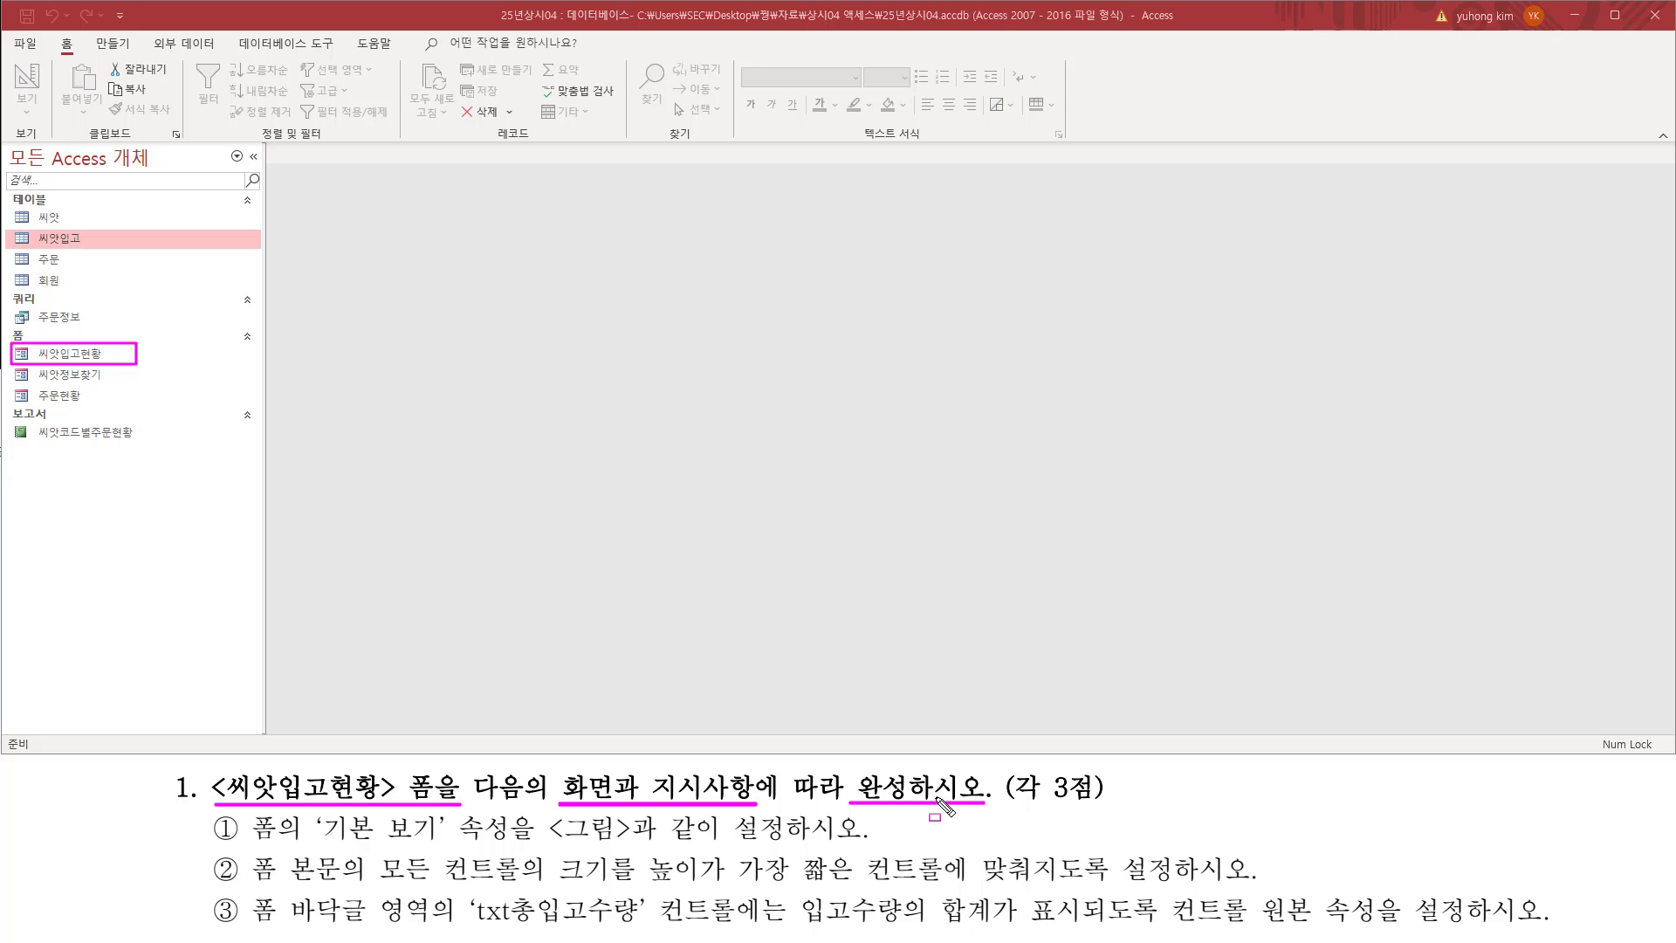
Step: Open the 씨앗입고현황 form in Form view and compare its record layout with the reference picture
left_click(72, 355)
double_click(79, 353)
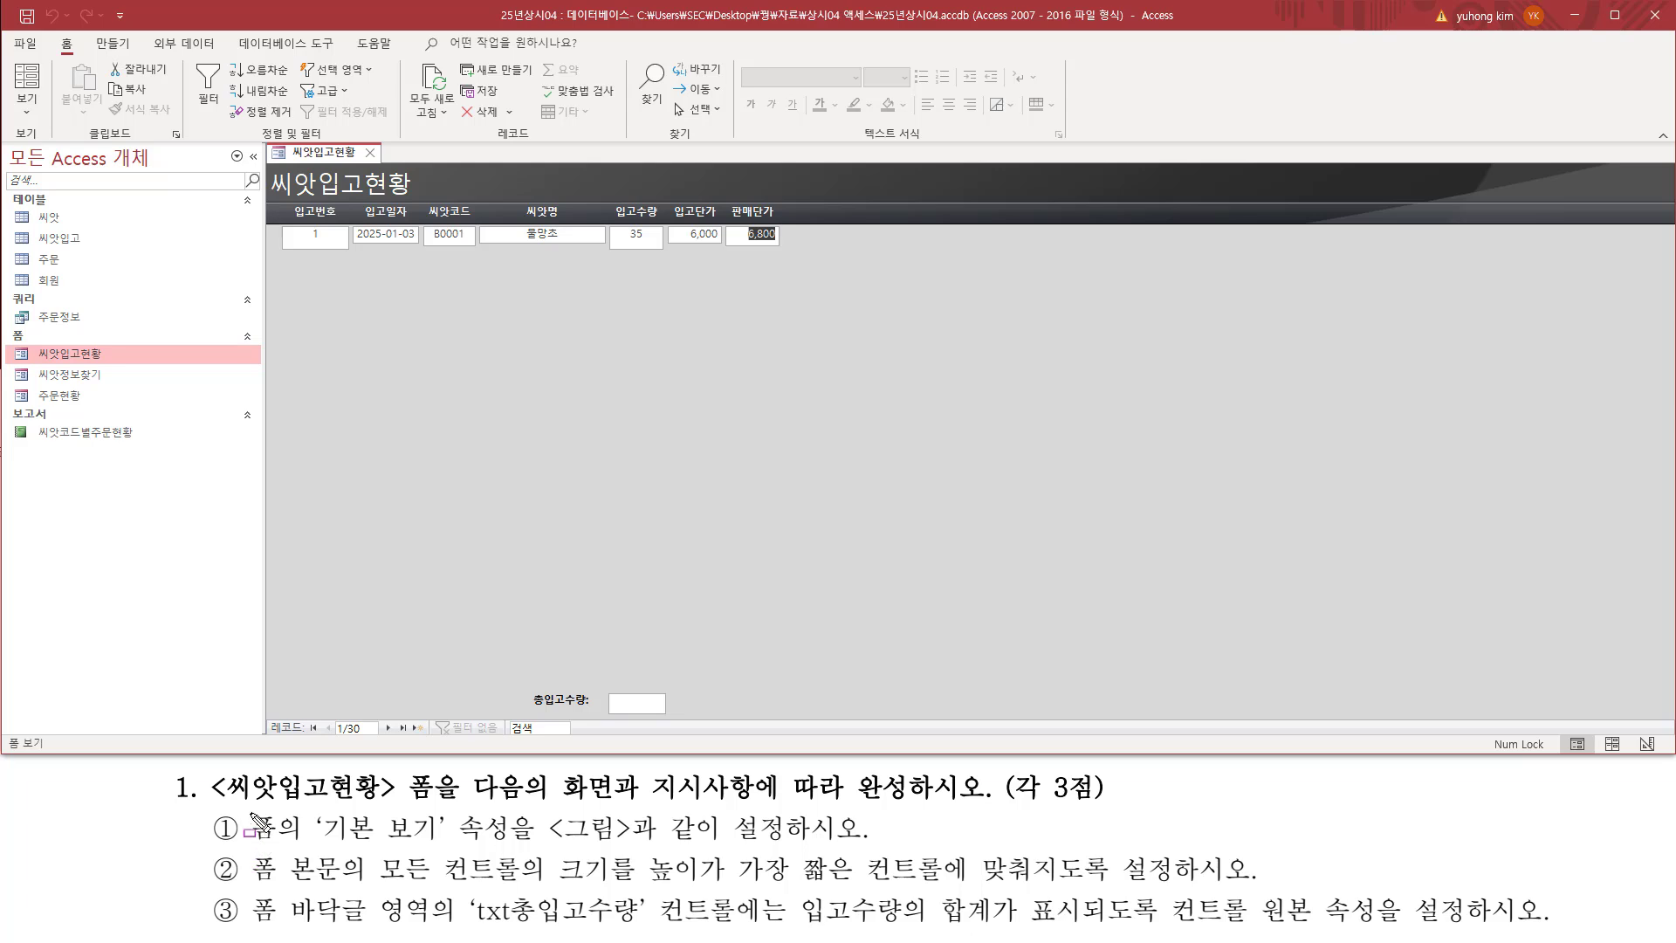
mouse_move(247, 810)
left_mouse_down()
mouse_move(294, 842)
mouse_move(445, 847)
left_mouse_up()
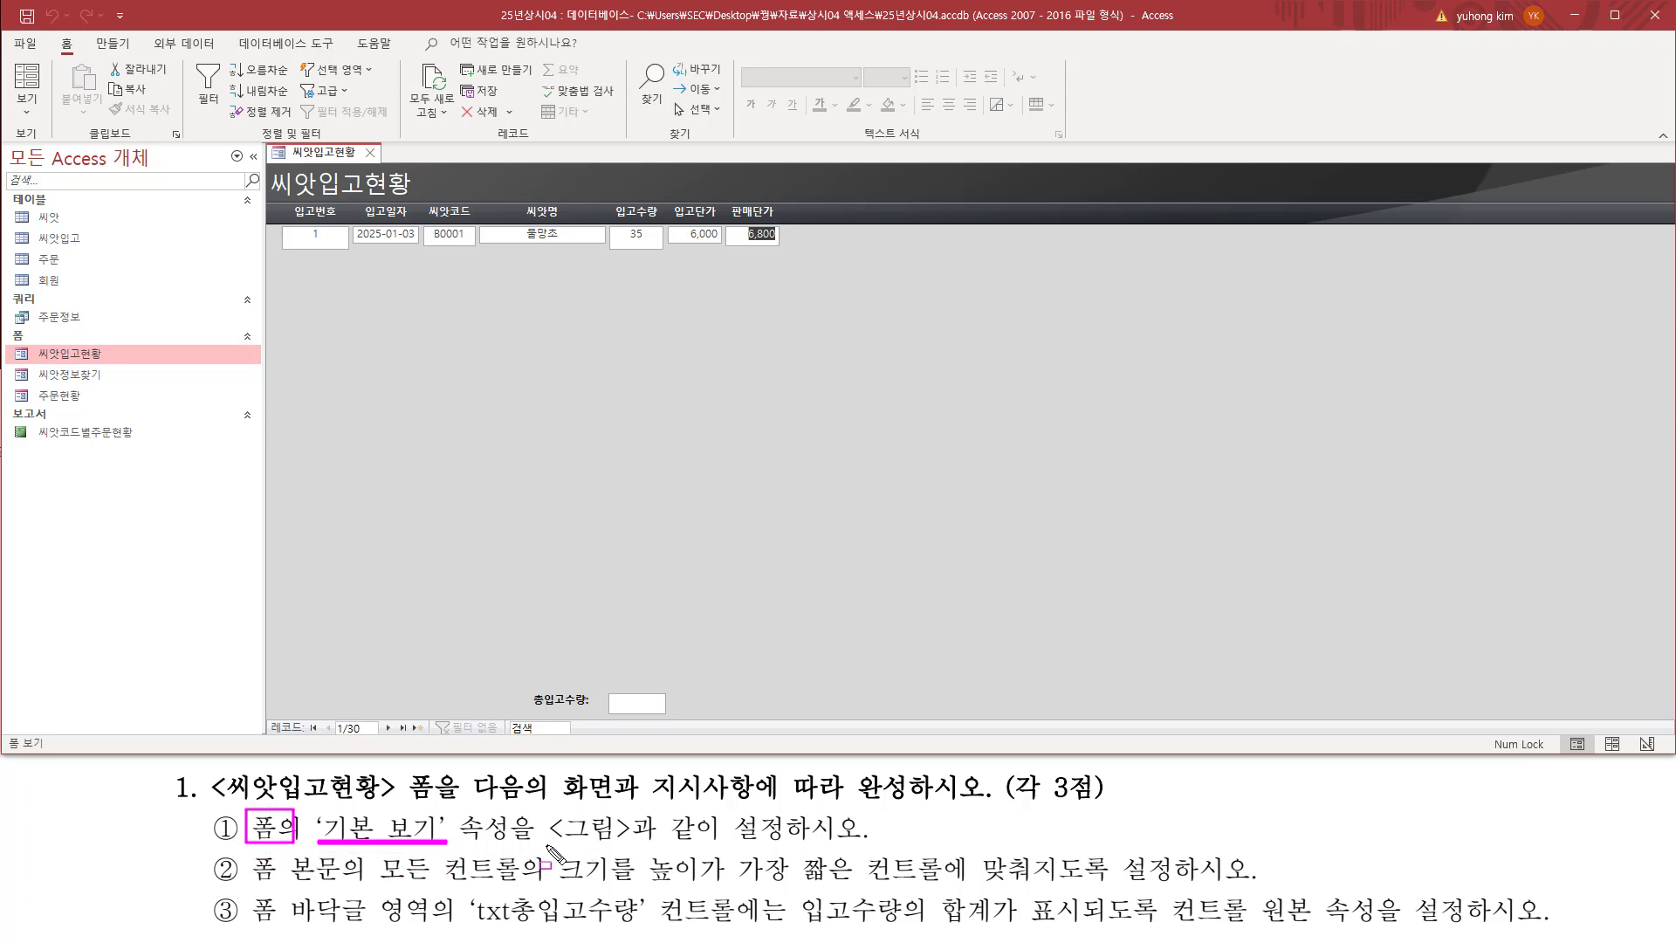
left_click_drag(546, 844, 879, 845)
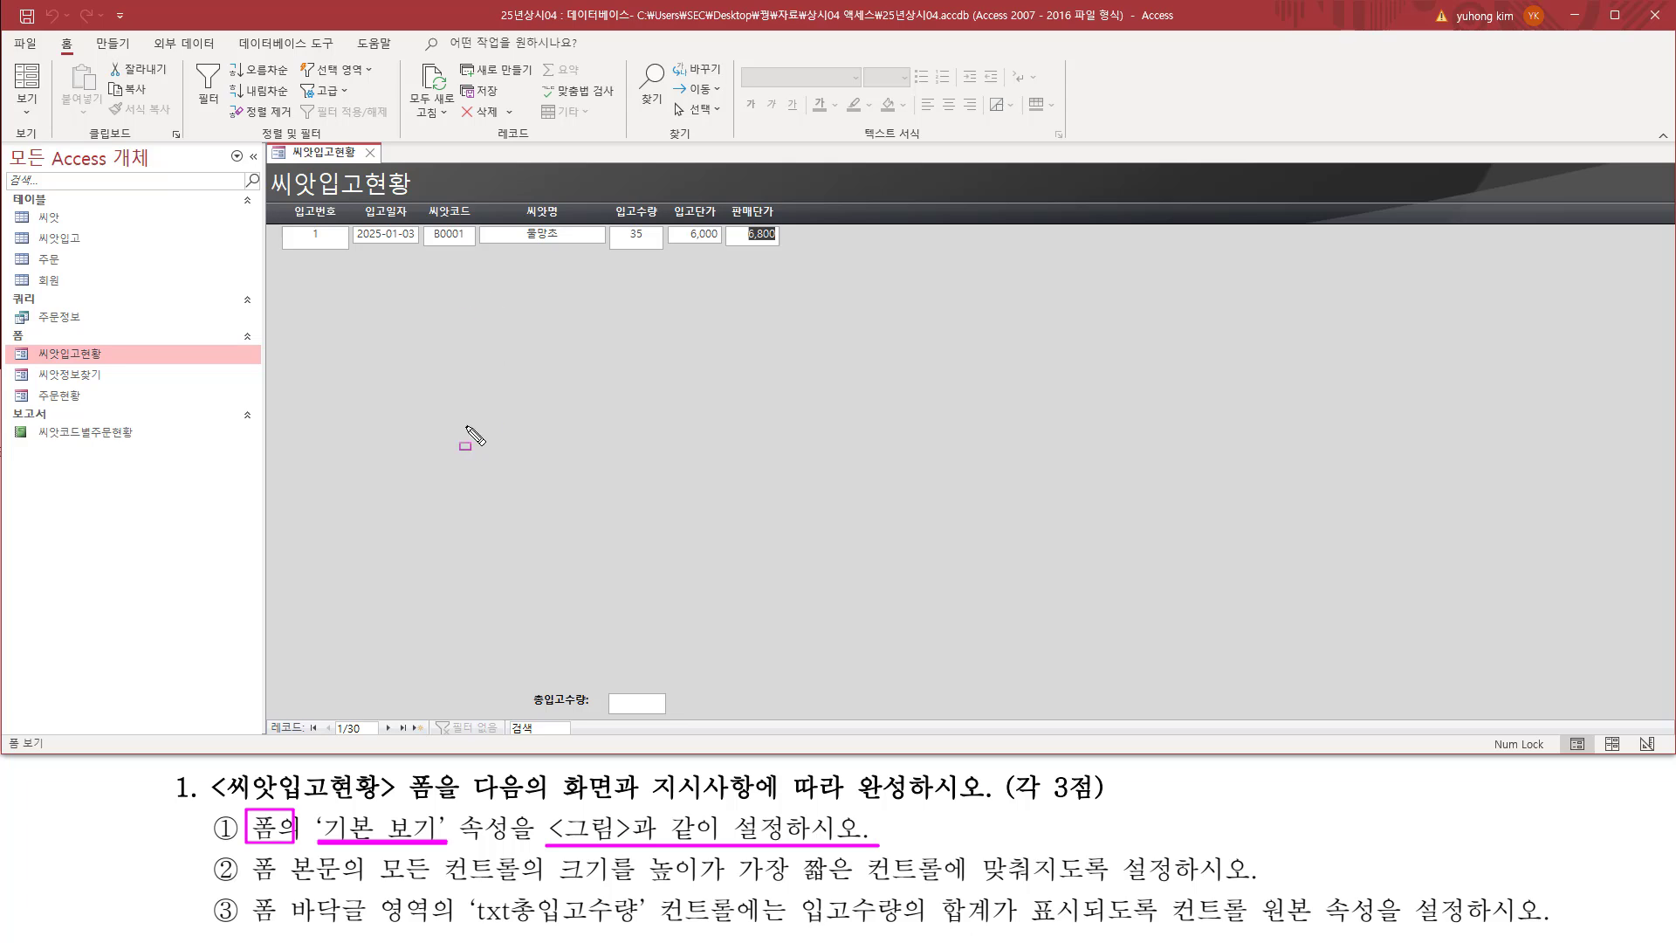
left_click_drag(284, 226, 788, 255)
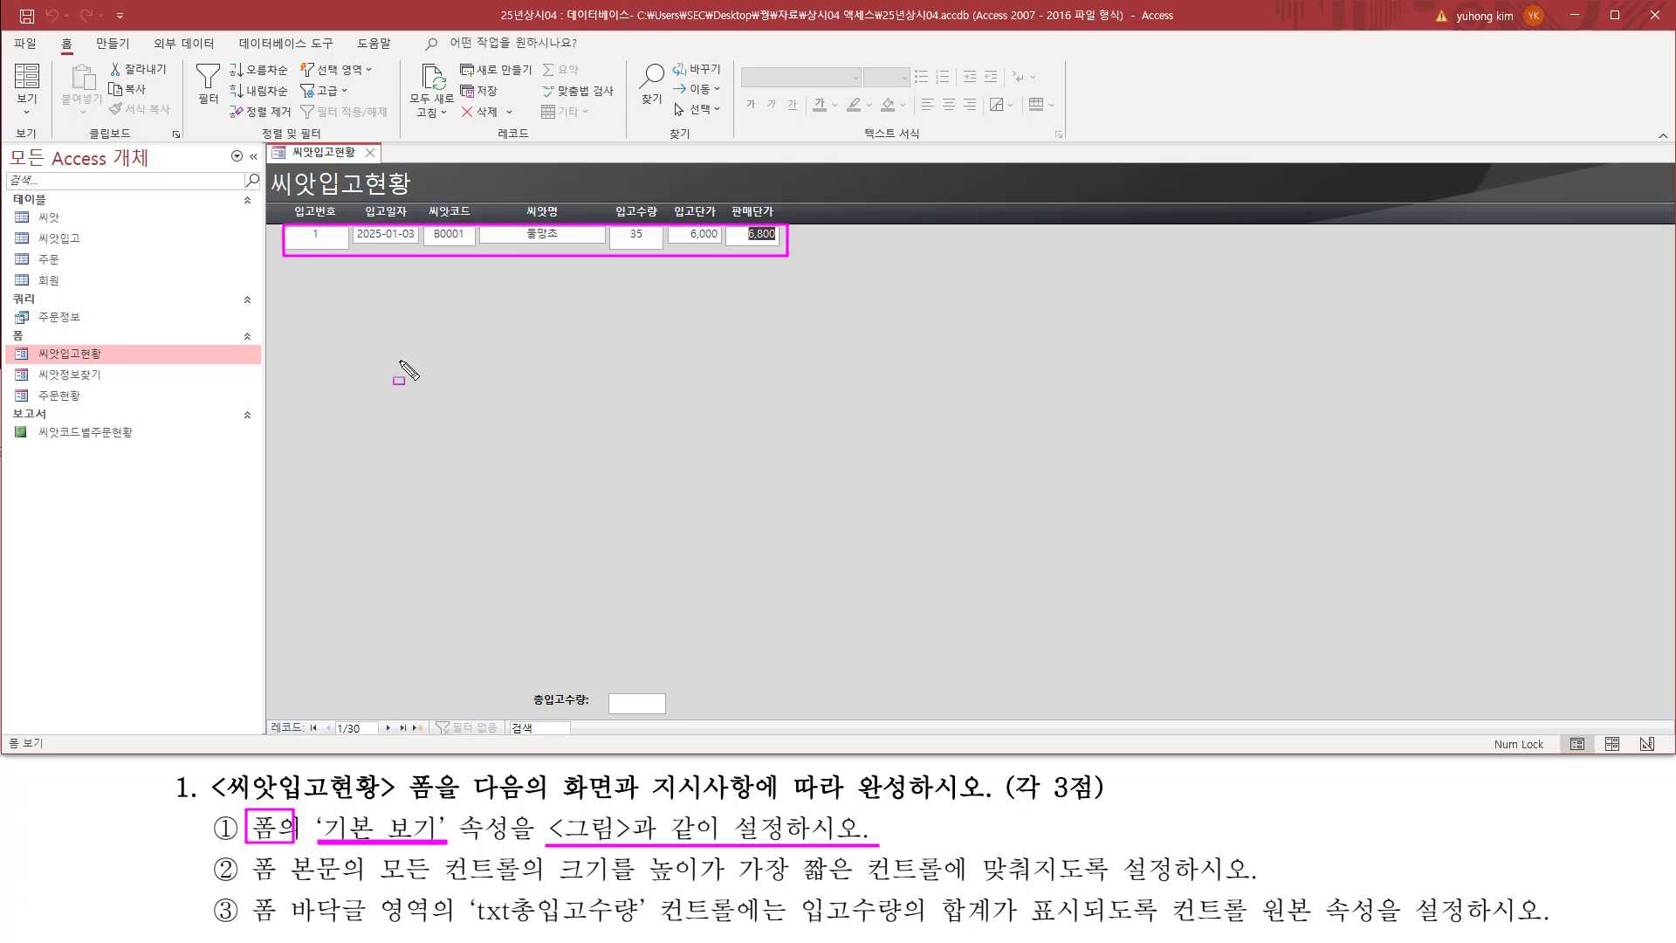
key("Escape")
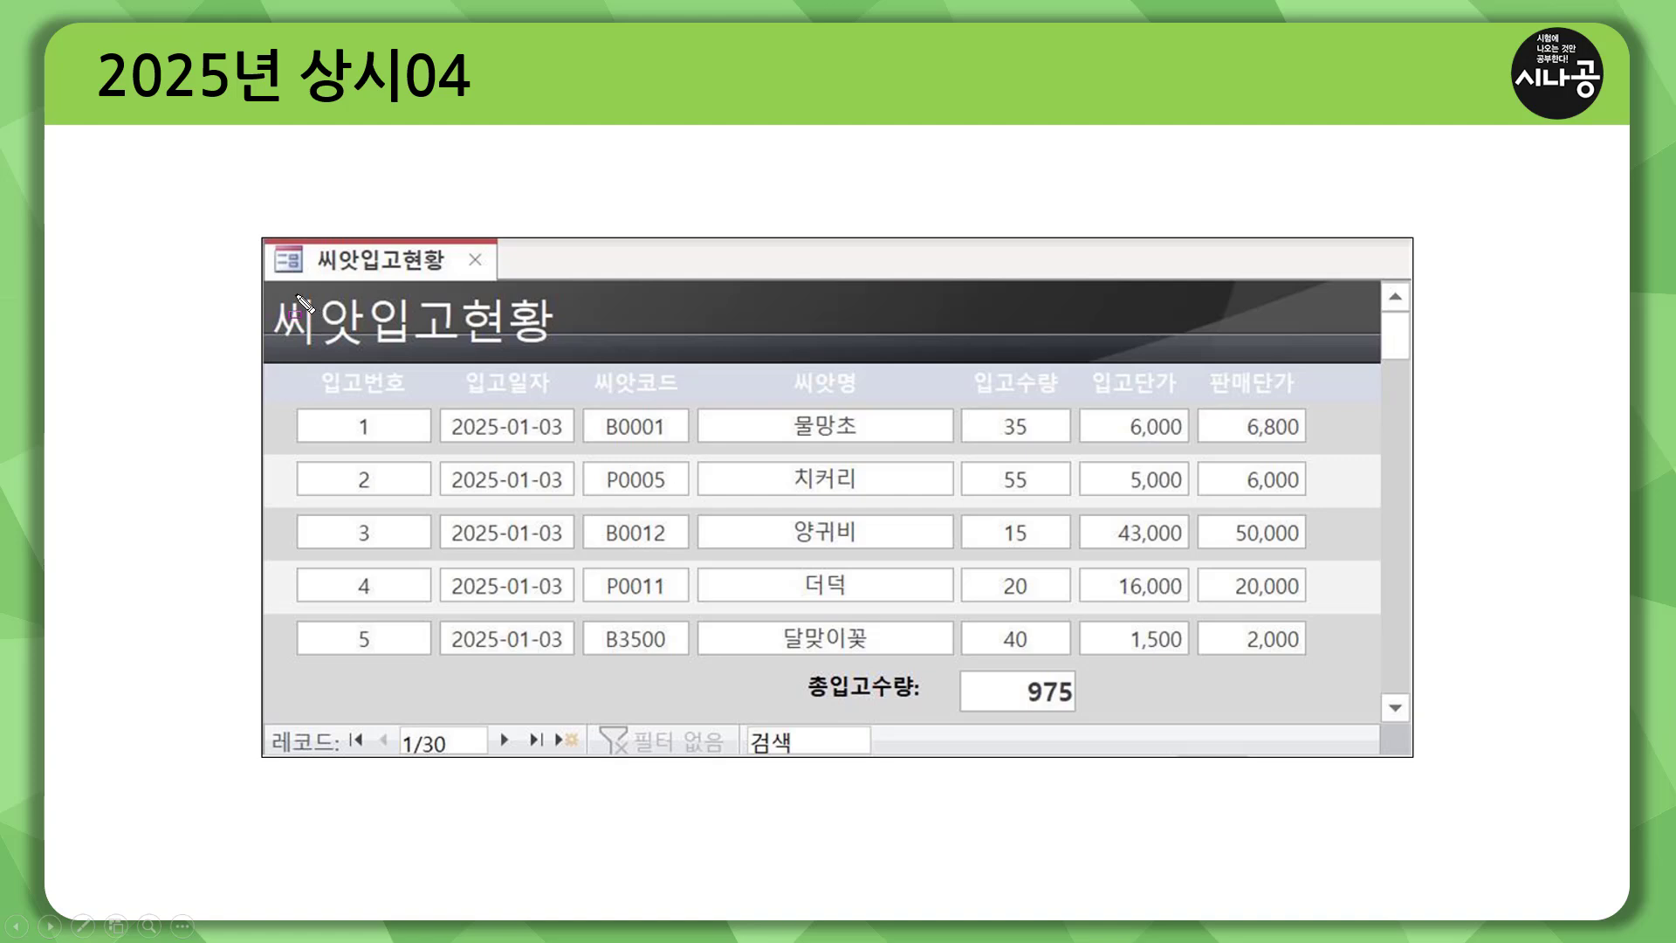
mouse_move(290, 403)
left_mouse_down()
mouse_move(321, 432)
mouse_move(1333, 442)
mouse_move(1314, 450)
mouse_move(1316, 664)
left_mouse_up()
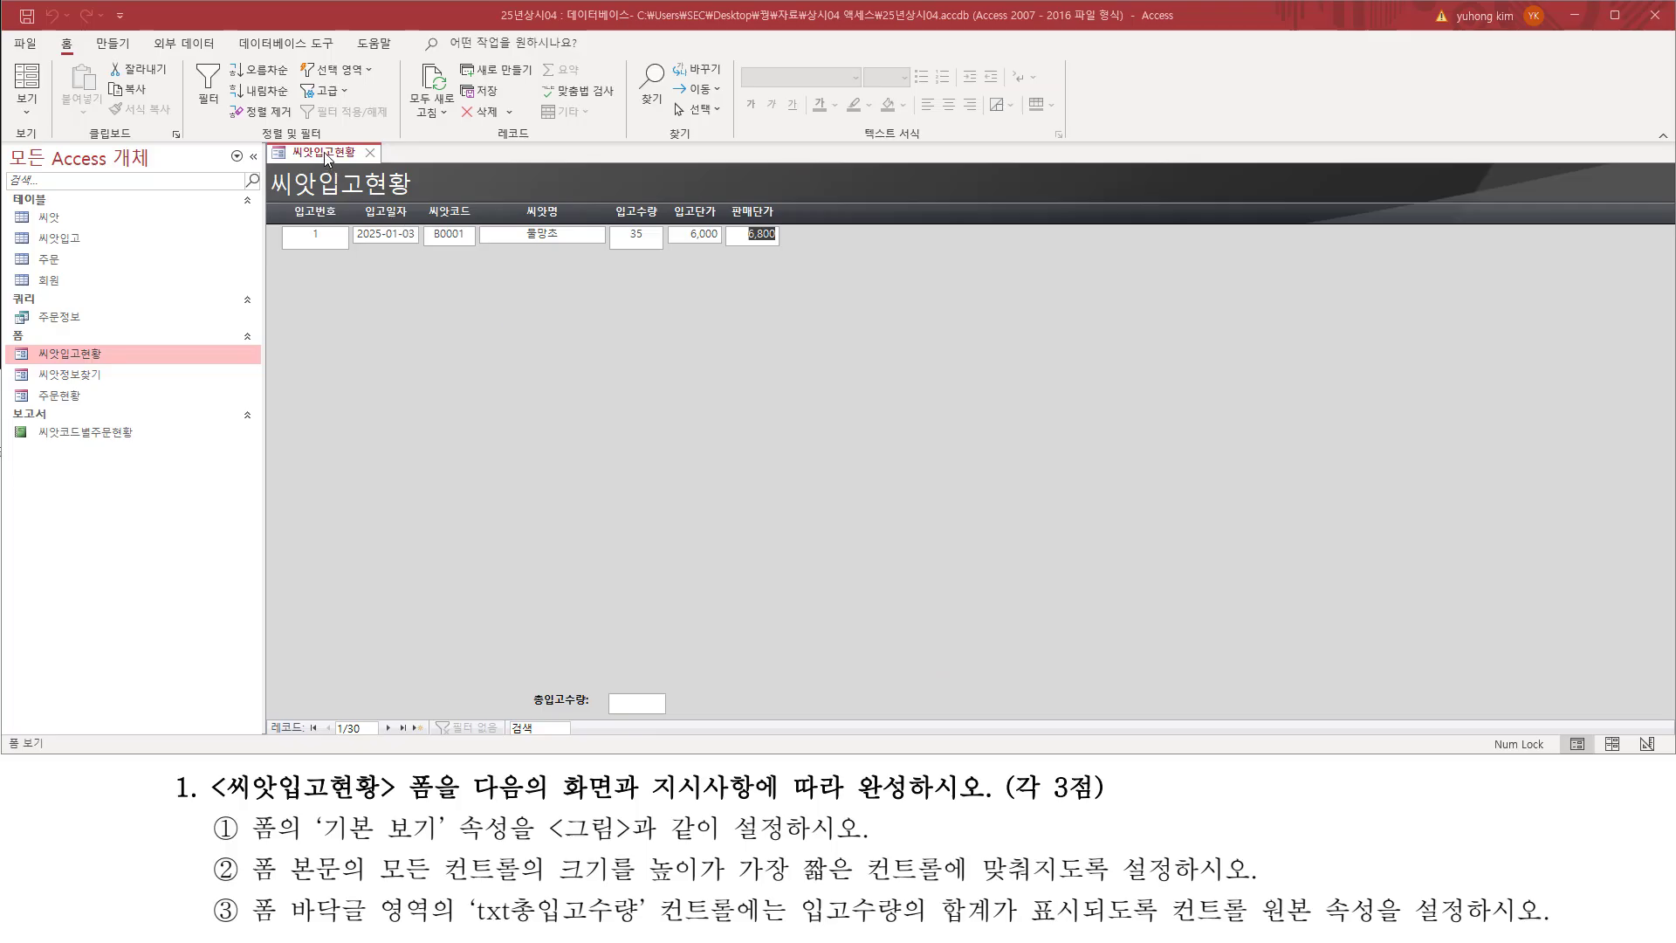
Step: Switch the 씨앗입고현황 form to Design view and open the property sheet for the form itself
right_click(323, 152)
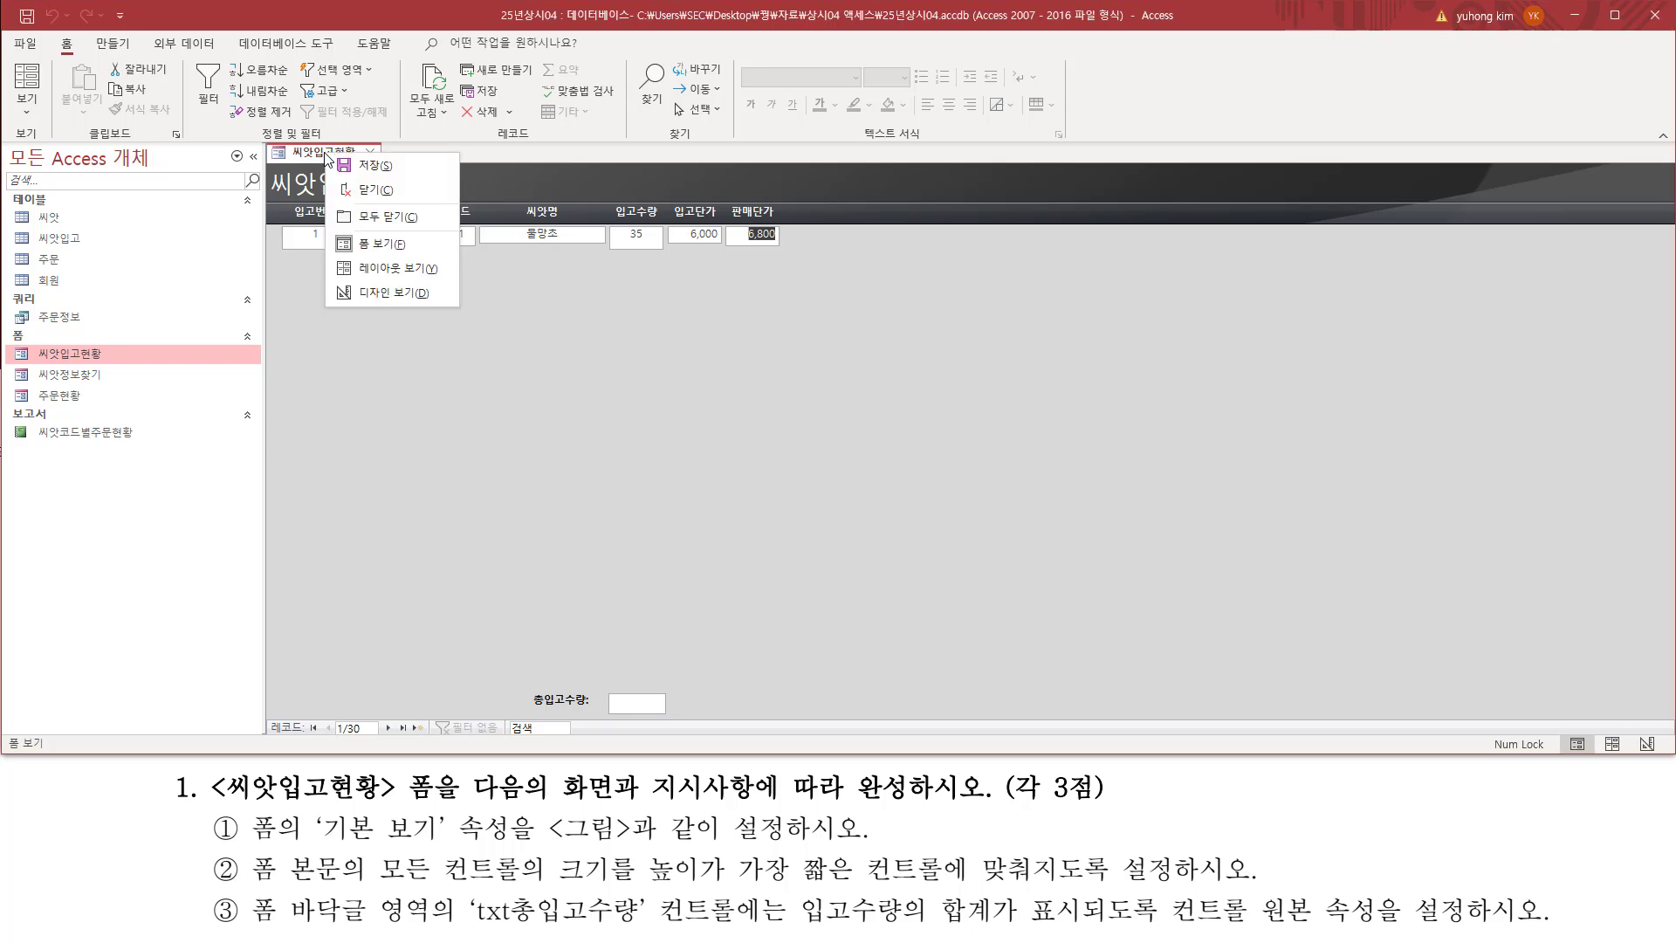
left_click(380, 292)
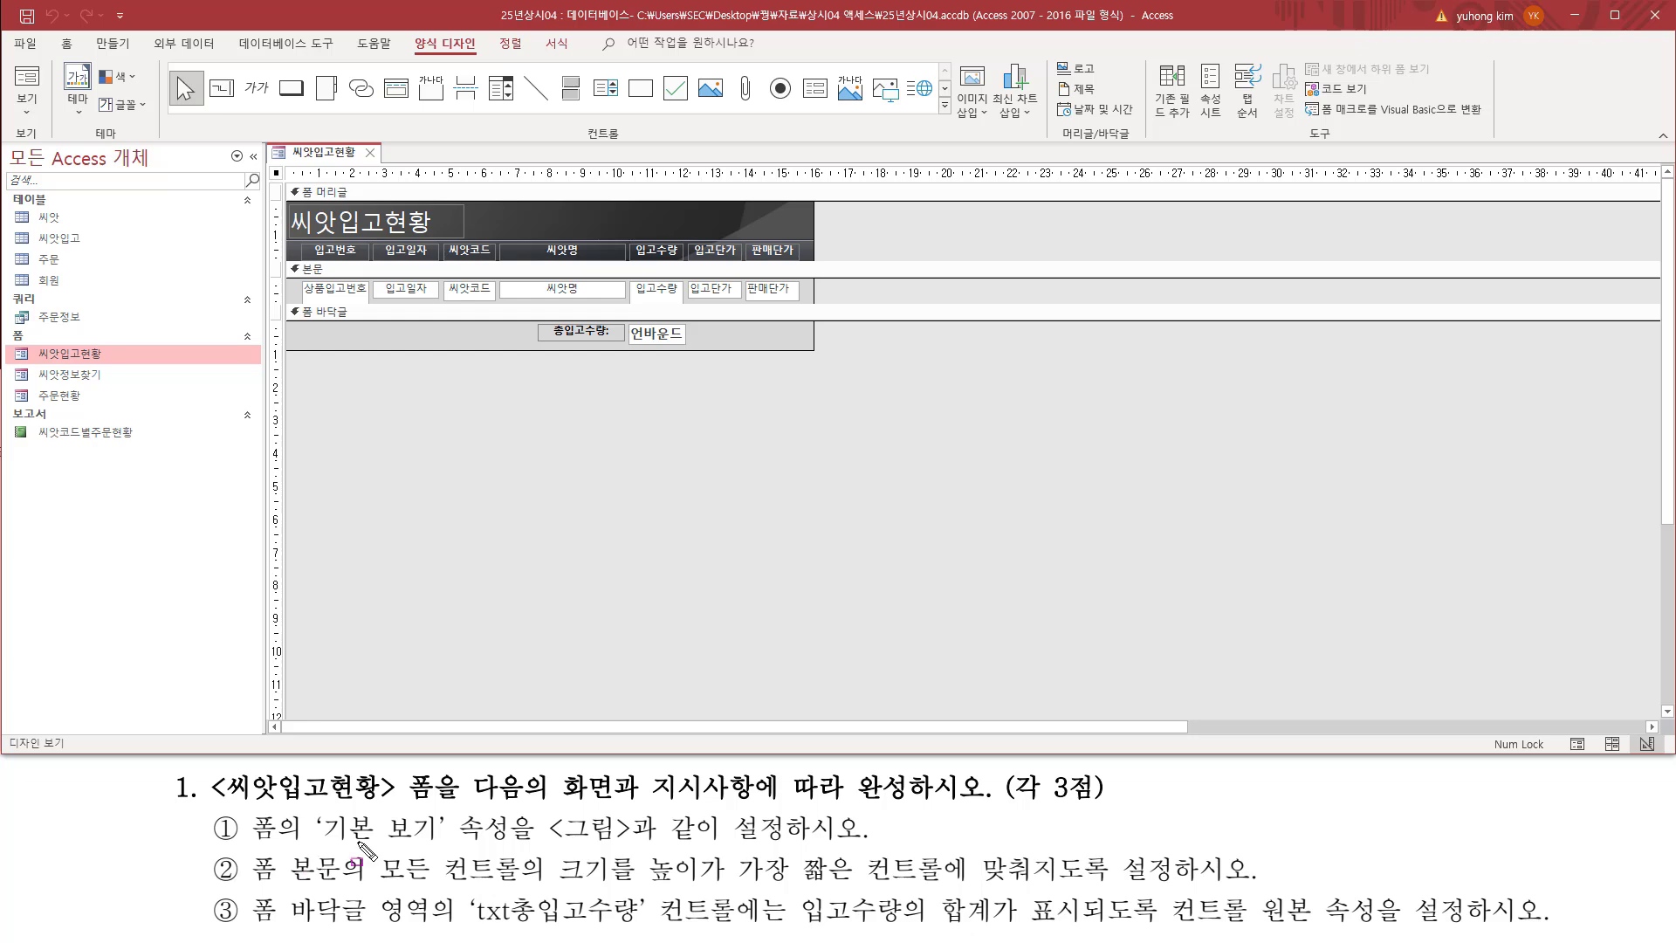
mouse_move(245, 807)
left_mouse_down()
mouse_move(254, 847)
mouse_move(291, 851)
left_mouse_up()
left_click_drag(293, 172, 618, 173)
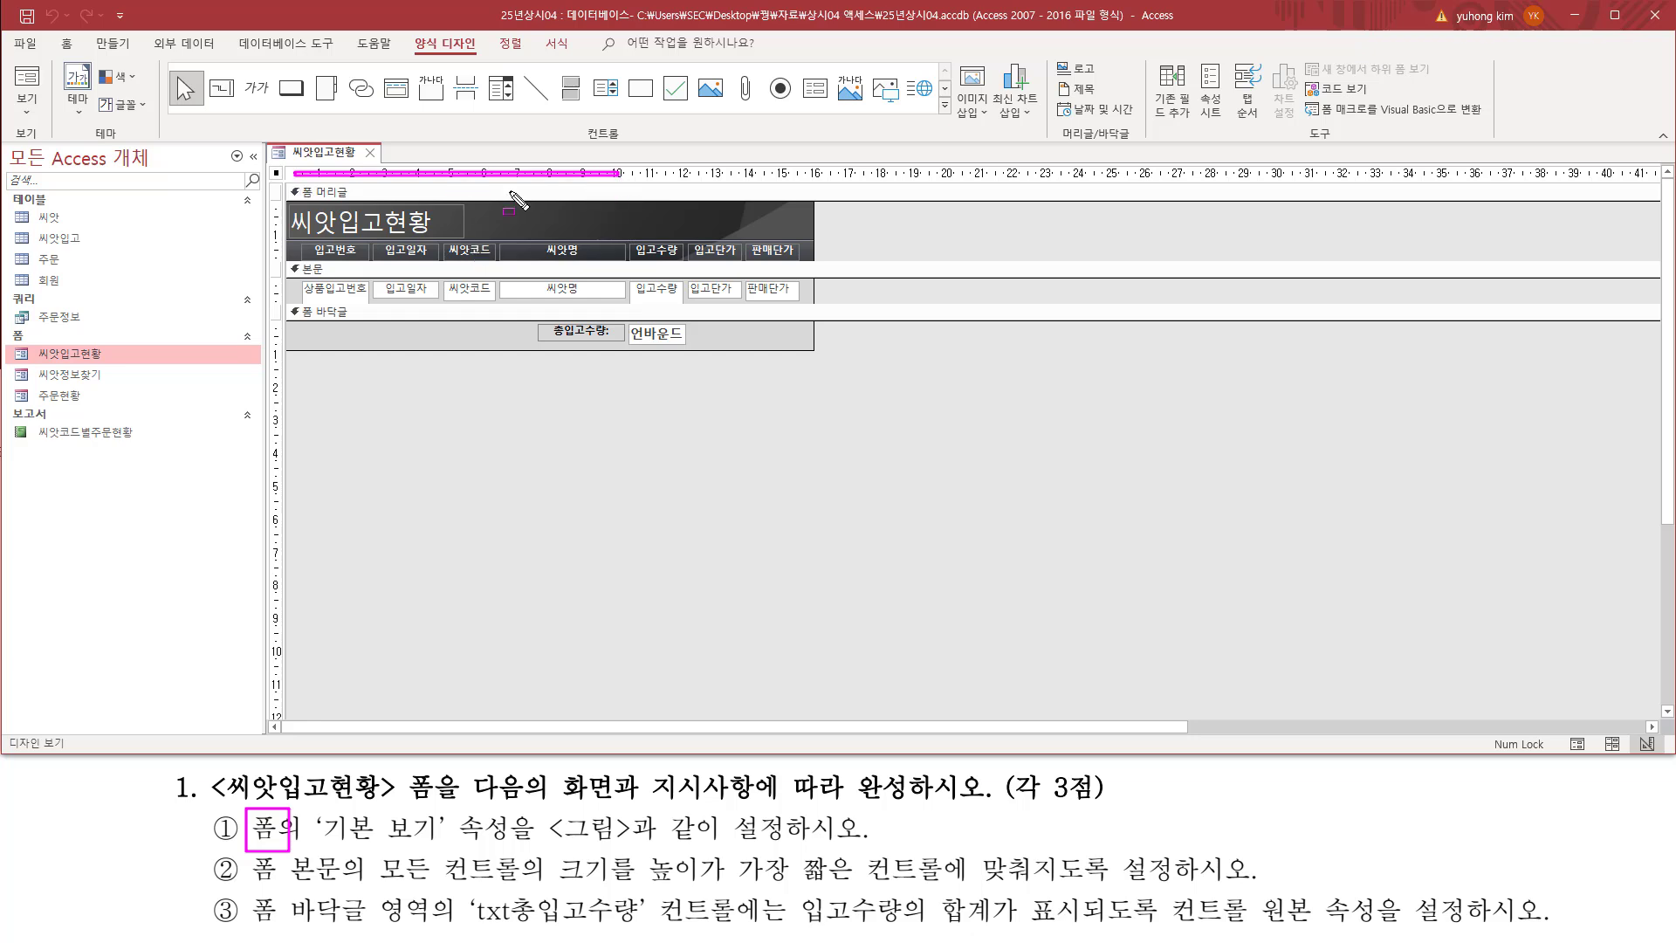
left_click_drag(271, 186, 278, 338)
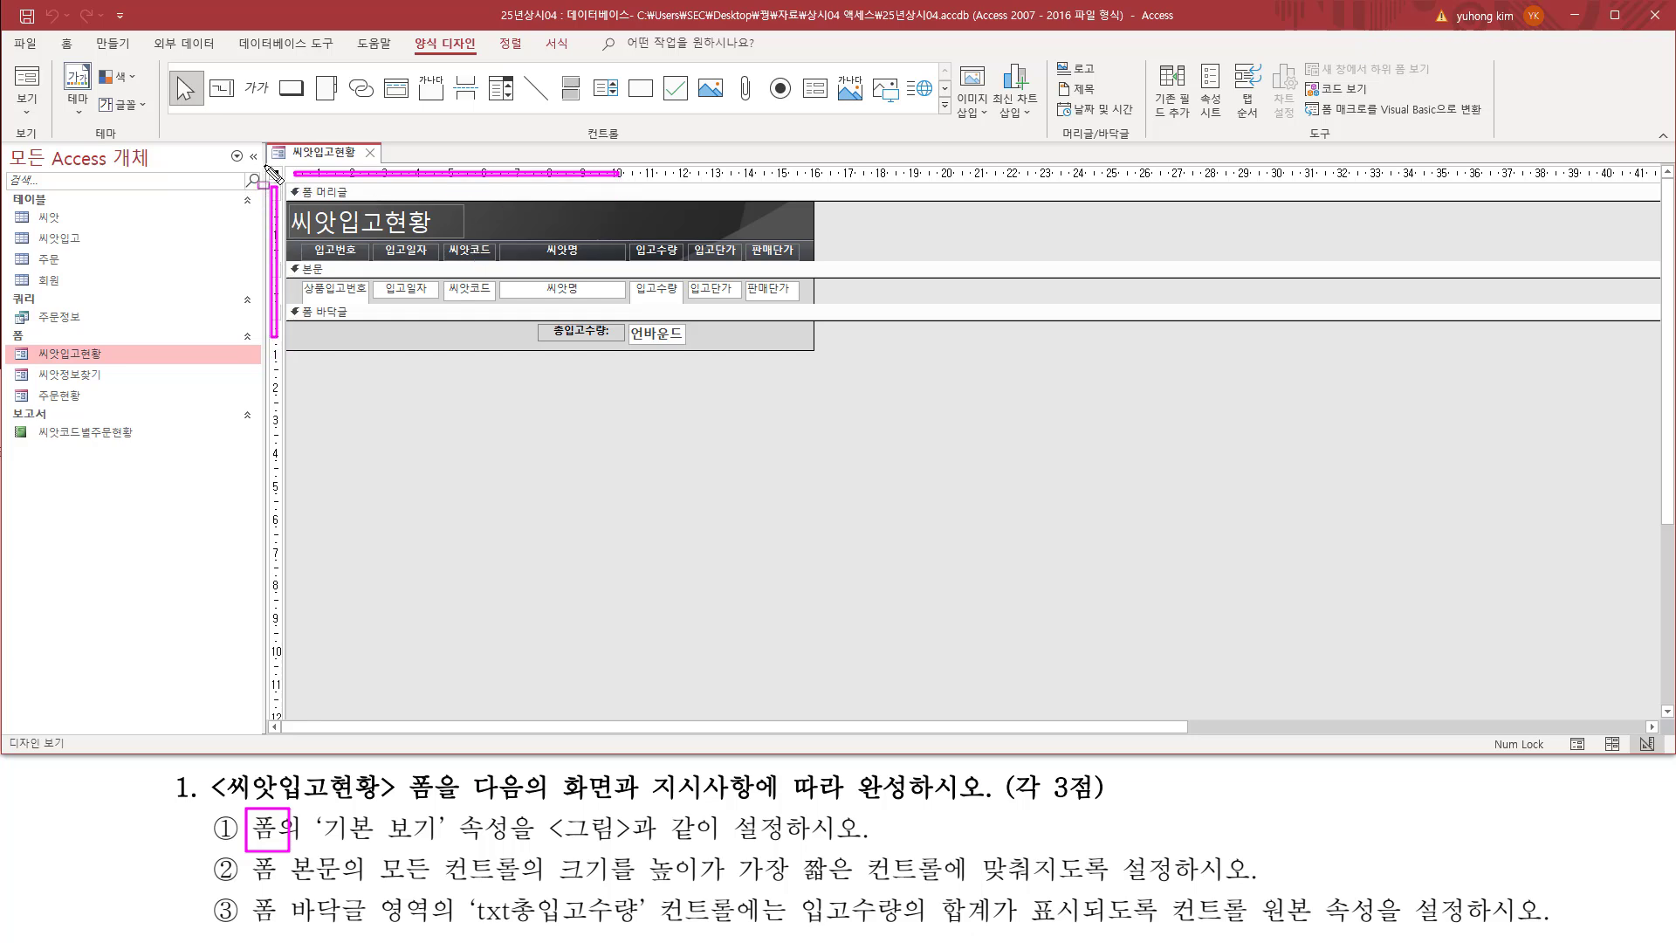
left_click_drag(265, 165, 282, 185)
key("Escape")
double_click(277, 173)
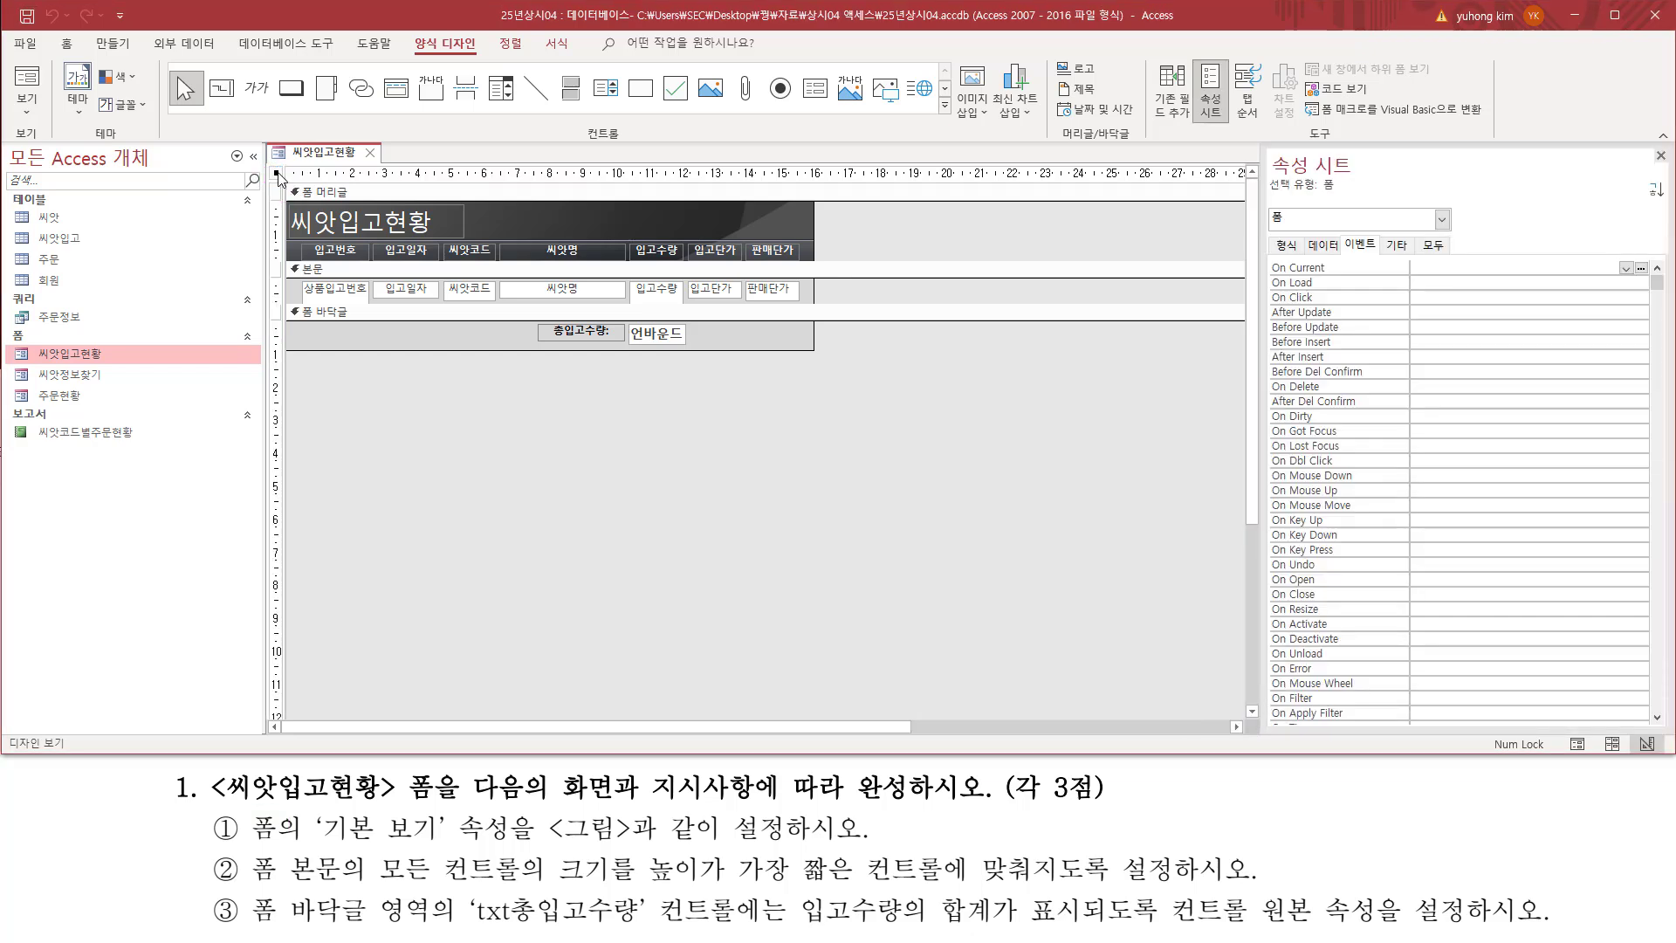
key("ctrl+2")
left_click_drag(266, 160, 287, 183)
mouse_move(1268, 151)
left_mouse_down()
mouse_move(1360, 175)
mouse_move(1301, 228)
left_mouse_up()
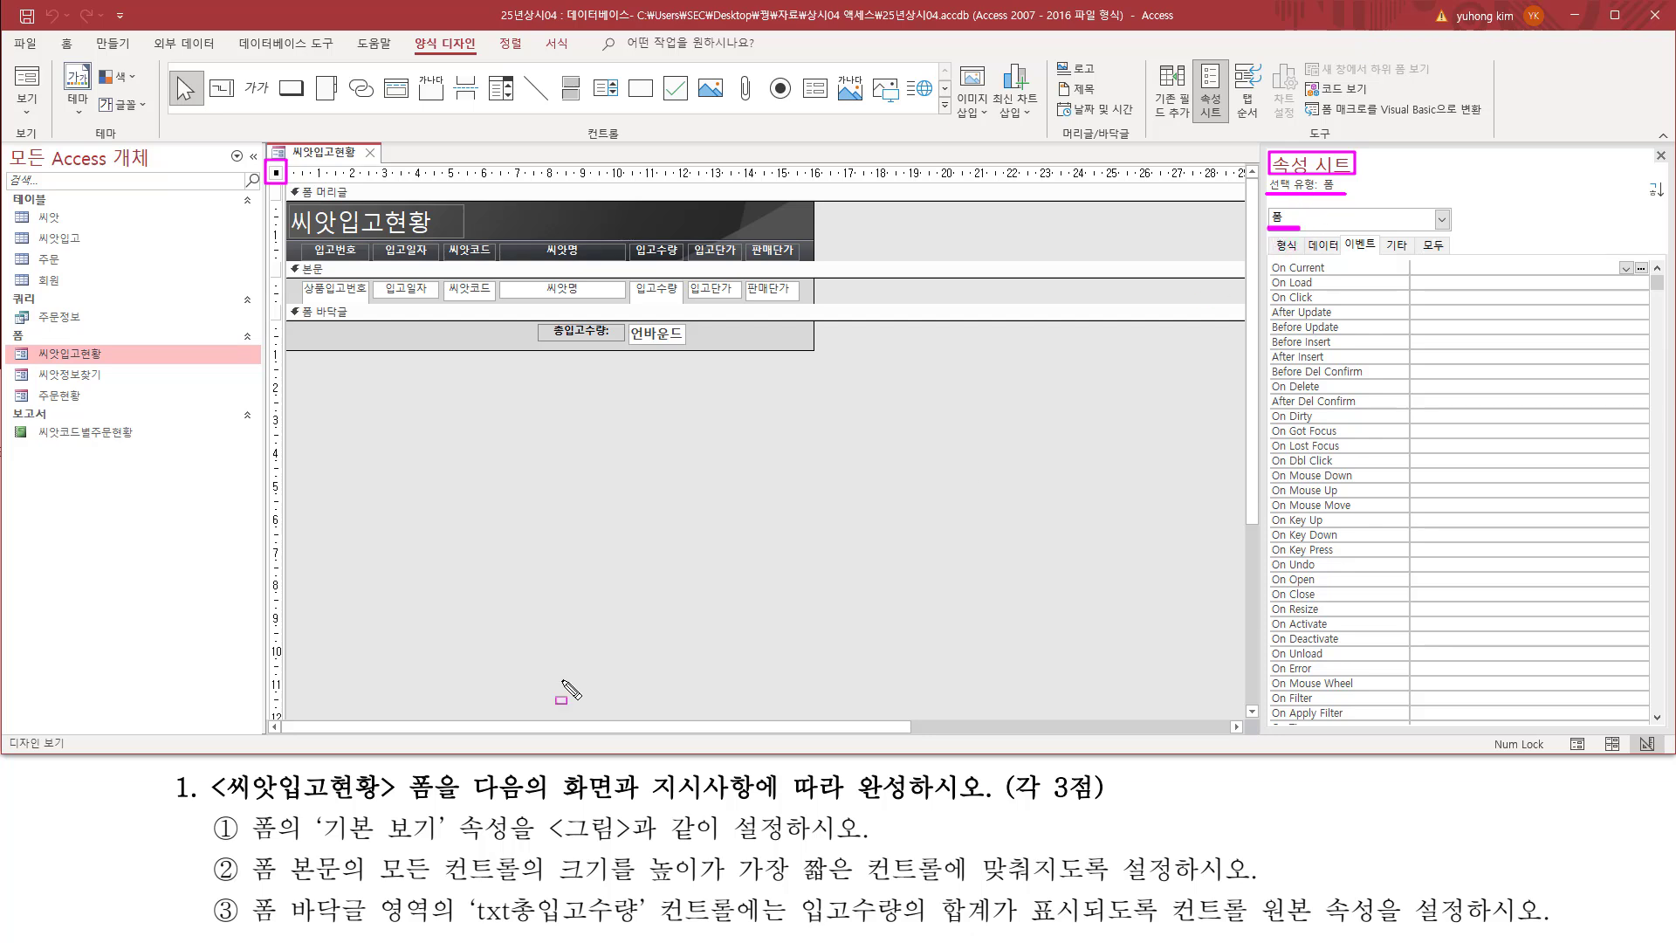
Step: Set the form's 기본 보기 (default view) property to 연속 폼 (continuous forms)
left_click_drag(312, 808, 512, 847)
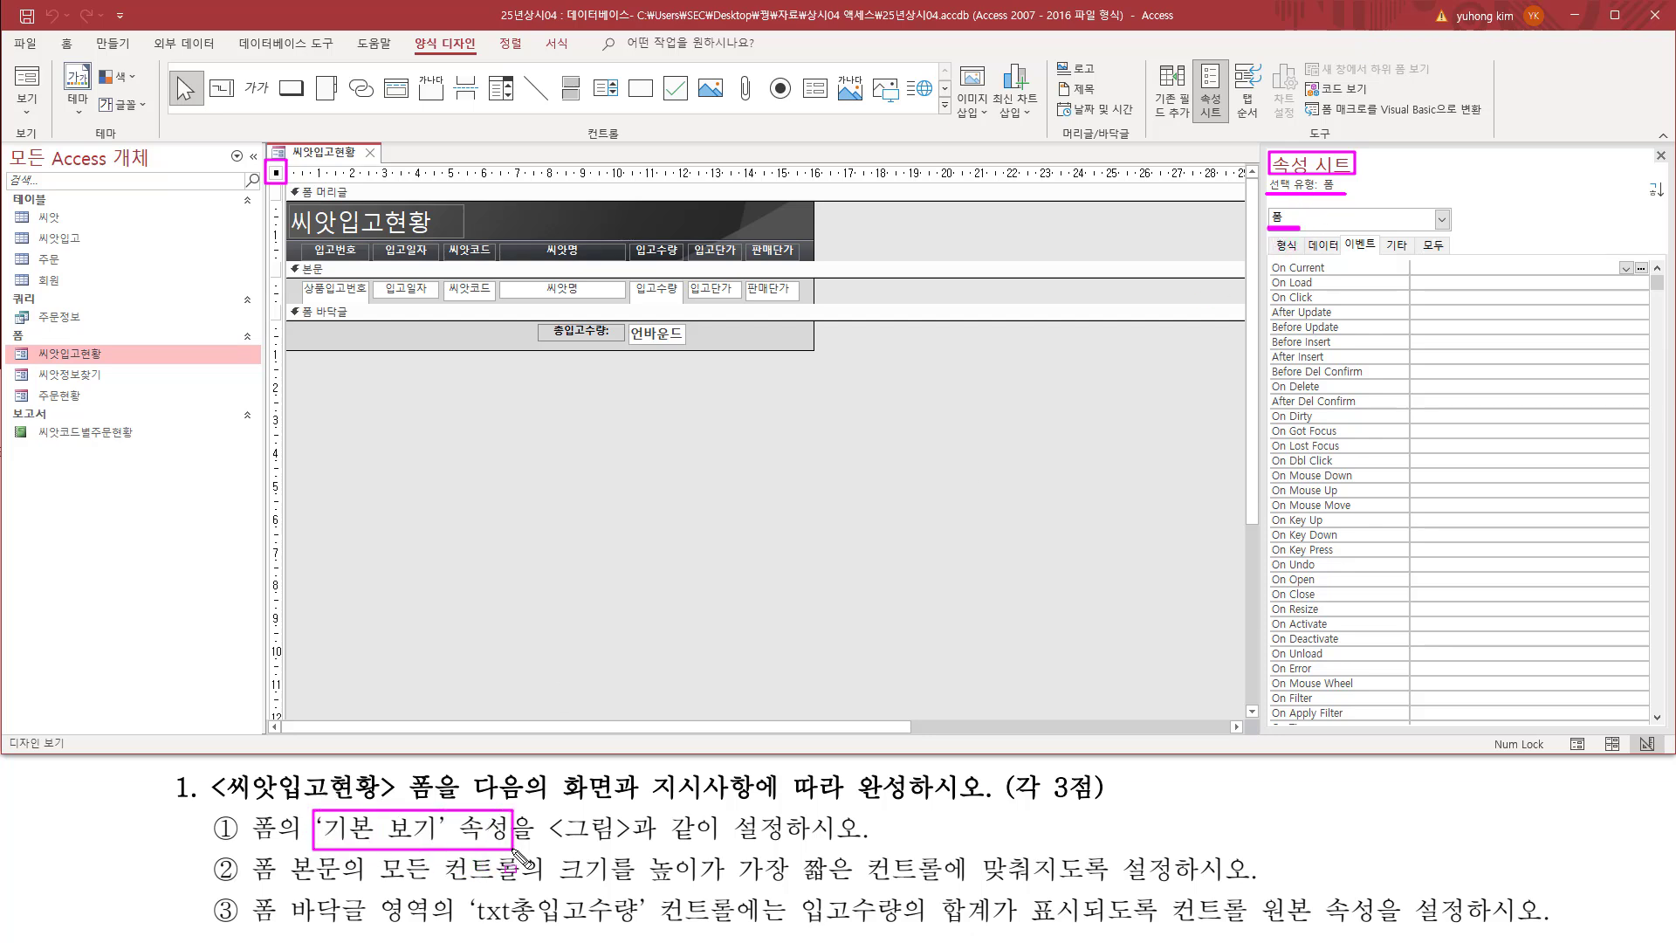
mouse_move(1265, 255)
left_mouse_down()
mouse_move(1270, 241)
mouse_move(1305, 259)
left_mouse_up()
key("Escape")
left_click(1281, 248)
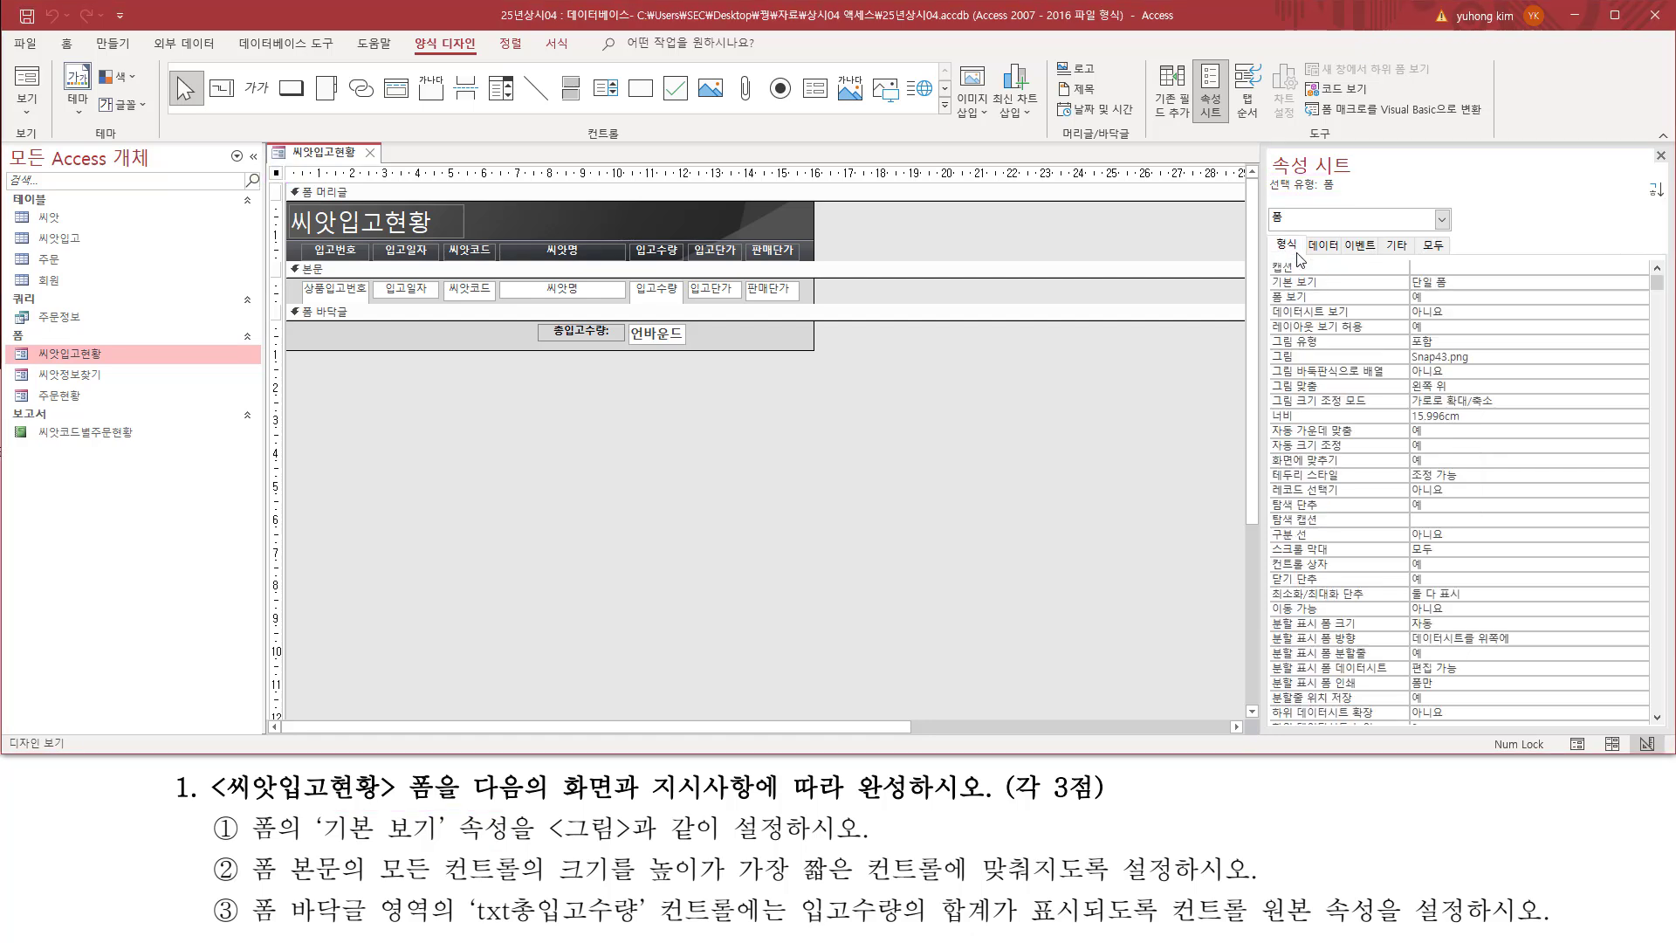
mouse_move(1270, 236)
left_mouse_down()
mouse_move(1305, 251)
mouse_move(1309, 281)
mouse_move(1459, 292)
left_mouse_up()
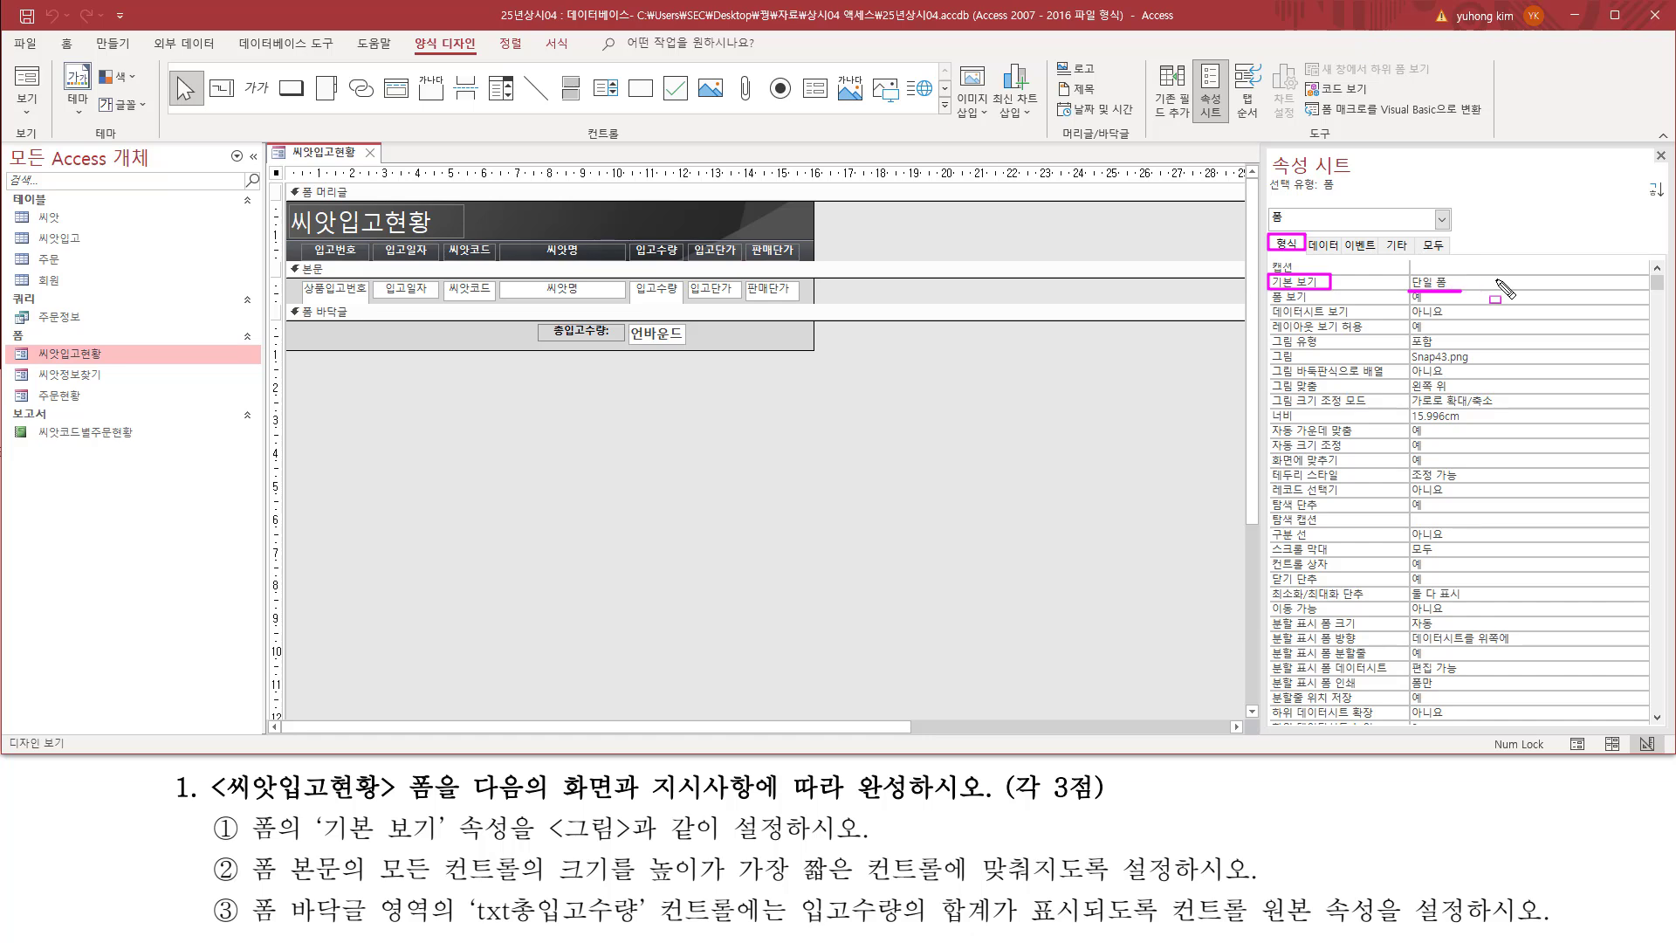
key("Escape")
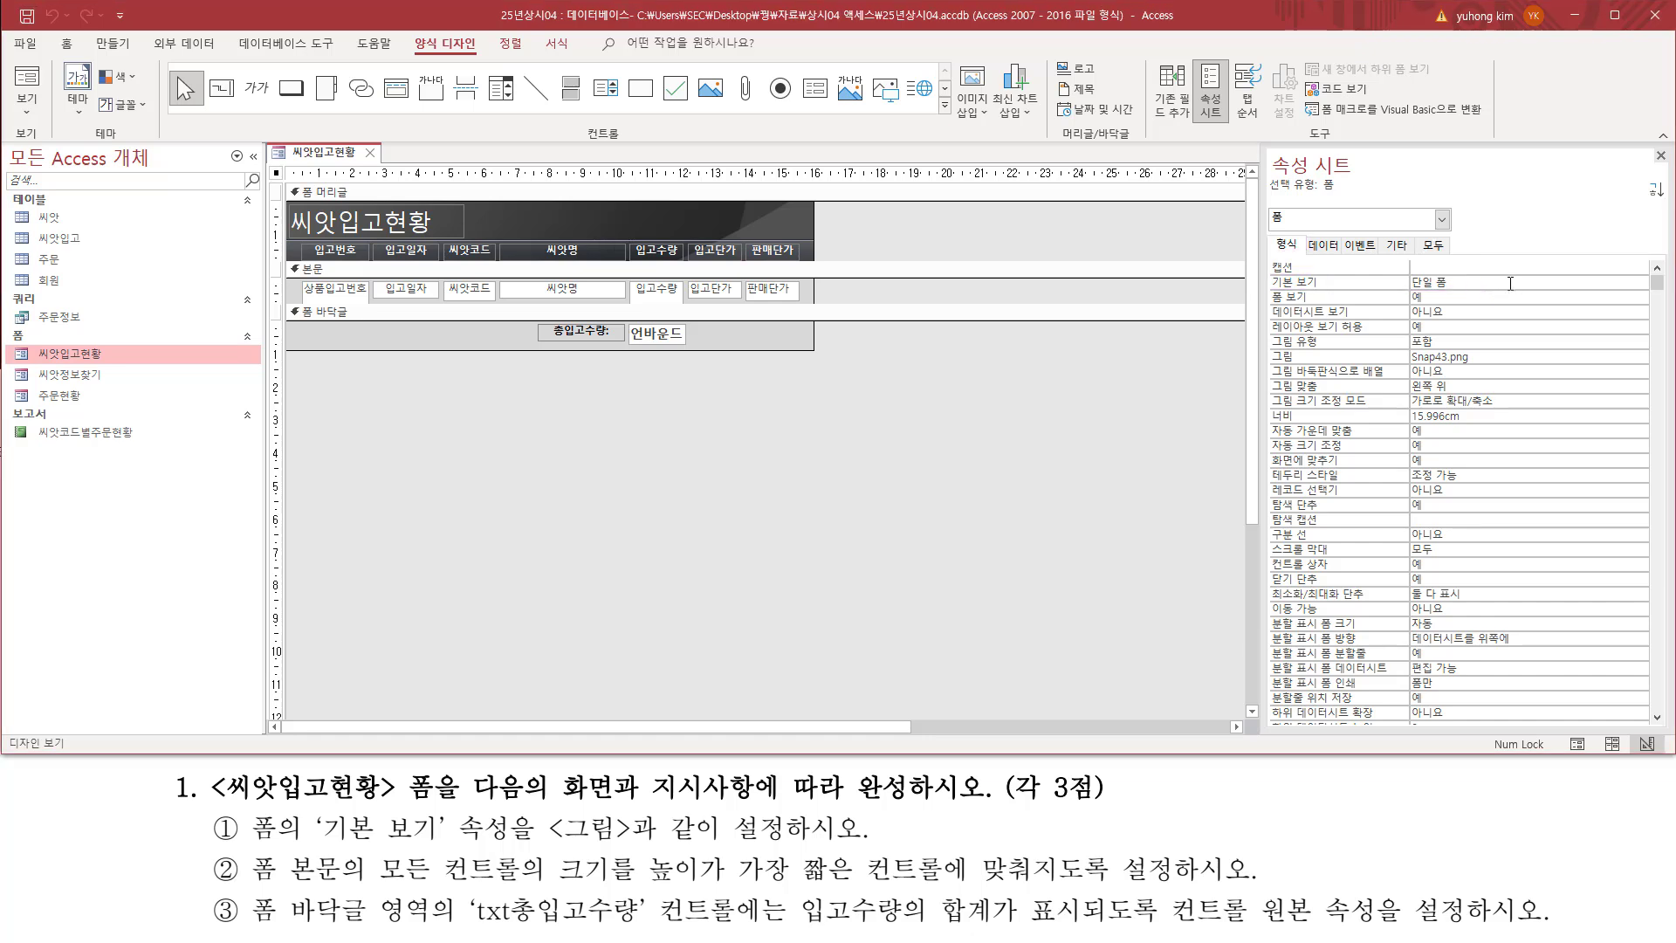
left_click(1616, 282)
left_click(1641, 284)
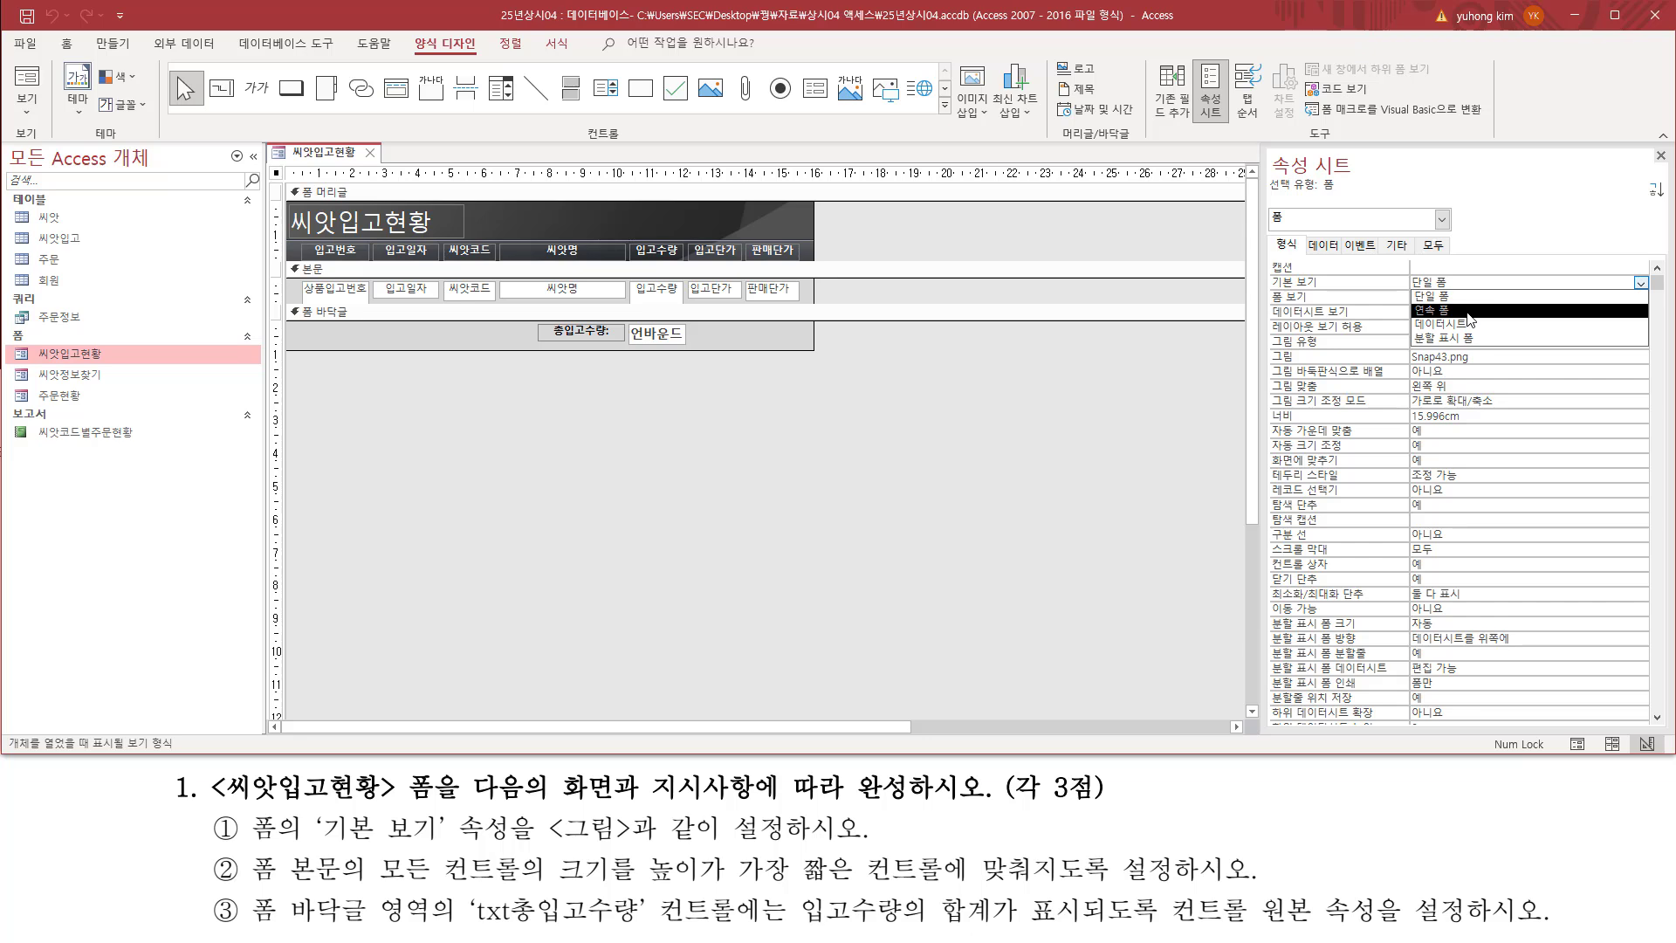
left_click(1469, 311)
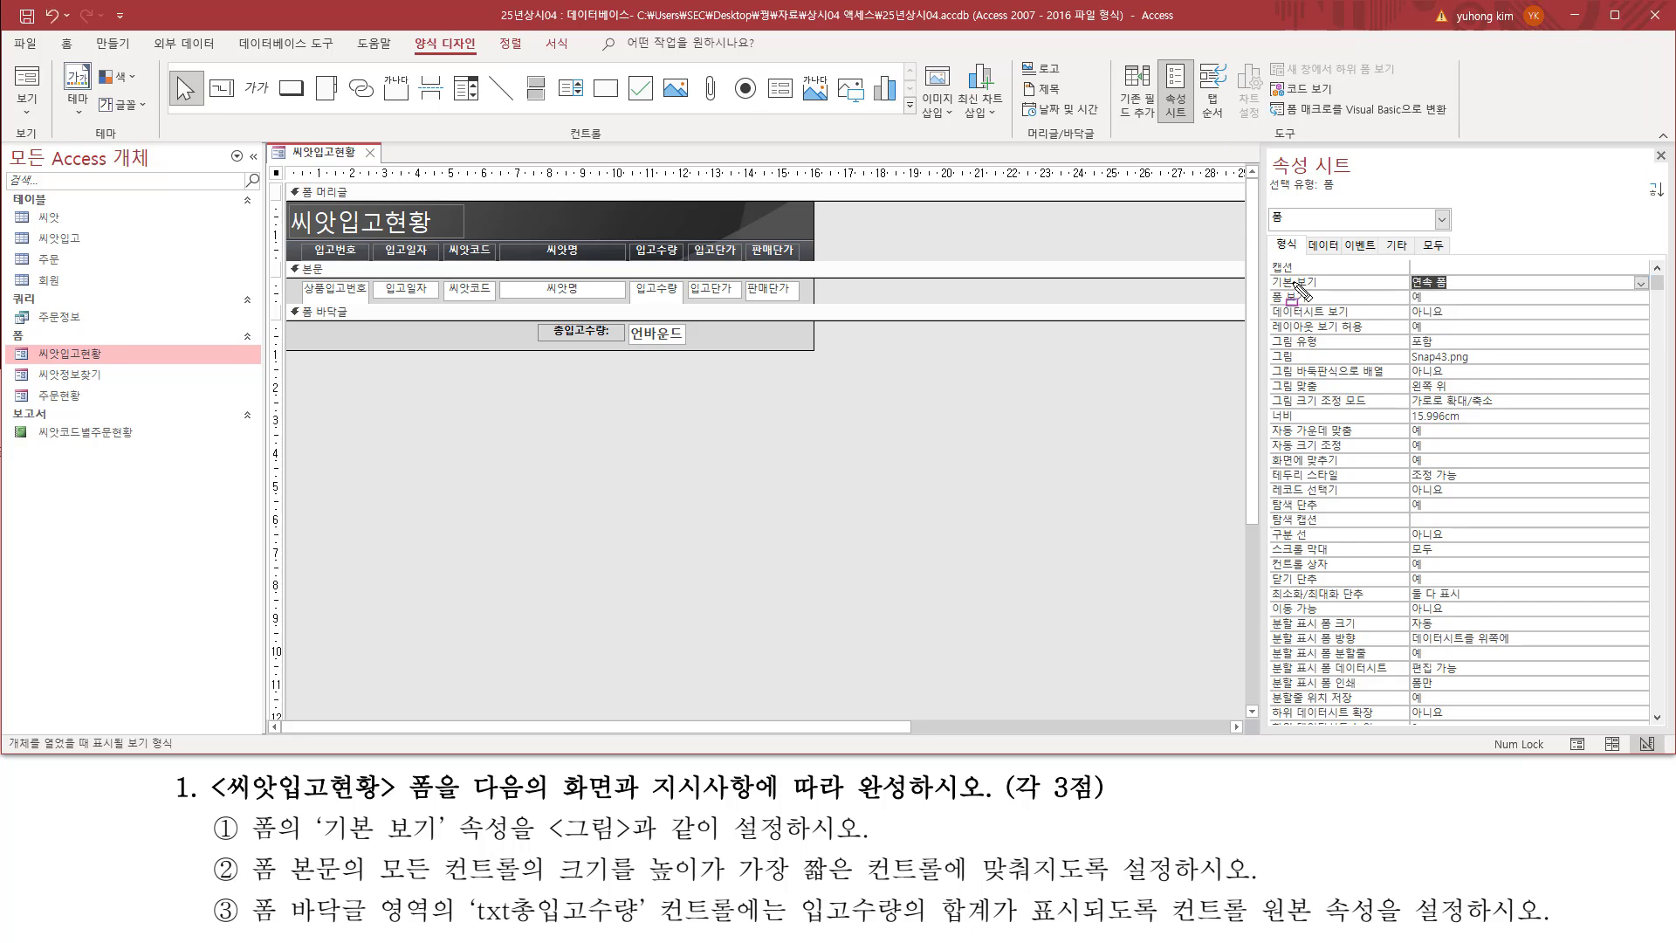
mouse_move(1268, 292)
left_mouse_down()
mouse_move(1477, 292)
mouse_move(1476, 273)
left_mouse_up()
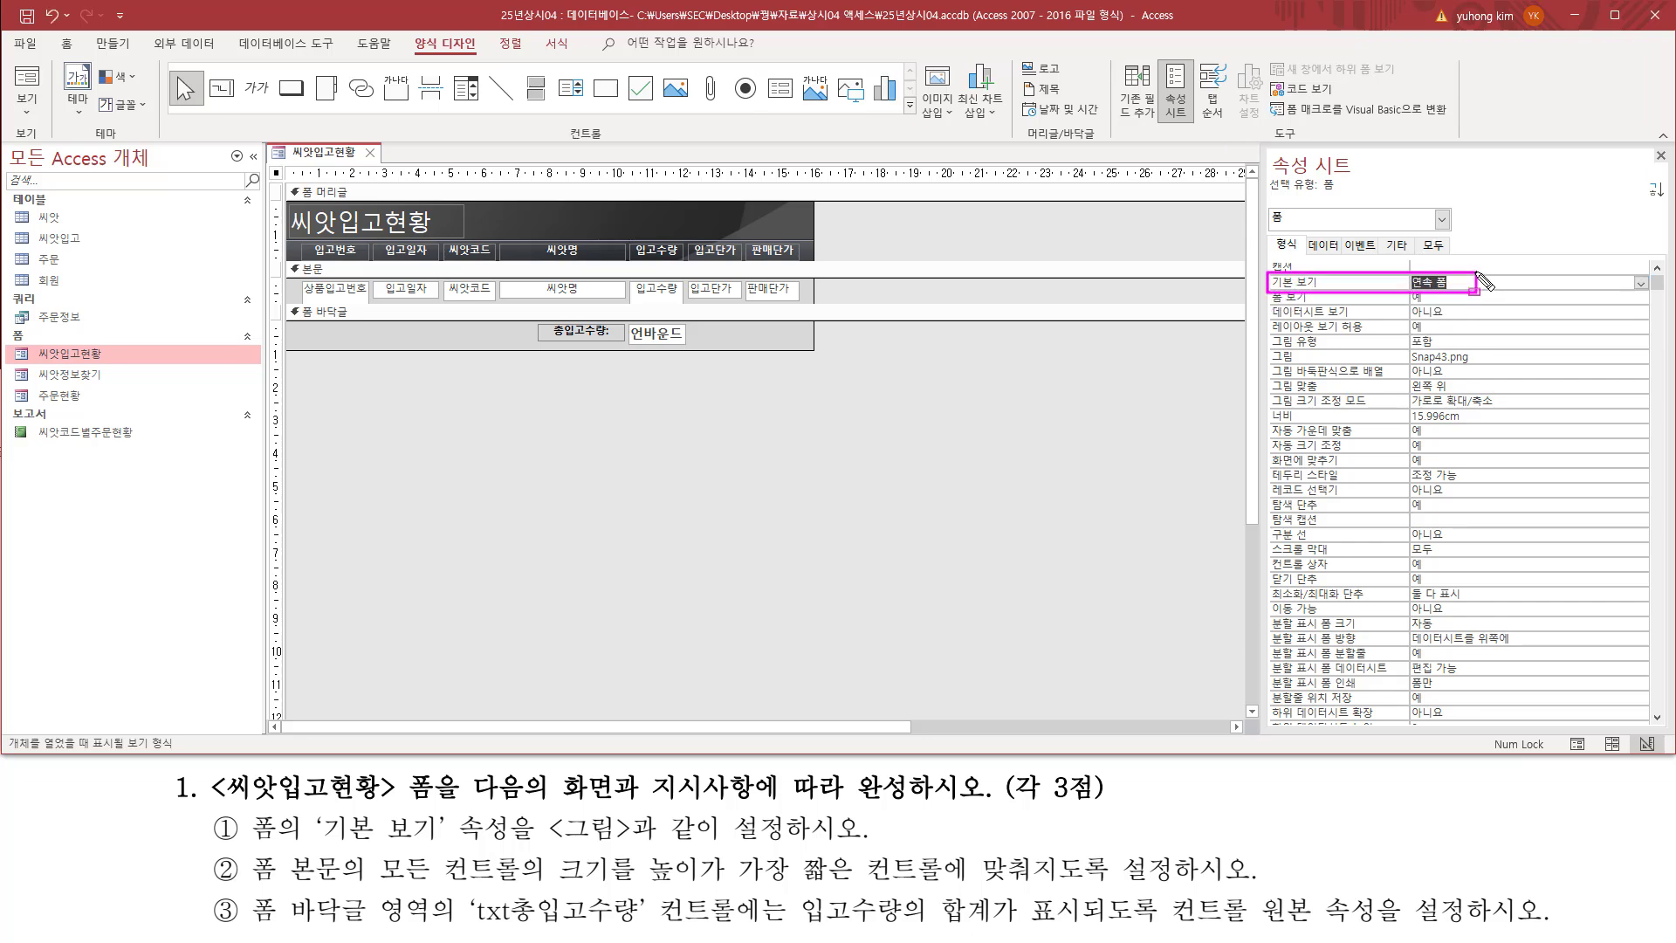
key("Escape")
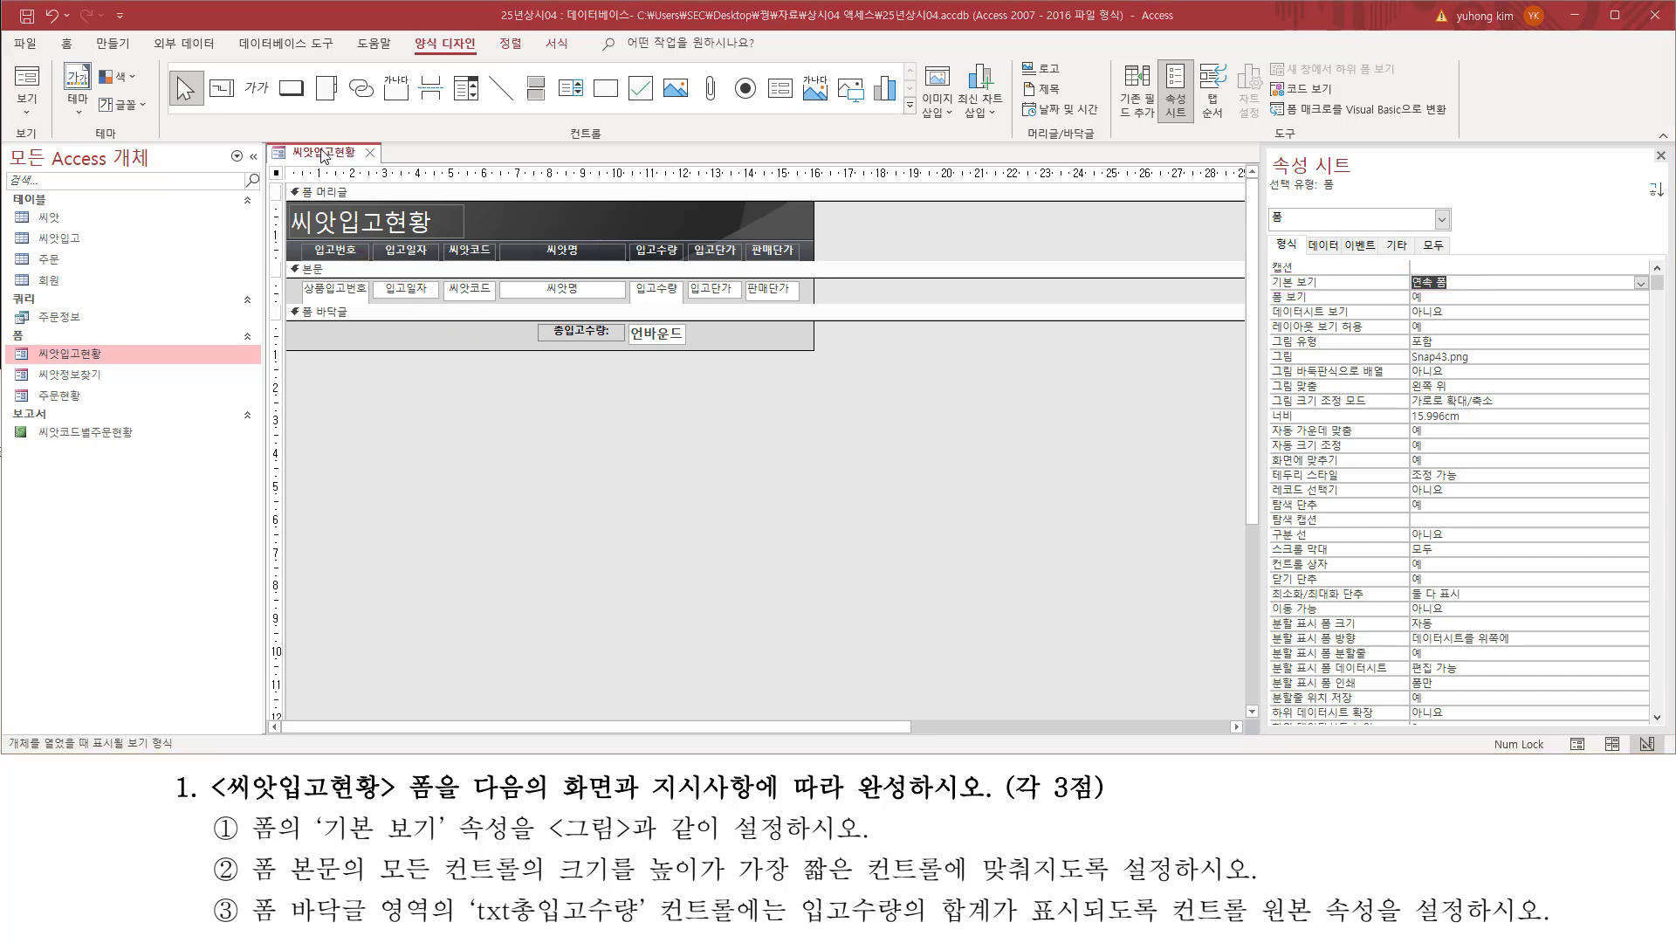
Step: Display the form in Form view and examine the record layout and the differing heights of the detail-section controls
right_click(323, 155)
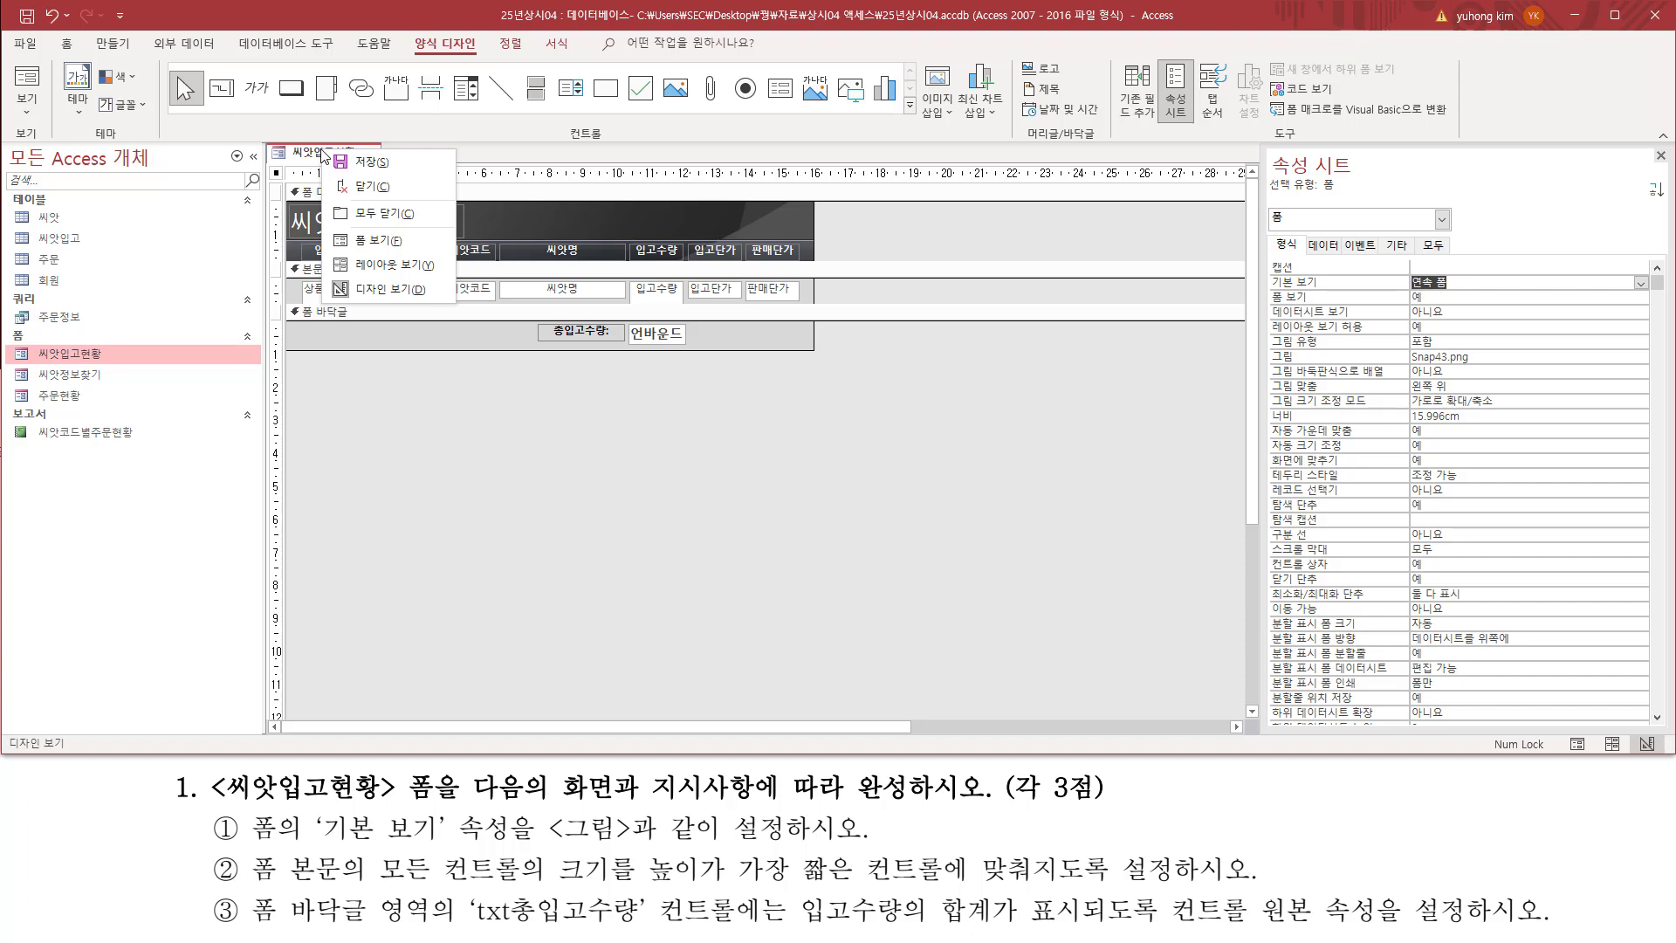
left_click(365, 242)
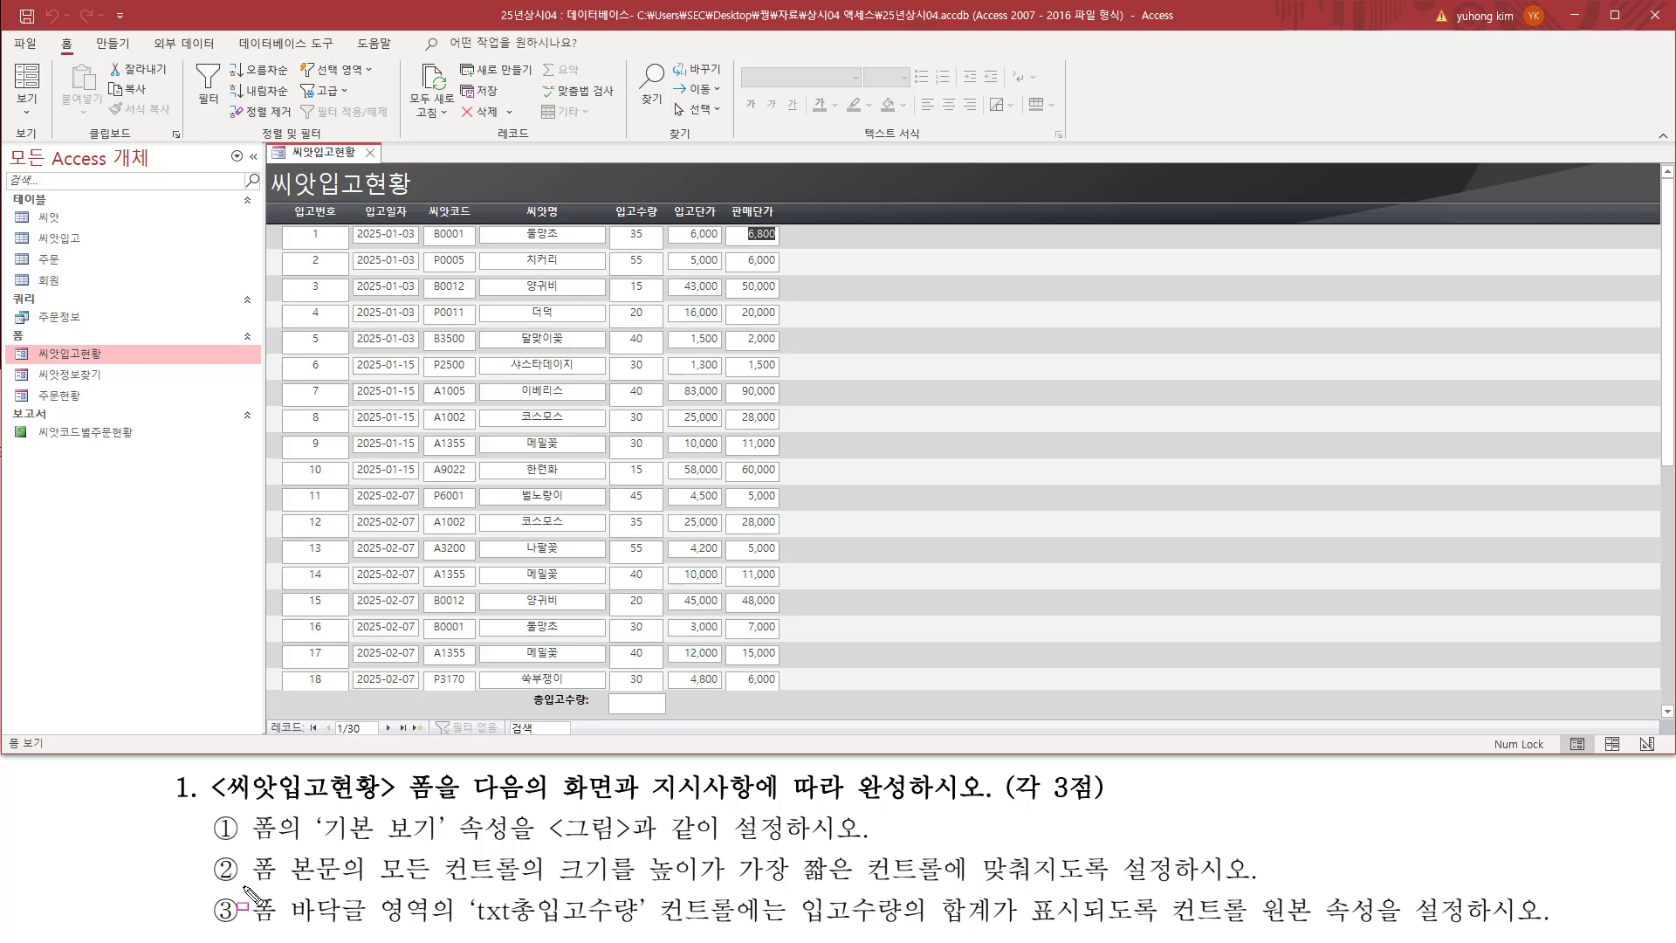
mouse_move(243, 889)
left_mouse_down()
mouse_move(376, 908)
mouse_move(351, 848)
left_mouse_up()
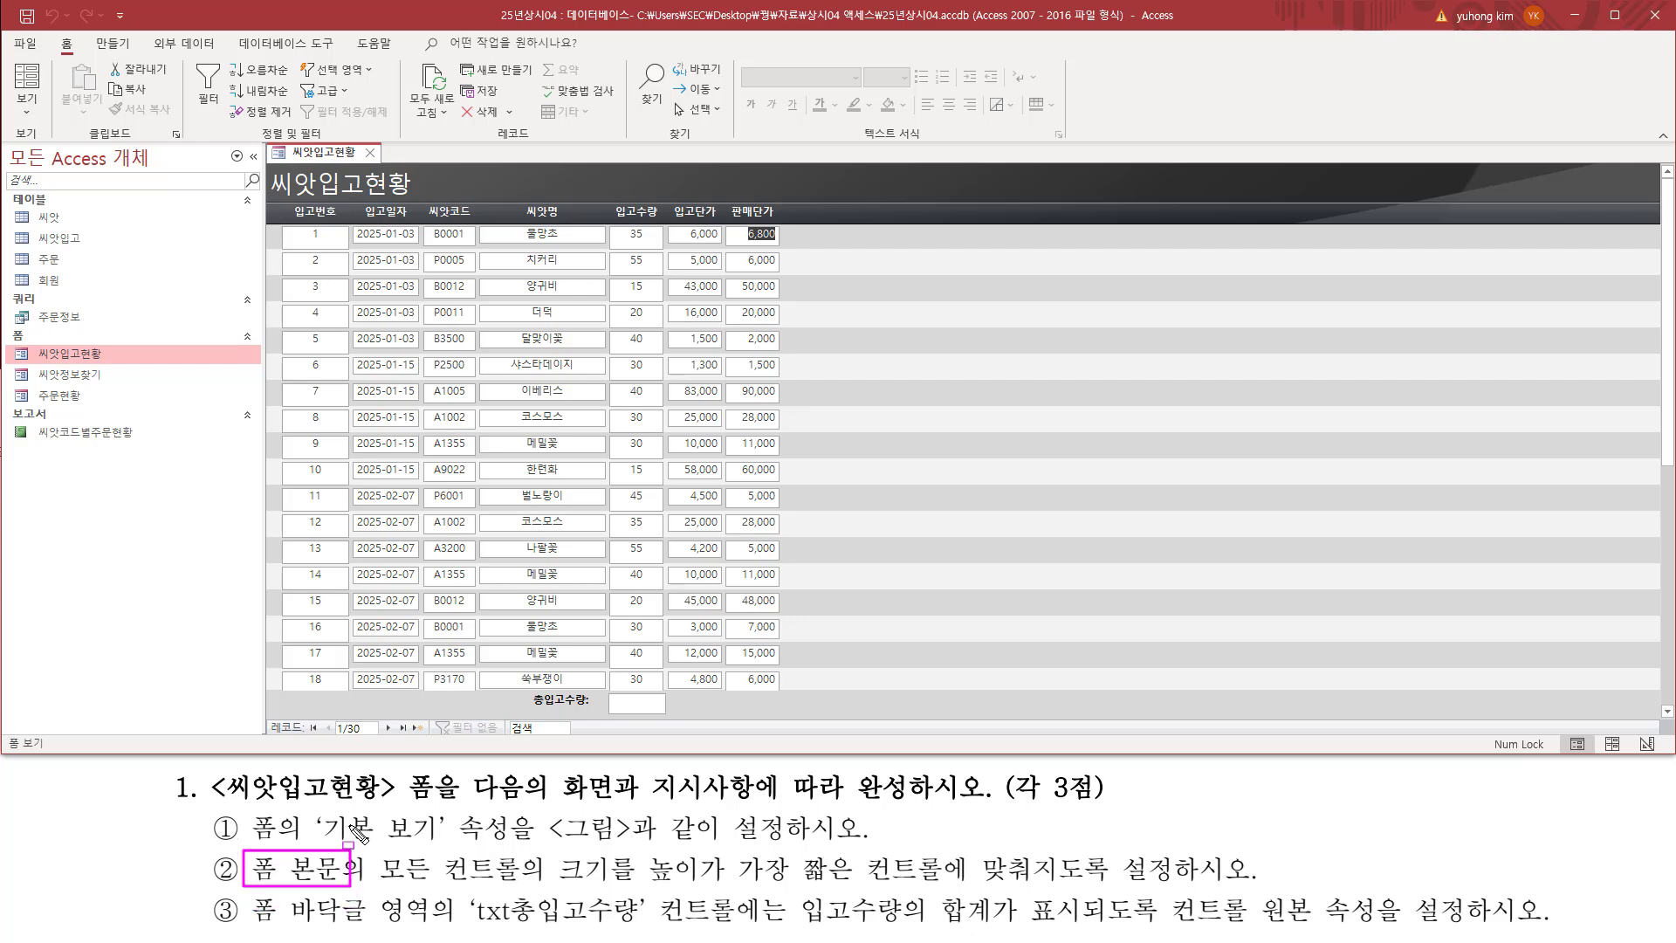
mouse_move(267, 225)
left_mouse_down()
mouse_move(805, 742)
mouse_move(795, 687)
left_mouse_up()
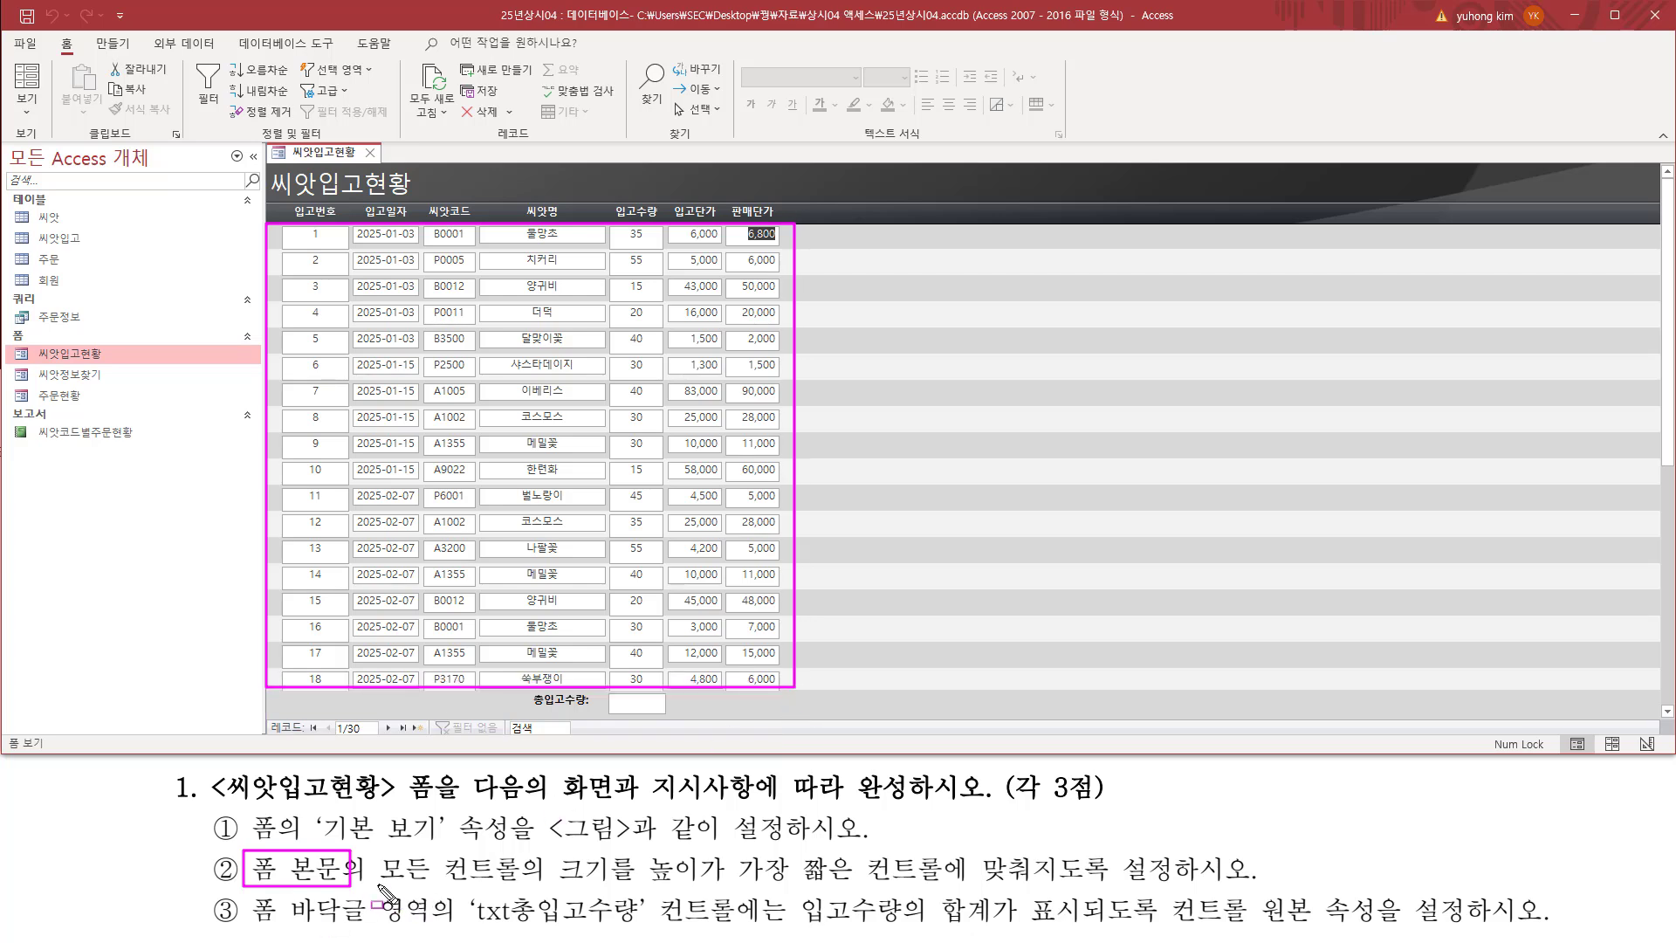
mouse_move(379, 886)
left_mouse_down()
mouse_move(663, 872)
mouse_move(1244, 887)
left_mouse_up()
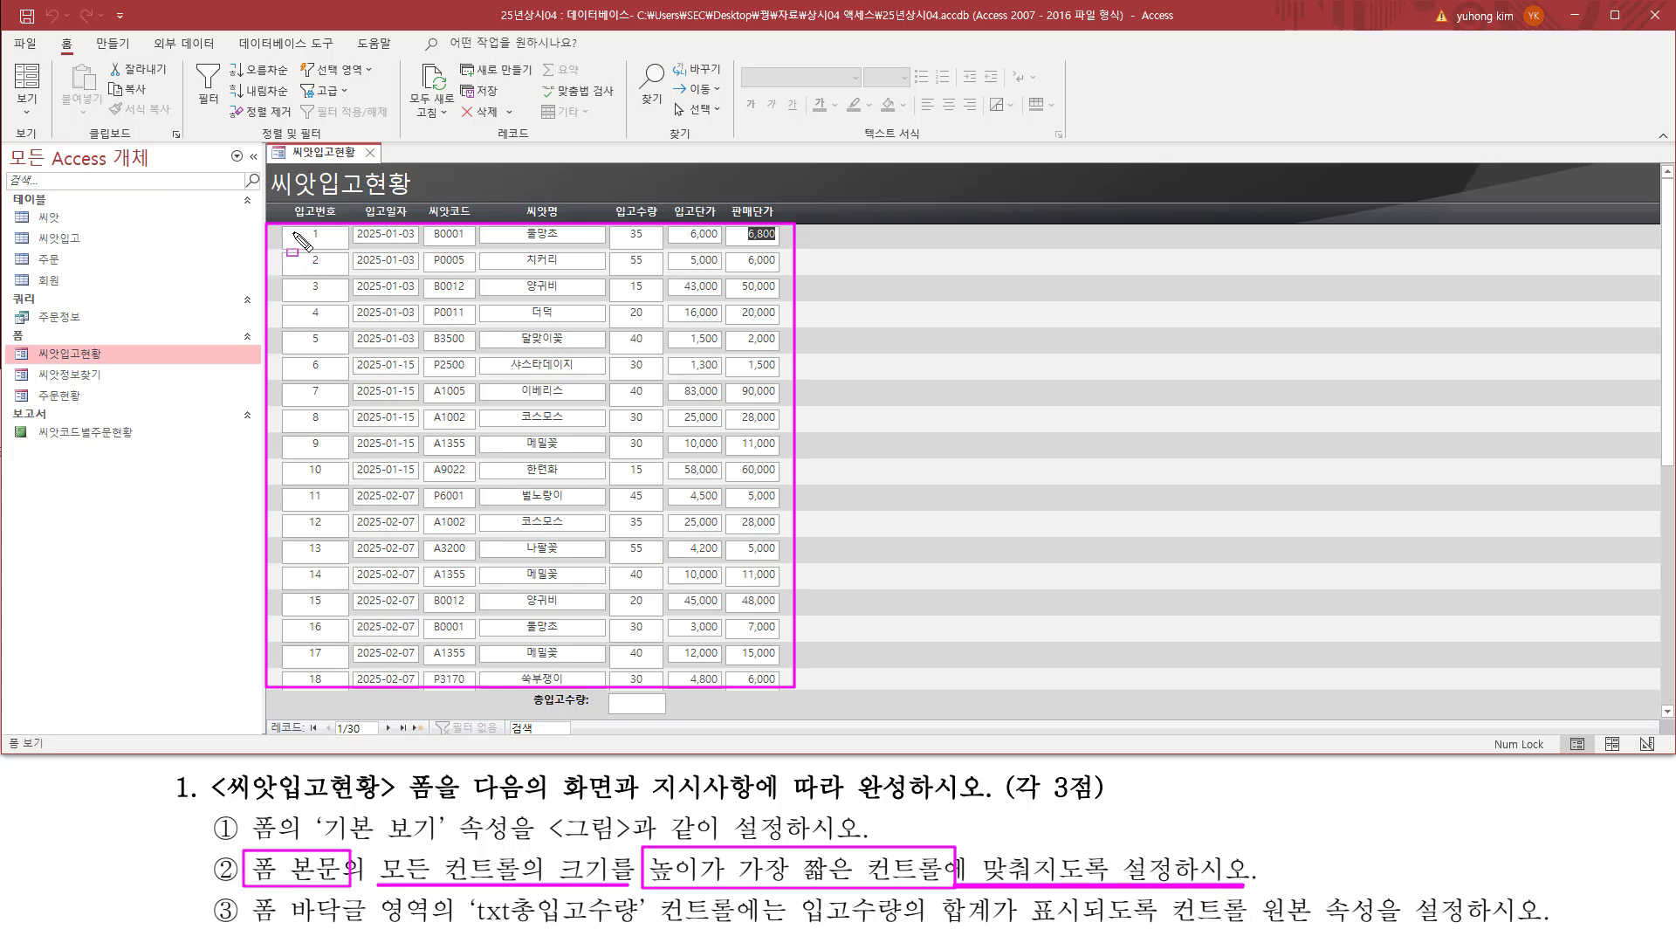
key("Escape")
mouse_move(284, 227)
left_mouse_down()
mouse_move(350, 249)
mouse_move(784, 244)
left_mouse_up()
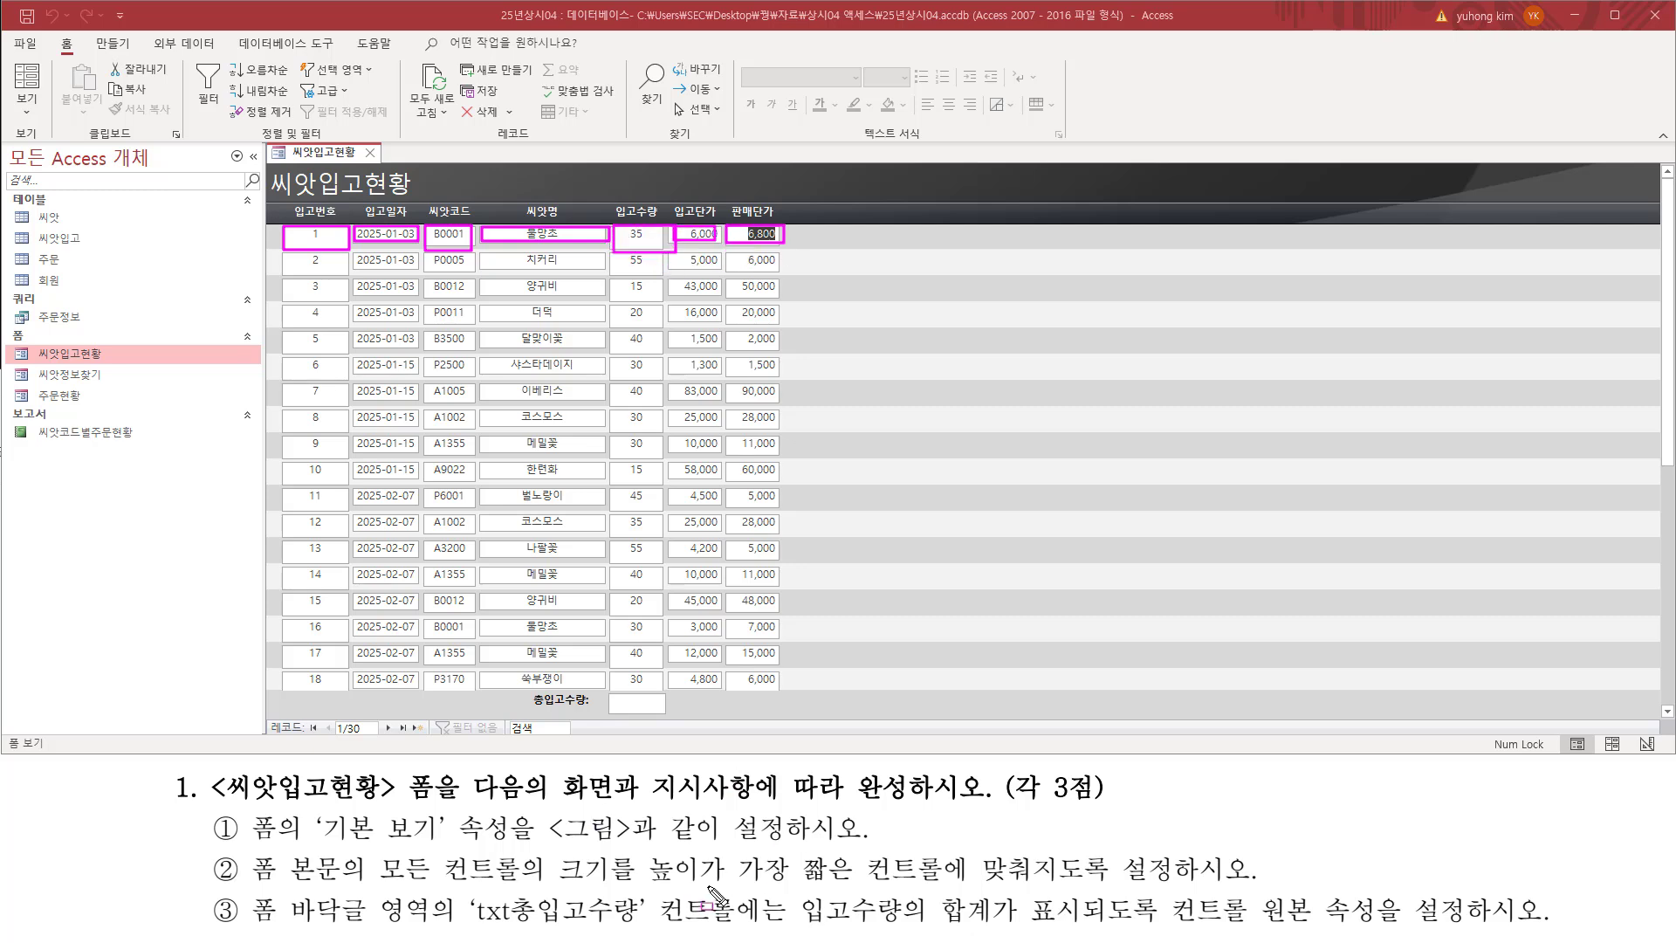
mouse_move(643, 892)
left_mouse_down()
mouse_move(1087, 899)
mouse_move(1079, 852)
mouse_move(1041, 849)
left_mouse_up()
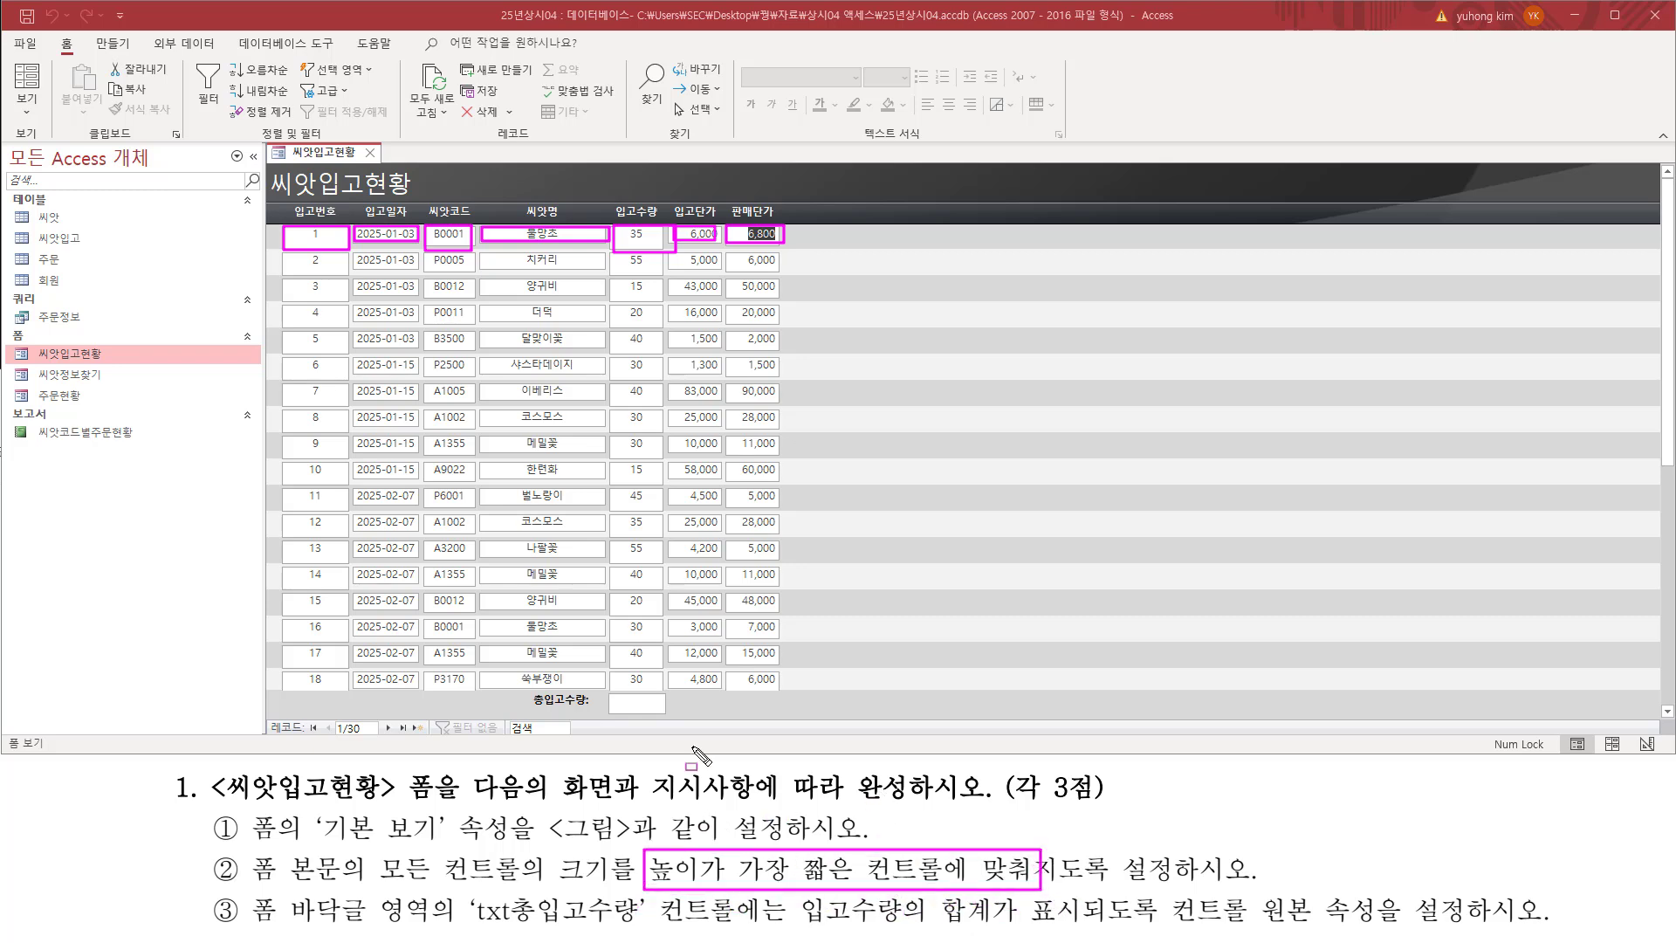
key("Escape")
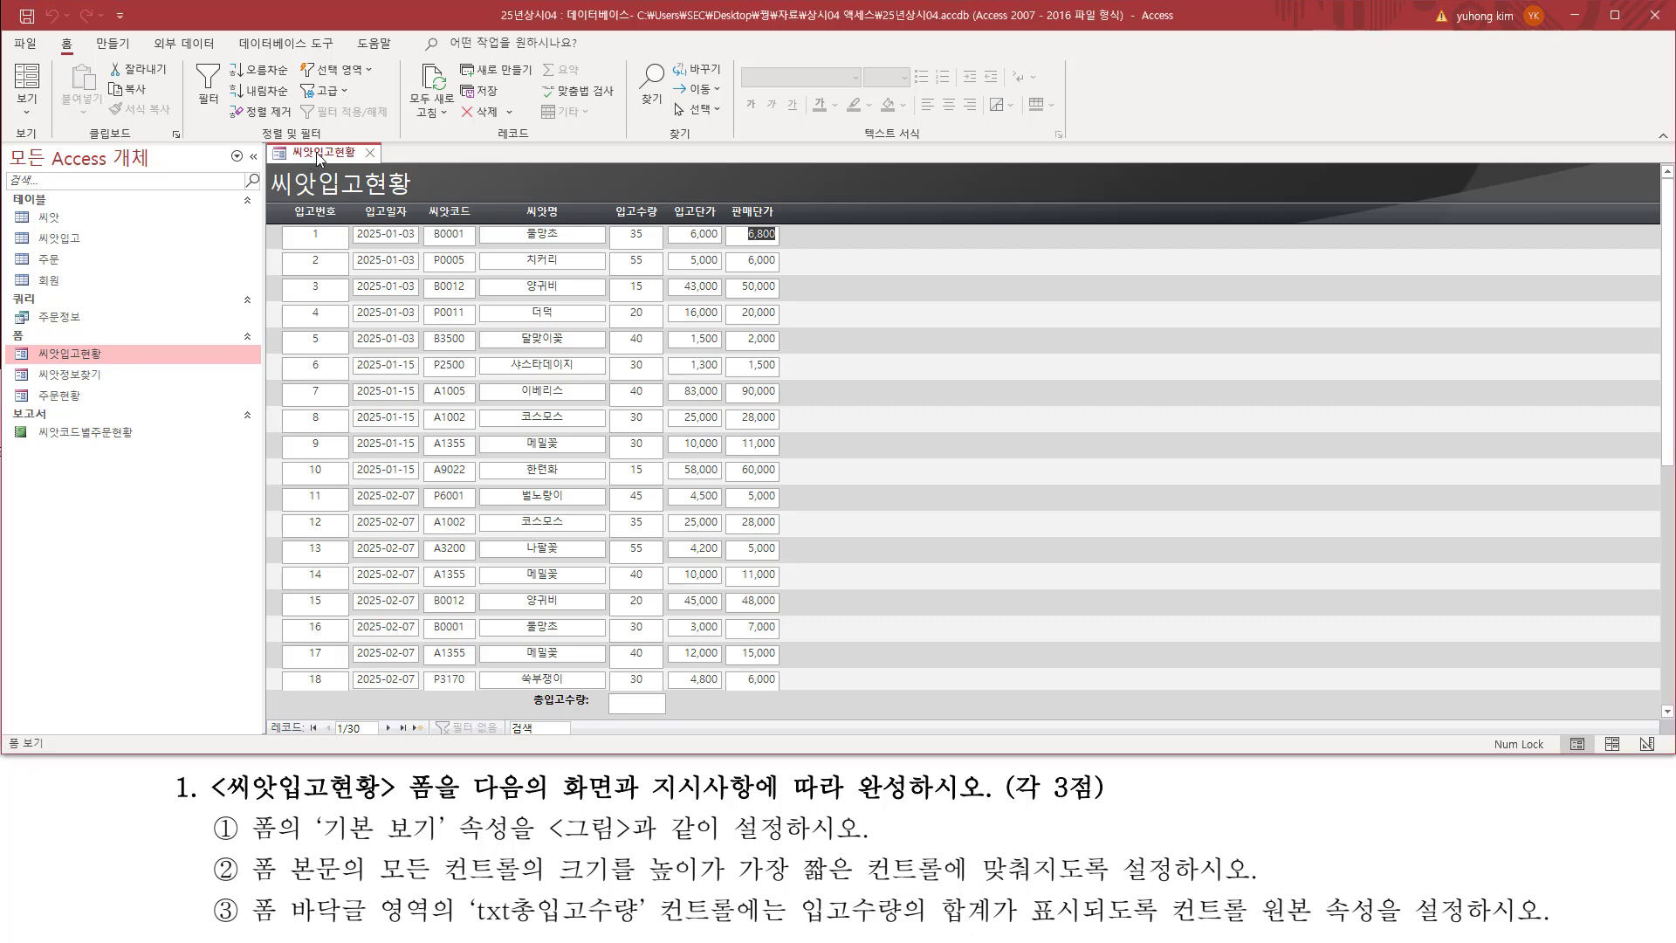
Step: Switch the 씨앗입고현황 form to Design view and size all detail-section controls to the shortest height (가장 짧은 길이에)
right_click(316, 152)
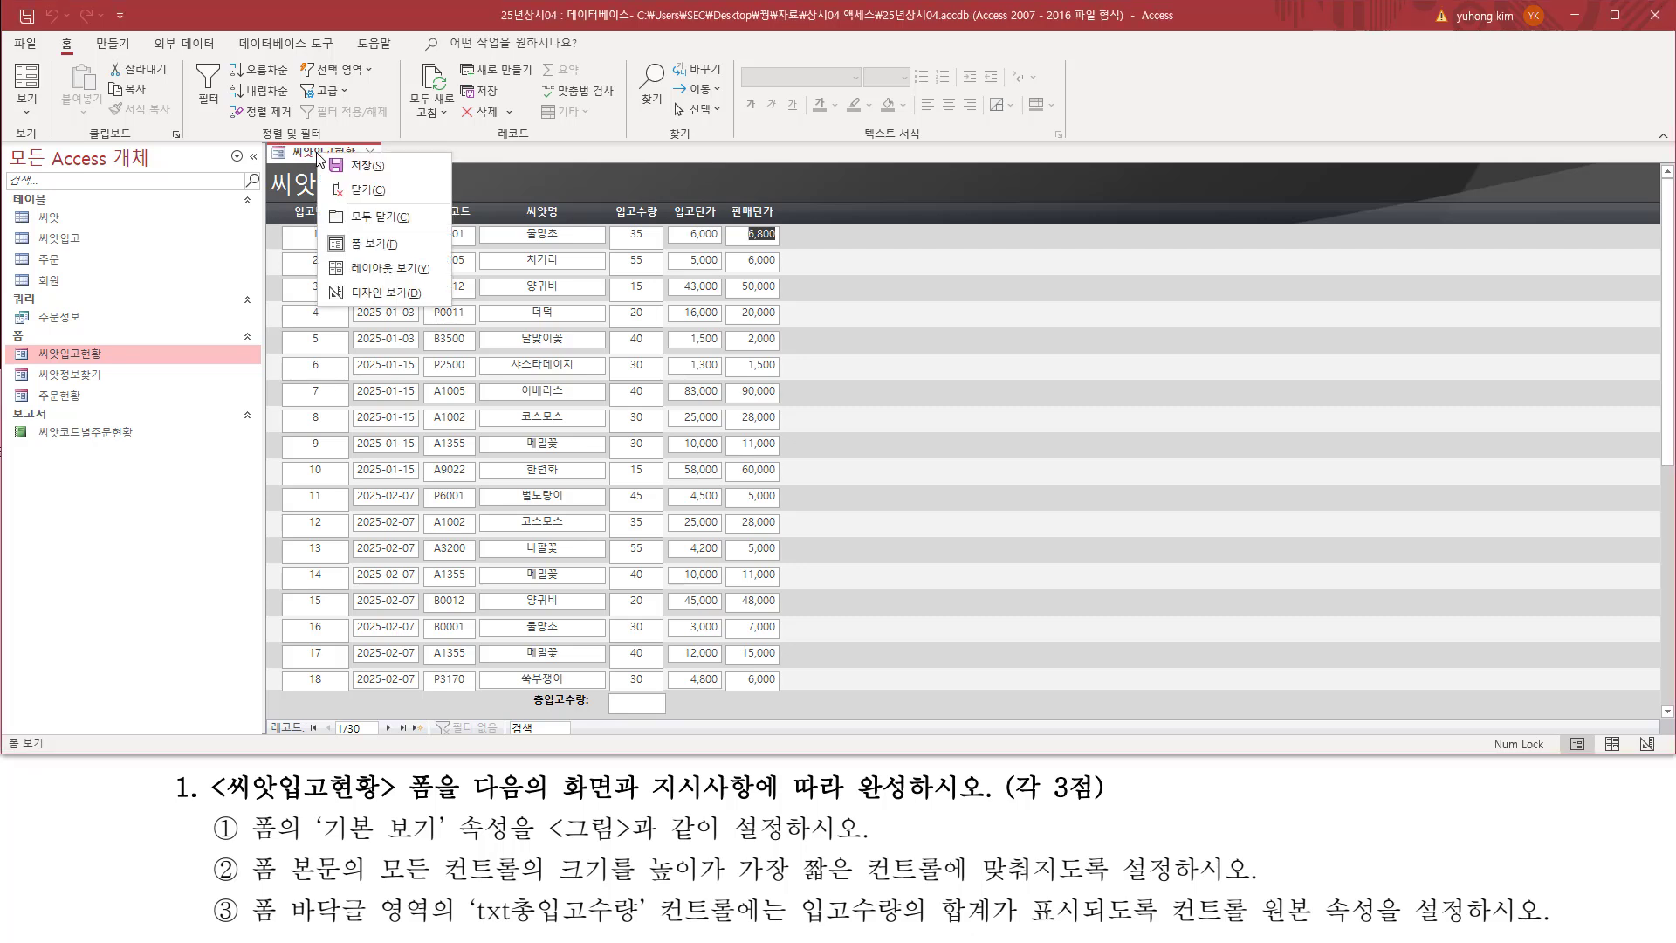
left_click(359, 299)
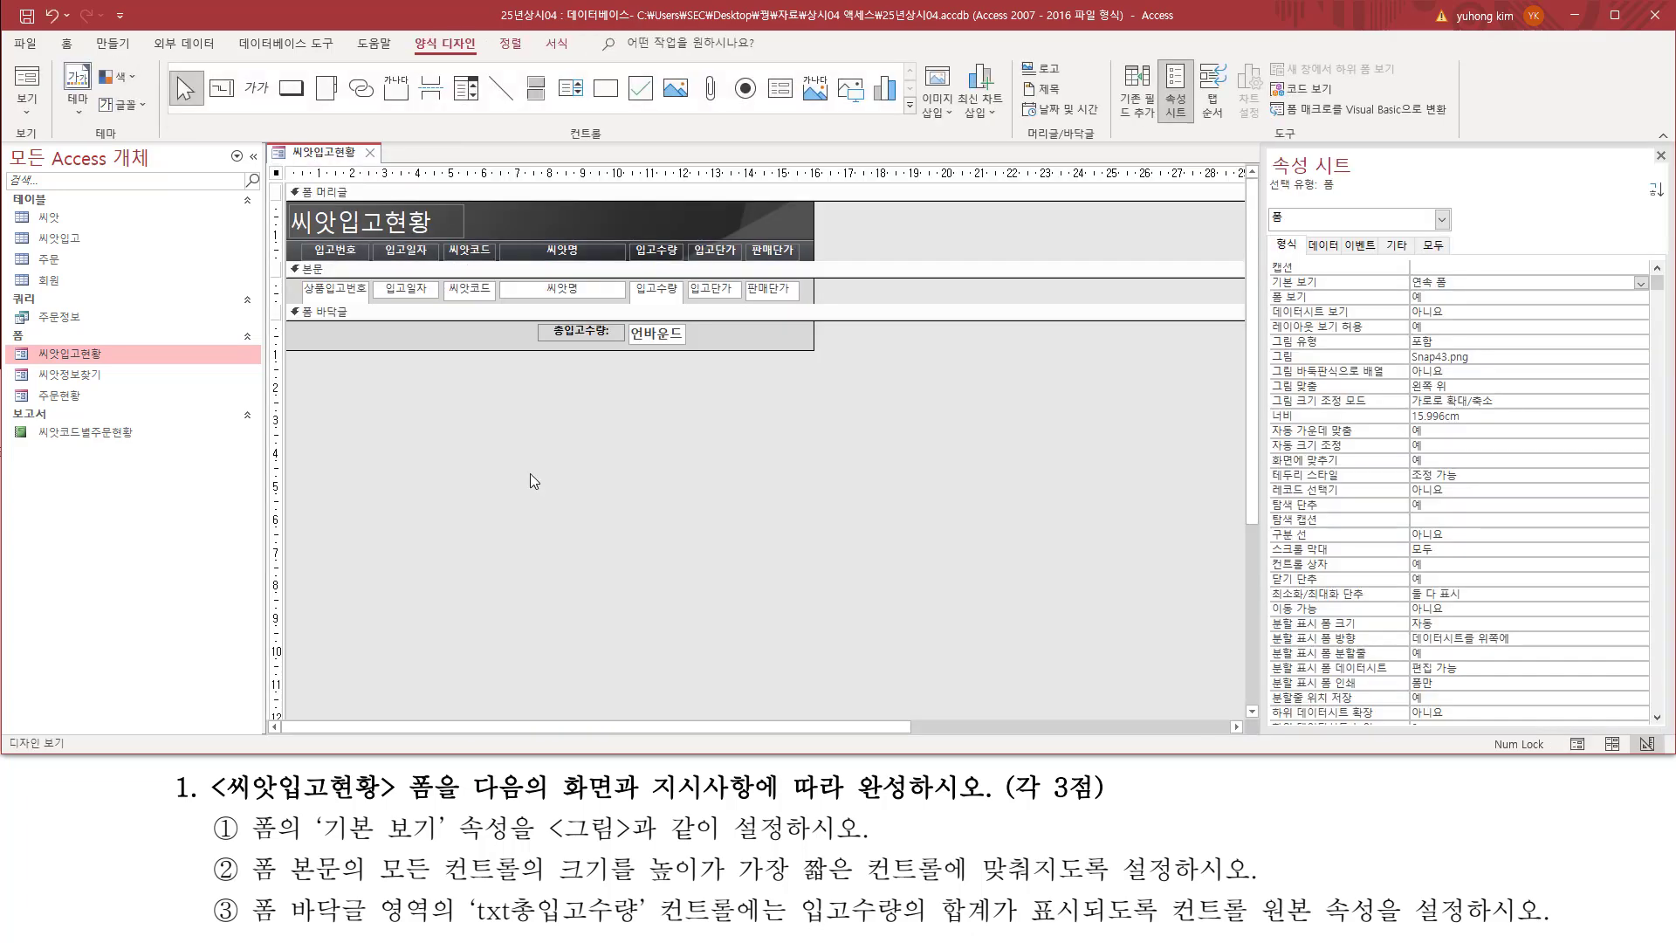
left_click_drag(300, 281, 819, 310)
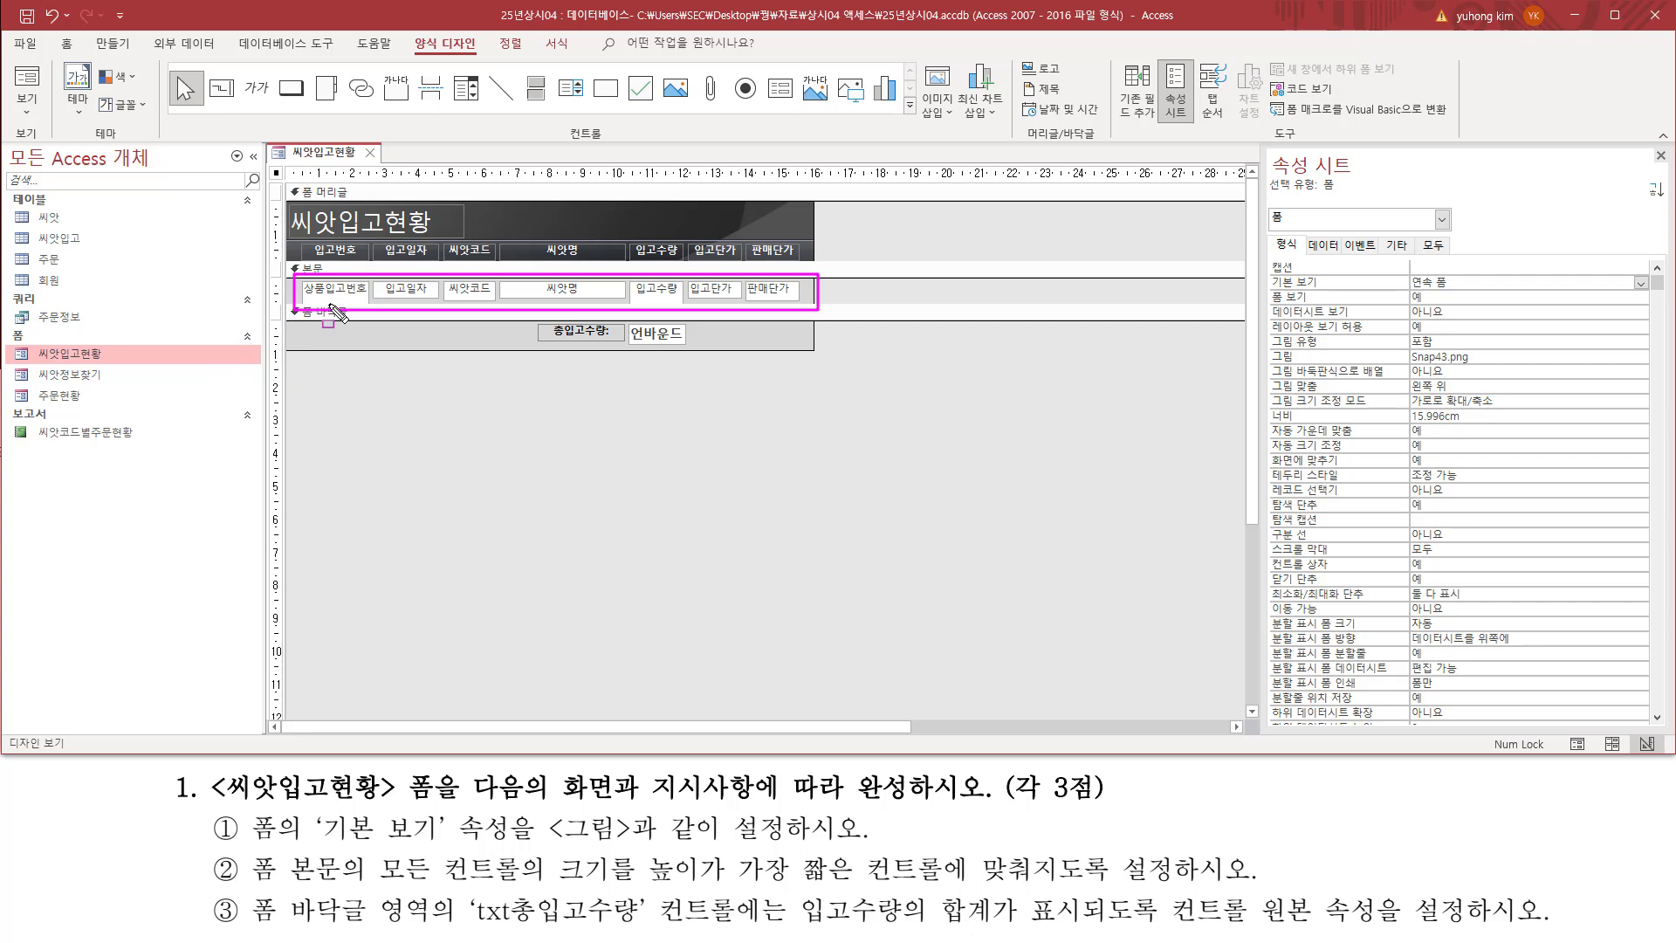
left_click_drag(271, 279, 285, 323)
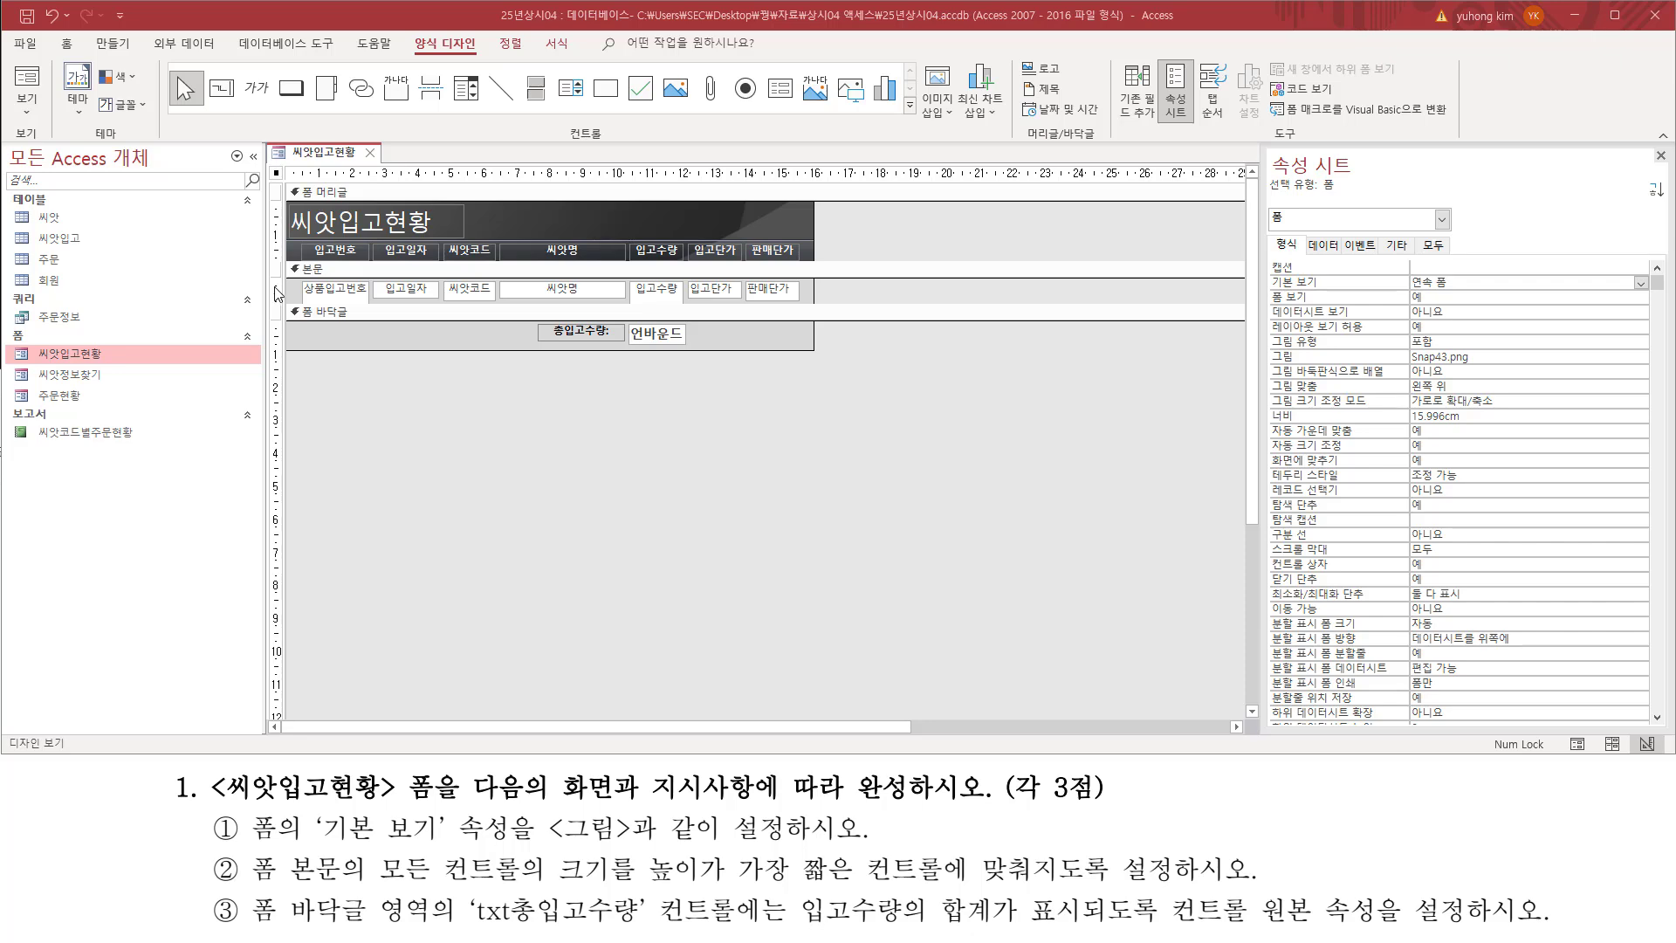
left_click(276, 288)
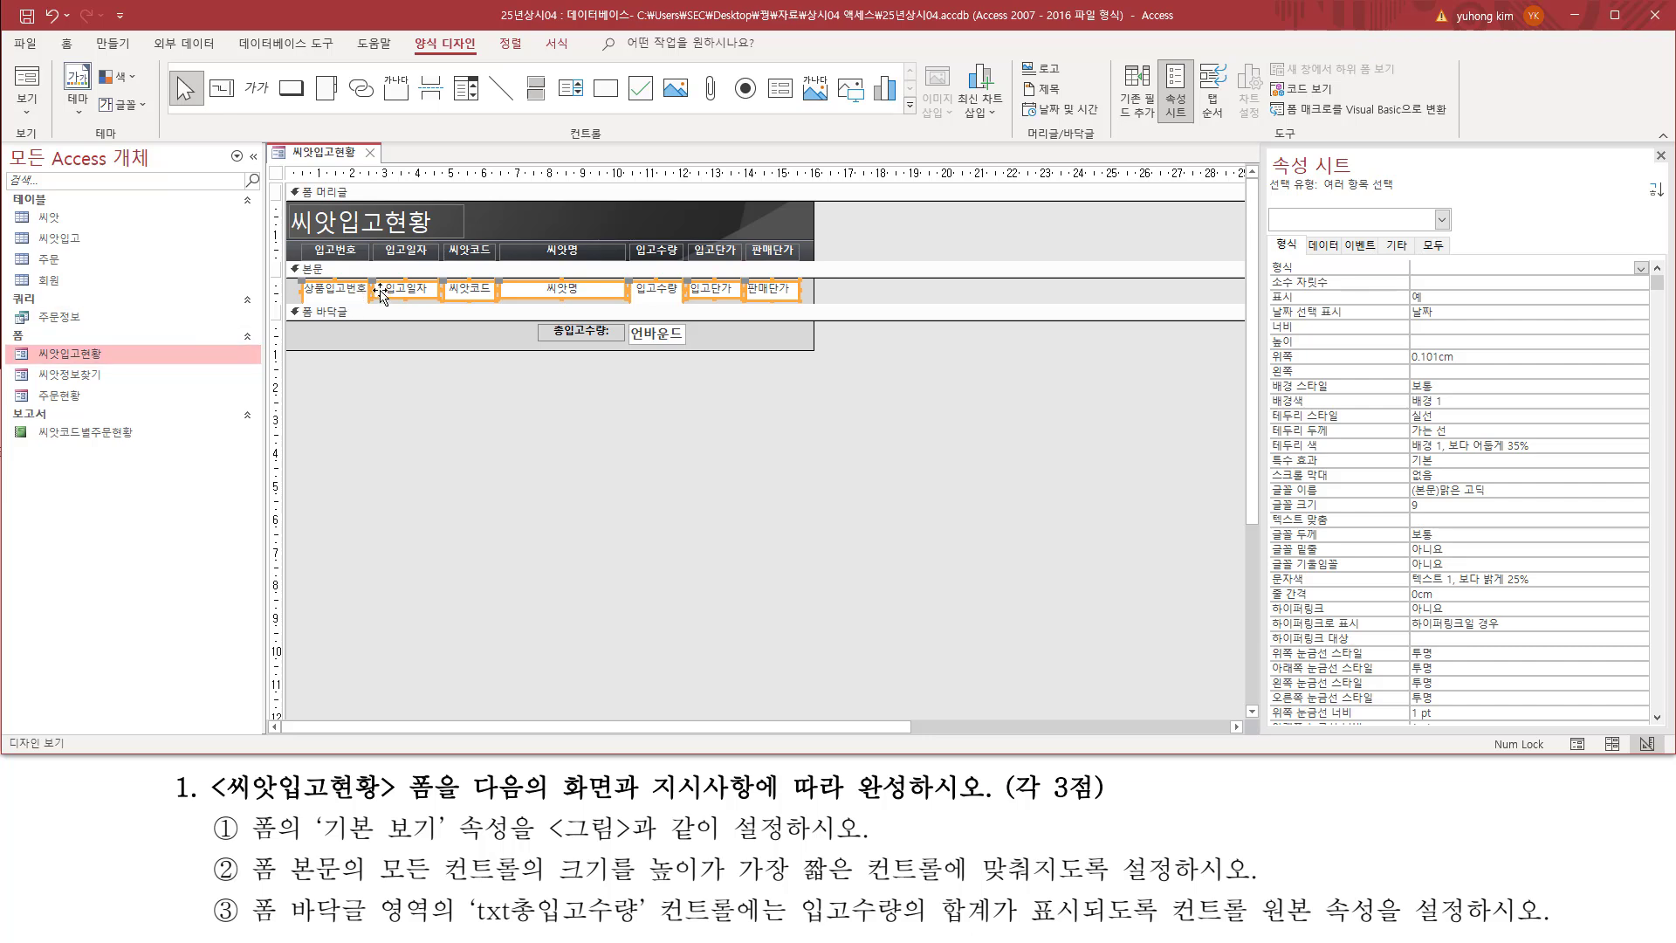
right_click(385, 288)
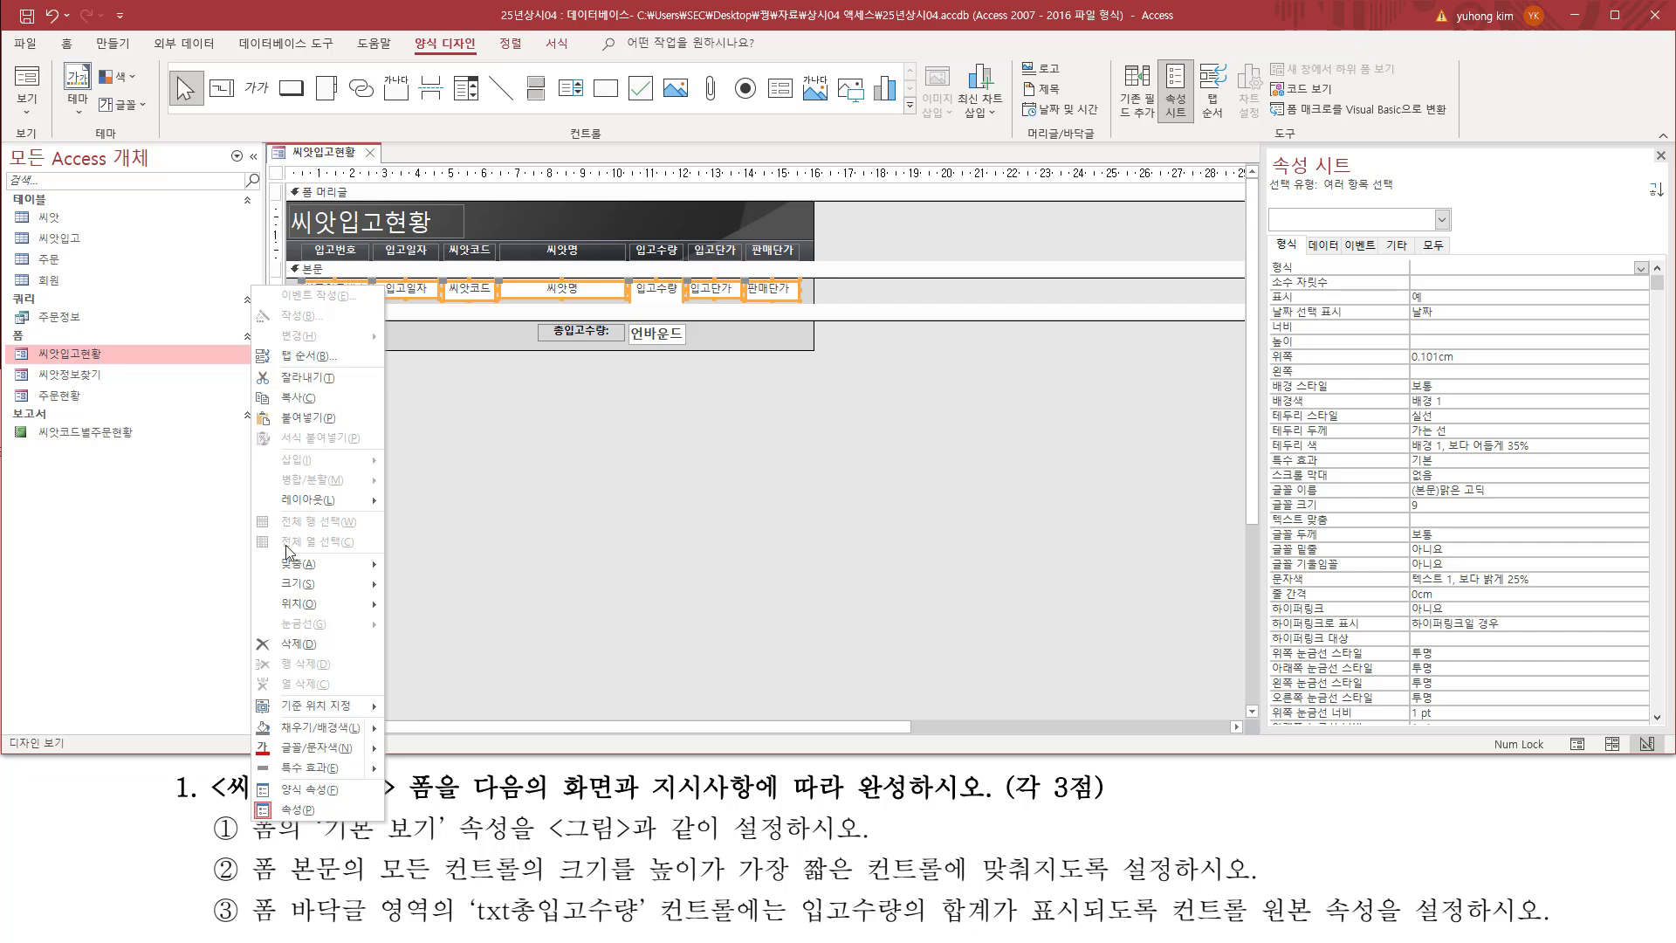
mouse_move(298, 585)
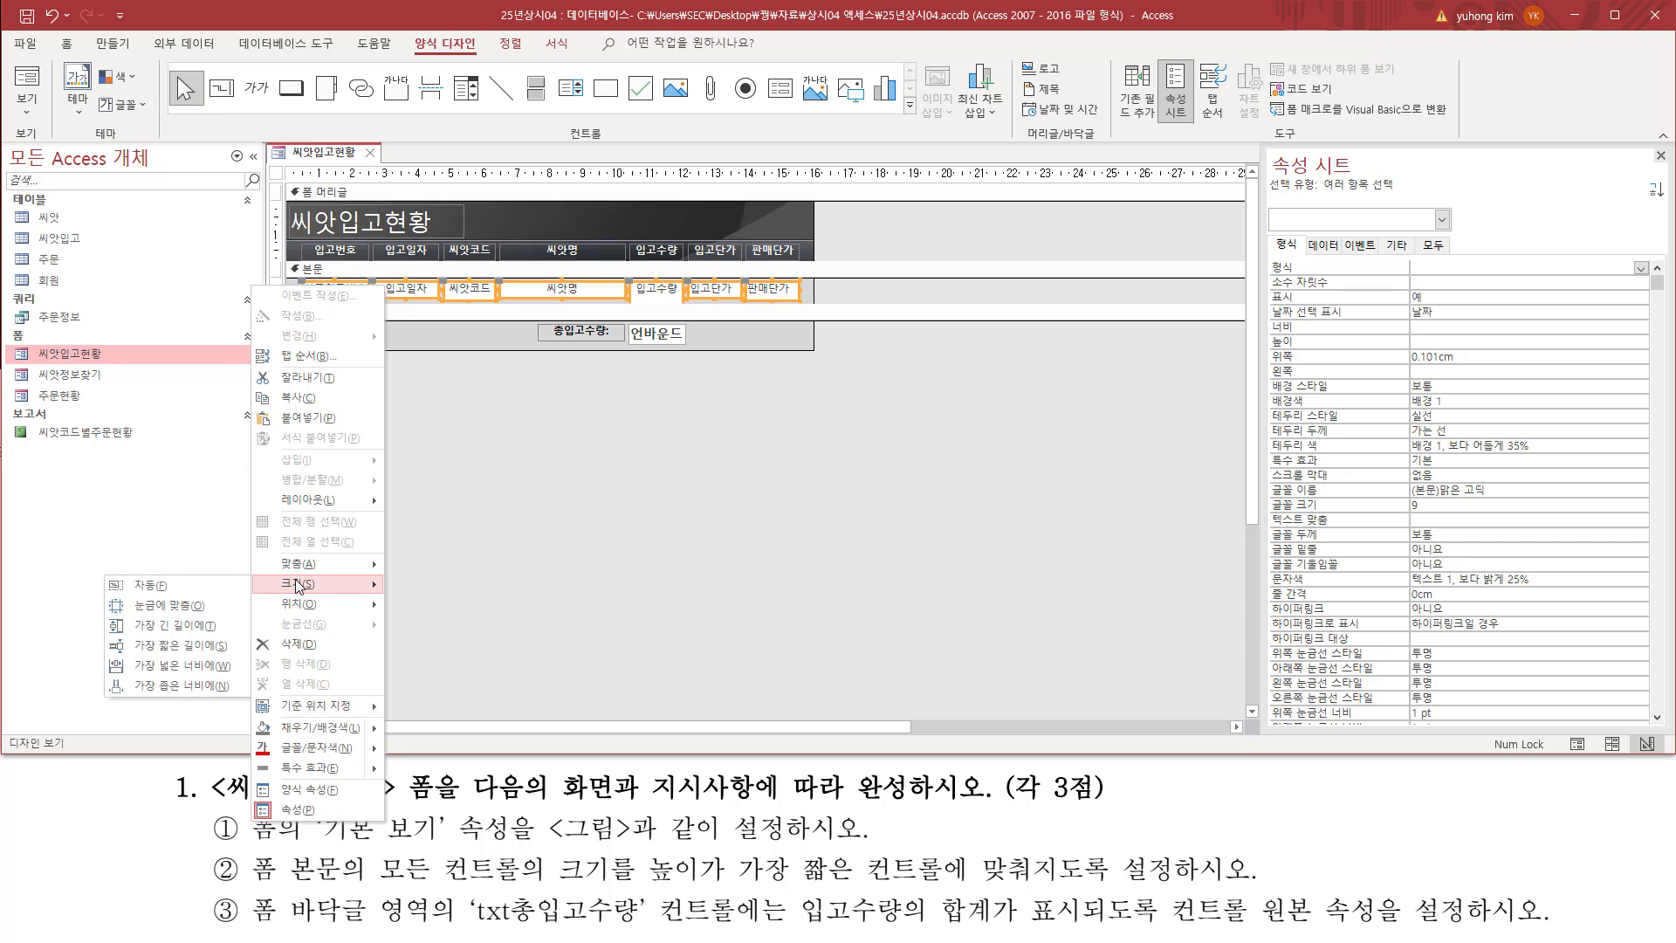
left_click(146, 652)
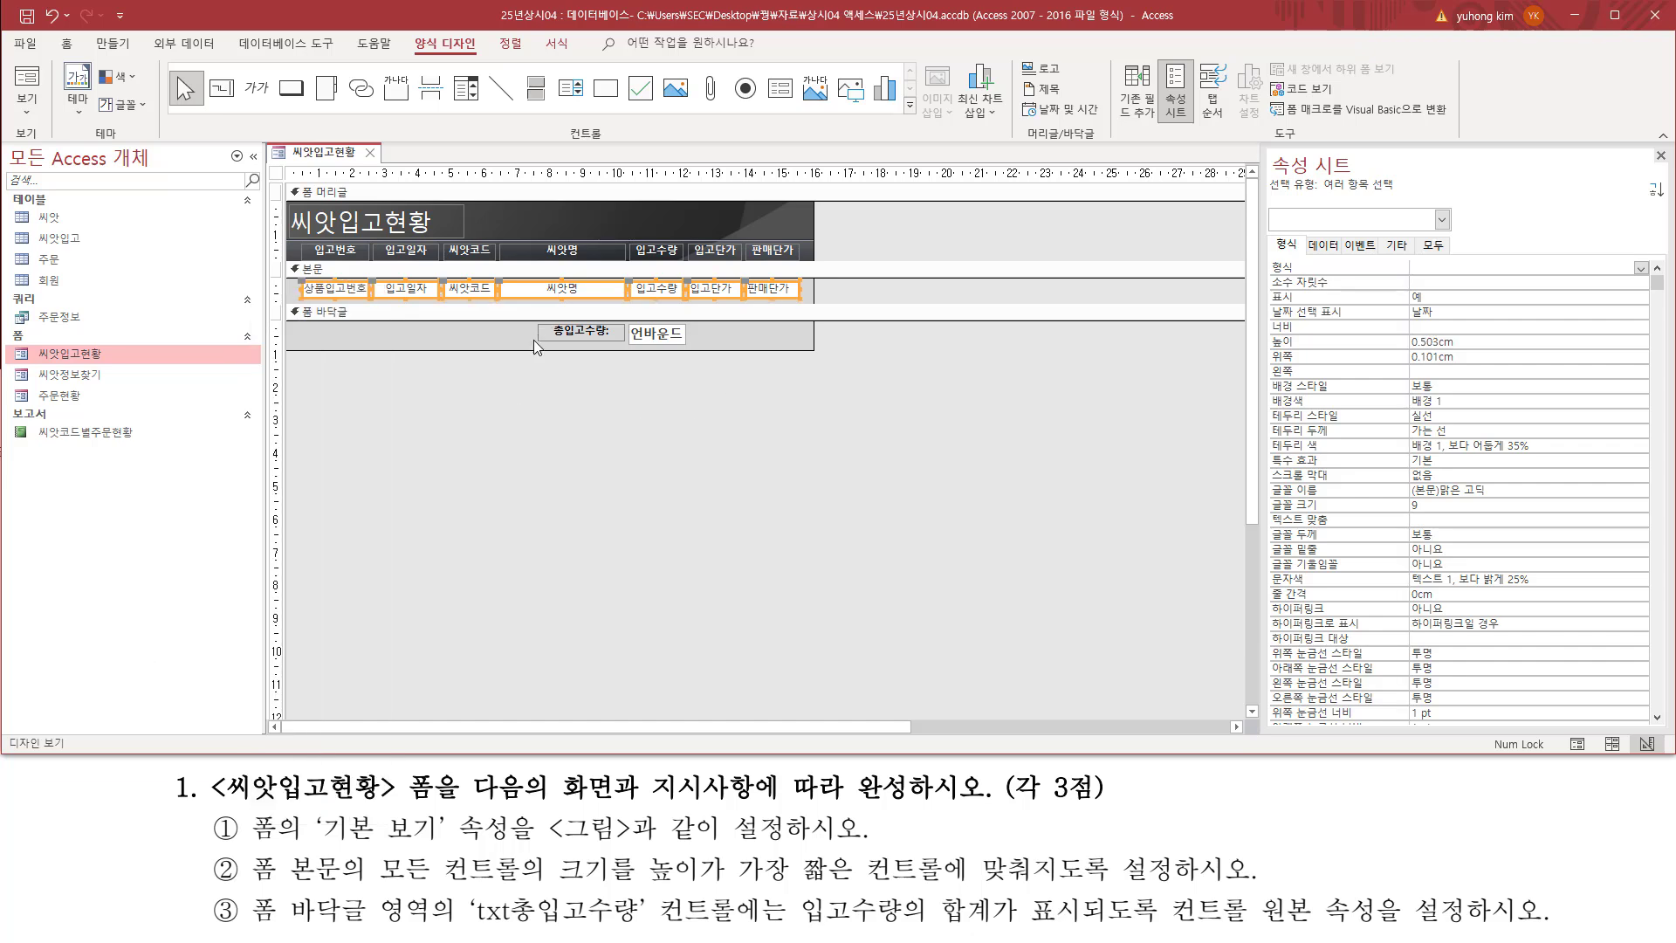
left_click(868, 301)
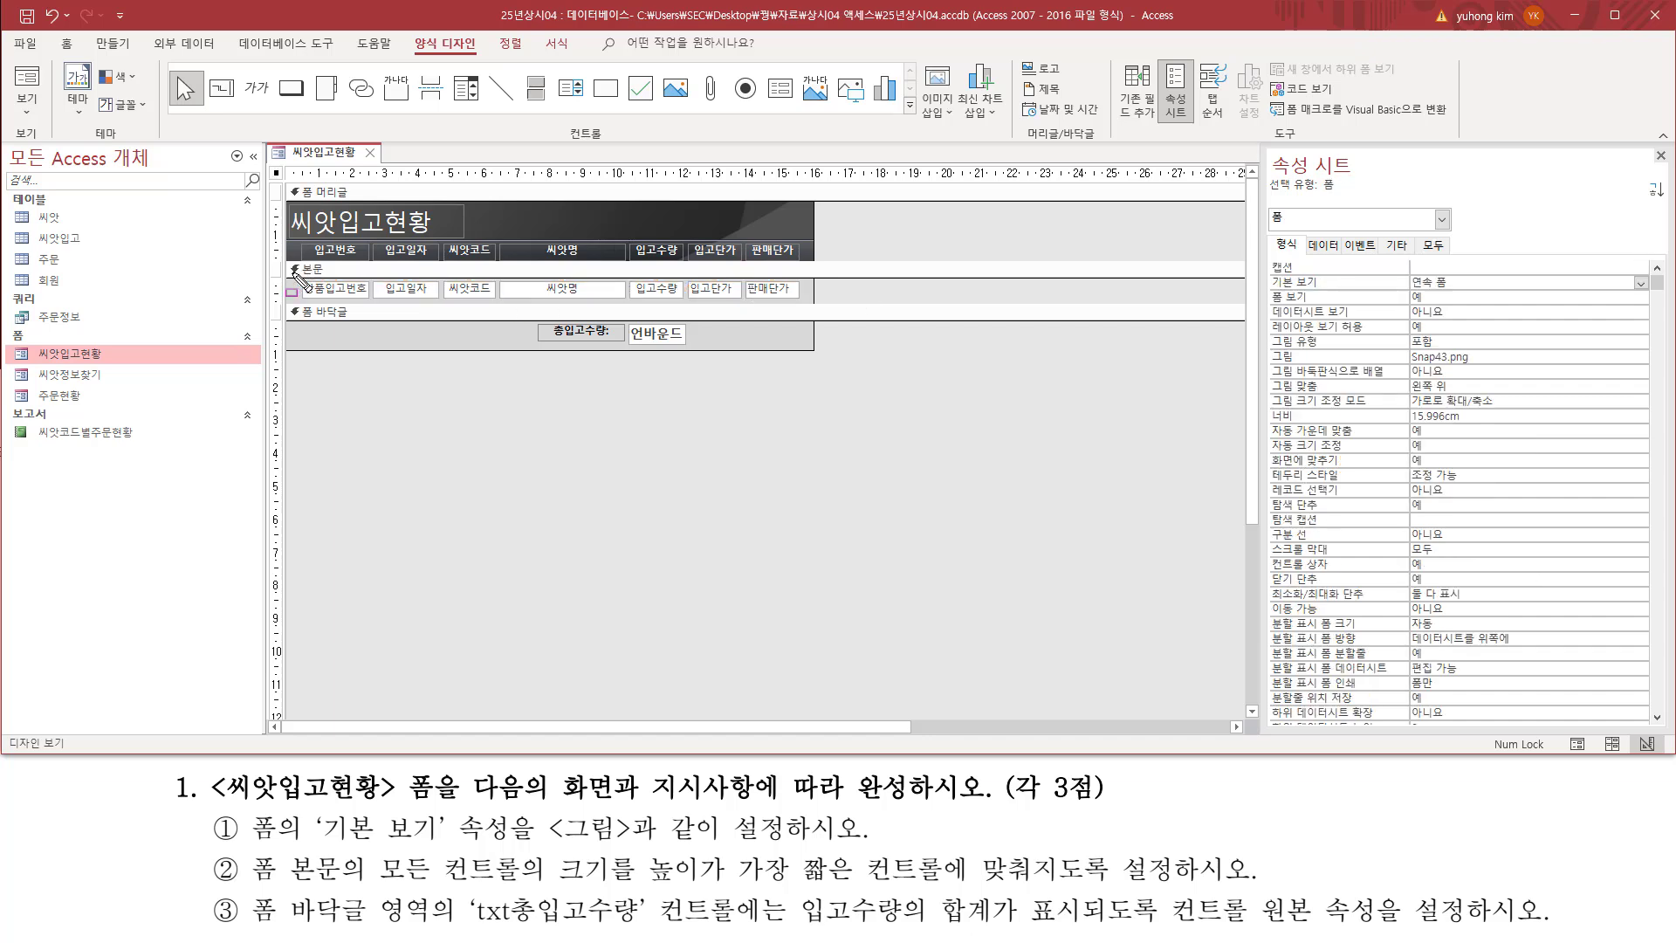
left_click_drag(295, 274, 828, 318)
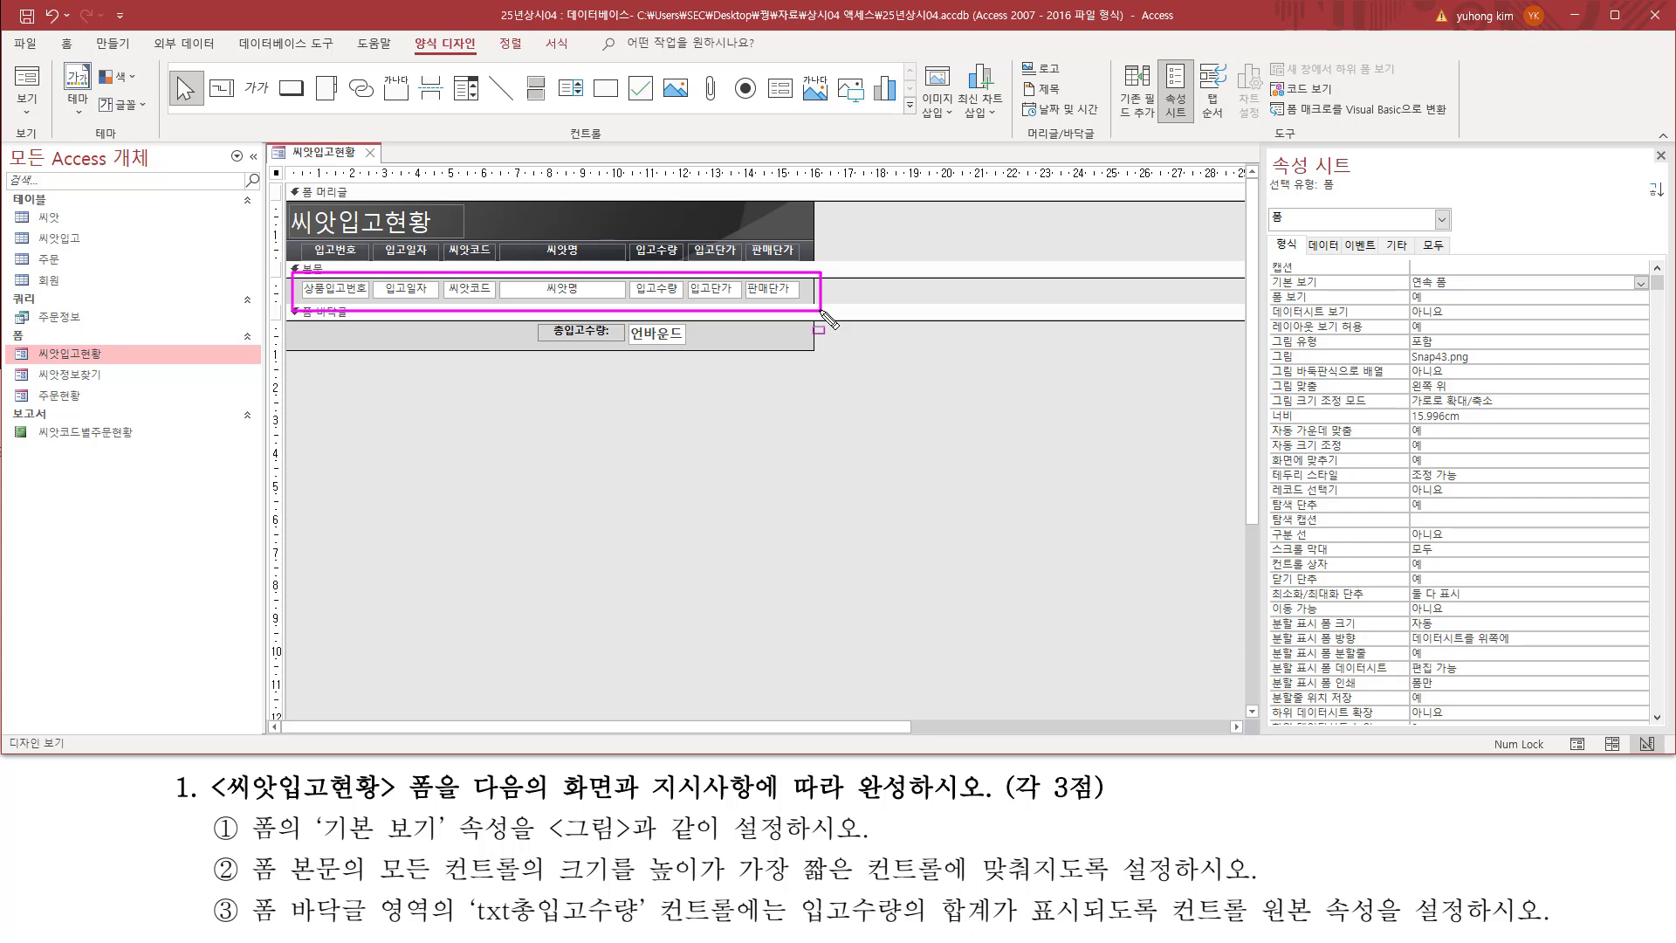
key("Escape")
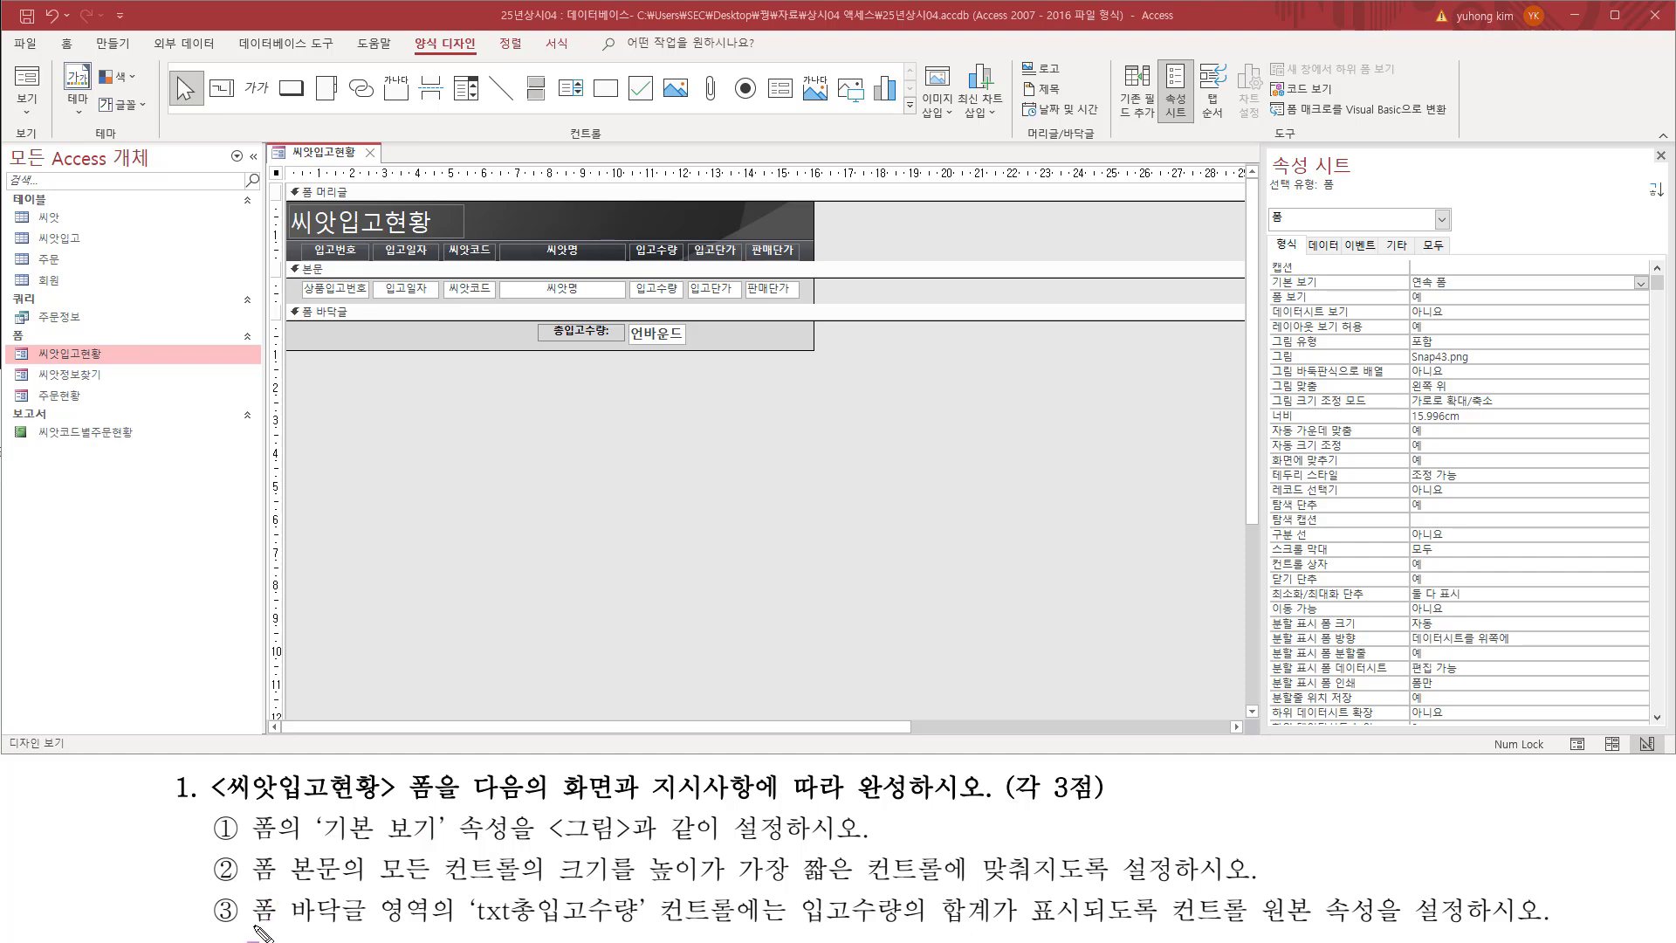
mouse_move(248, 927)
left_mouse_down()
mouse_move(434, 927)
mouse_move(436, 895)
left_mouse_up()
mouse_move(284, 301)
left_mouse_down()
mouse_move(449, 336)
mouse_move(825, 361)
left_mouse_up()
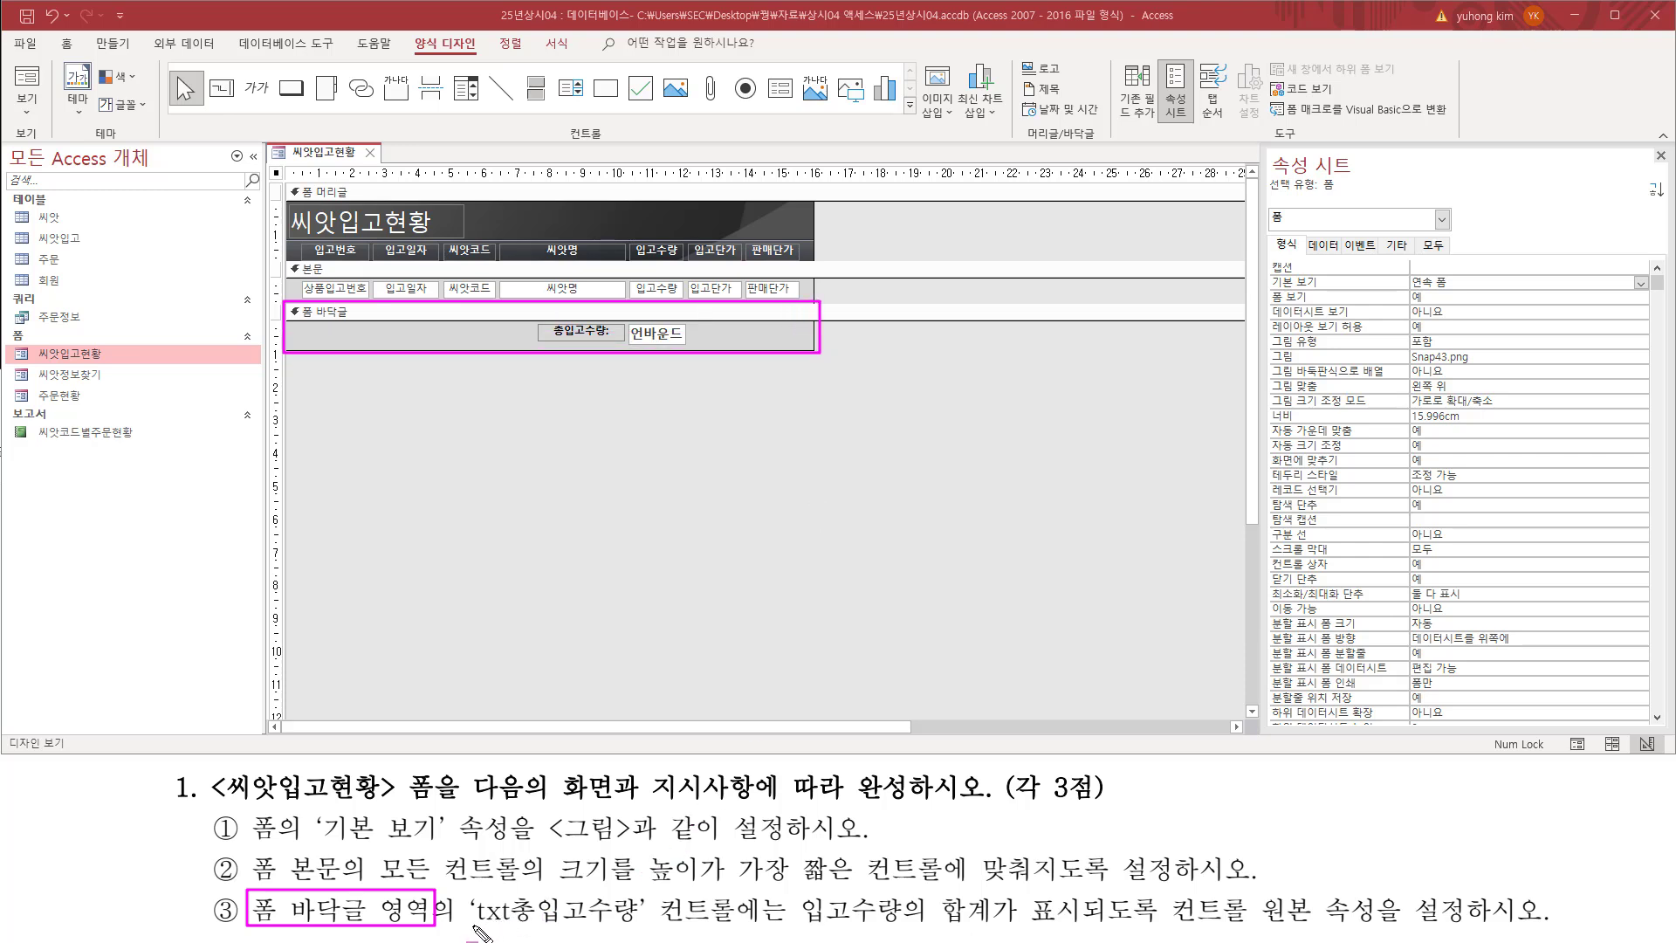
left_click_drag(465, 931, 642, 930)
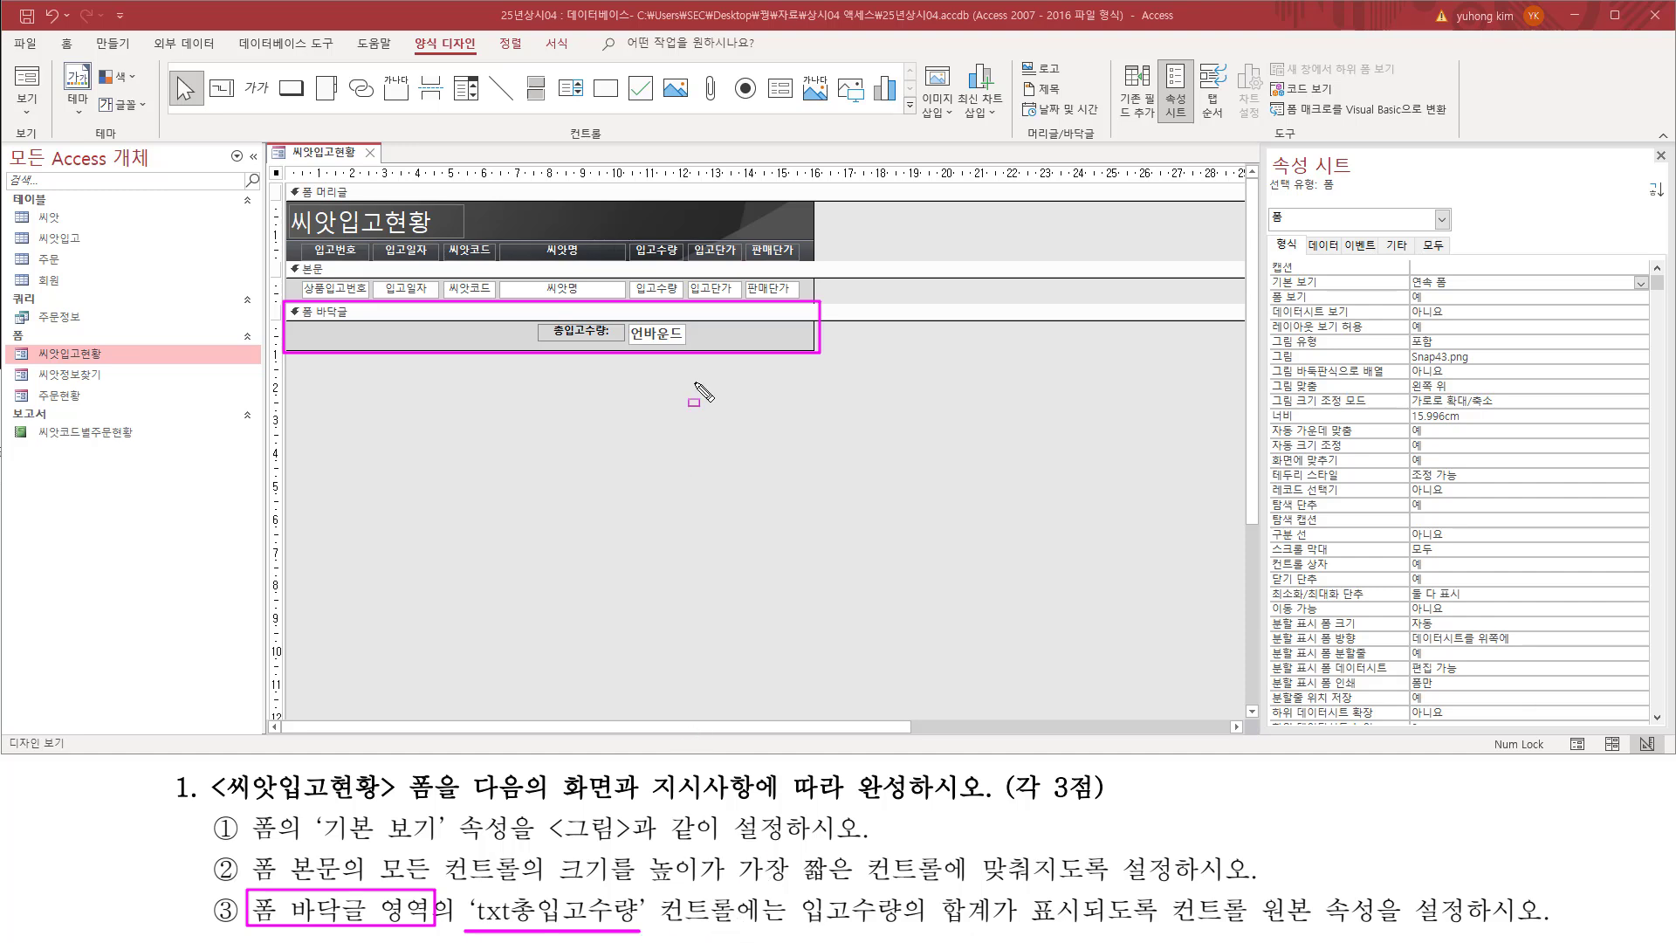
left_click_drag(632, 323, 686, 348)
left_click_drag(472, 892, 512, 927)
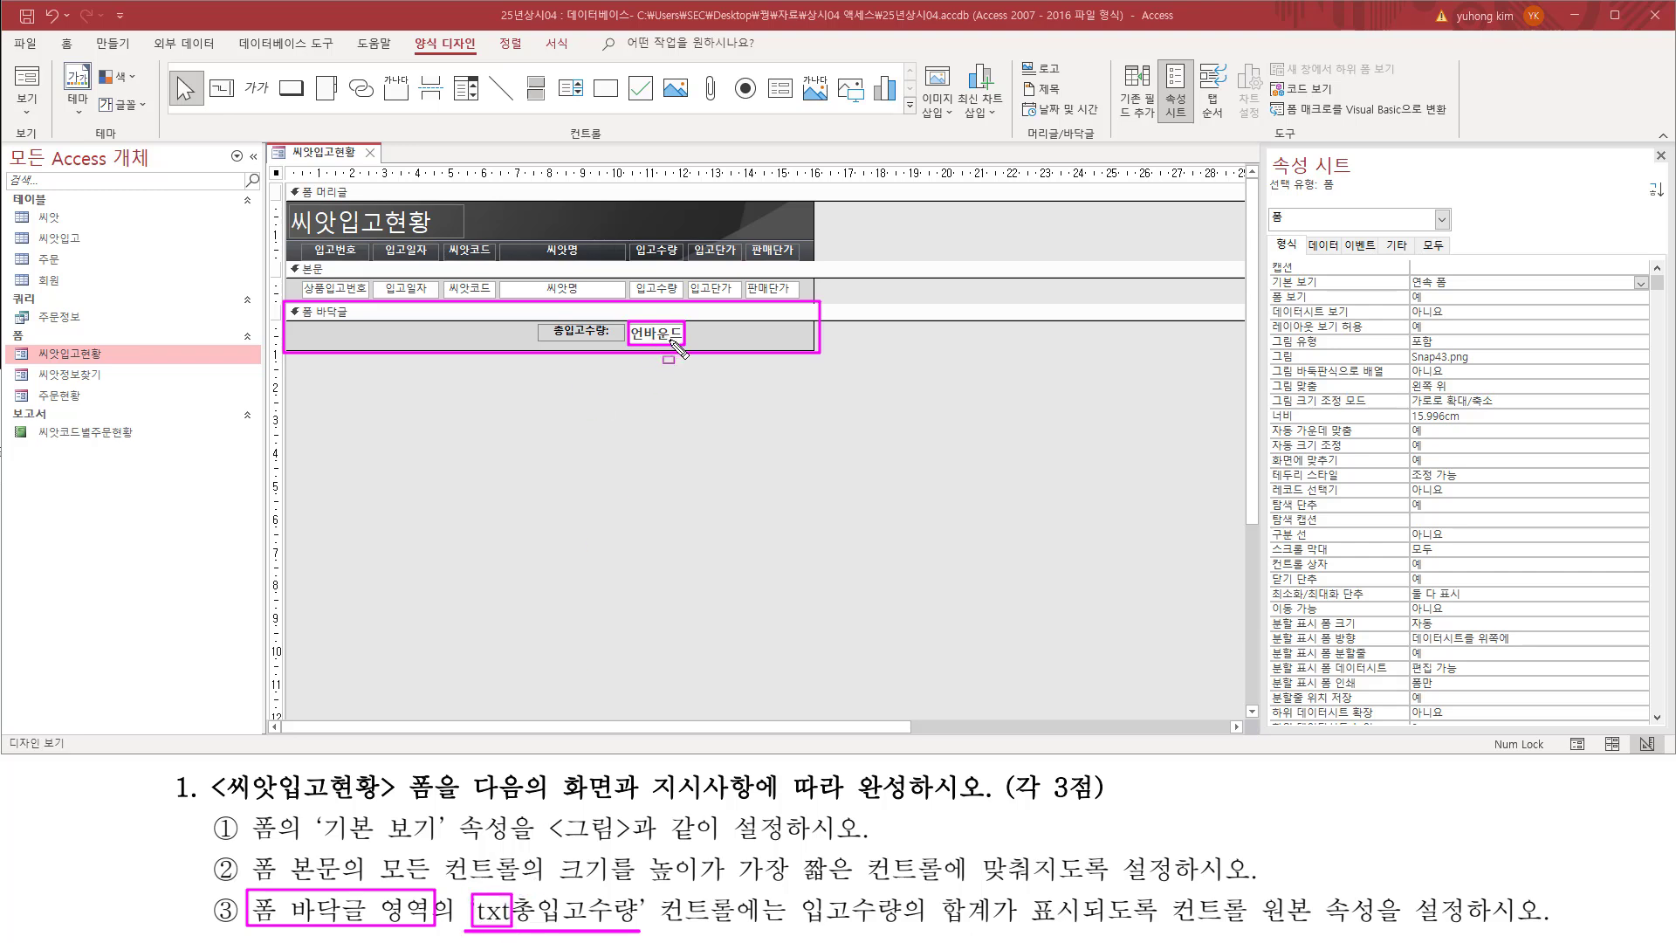
key("Escape")
Step: Select the txt총입고수량 text box in the form footer and show its data properties
left_click(671, 336)
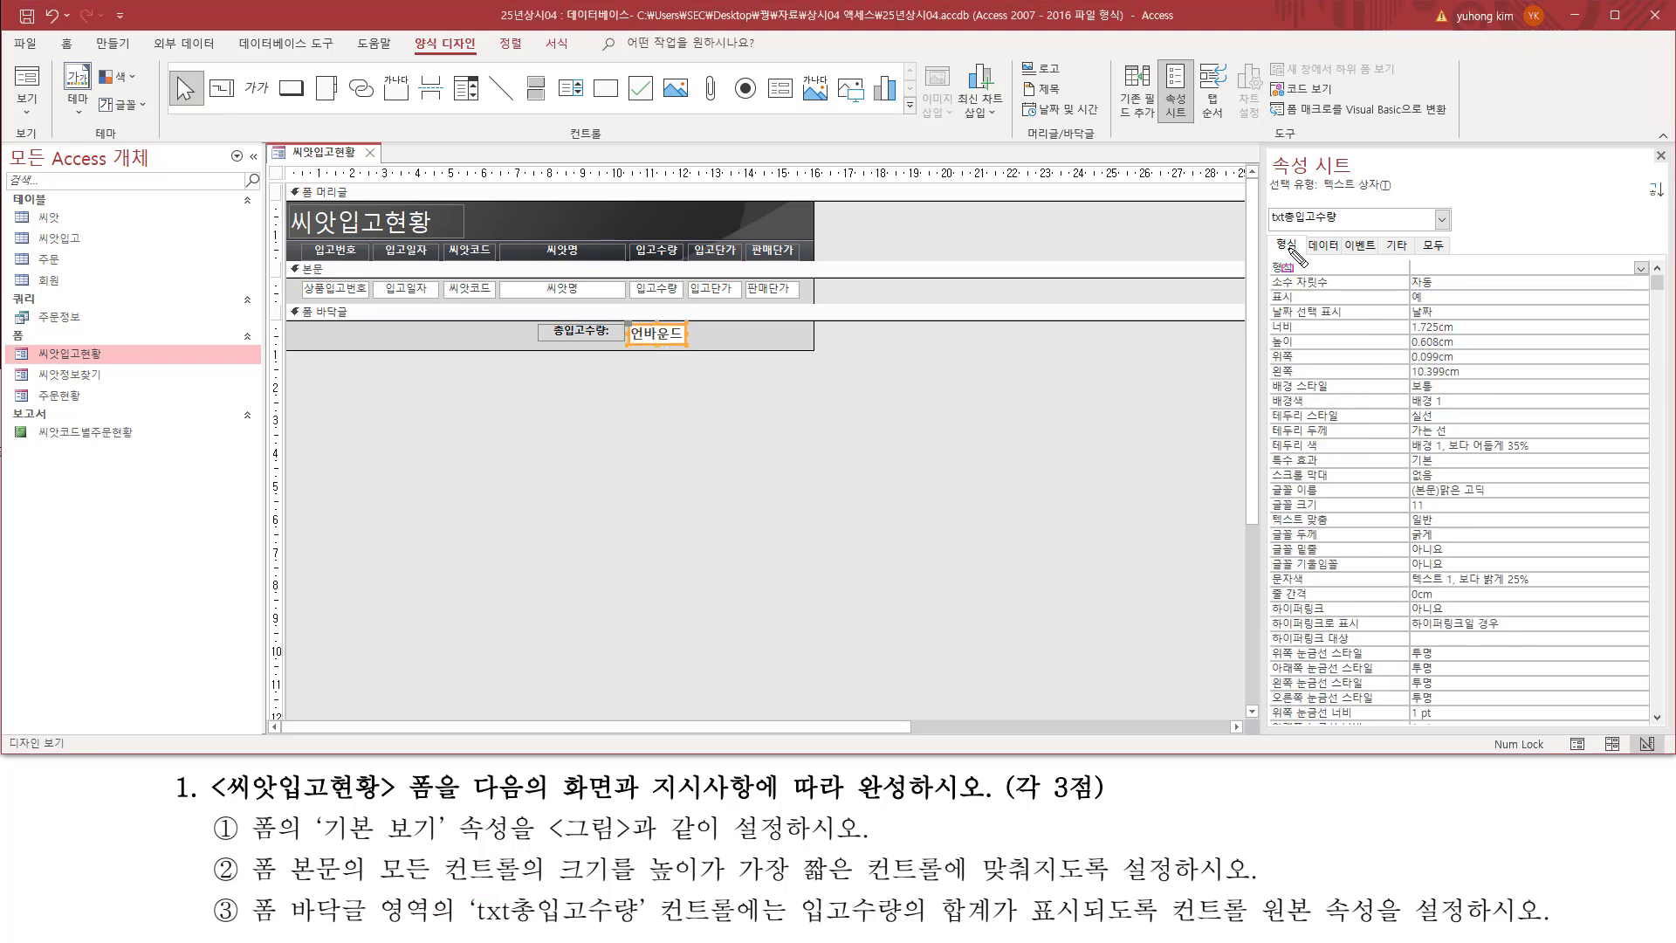
left_click_drag(1266, 228, 1344, 207)
left_click_drag(465, 922, 651, 924)
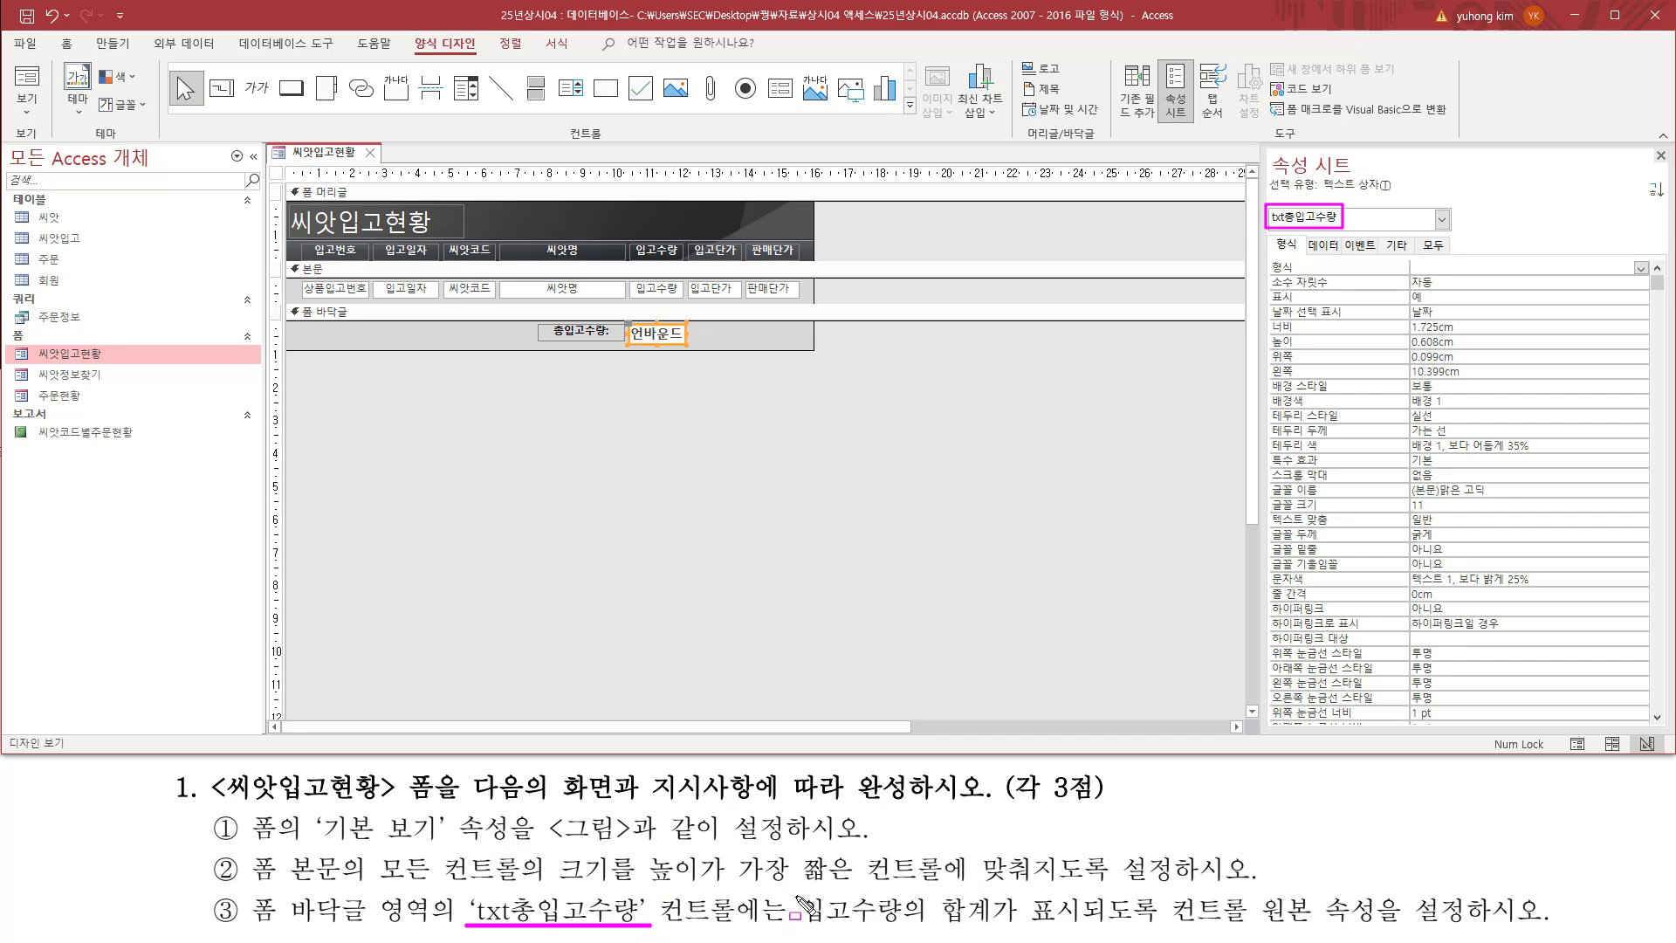
mouse_move(797, 890)
left_mouse_down()
mouse_move(836, 932)
mouse_move(999, 929)
left_mouse_up()
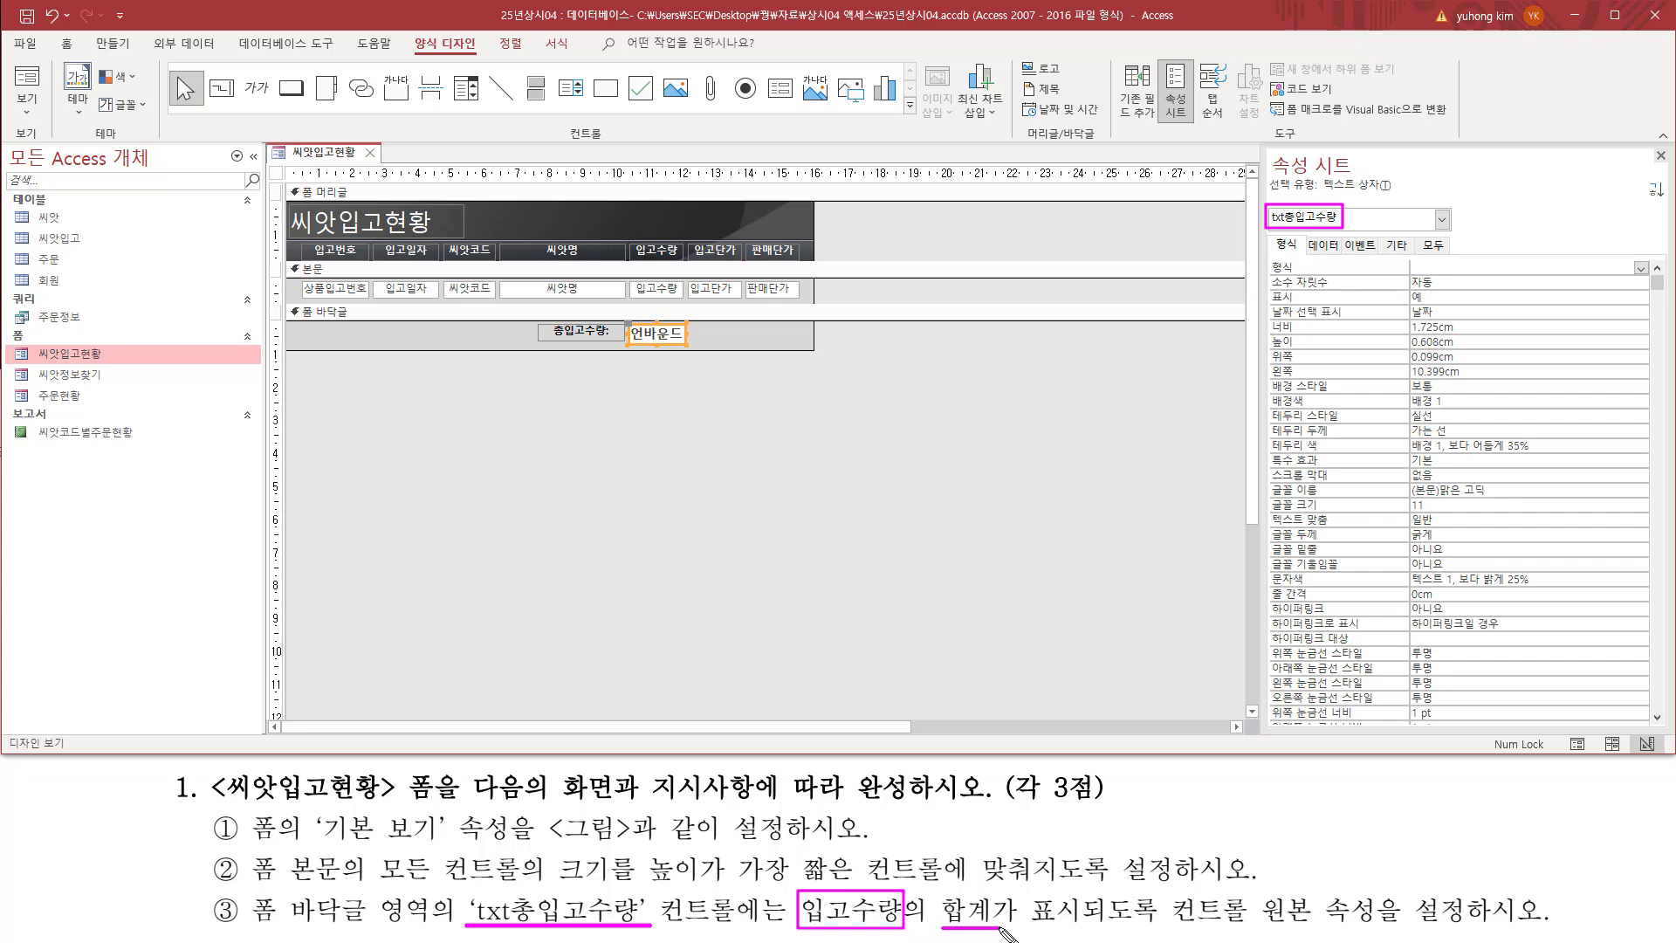
mouse_move(1170, 929)
left_mouse_down()
mouse_move(1318, 929)
mouse_move(1323, 899)
left_mouse_up()
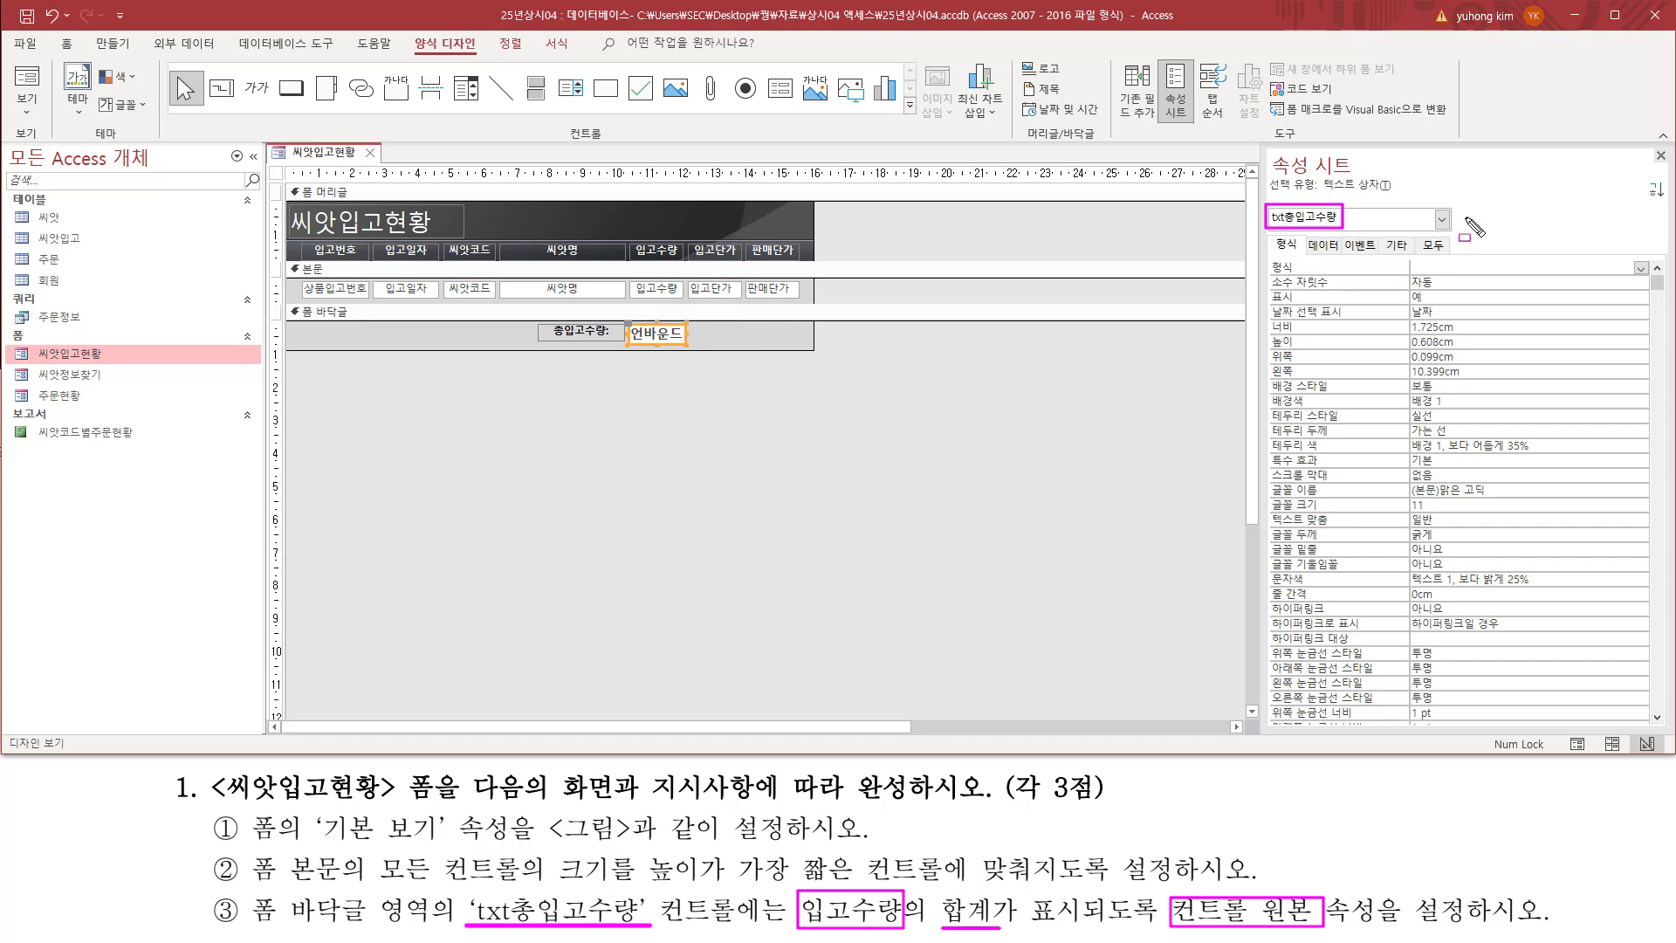
mouse_move(1307, 232)
left_mouse_down()
mouse_move(1463, 281)
mouse_move(1517, 260)
left_mouse_up()
left_click(1331, 247)
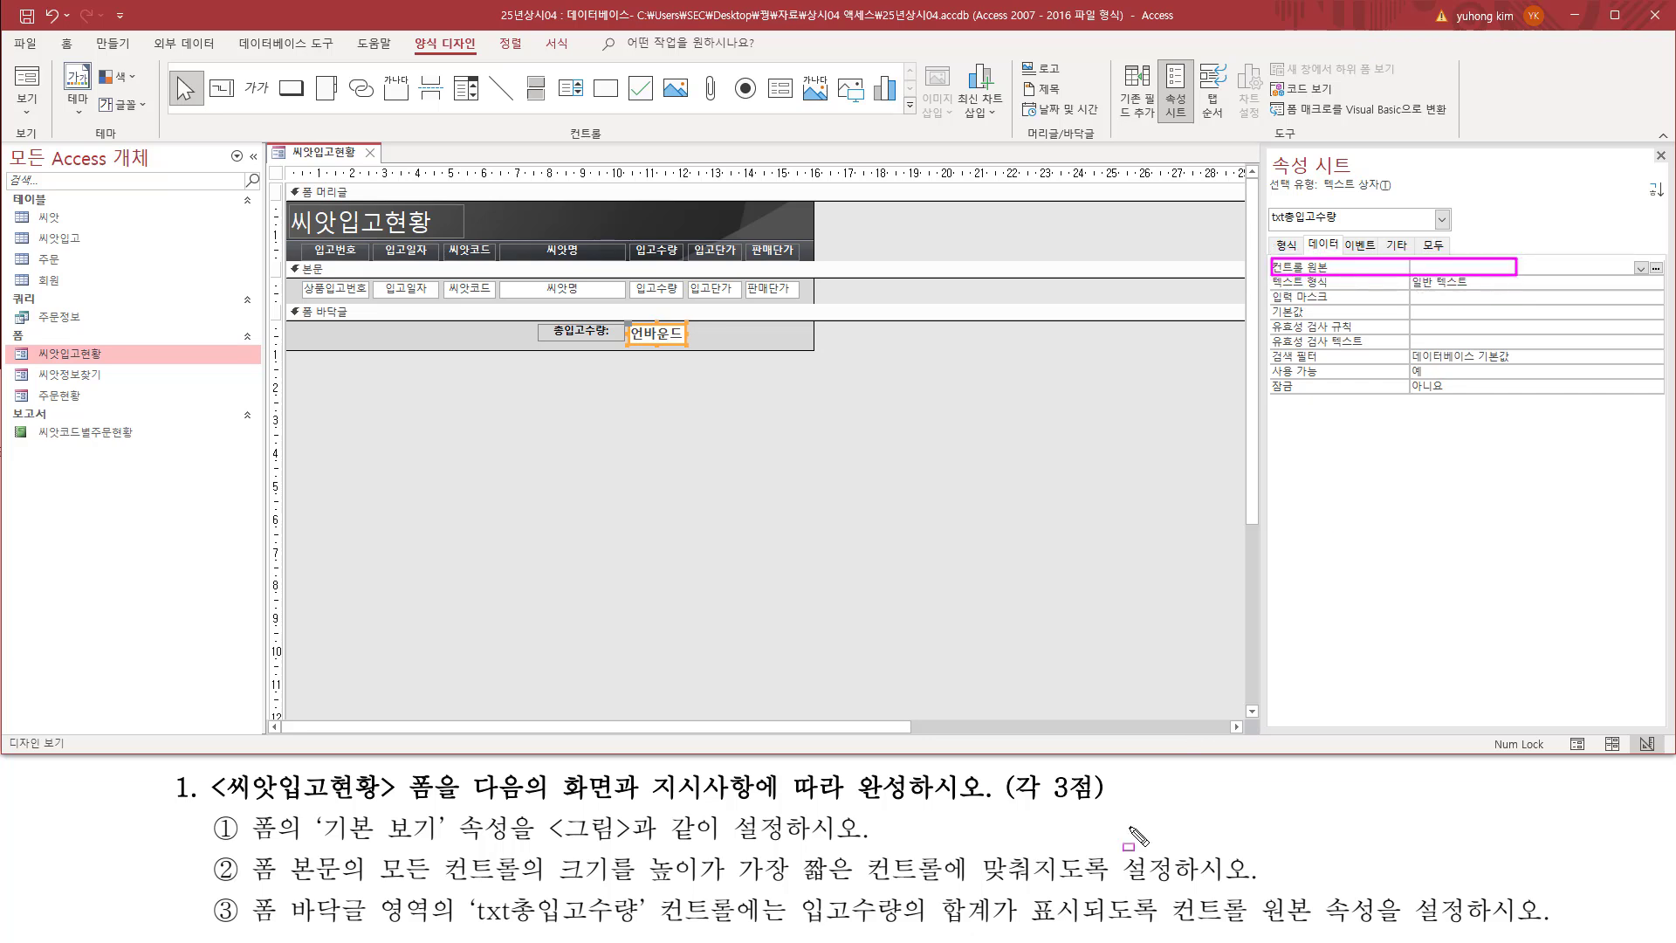
left_click_drag(796, 892, 1011, 928)
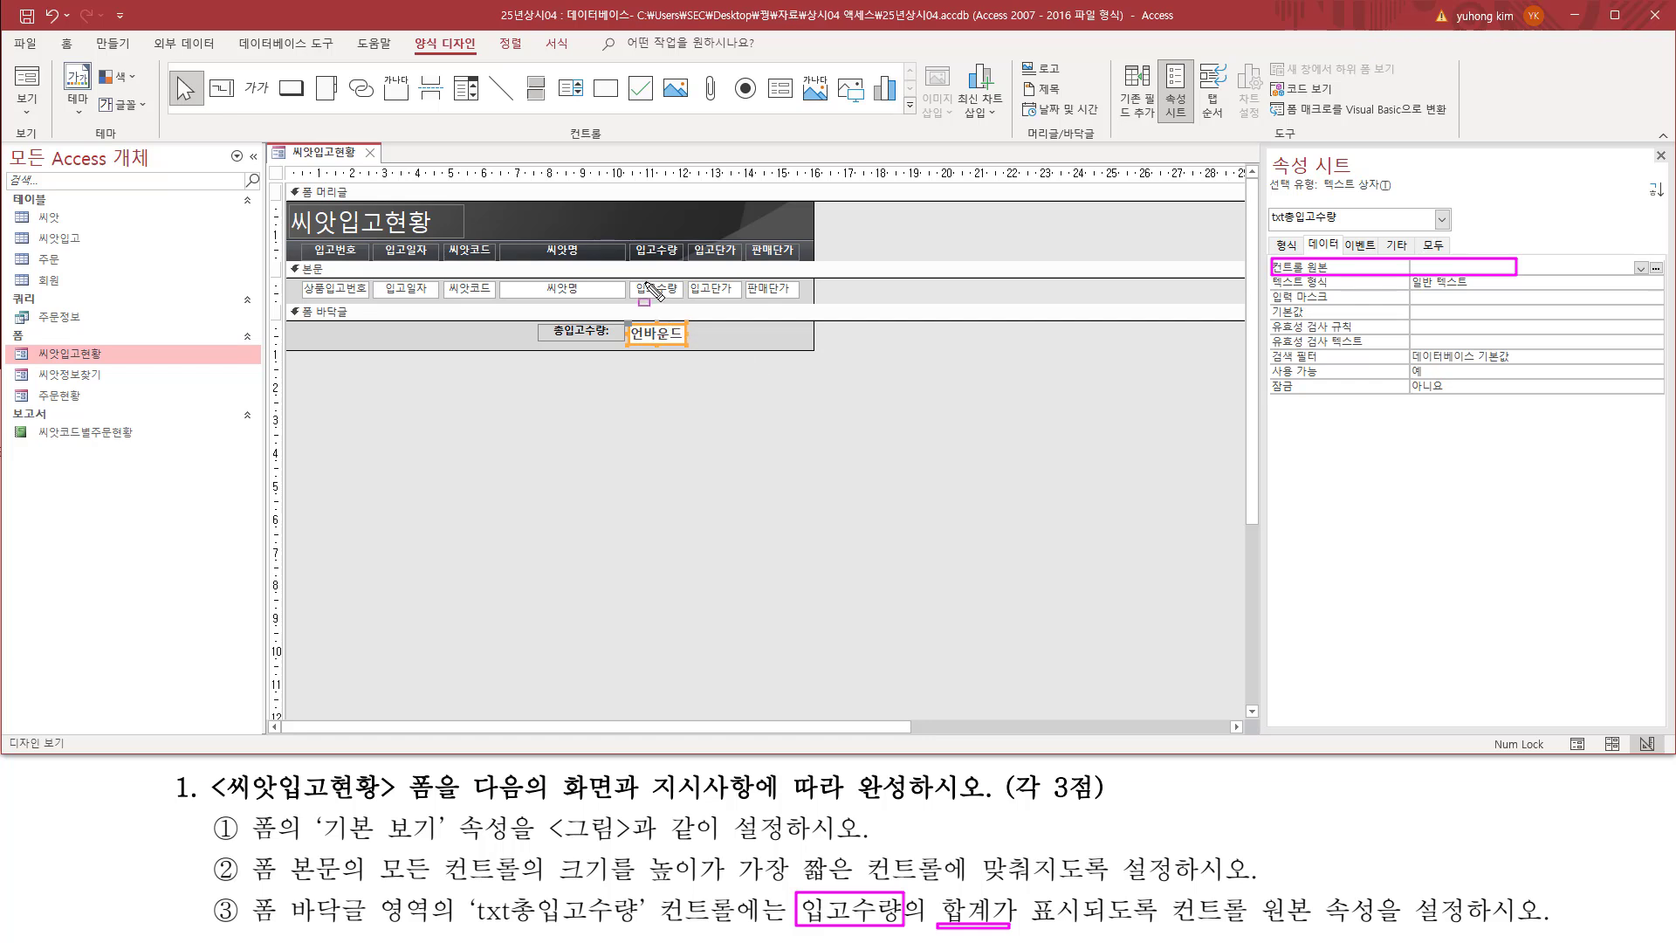
left_click_drag(628, 269, 685, 306)
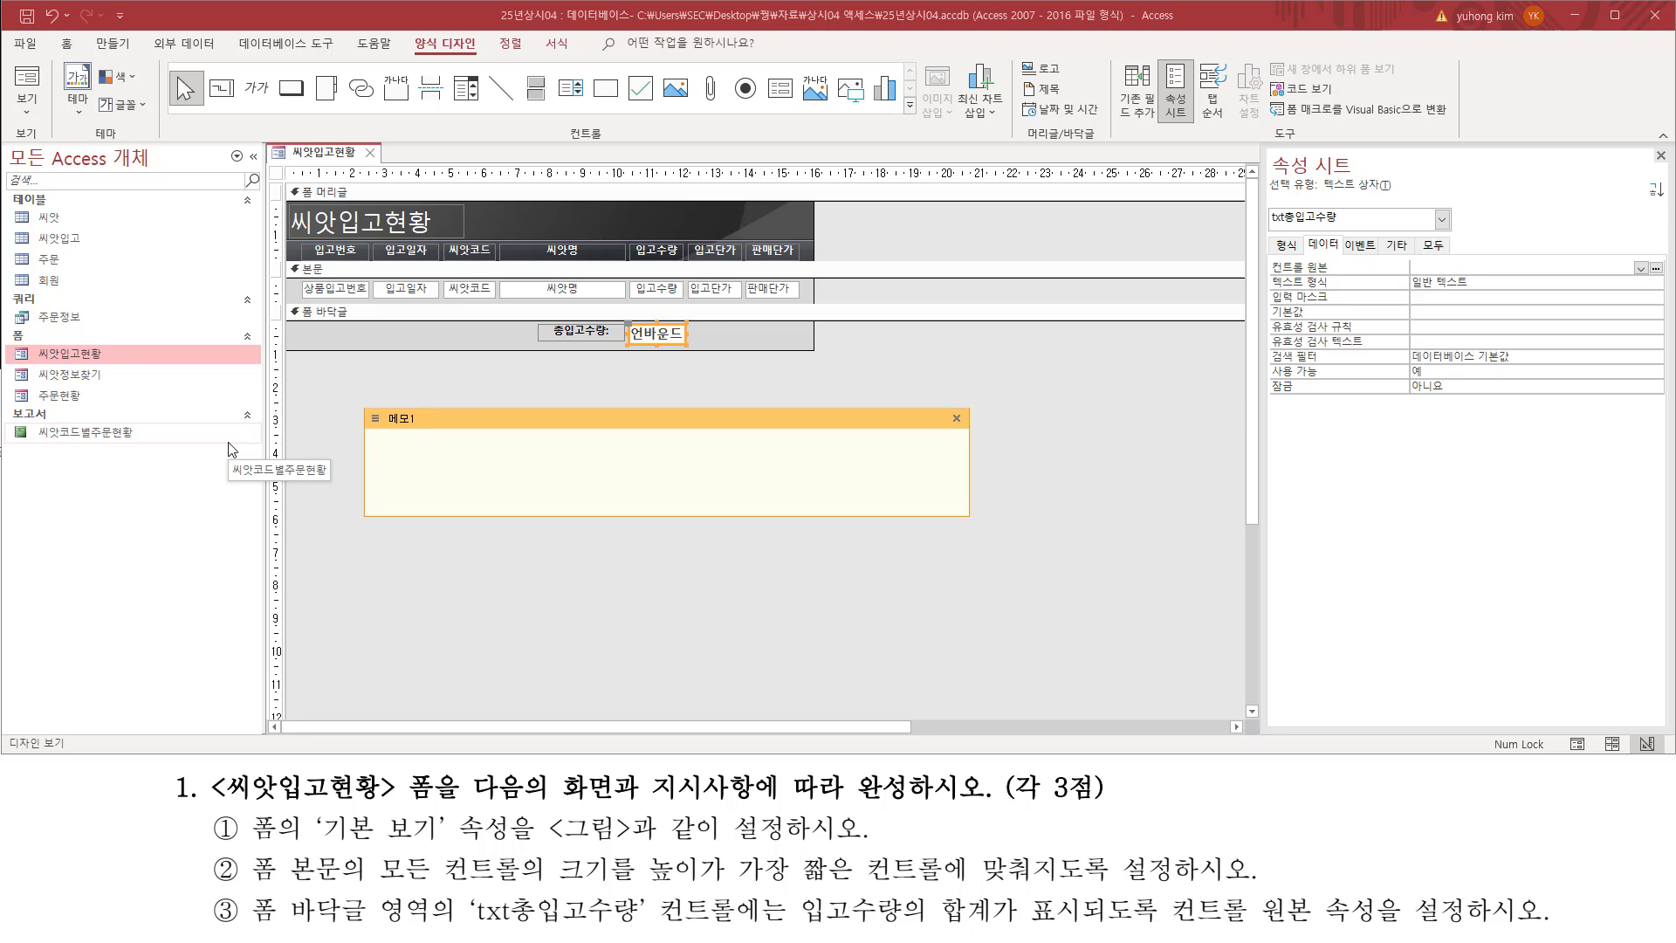
Step: Write the expression =sum( [입고수량] ) in the memo note
type("녀")
key("BackSpace")
type("sum")
type("(")
type(" [")
type("입")
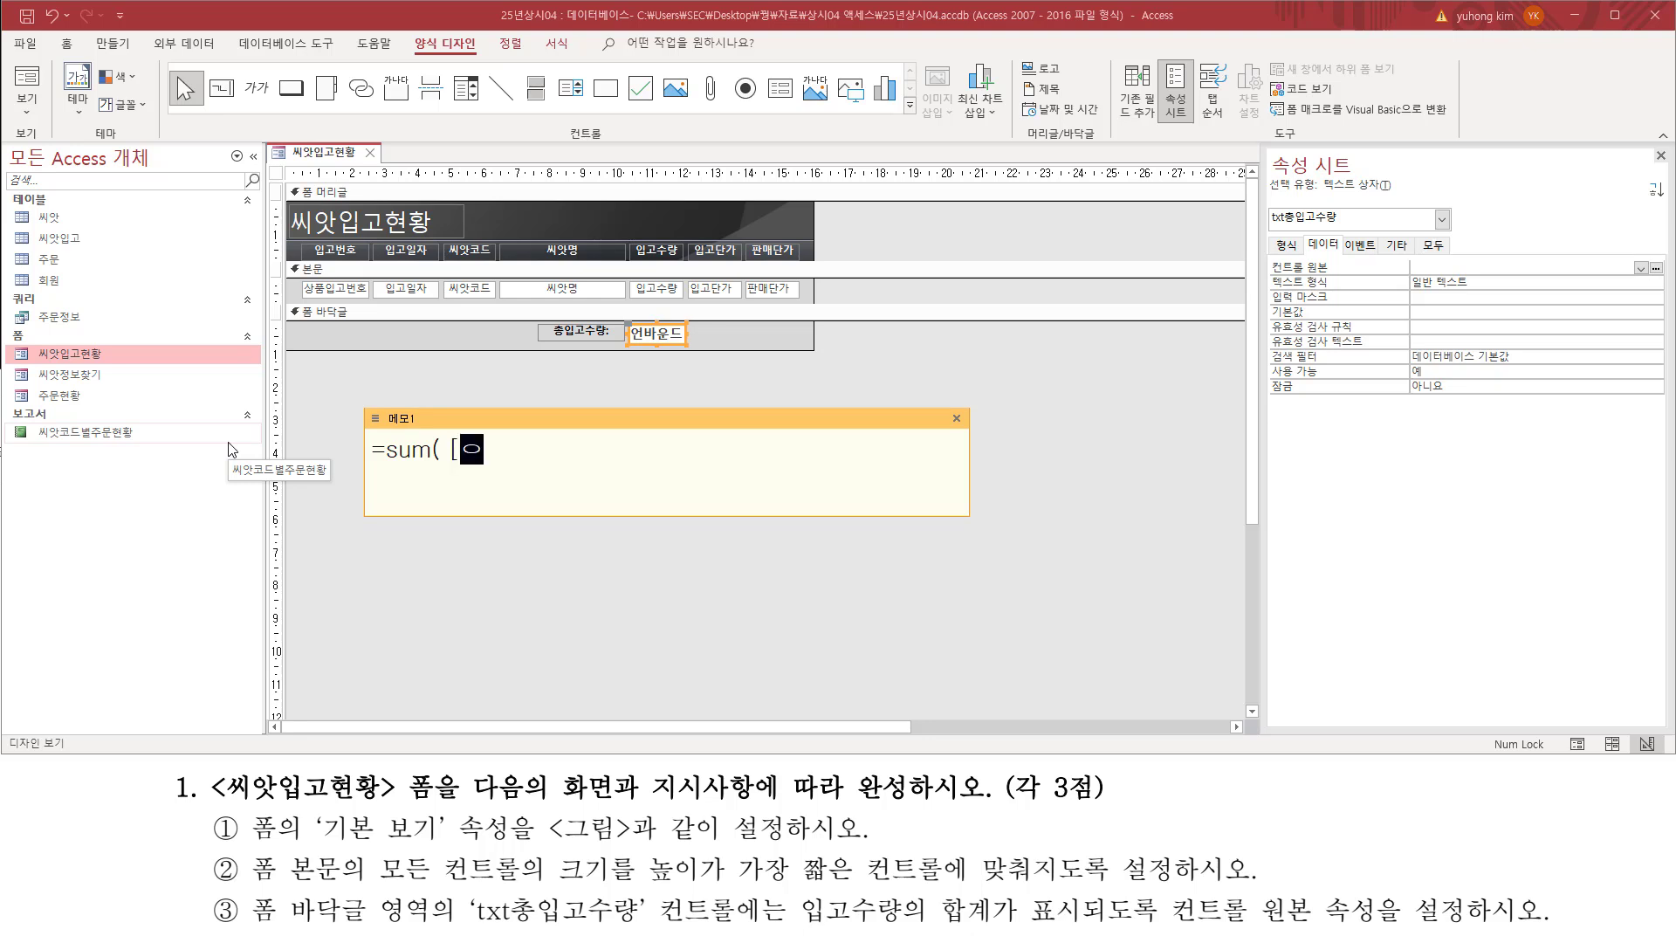
type("고수량")
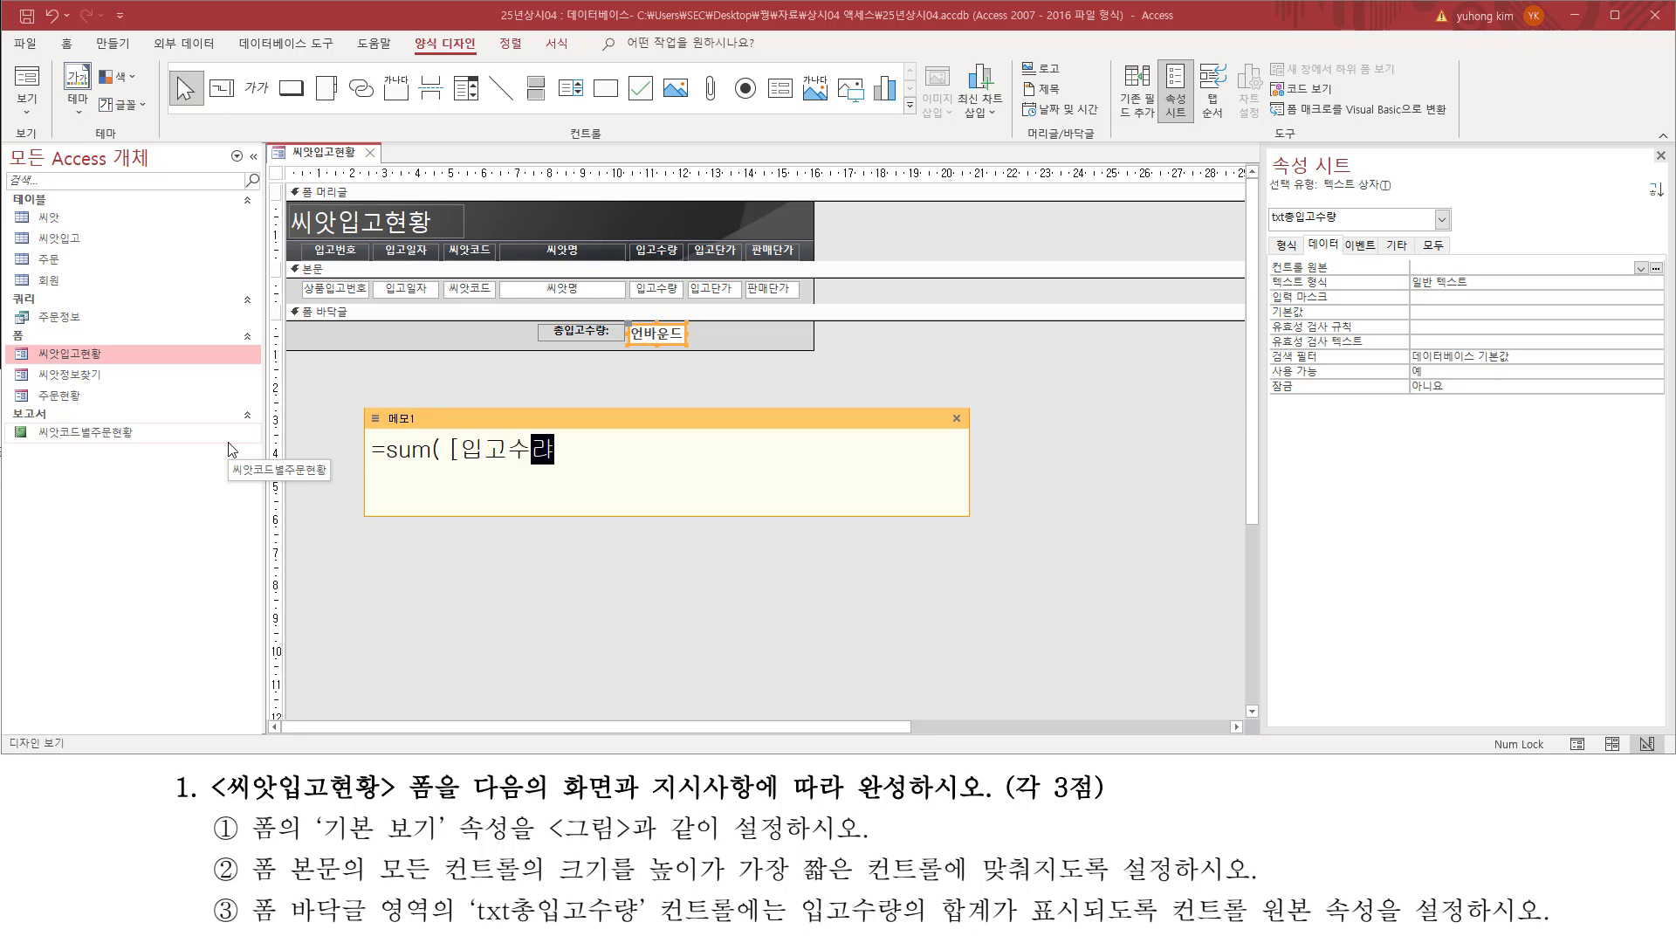
type("] )")
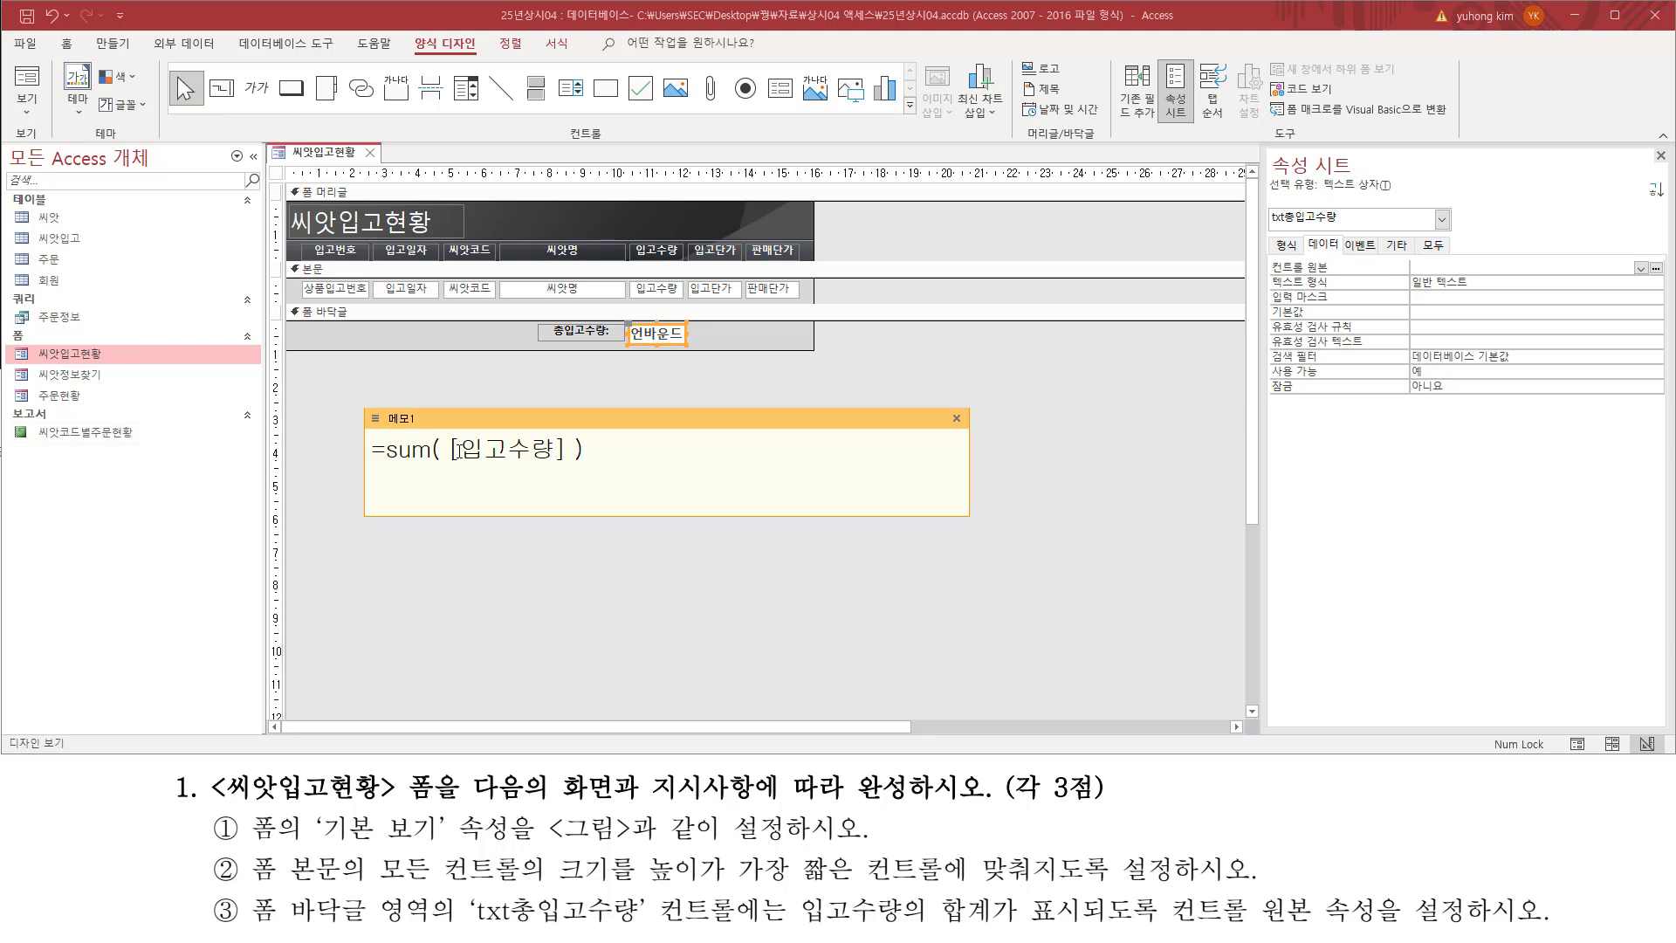
left_click_drag(457, 449, 551, 465)
mouse_move(443, 469)
left_mouse_down()
mouse_move(560, 471)
mouse_move(443, 433)
mouse_move(440, 483)
left_mouse_up()
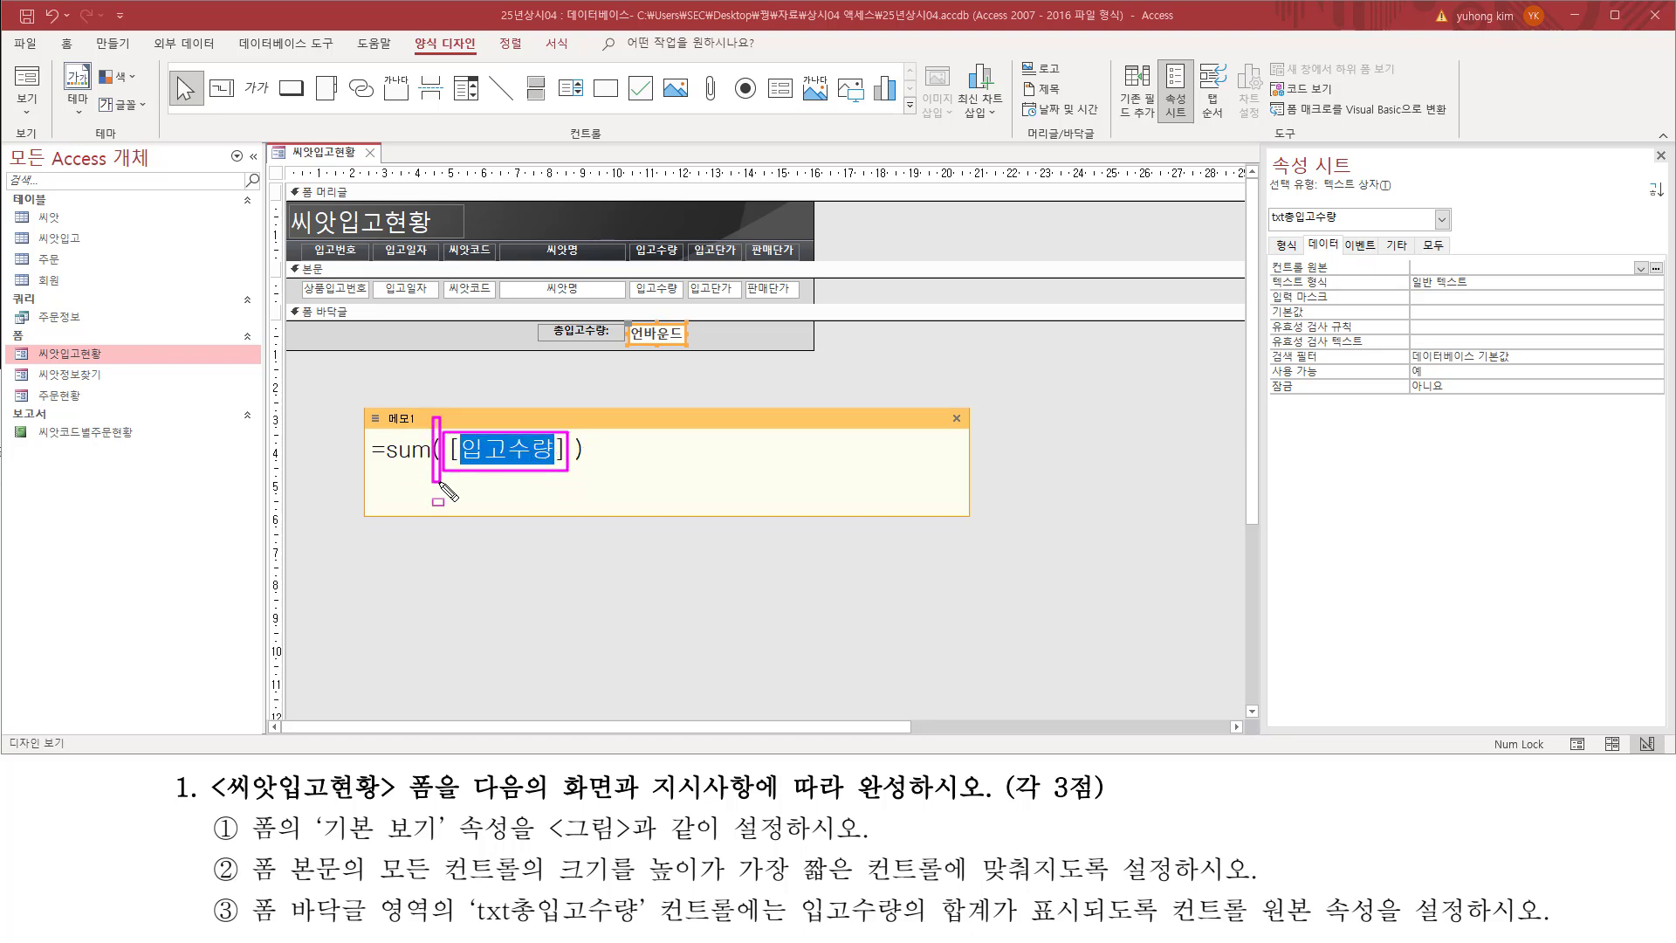
left_click_drag(571, 423, 588, 477)
left_click_drag(582, 494, 591, 499)
left_click(483, 470)
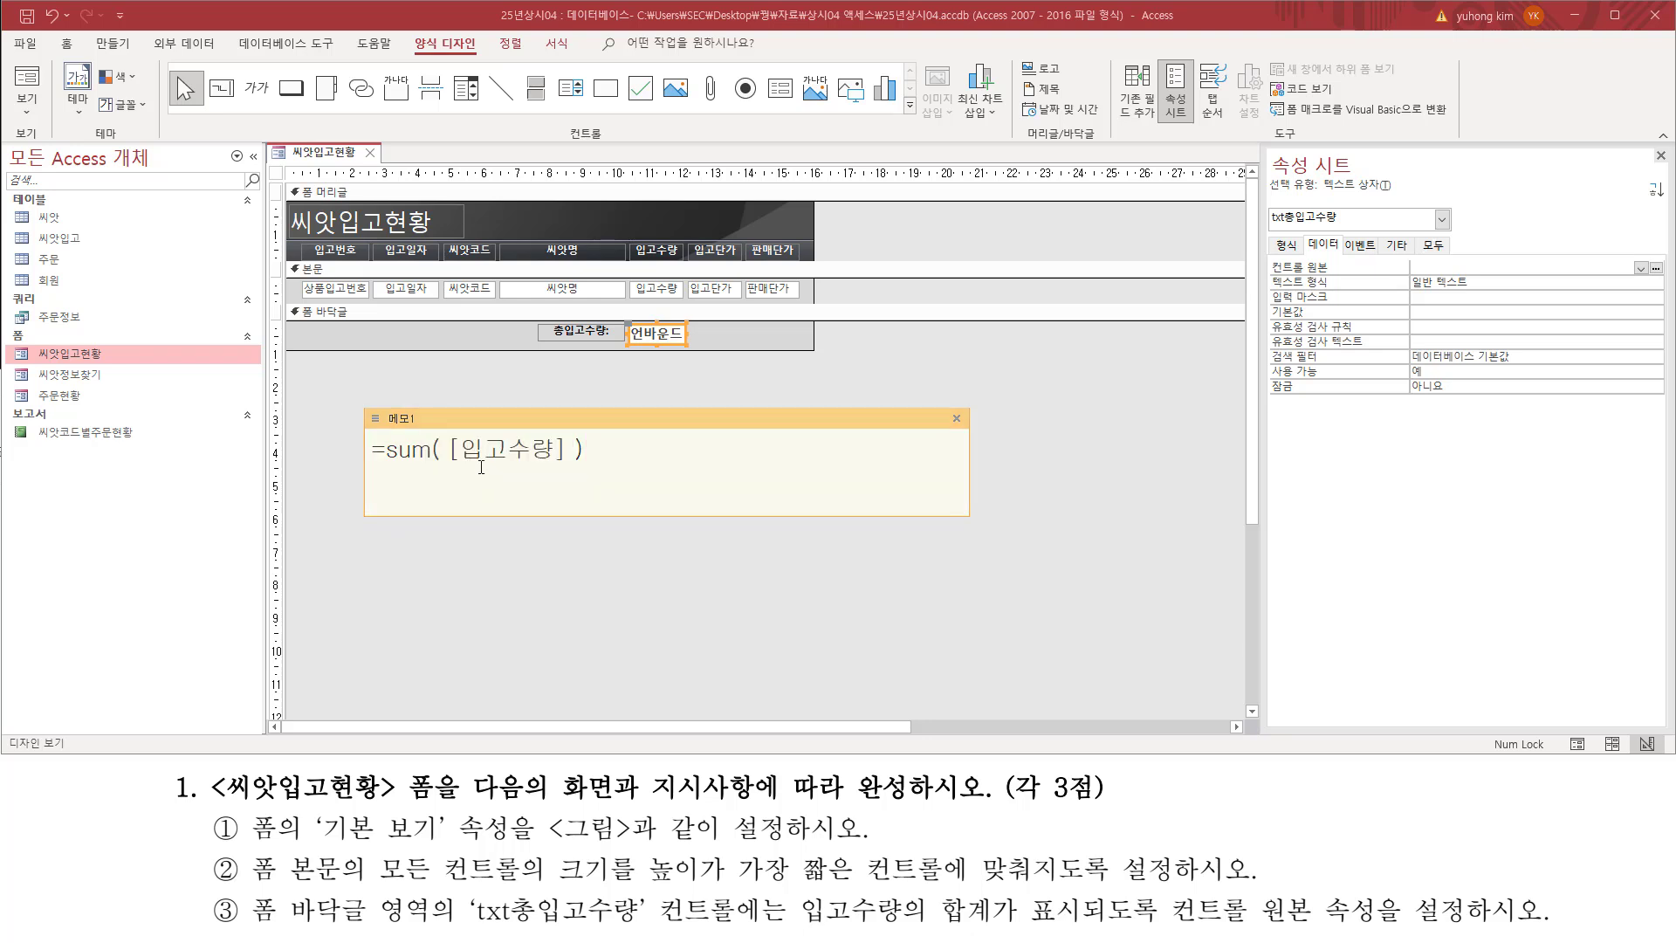
left_click_drag(447, 469, 560, 470)
key("Escape")
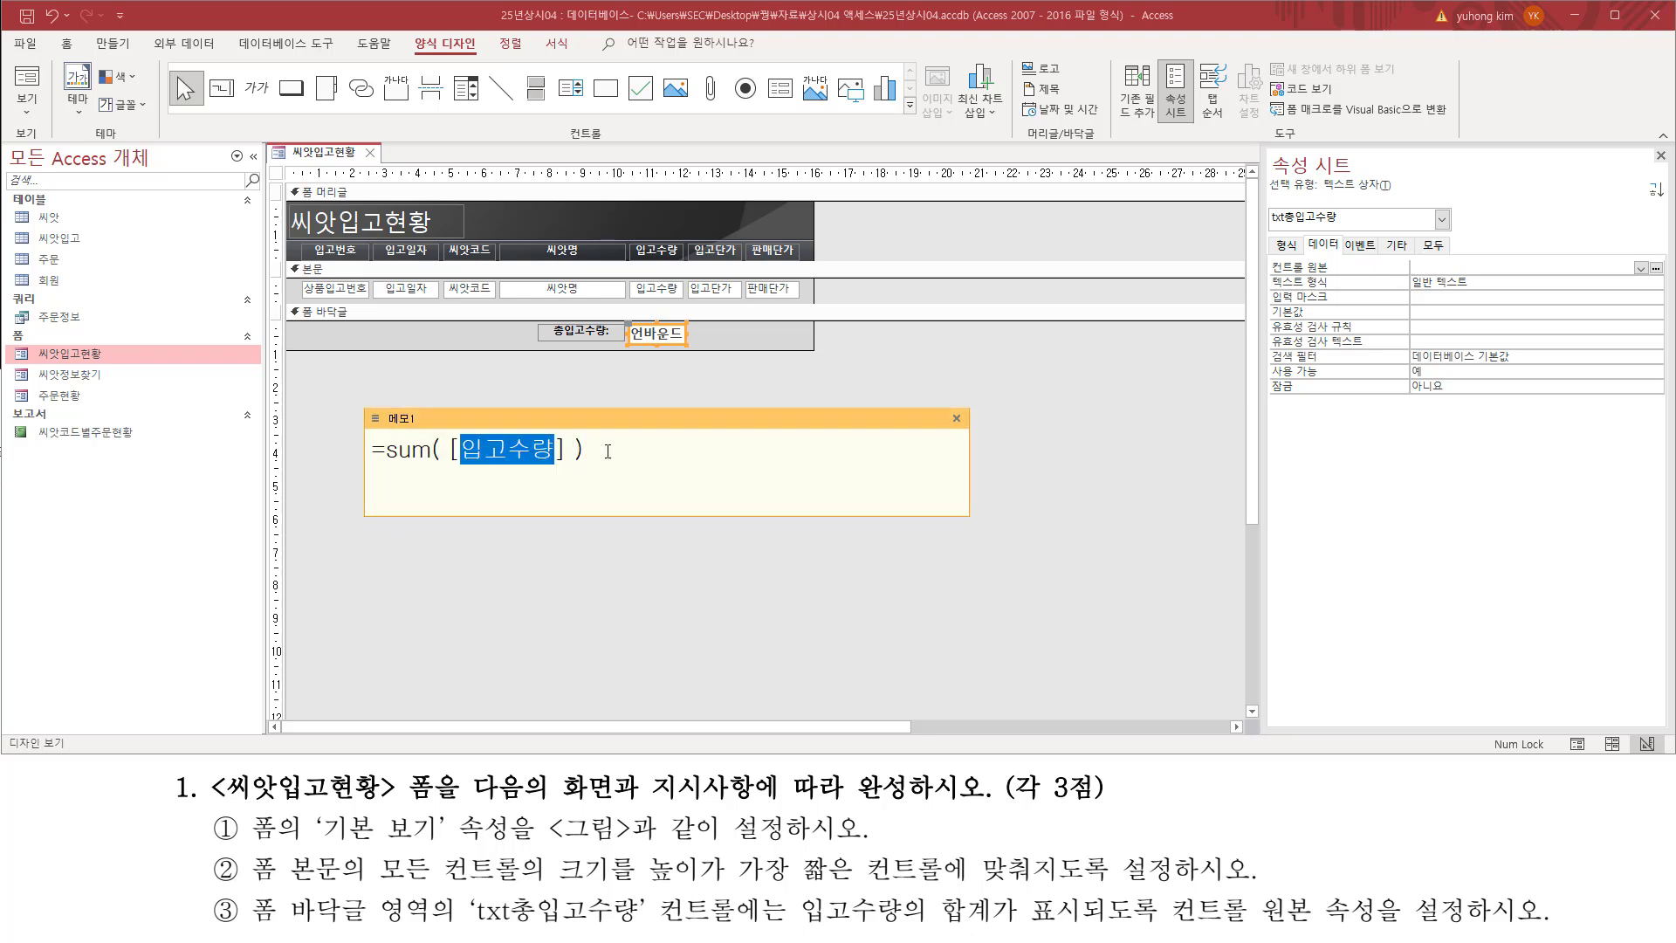
left_click(652, 449)
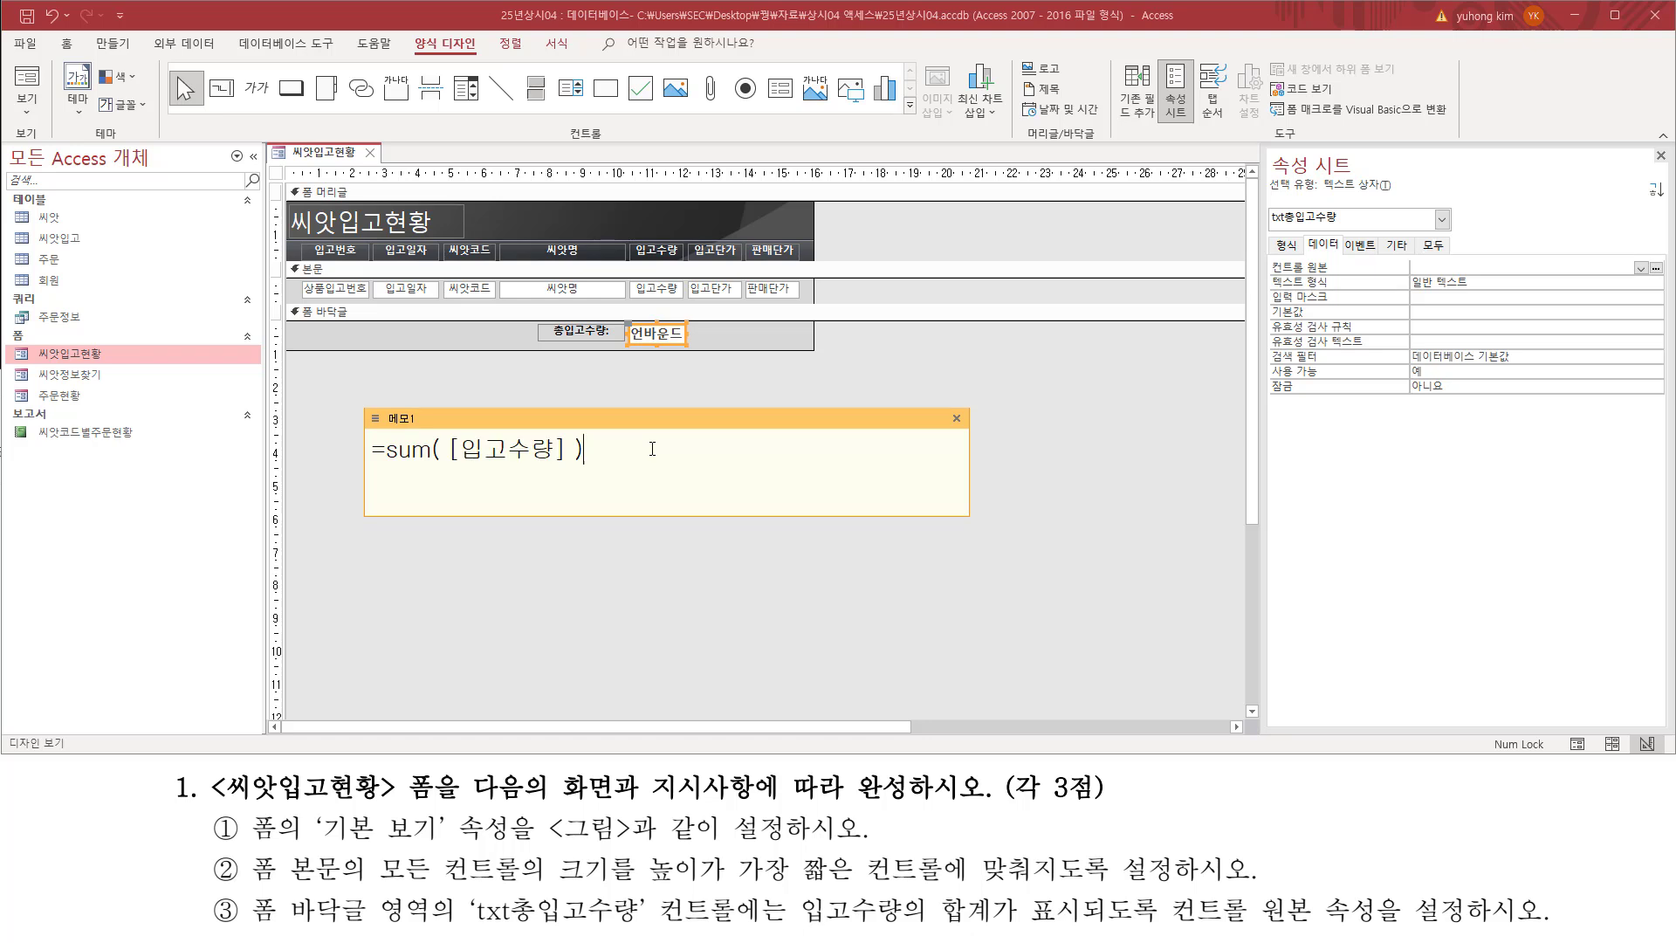
Step: Set the 컨트롤 원본 (control source) property of txt총입고수량 to =sum( [입고수량] )
left_click(1465, 268)
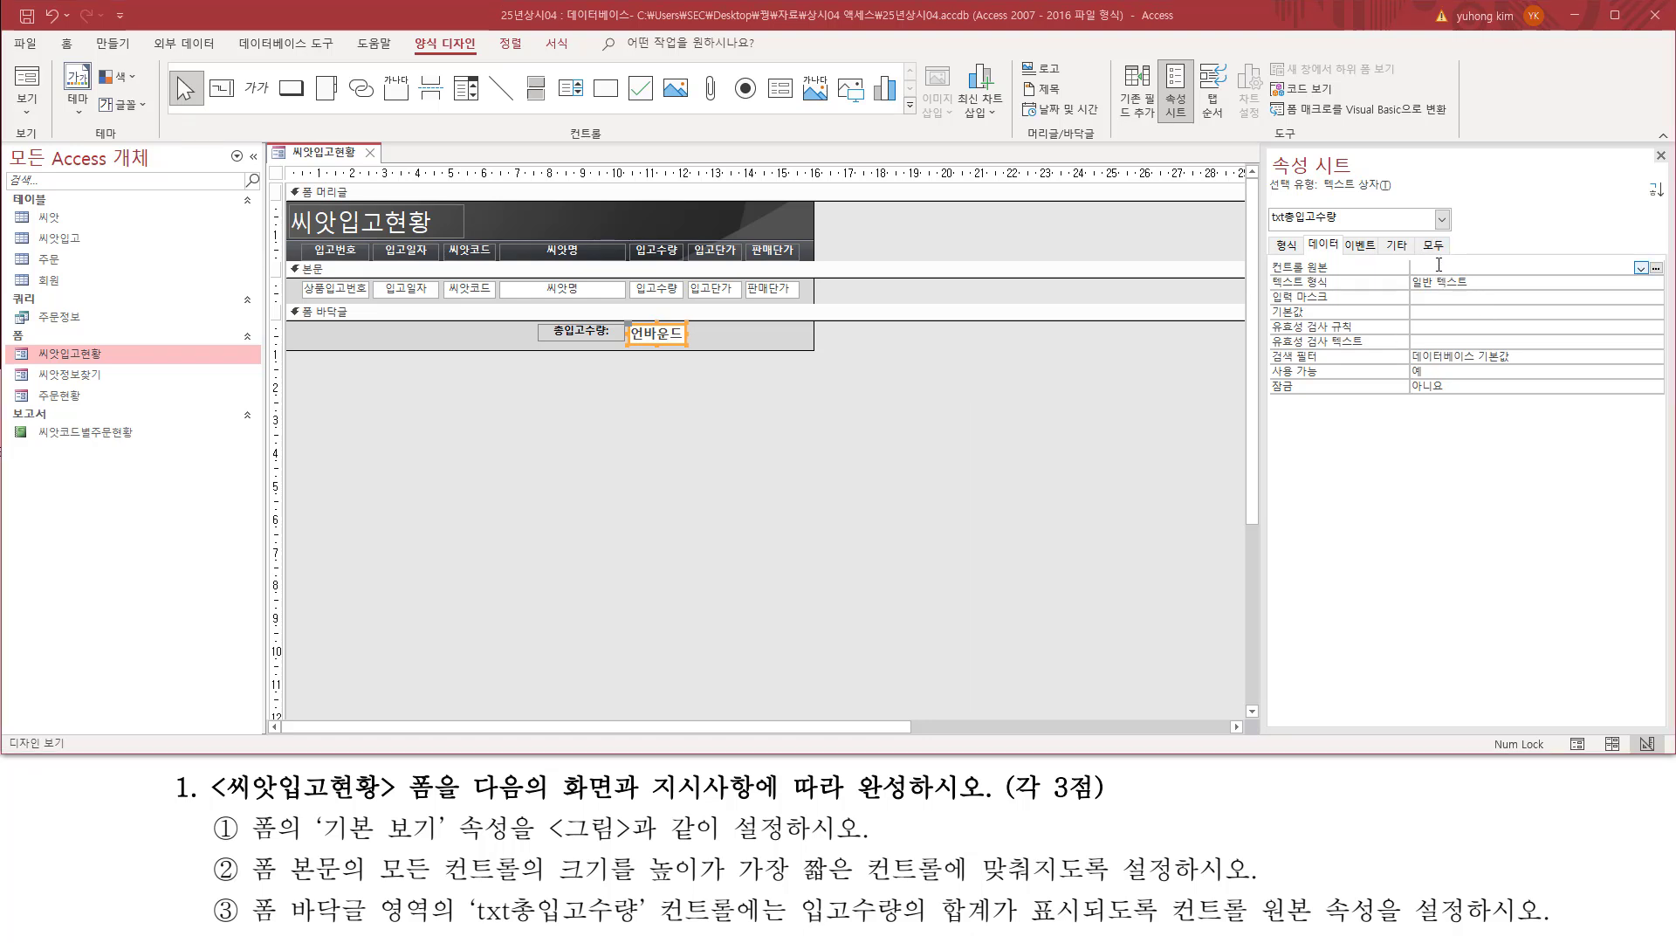
type("=sum( [입고수량] )")
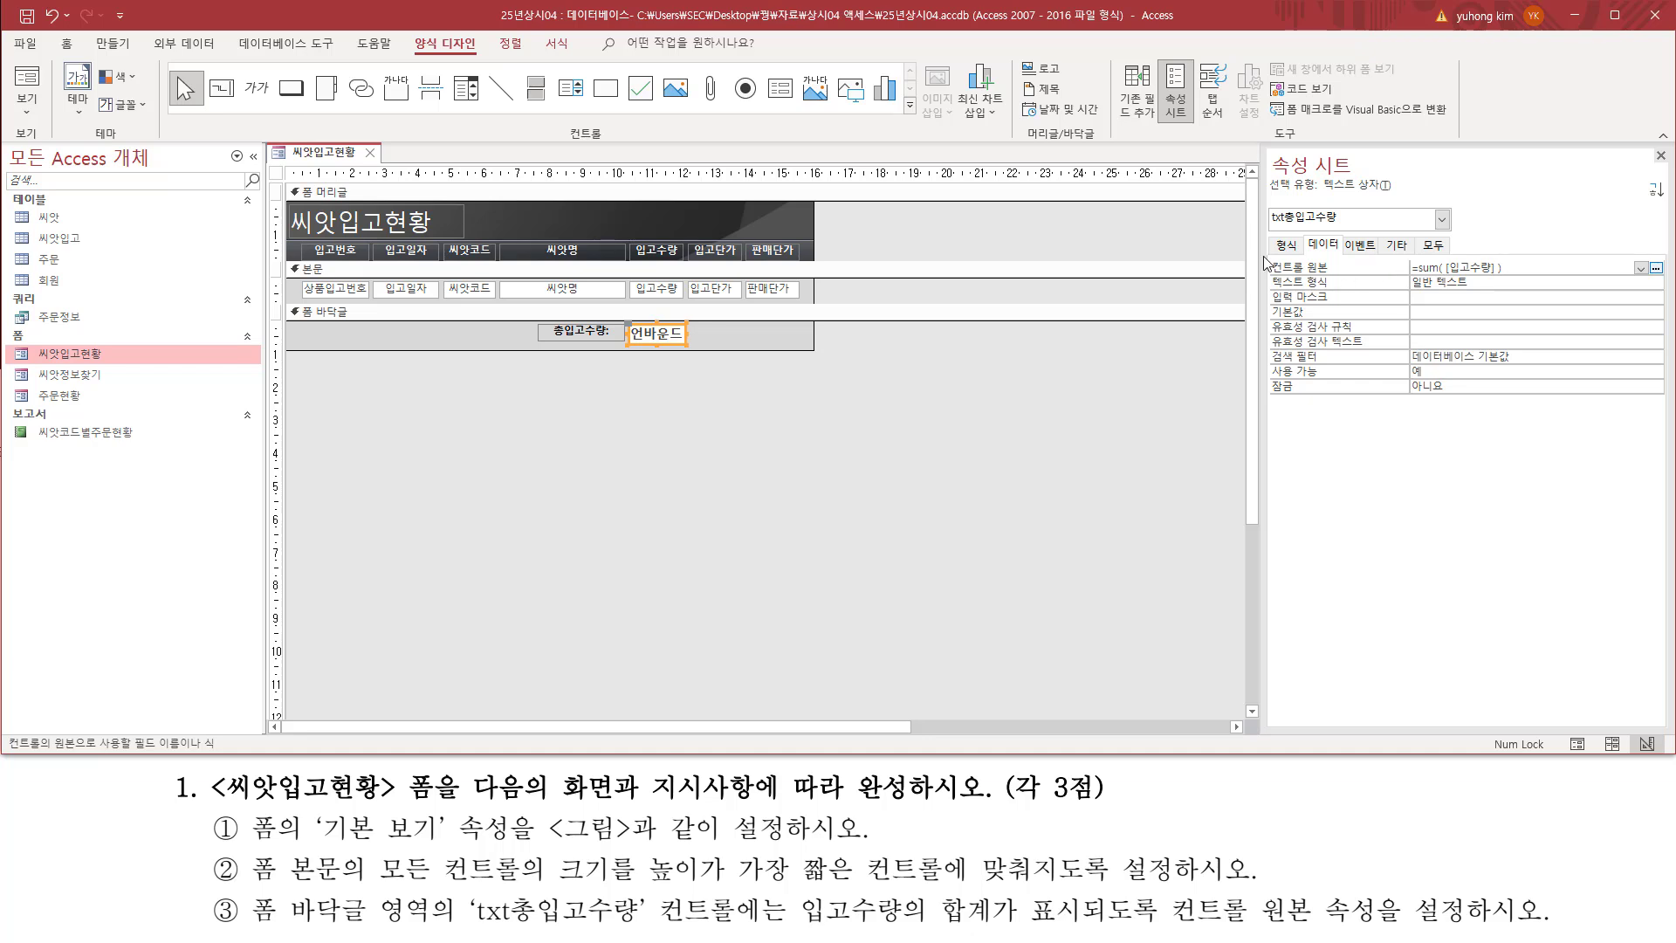
left_click(632, 410)
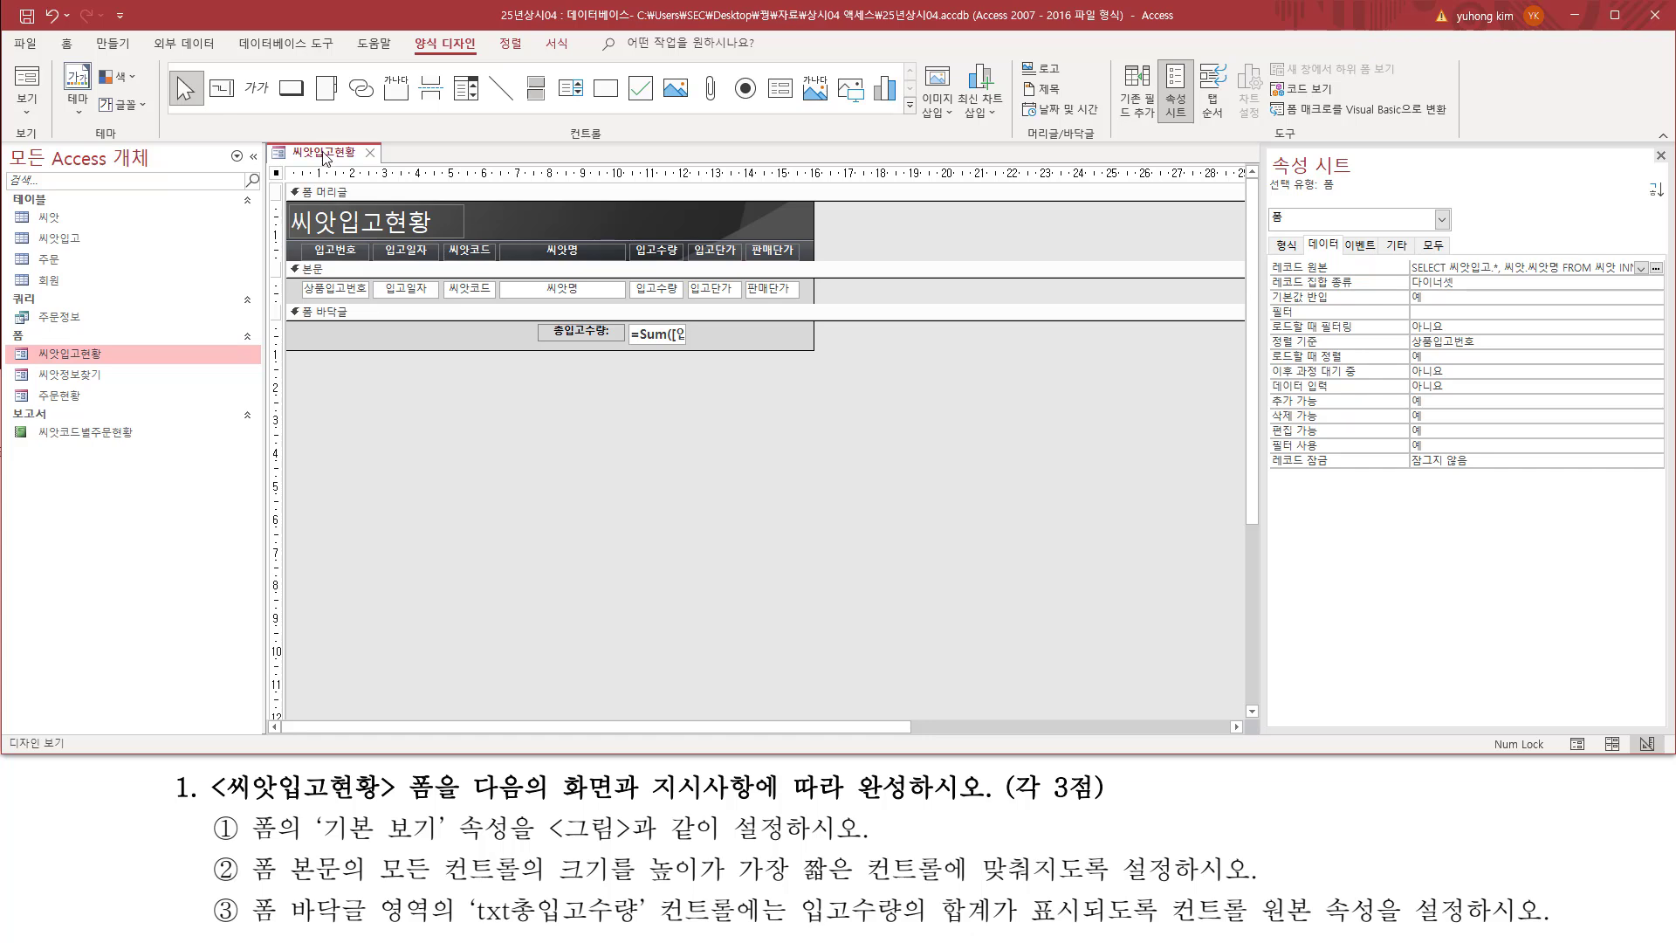
Step: Display the 씨앗입고현황 form in Form view and check the total received quantity in the footer
right_click(323, 155)
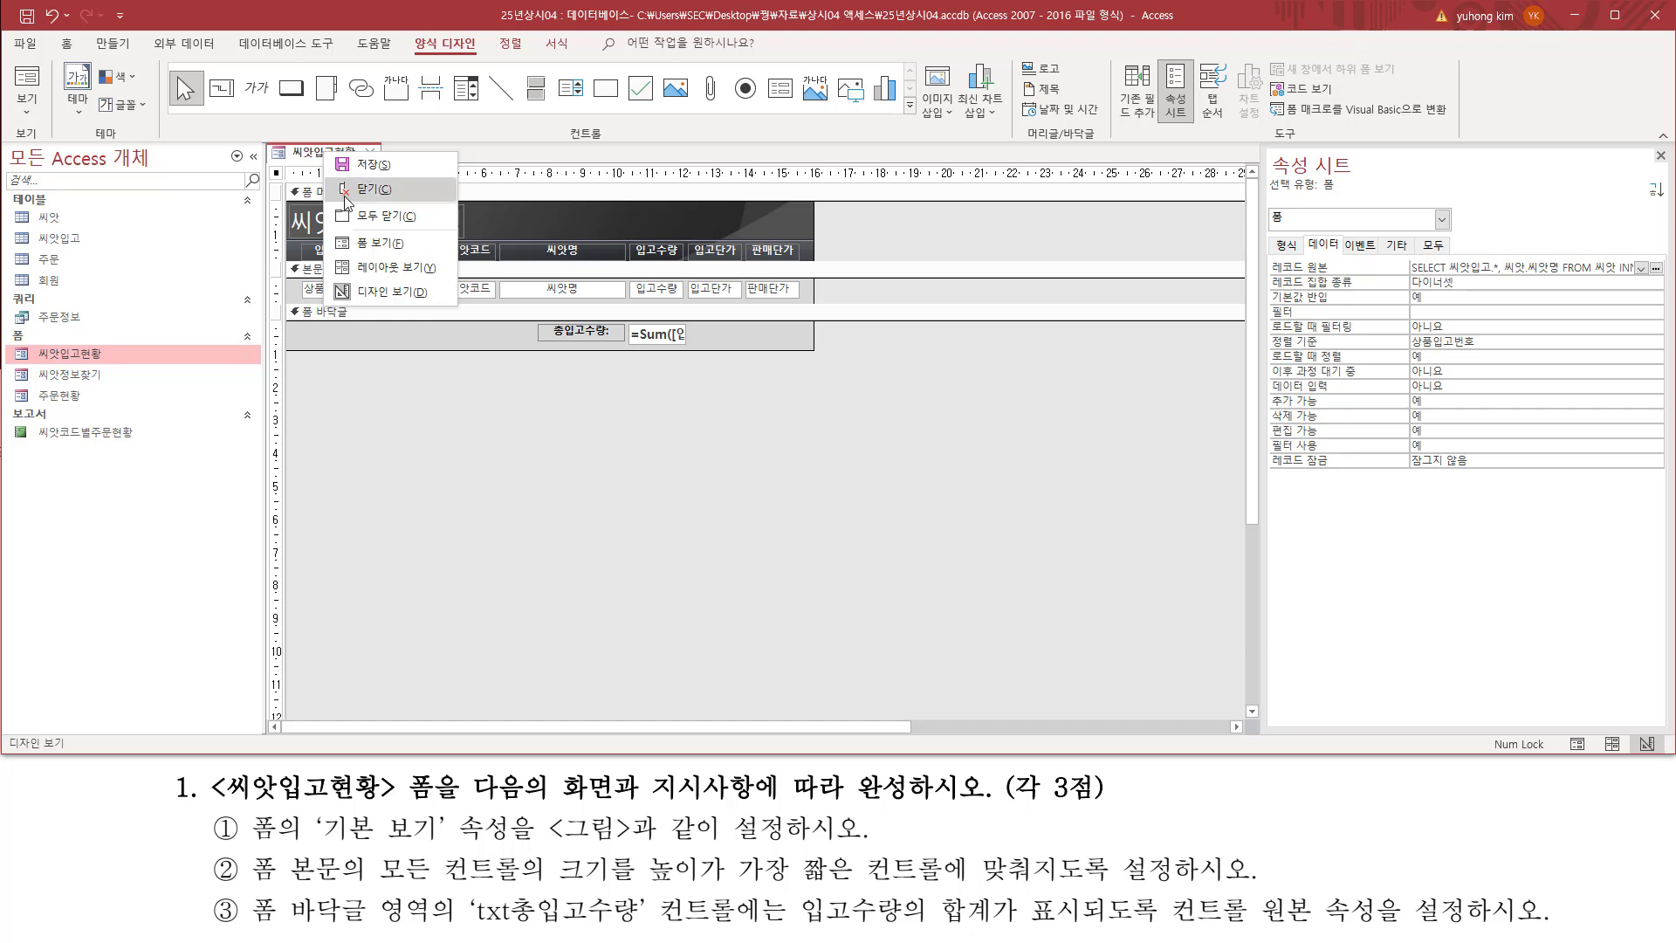
left_click(366, 243)
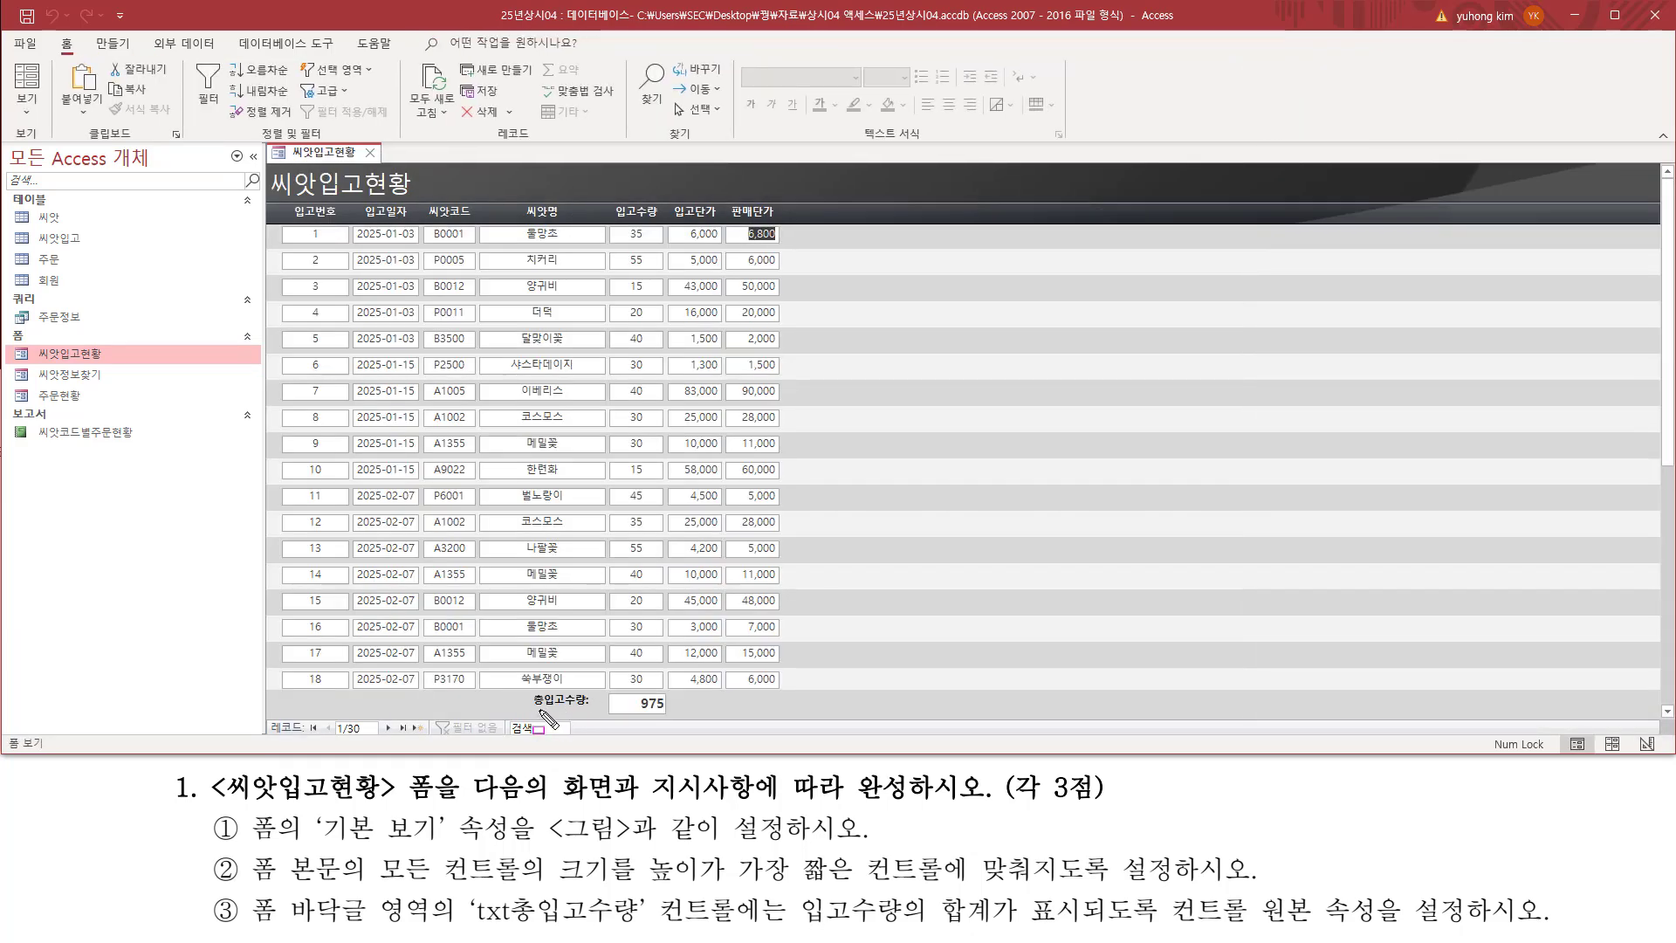
left_click_drag(609, 694, 673, 716)
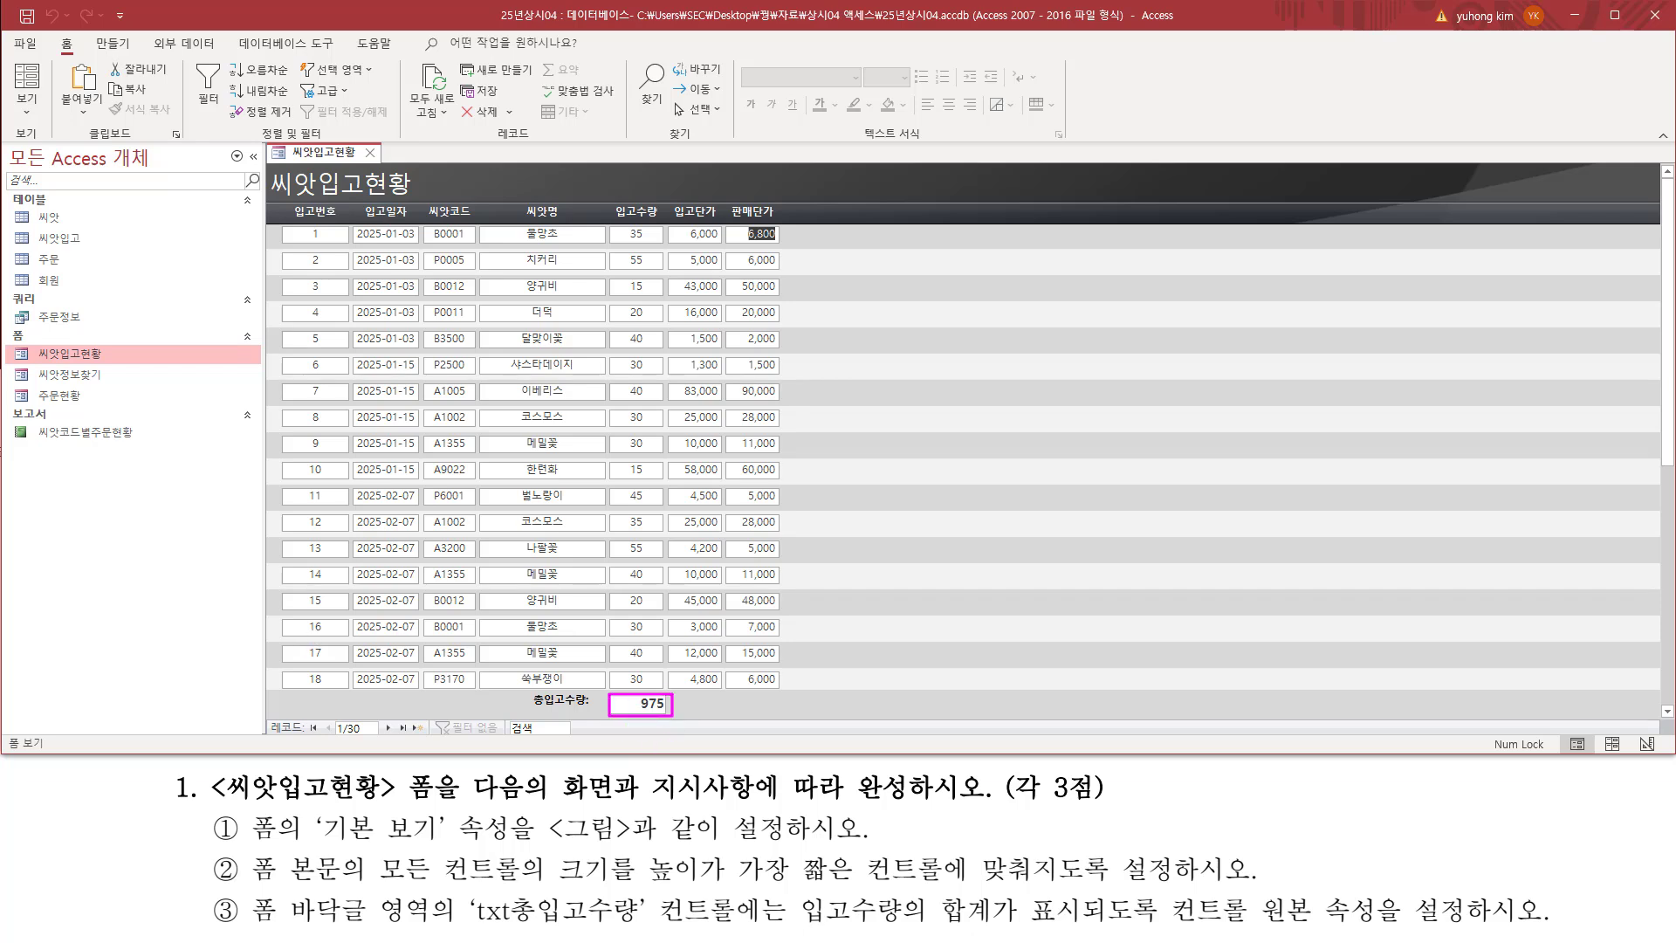
key("Escape")
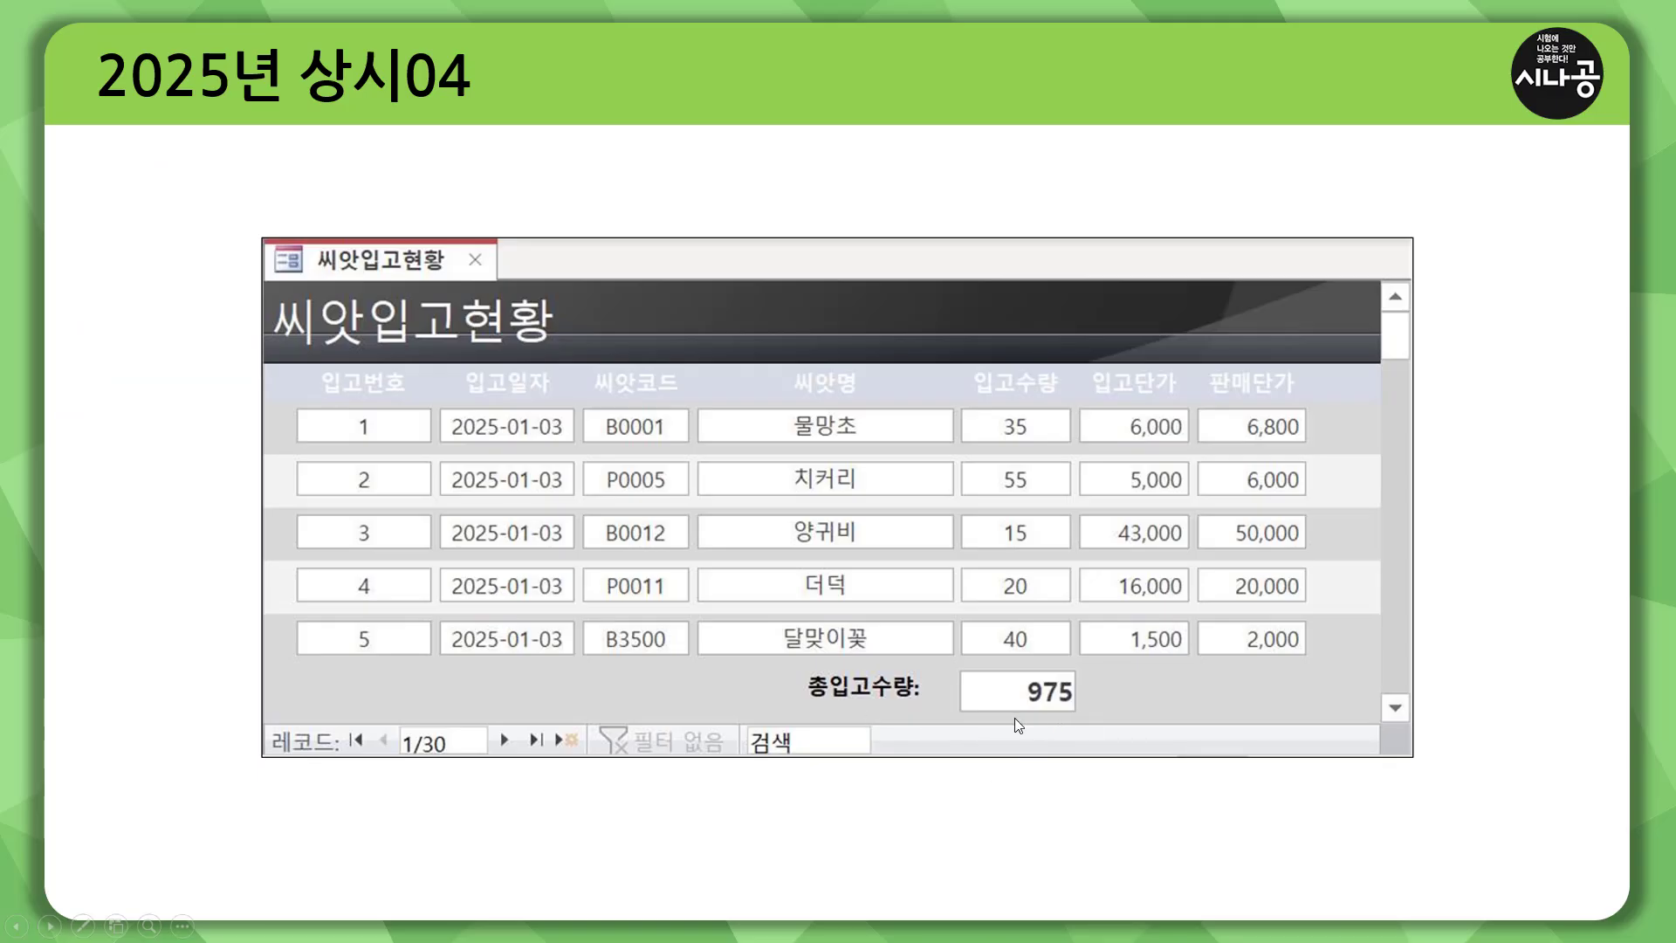
key("ctrl+p")
left_click_drag(1019, 709, 1076, 710)
key("Right")
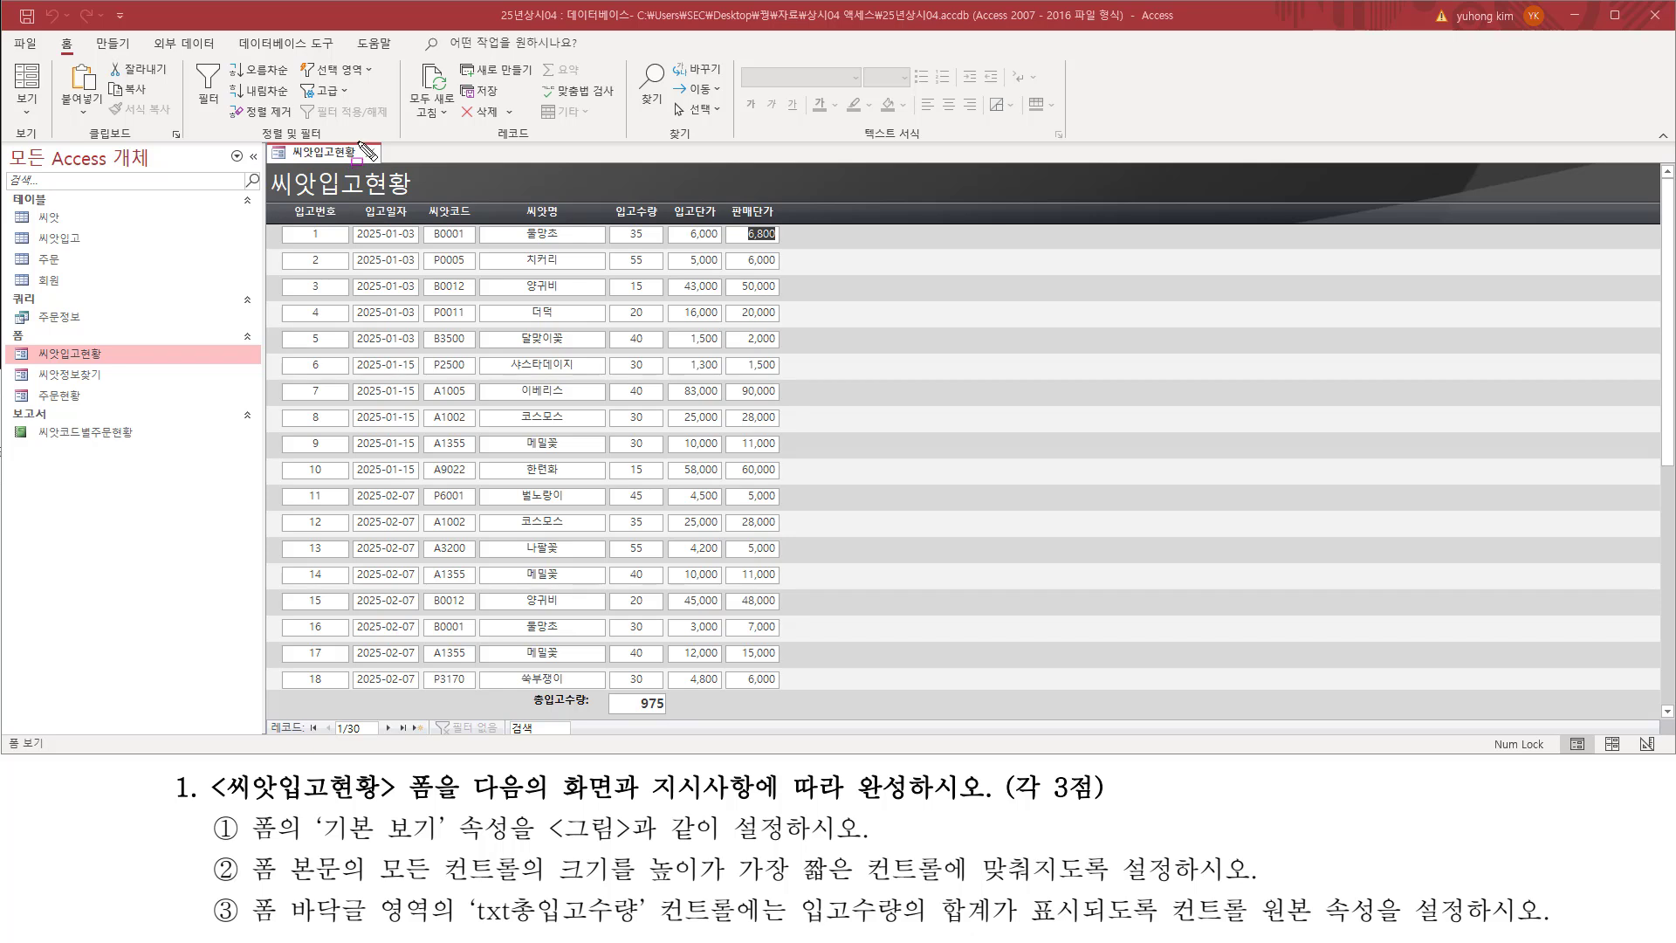
Step: Close the 씨앗입고현황 form and save its design changes
mouse_move(358, 144)
left_mouse_down()
mouse_move(384, 140)
mouse_move(384, 171)
left_mouse_up()
key("Escape")
left_click(372, 153)
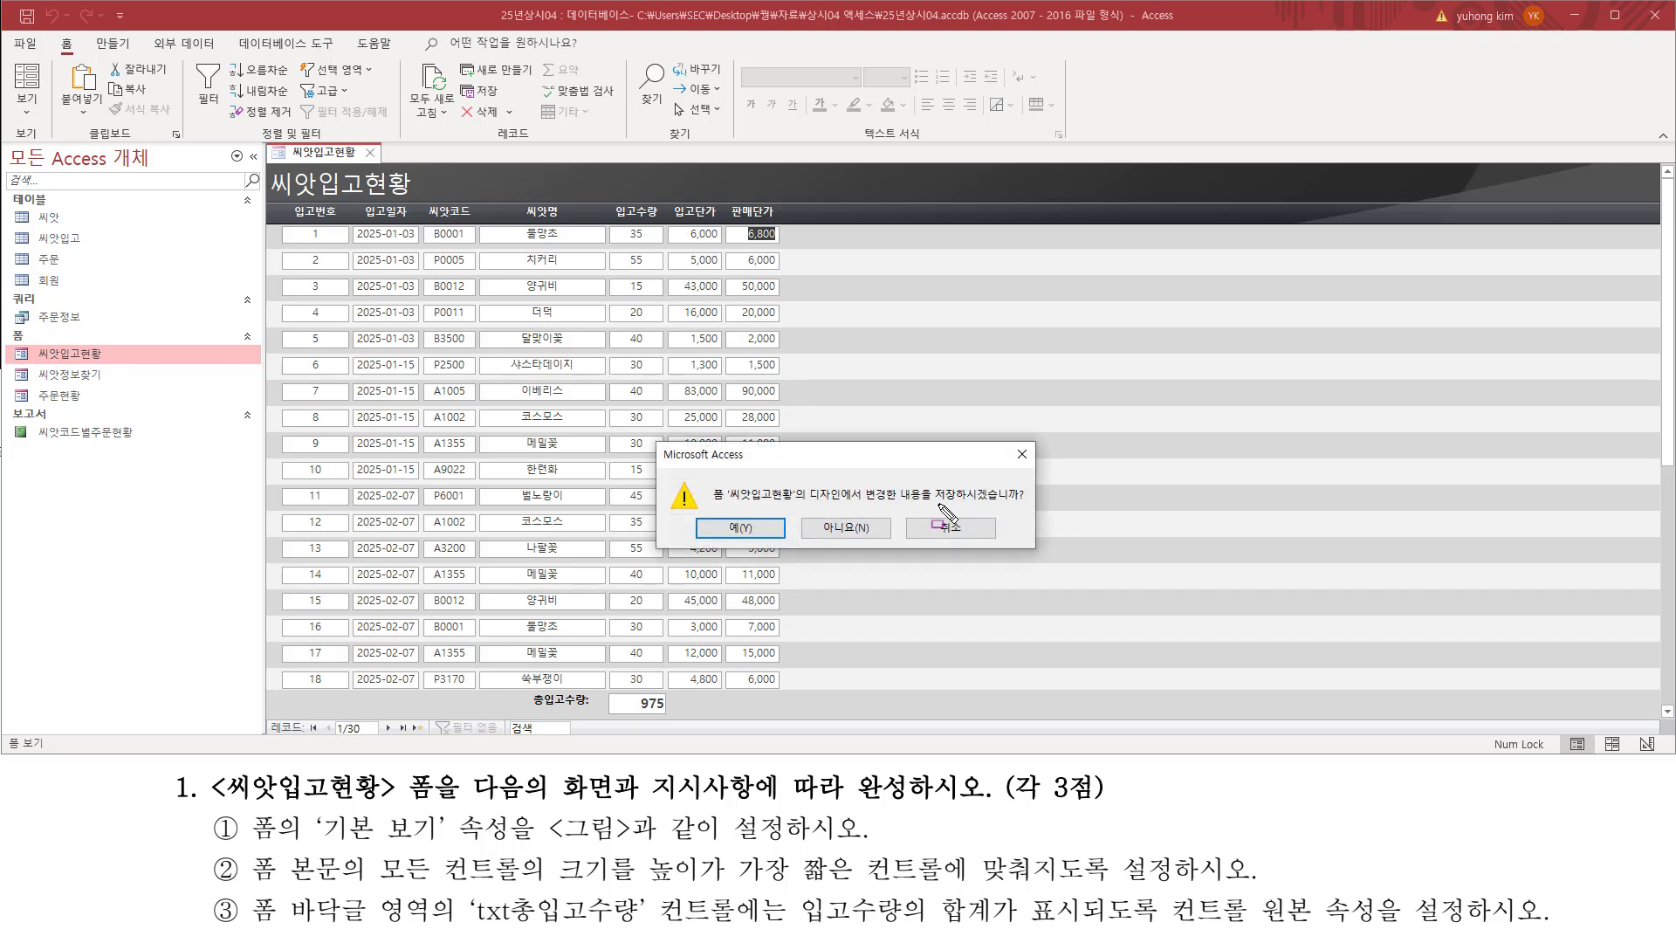
left_click_drag(933, 504, 1033, 504)
left_click_drag(709, 514, 777, 545)
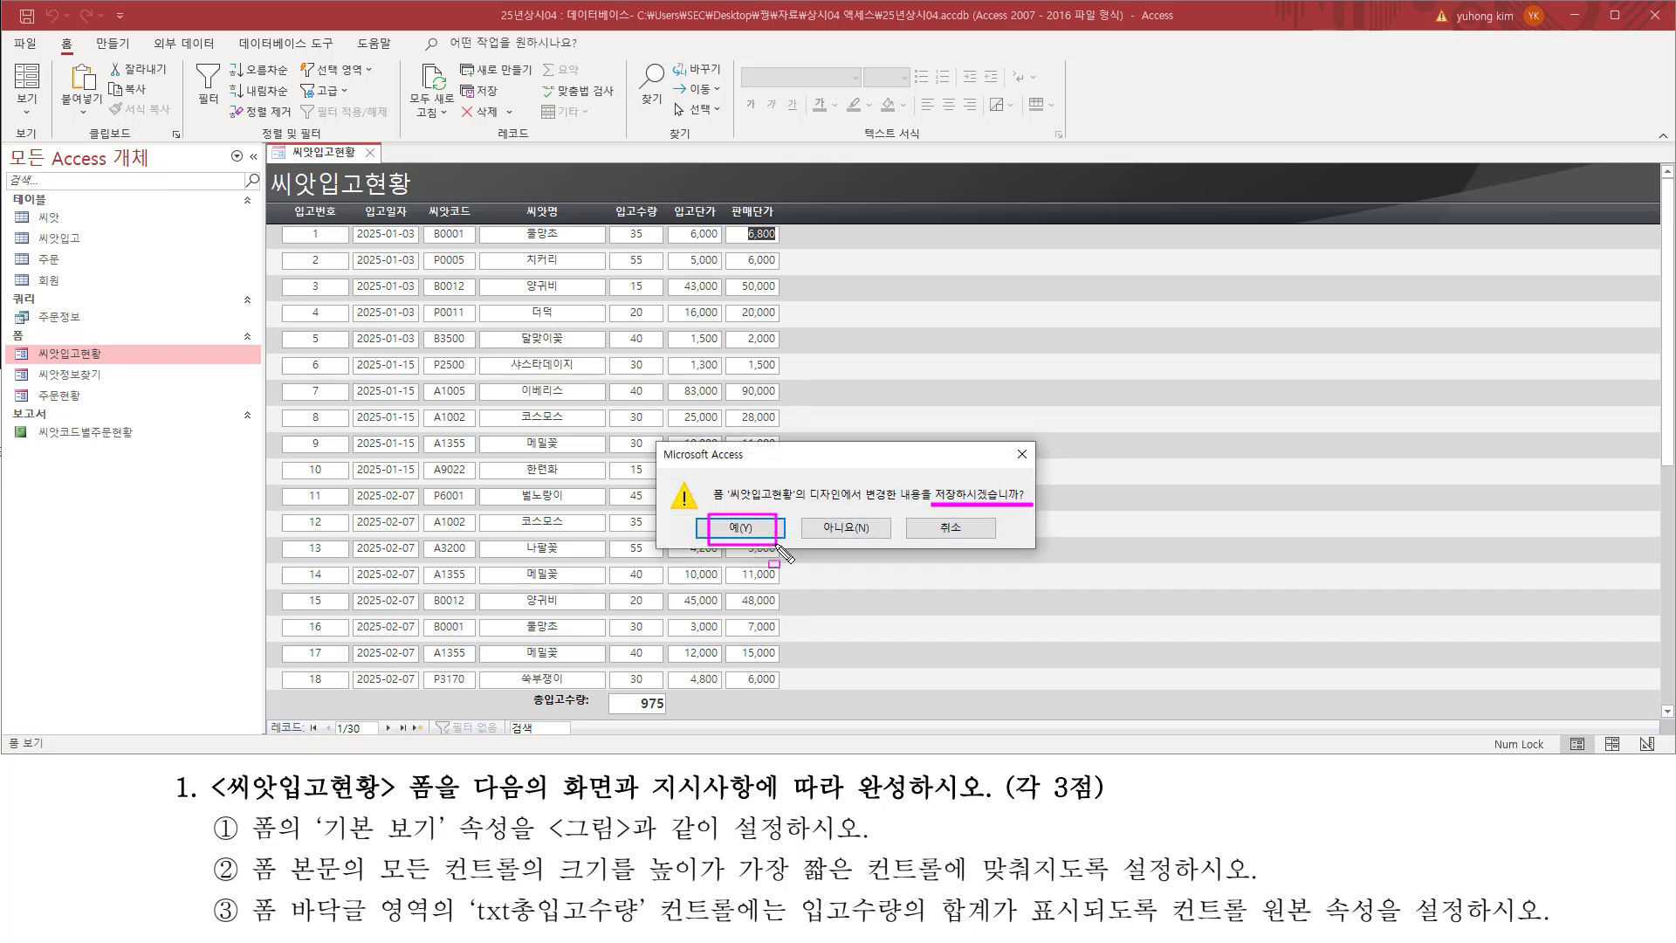
left_click(764, 531)
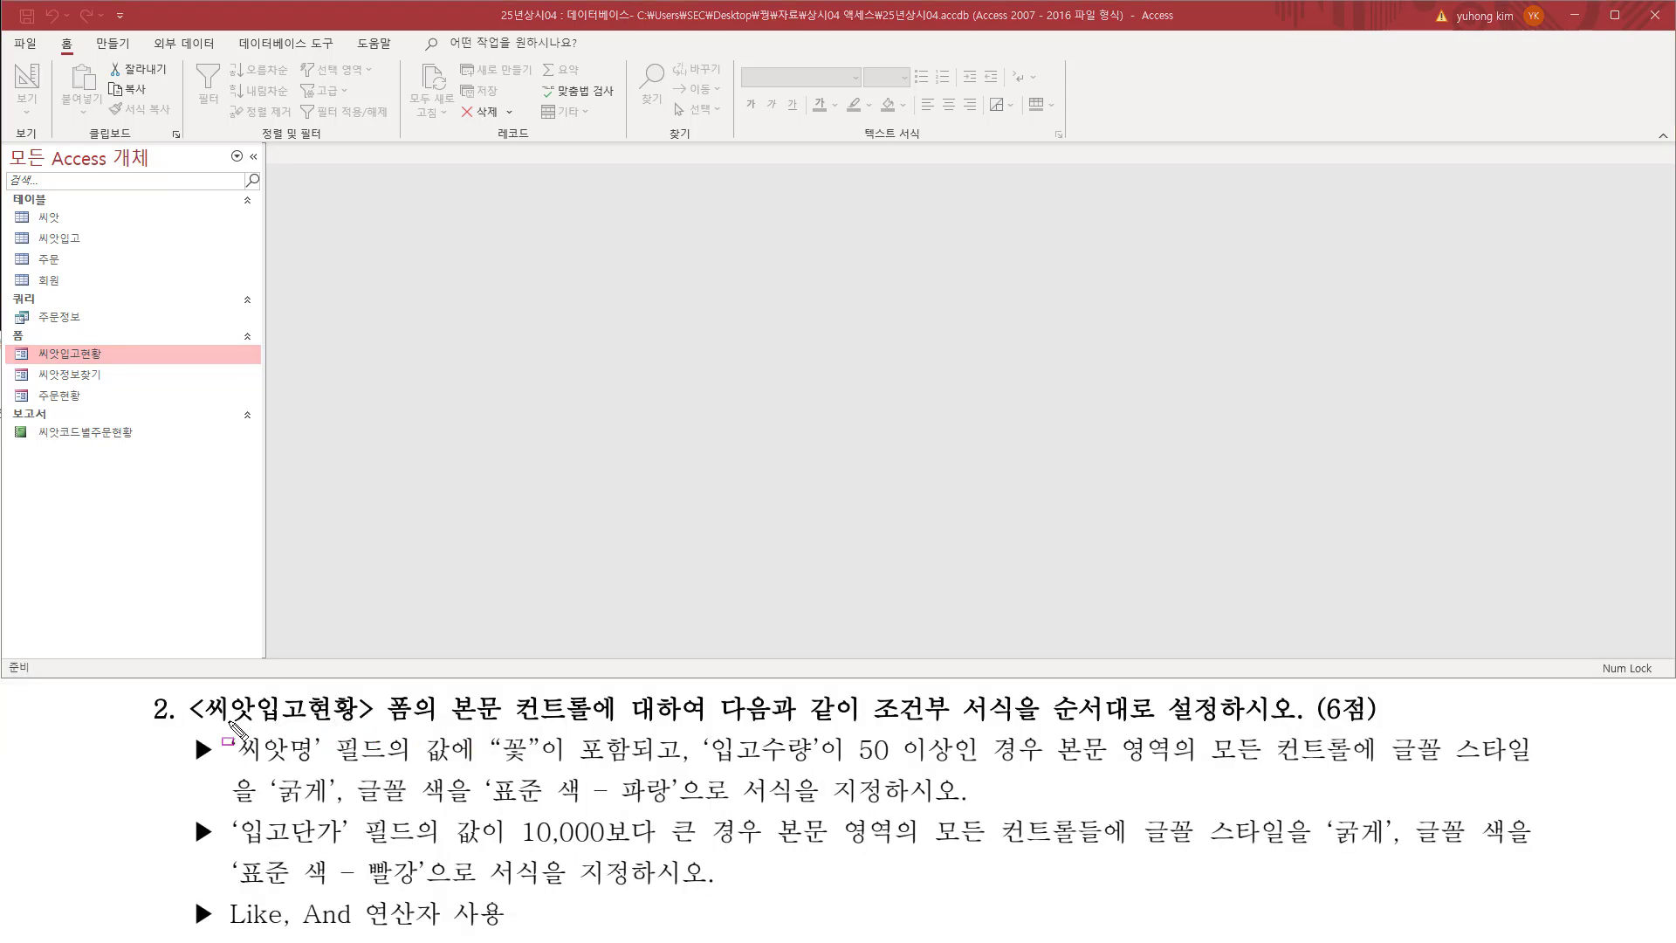
Step: Examine the task 2 instructions for the two ordered conditional formatting rules on the 씨앗입고현황 form's detail controls
left_click_drag(188, 730, 602, 724)
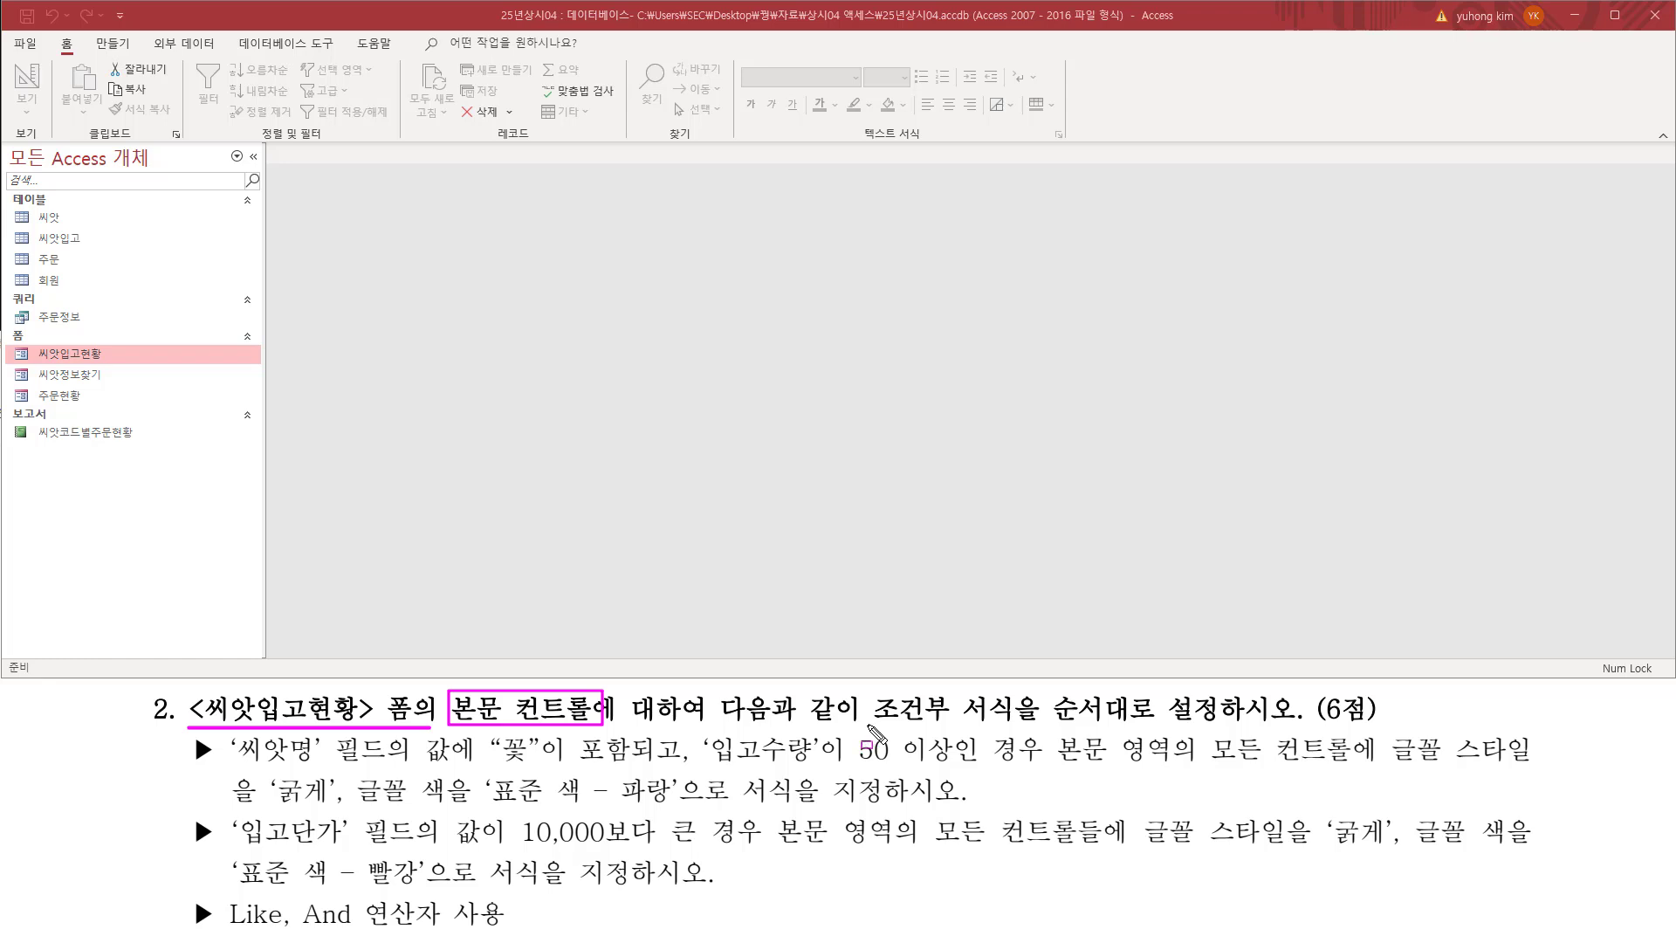
mouse_move(867, 725)
left_mouse_down()
mouse_move(1013, 725)
mouse_move(1048, 690)
mouse_move(1224, 730)
left_mouse_up()
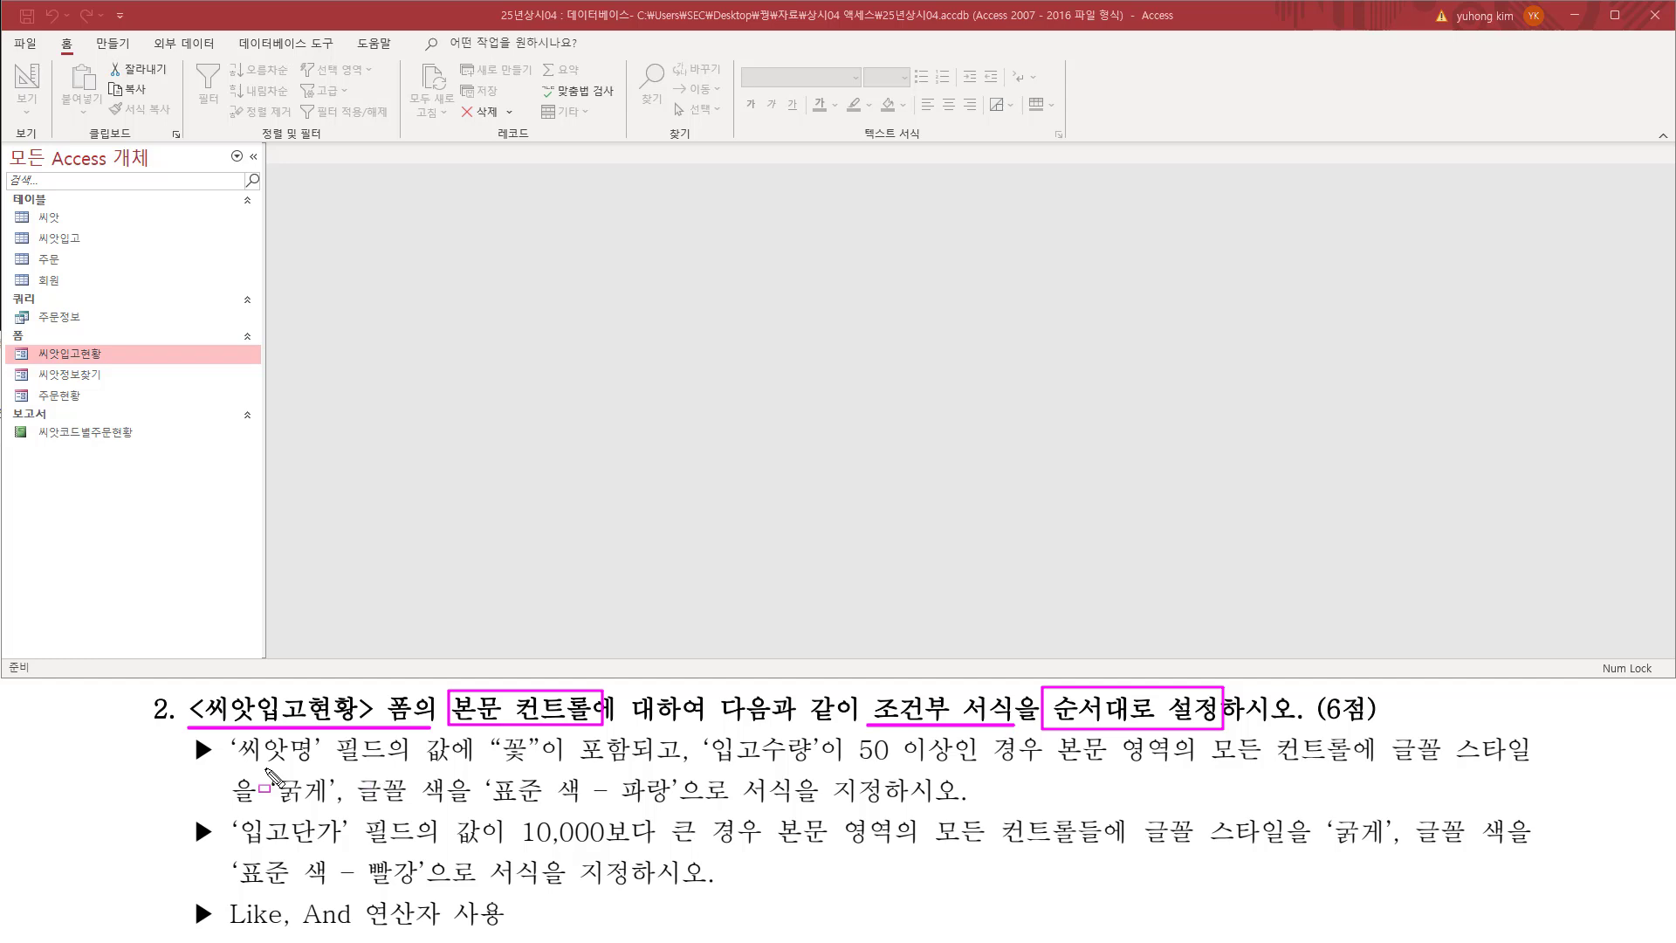
mouse_move(183, 734)
left_mouse_down()
mouse_move(220, 770)
mouse_move(976, 765)
left_mouse_up()
mouse_move(1020, 768)
left_mouse_down()
mouse_move(1052, 738)
mouse_move(1113, 772)
mouse_move(1533, 765)
left_mouse_up()
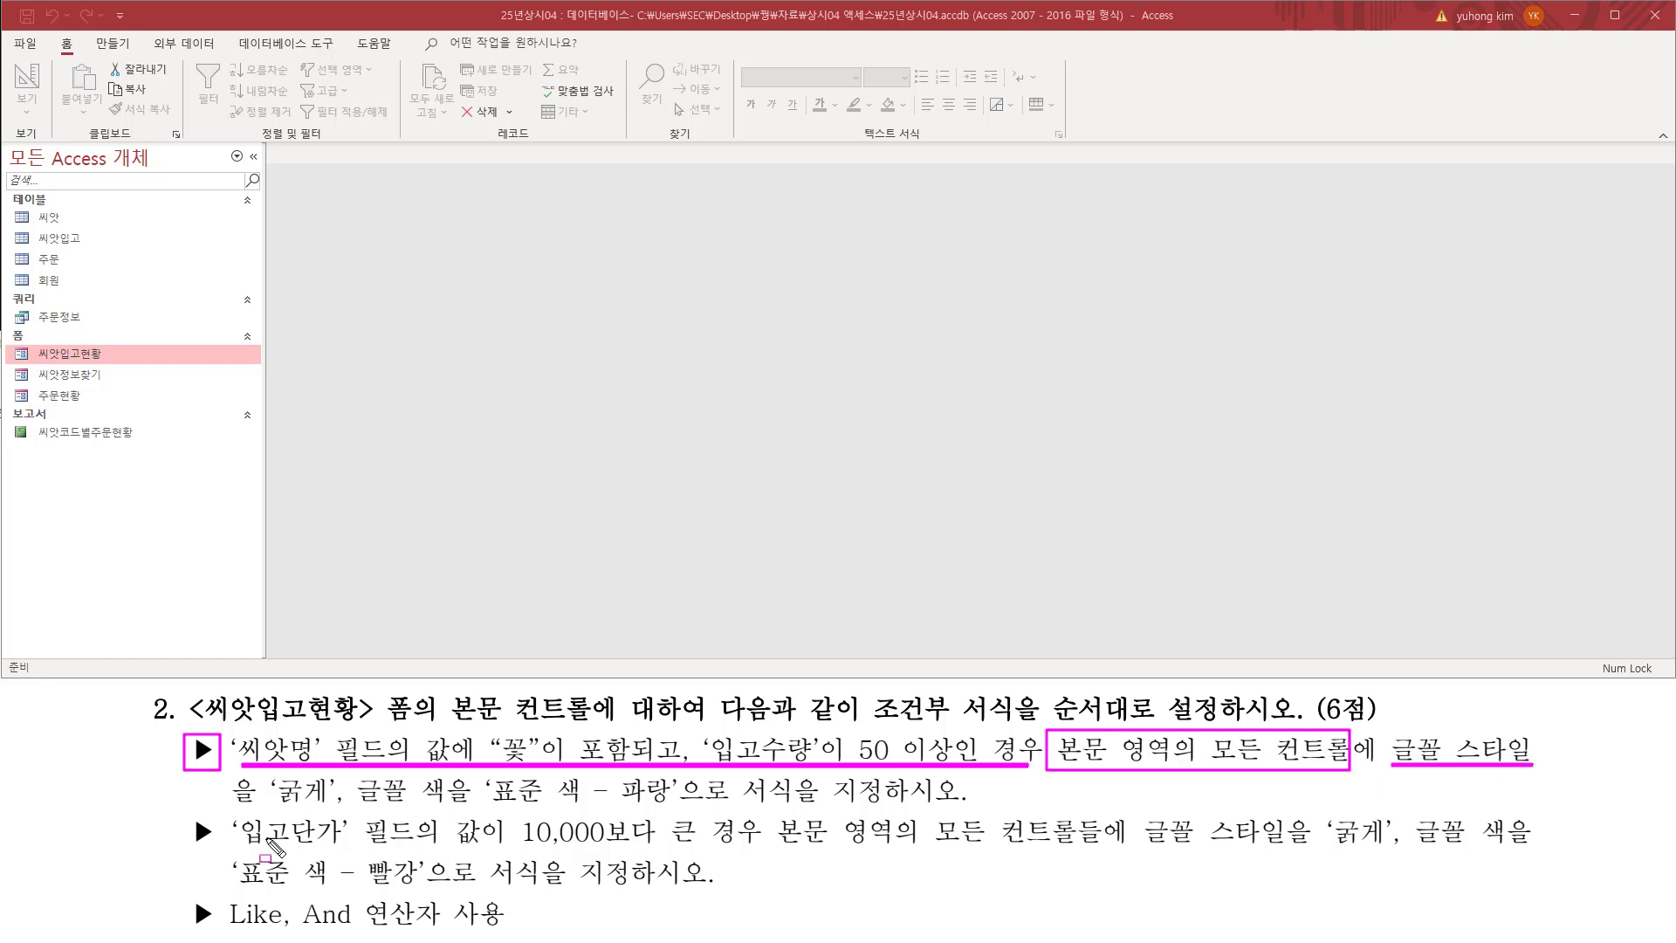
mouse_move(233, 805)
left_mouse_down()
mouse_move(688, 807)
mouse_move(687, 776)
left_mouse_up()
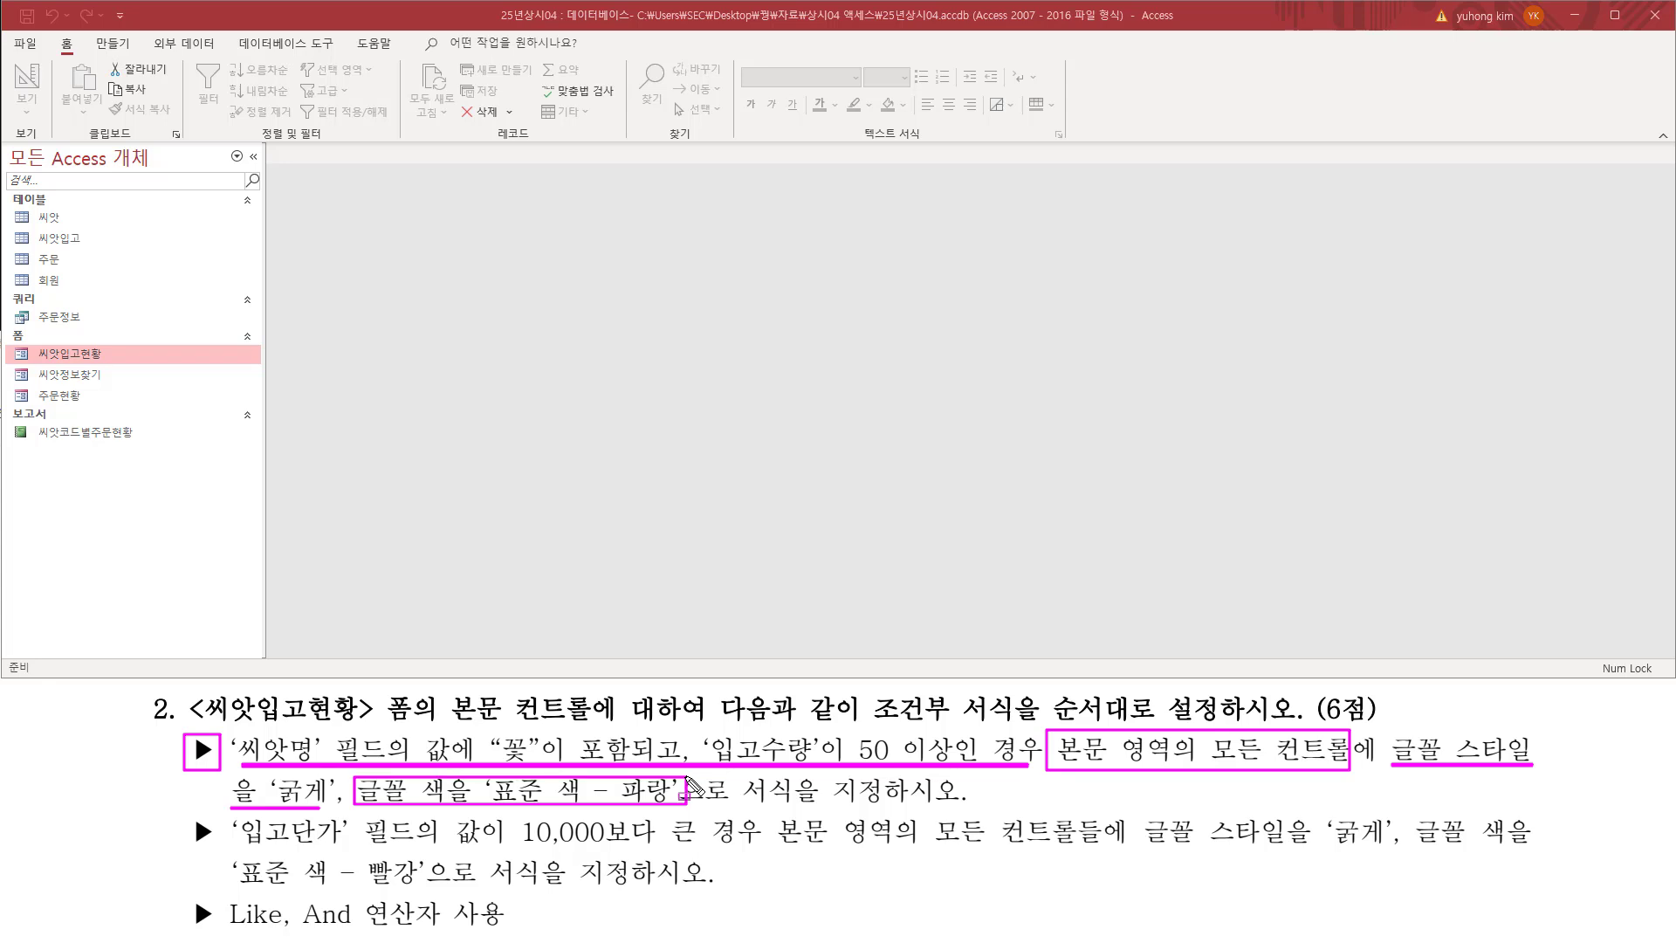
mouse_move(190, 816)
left_mouse_down()
mouse_move(213, 847)
mouse_move(1521, 845)
left_mouse_up()
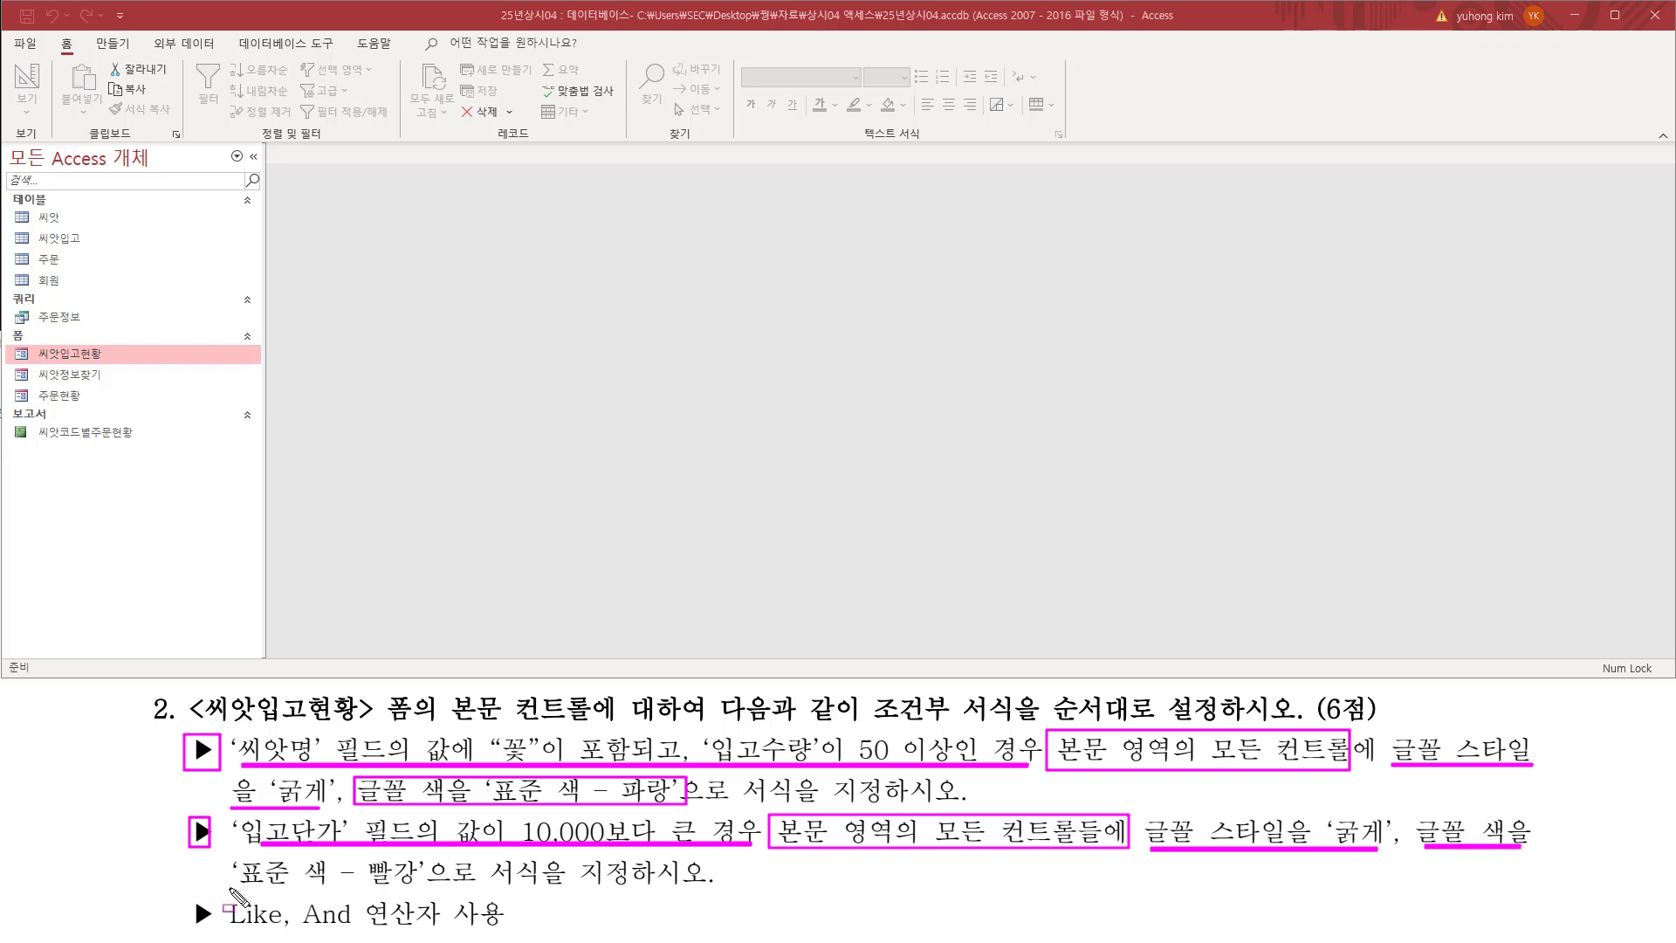
mouse_move(231, 888)
left_mouse_down()
mouse_move(449, 890)
mouse_move(450, 859)
left_mouse_up()
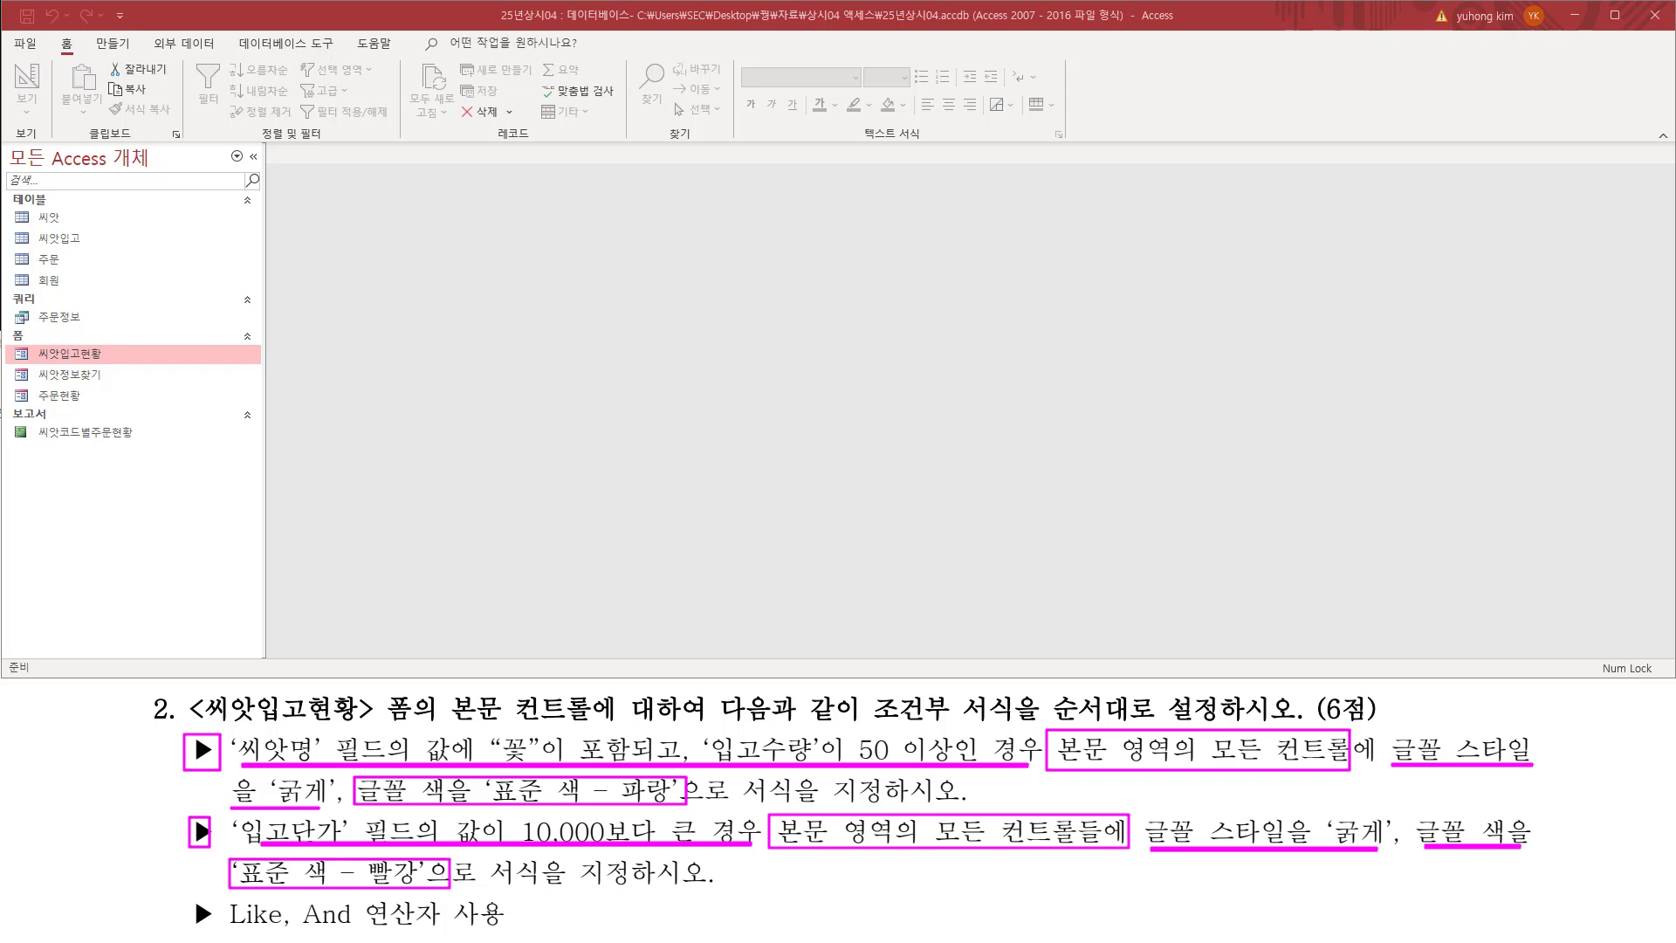
mouse_move(156, 735)
left_mouse_down()
mouse_move(178, 756)
mouse_move(203, 709)
left_mouse_up()
left_click_drag(150, 845, 202, 793)
key("Escape")
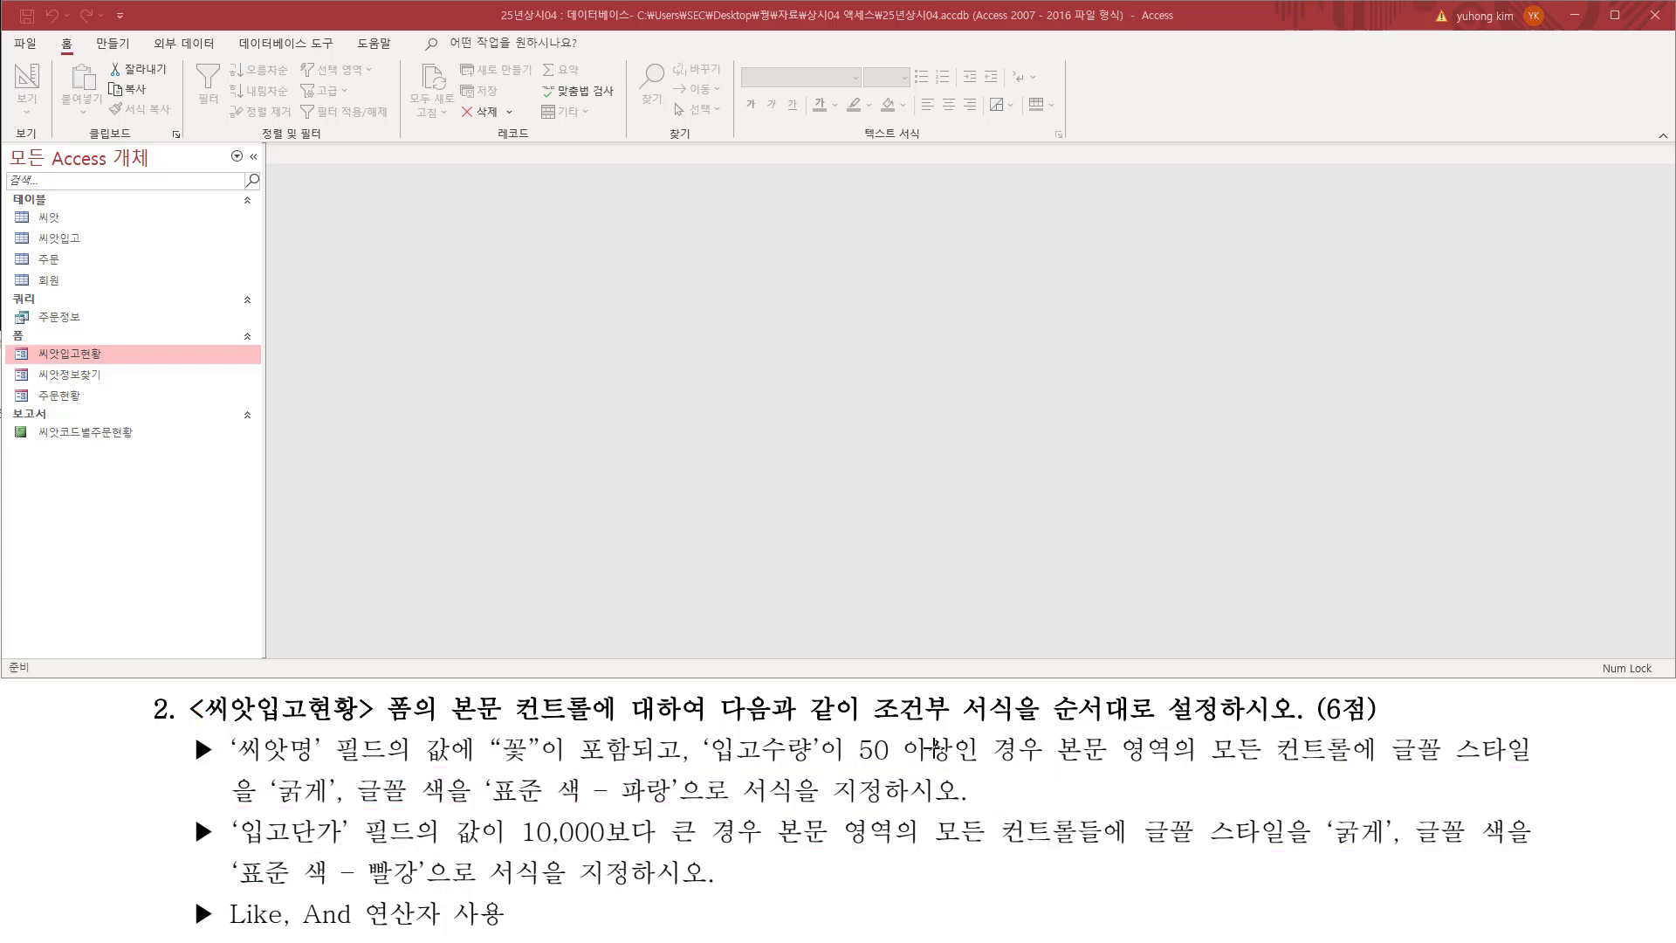
left_click_drag(864, 747, 1037, 747)
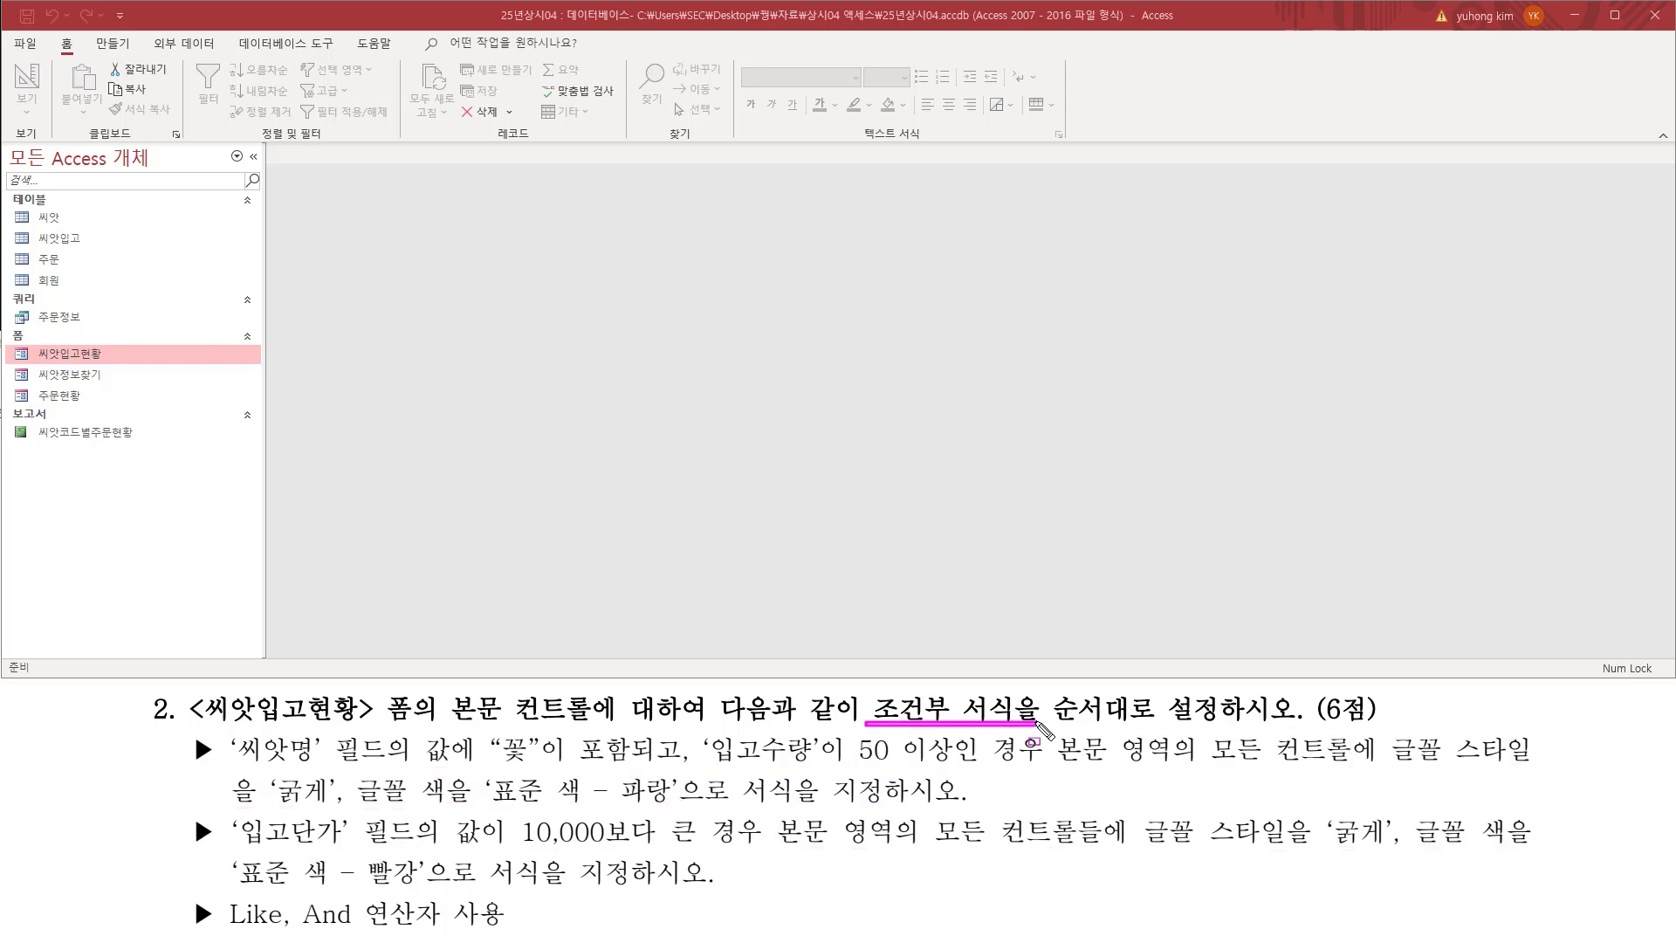
mouse_move(1044, 690)
left_mouse_down()
mouse_move(1072, 728)
mouse_move(1219, 729)
left_mouse_up()
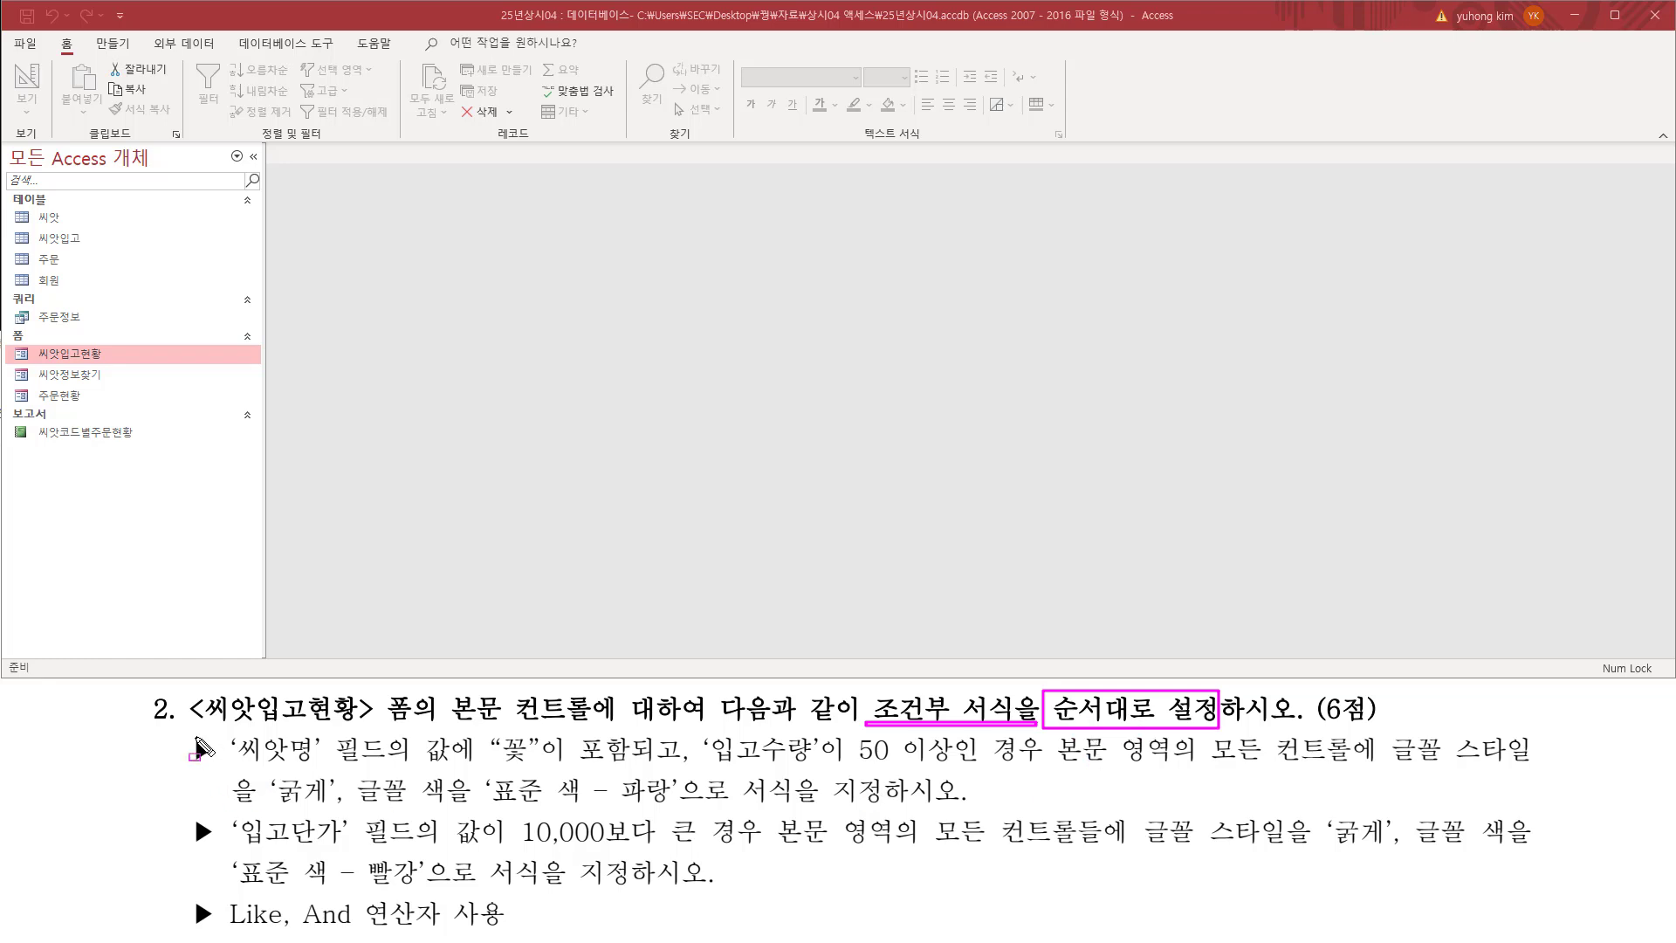
left_click_drag(182, 732, 219, 771)
left_click_drag(183, 814, 217, 849)
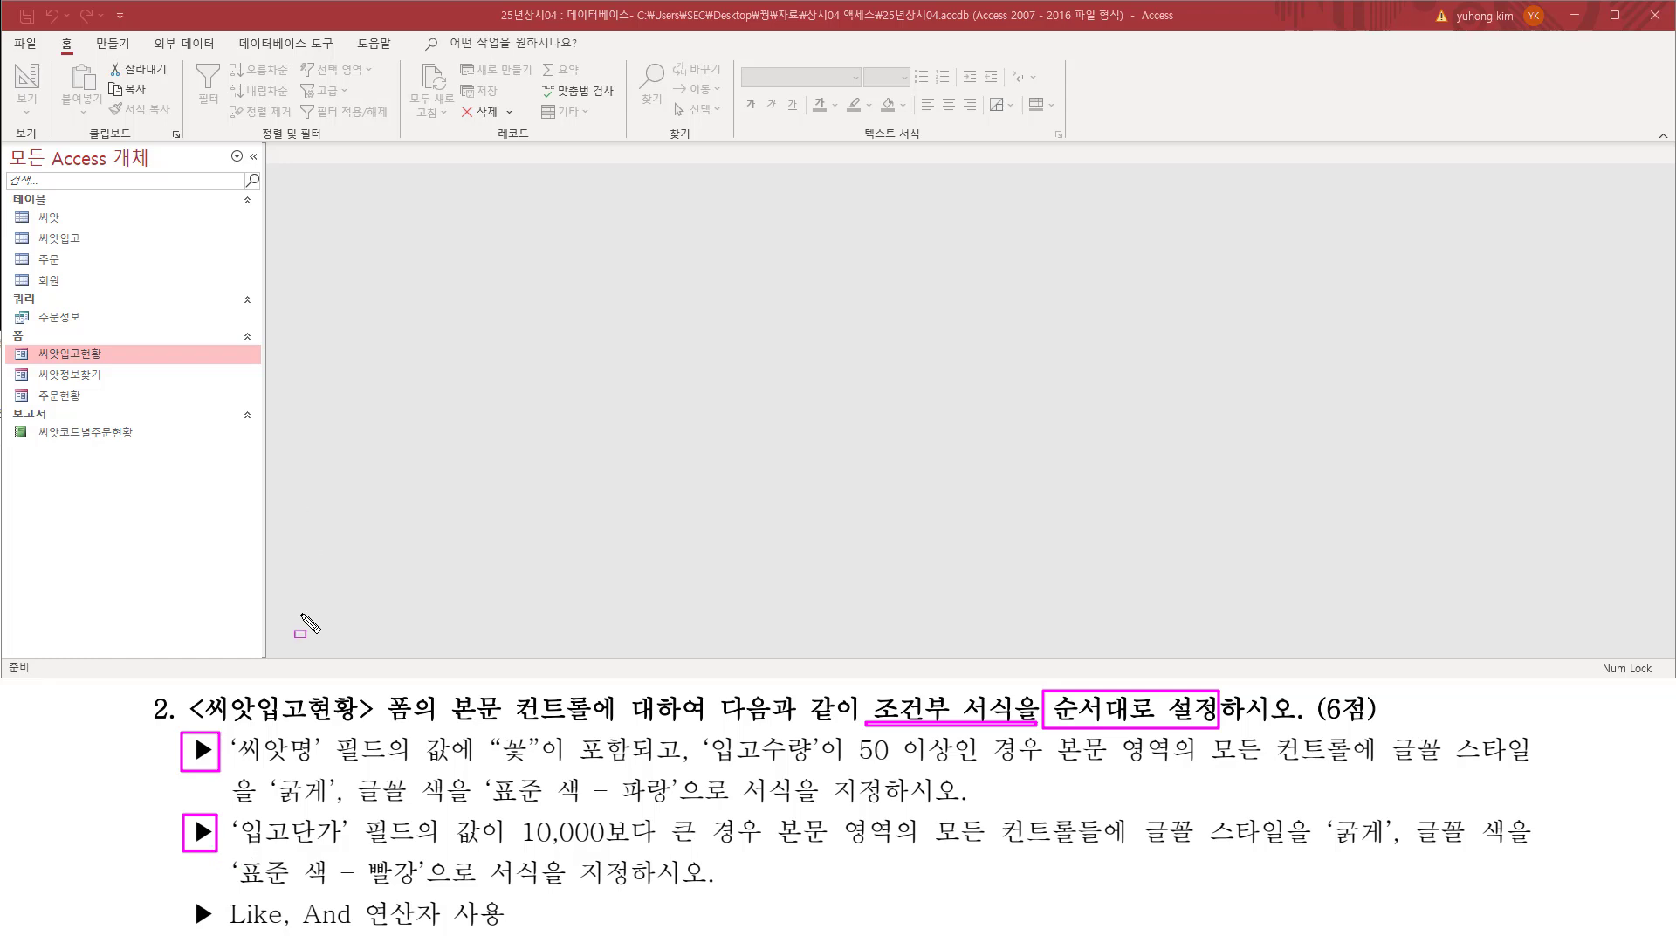
left_click_drag(200, 721, 410, 722)
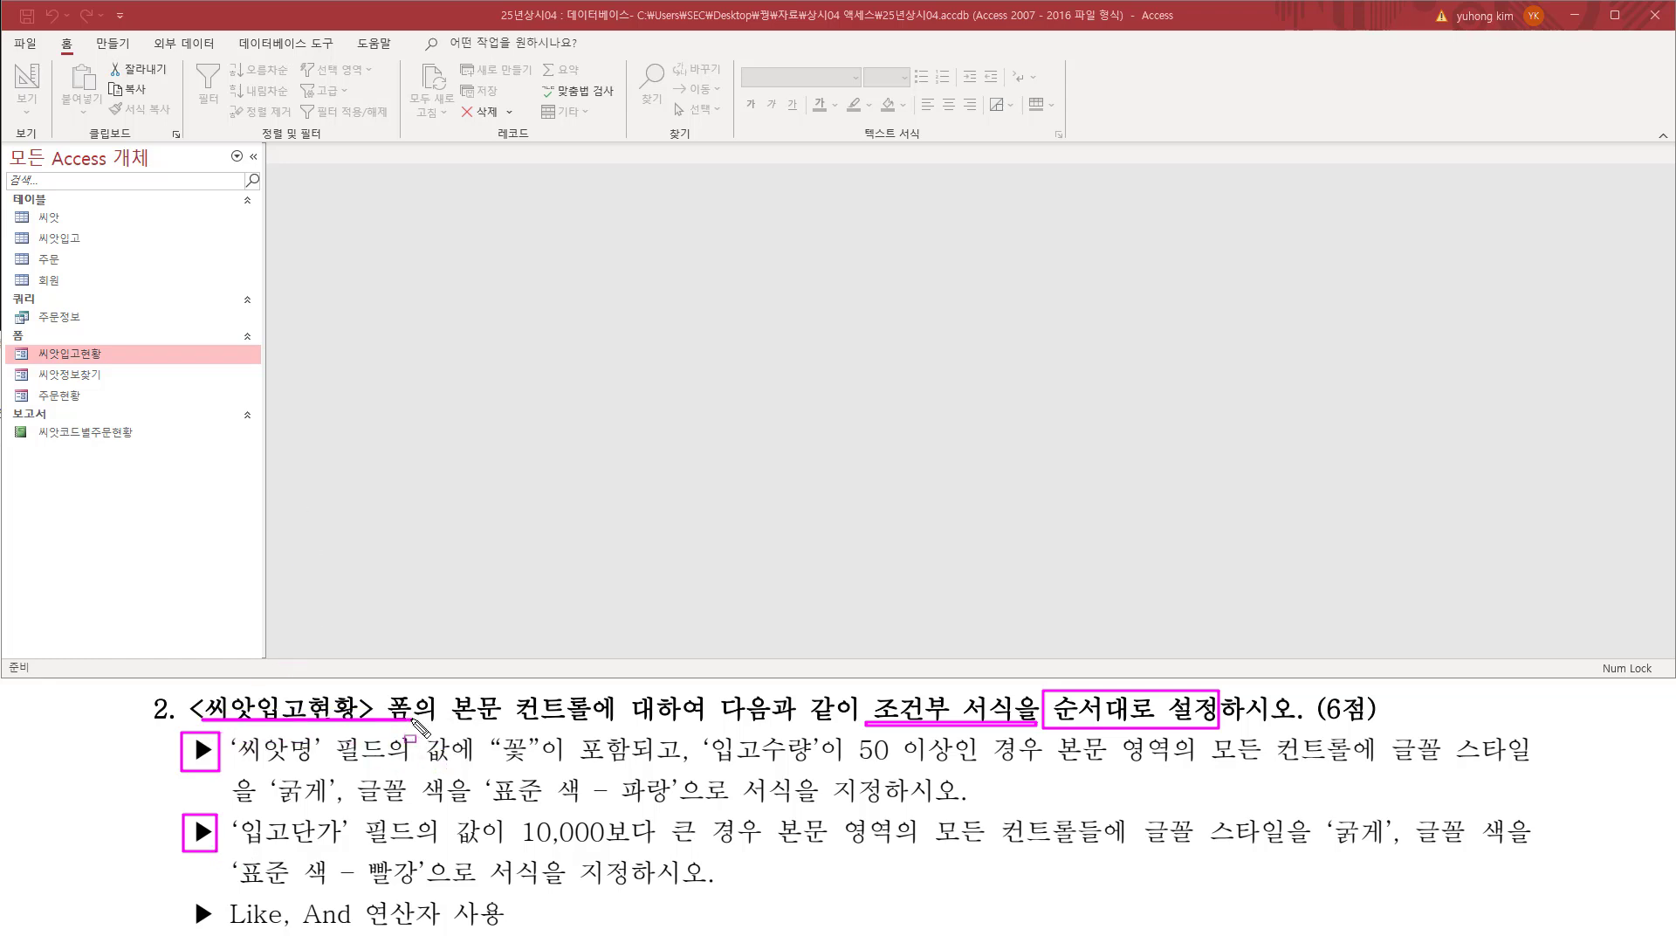
Step: Open the 씨앗입고현황 form in Design view
mouse_move(39, 345)
left_mouse_down()
mouse_move(46, 363)
mouse_move(130, 370)
left_mouse_up()
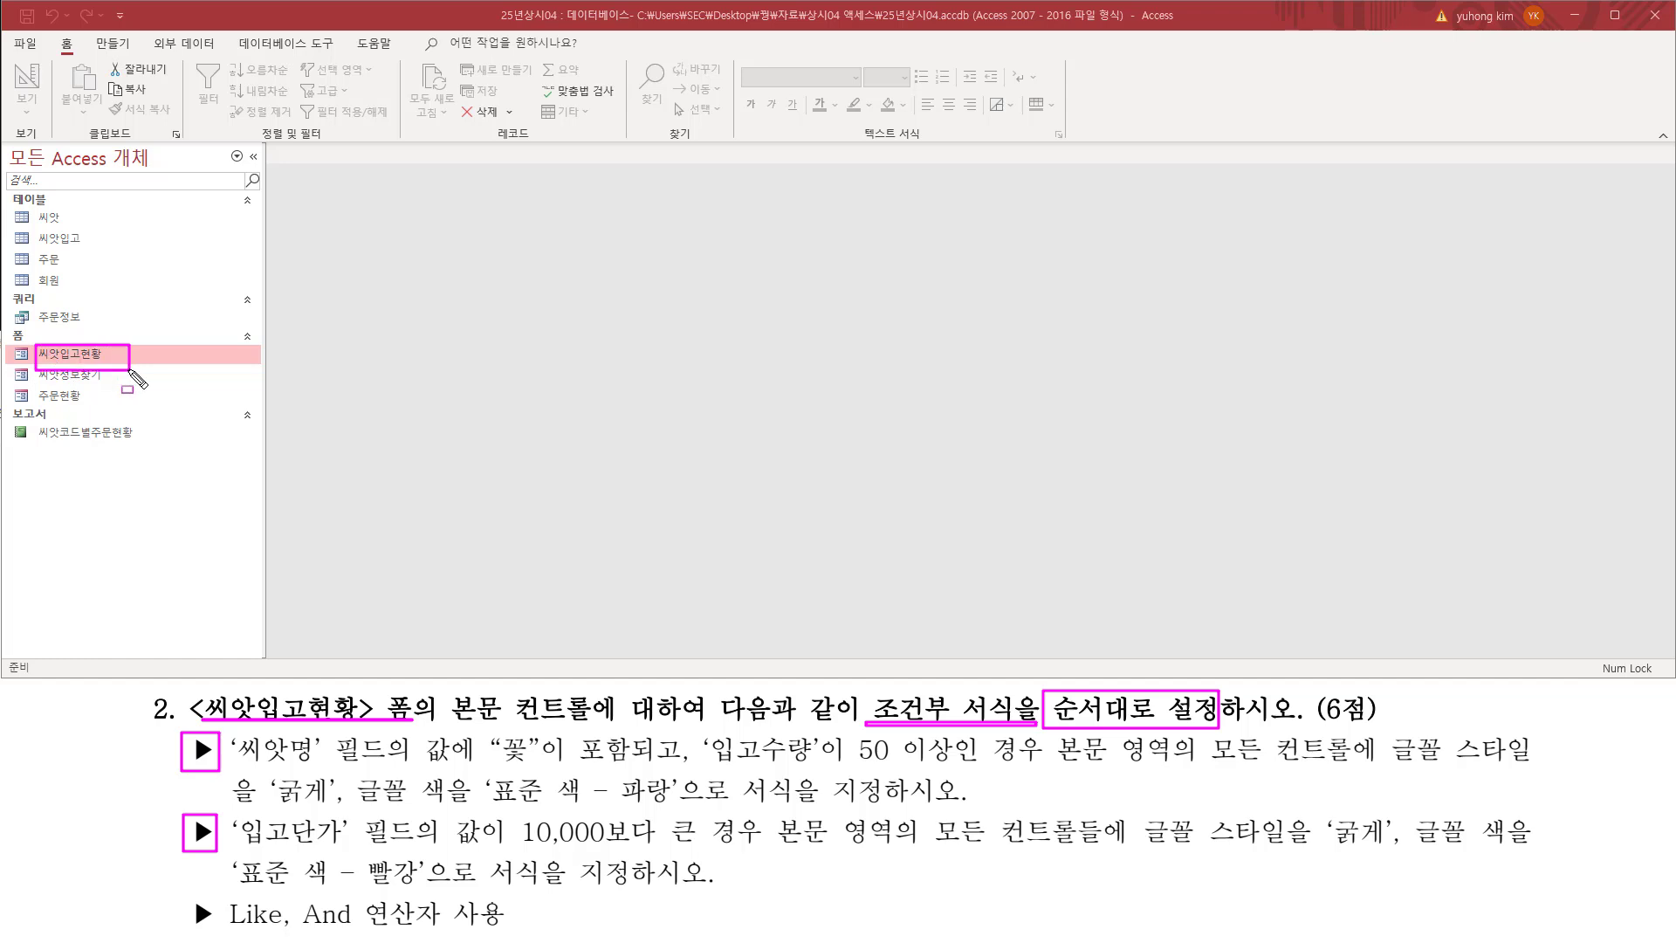
key("Escape")
right_click(113, 356)
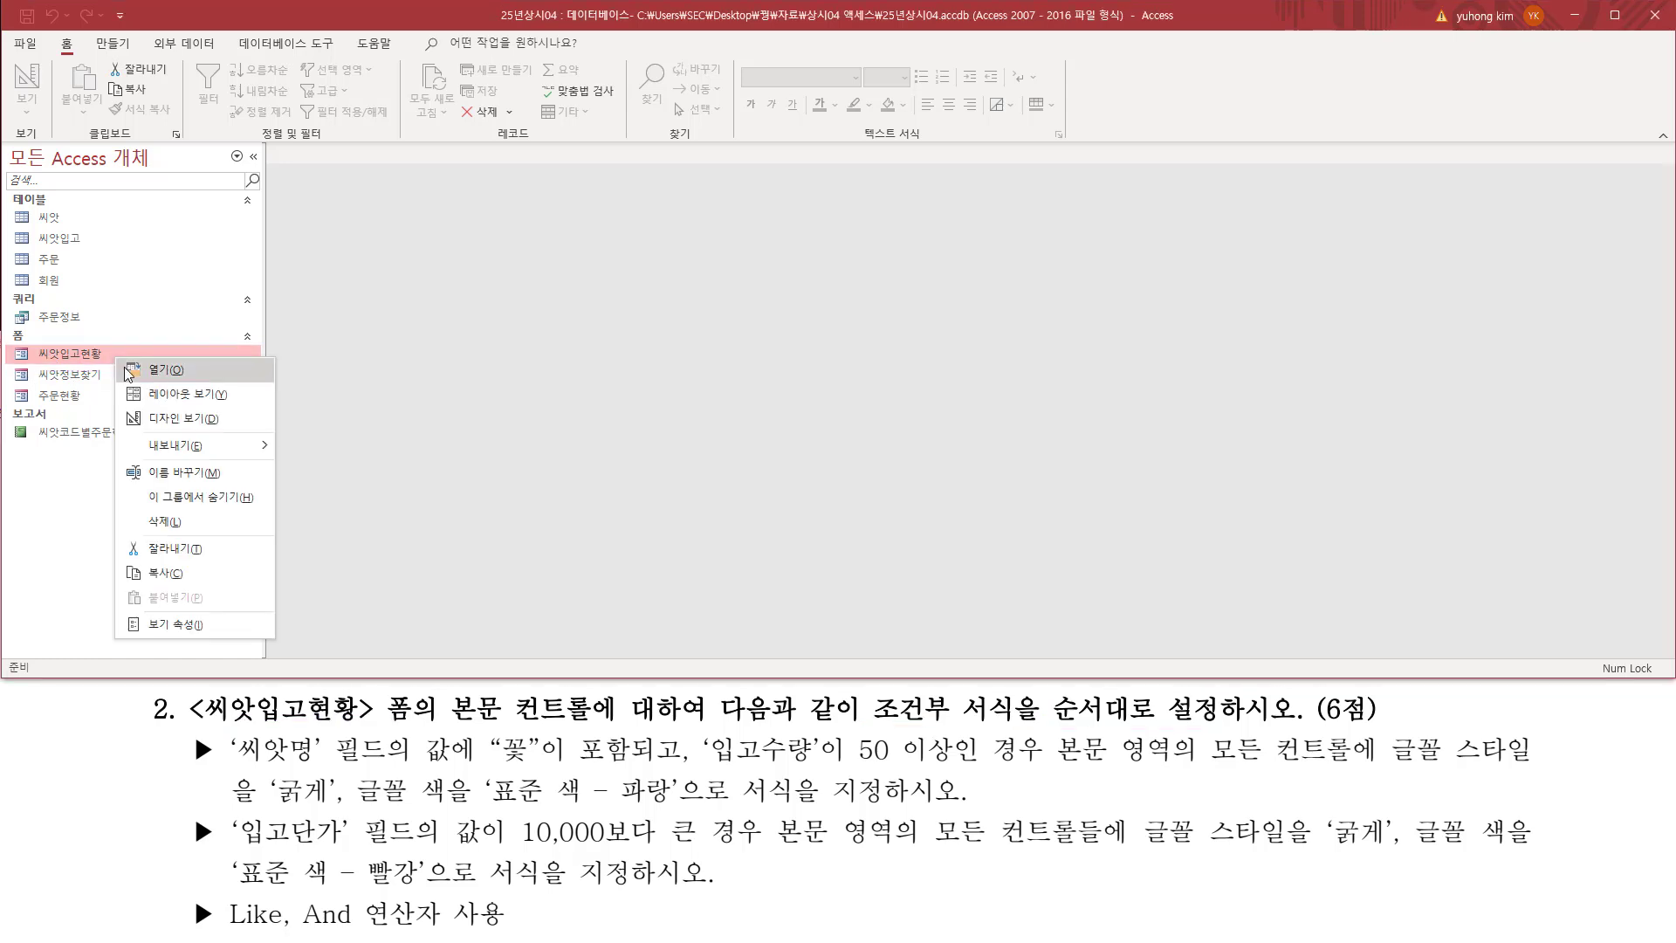
left_click(174, 419)
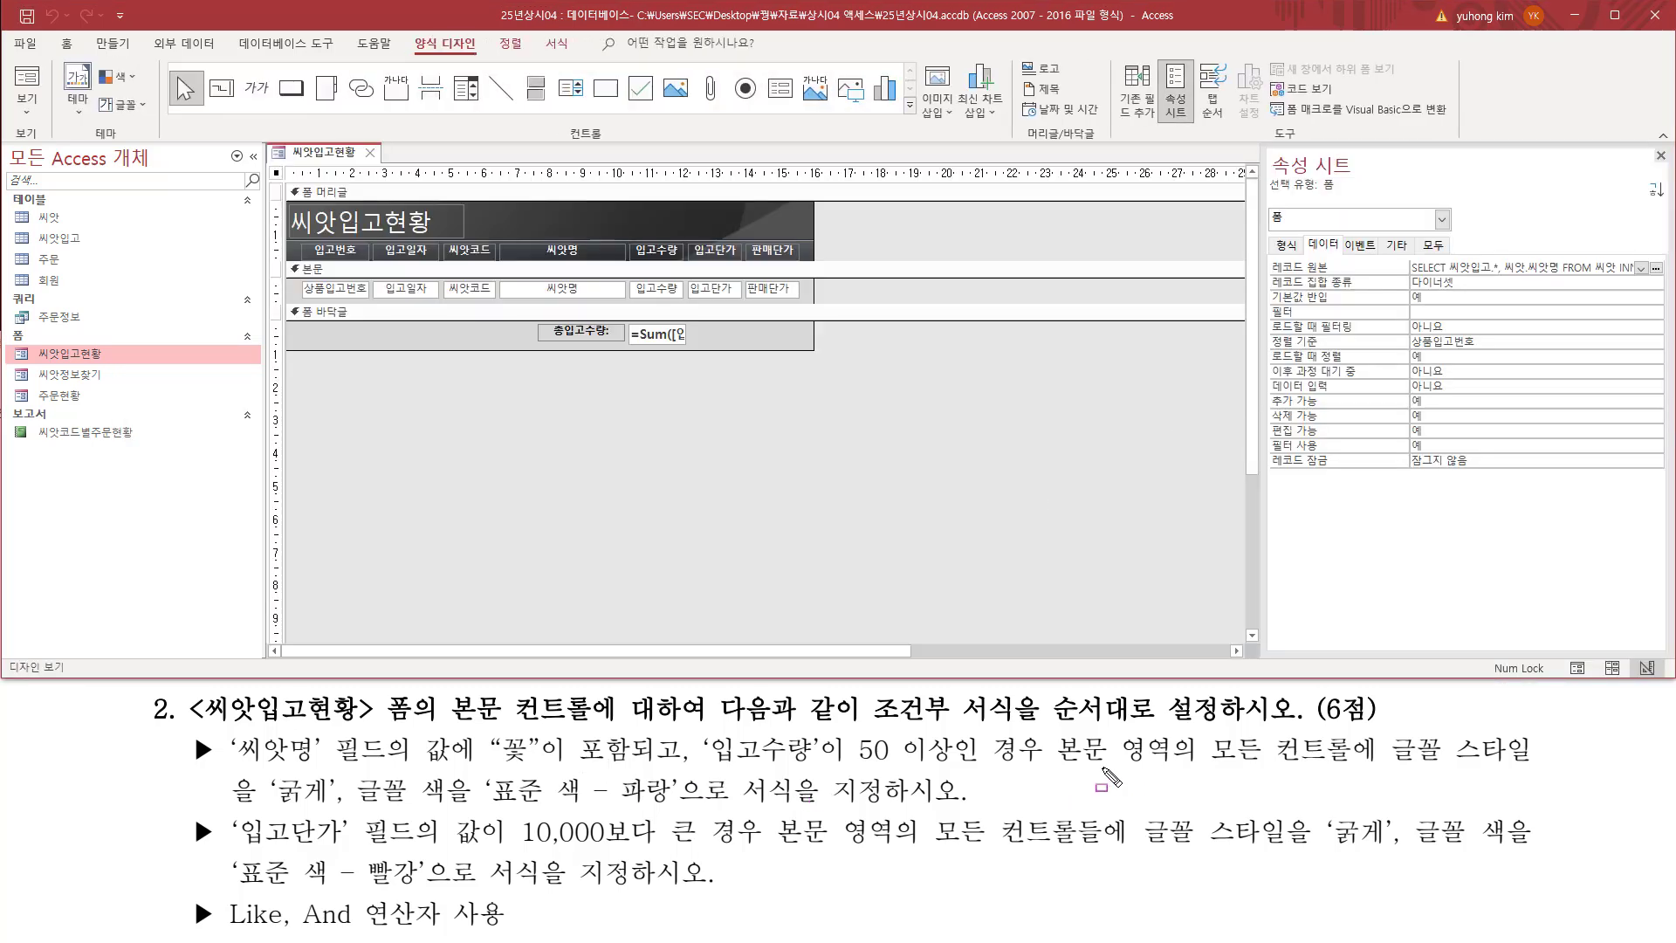
Step: Select all the controls in the 본문 (detail) section of the form
left_click_drag(1056, 768, 1367, 773)
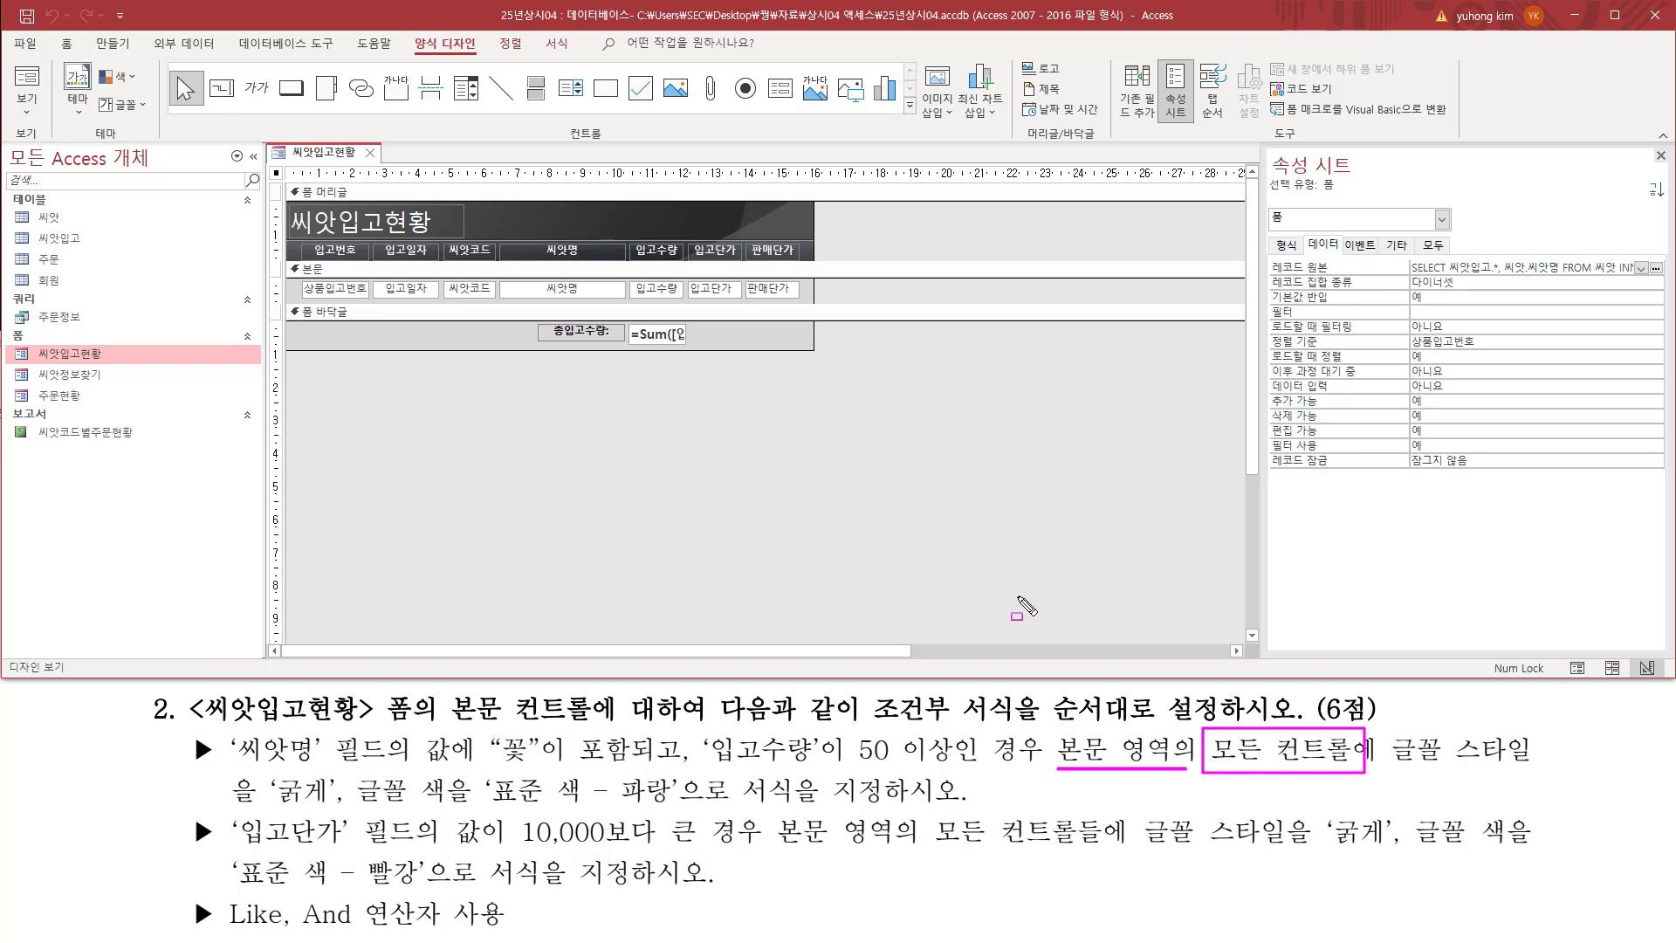
left_click_drag(297, 276, 813, 302)
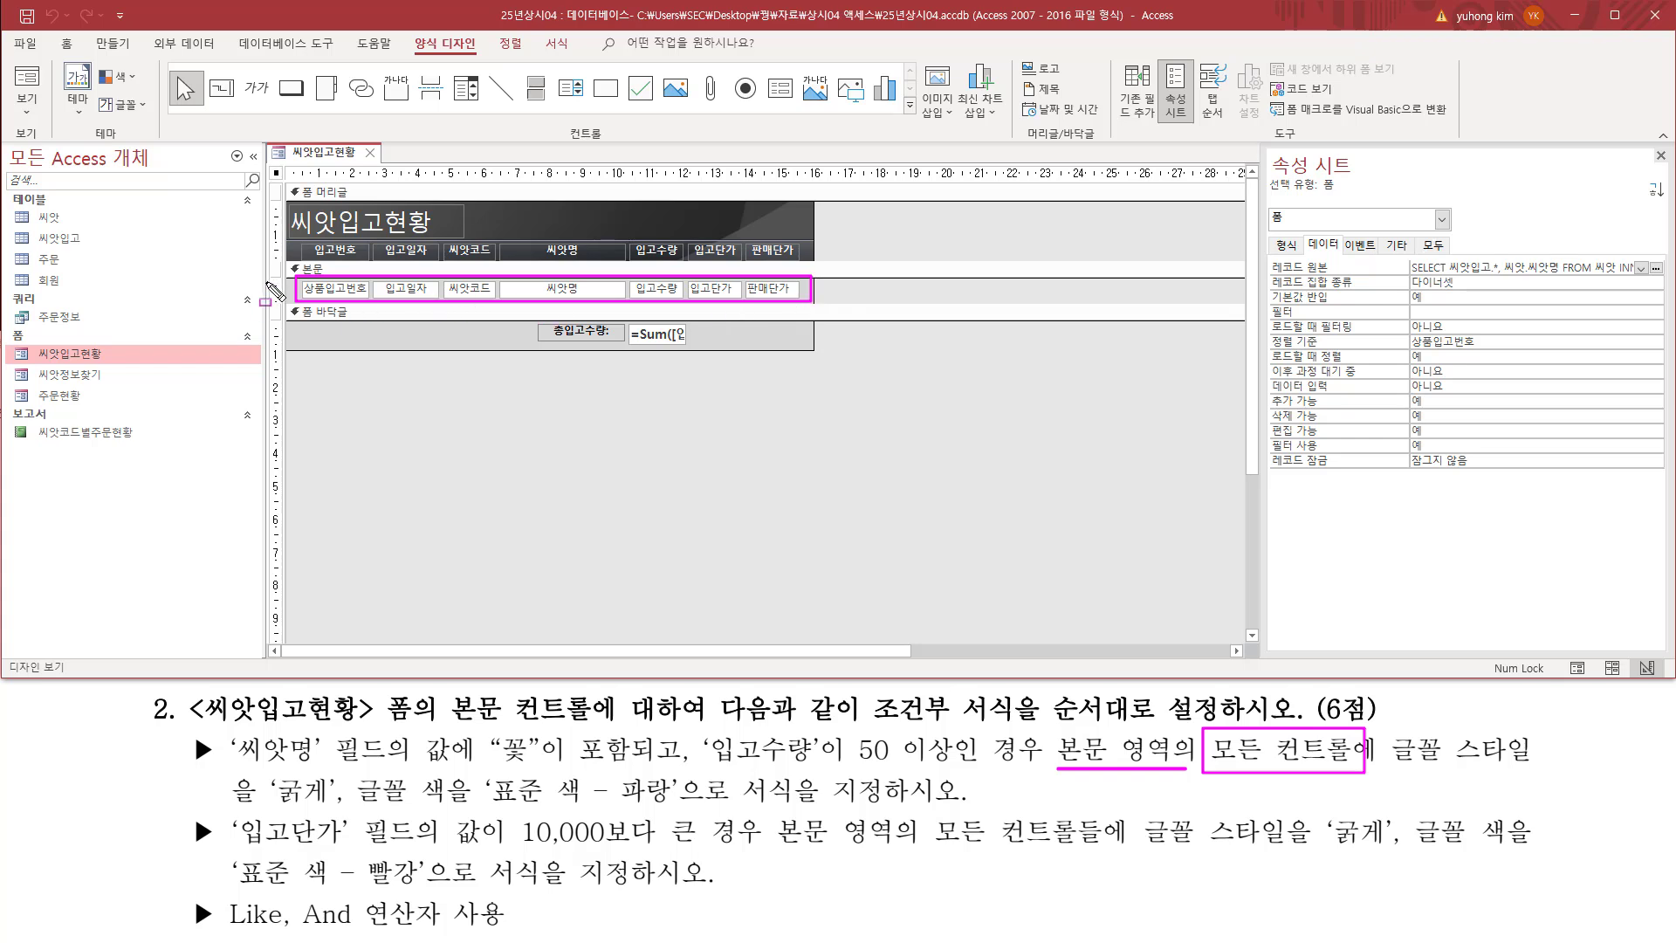
left_click_drag(269, 278, 280, 300)
key("Escape")
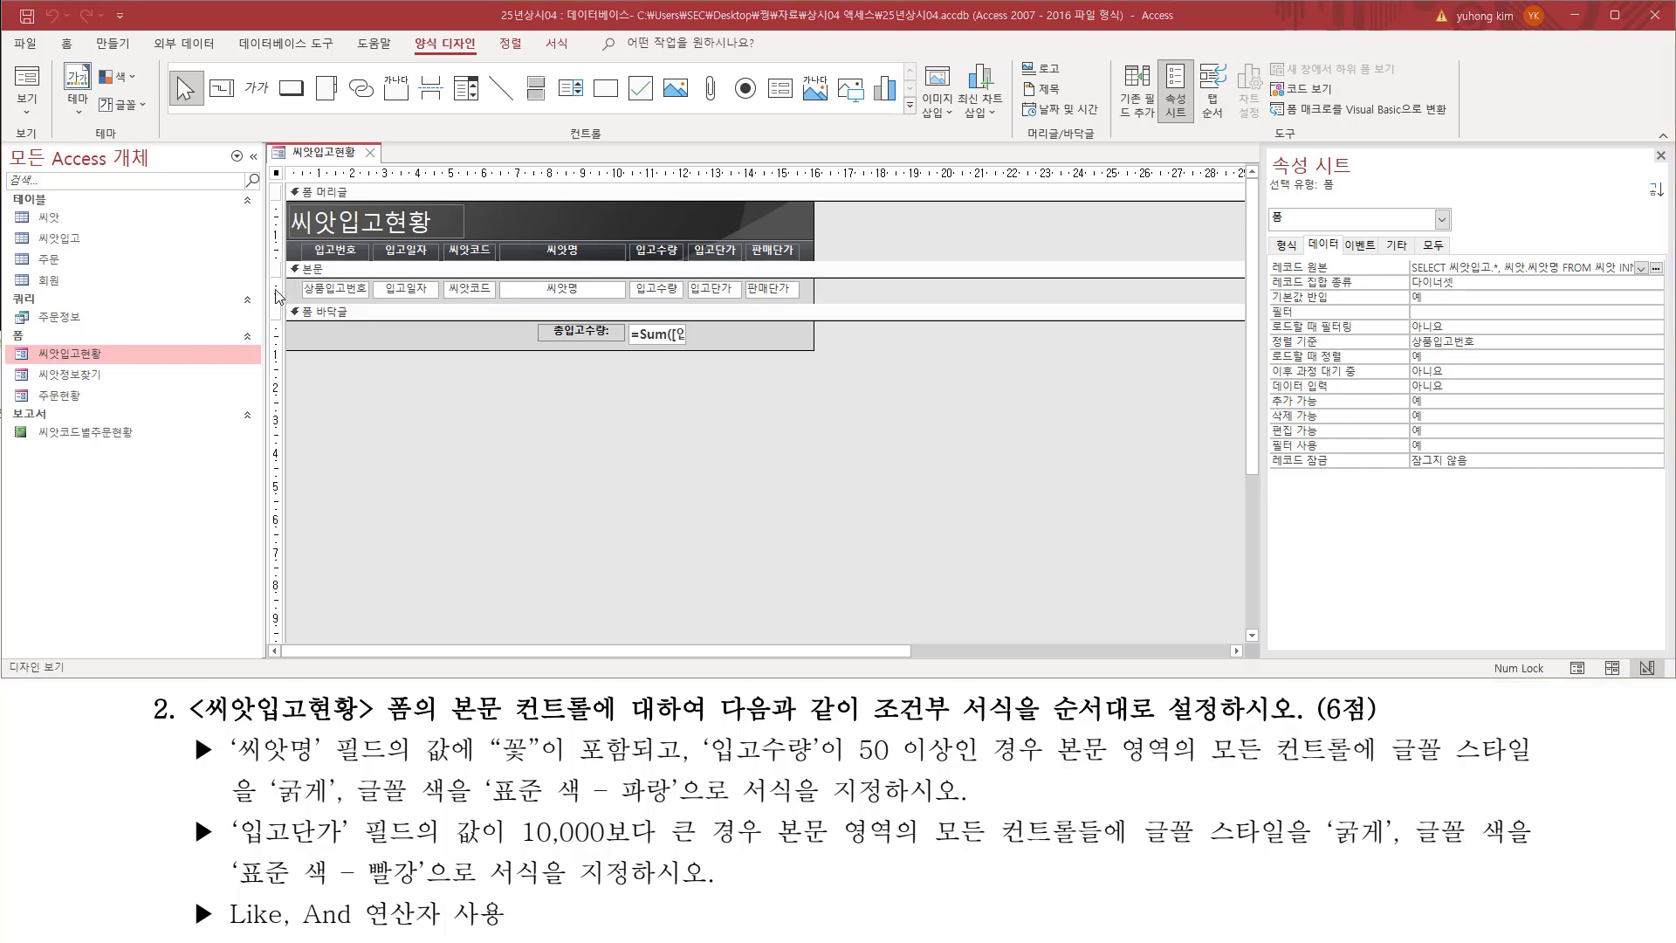
left_click(275, 289)
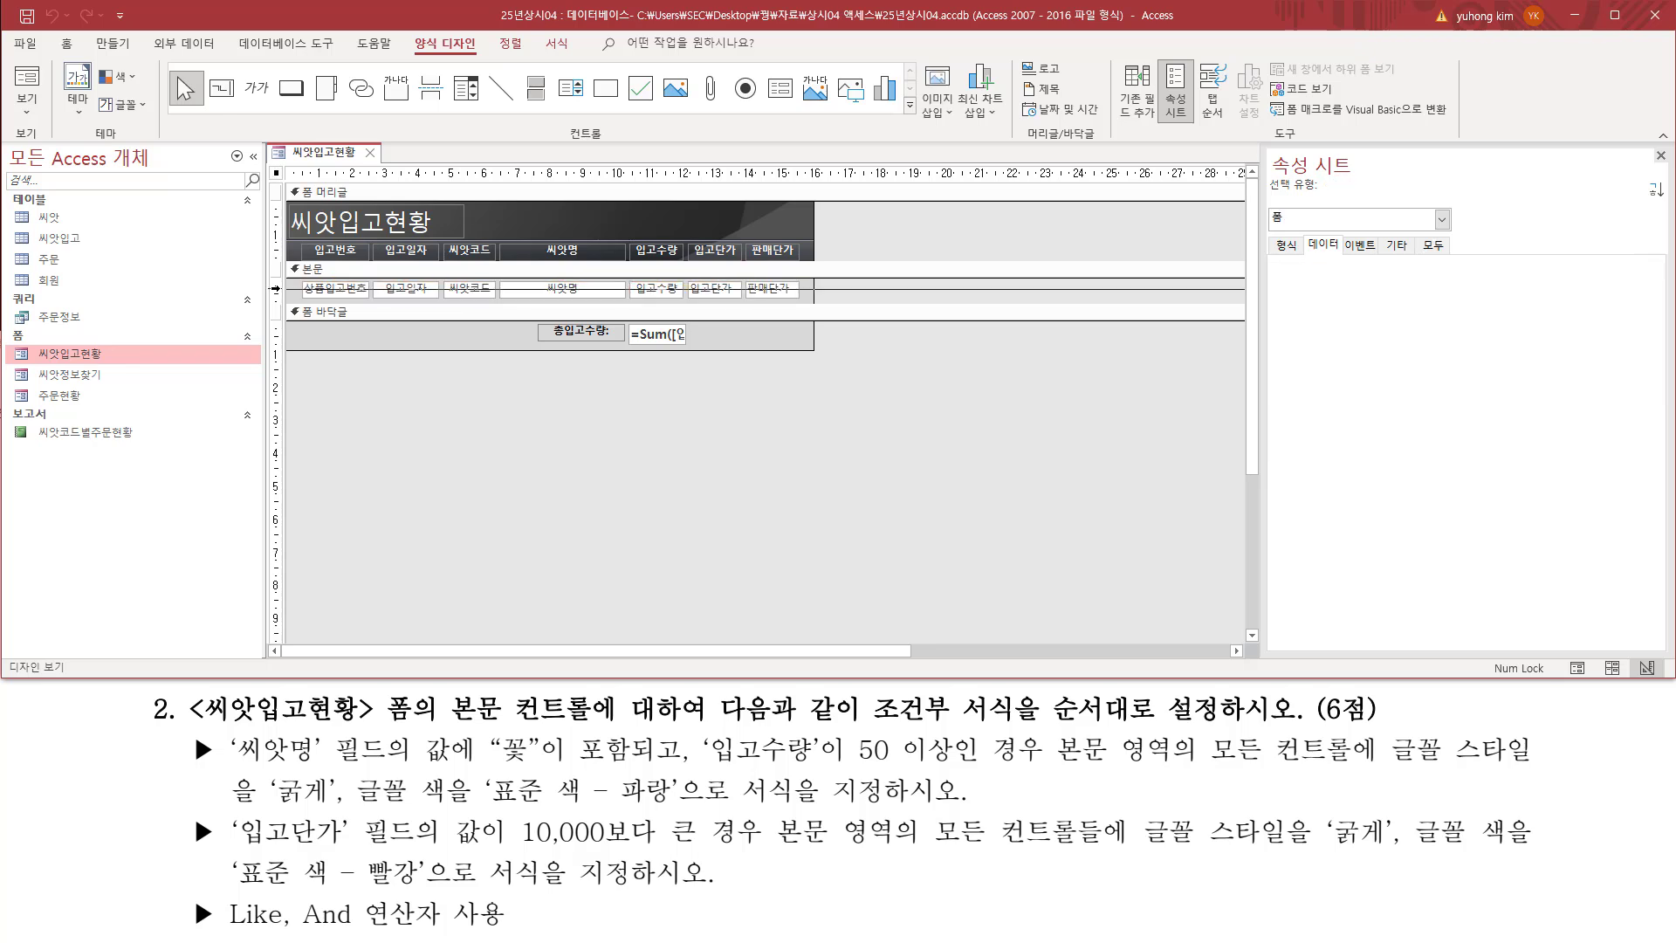
left_click(275, 289)
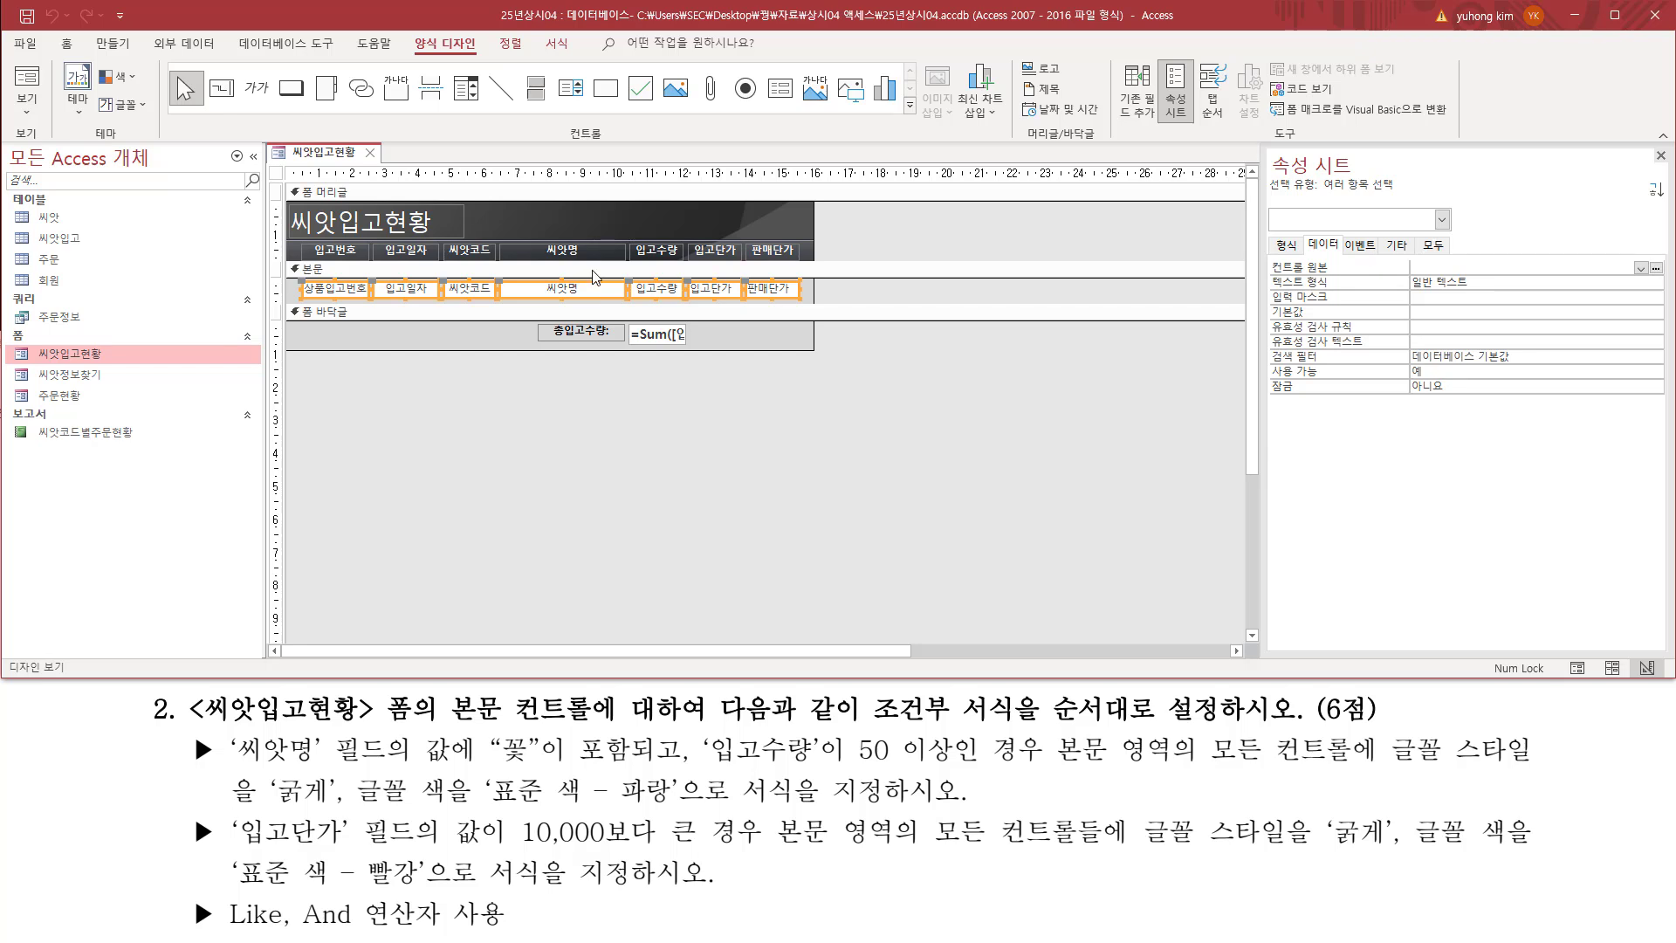
Step: Start a new conditional formatting rule for the selected detail controls in the 조건부 서식 규칙 관리자
left_click(557, 45)
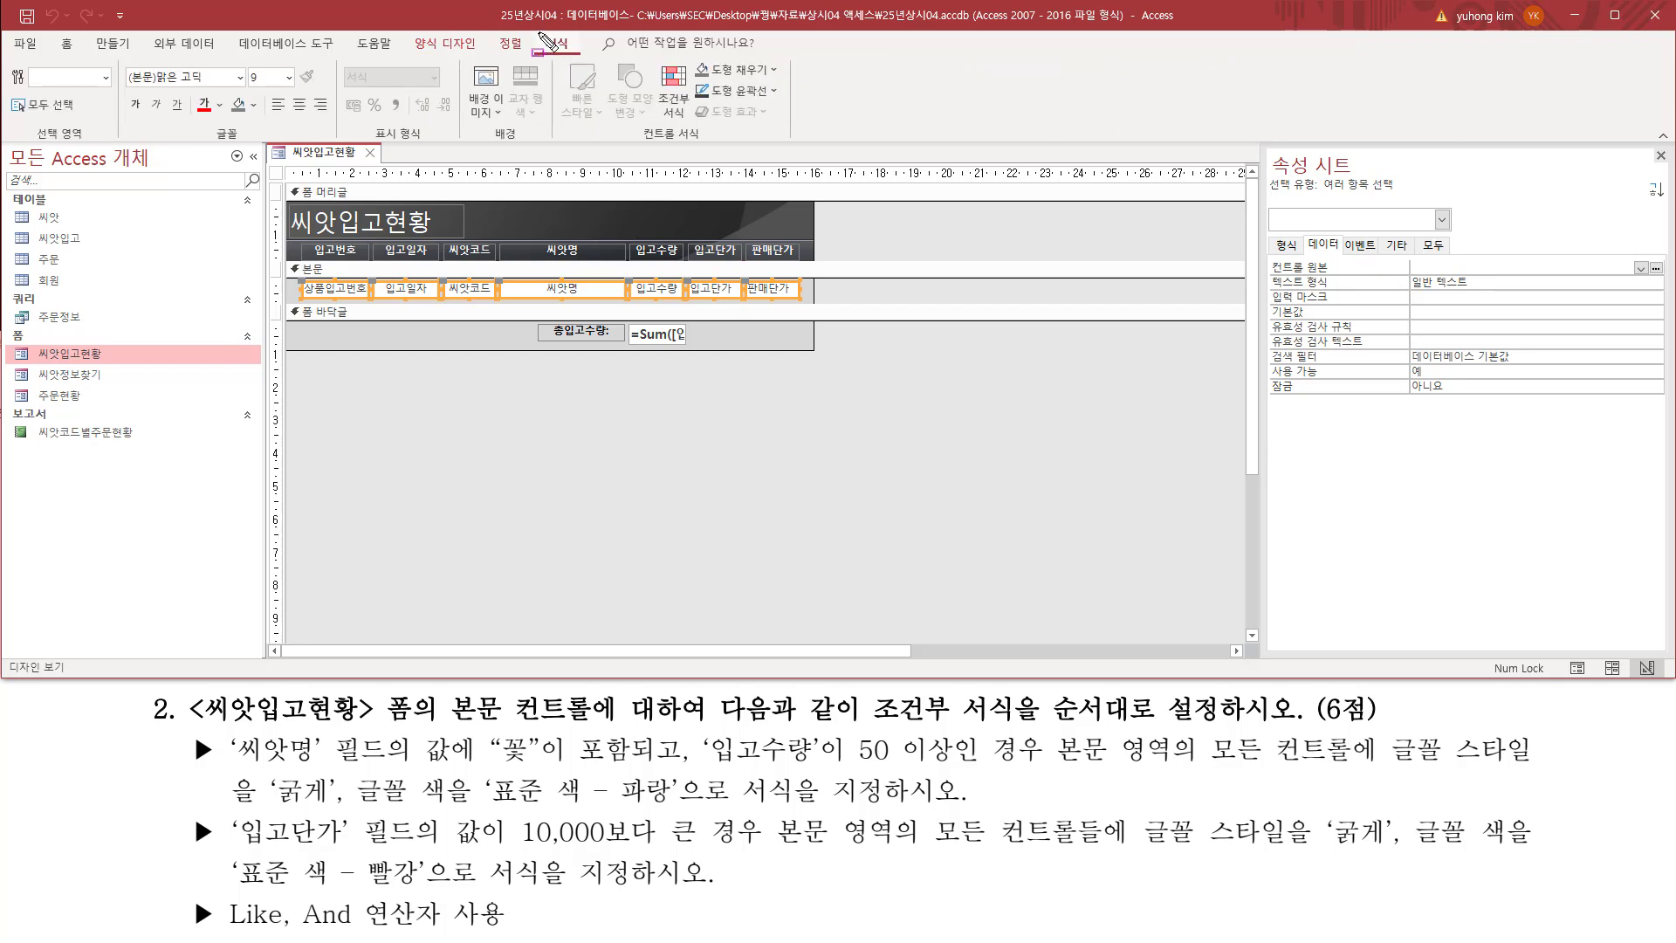
left_click_drag(539, 33, 573, 56)
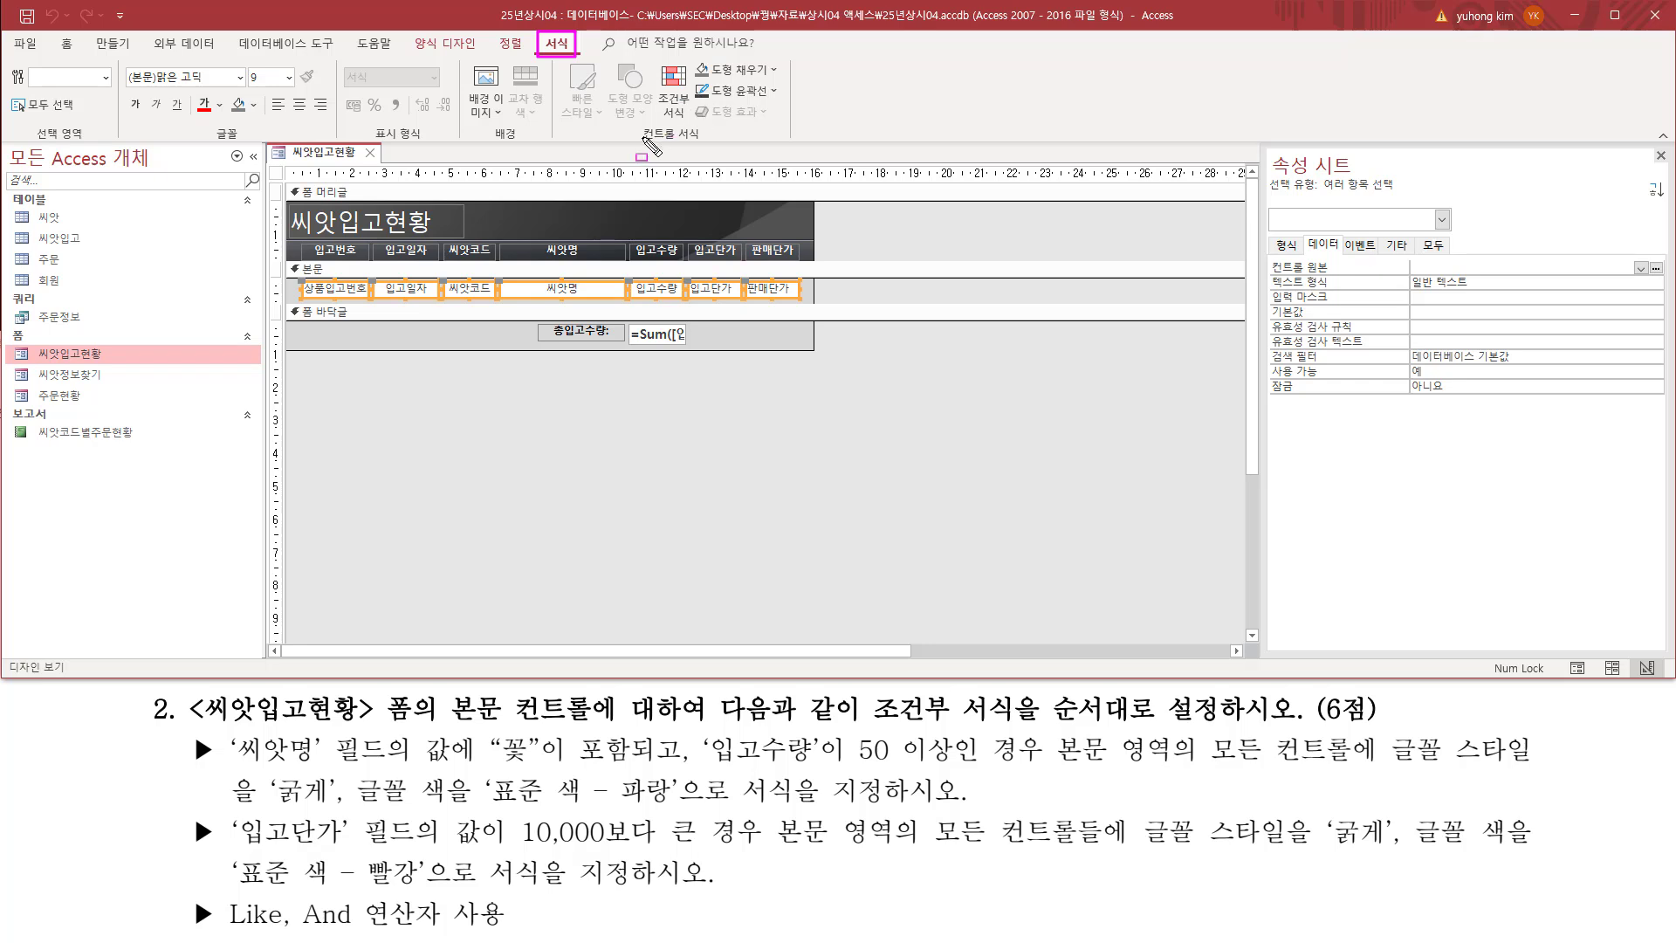
left_click_drag(638, 142, 720, 141)
left_click_drag(651, 59, 692, 128)
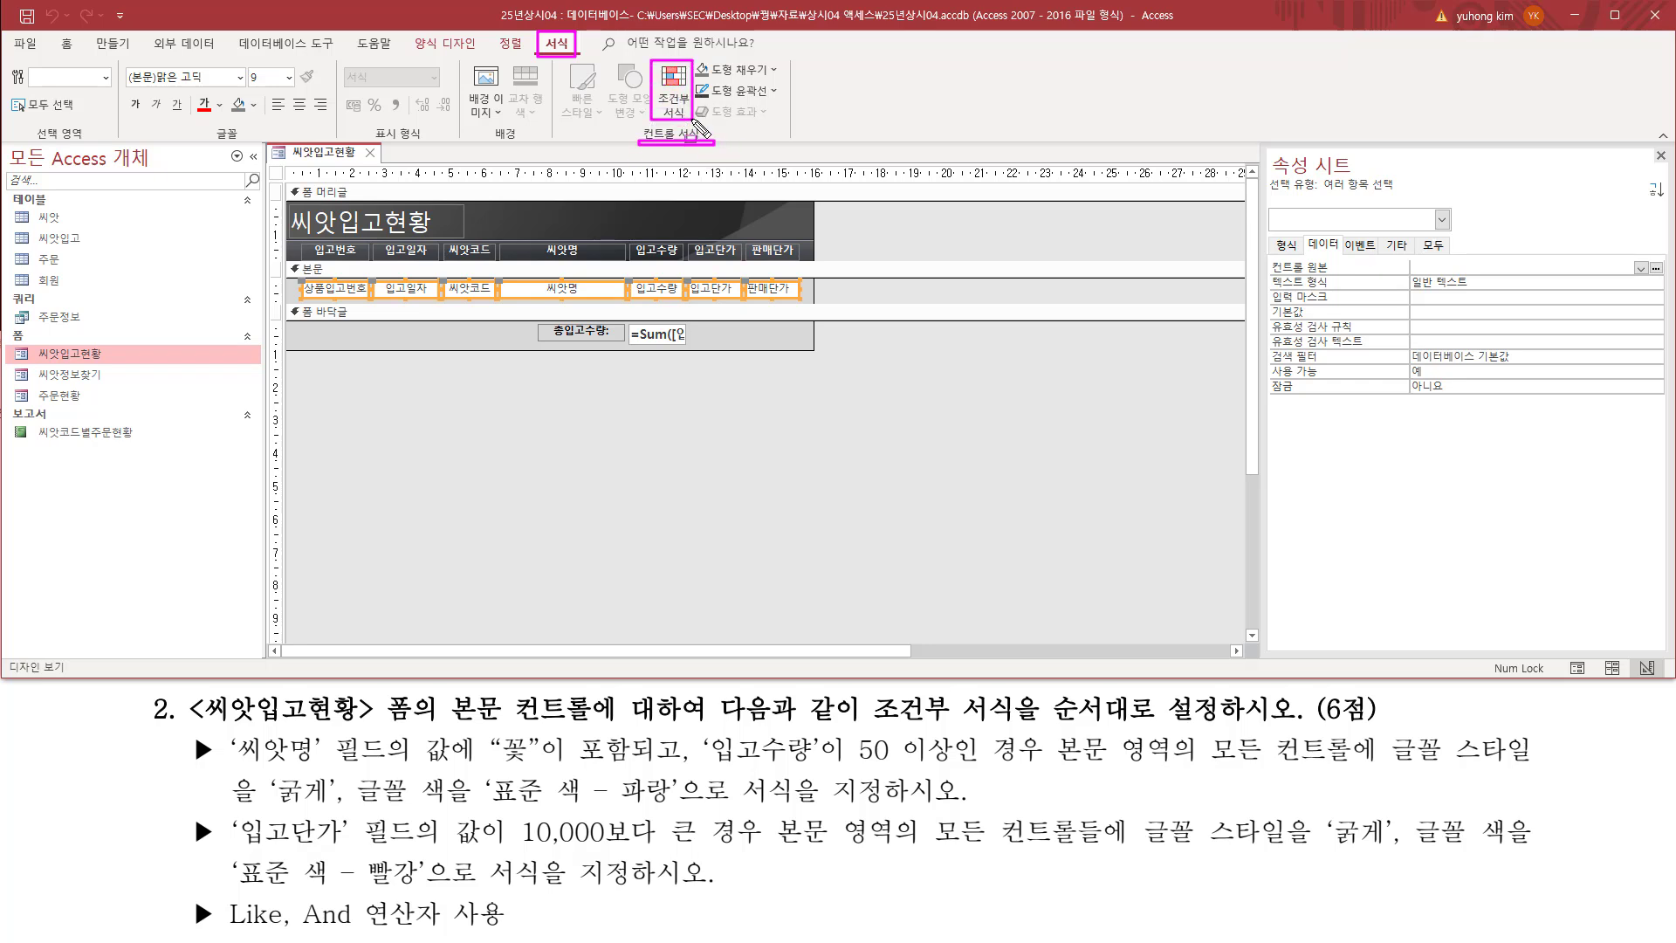
left_click(687, 91)
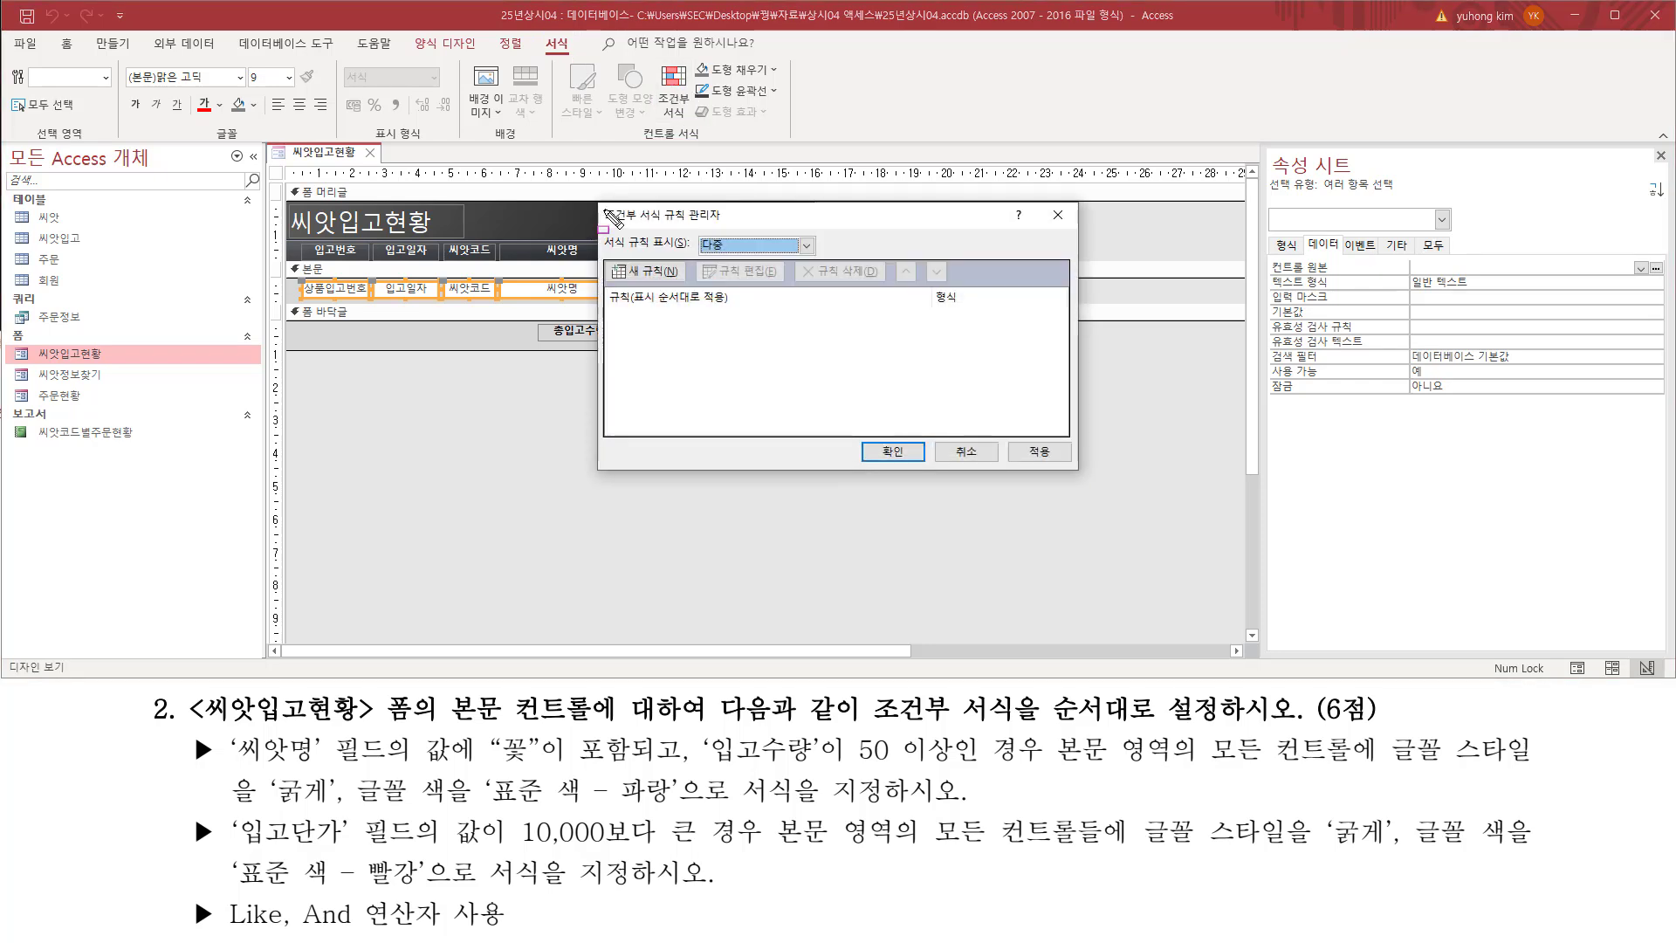
left_click_drag(601, 205, 726, 230)
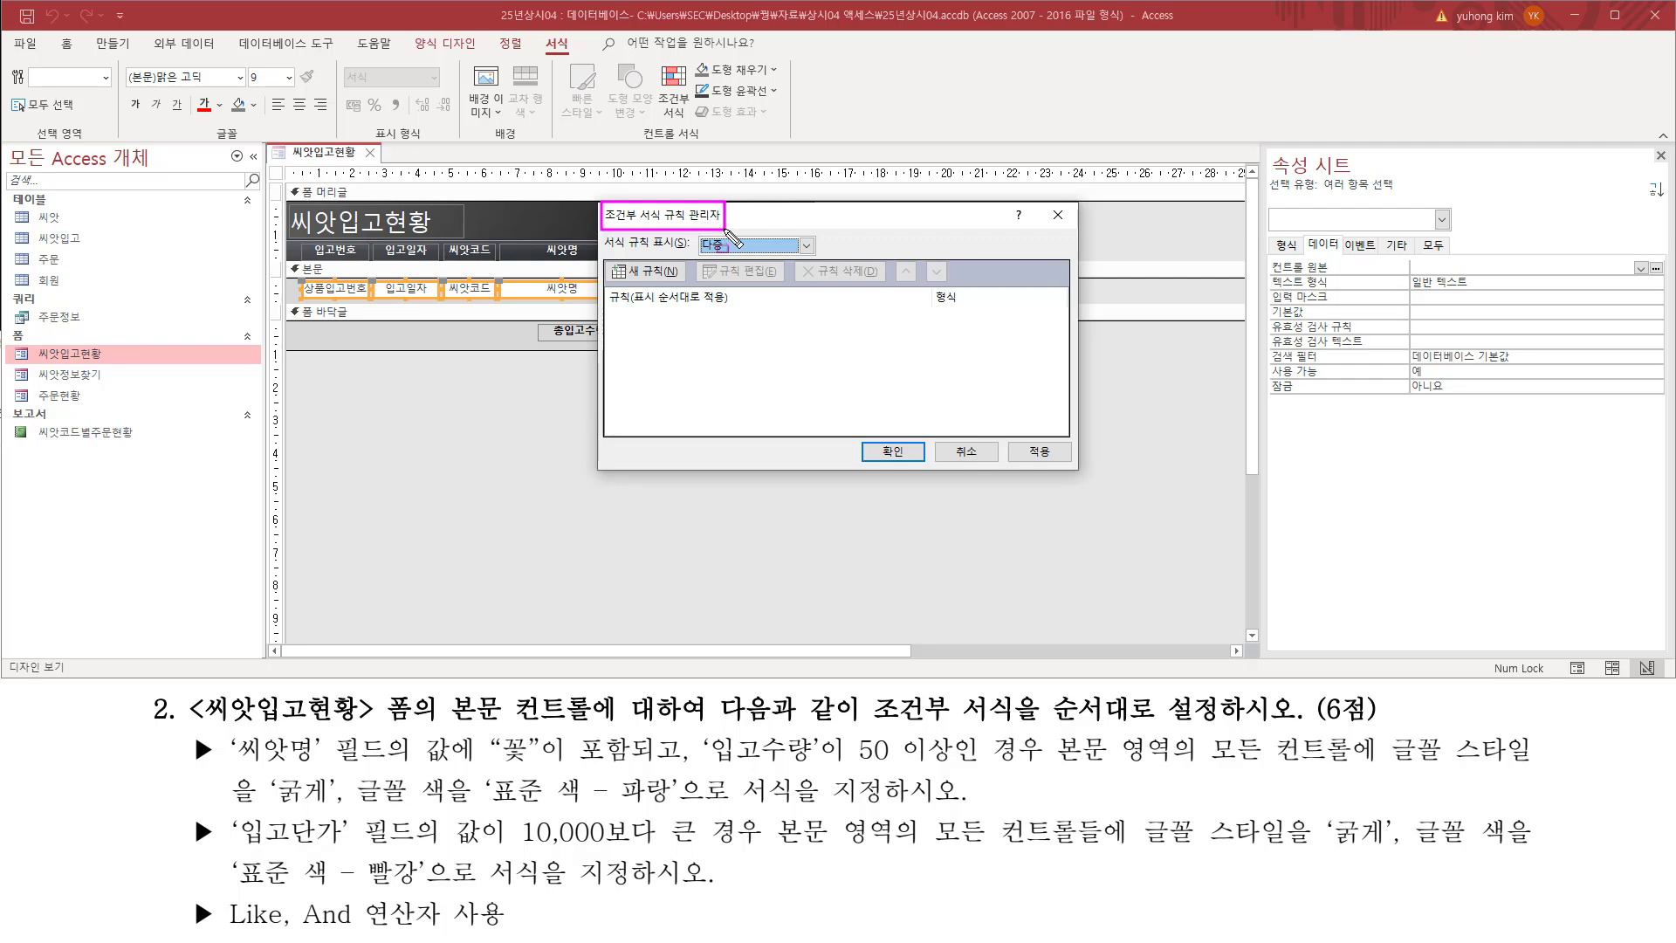
left_click_drag(600, 203, 1087, 482)
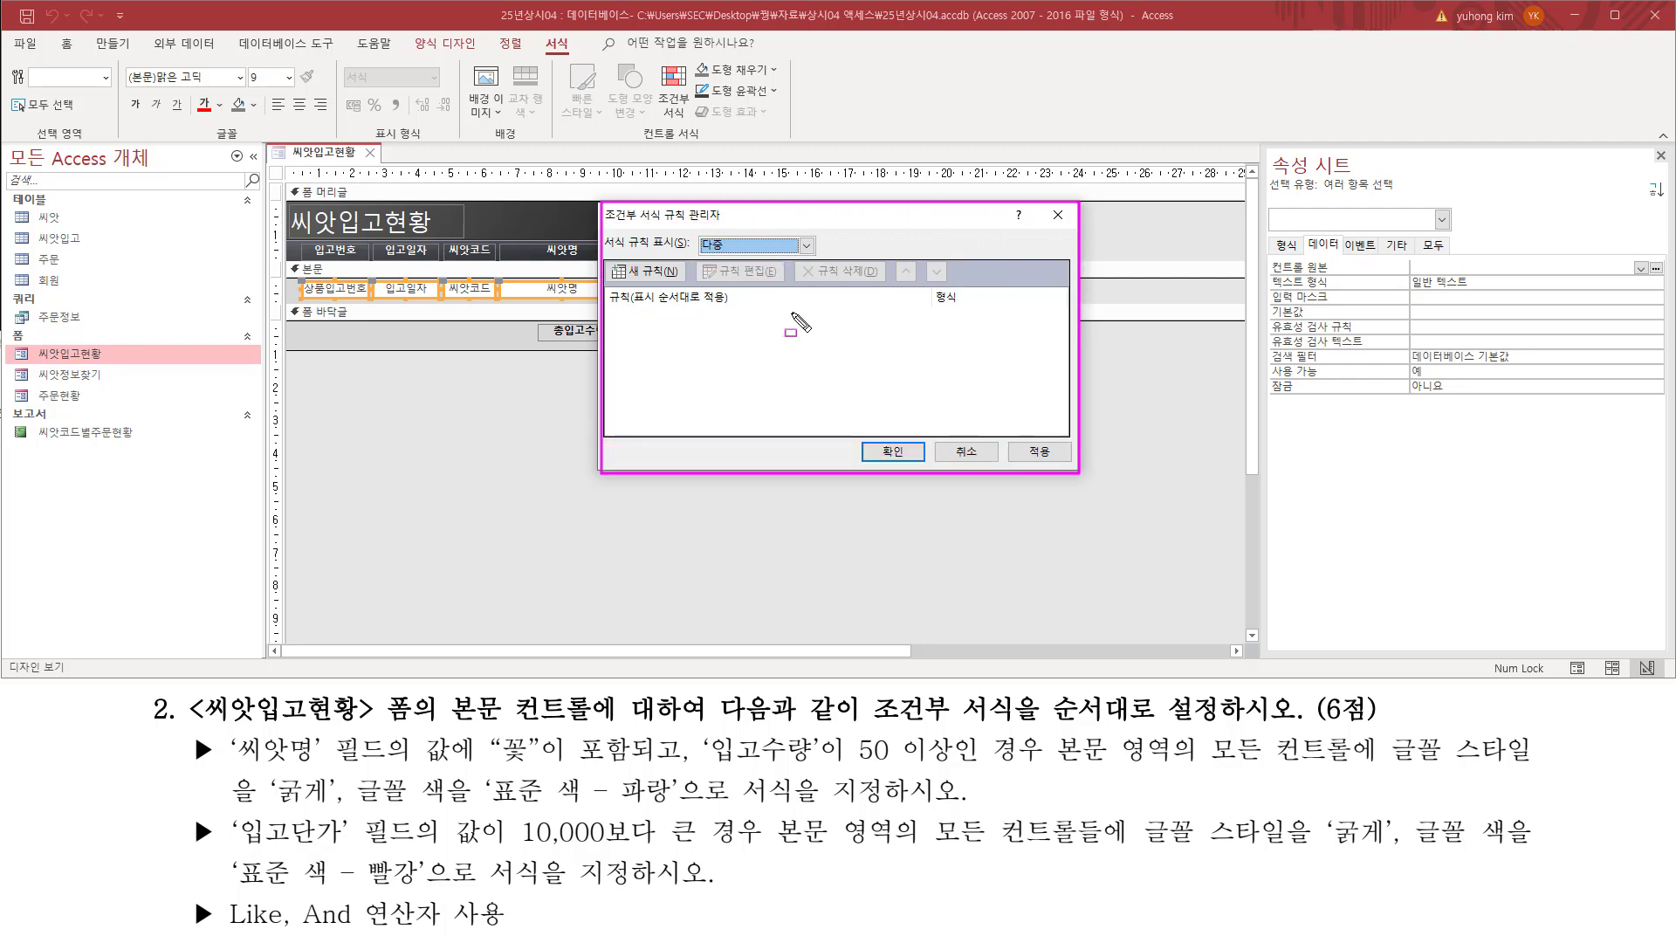
left_click_drag(614, 259, 672, 280)
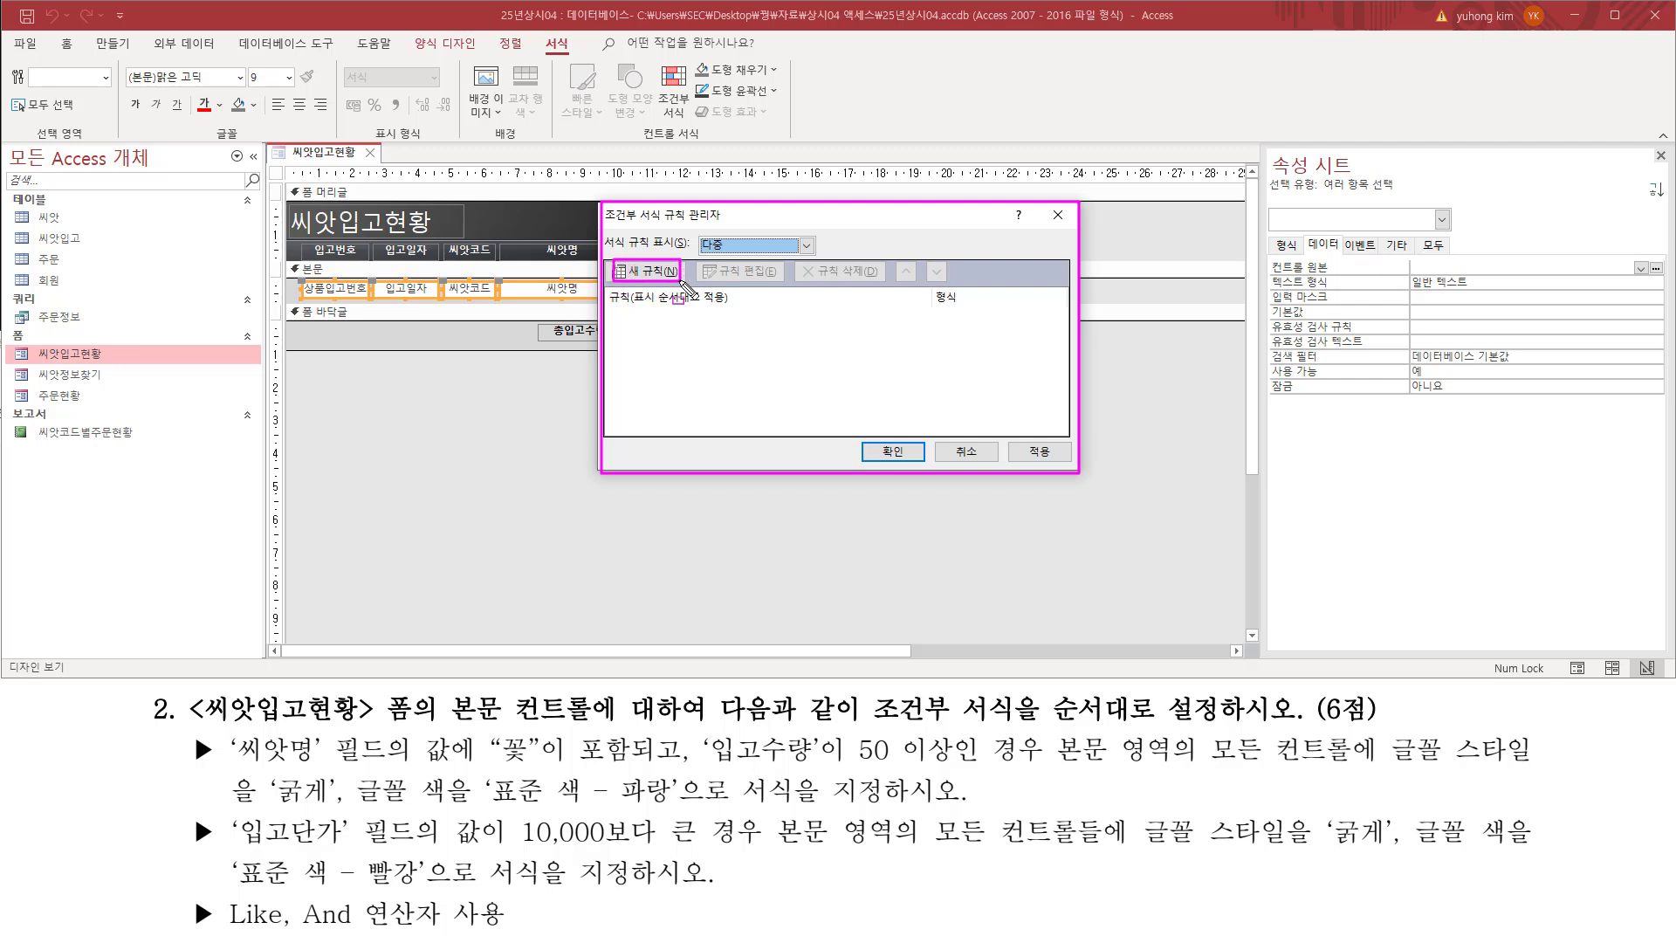
left_click(662, 272)
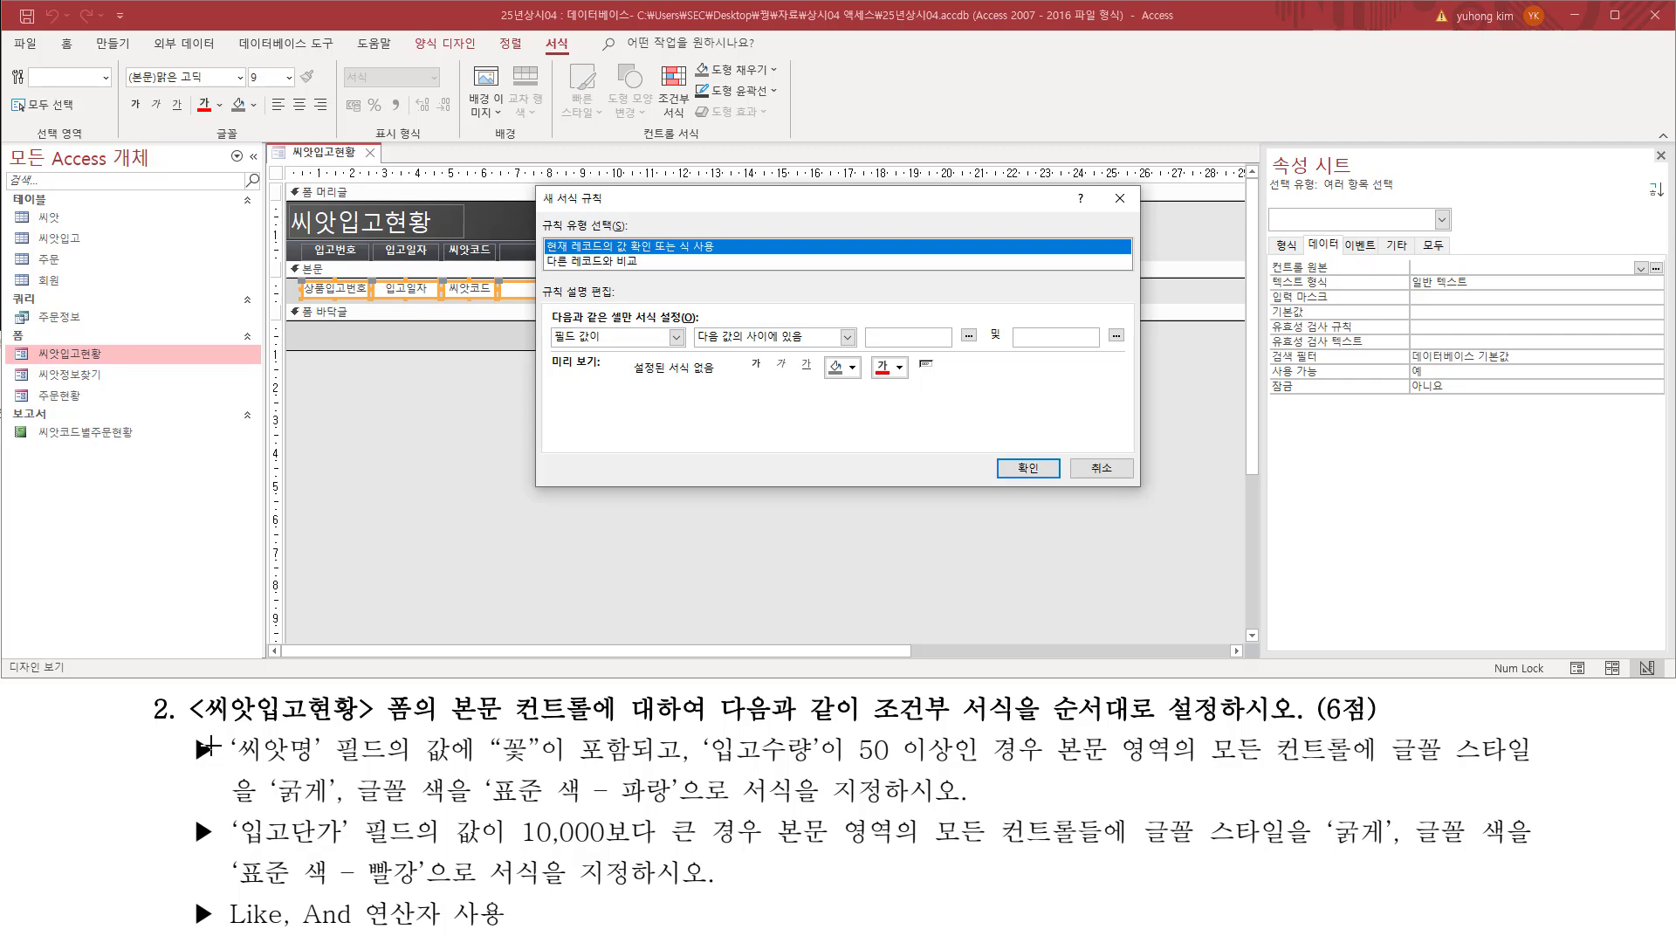
Step: Examine the first rule's conditions on the 씨앗명 and 입고수량 fields in the instructions and how they are combined
left_click_drag(243, 785, 253, 769)
left_click_drag(232, 730, 393, 770)
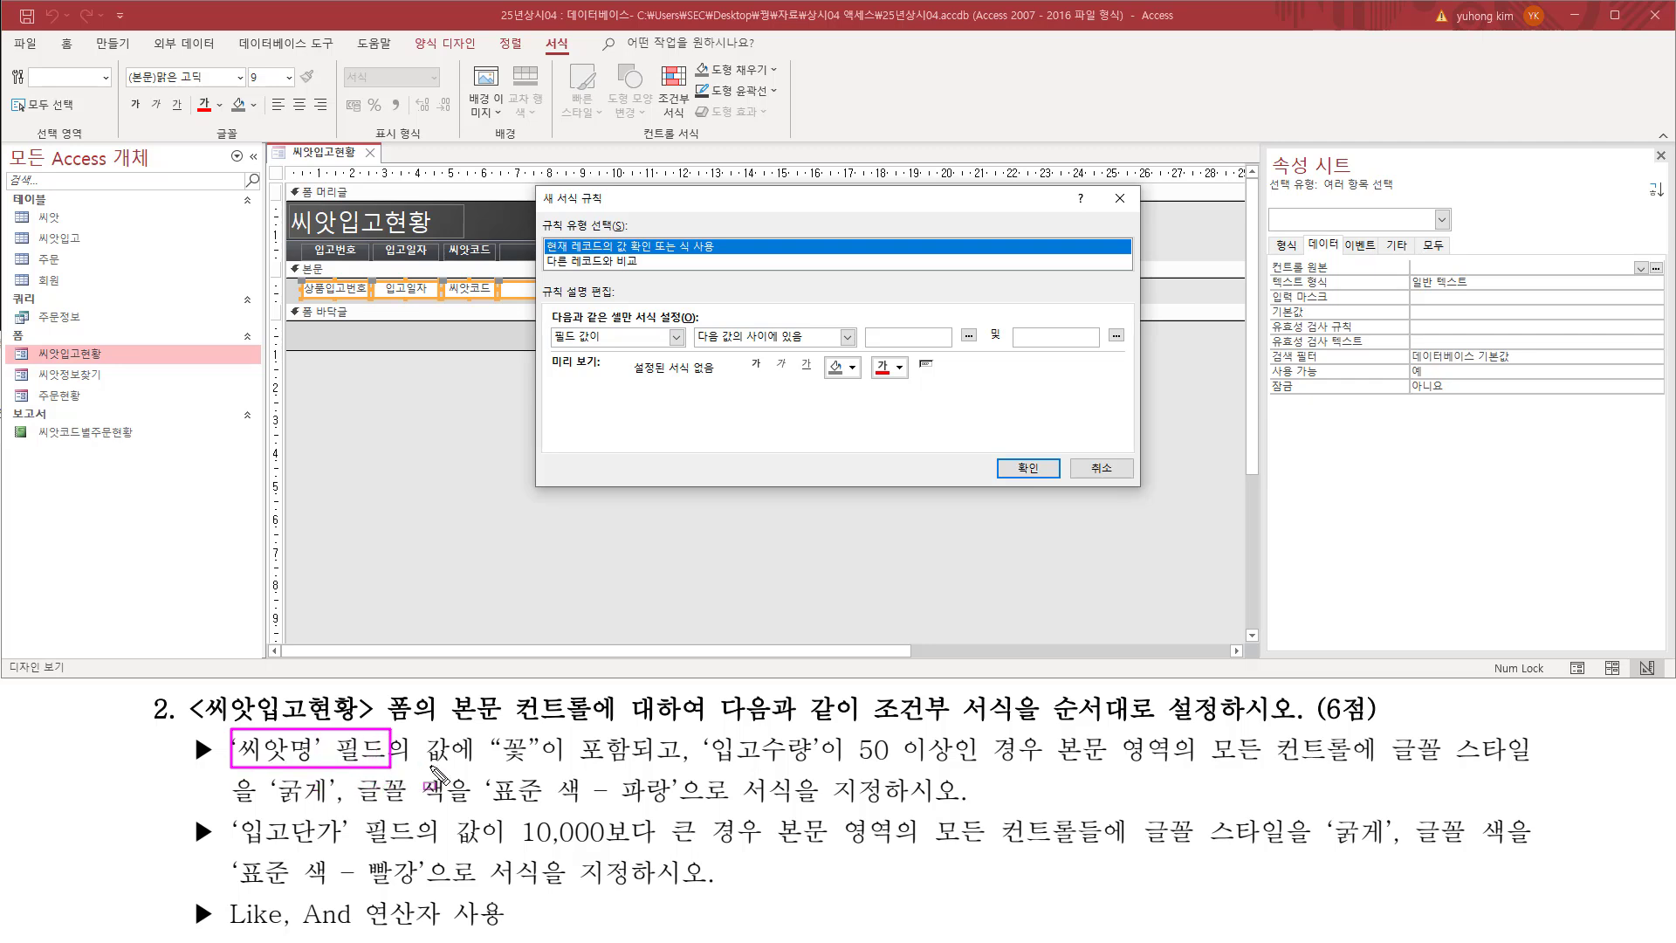
left_click_drag(421, 767, 622, 766)
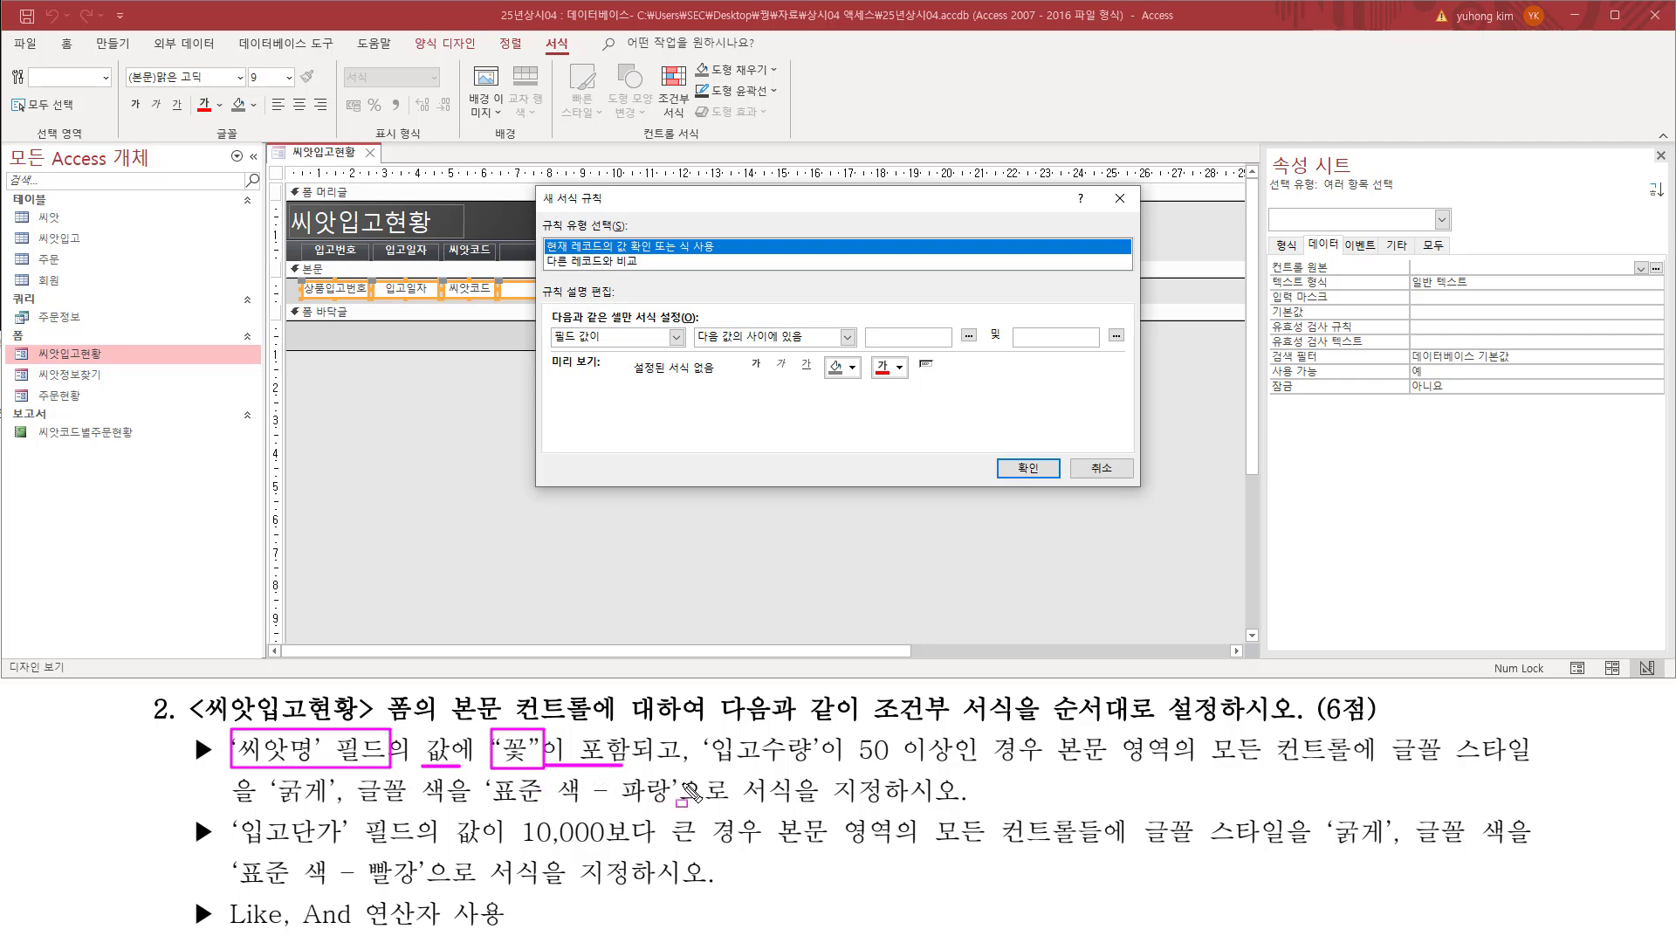
left_click_drag(701, 730, 822, 768)
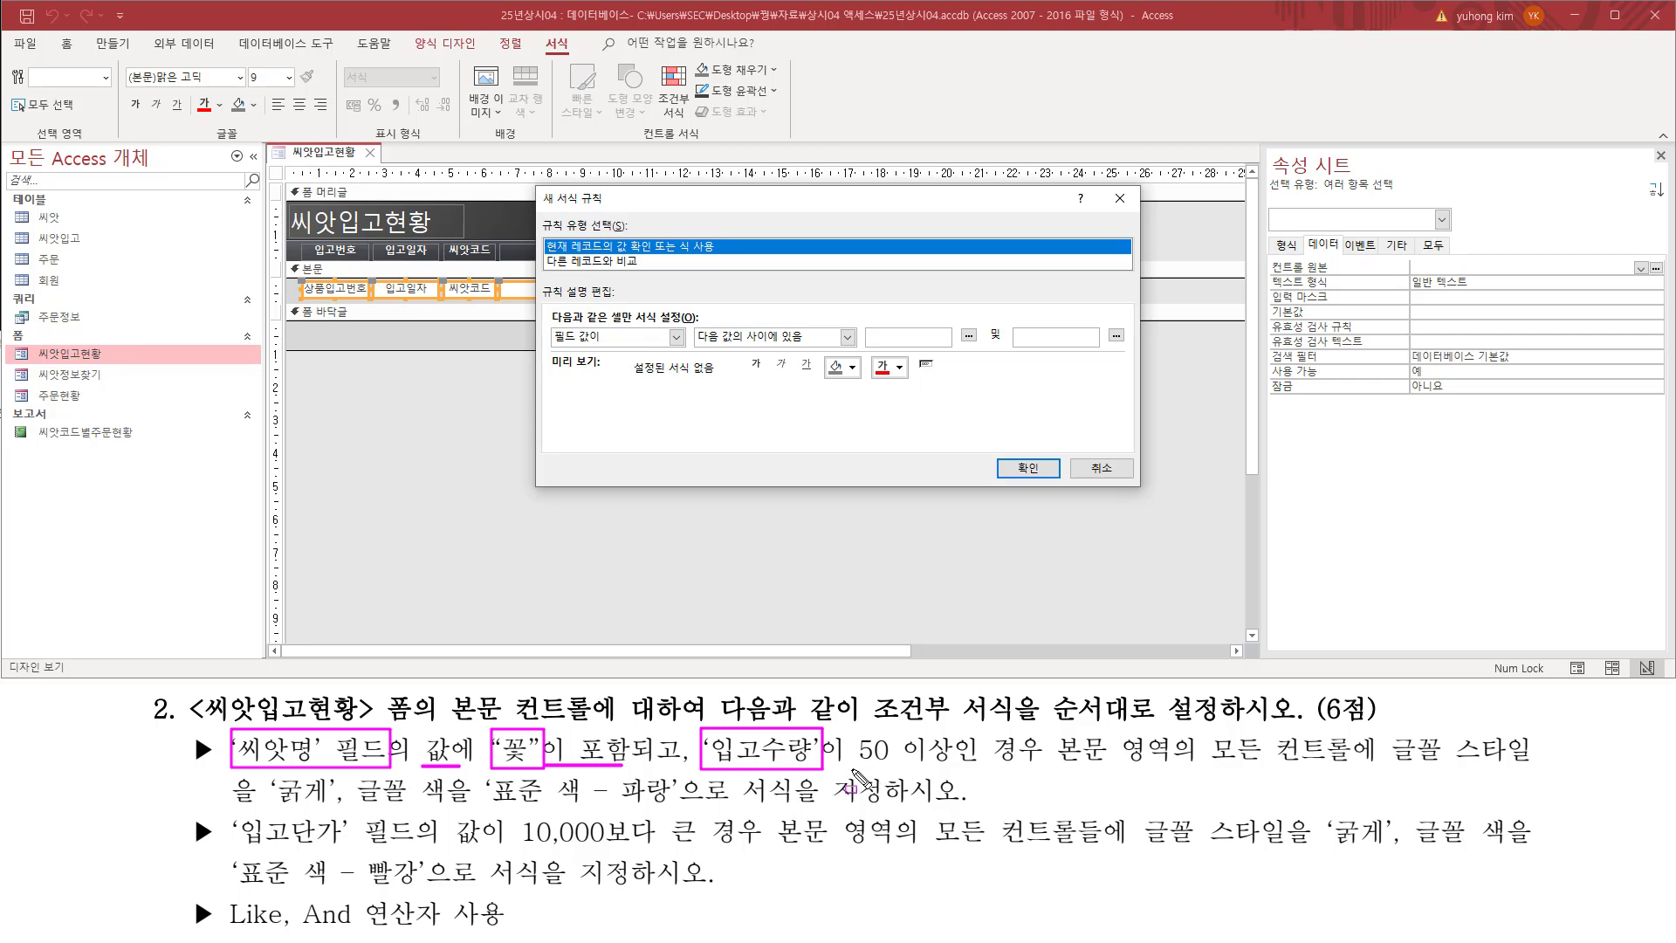
left_click_drag(847, 769, 960, 770)
mouse_move(631, 726)
left_mouse_down()
mouse_move(655, 775)
mouse_move(684, 783)
left_mouse_up()
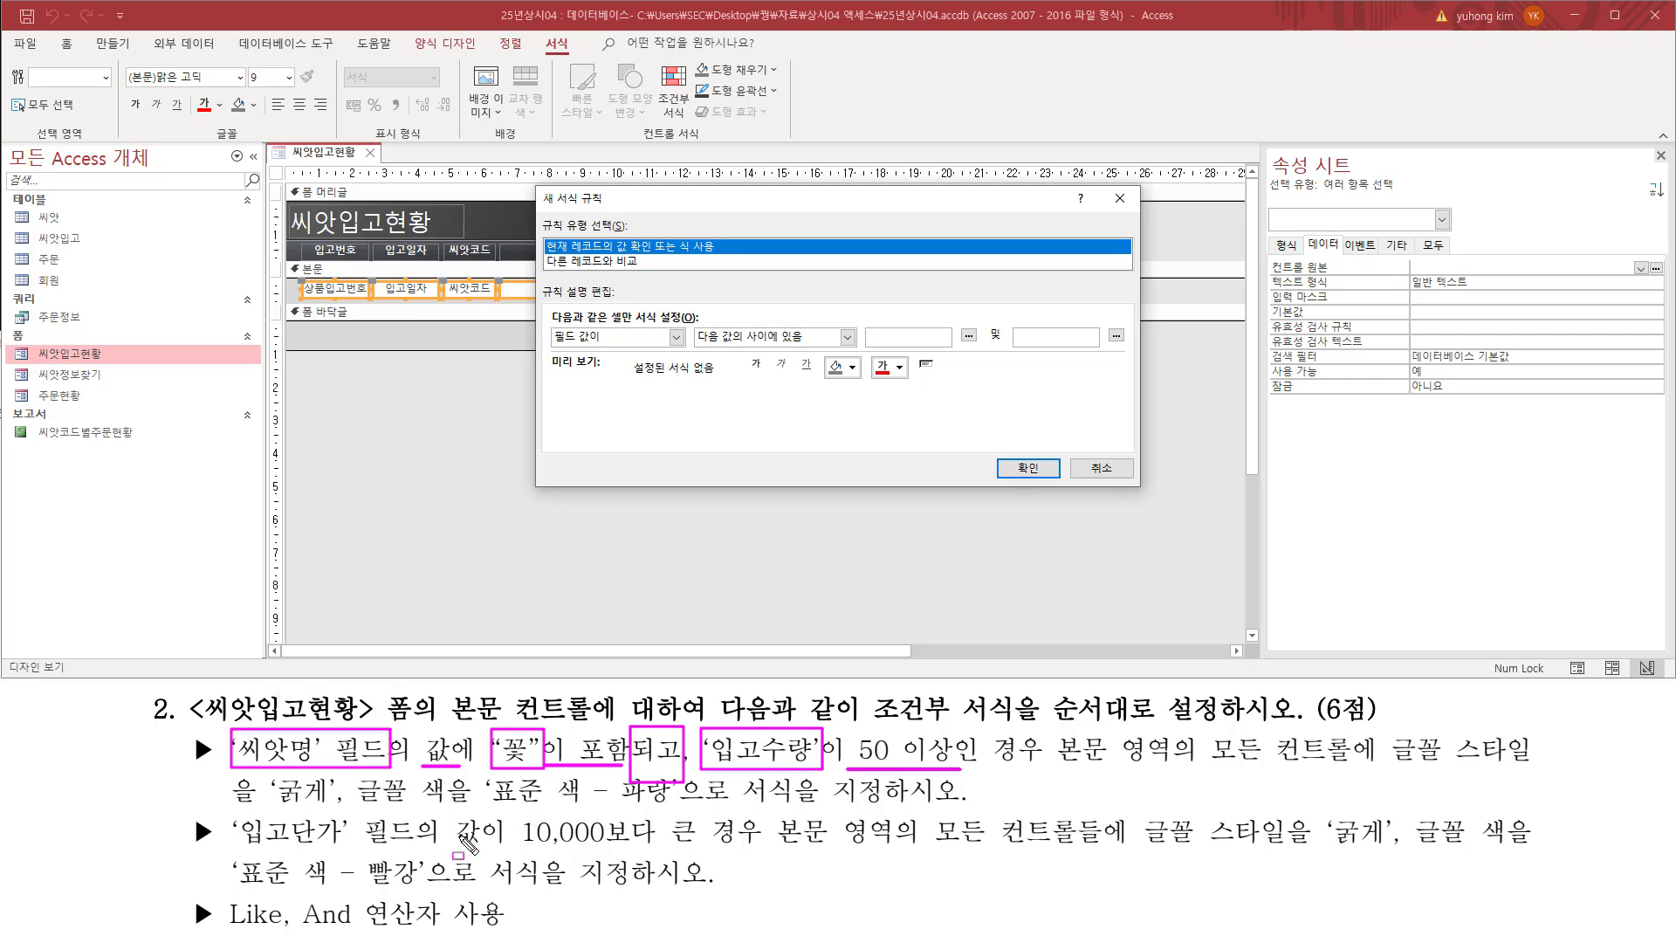
Step: Set the new formatting rule's condition type to 식이 (expression) for checking the current record
left_click_drag(299, 929, 460, 930)
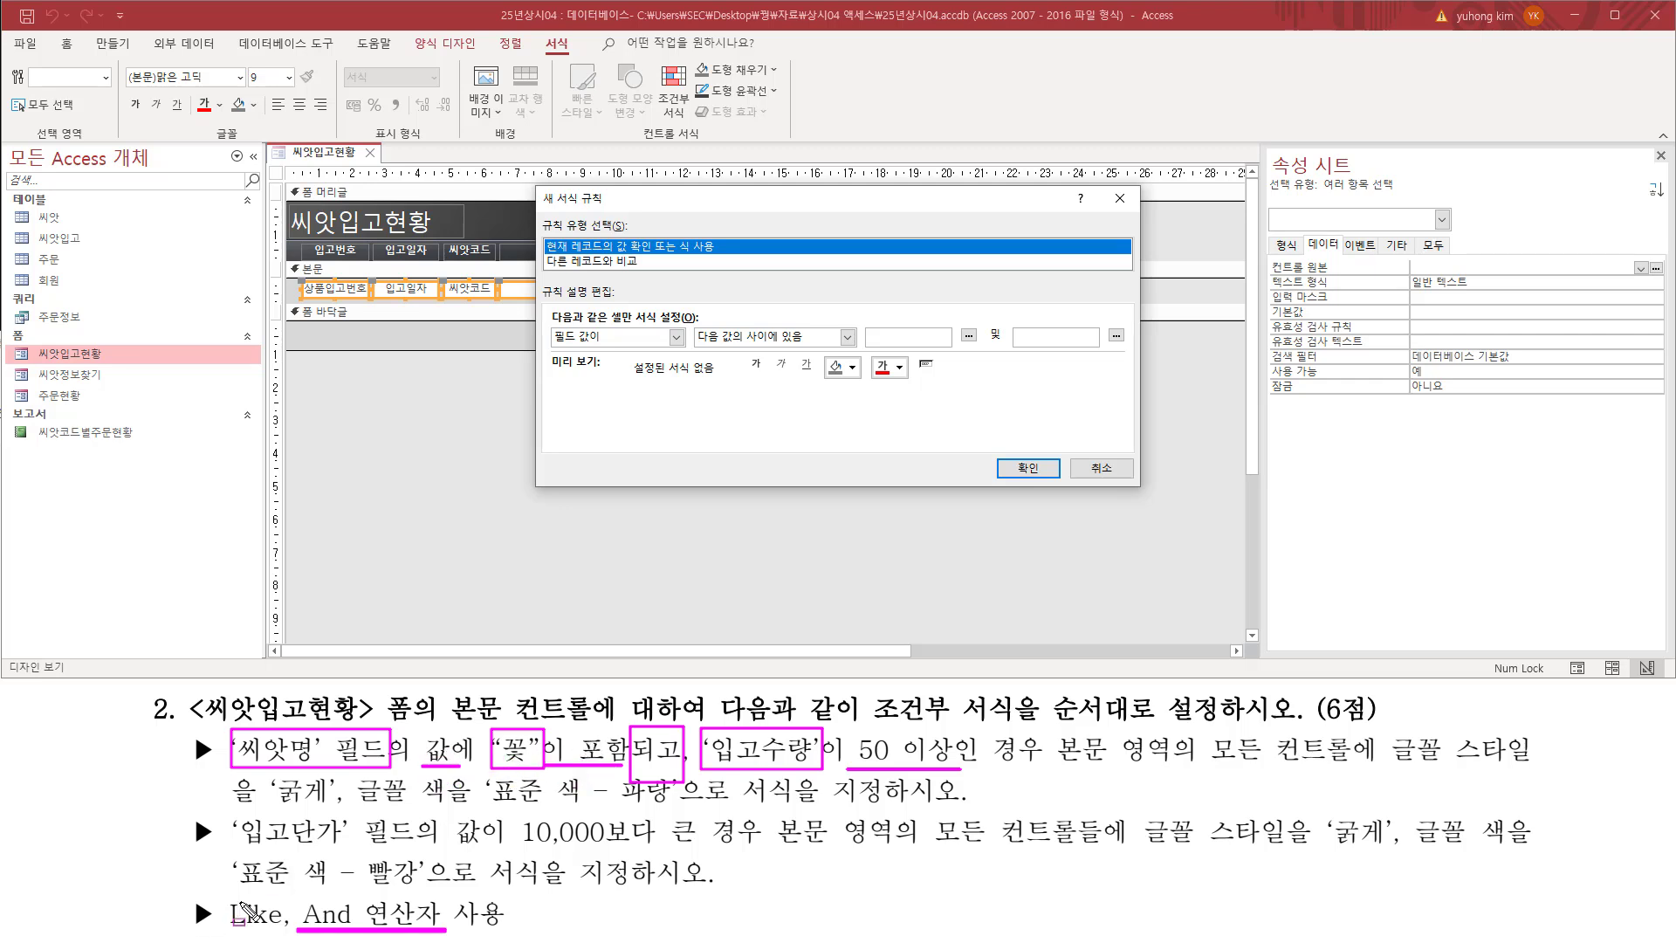
left_click_drag(223, 892, 294, 932)
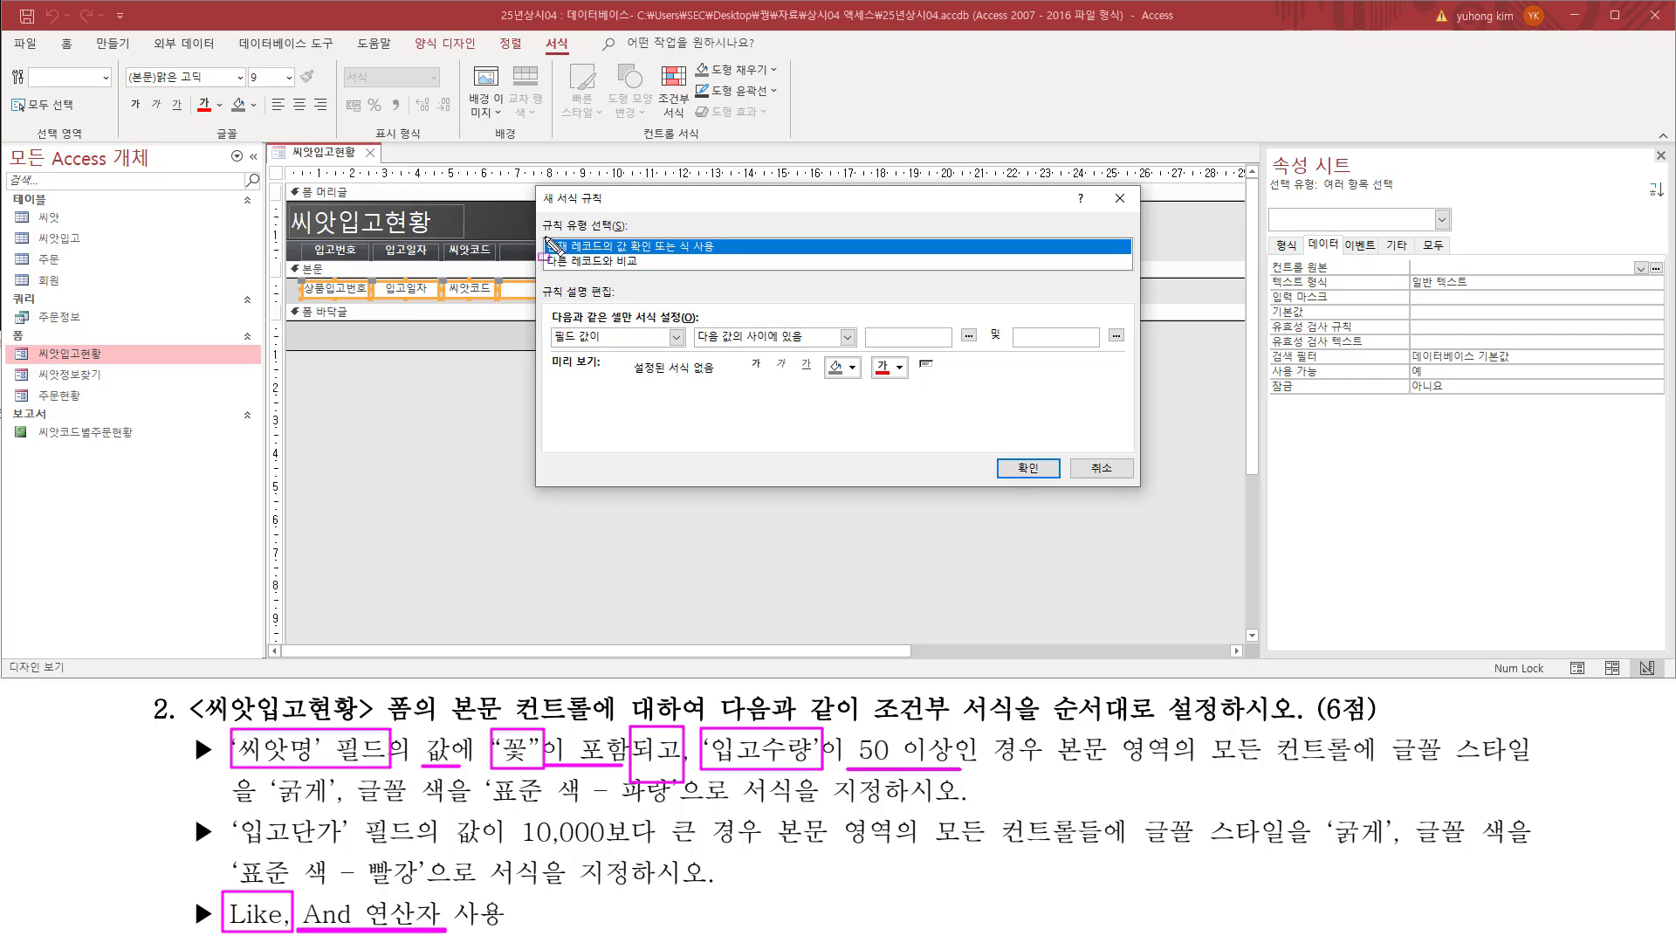
left_click_drag(544, 238, 724, 257)
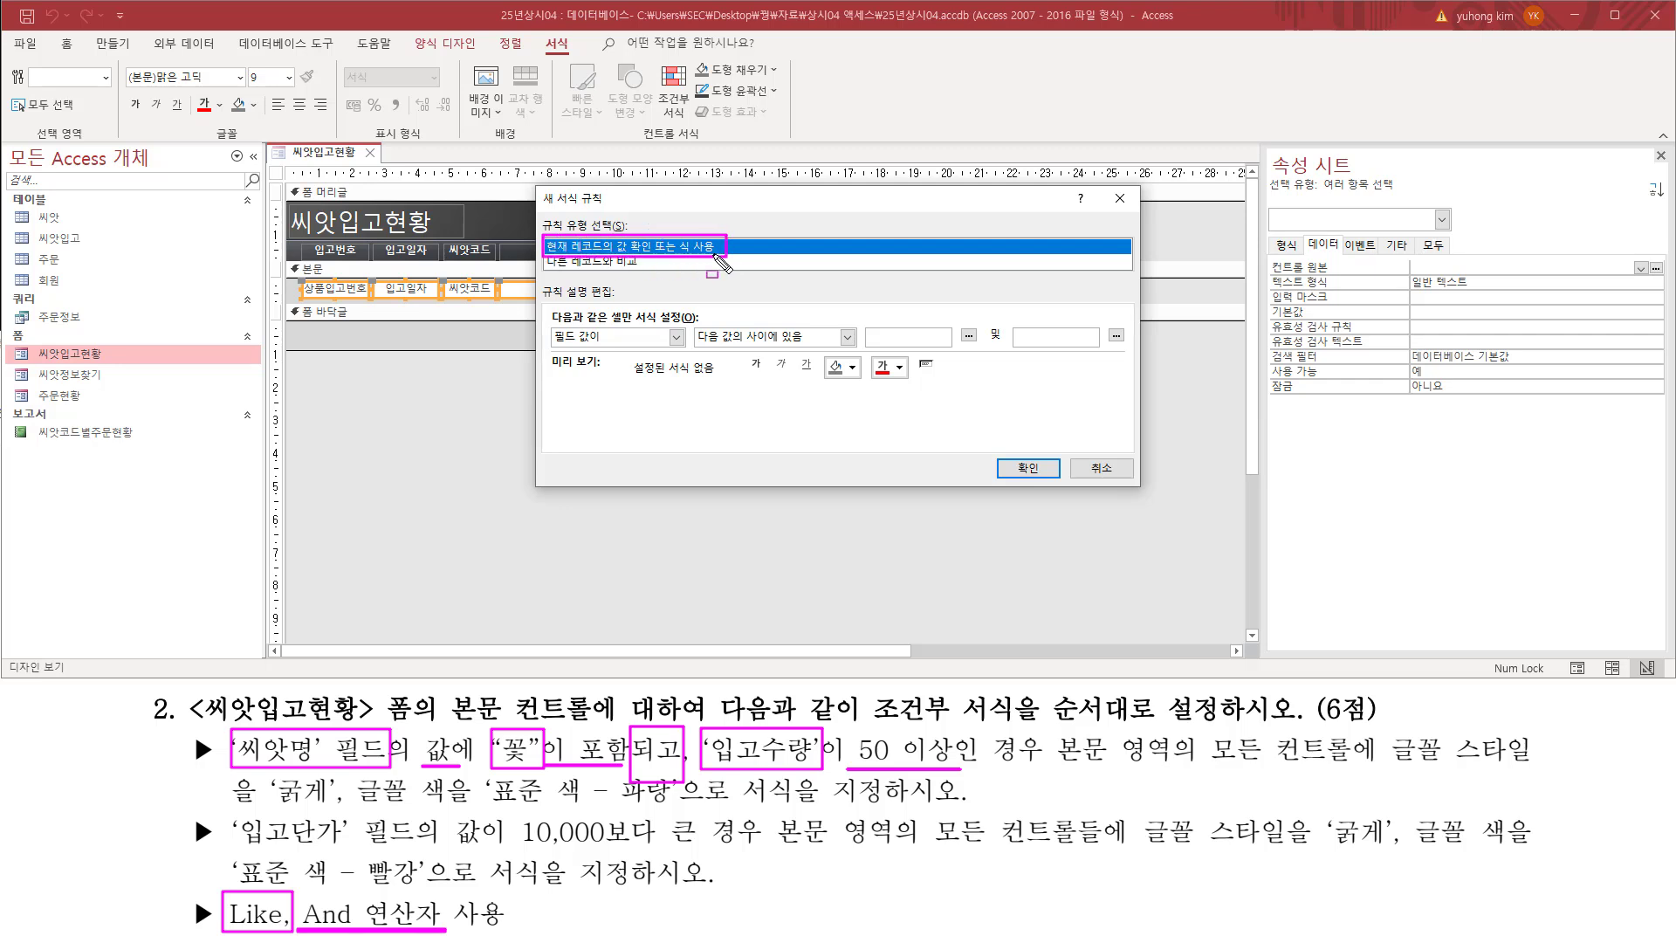
key("Escape")
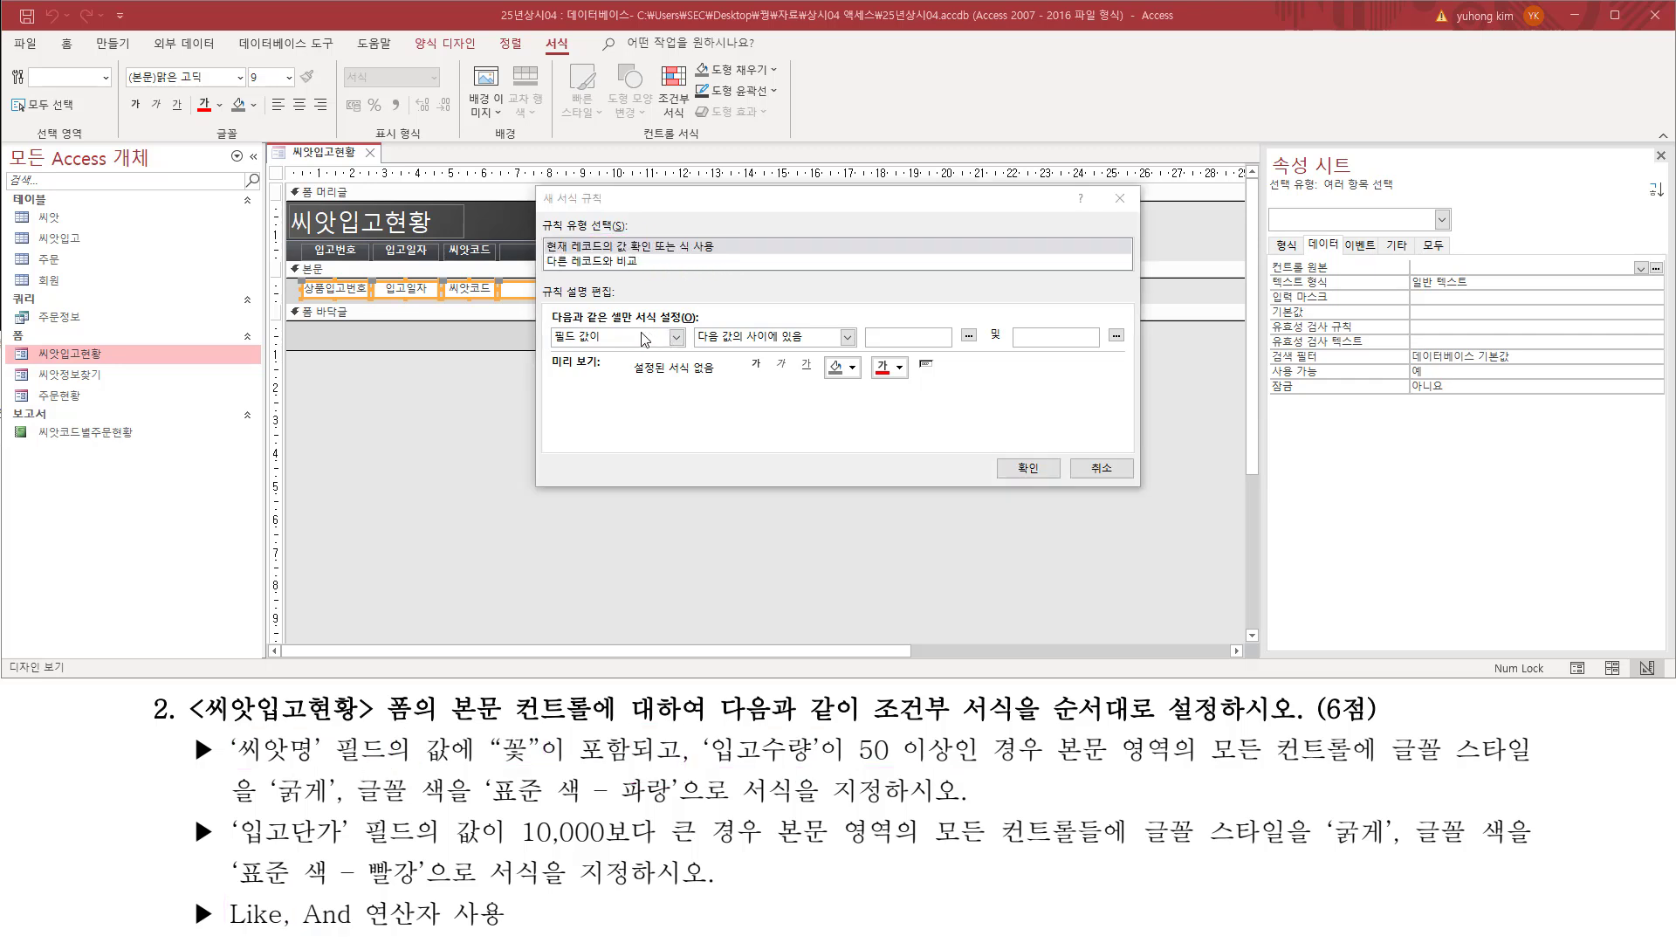
left_click(575, 340)
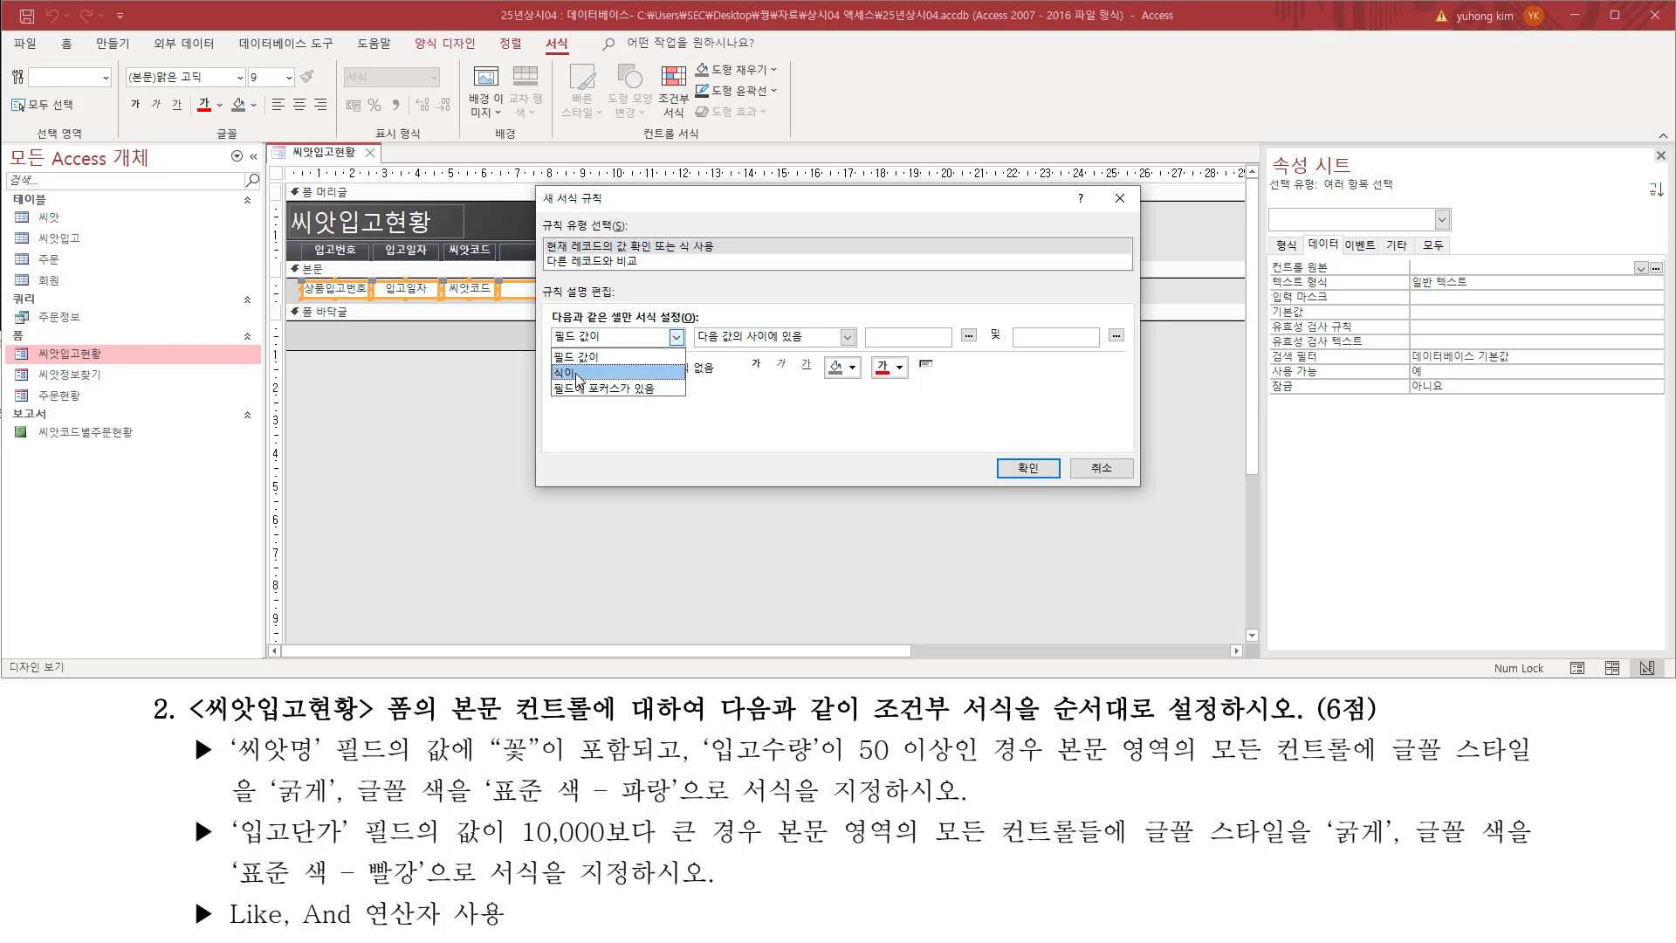
left_click(577, 378)
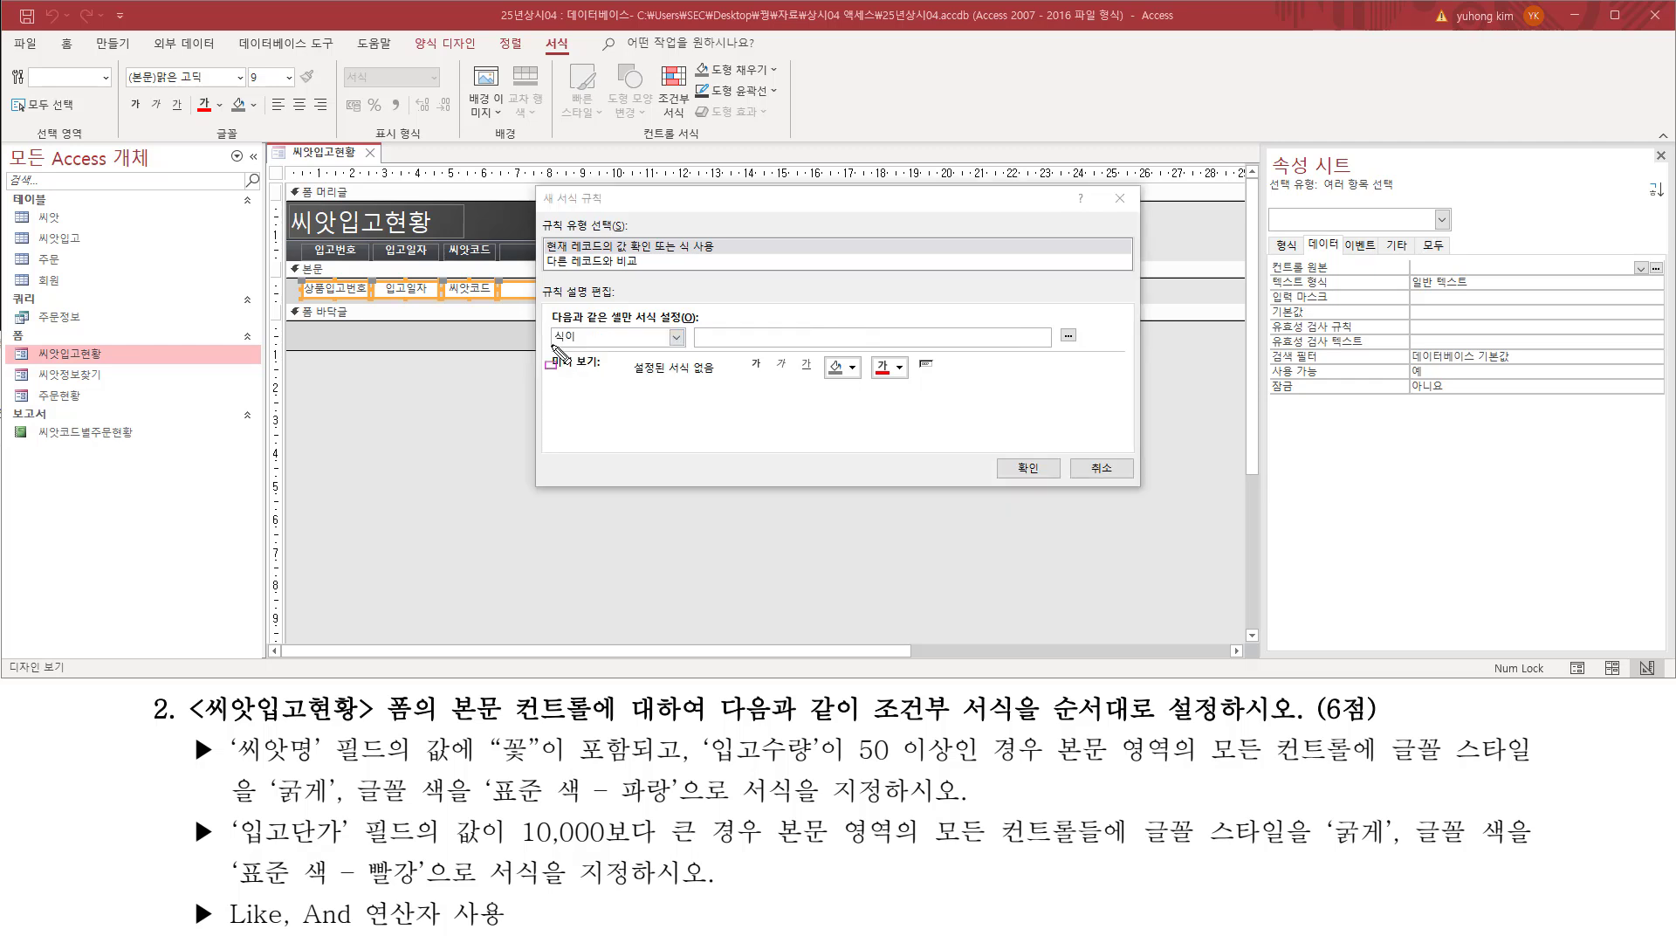
left_click_drag(552, 346, 587, 346)
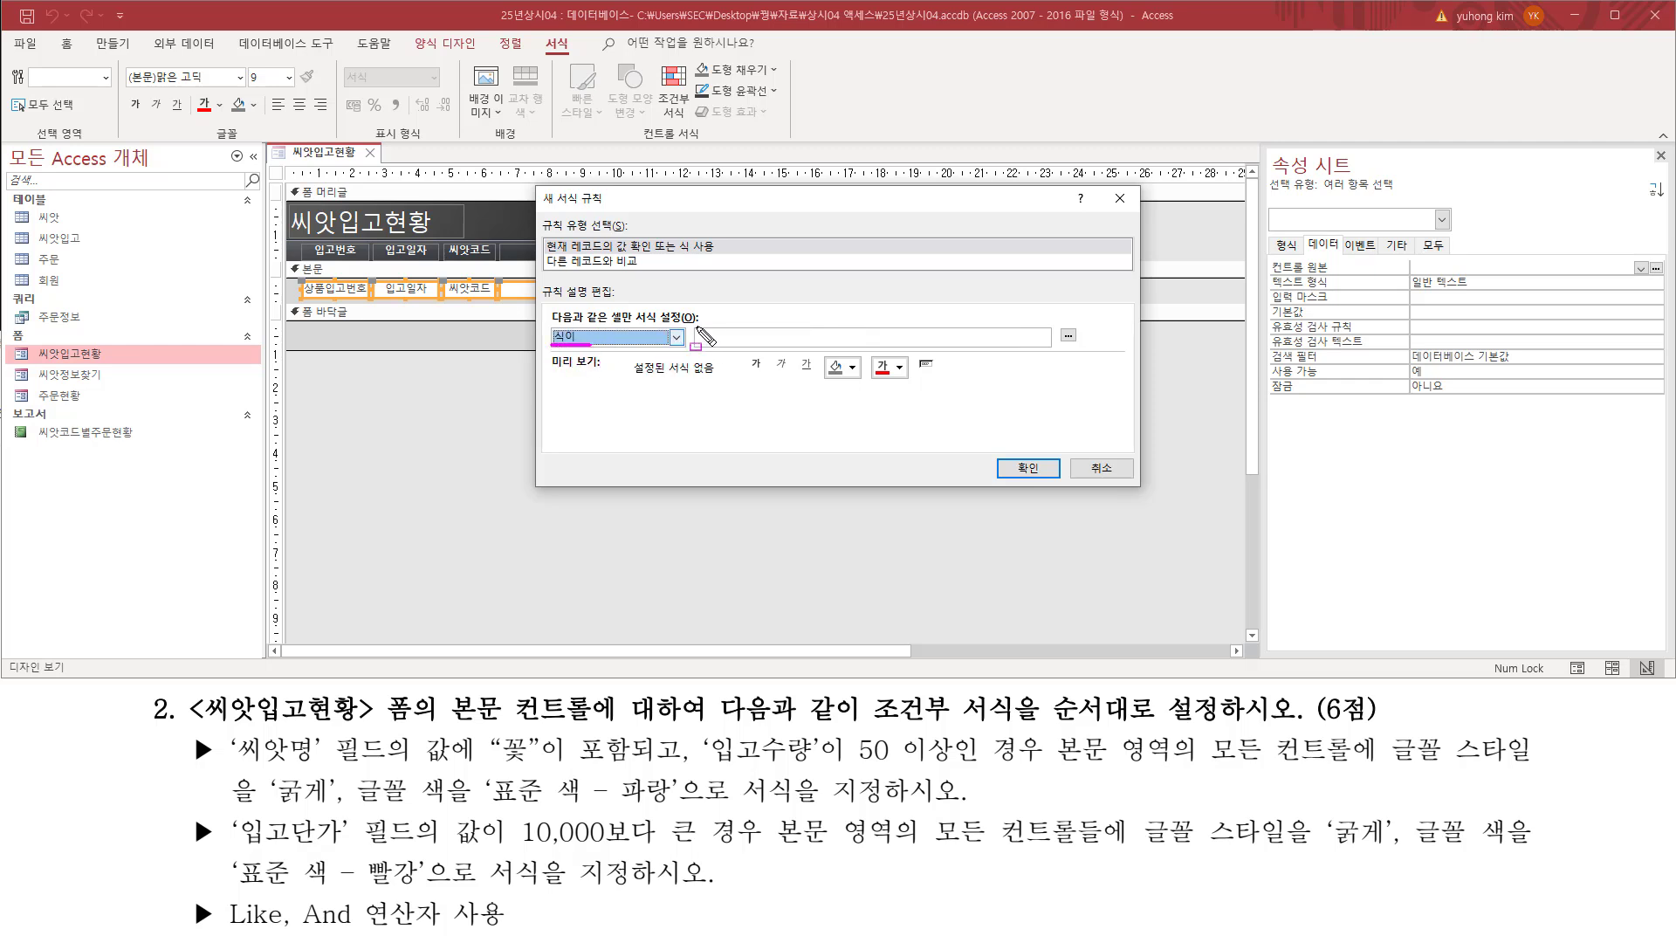
left_click_drag(695, 326, 1063, 351)
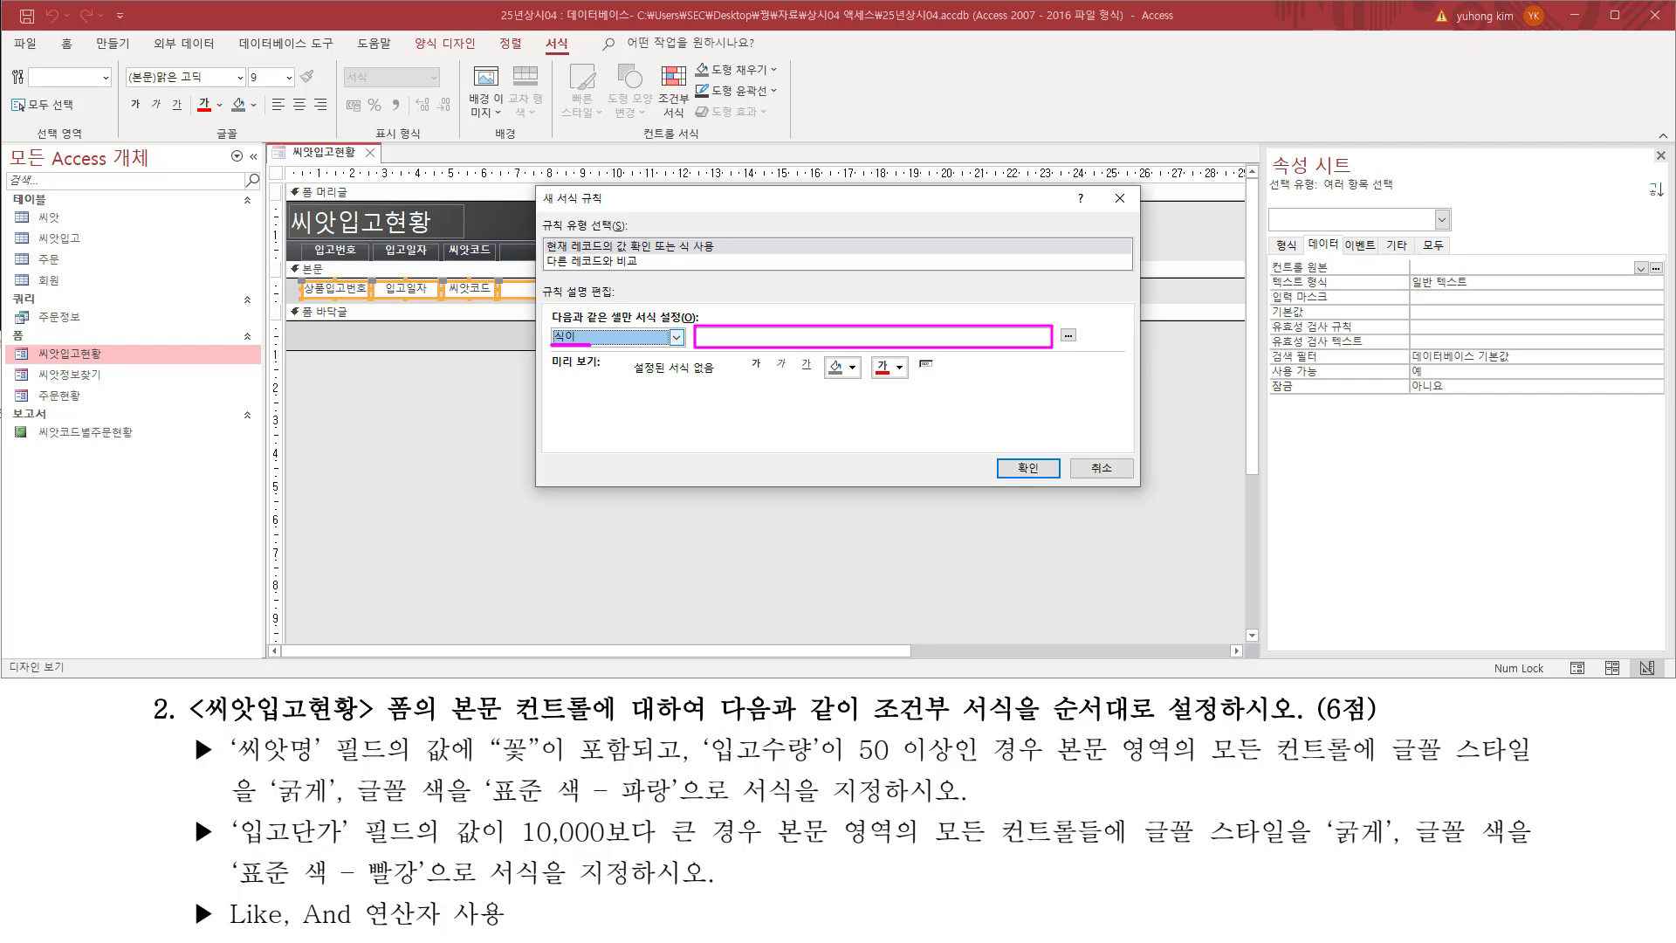
key("Escape")
Step: Draft the condition [씨앗명]="꽃" for the seed name in the on-screen memo note
mouse_move(225, 728)
left_mouse_down()
mouse_move(255, 758)
mouse_move(440, 791)
mouse_move(385, 769)
left_mouse_up()
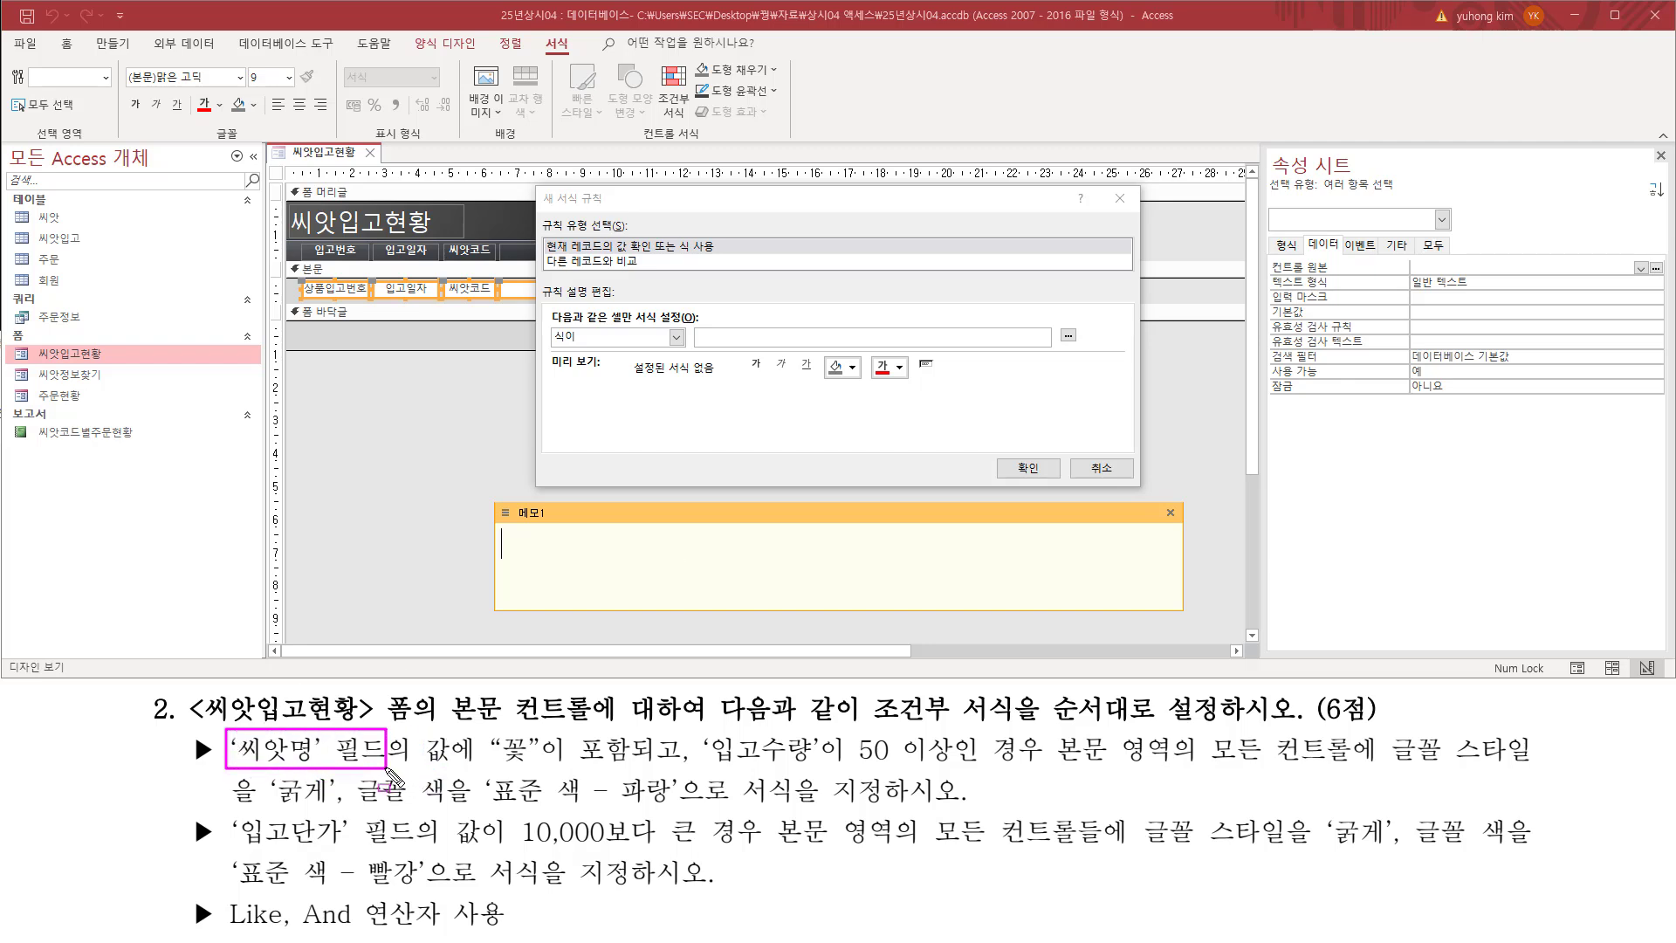
key("Escape")
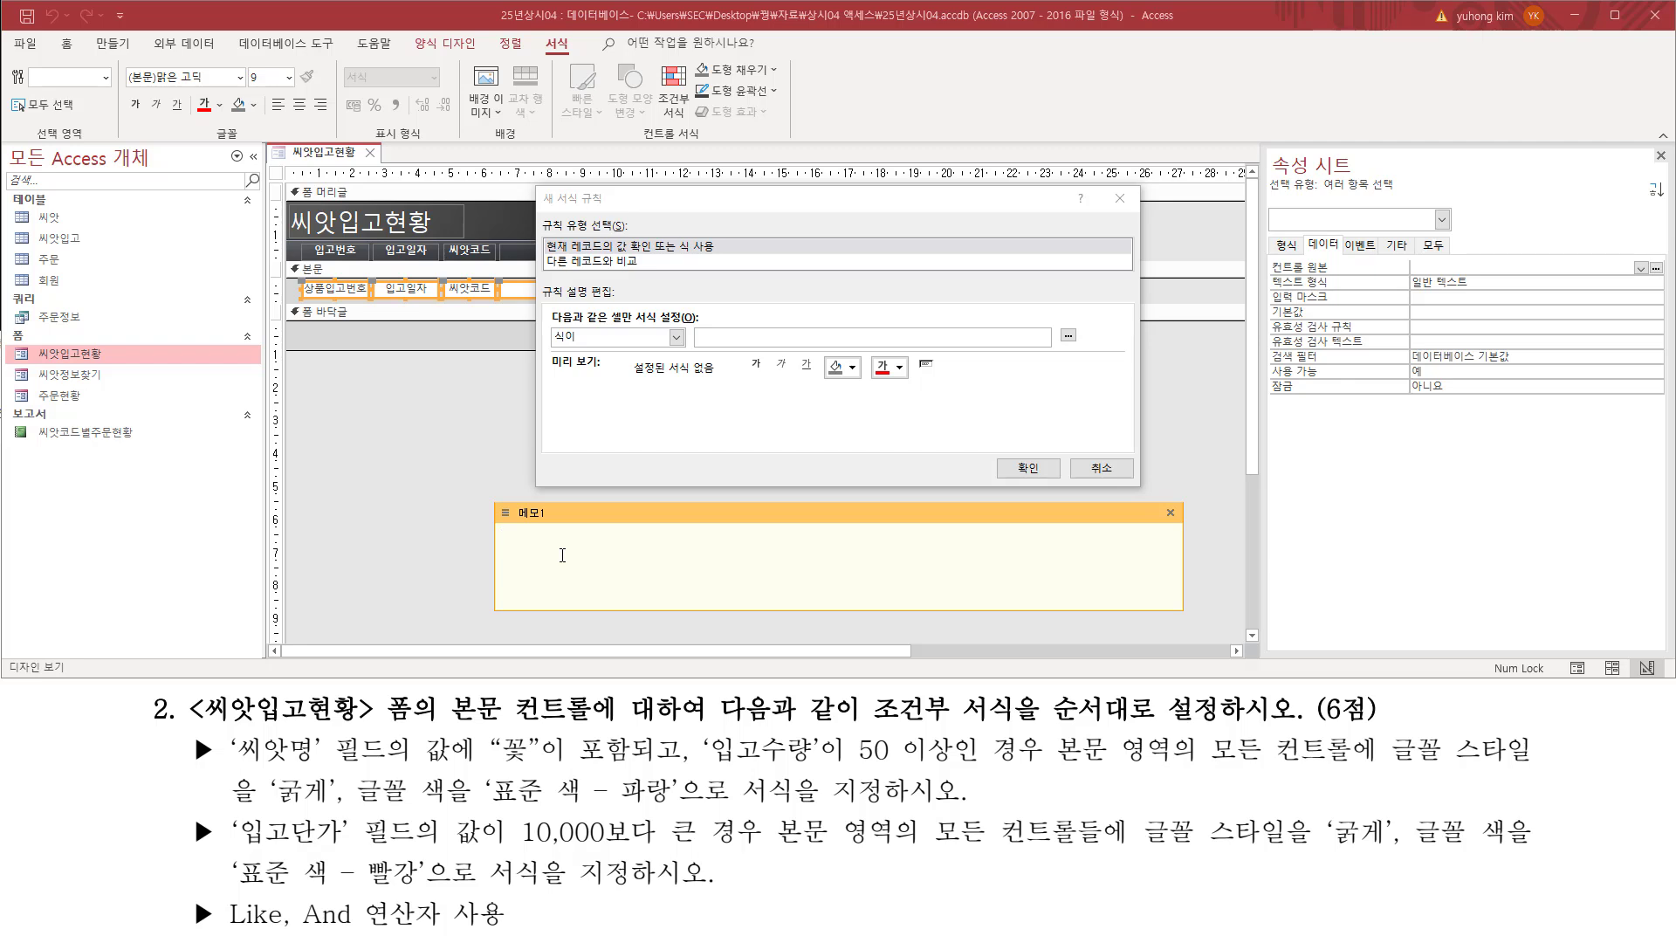
type("[씨앗명")
type("]=\"꼬")
type("\"꽃\"")
left_click_drag(618, 559, 650, 560)
left_click_drag(495, 769, 639, 770)
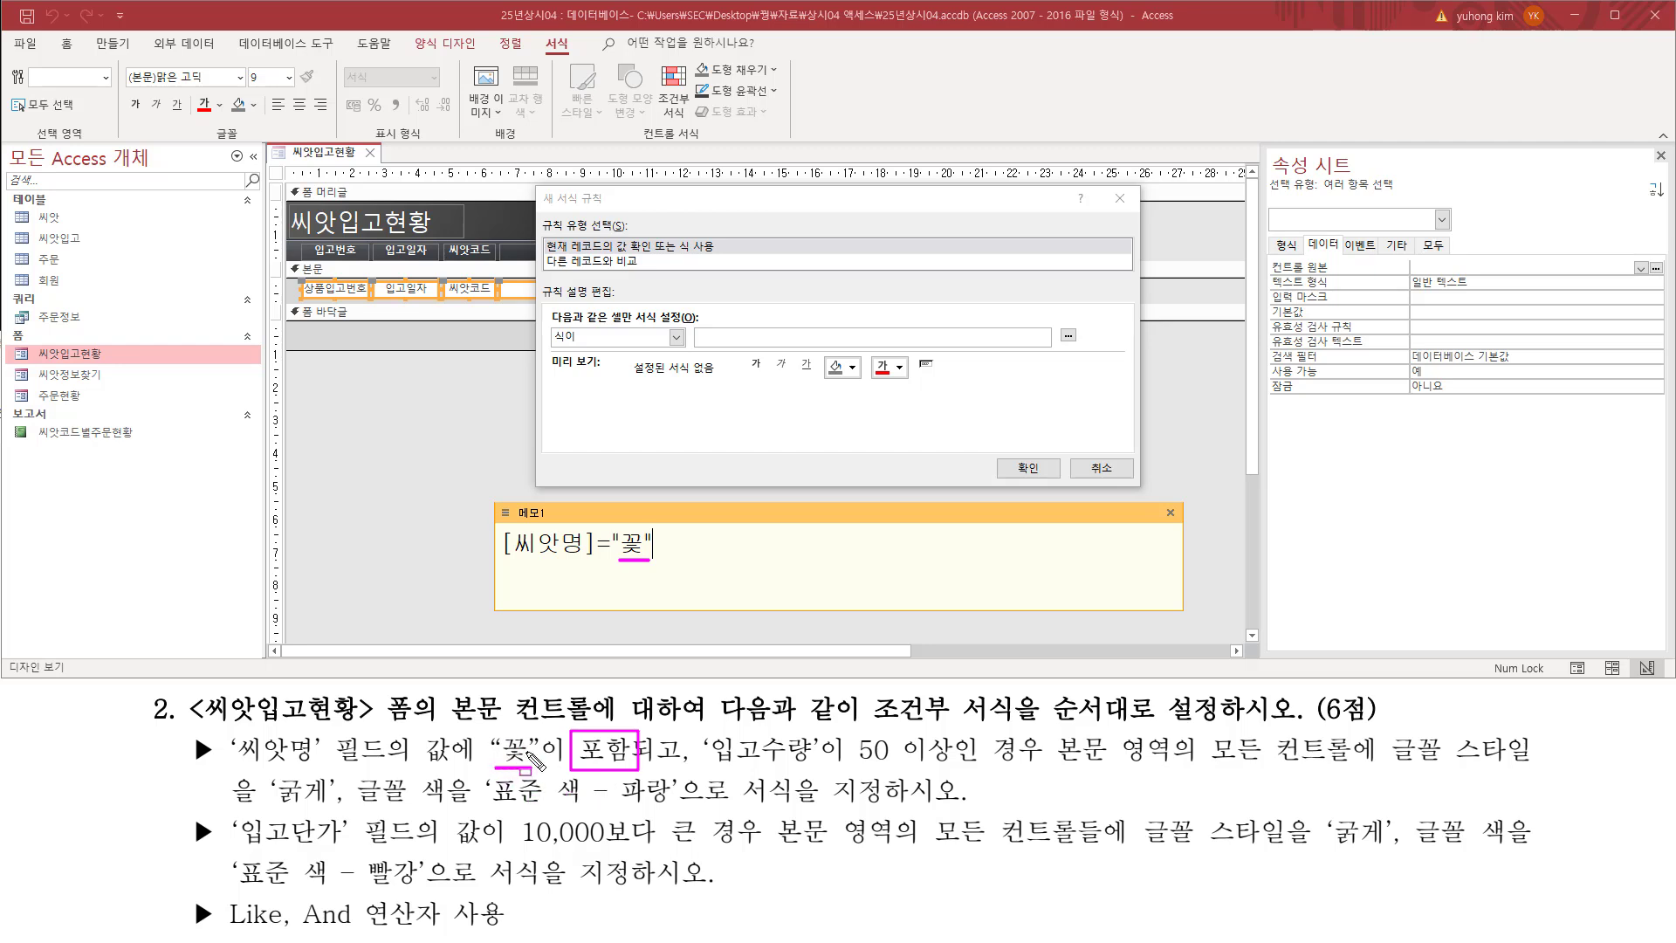
key("Escape")
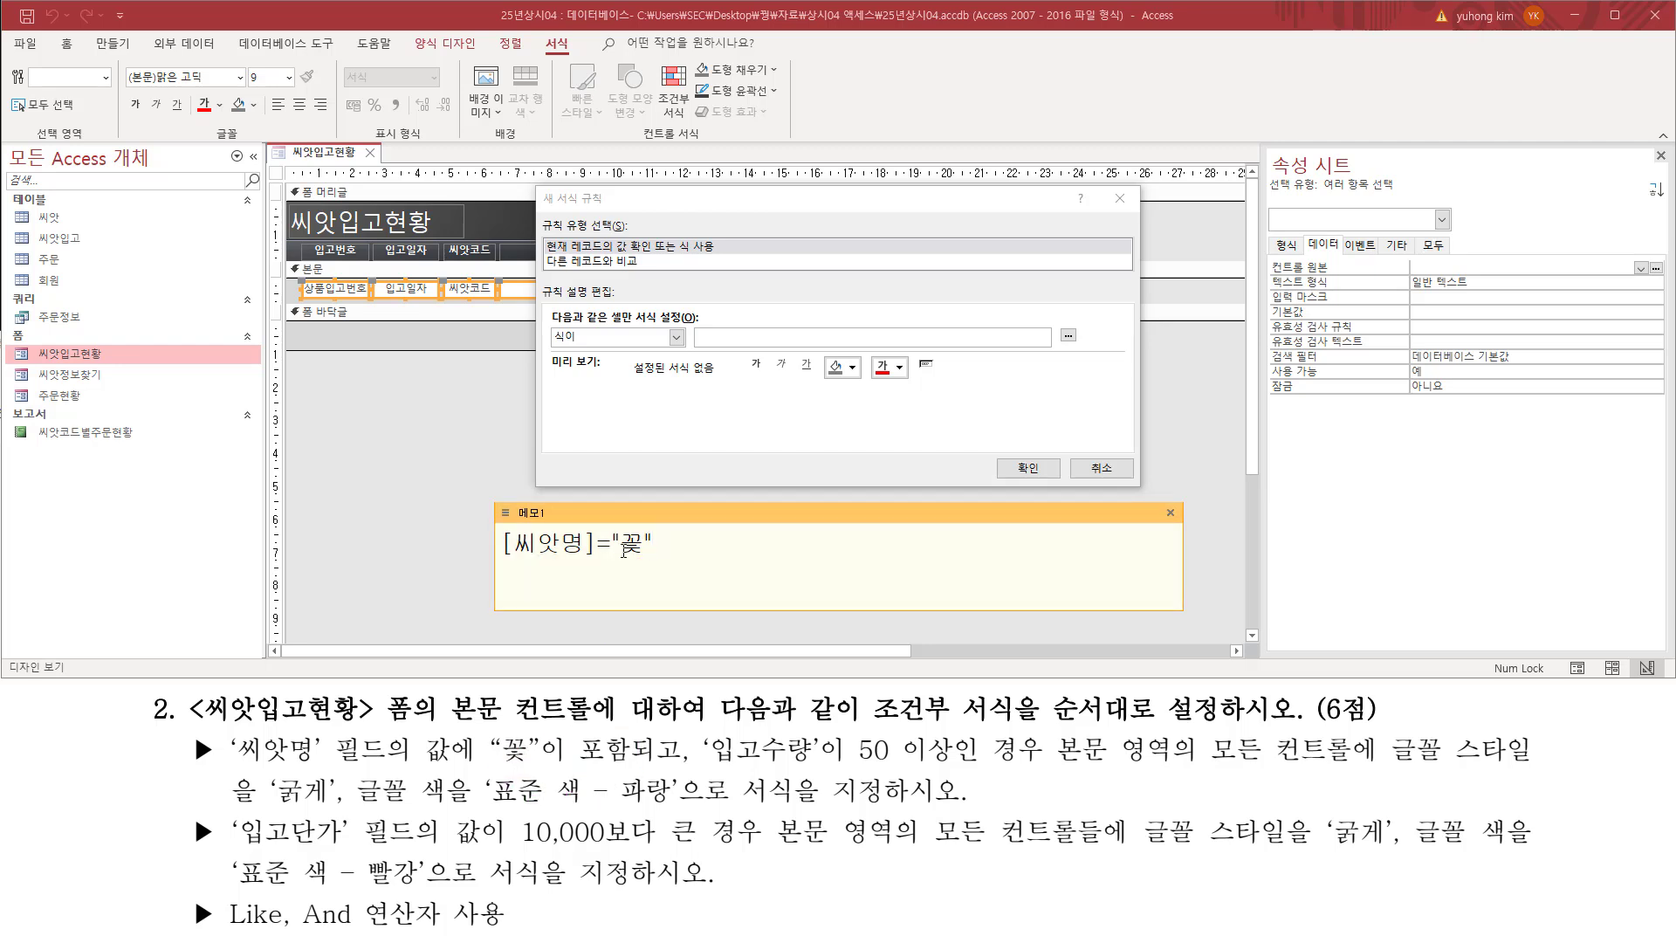
Step: Add asterisk wildcards around 꽃 in the memo's condition so it reads "*꽃*" for a contains match
left_click(619, 545)
type("*꽃*")
left_click_drag(615, 557, 690, 558)
left_click_drag(571, 763, 657, 762)
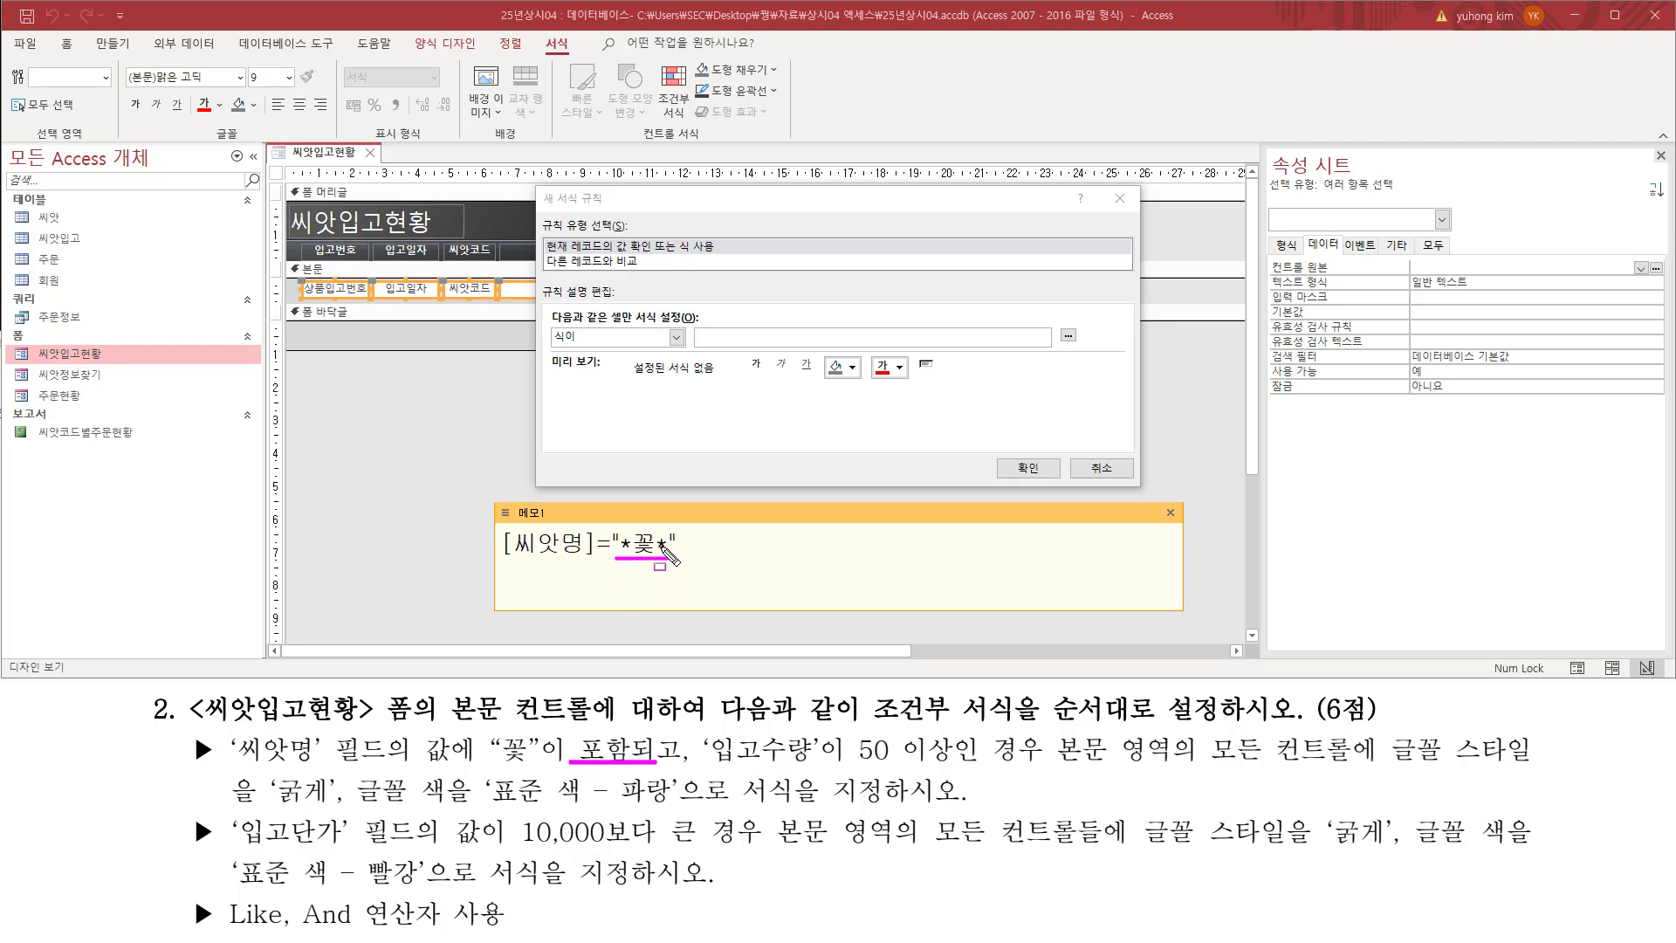
key("Escape")
Step: Replace the equals sign after [씨앗명] in the memo's condition with the like operator
left_click(601, 547)
left_click_drag(606, 546, 612, 549)
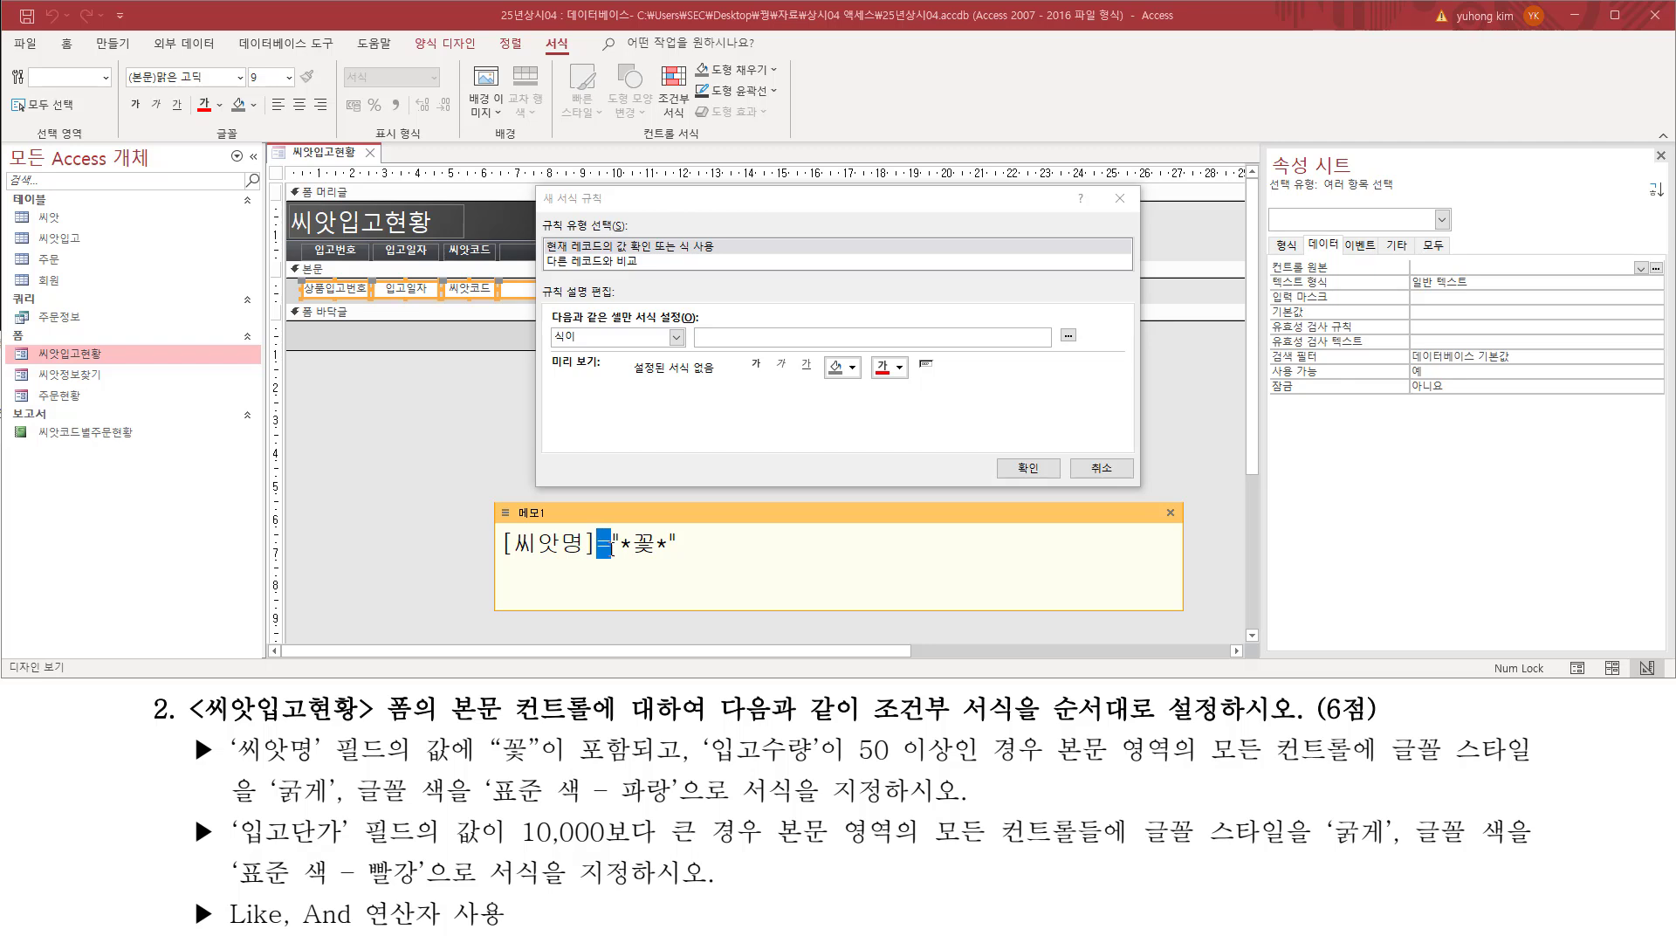
key("Delete")
type("like")
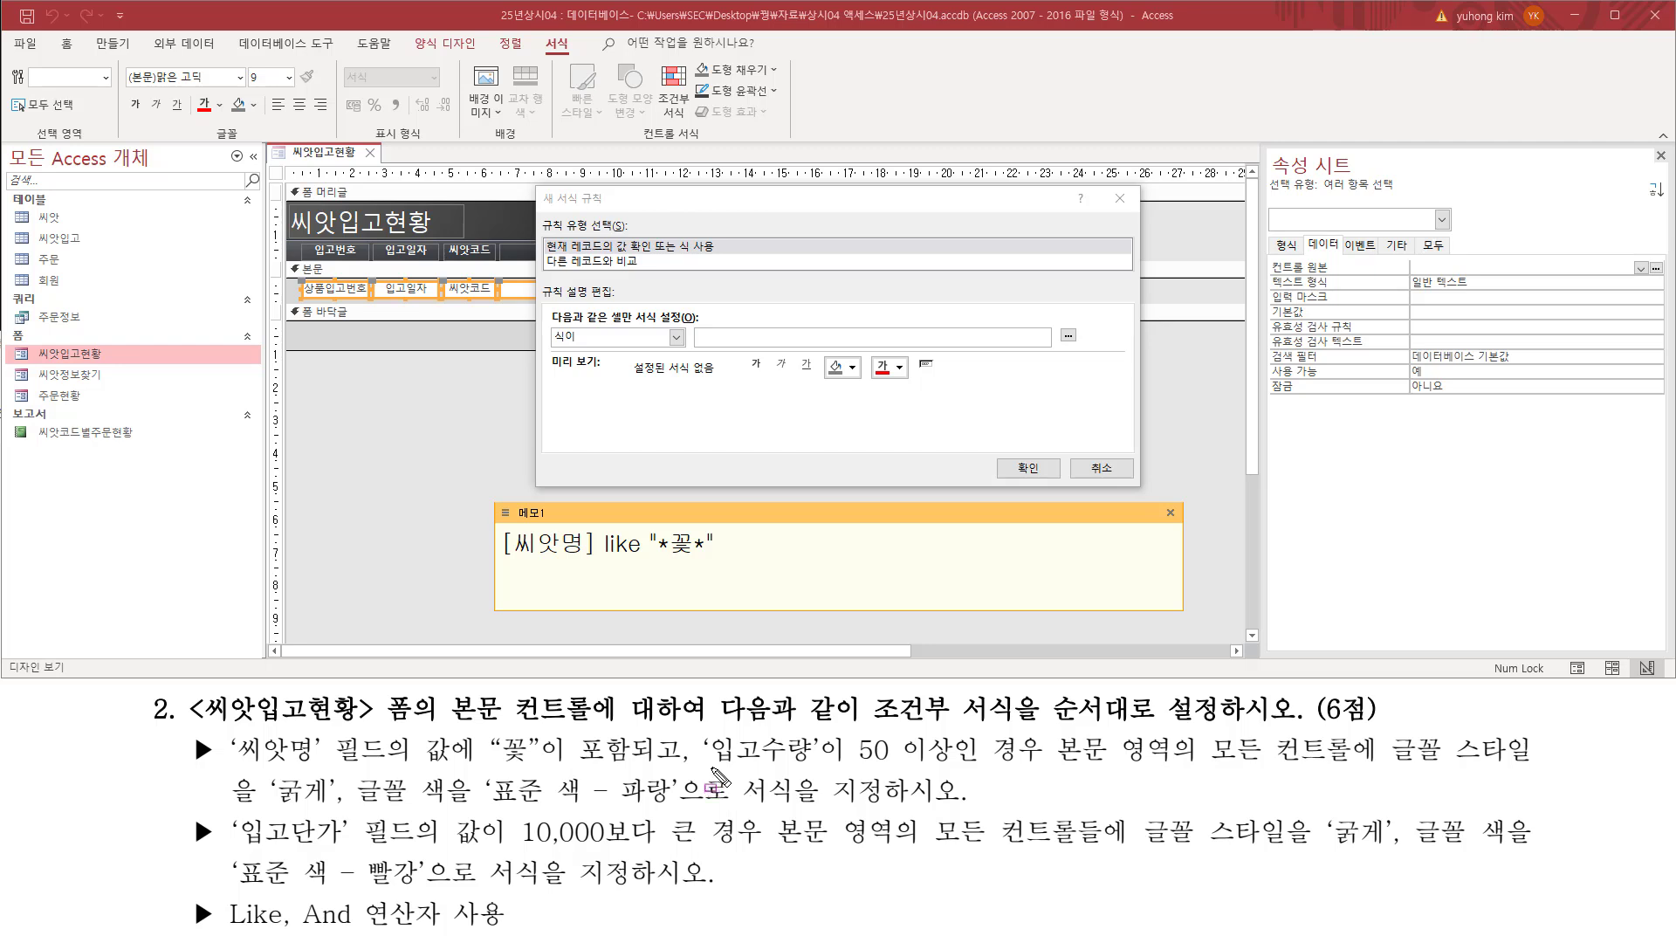
Step: Append the quantity condition [입고수량]>=50 after the like condition in the memo
left_click_drag(711, 766, 964, 768)
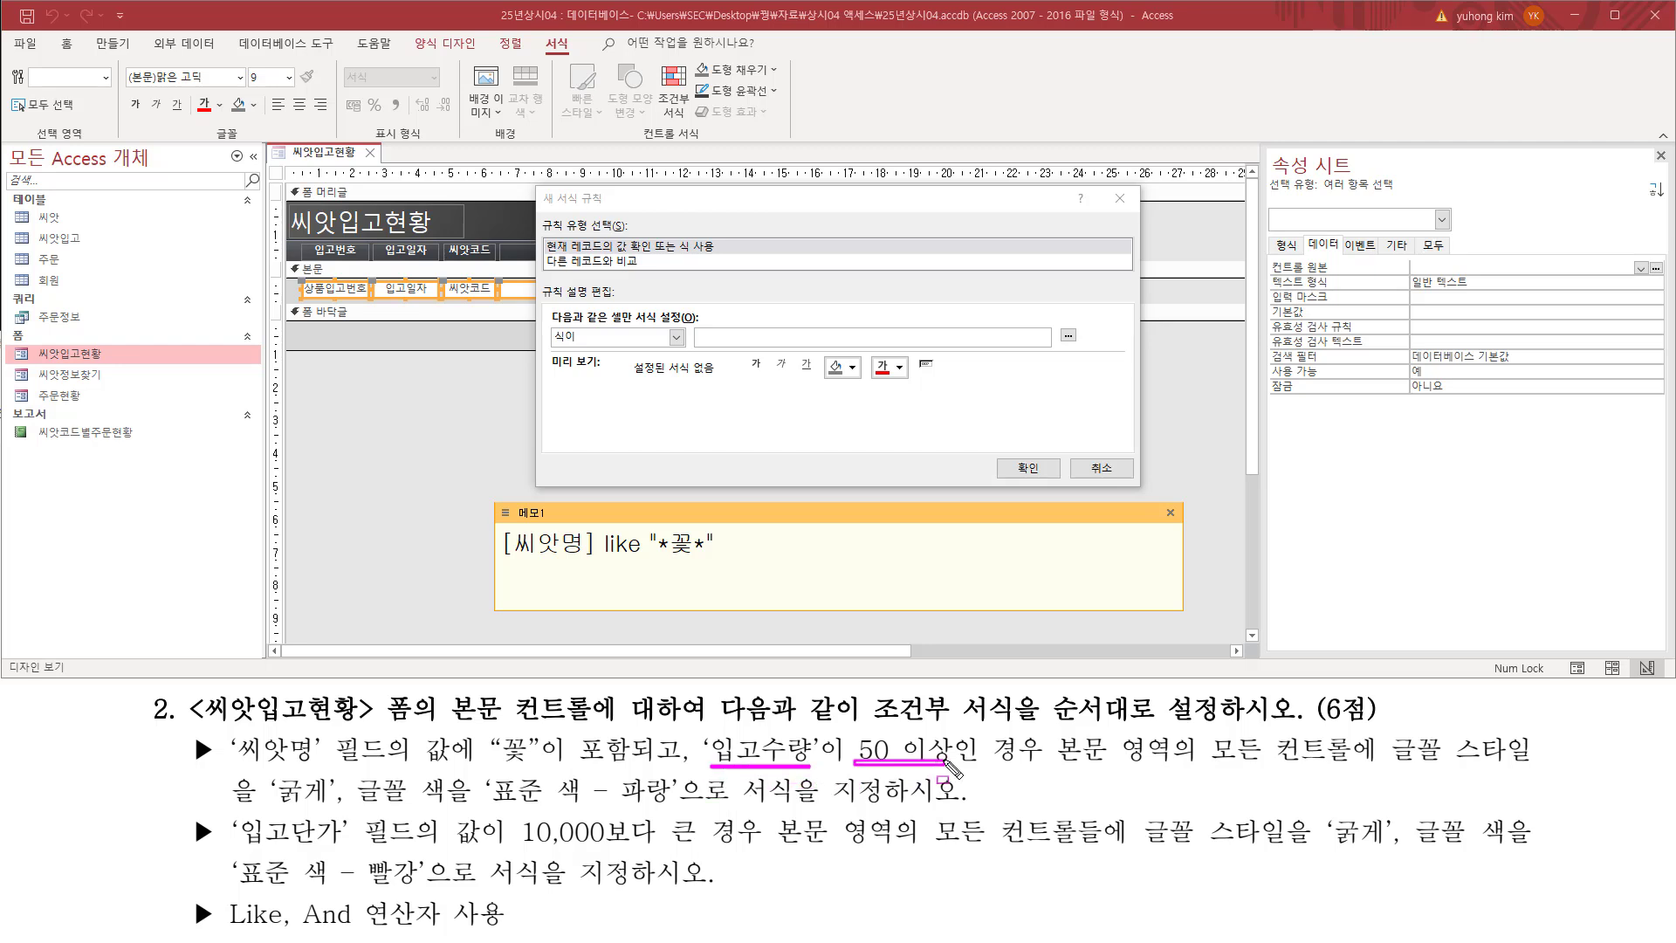
key("Escape")
left_click(796, 544)
type("[dlq")
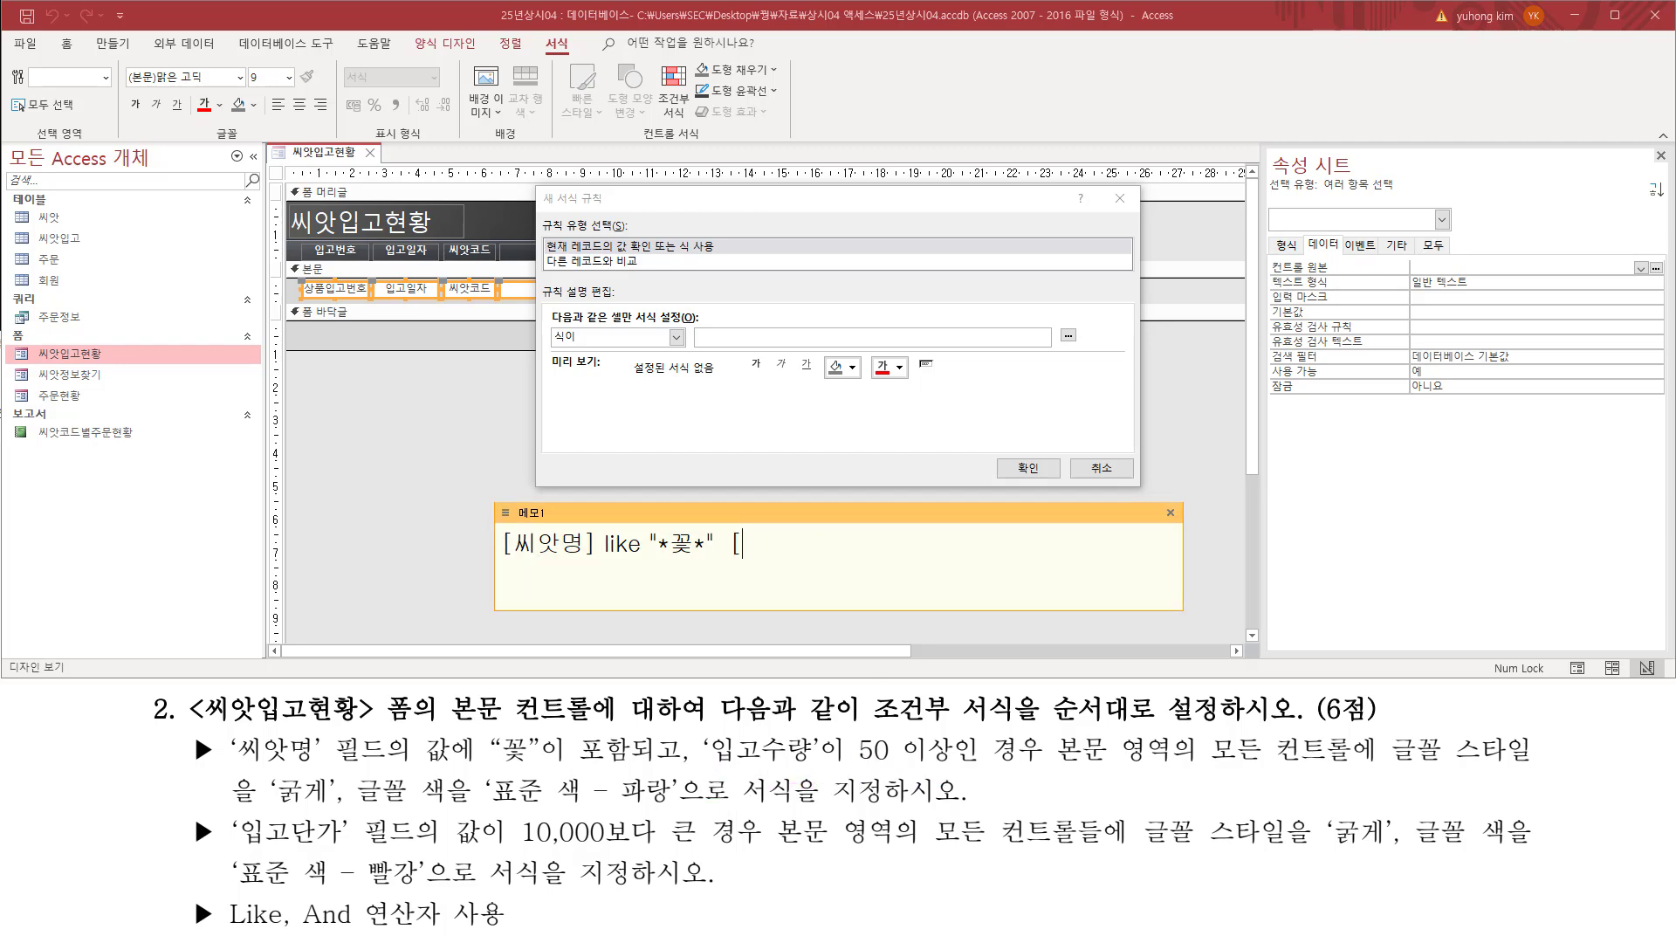
key("BackSpace")
key("BackSpace")
key("BackSpace")
type("입고수량]>=50")
Step: Join the two memo conditions with and, and enter [씨앗명] like "*꽃*" and [입고수량]>=50 as the rule's expression
left_click_drag(498, 559, 908, 564)
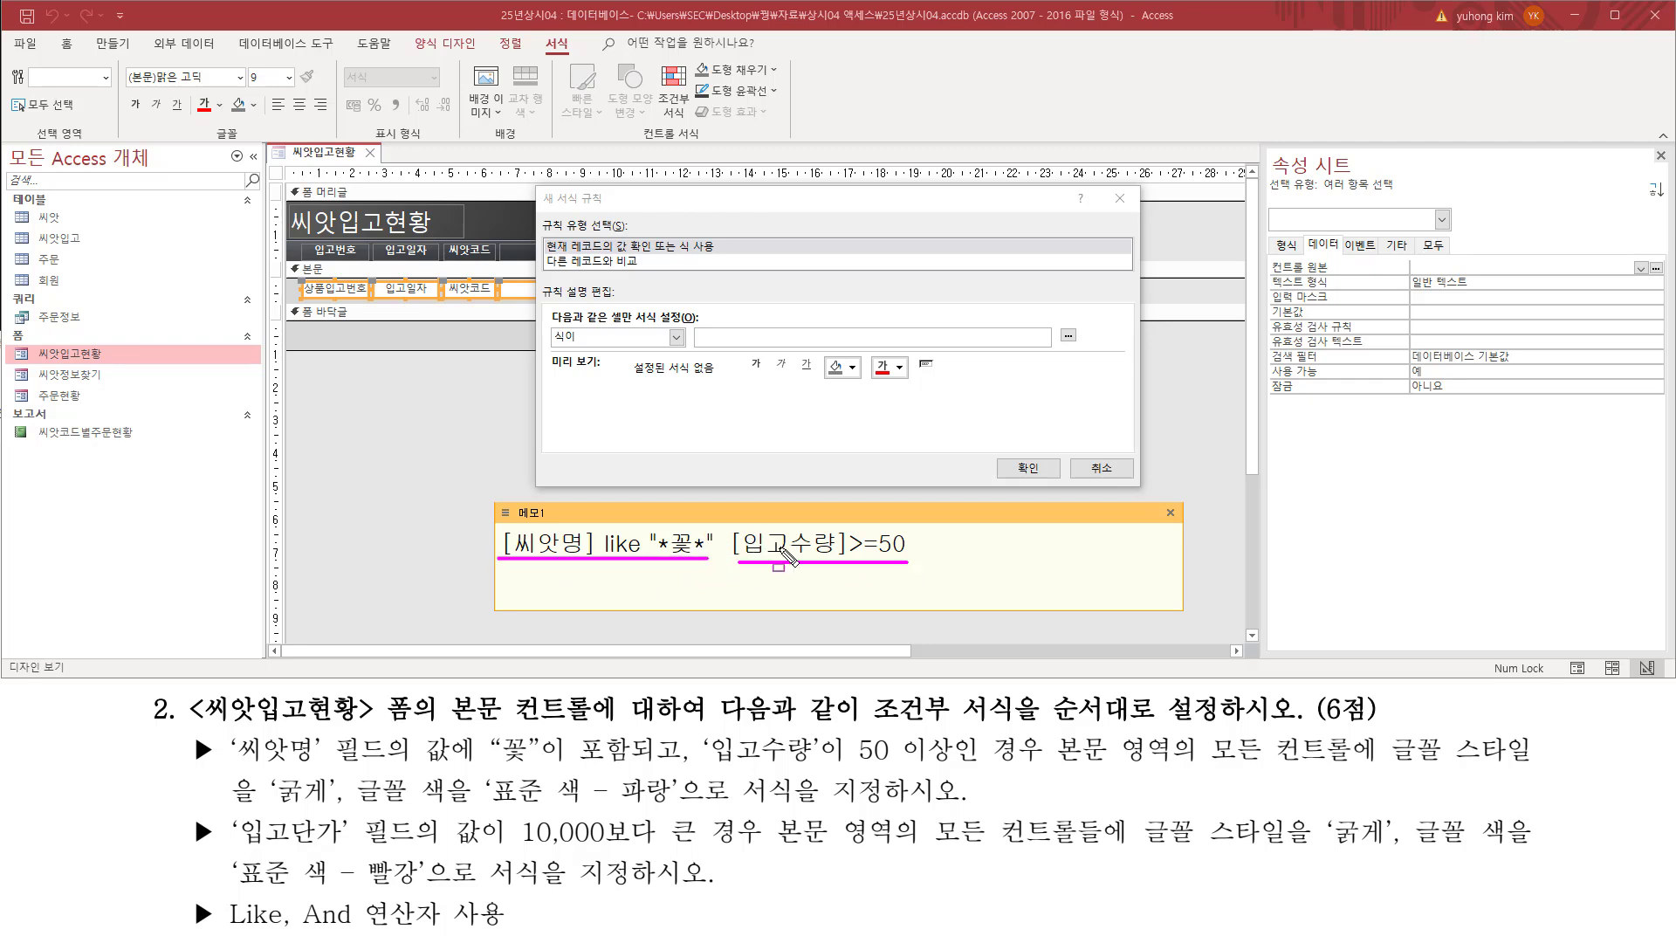
key("Escape")
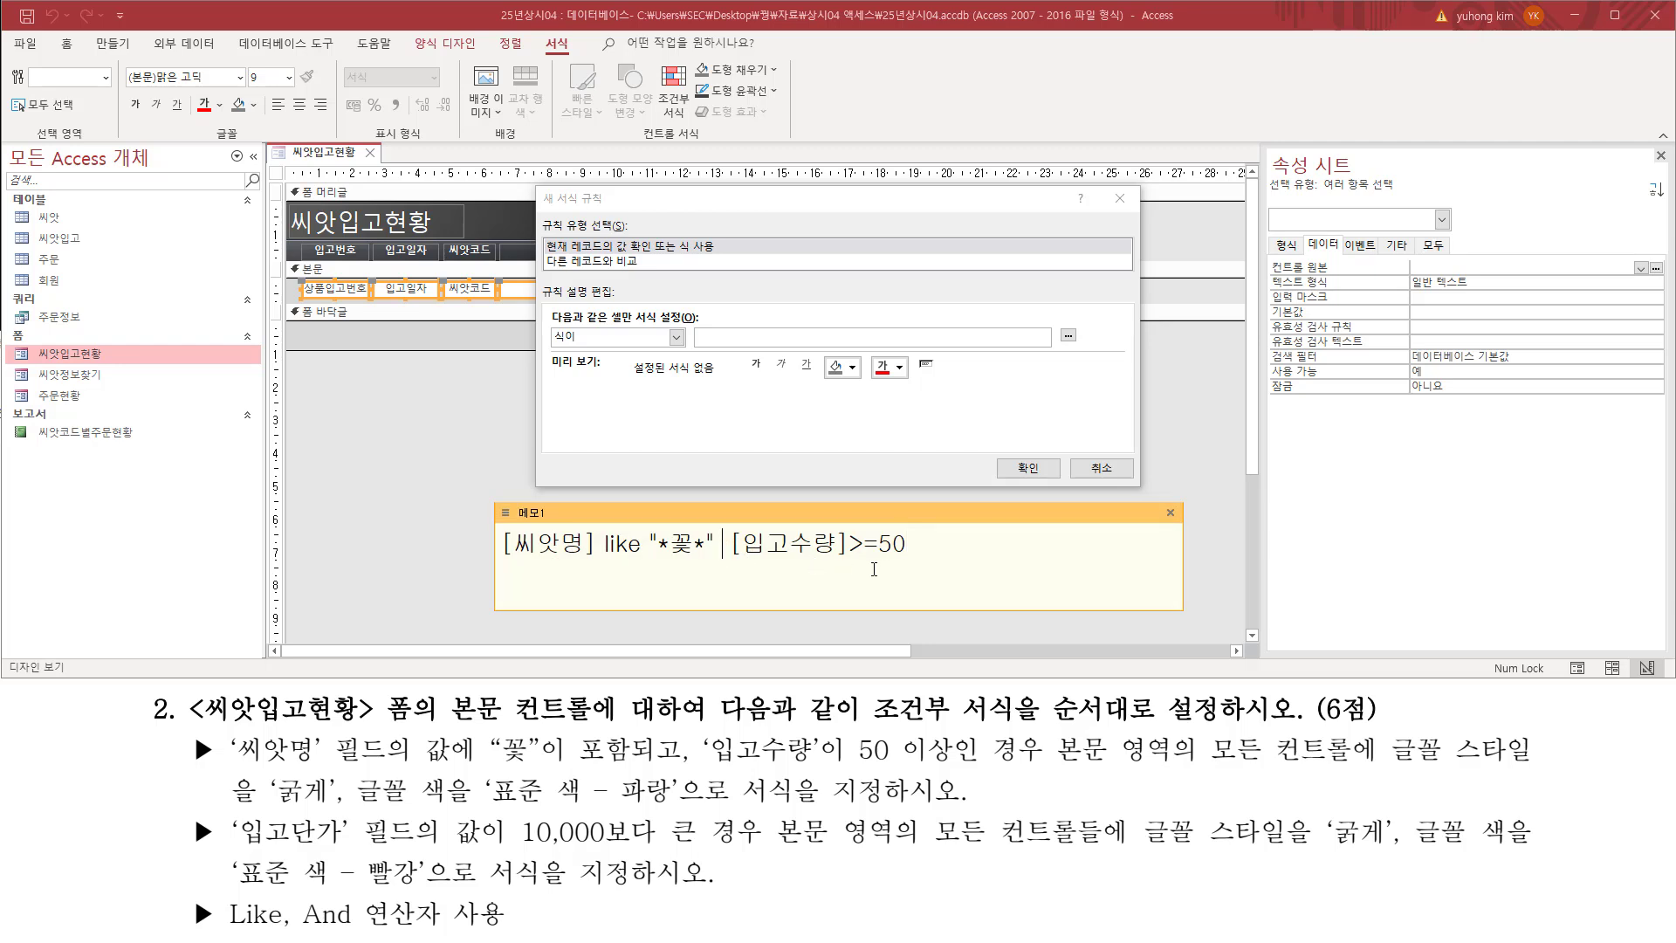
type("and")
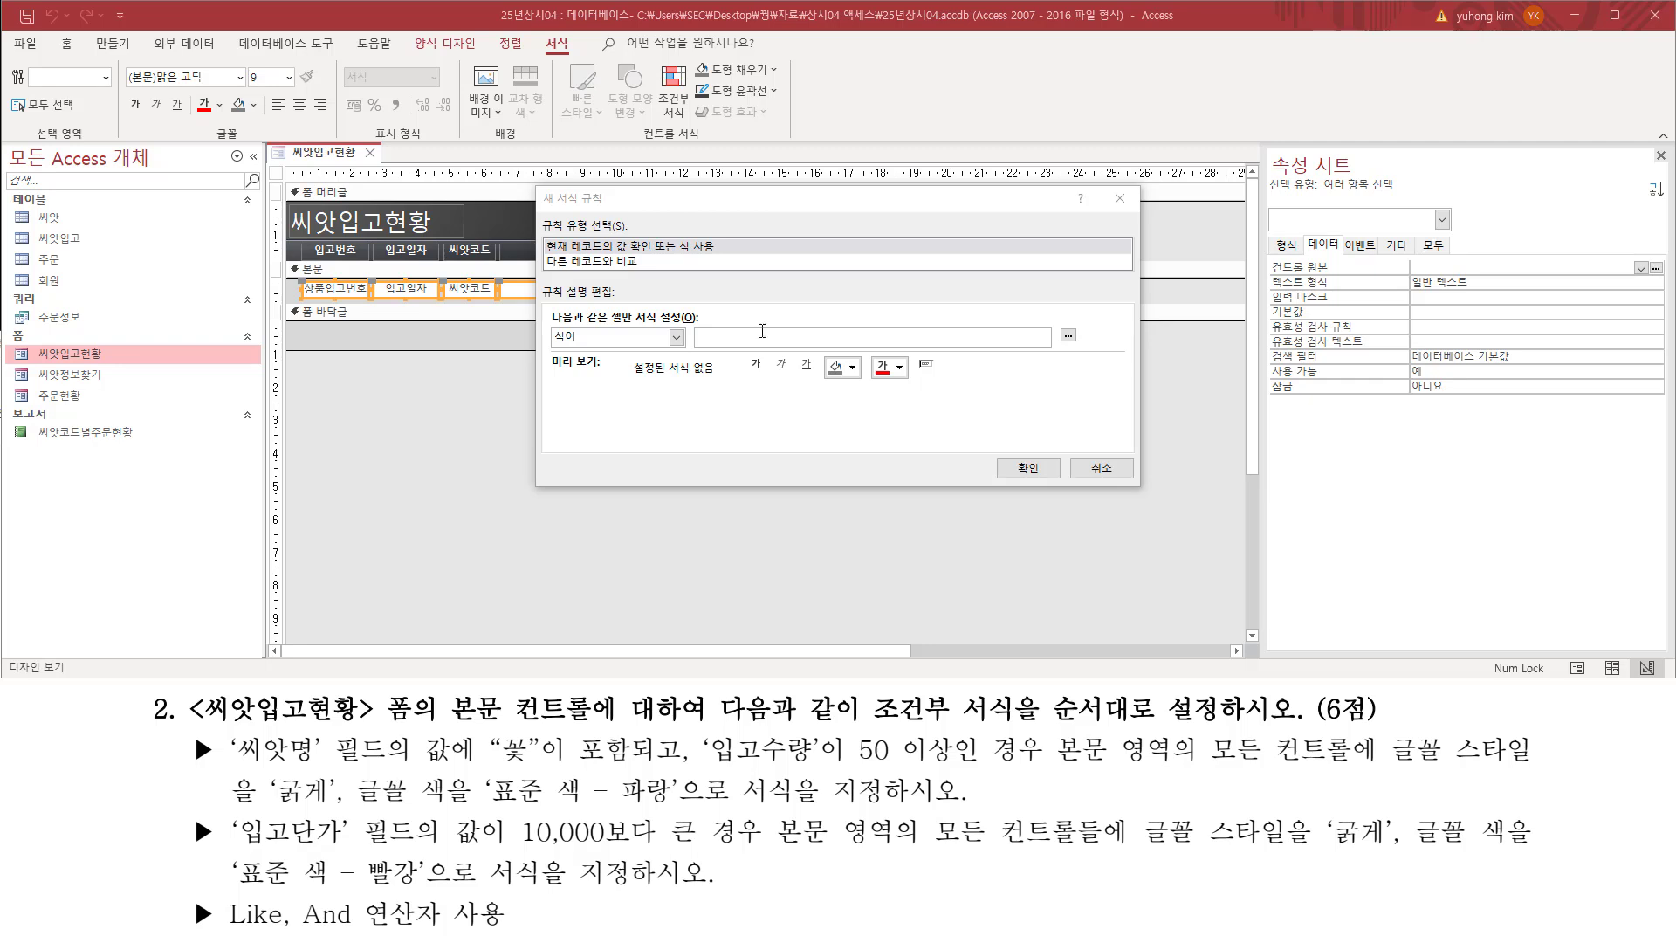
left_click(772, 337)
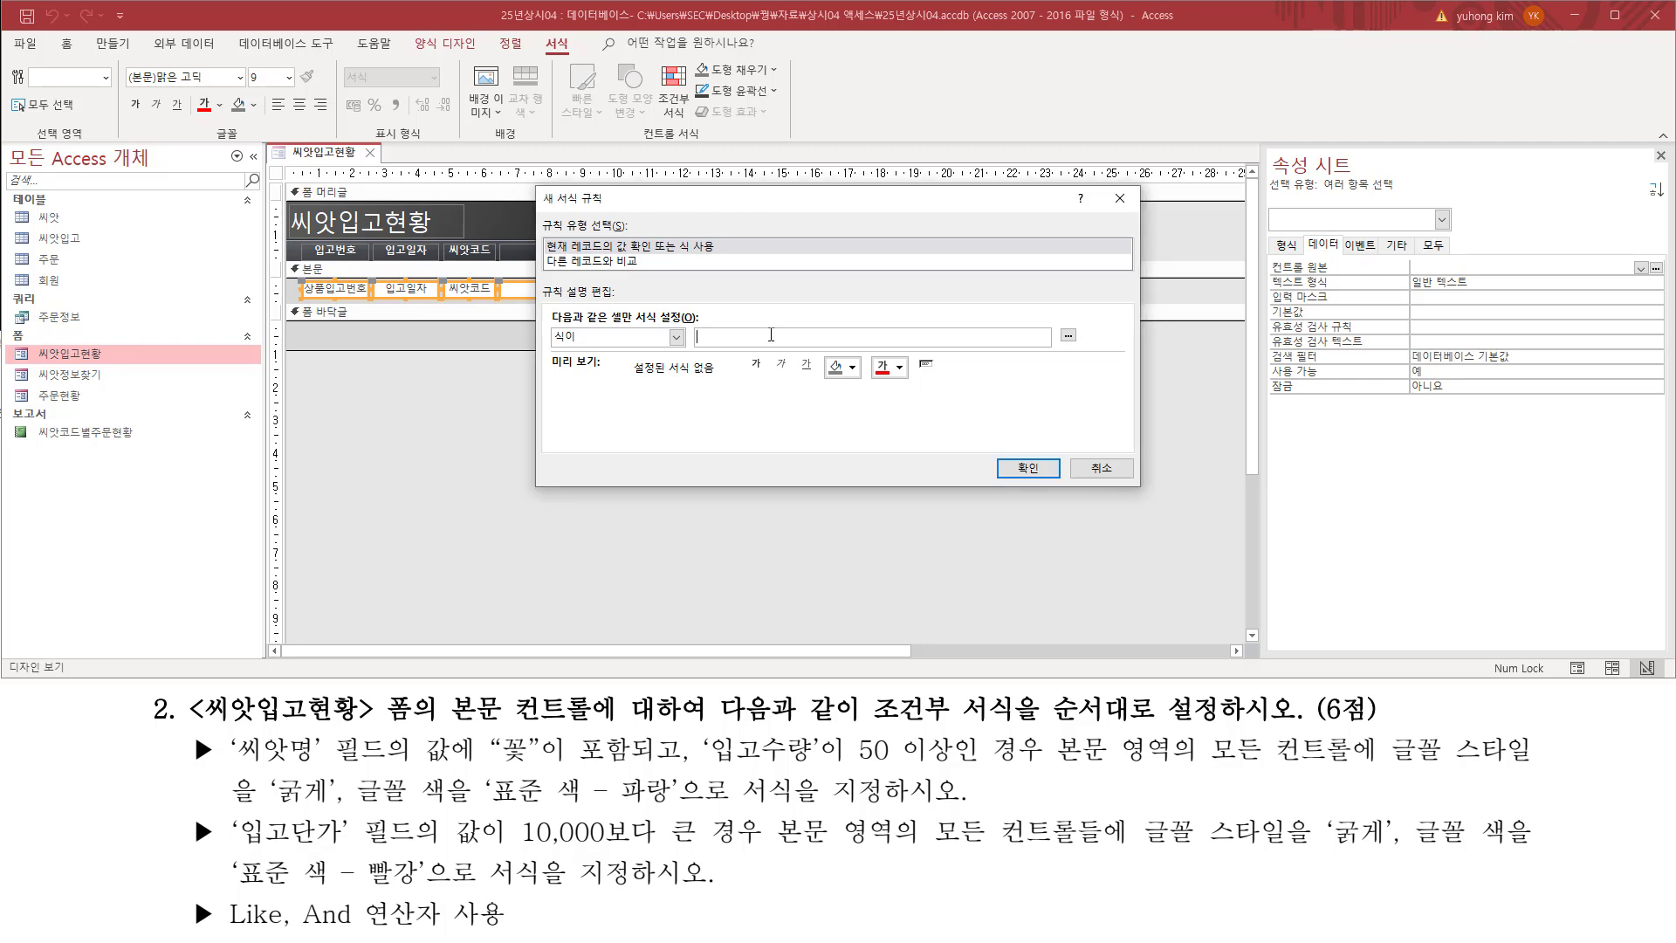
type("[씨앗명] like \"*꽃*\"  and  [입고수량]>=50")
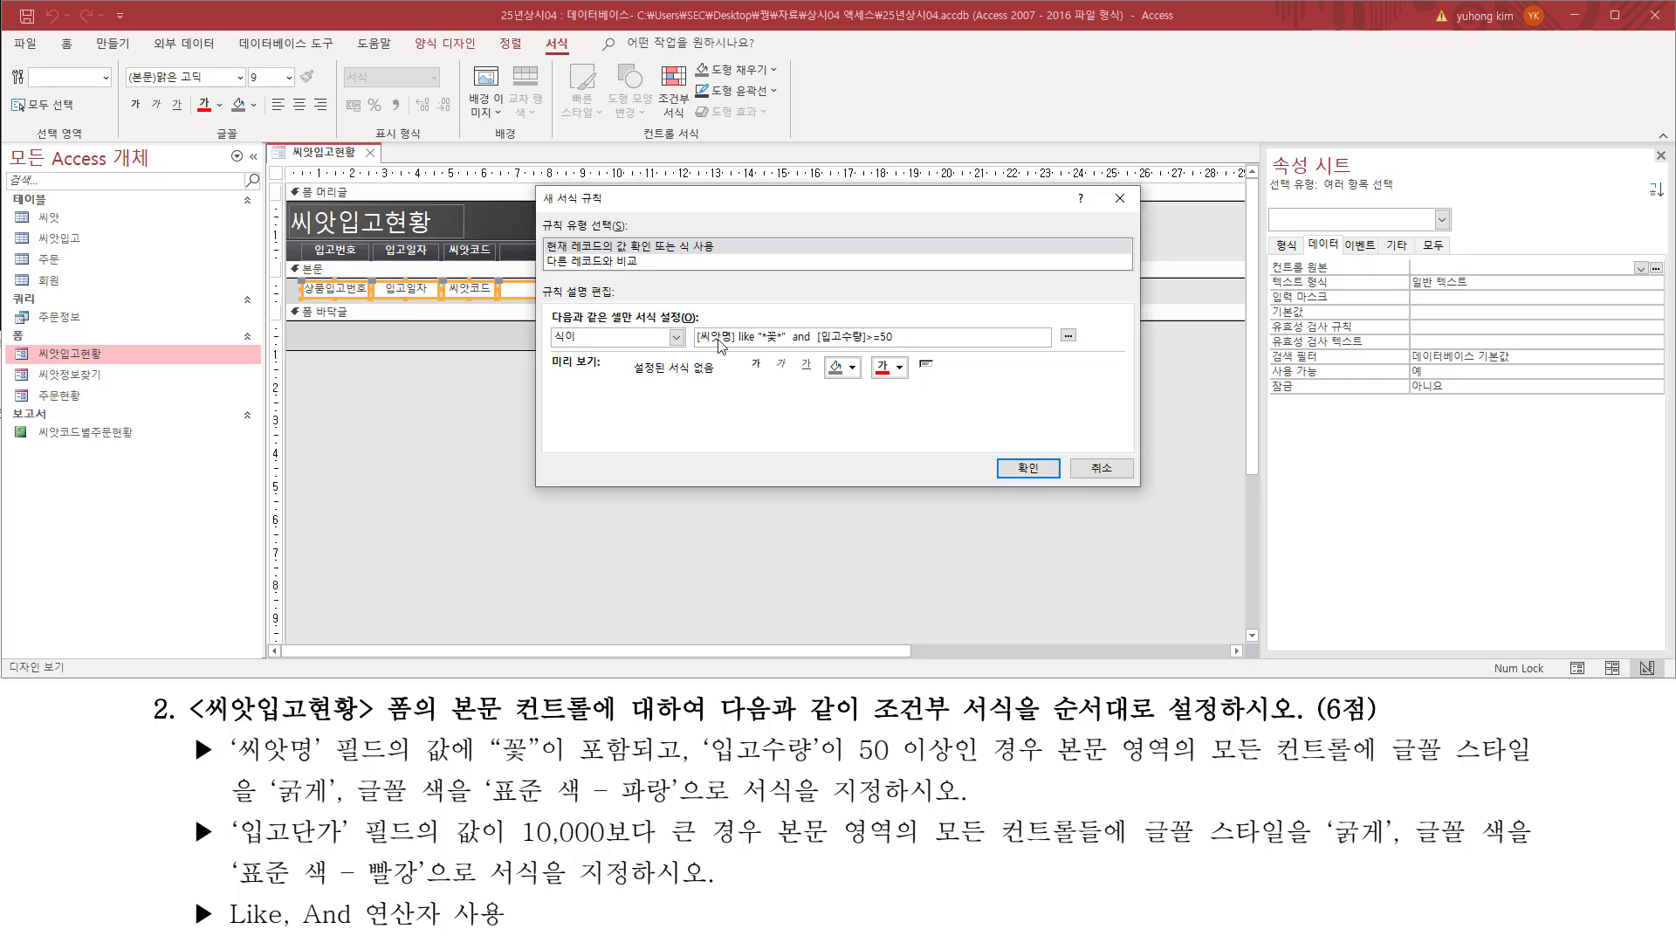
Step: Format the rule as instructed with bold text and the standard blue (표준 색 - 파랑) font color
key("ctrl+2")
mouse_move(696, 347)
left_mouse_down()
mouse_move(905, 349)
mouse_move(906, 323)
left_mouse_up()
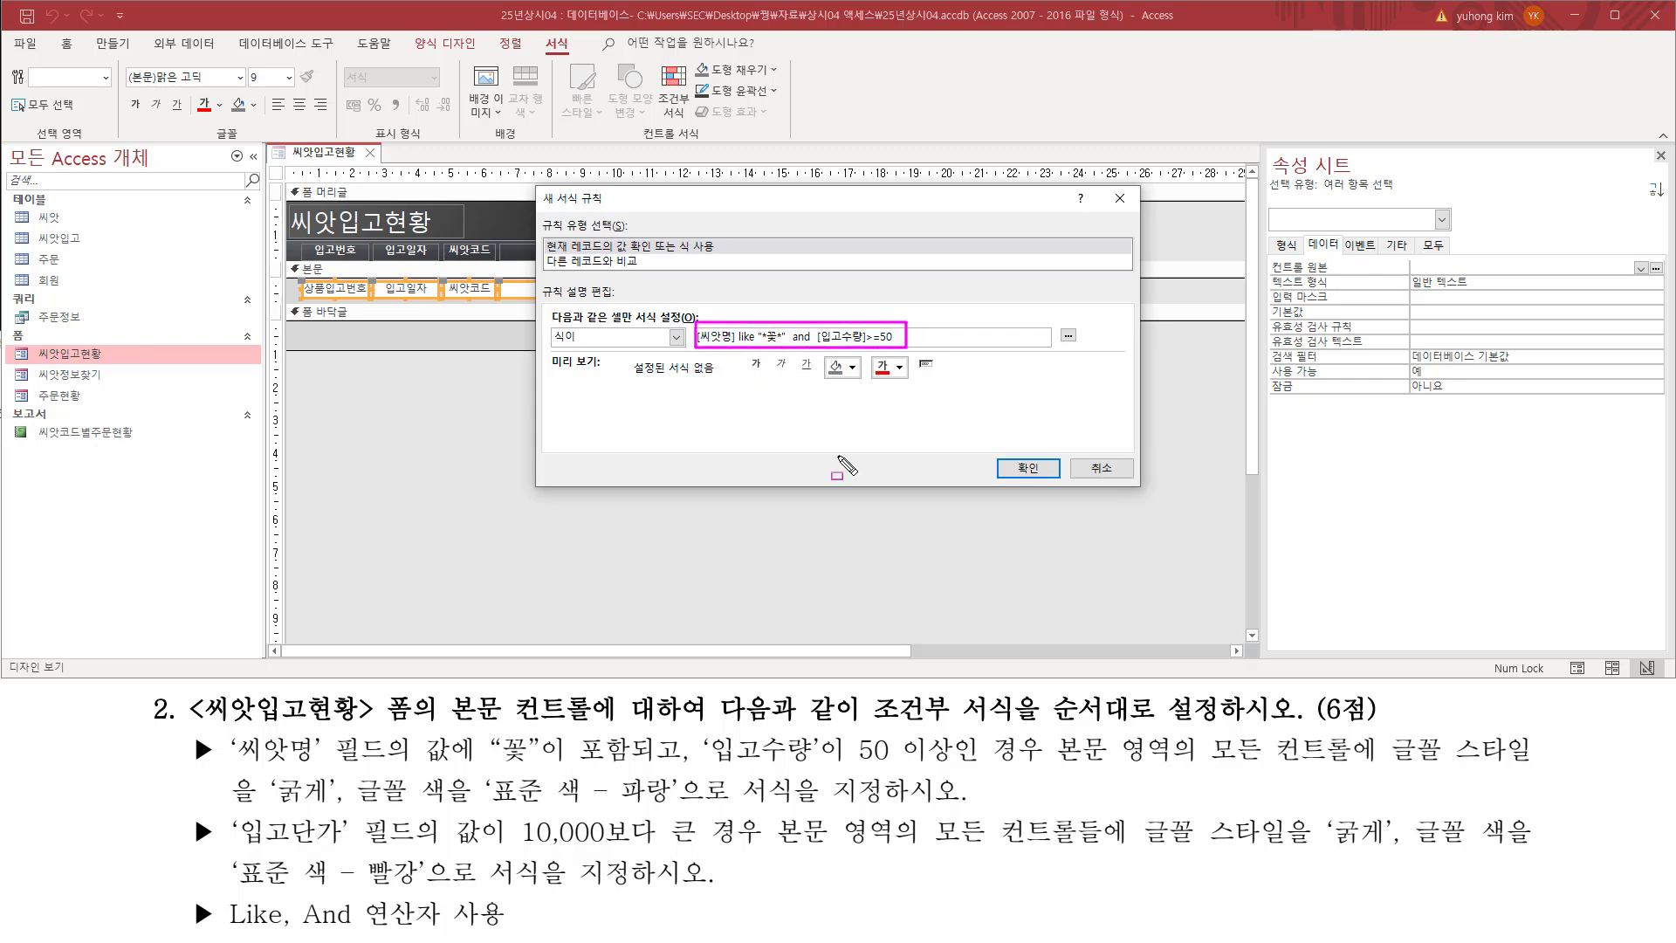
left_click_drag(222, 760, 1017, 760)
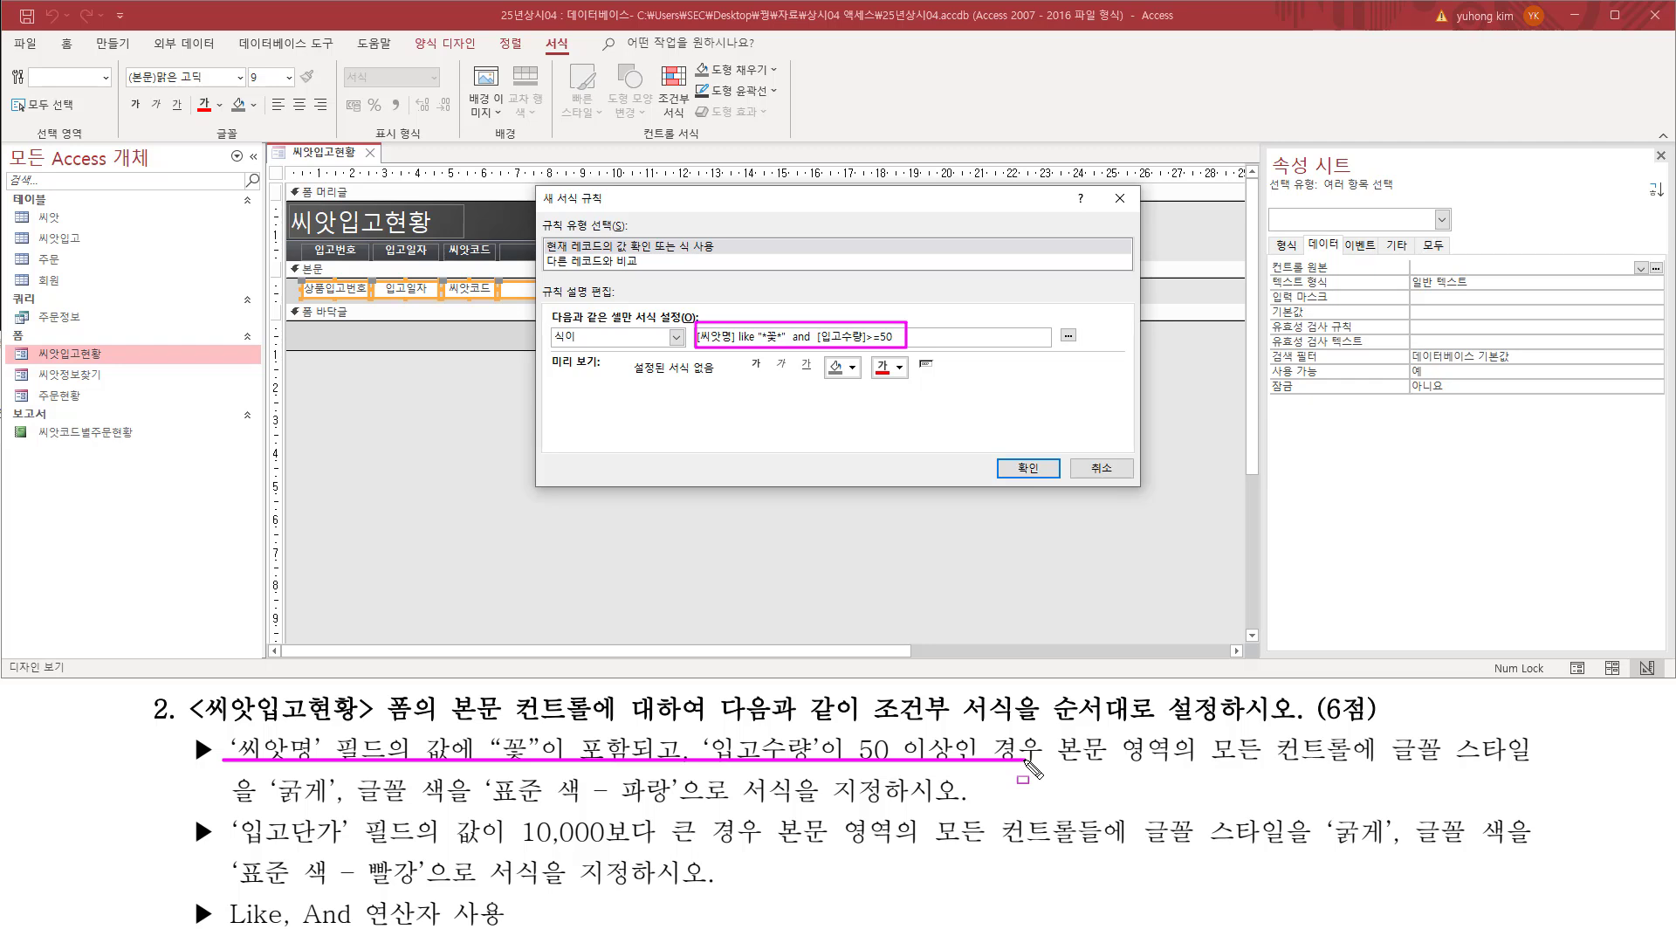
left_click_drag(1389, 766, 1541, 766)
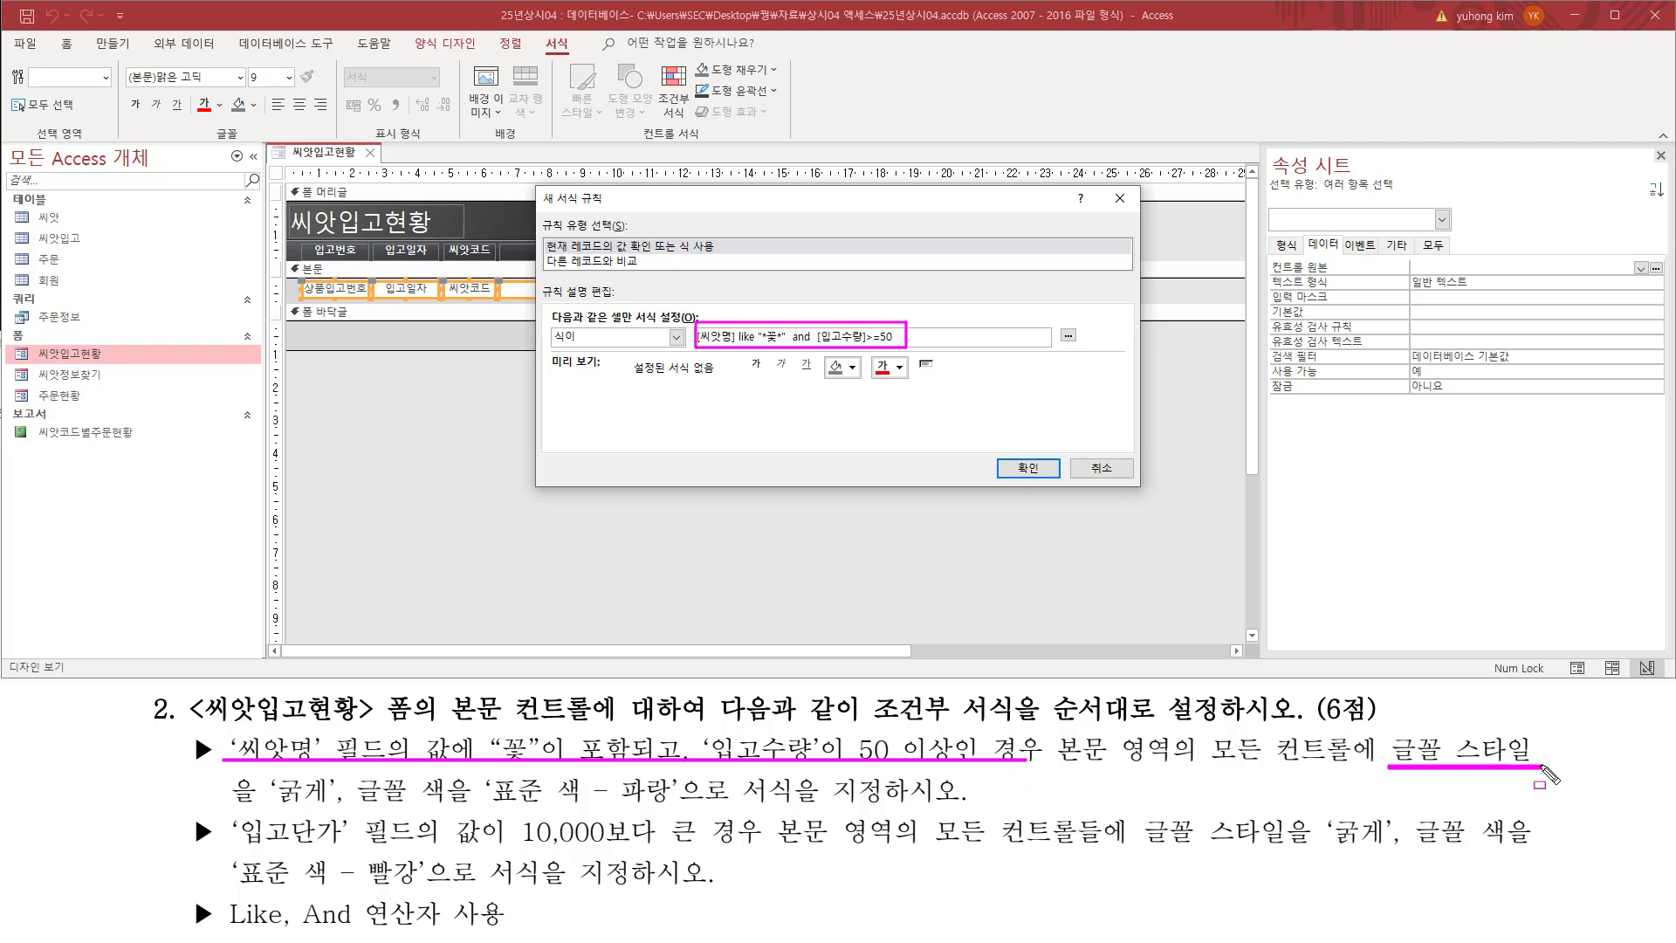
mouse_move(270, 771)
left_mouse_down()
mouse_move(332, 813)
mouse_move(681, 807)
left_mouse_up()
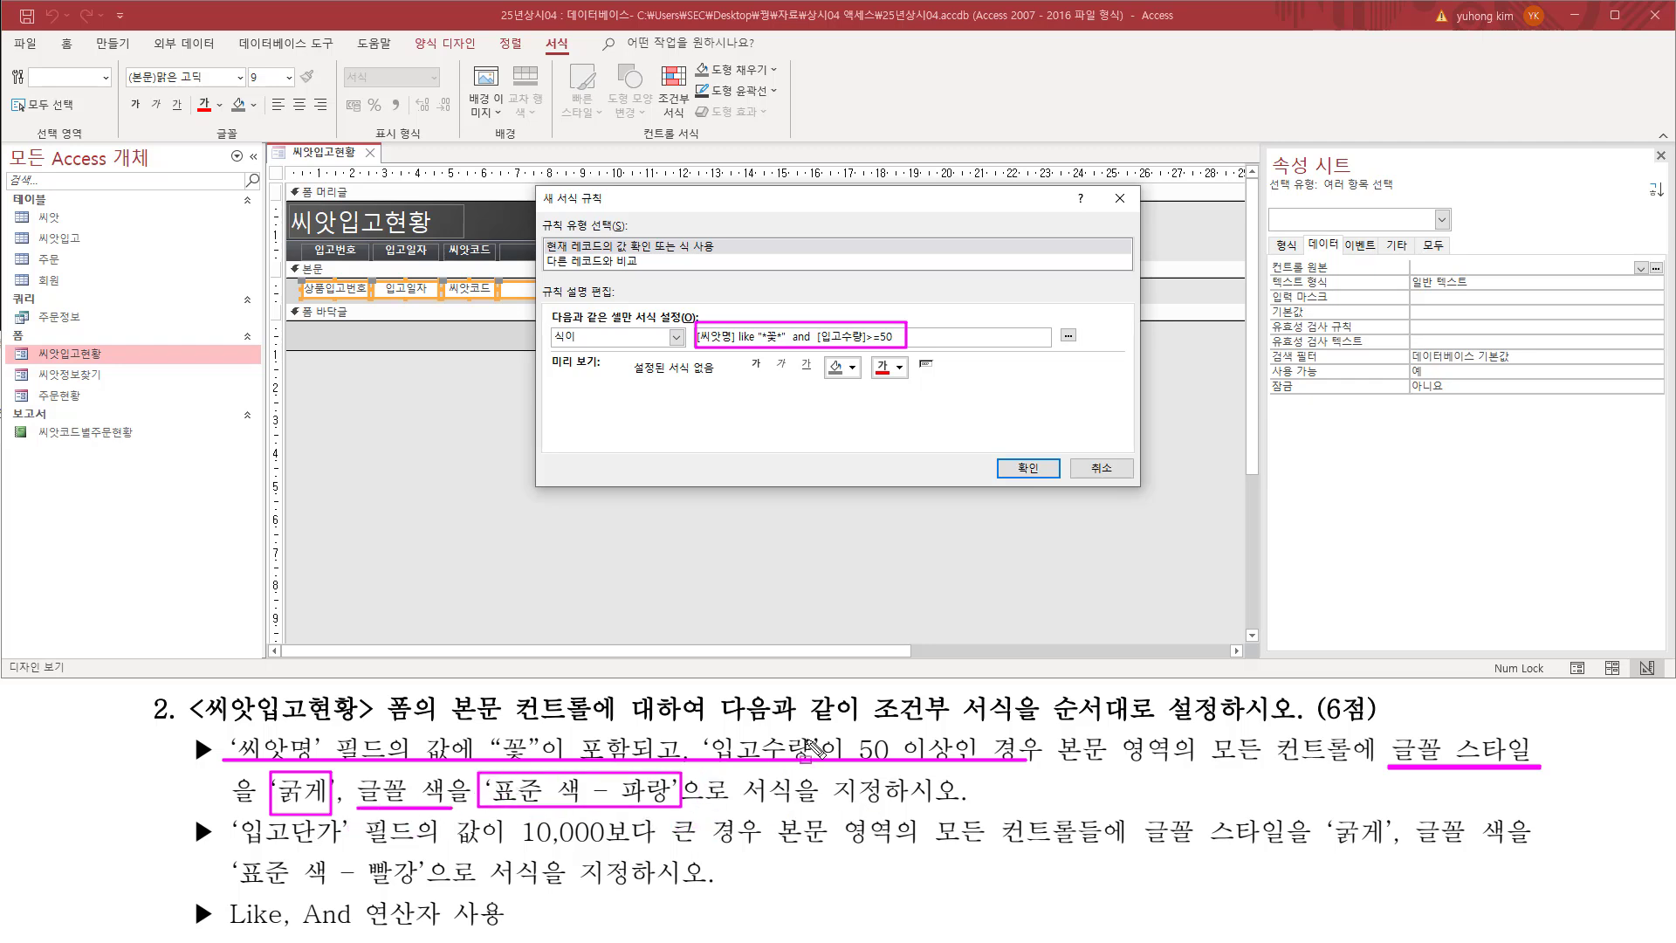
key("Escape")
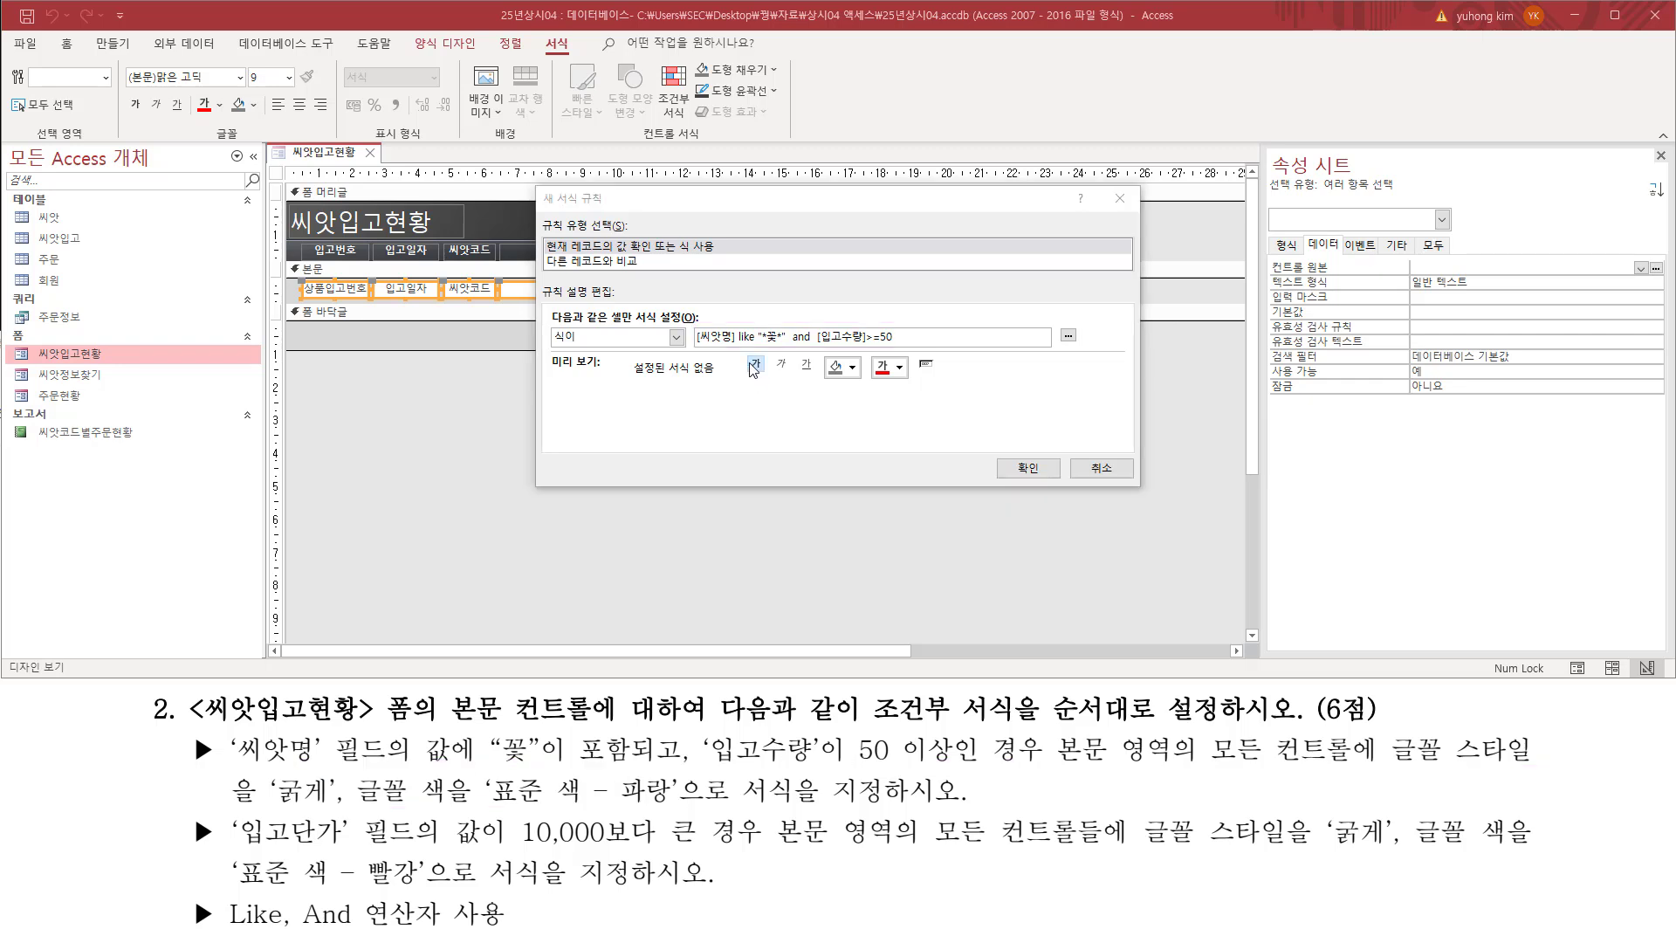
left_click_drag(746, 353, 767, 378)
key("Escape")
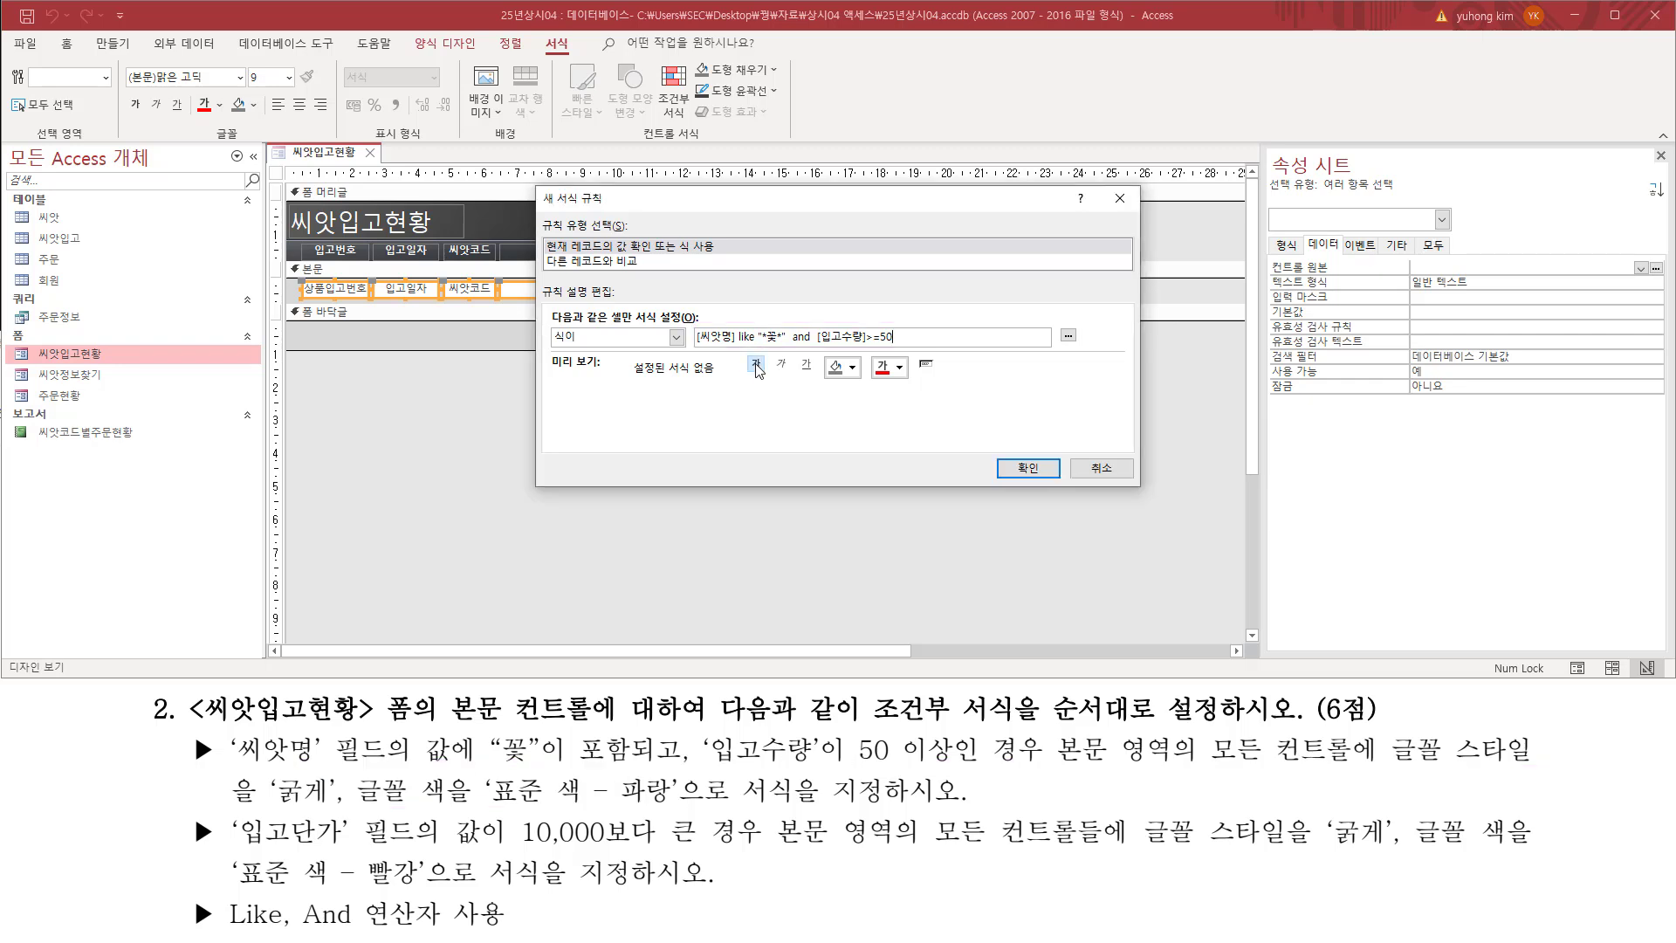
left_click(756, 366)
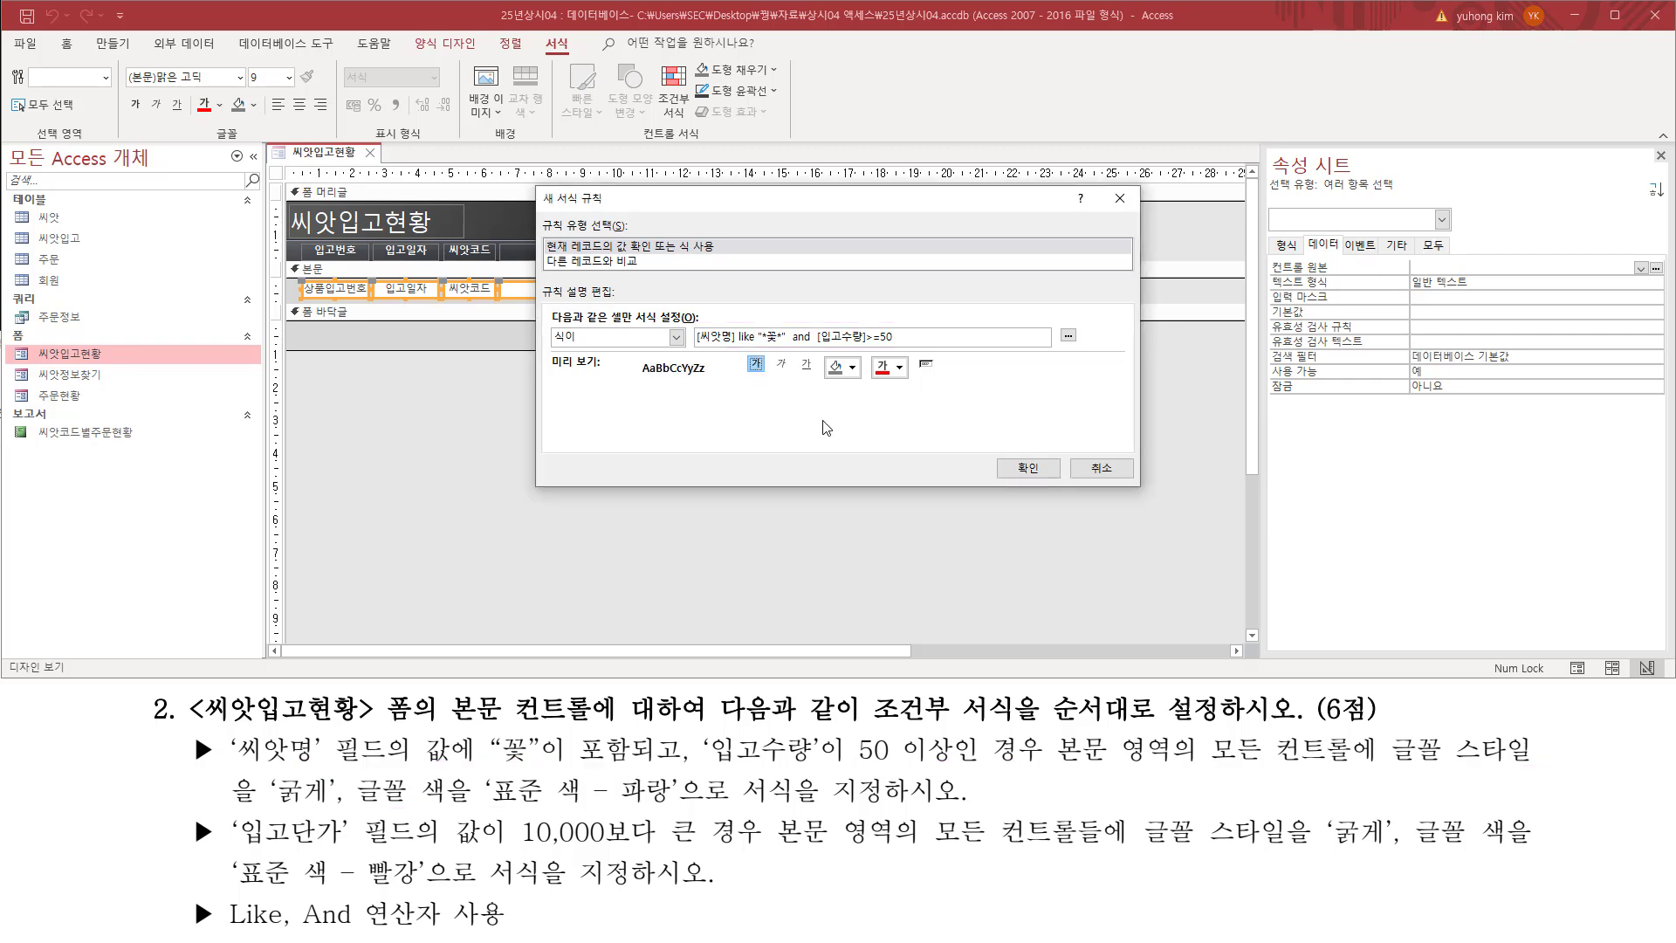
left_click(902, 367)
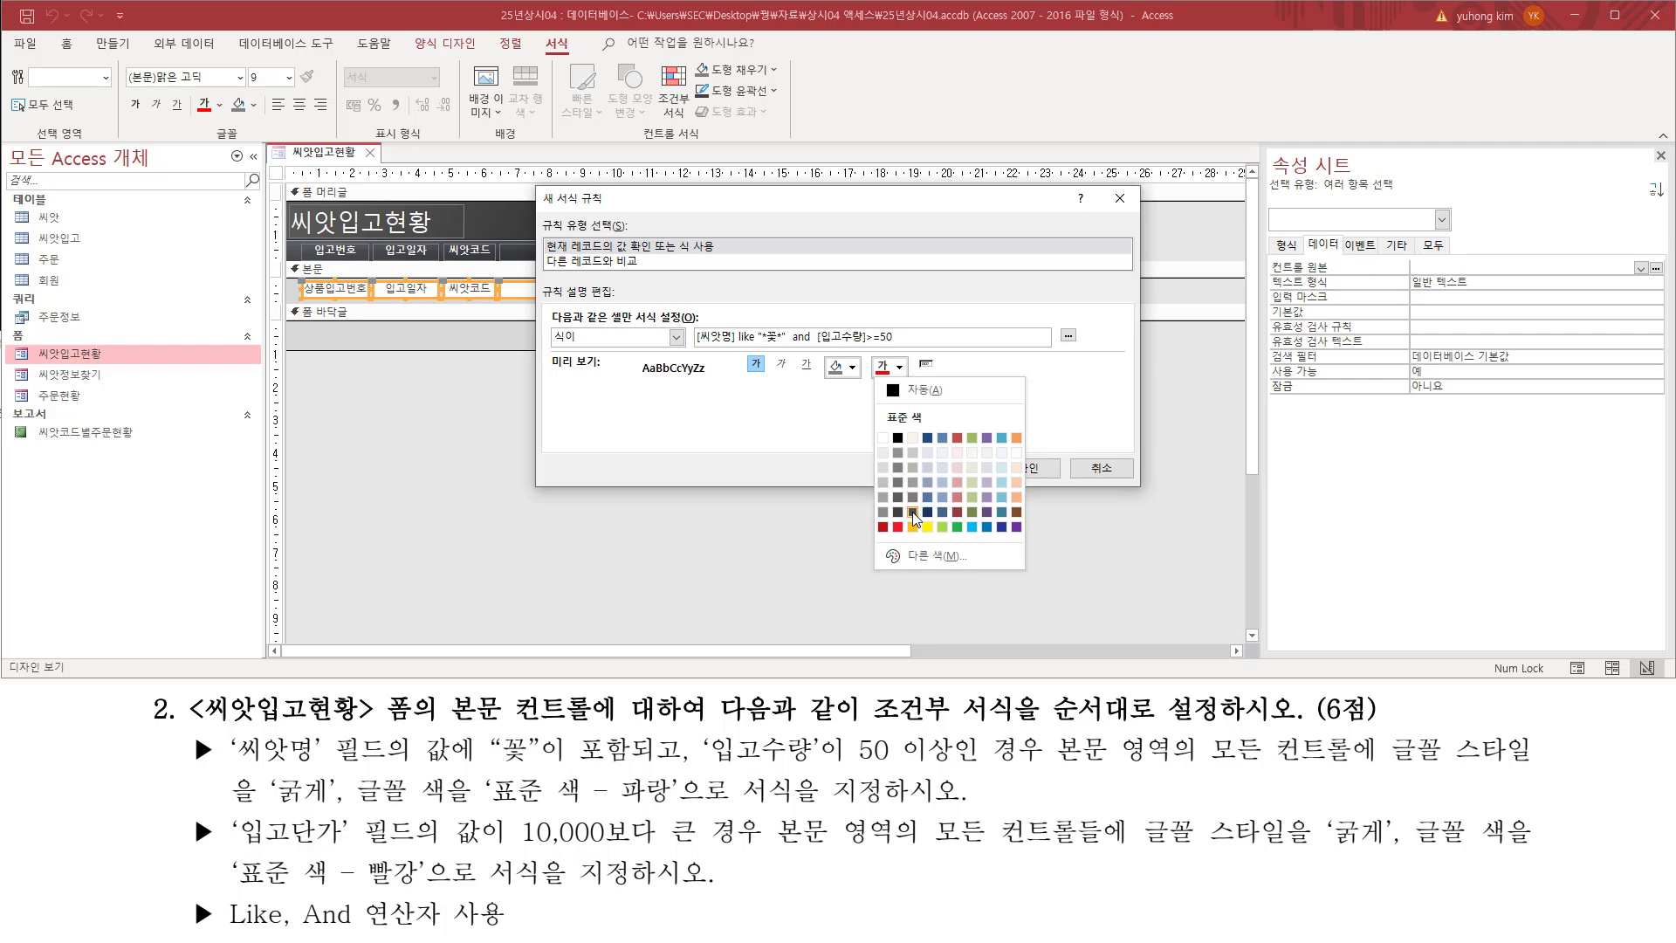
left_click(987, 527)
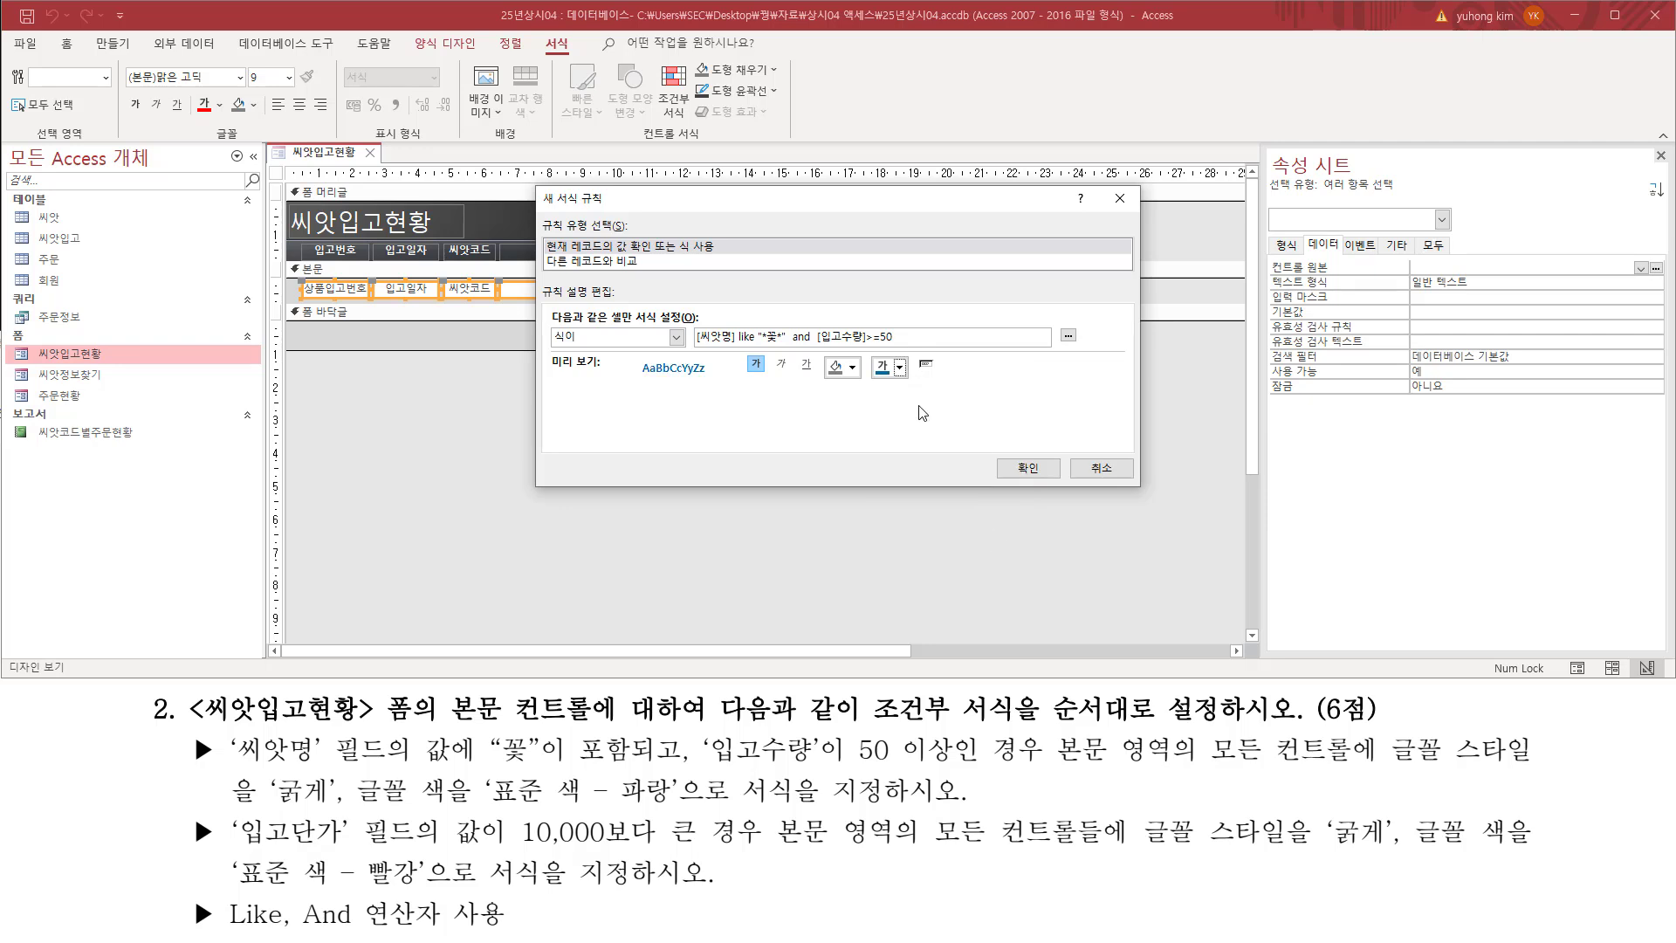
Step: Check the first rule's expression and format preview, and accept it into the 조건부 서식 규칙 관리자 list
key("ctrl+2")
left_click_drag(694, 322, 907, 352)
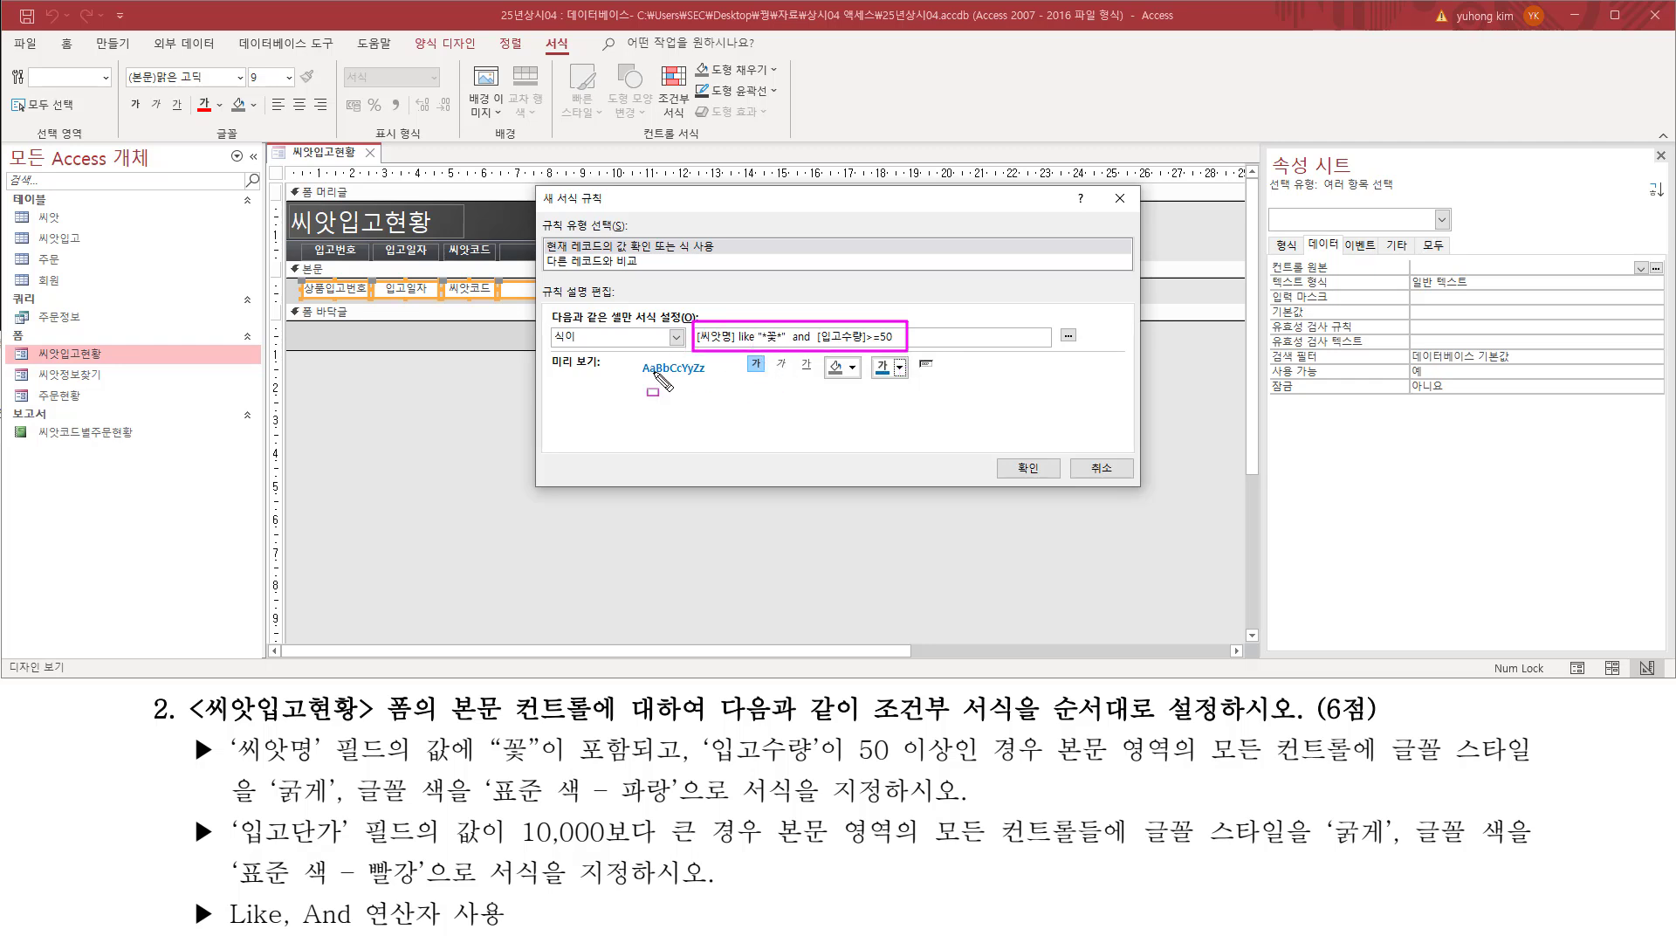
left_click_drag(638, 376, 709, 376)
left_click_drag(543, 352, 612, 377)
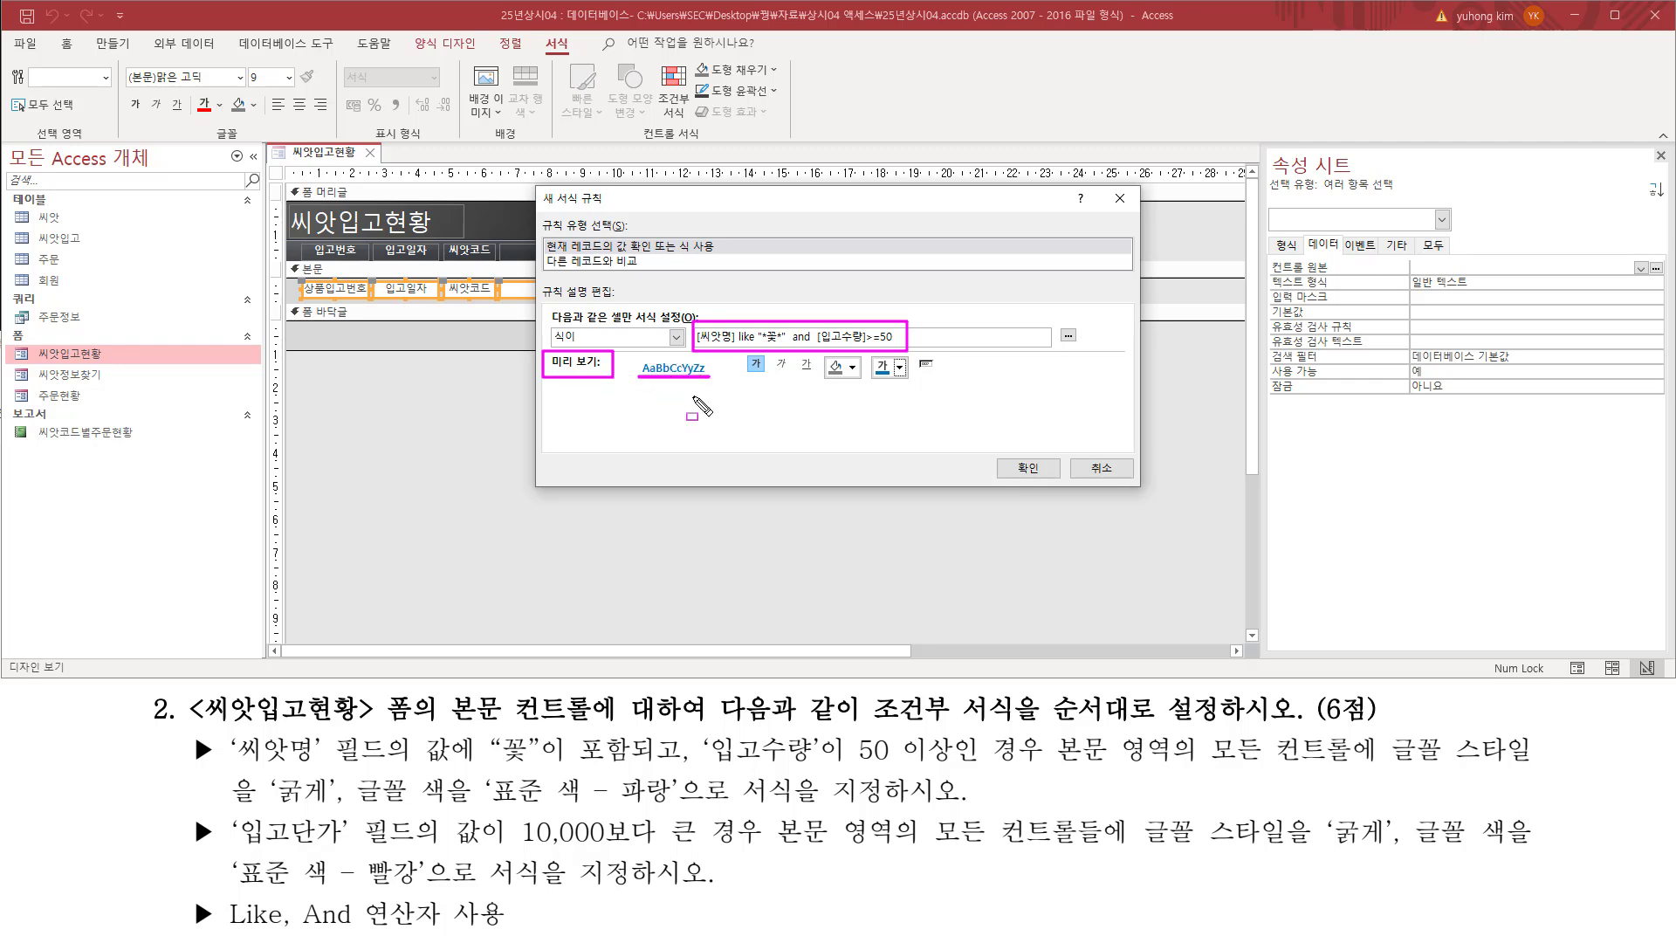
mouse_move(187, 727)
left_mouse_down()
mouse_move(198, 763)
mouse_move(219, 766)
left_mouse_up()
left_click_drag(1004, 455, 1050, 480)
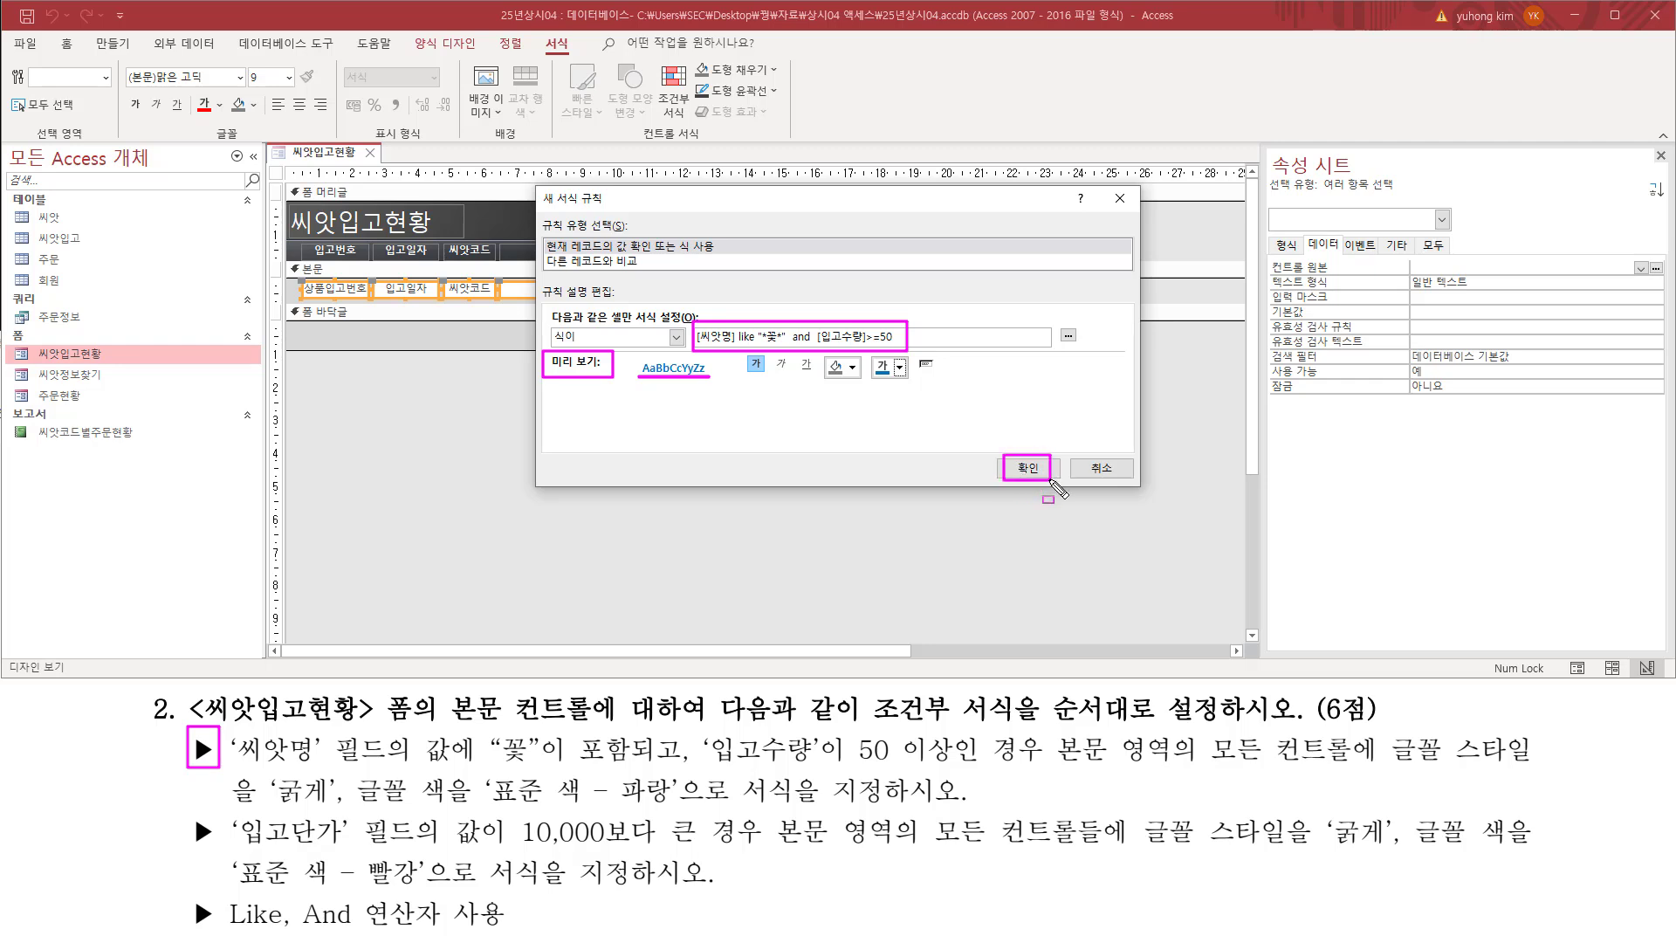
left_click(1040, 469)
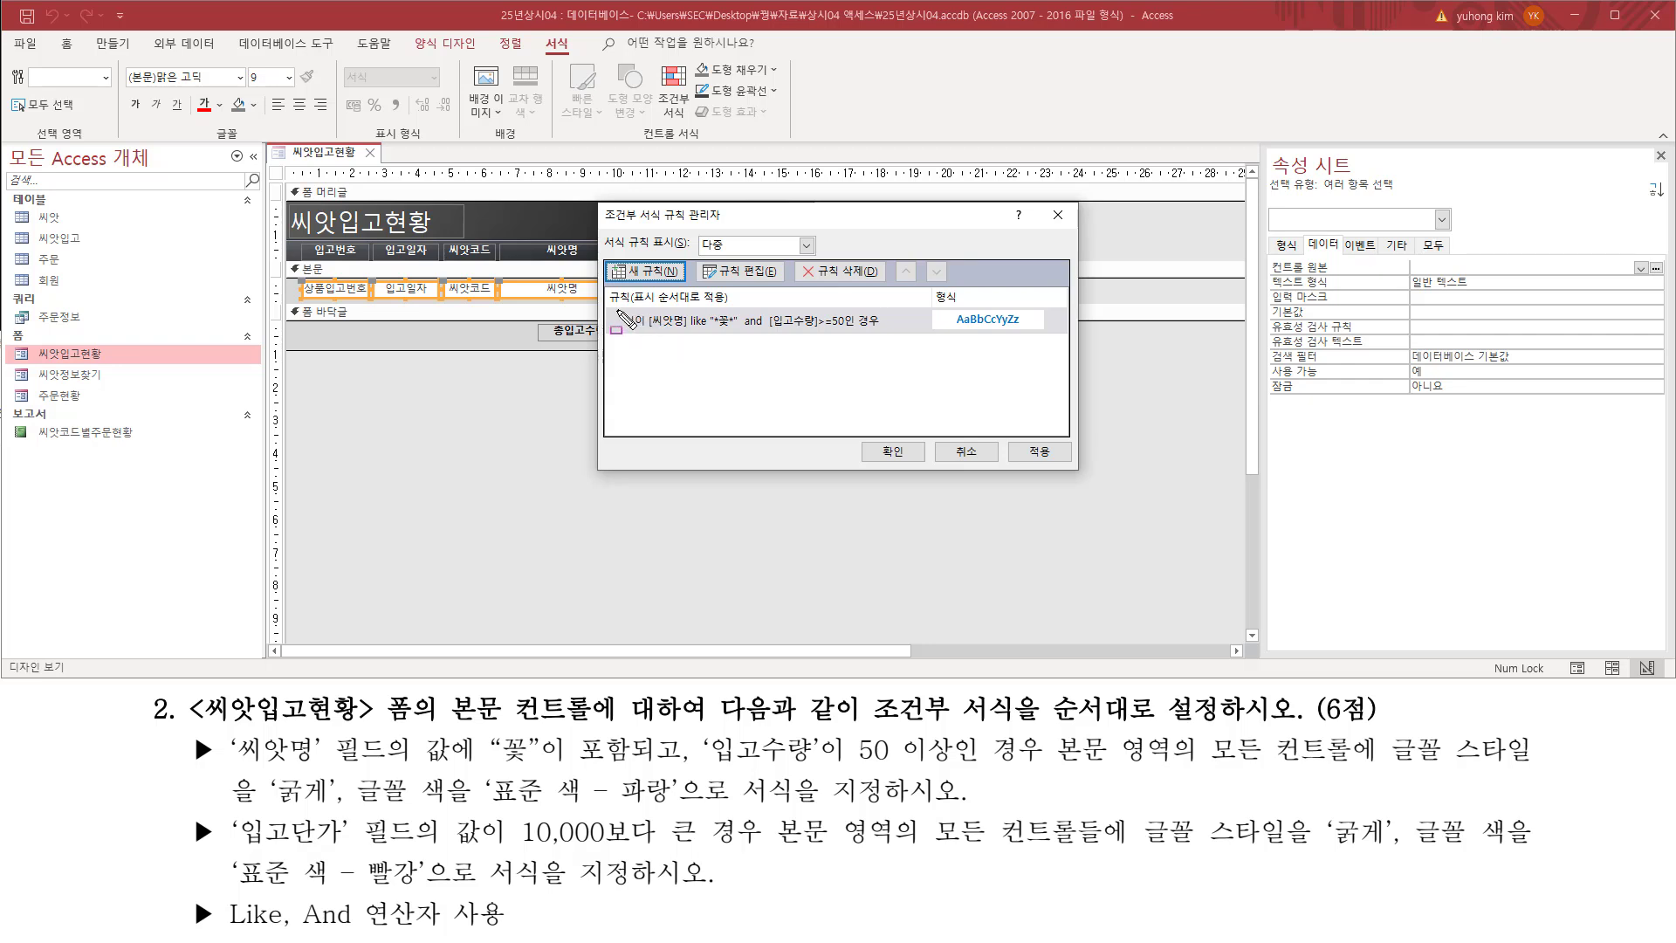
left_click_drag(616, 306, 791, 339)
left_click_drag(913, 339, 1041, 335)
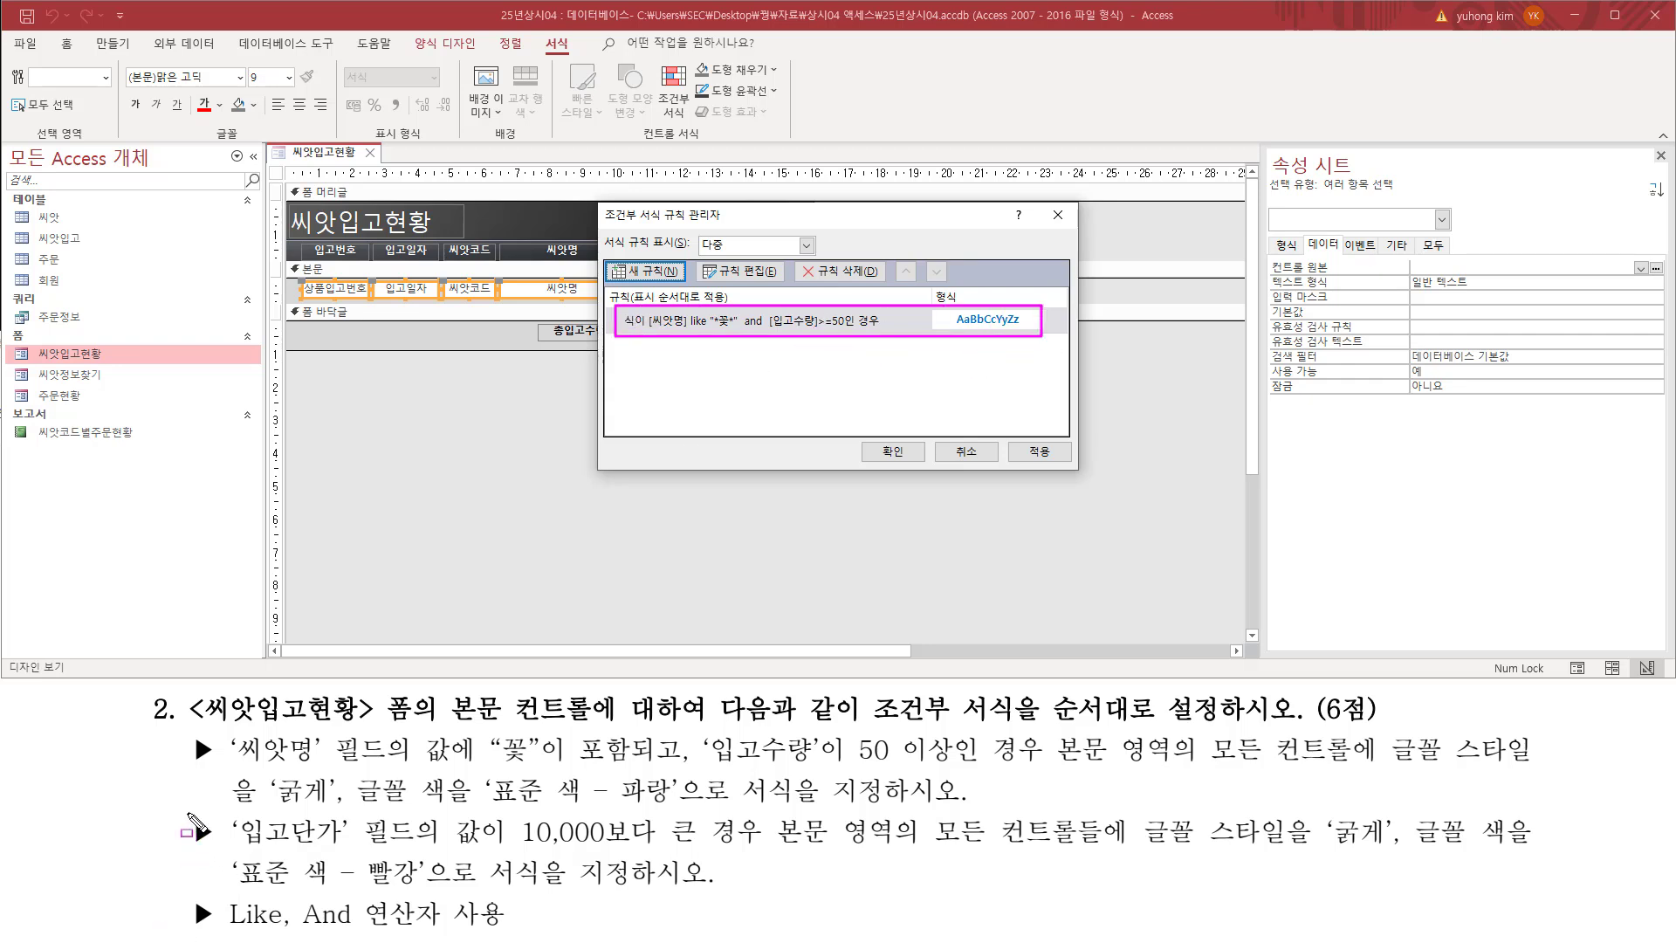
Step: Start a second conditional formatting rule for the 입고단가 condition and set its condition type to 식이
left_click_drag(186, 813, 217, 861)
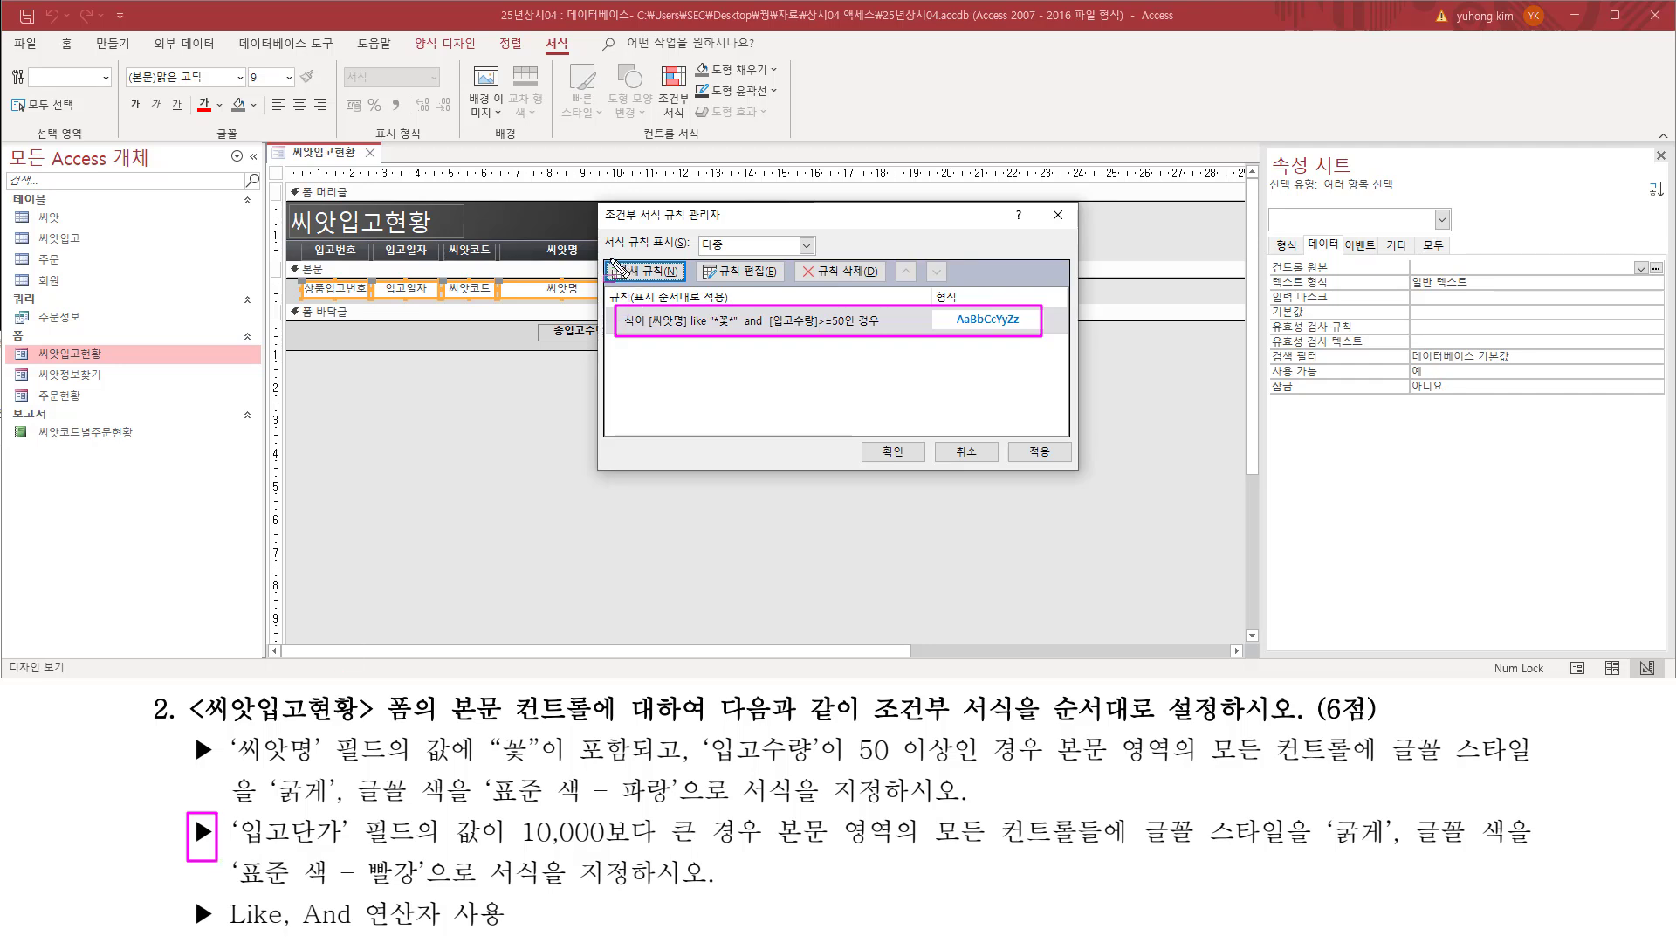
left_click_drag(608, 260, 682, 282)
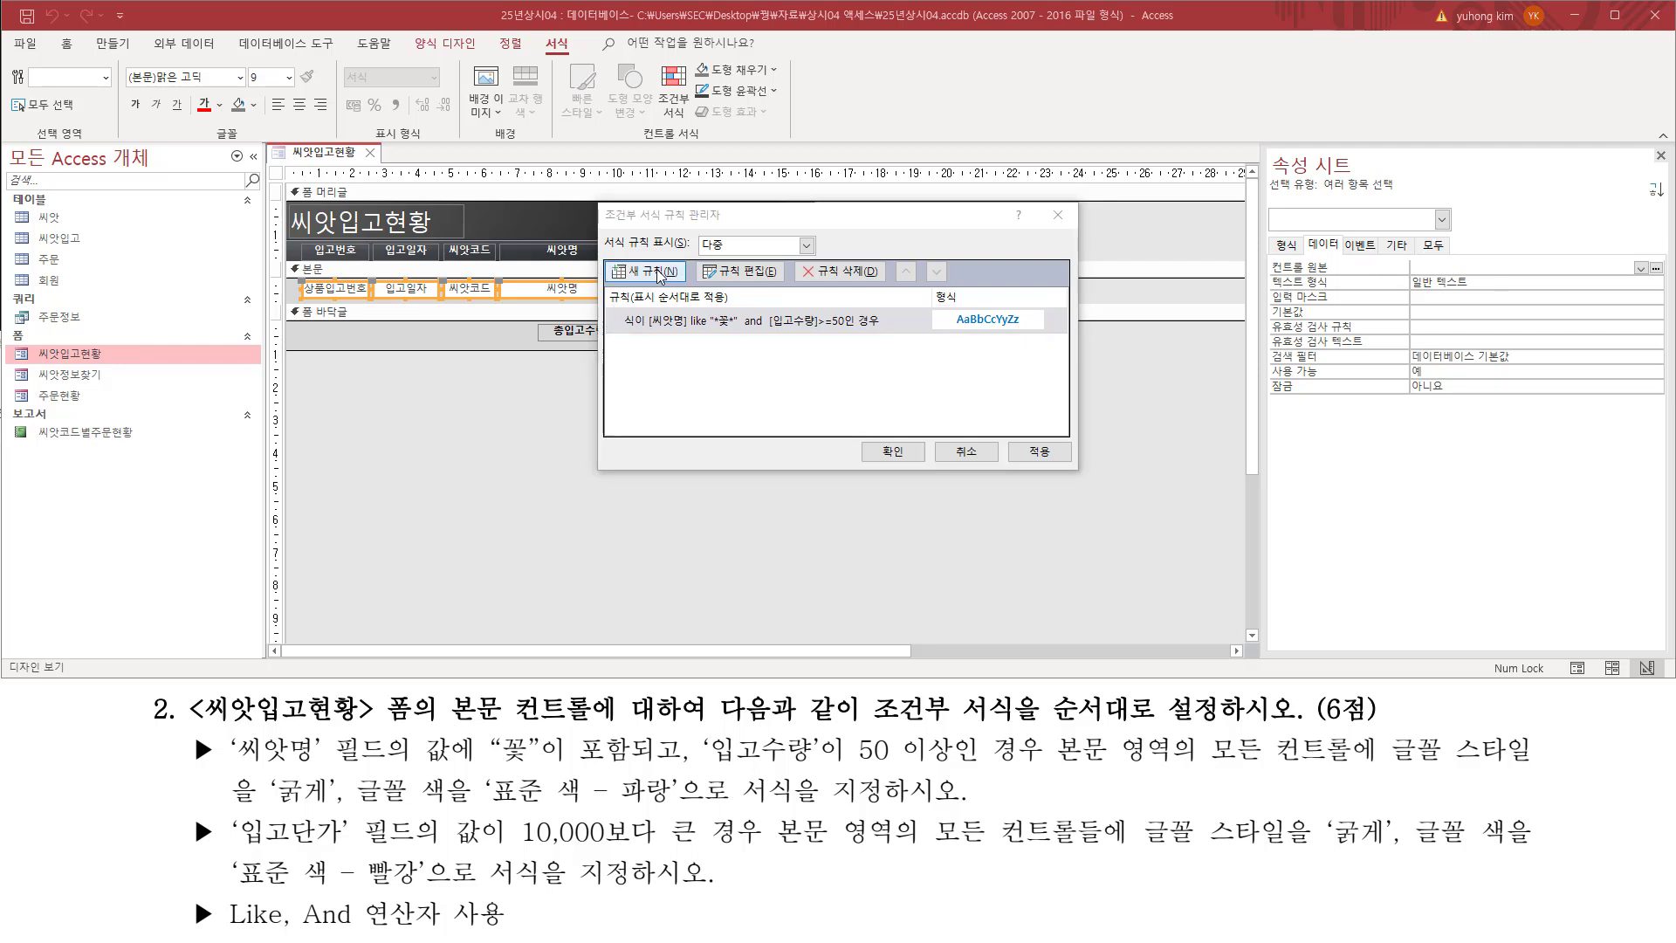
left_click(669, 272)
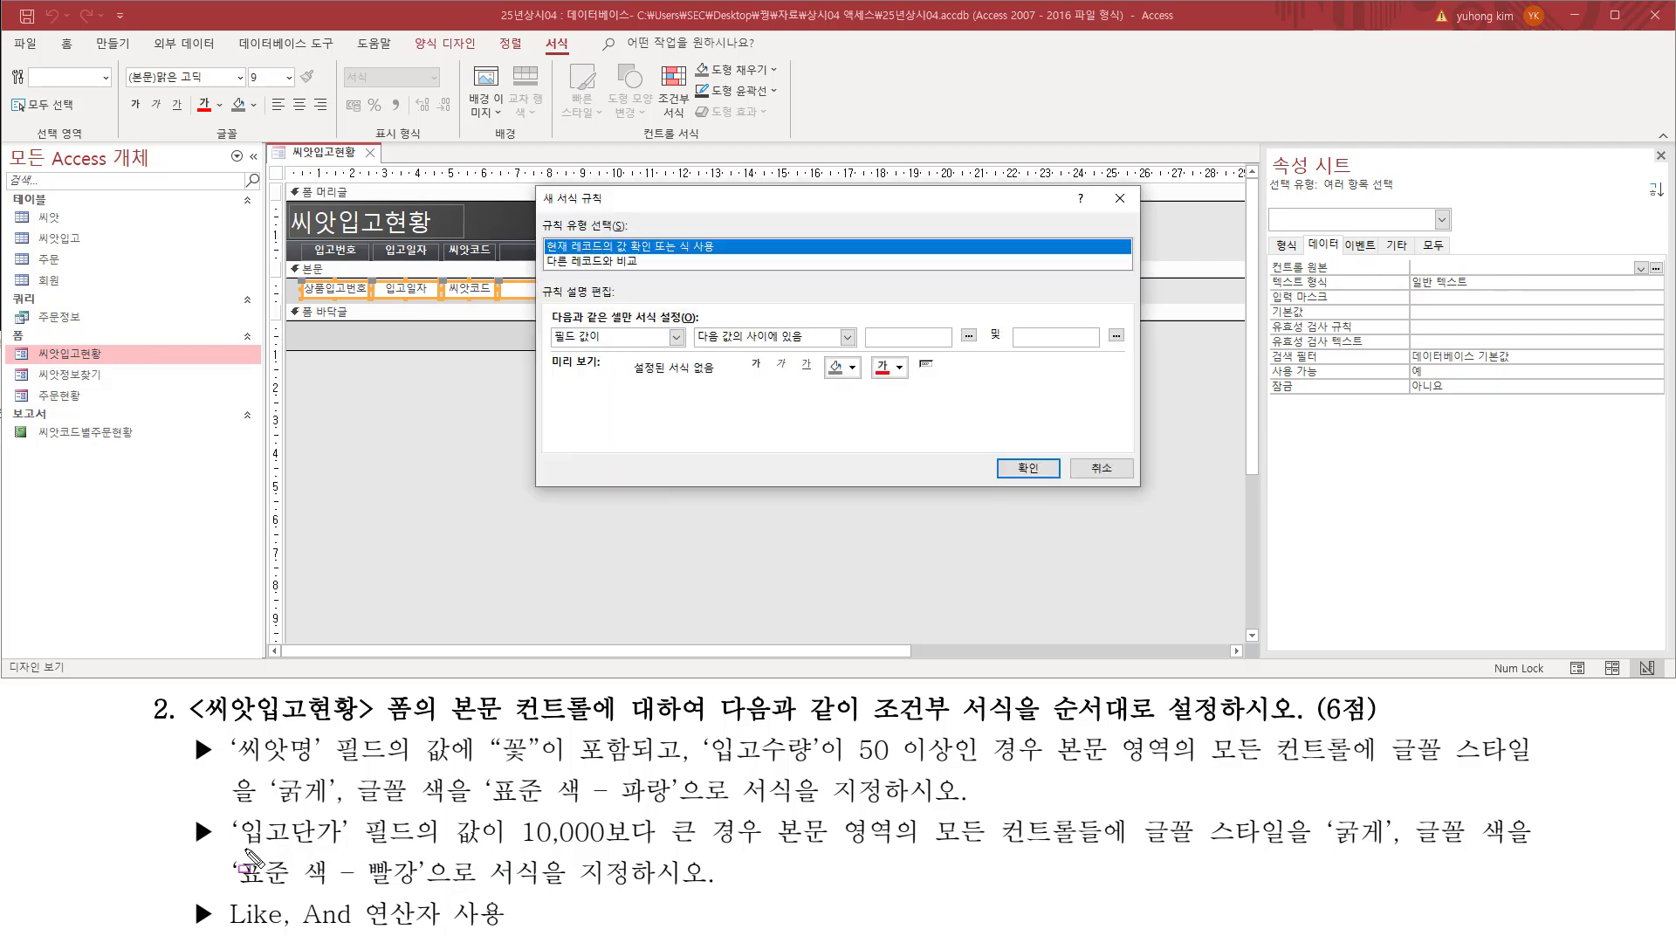
left_click_drag(243, 847, 772, 847)
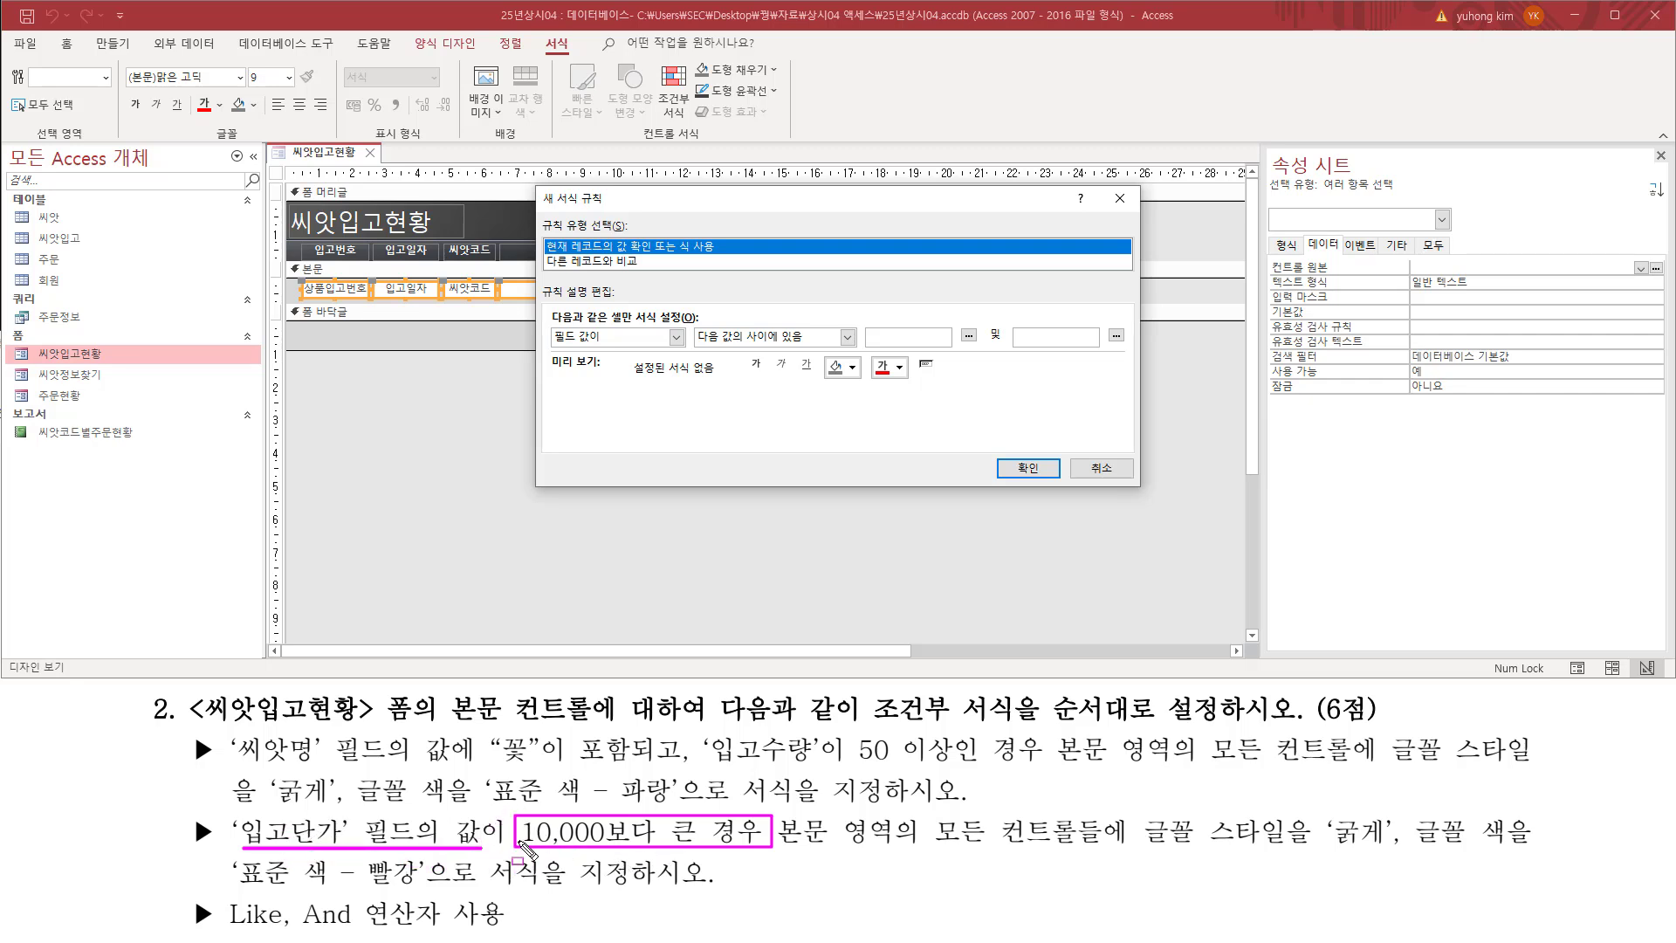
left_click(640, 341)
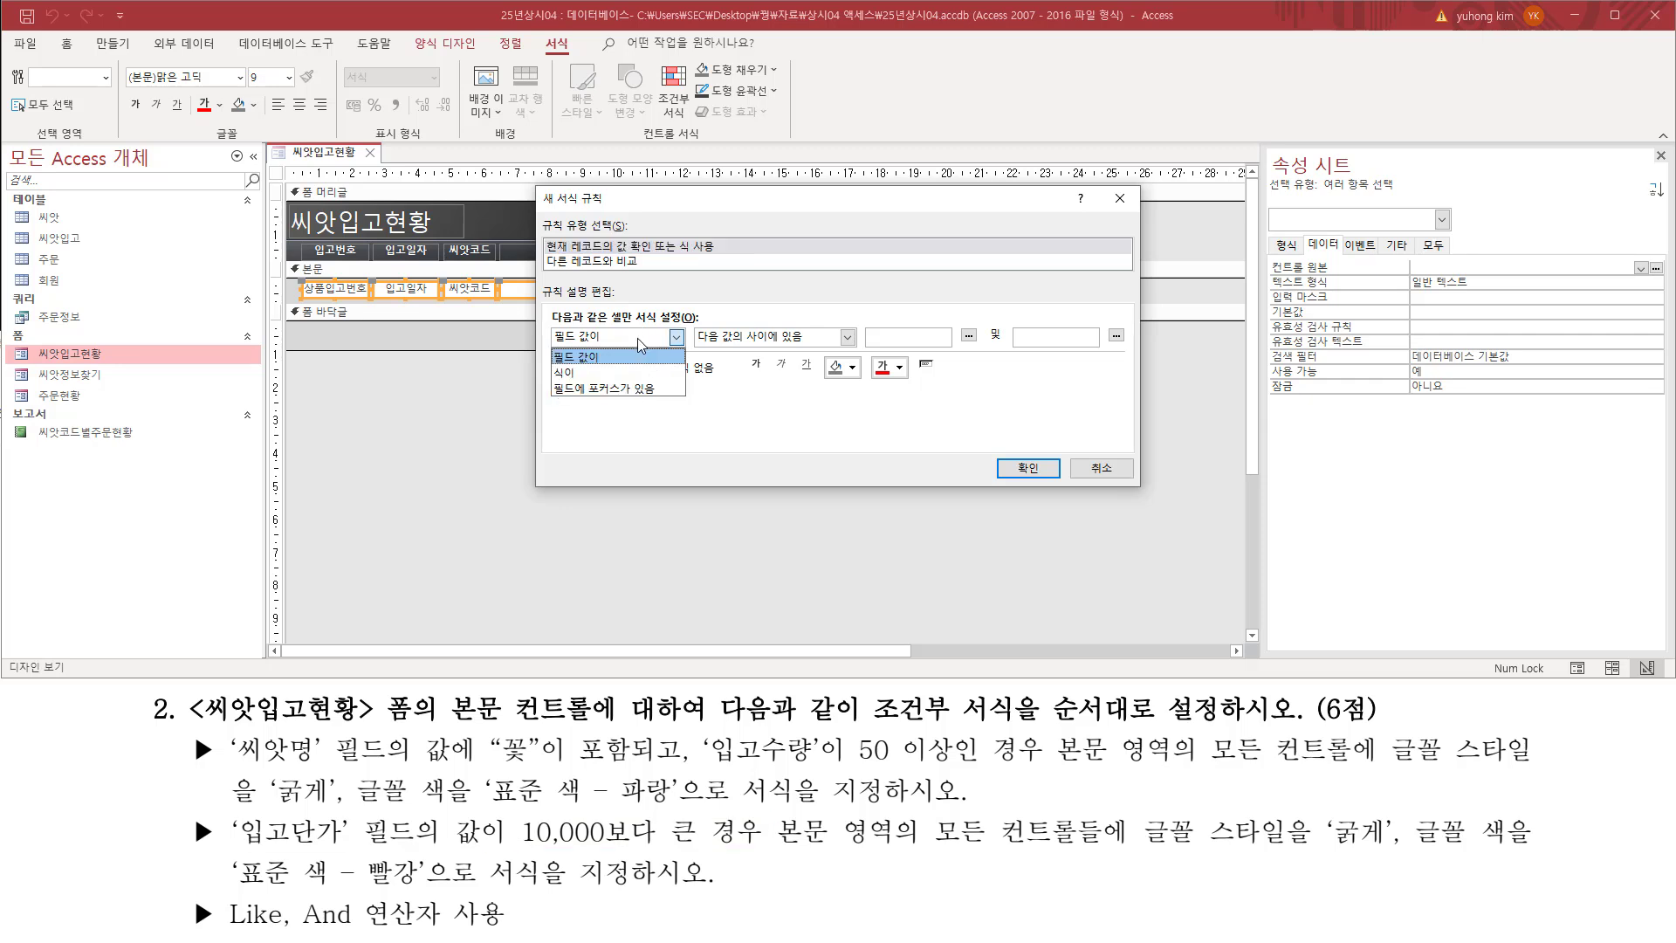
left_click(599, 373)
left_click(713, 337)
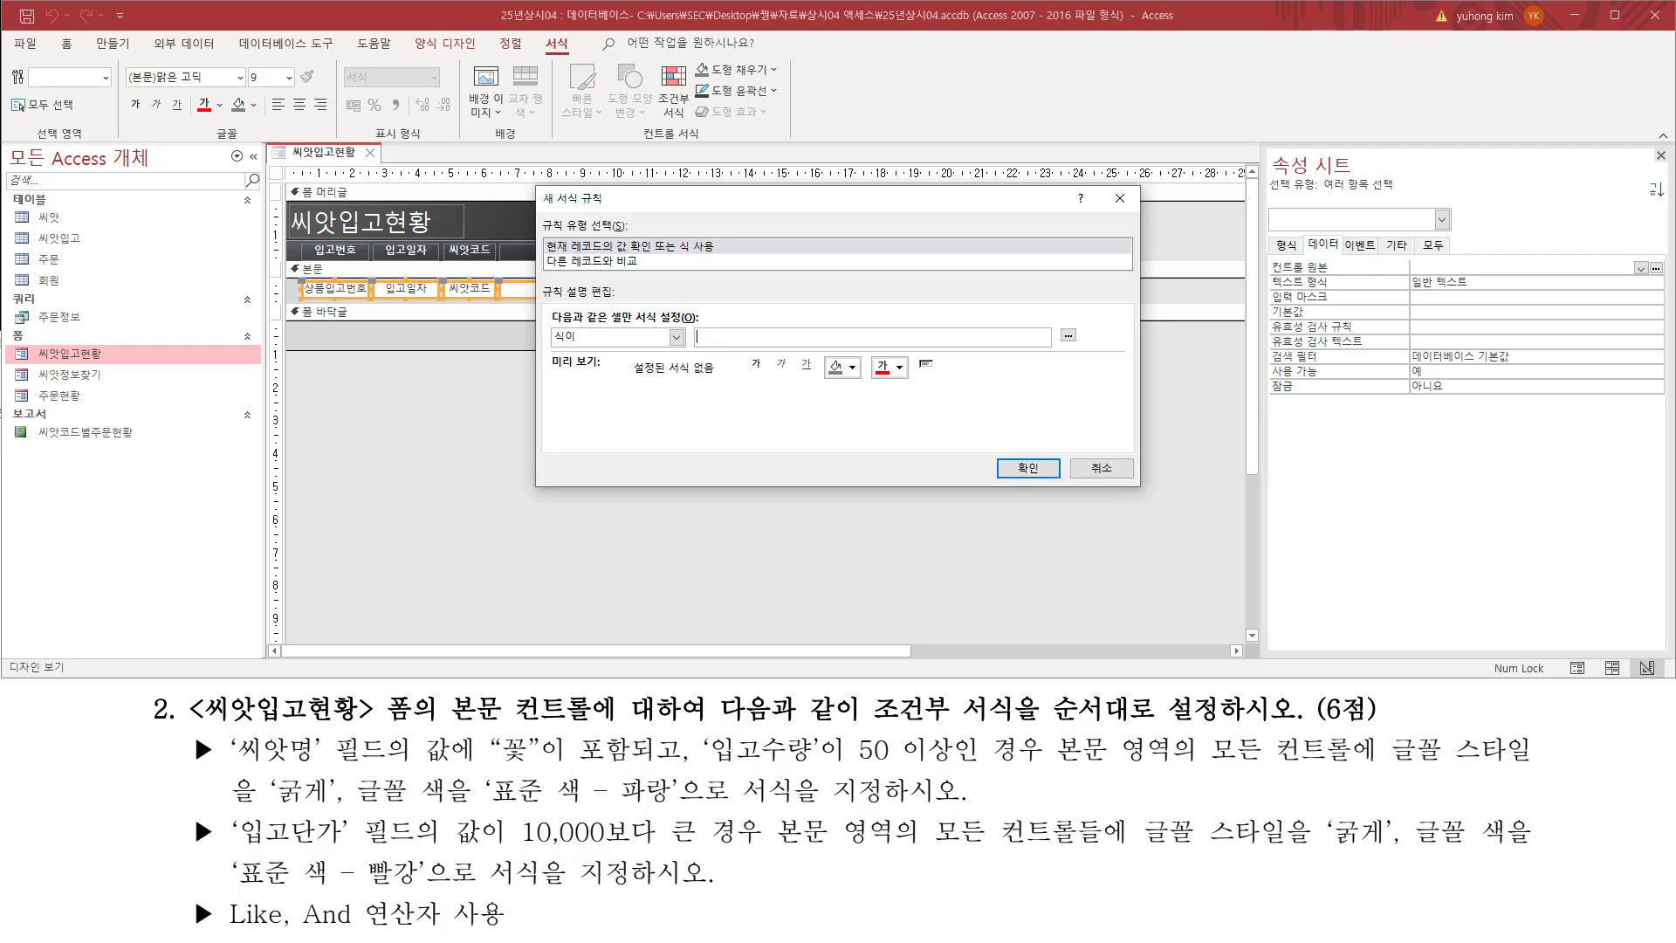
Step: Write the second rule's condition [입고단가] > 10000 on a new line of the memo
key("alt+Tab")
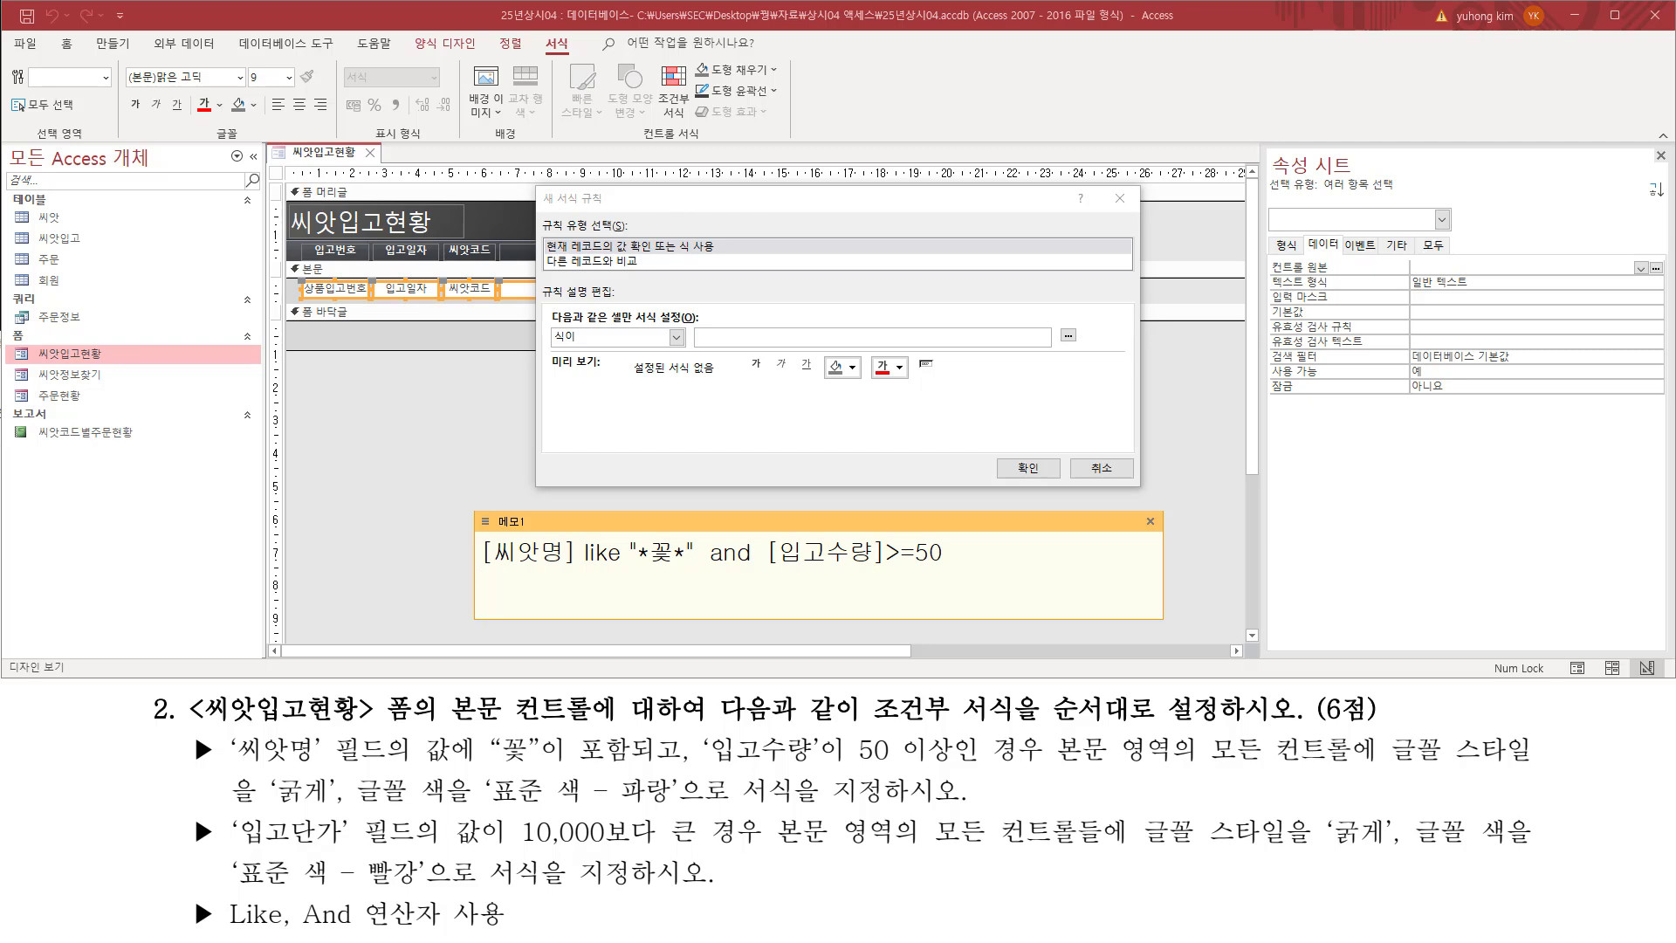
type("[dlq")
key("BackSpace")
key("BackSpace")
key("BackSpace")
key("Hangul")
type("입ㄱ")
type("단ㄱ")
type("]")
type(" > 10000")
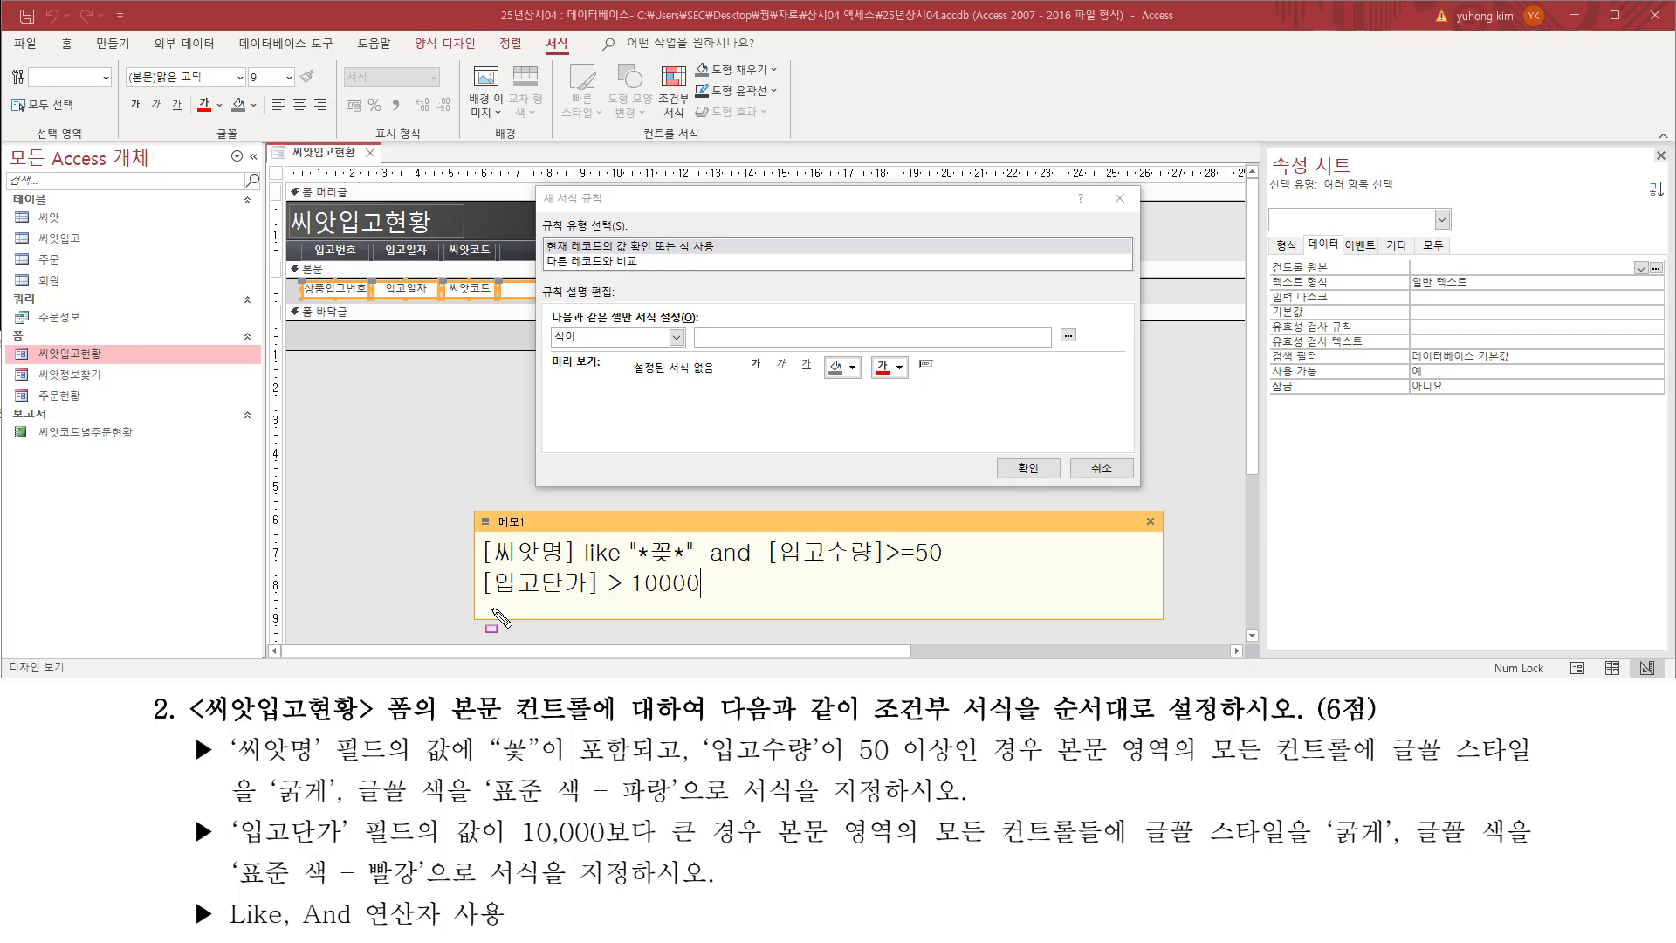
Step: Enter [입고단가] > 10000 from the memo as the second rule's expression
left_click_drag(482, 600, 702, 600)
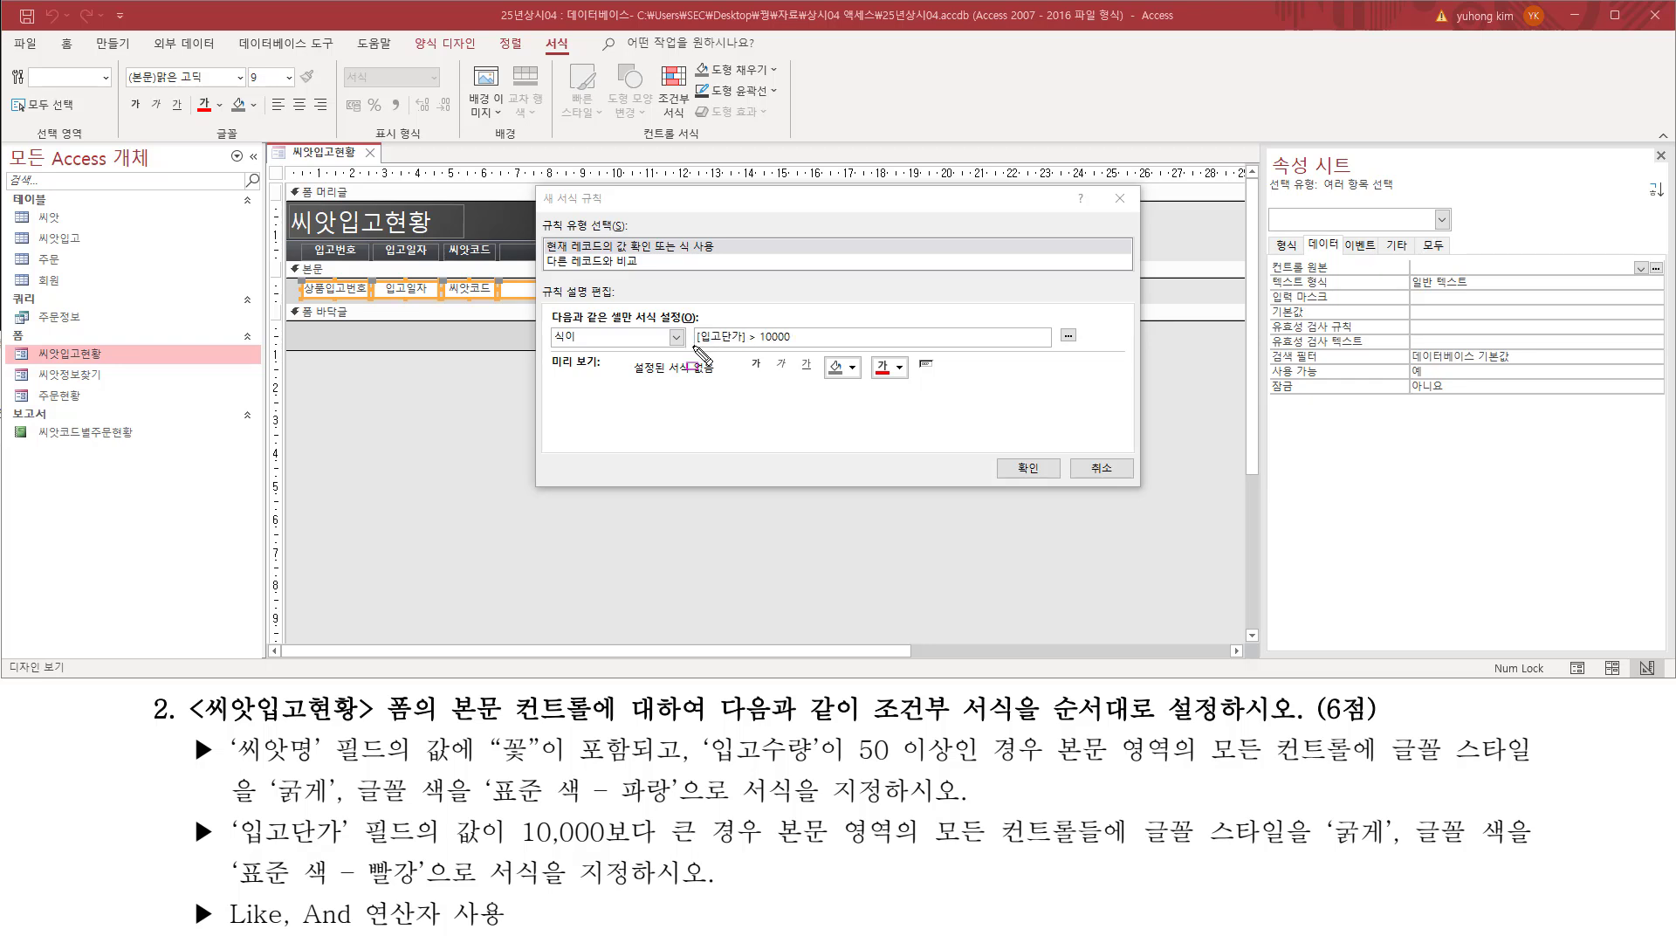
mouse_move(694, 347)
left_mouse_down()
mouse_move(814, 346)
mouse_move(807, 324)
left_mouse_up()
key("Escape")
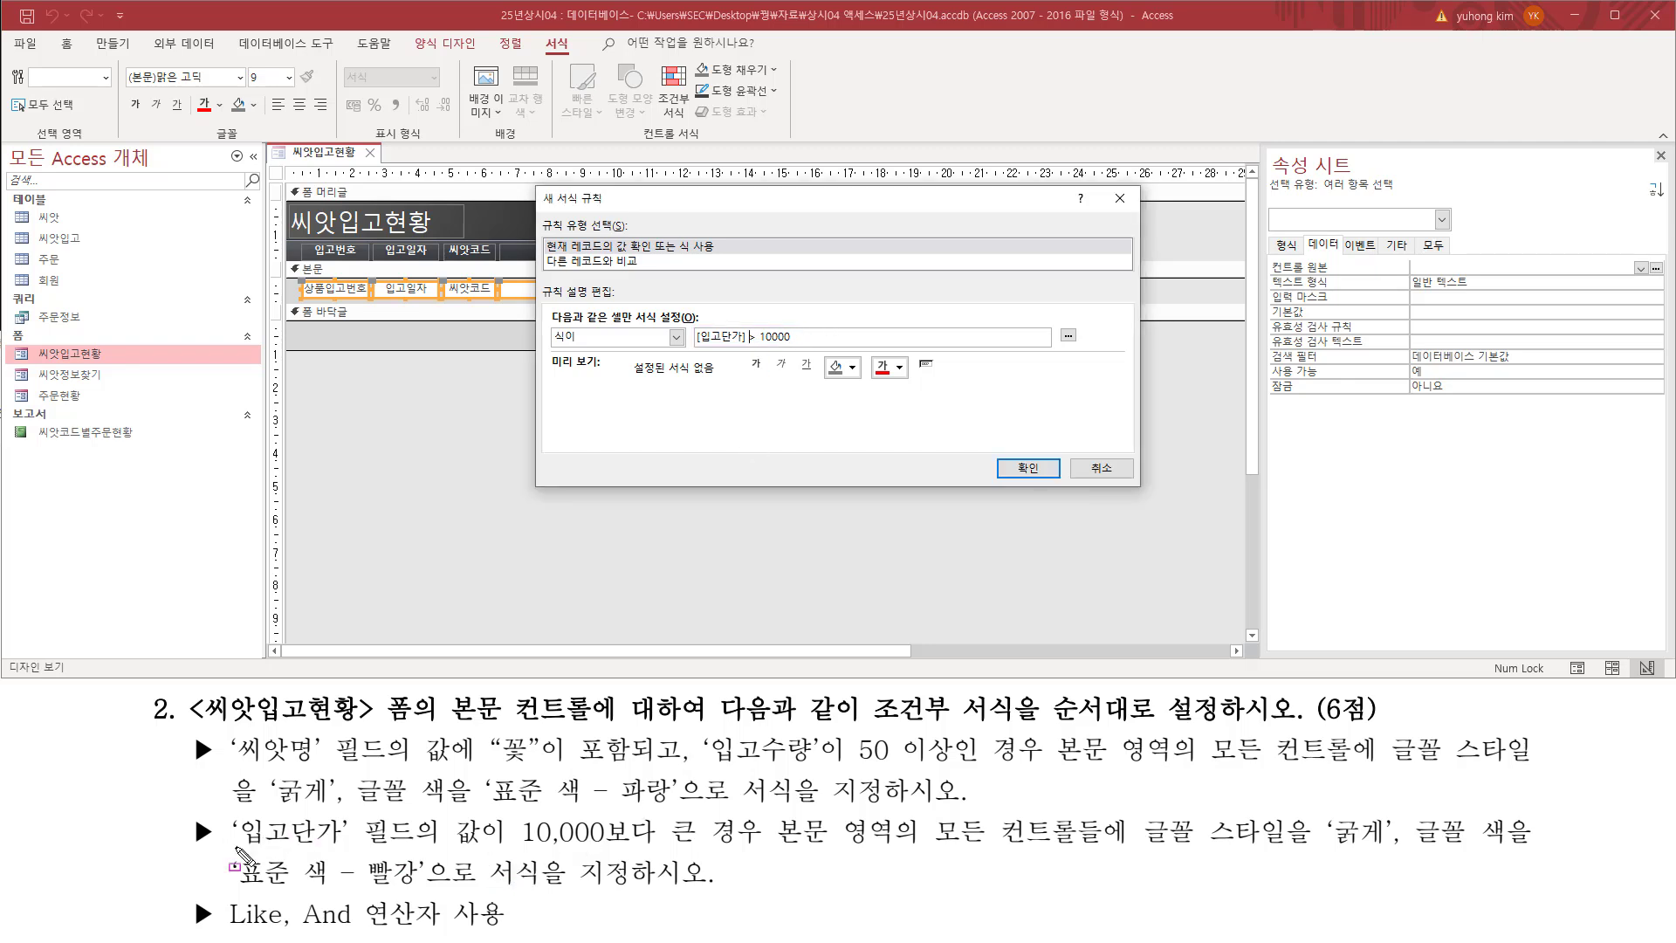
Step: Format the second rule as instructed with bold text and the standard red (표준 색 - 빨강) font color
left_click_drag(234, 845, 661, 844)
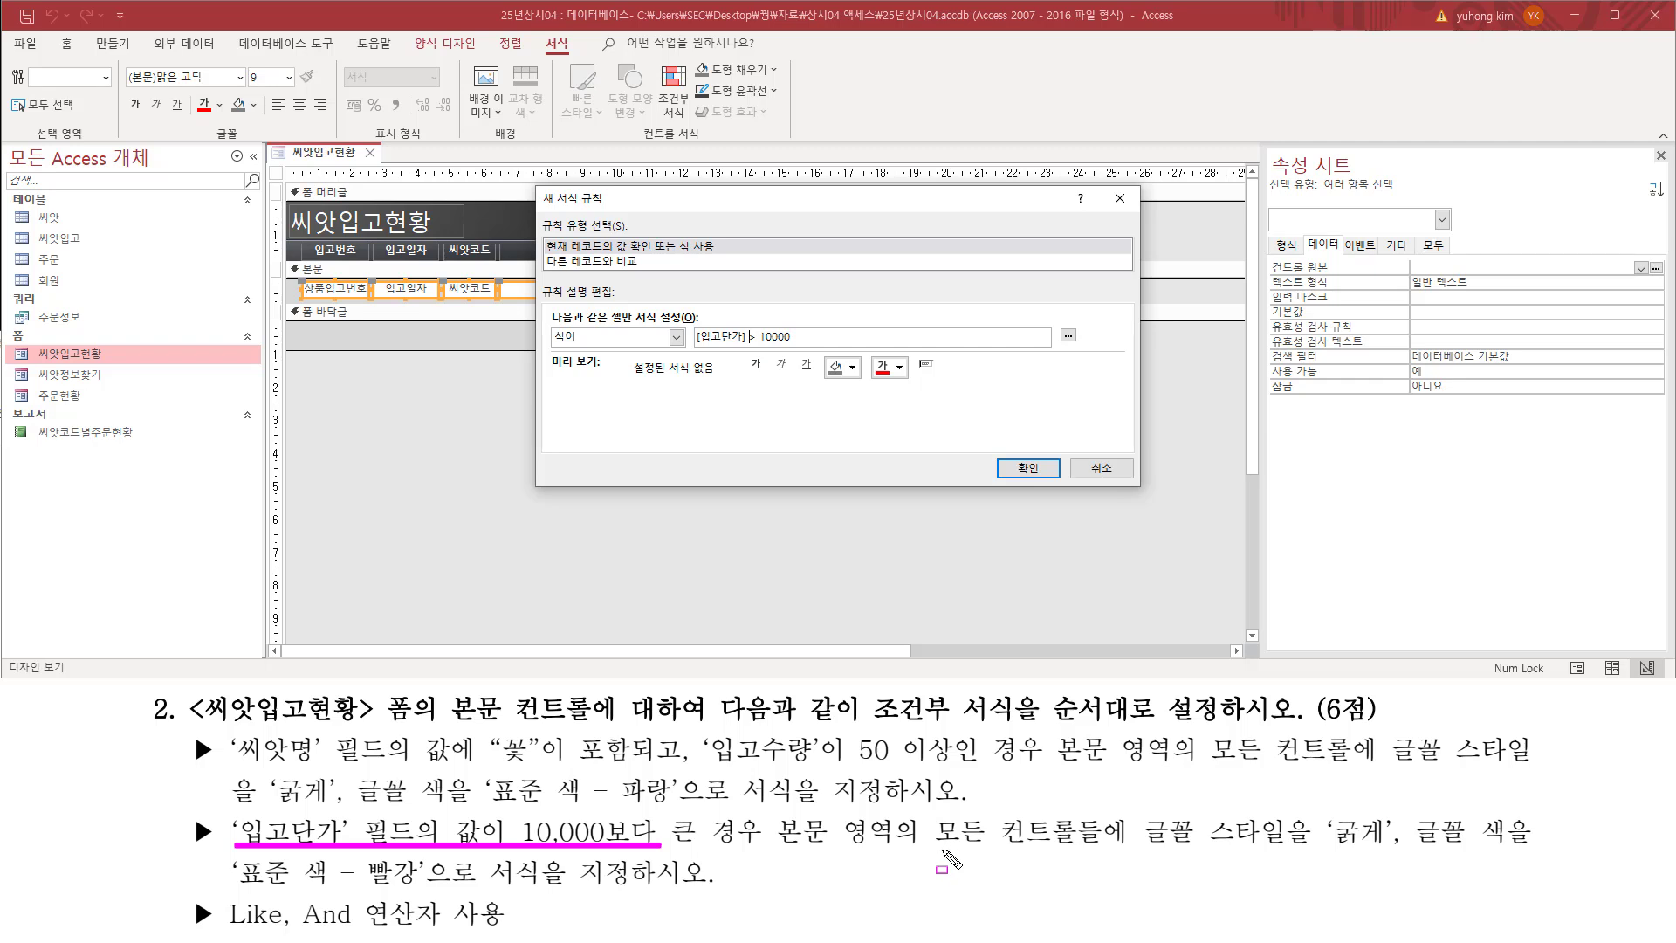
mouse_move(933, 846)
left_mouse_down()
mouse_move(1394, 858)
mouse_move(1423, 843)
mouse_move(1524, 859)
left_mouse_up()
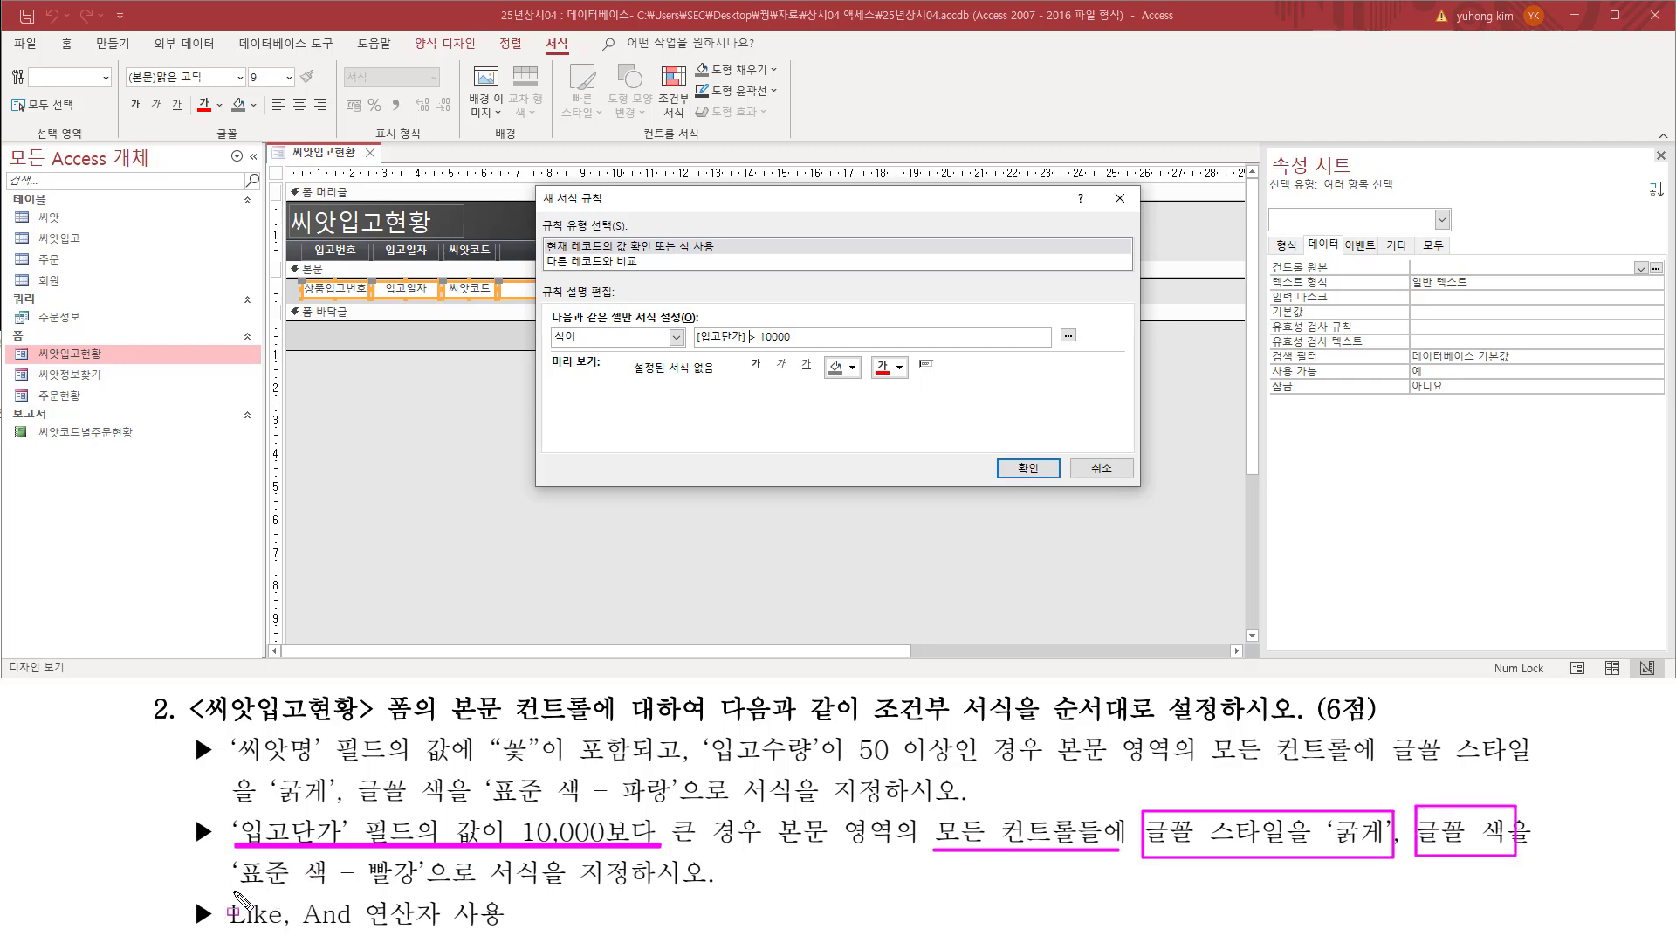
mouse_move(234, 890)
left_mouse_down()
mouse_move(467, 842)
mouse_move(425, 859)
left_mouse_up()
key("Escape")
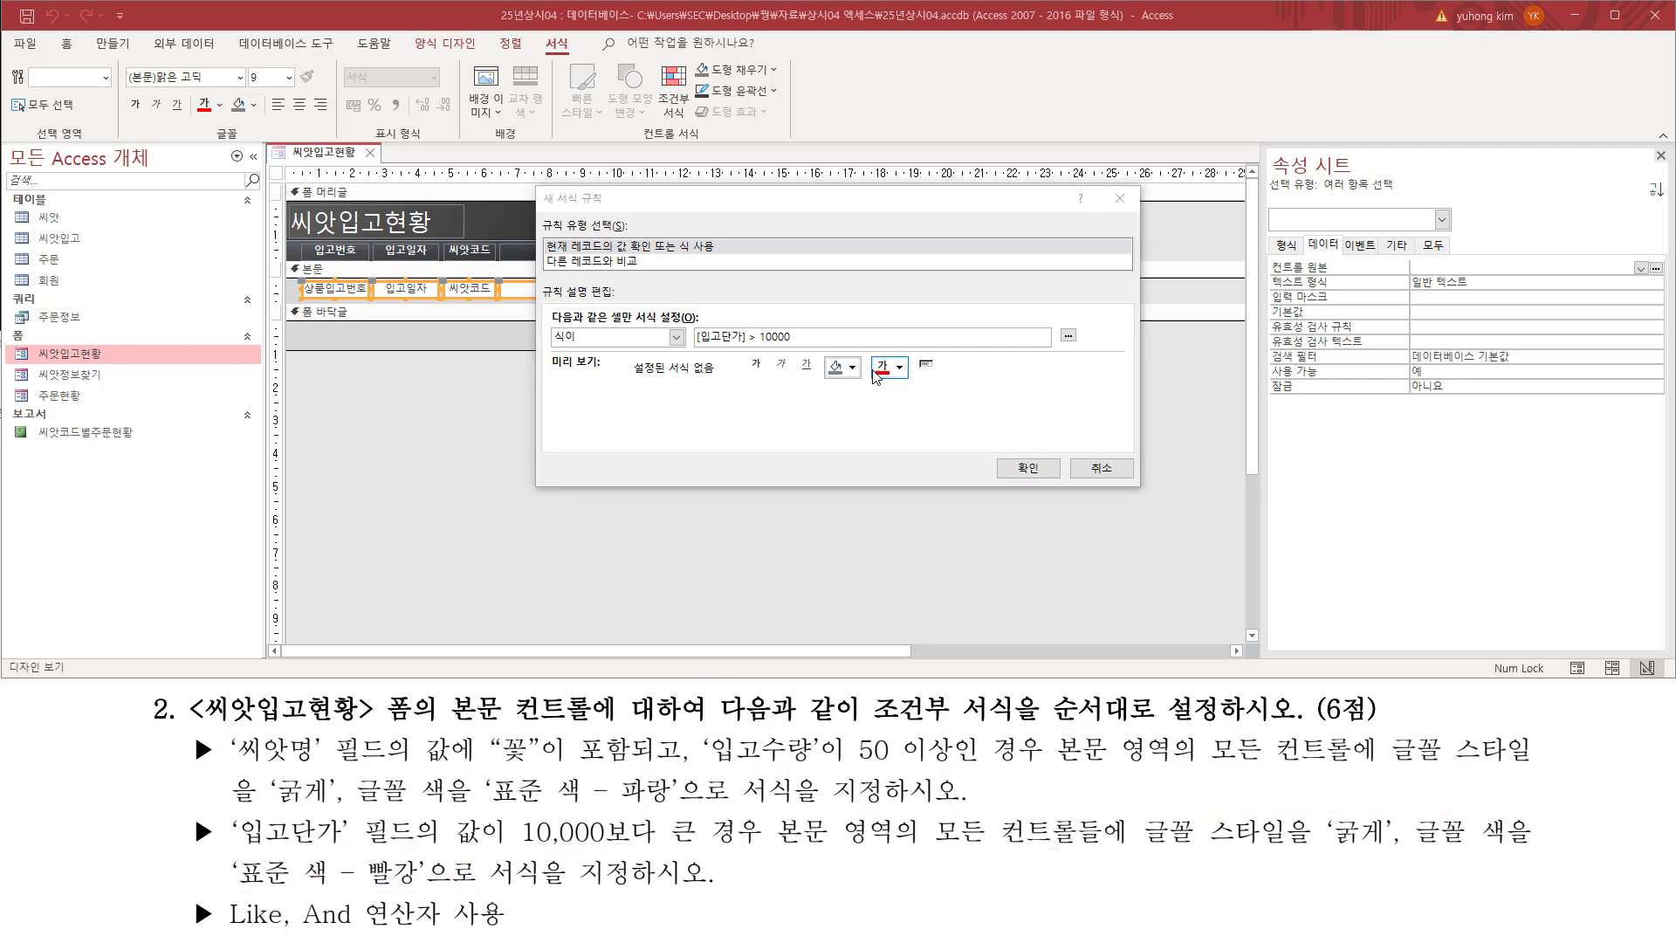
left_click(756, 366)
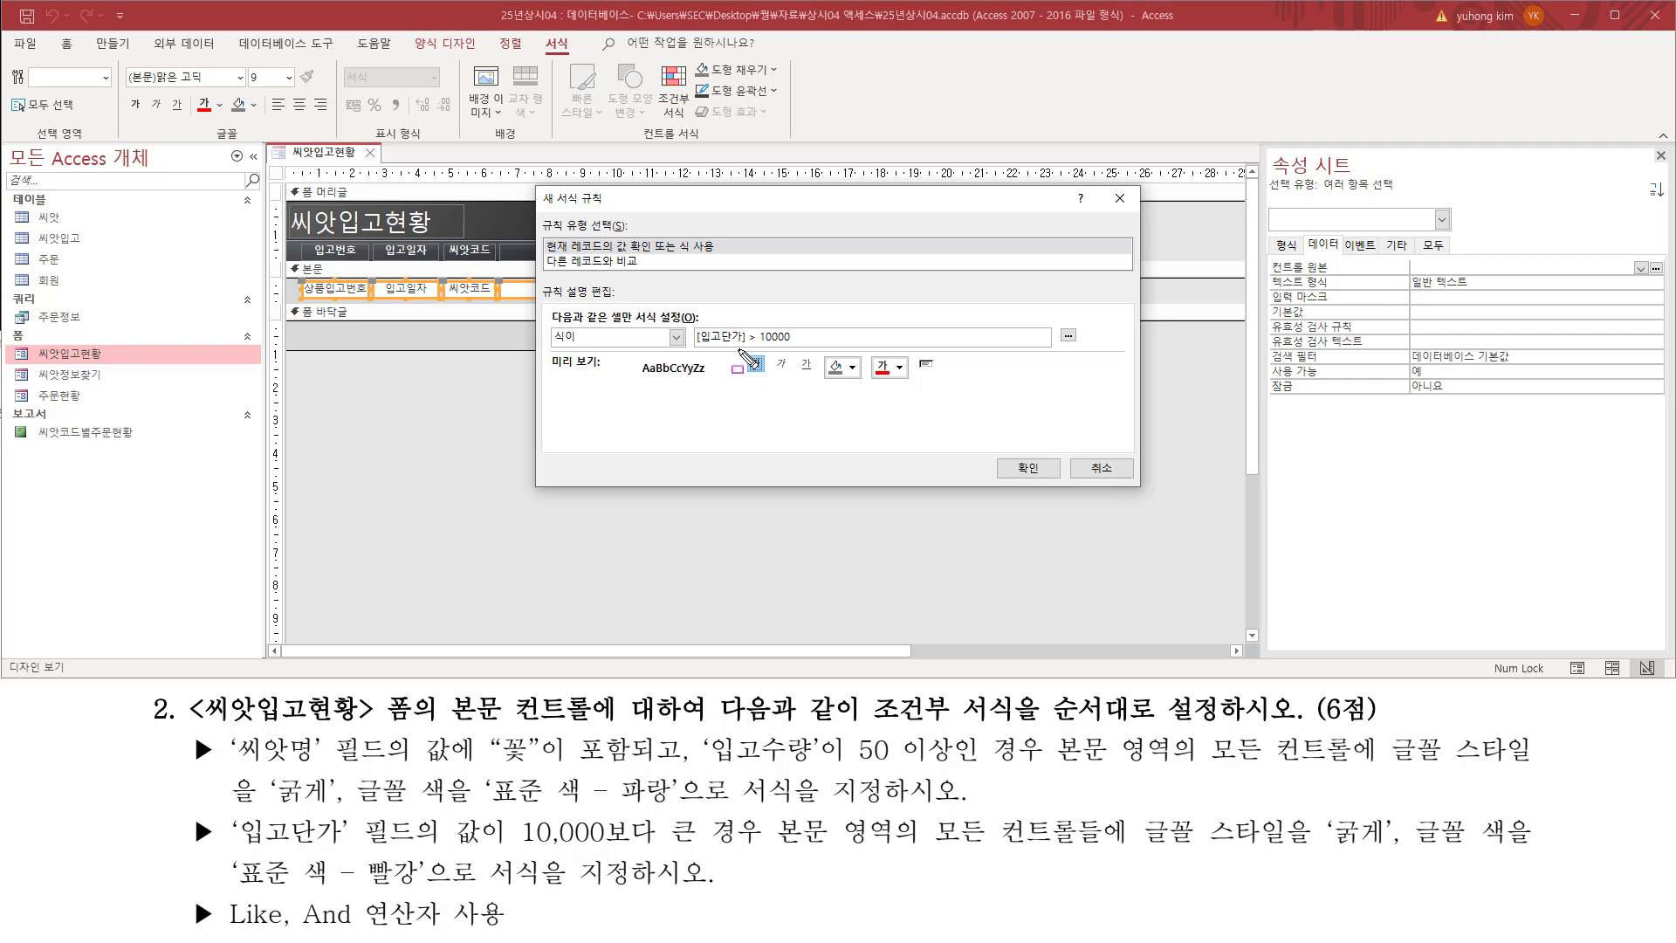
left_click(899, 368)
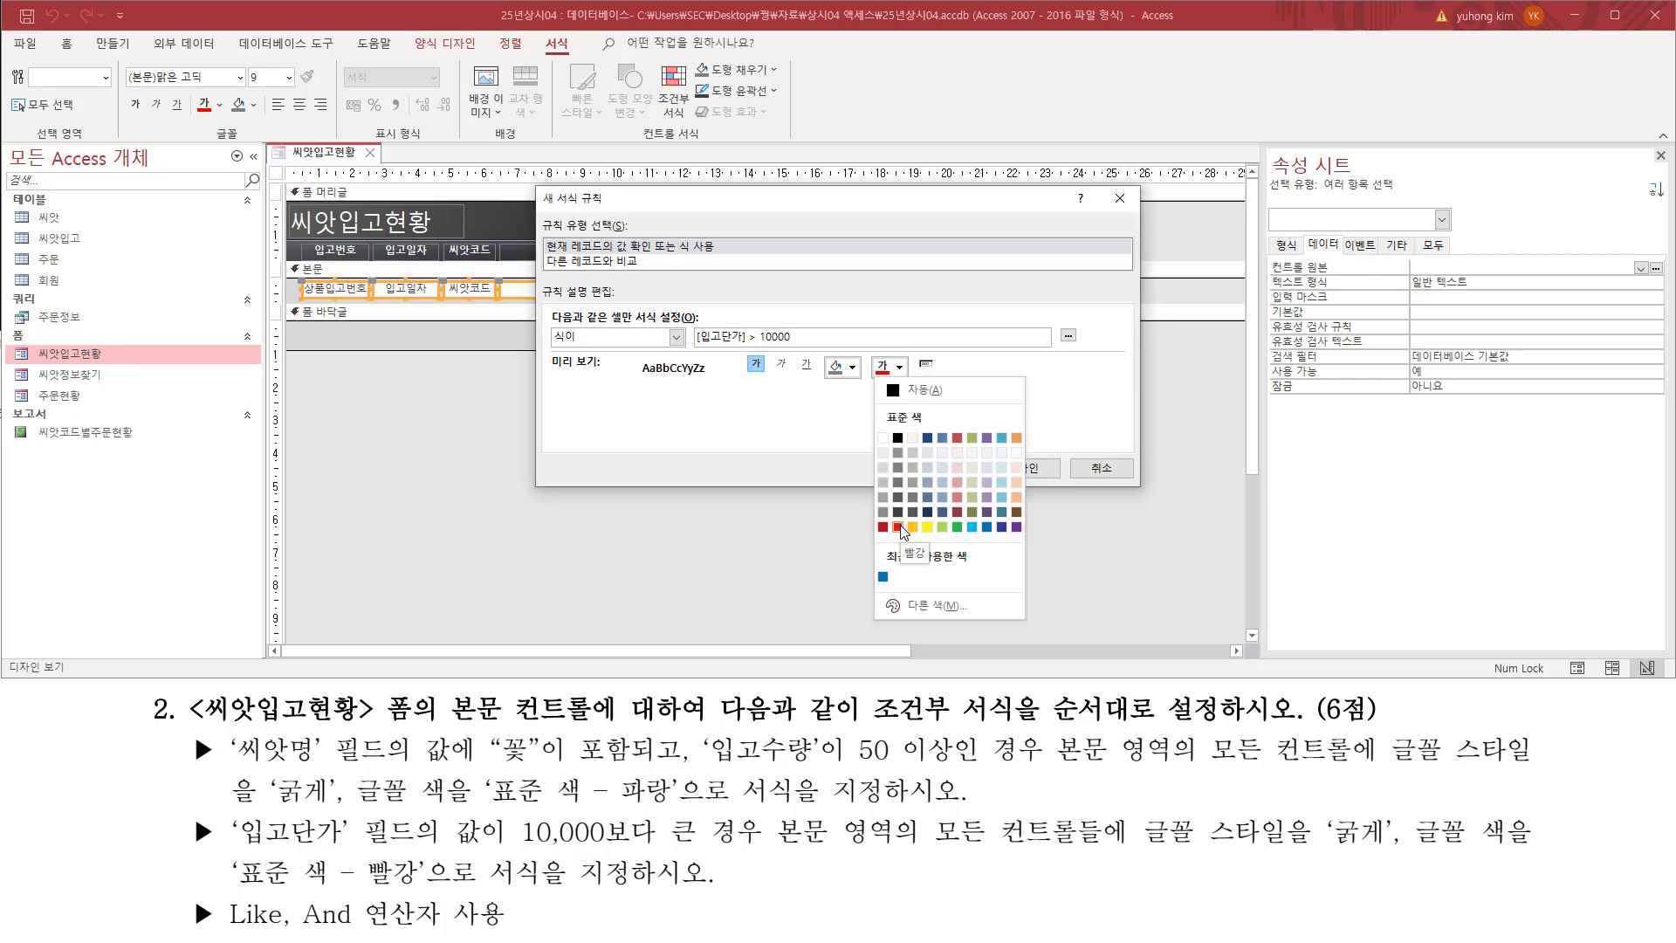
left_click(898, 526)
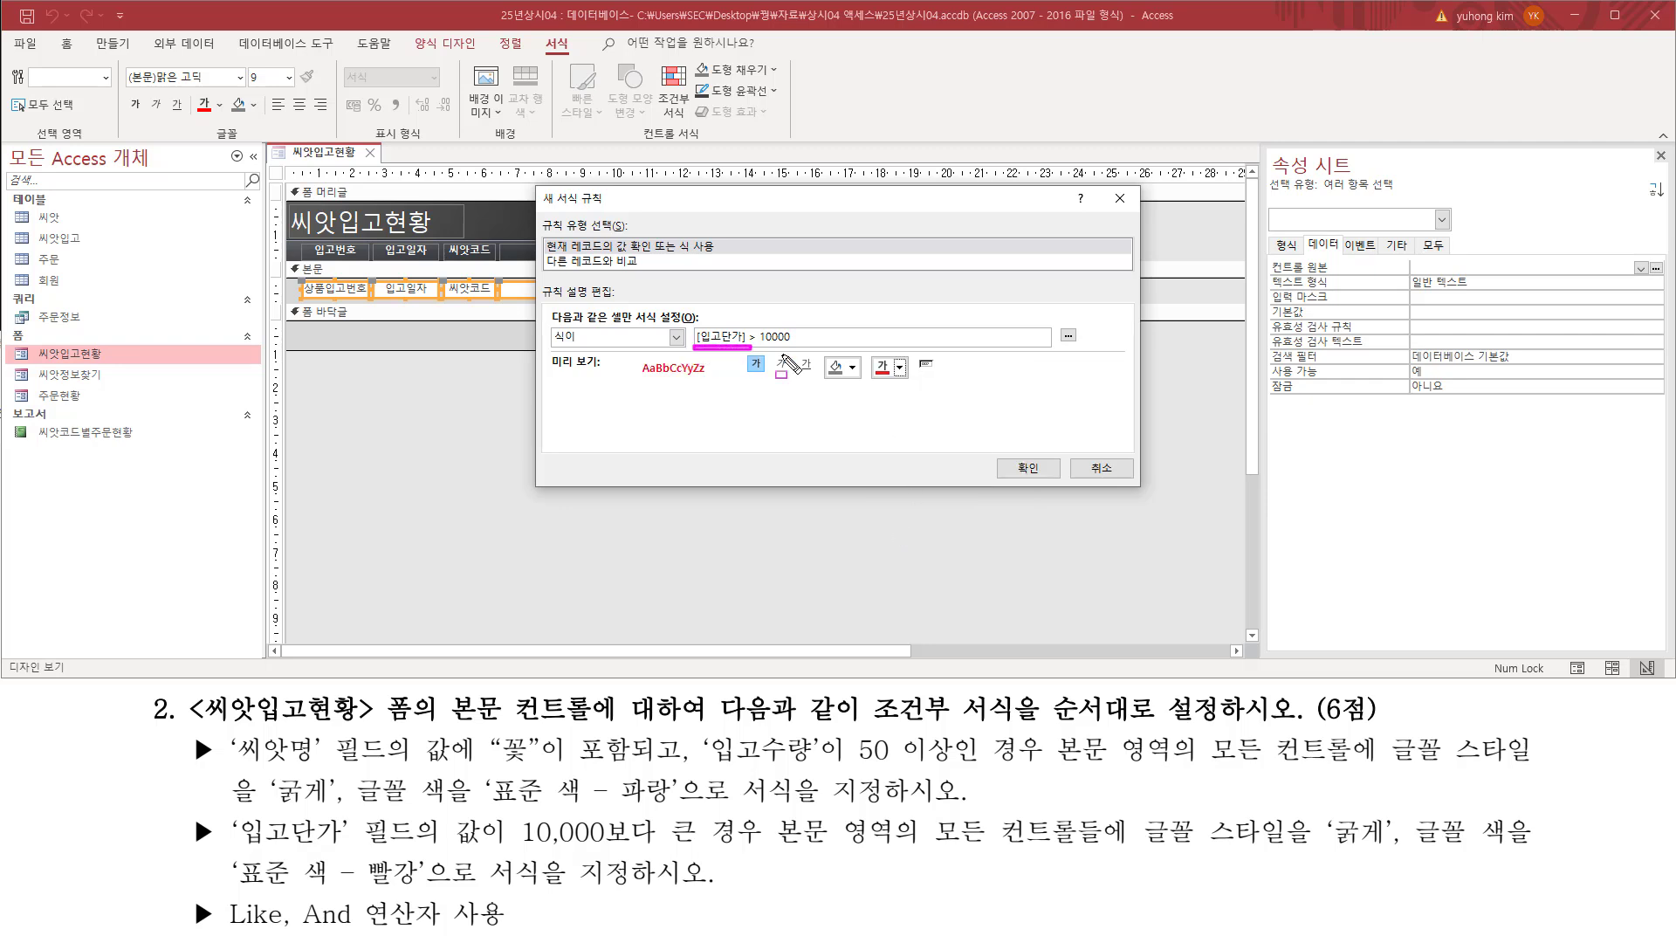
Step: Check the second rule's expression and format preview, and accept it into the rule list
left_click_drag(694, 325, 807, 347)
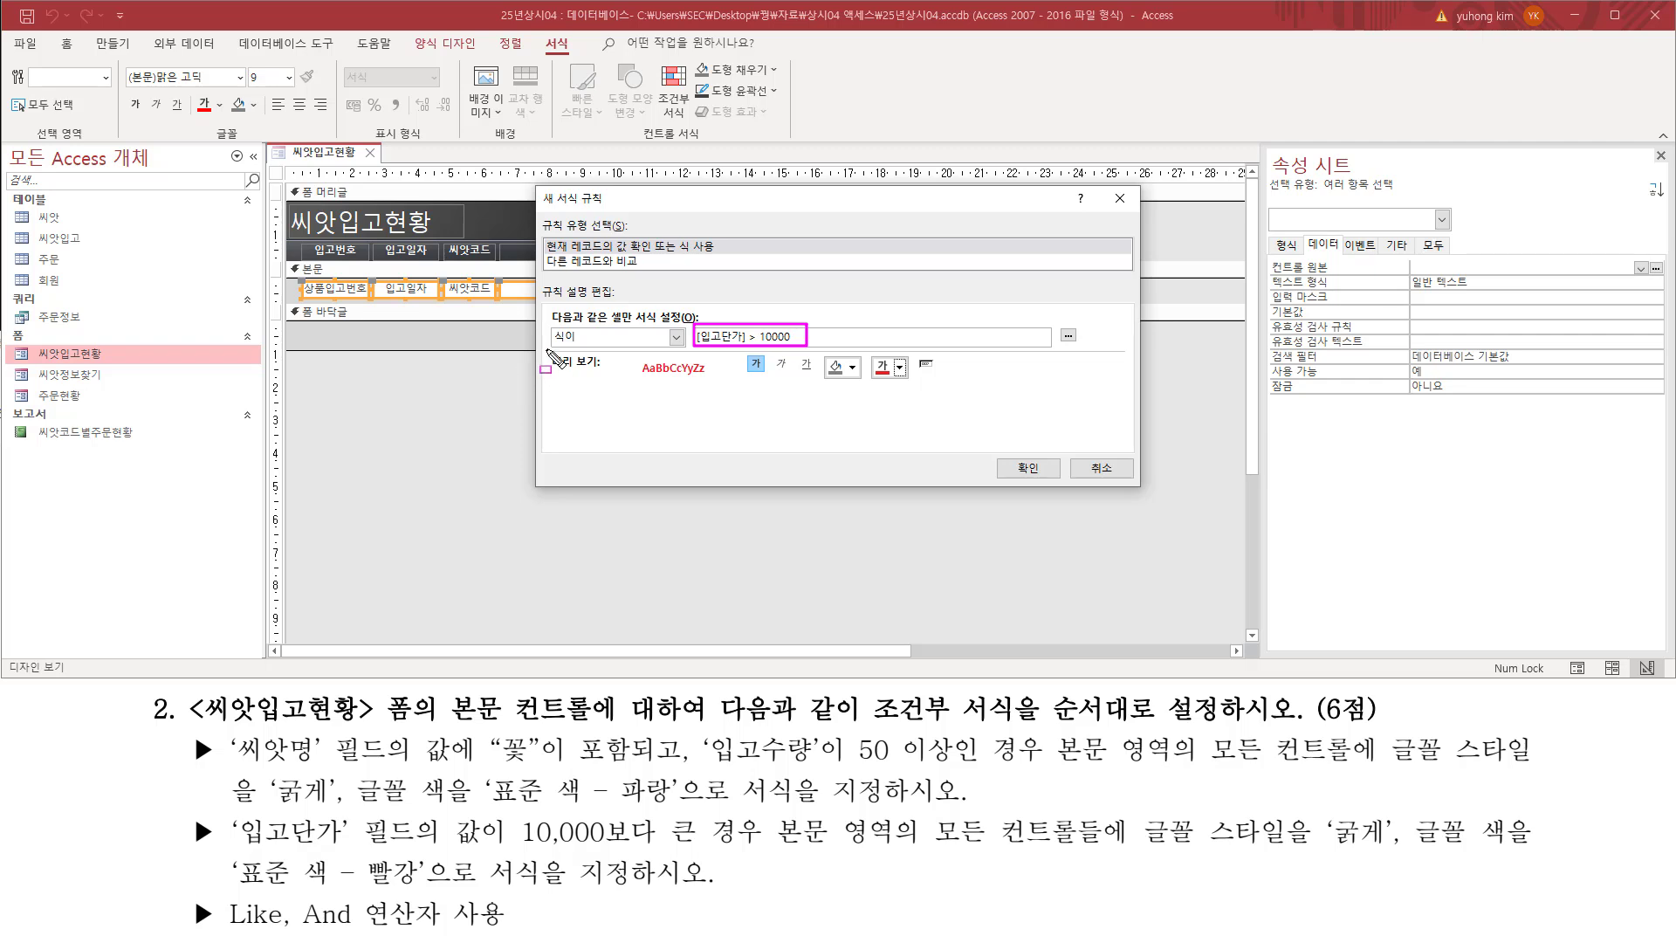
left_click_drag(545, 350, 706, 379)
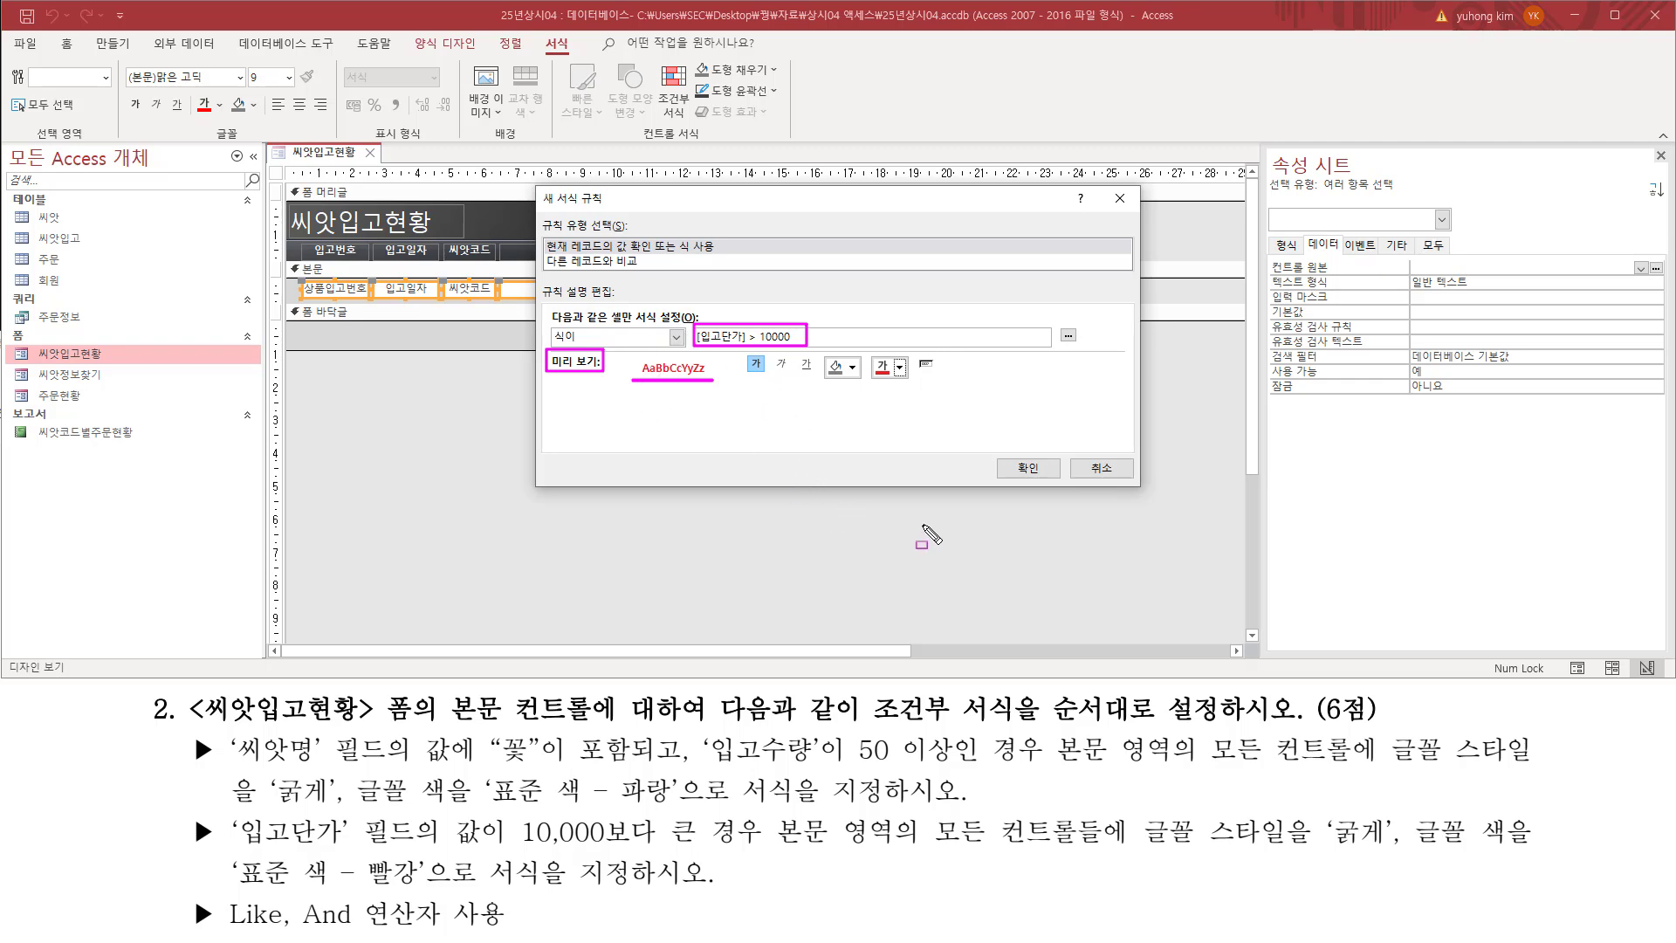
left_click_drag(997, 452, 1053, 482)
key("Escape")
left_click(1029, 469)
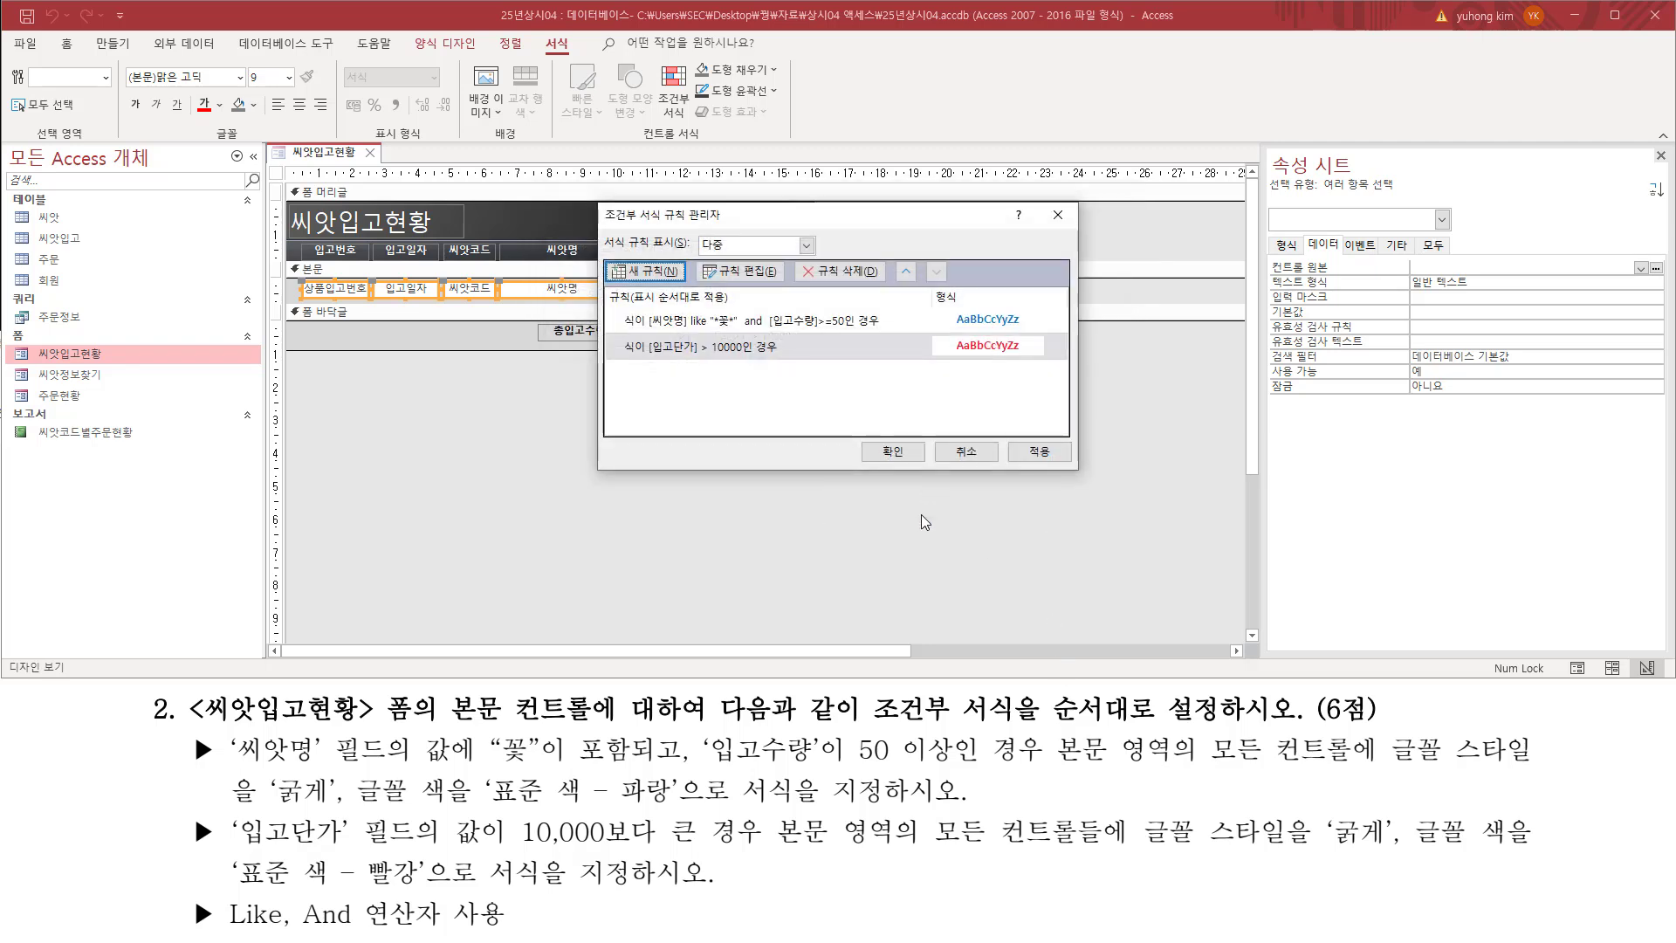
Step: Check both rules and their order against the instructions, and confirm the conditional formatting for the detail controls
left_click_drag(617, 309, 1036, 335)
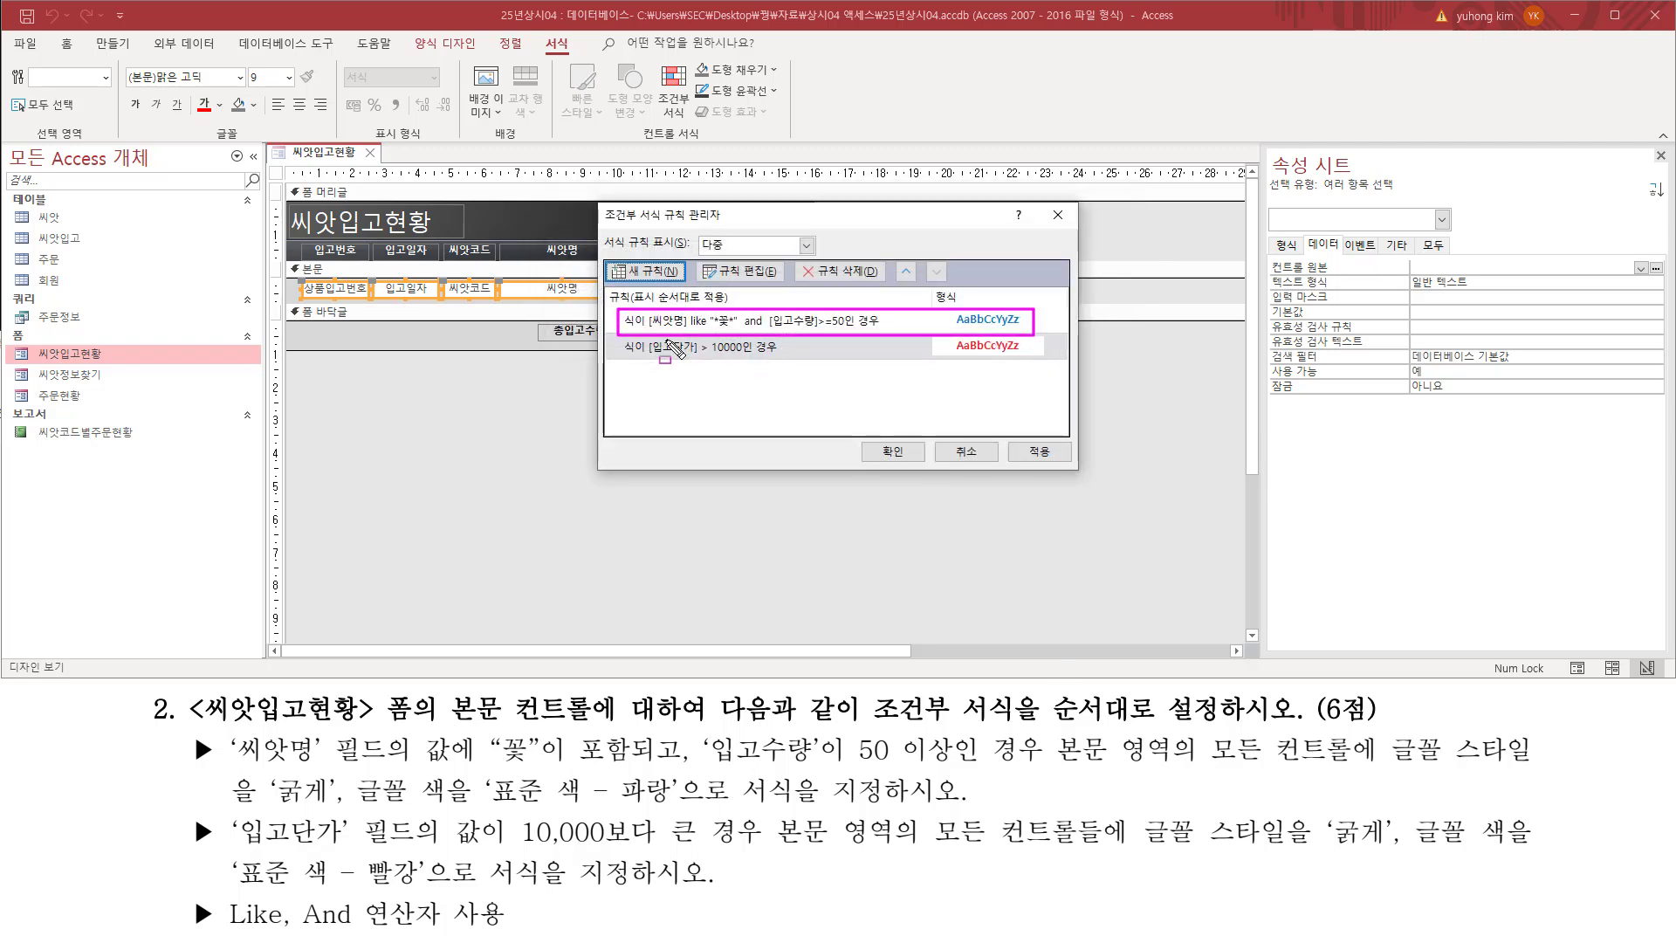
left_click_drag(618, 334, 1036, 360)
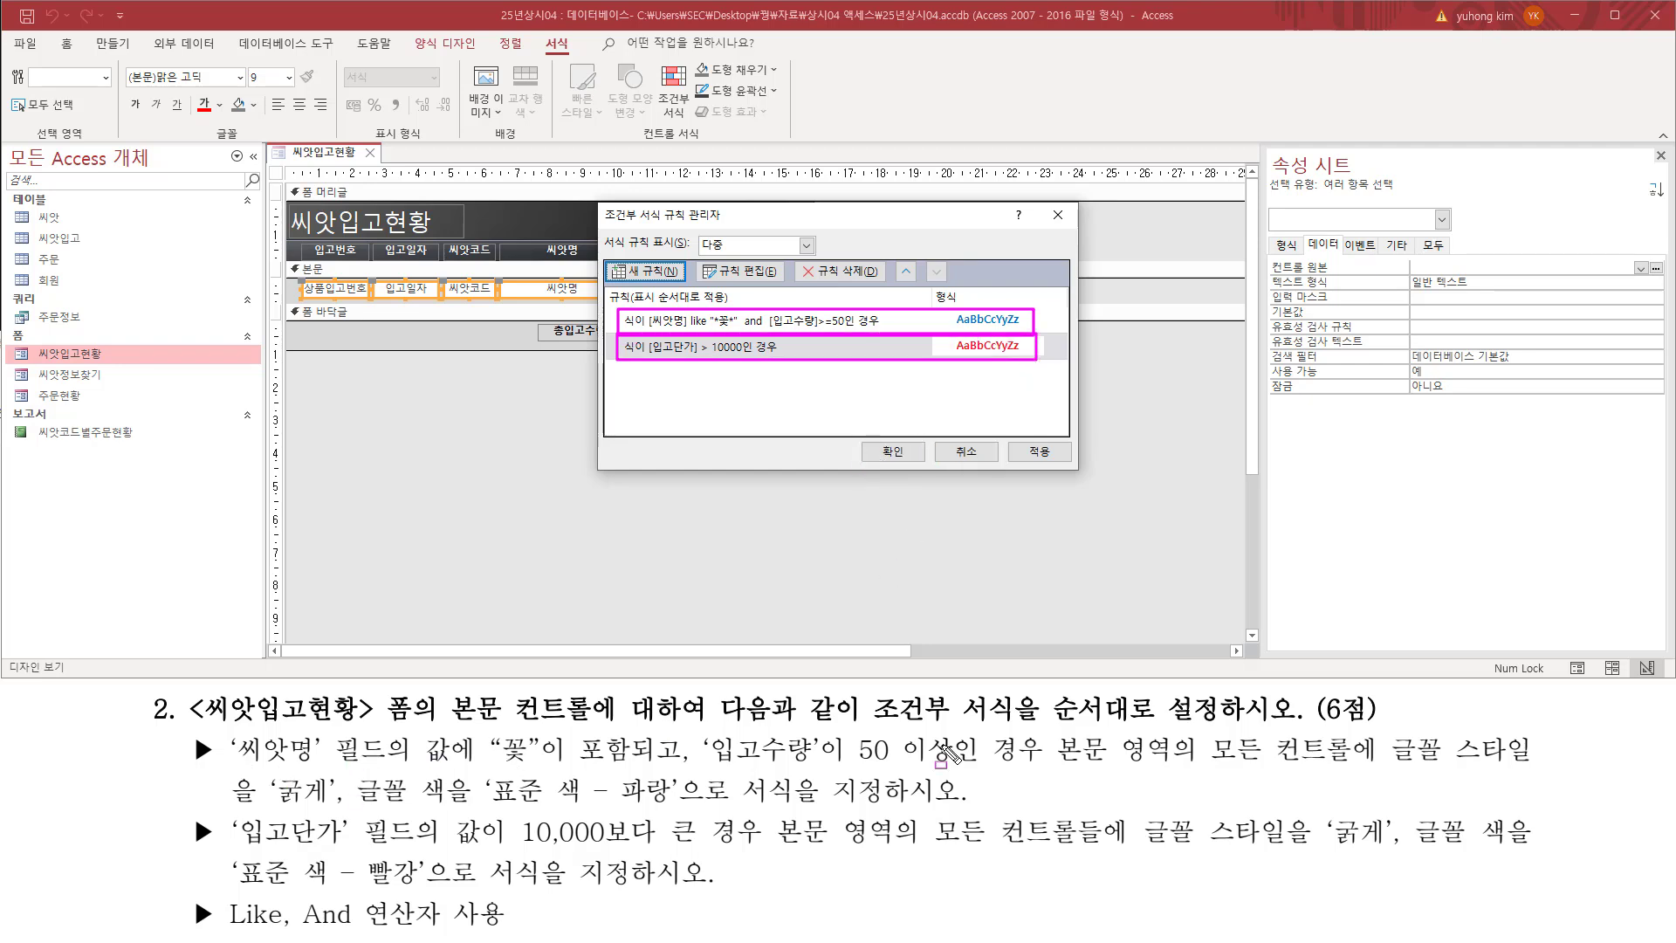
left_click_drag(862, 725, 1240, 729)
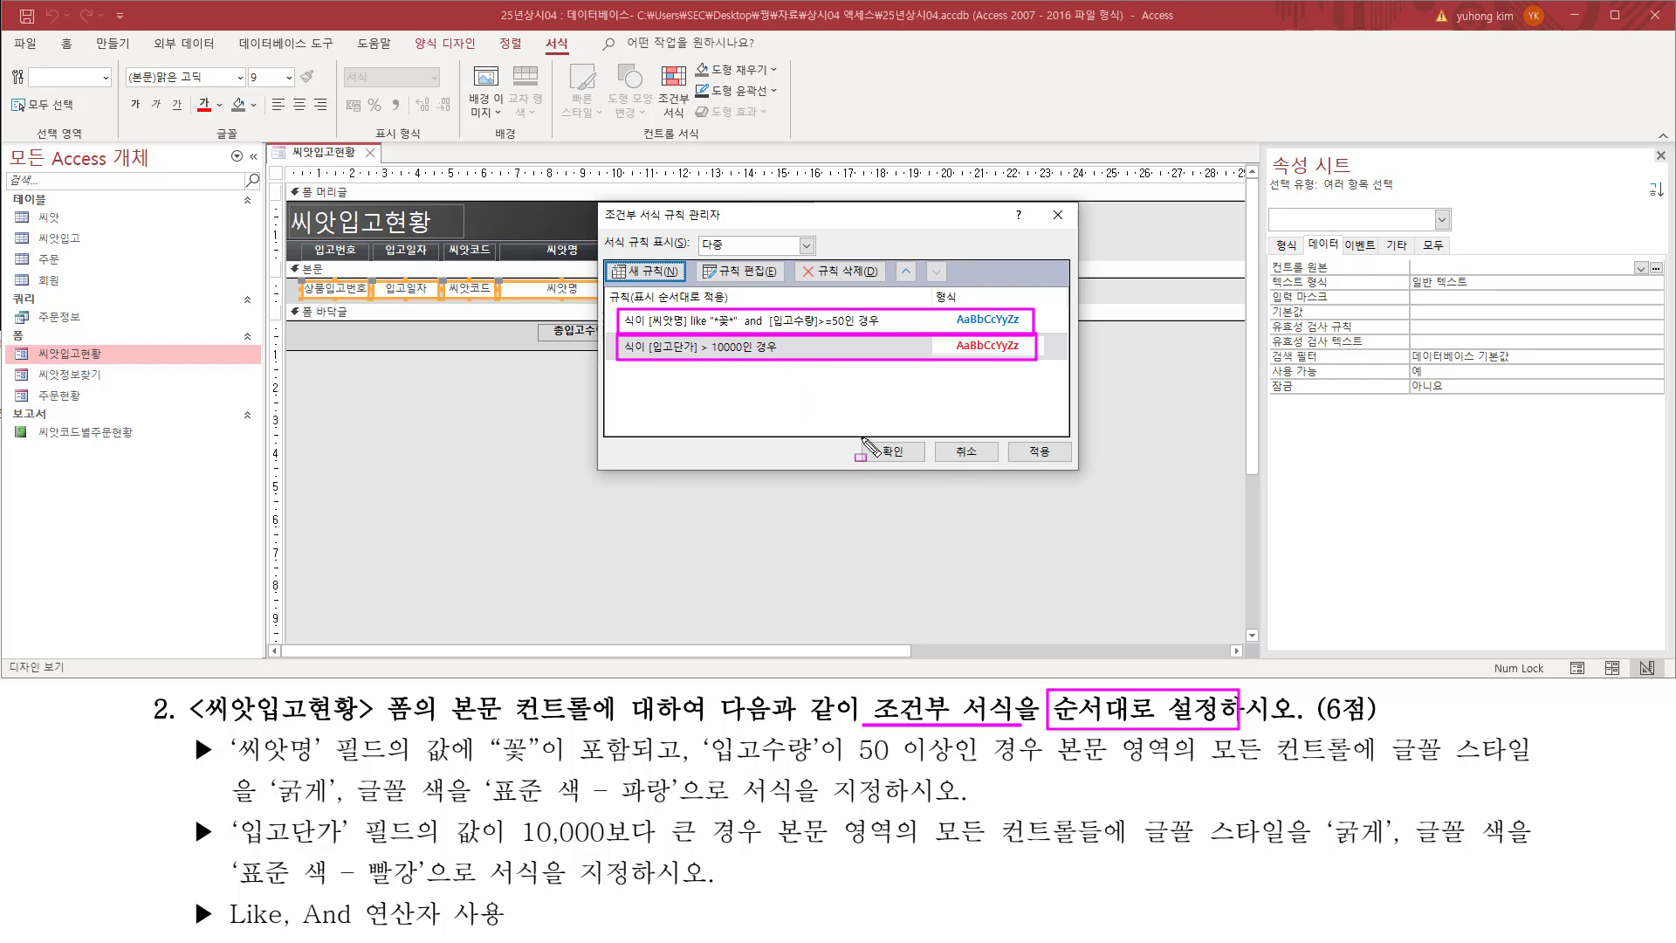
left_click_drag(864, 434, 925, 469)
key("Escape")
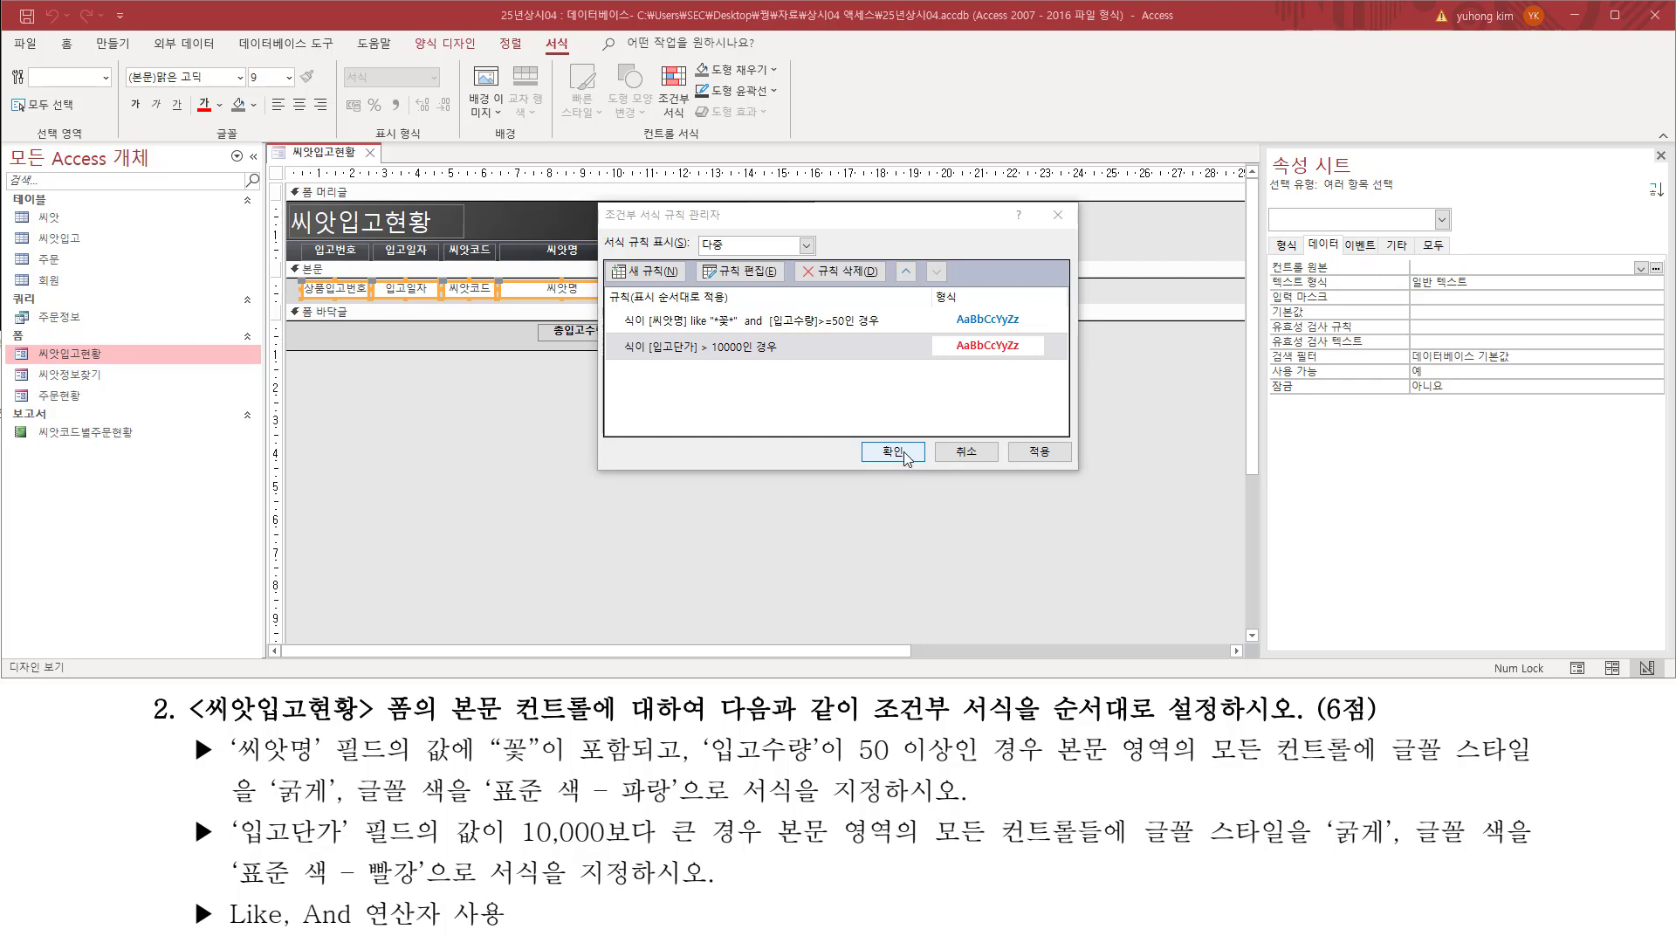
left_click(908, 457)
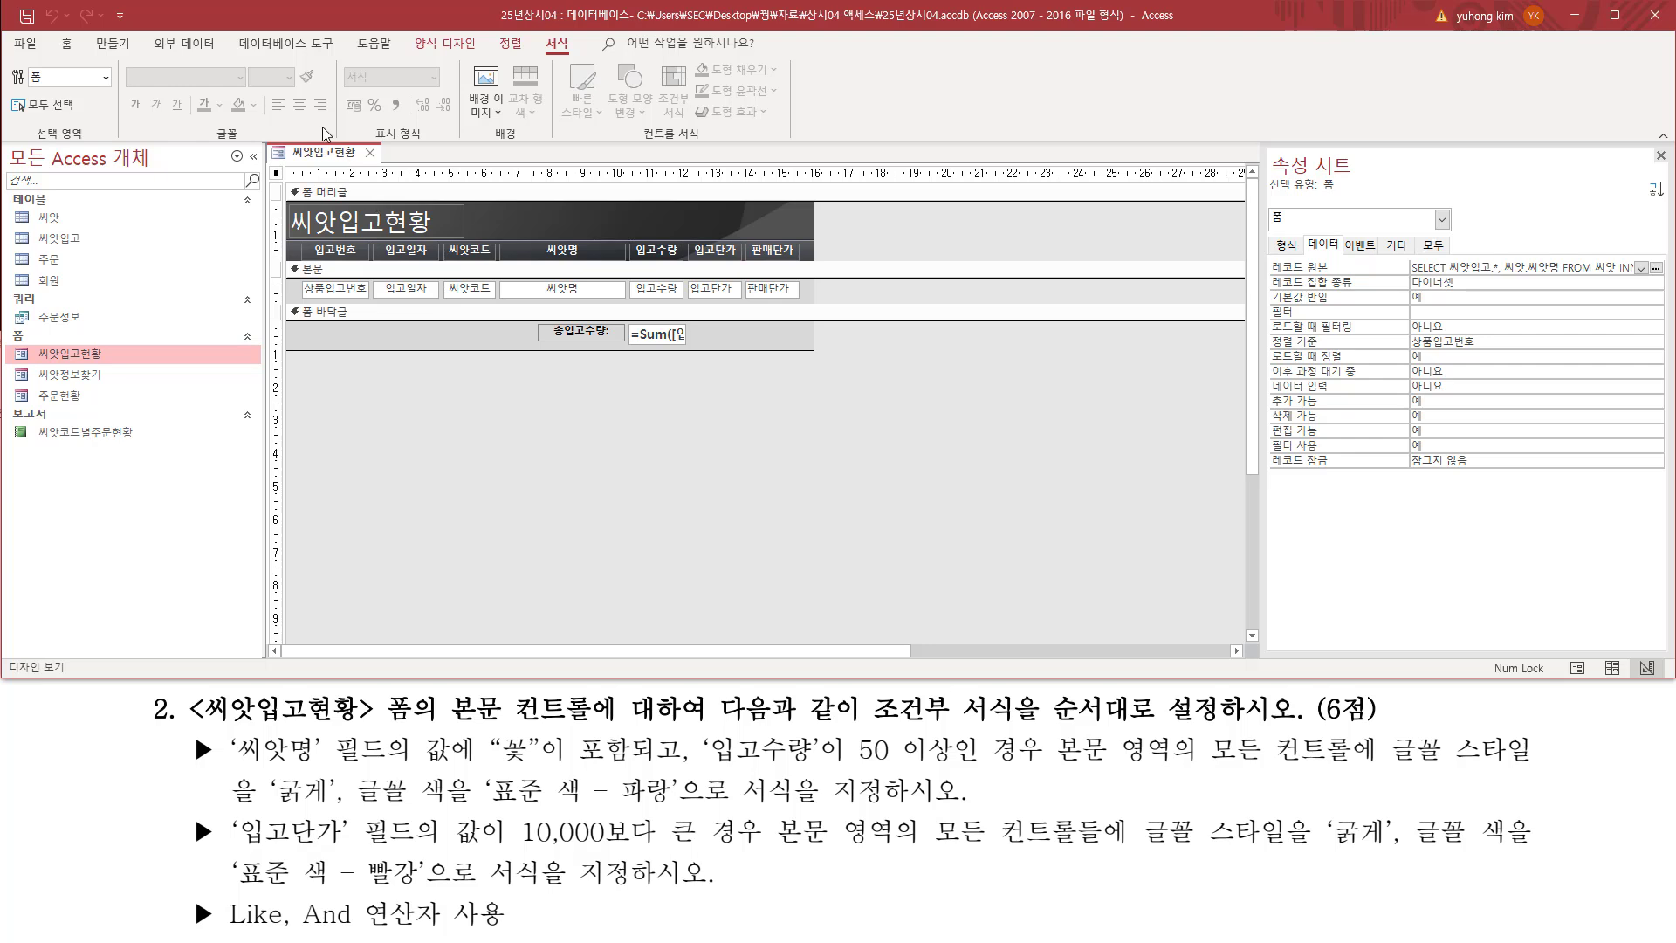
Step: Show the 씨앗입고현황 form in form view and check the 입고단가 values of the red records
right_click(313, 157)
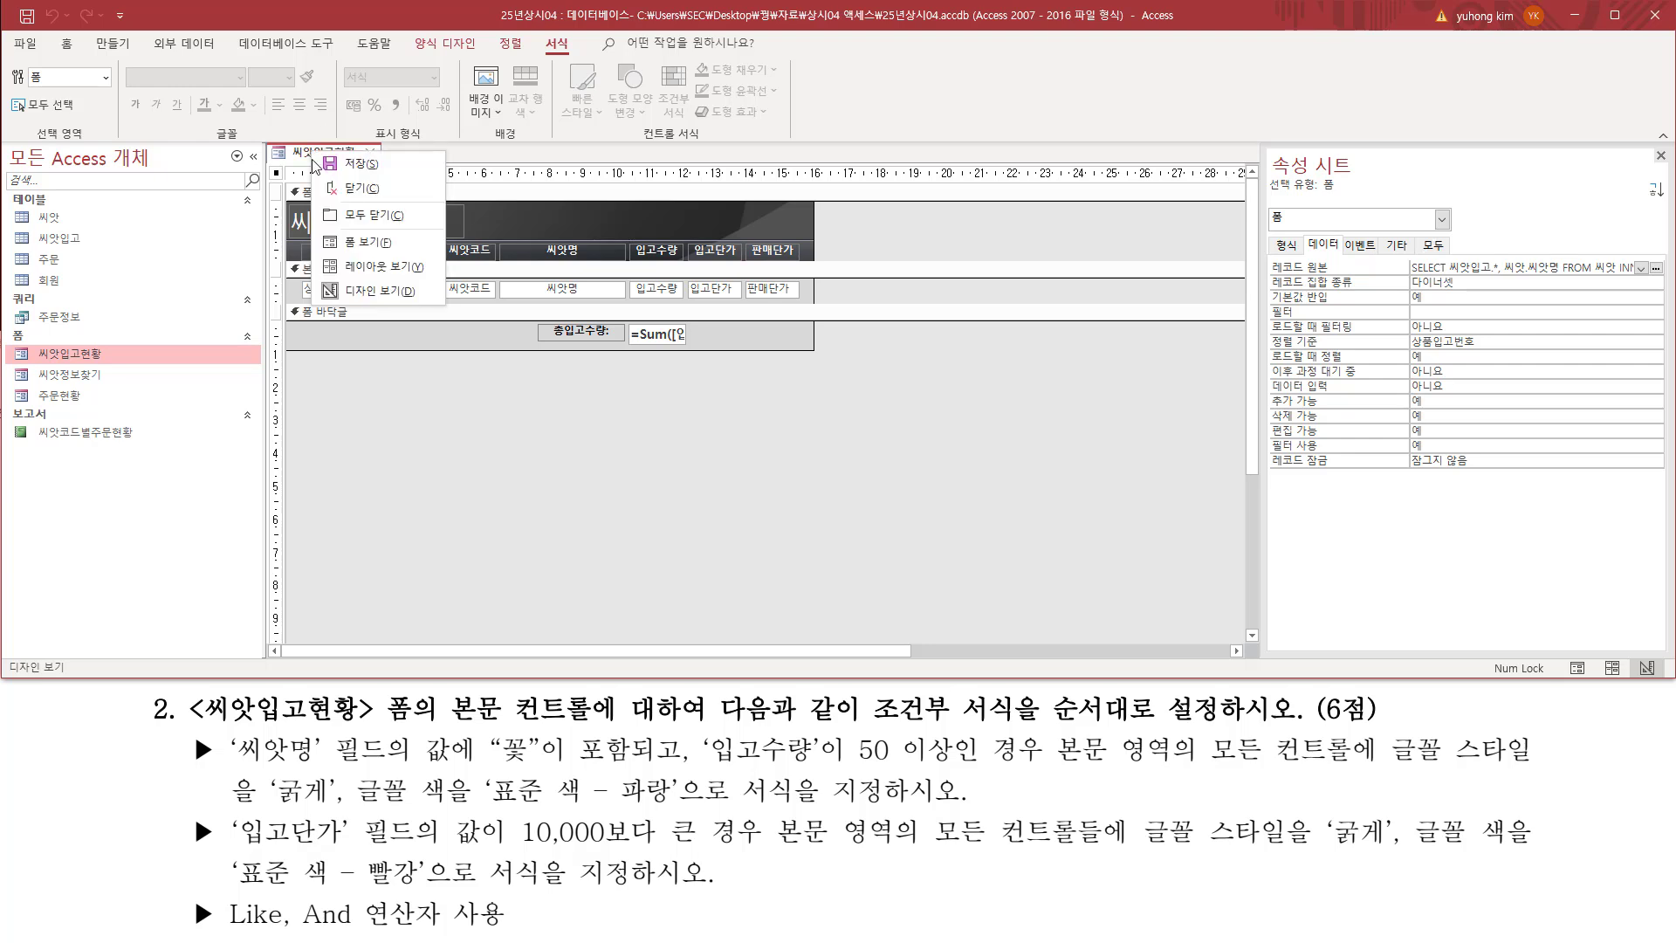
left_click(348, 248)
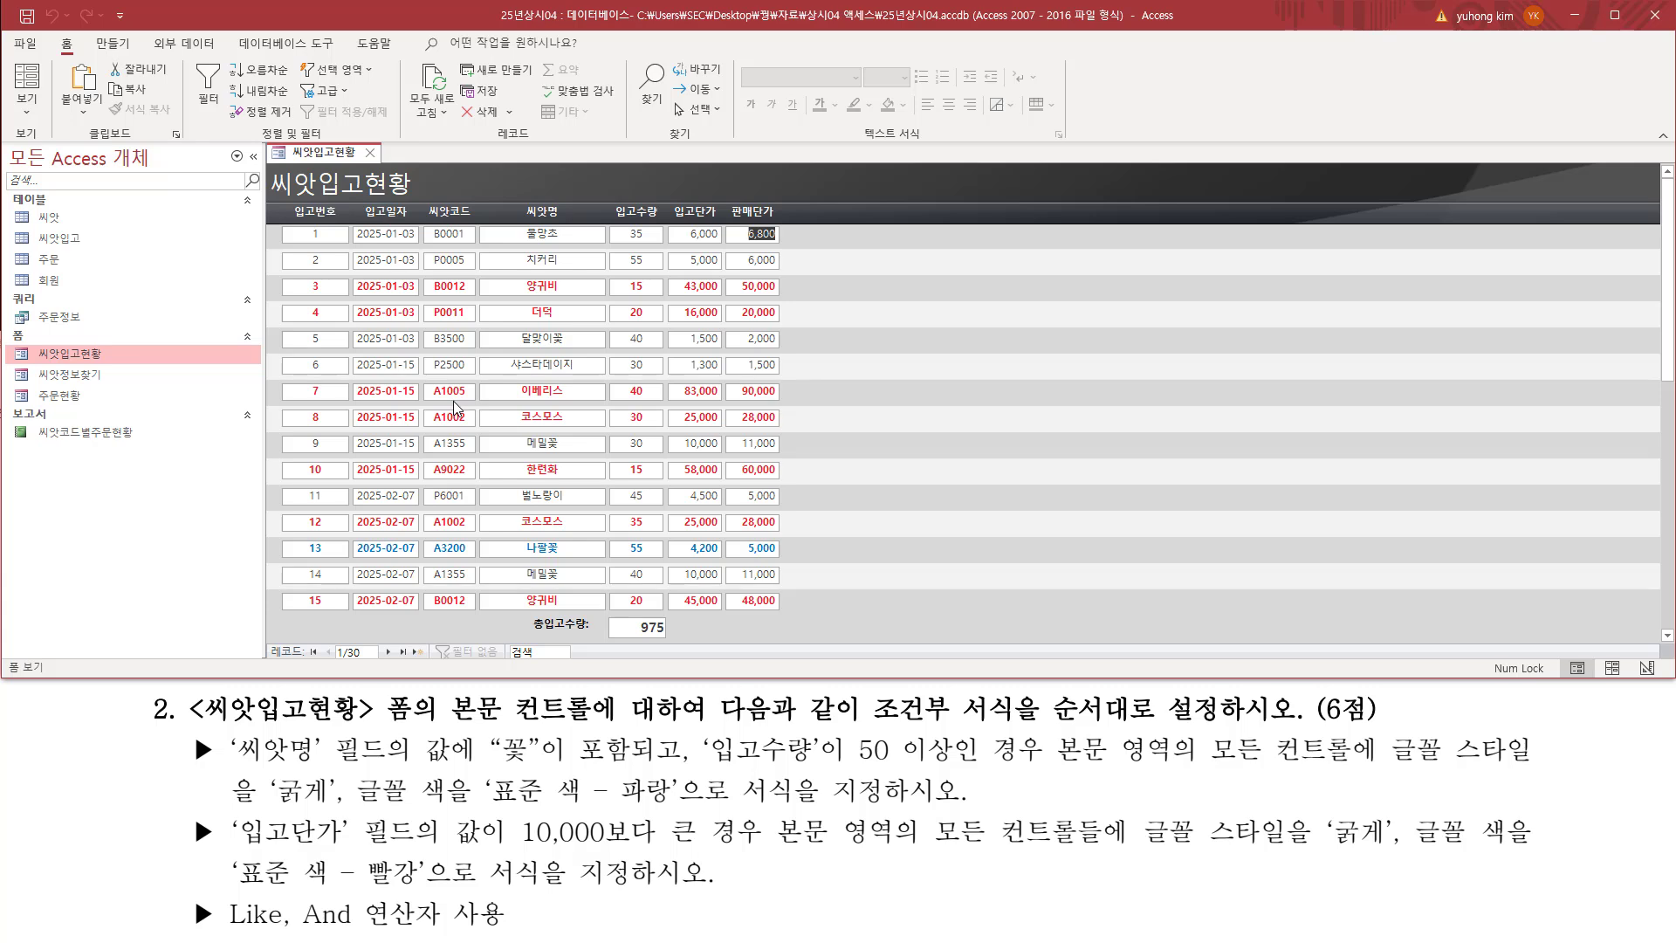
left_click_drag(669, 196, 723, 225)
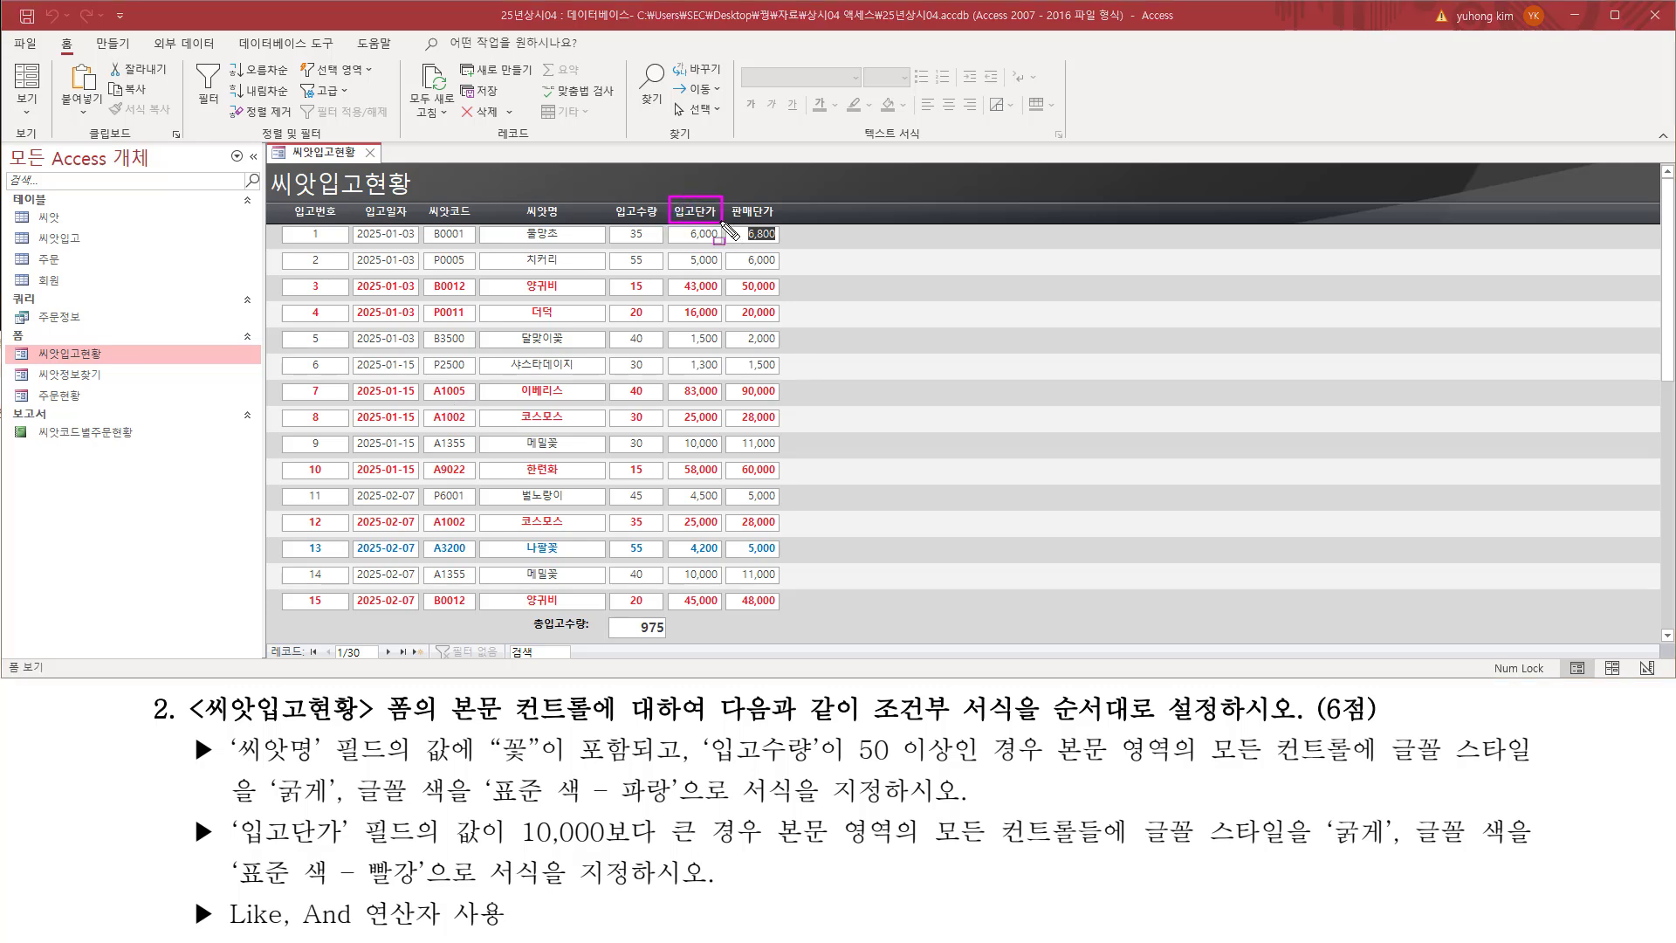
mouse_move(670, 276)
left_mouse_down()
mouse_move(737, 339)
mouse_move(725, 322)
left_mouse_up()
mouse_move(678, 383)
left_mouse_down()
mouse_move(727, 431)
mouse_move(698, 475)
mouse_move(727, 485)
mouse_move(719, 531)
left_mouse_up()
mouse_move(674, 591)
left_mouse_down()
mouse_move(742, 624)
mouse_move(724, 610)
left_mouse_up()
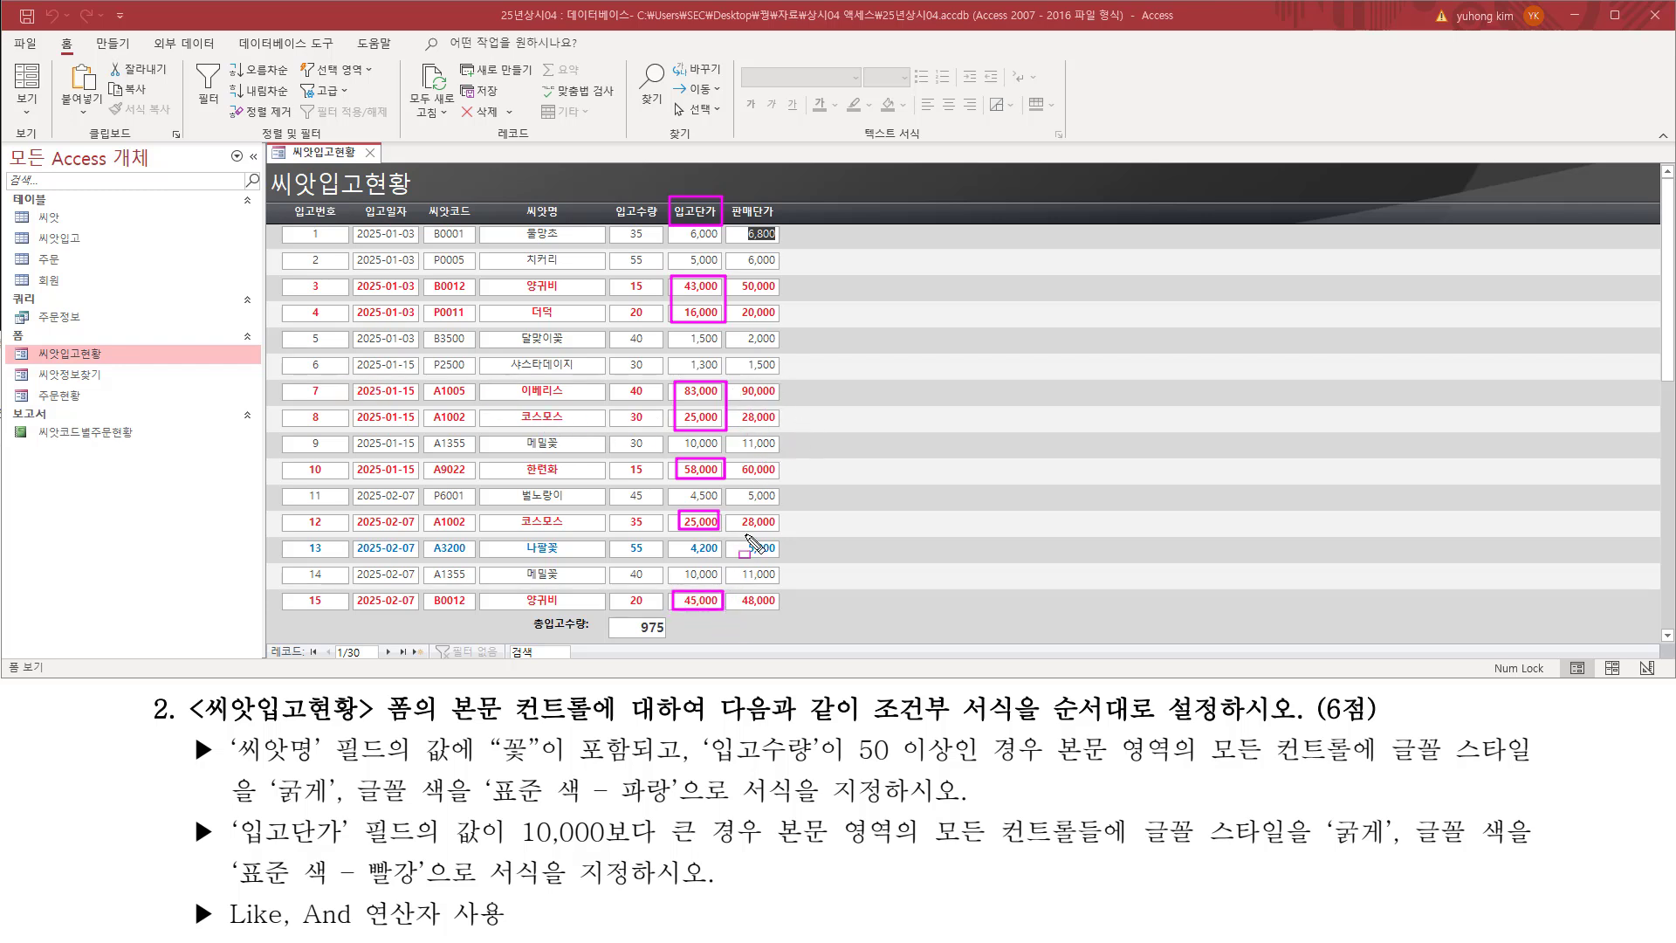
key("Escape")
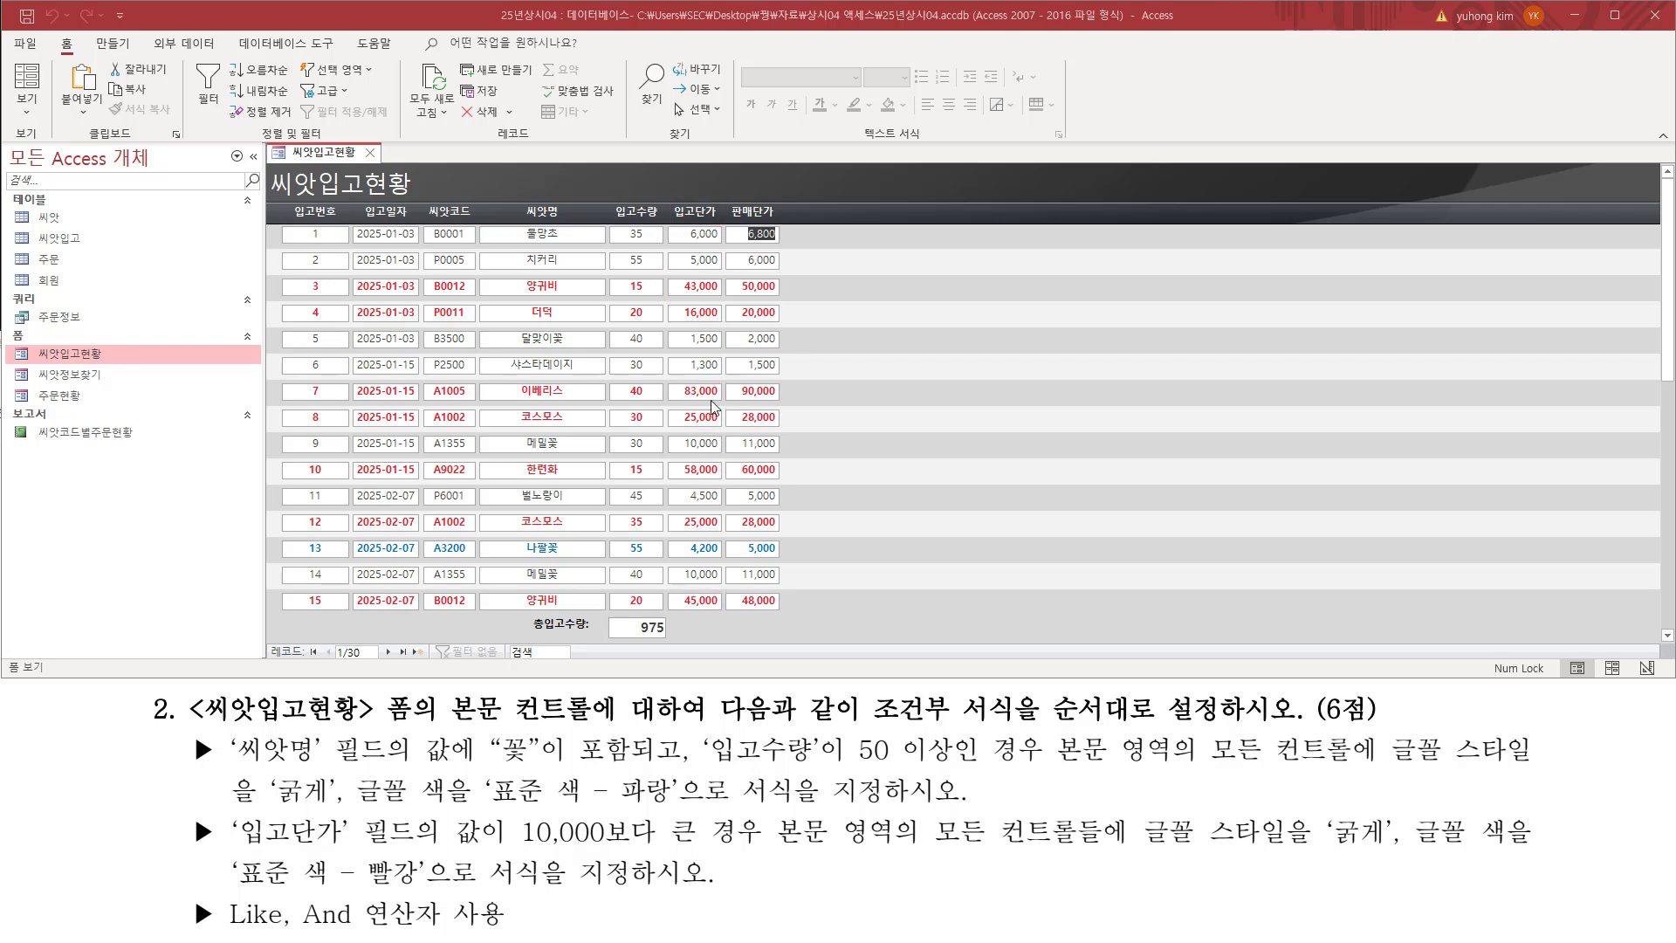
Step: Compare the record whose 입고단가 is exactly 10,000 with the instructed greater-than-10,000 condition
key("ctrl+2")
left_click_drag(674, 430, 720, 454)
left_click_drag(515, 848, 780, 848)
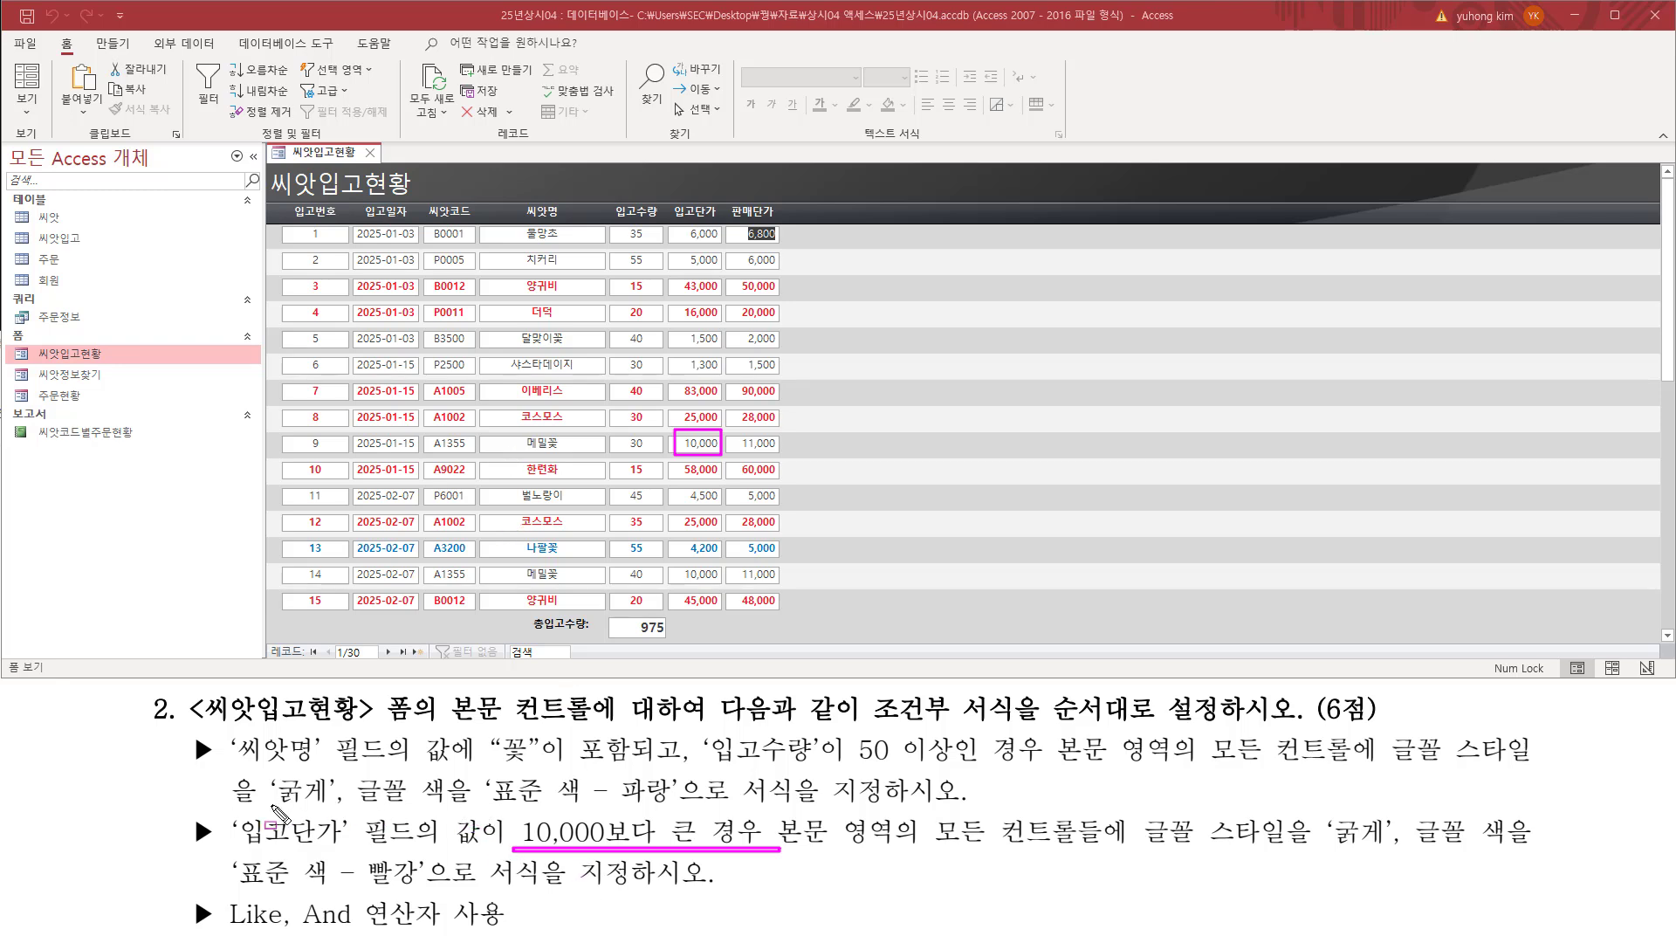
left_click_drag(232, 805, 796, 805)
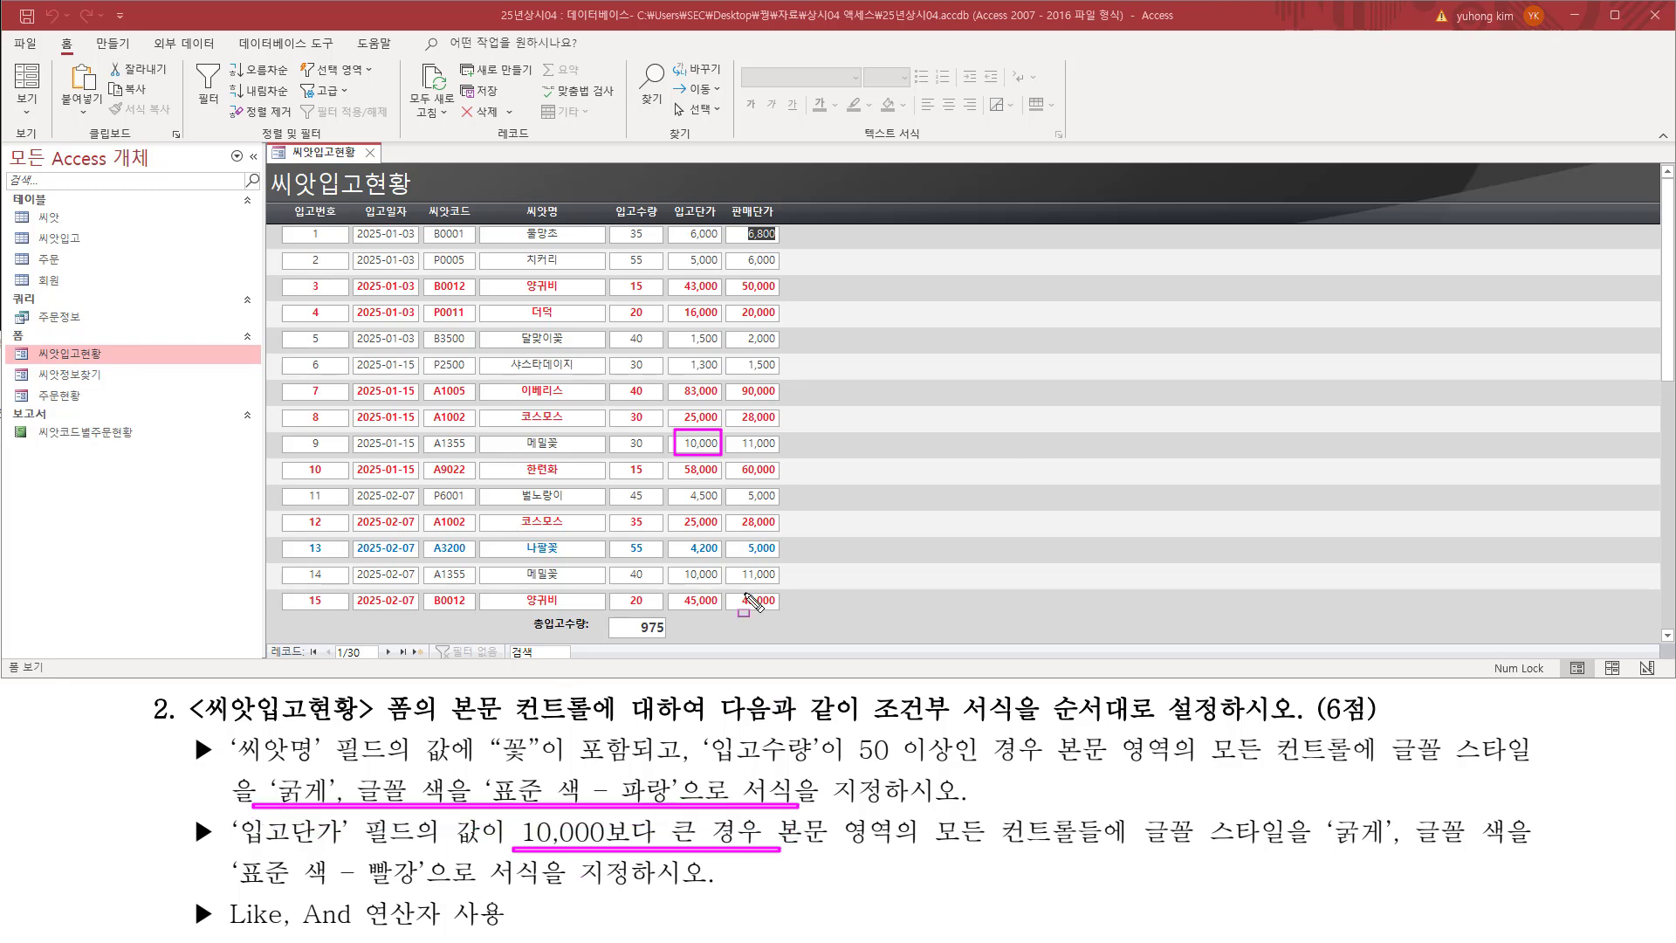
key("Escape")
Step: Compare 씨앗명 and 입고수량 of the records containing 꽃 with the blue rule's condition, continuing through further records
key("ctrl+shift+d")
mouse_move(676, 538)
left_mouse_down()
mouse_move(737, 561)
mouse_move(716, 562)
left_mouse_up()
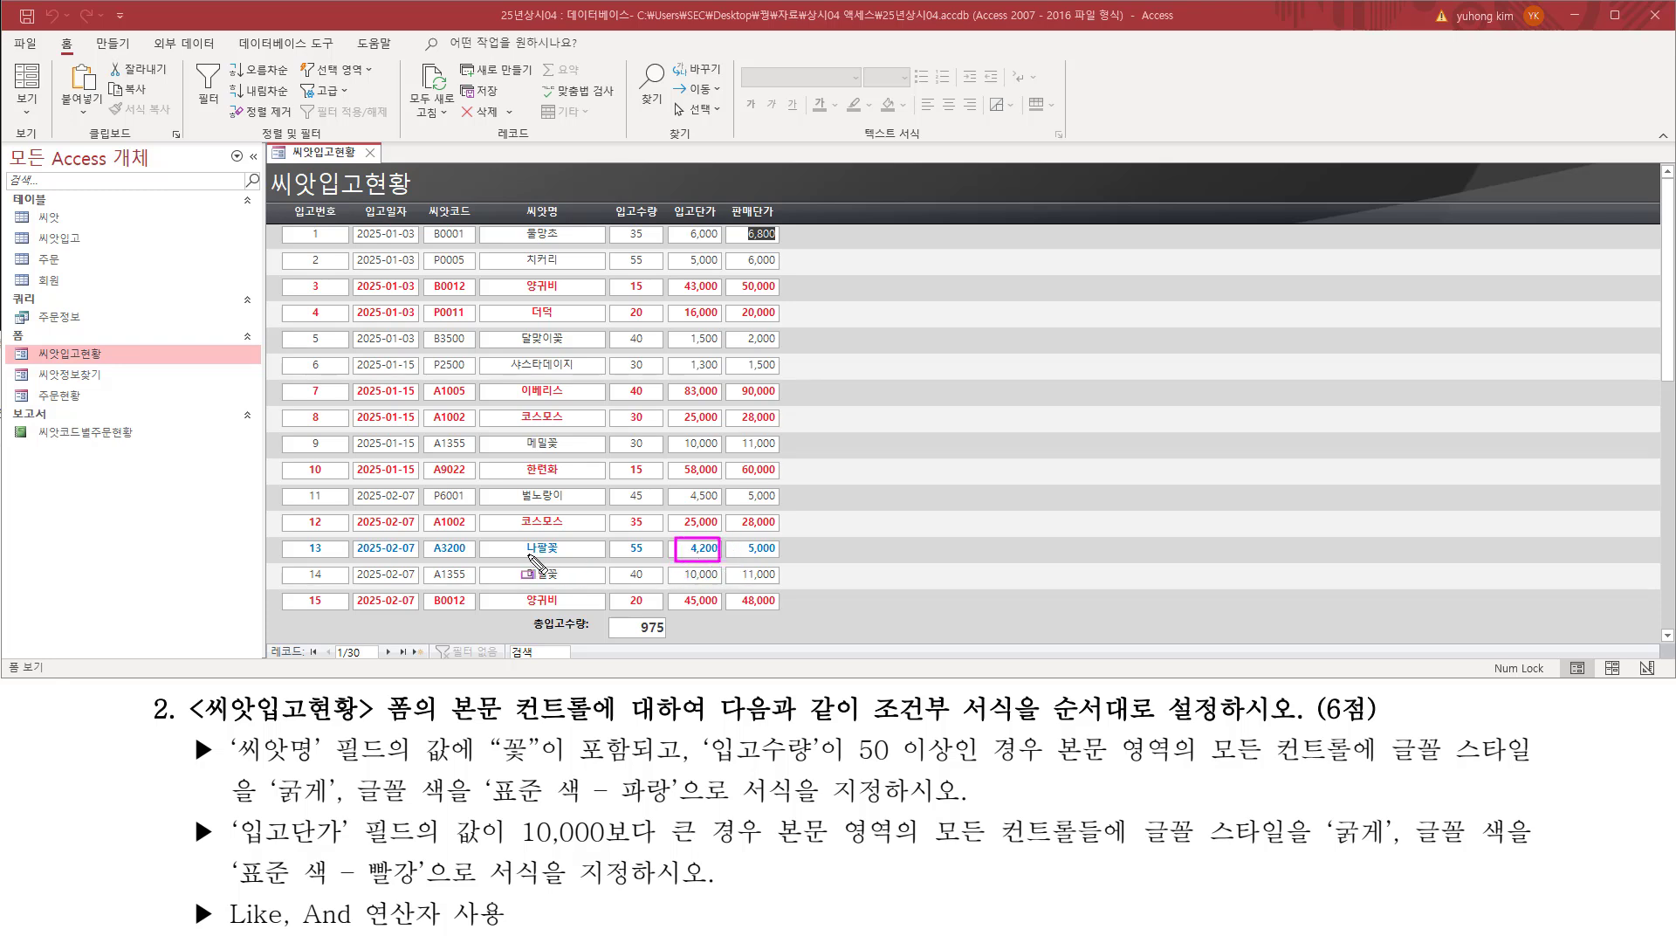
left_click_drag(546, 555, 561, 538)
left_click_drag(620, 556, 656, 556)
left_click_drag(551, 326, 566, 347)
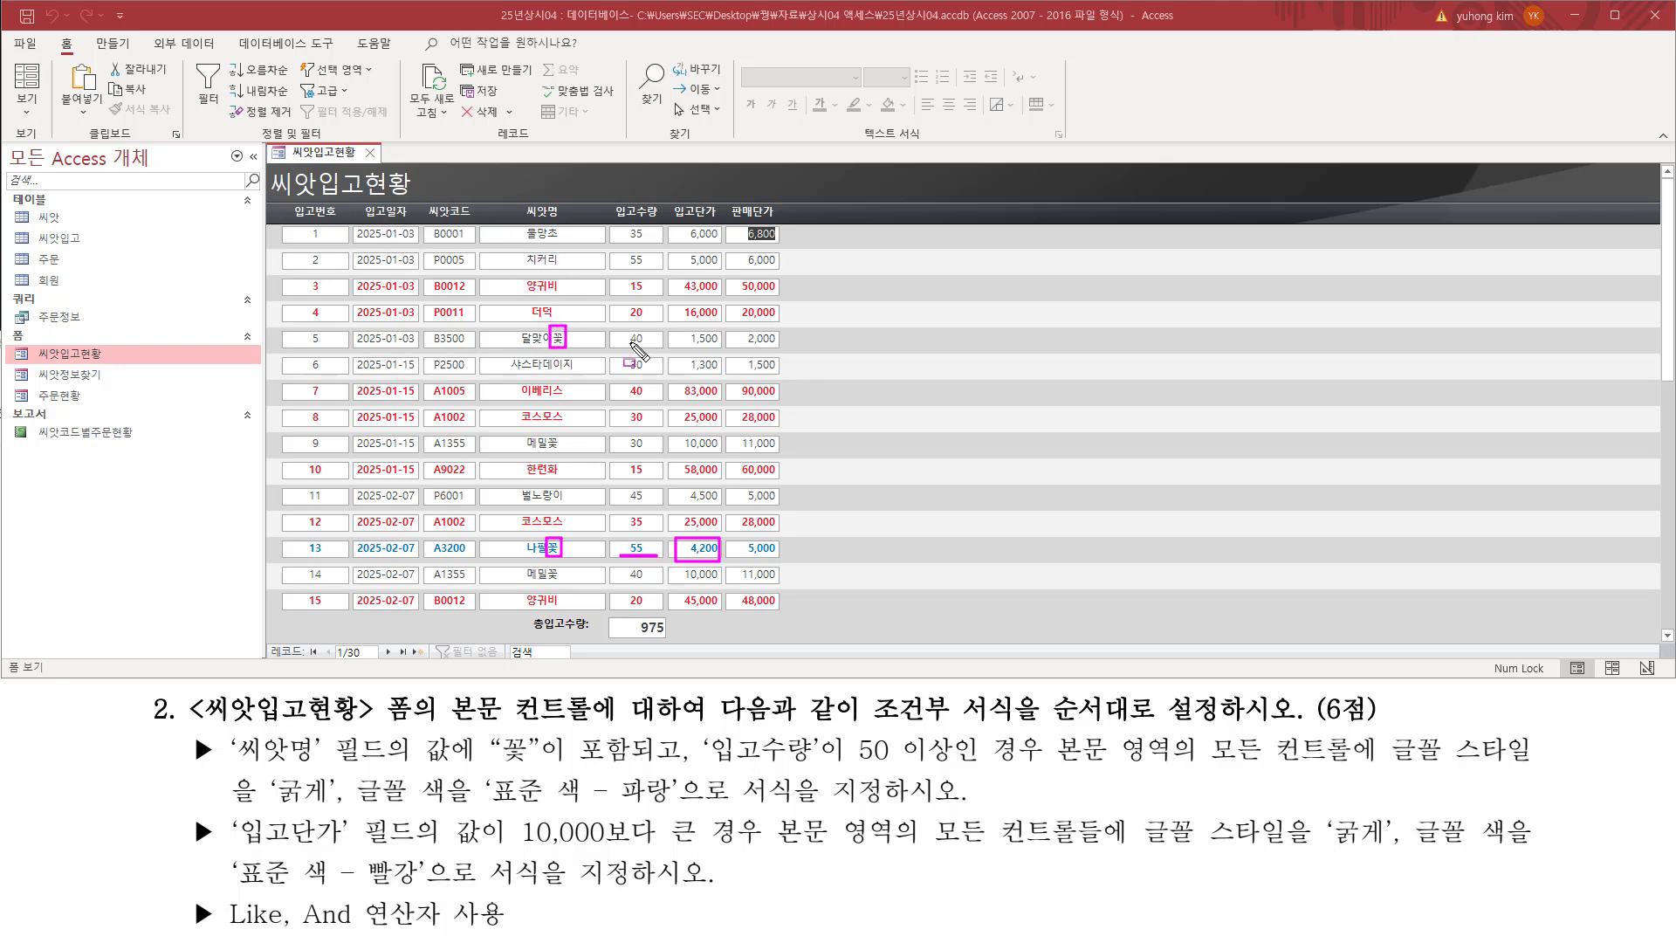
left_click_drag(621, 344, 646, 344)
mouse_move(545, 429)
left_mouse_down()
mouse_move(561, 454)
mouse_move(650, 451)
left_mouse_up()
left_click_drag(545, 563, 562, 585)
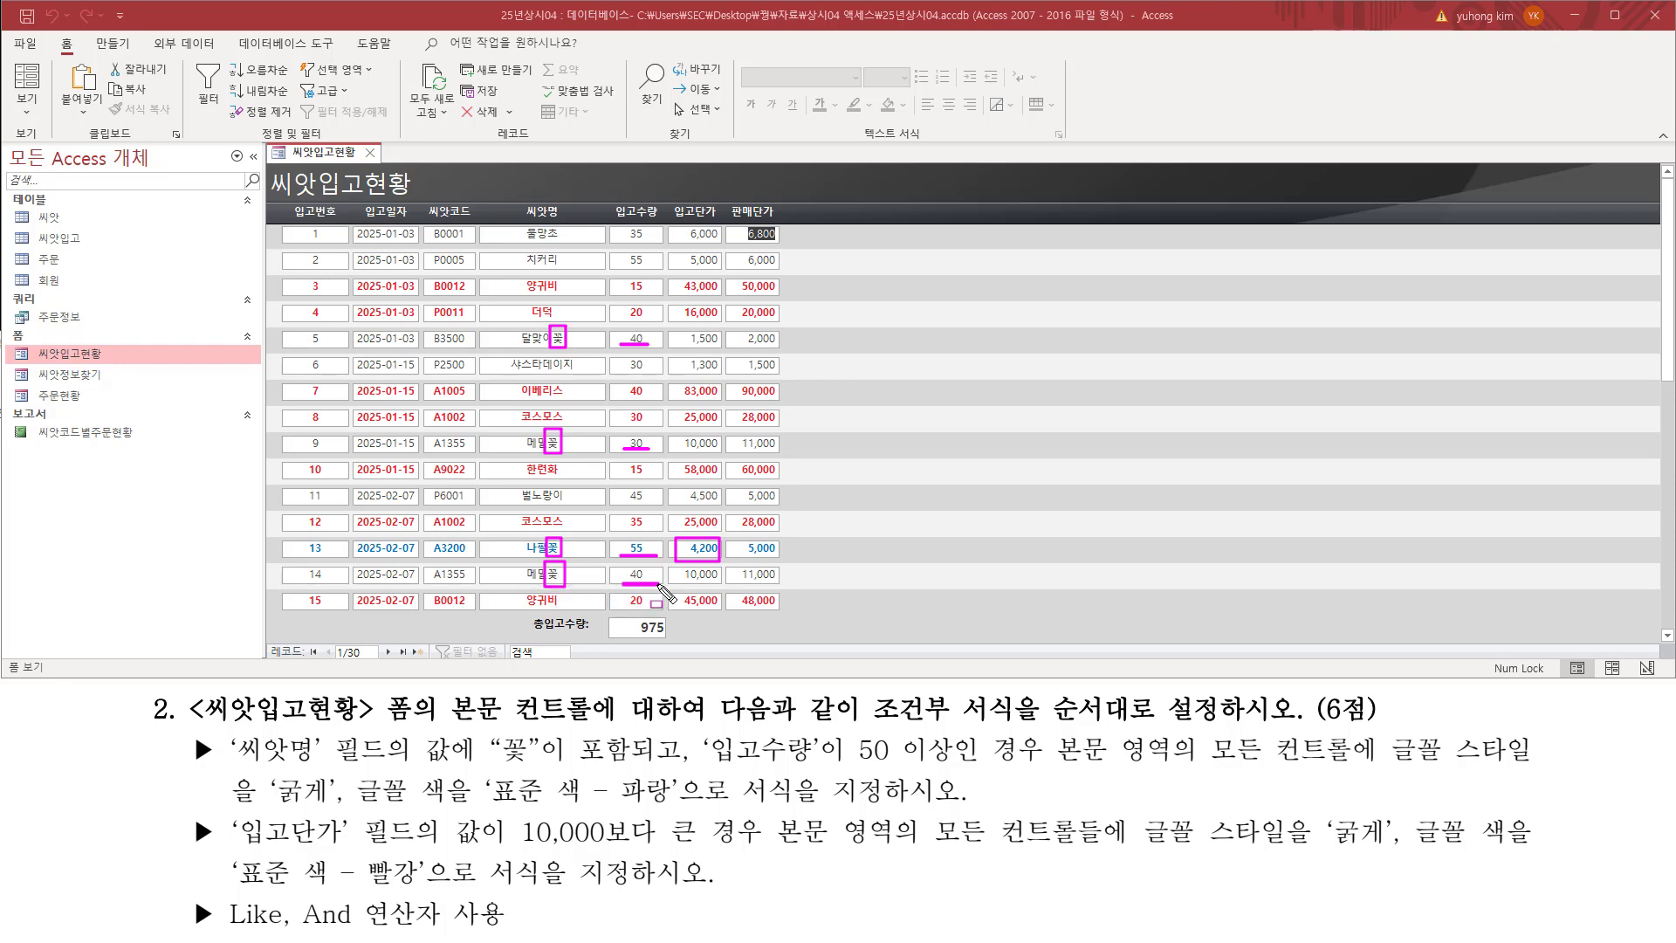
left_click_drag(622, 583, 660, 583)
key("Escape")
scroll(580, 555, "down", 1)
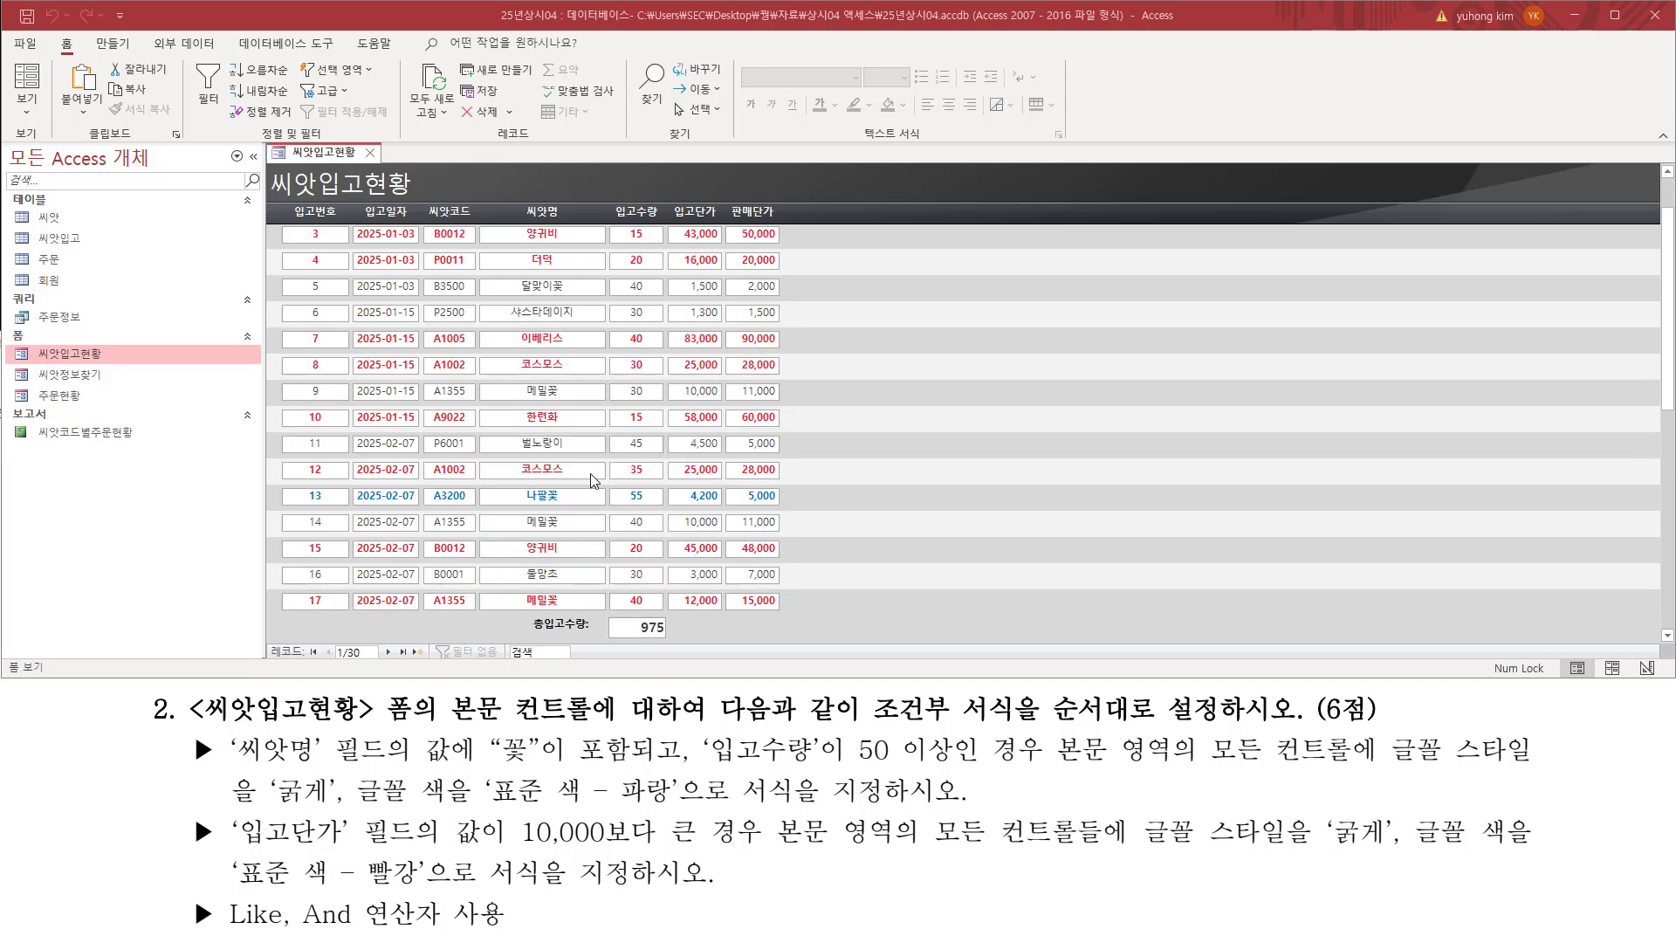
Step: Check the remaining 씨앗입고현황 records against both formatting conditions, comparing 씨앗명 and 입고수량 of the blue record
scroll(590, 480, "down", 2)
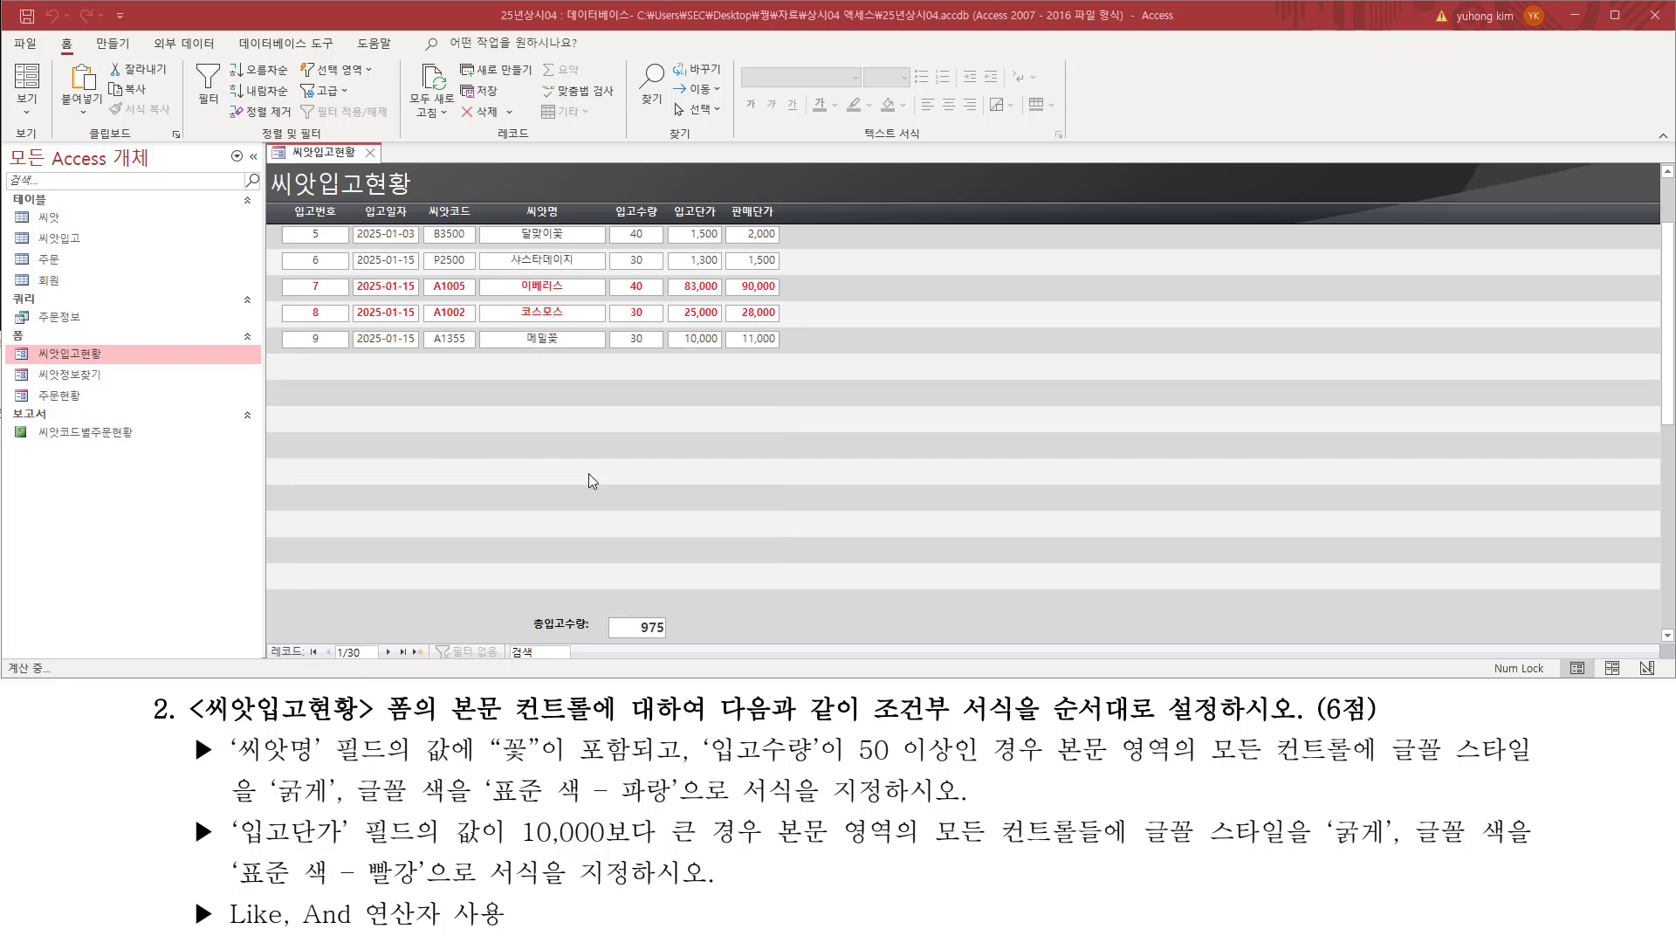
scroll(601, 470, "down", 1)
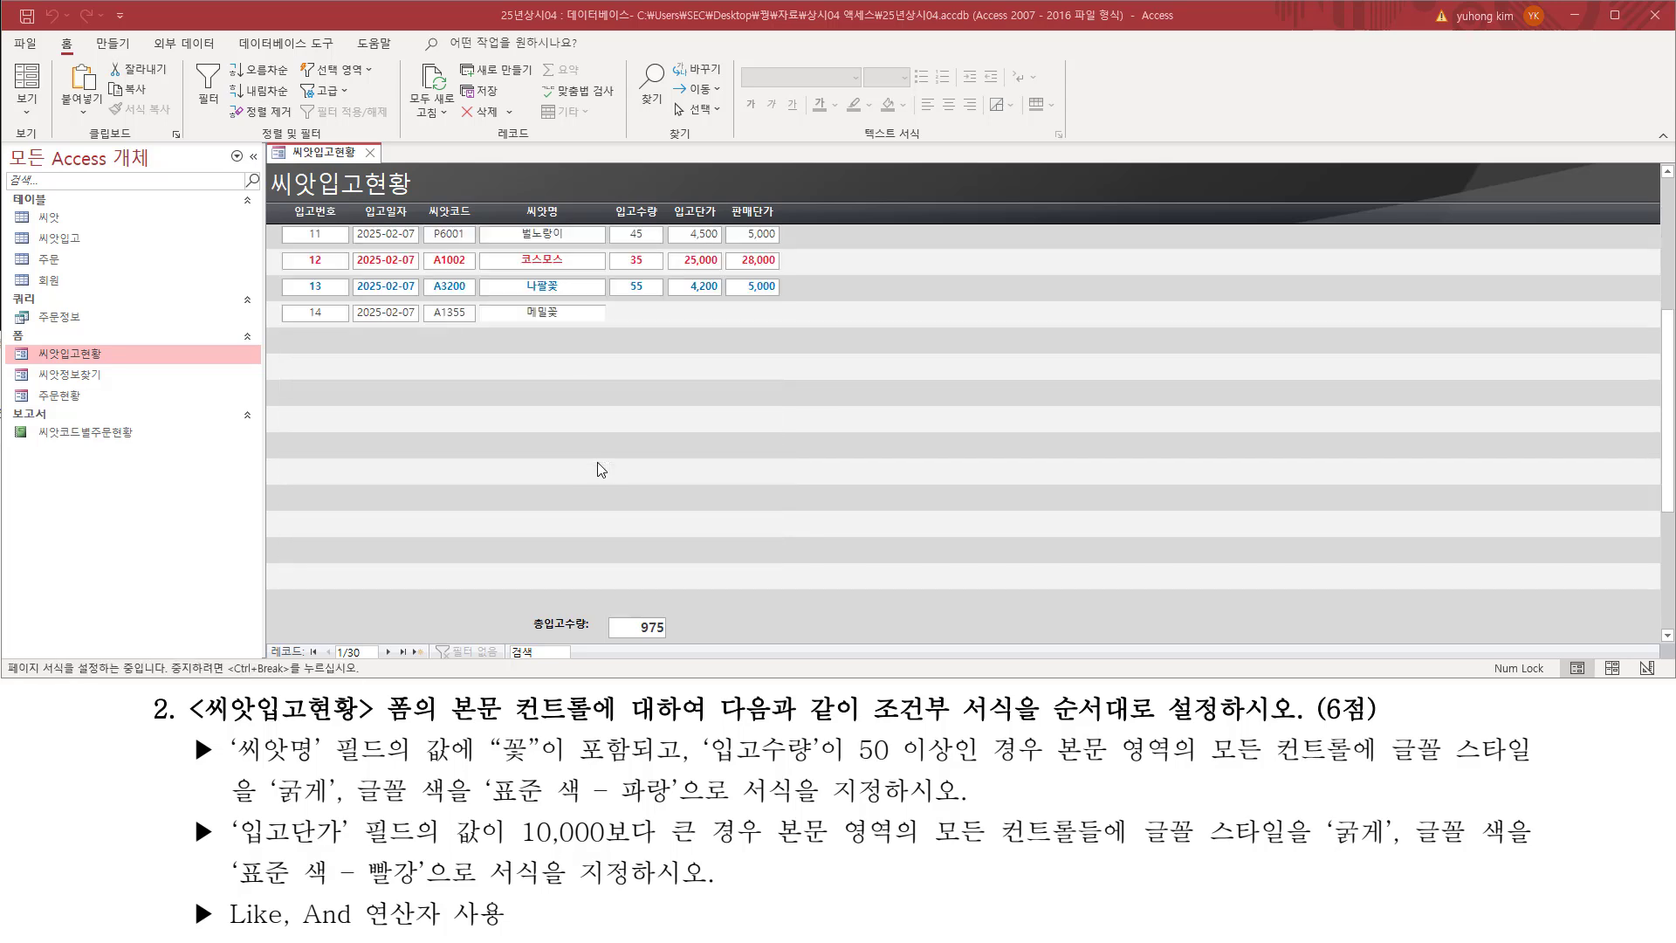
mouse_move(544, 275)
left_mouse_down()
mouse_move(563, 297)
mouse_move(664, 292)
left_mouse_up()
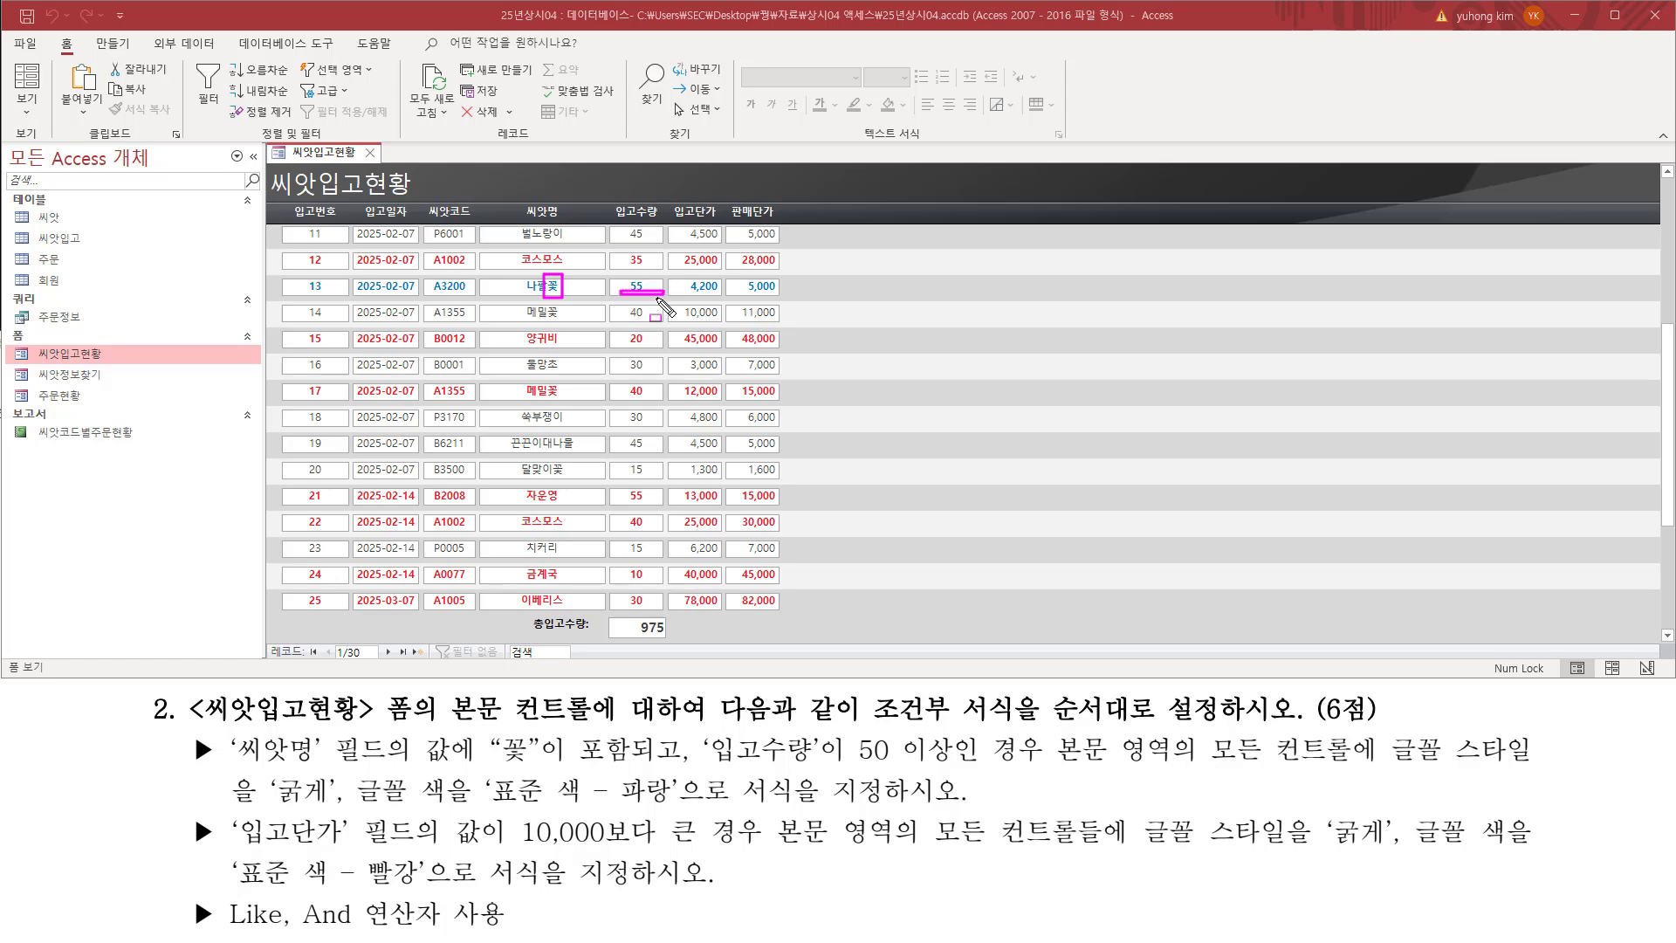
scroll(600, 472, "down", 1)
scroll(600, 472, "down", 2)
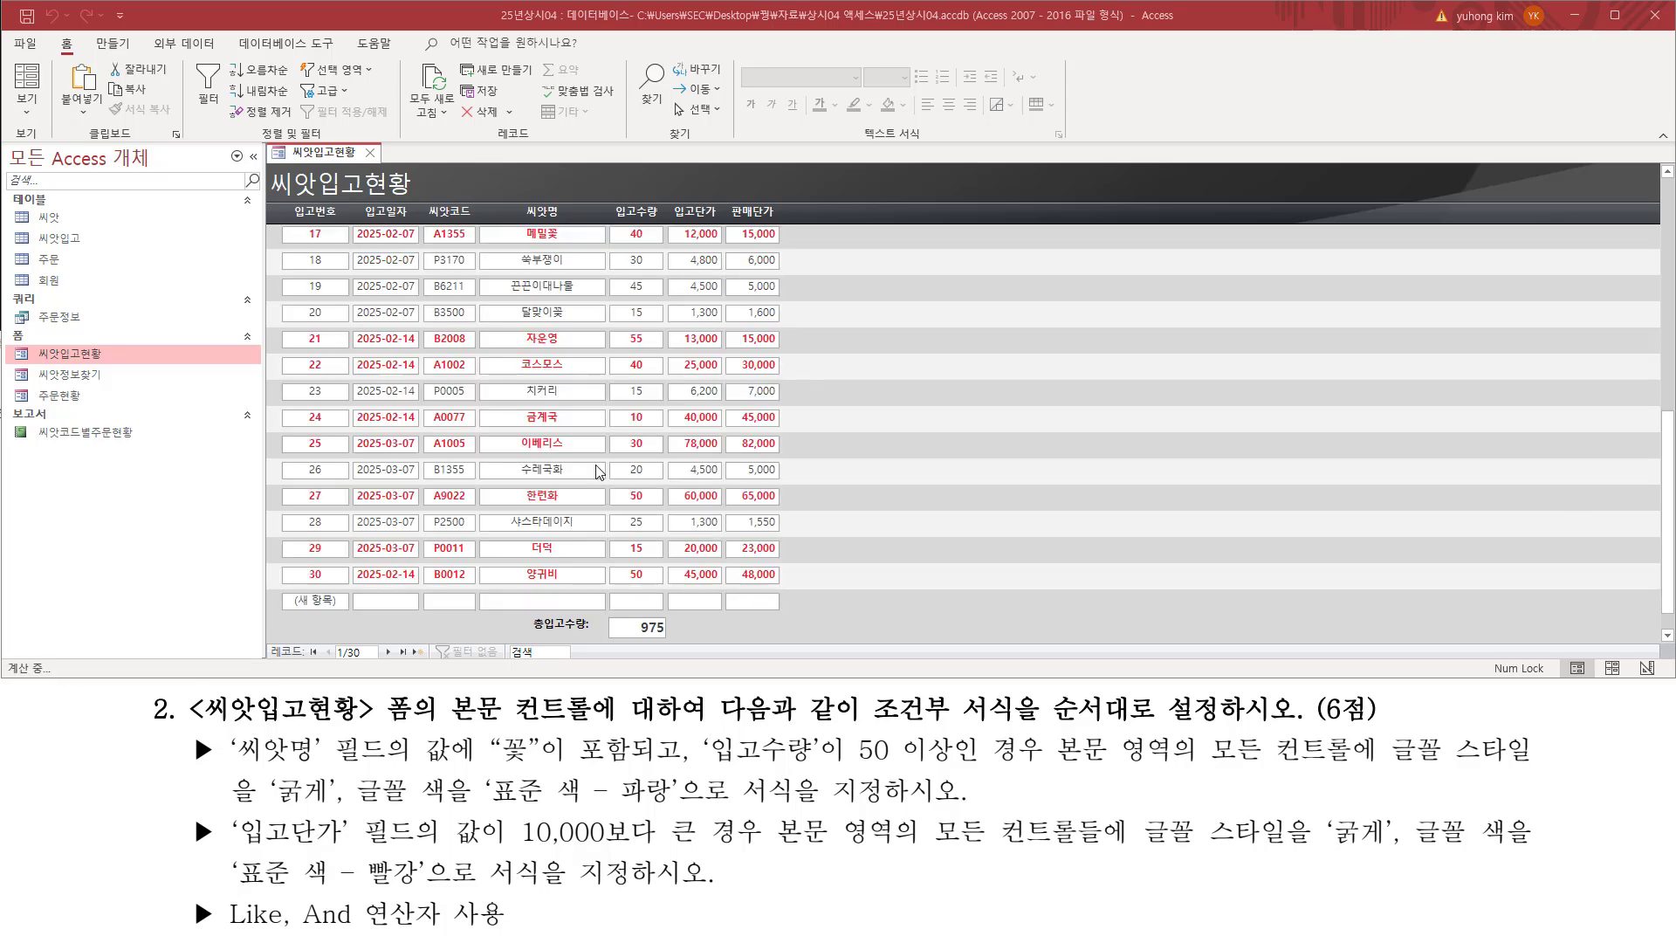
scroll(672, 492, "up", 1)
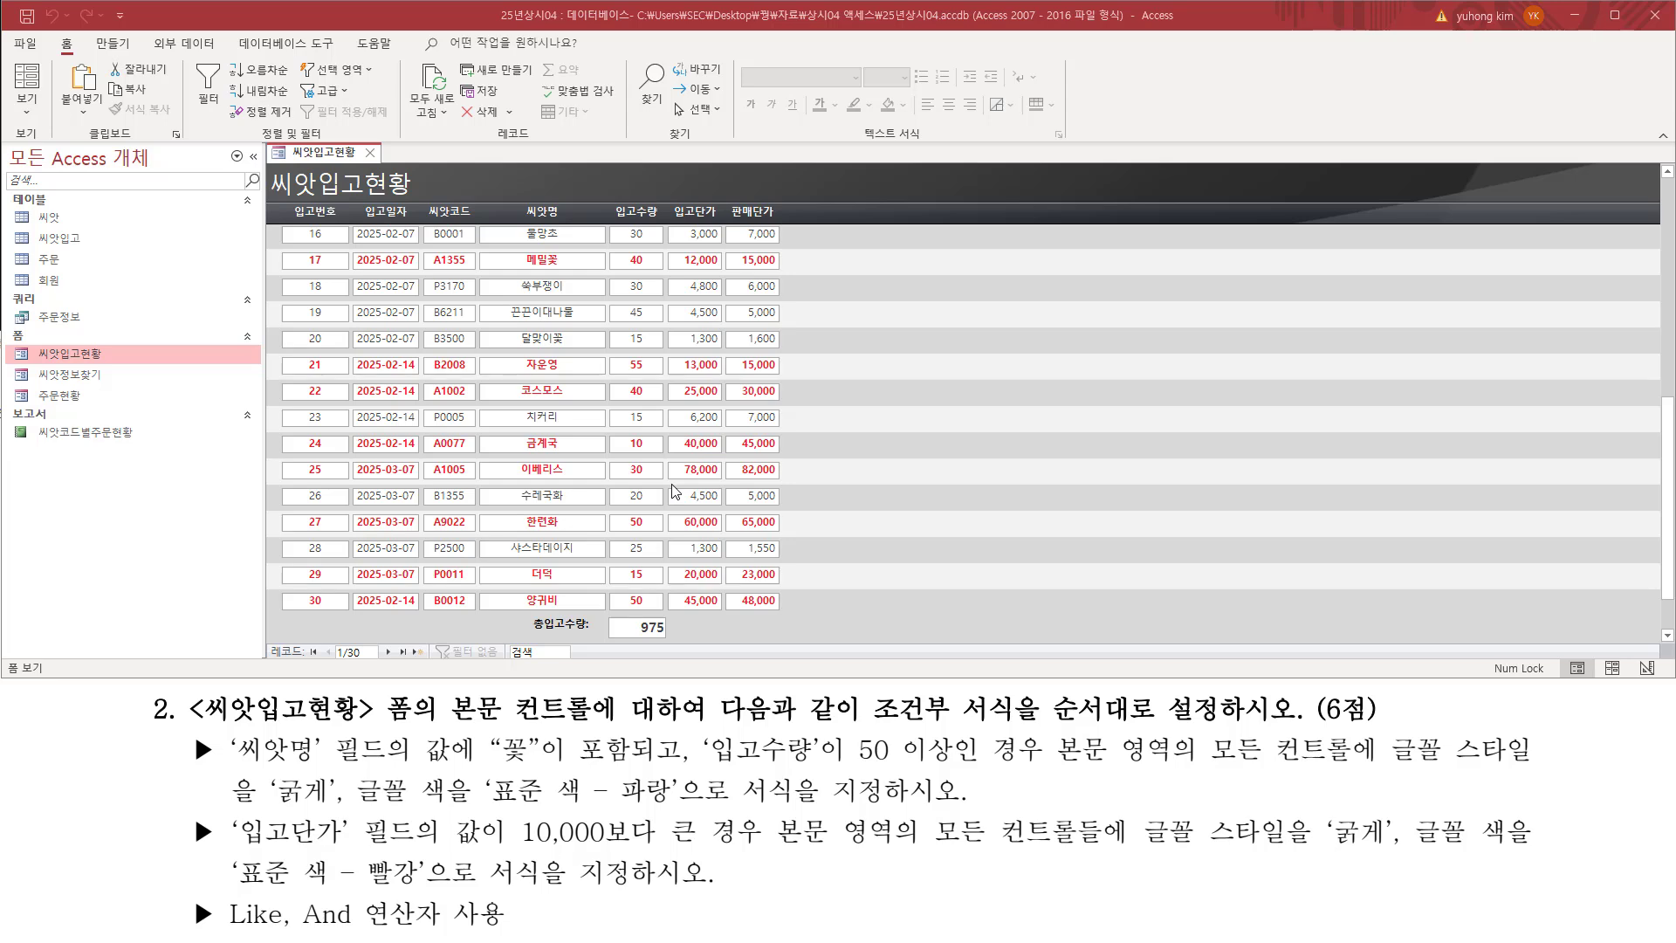
scroll(672, 492, "up", 2)
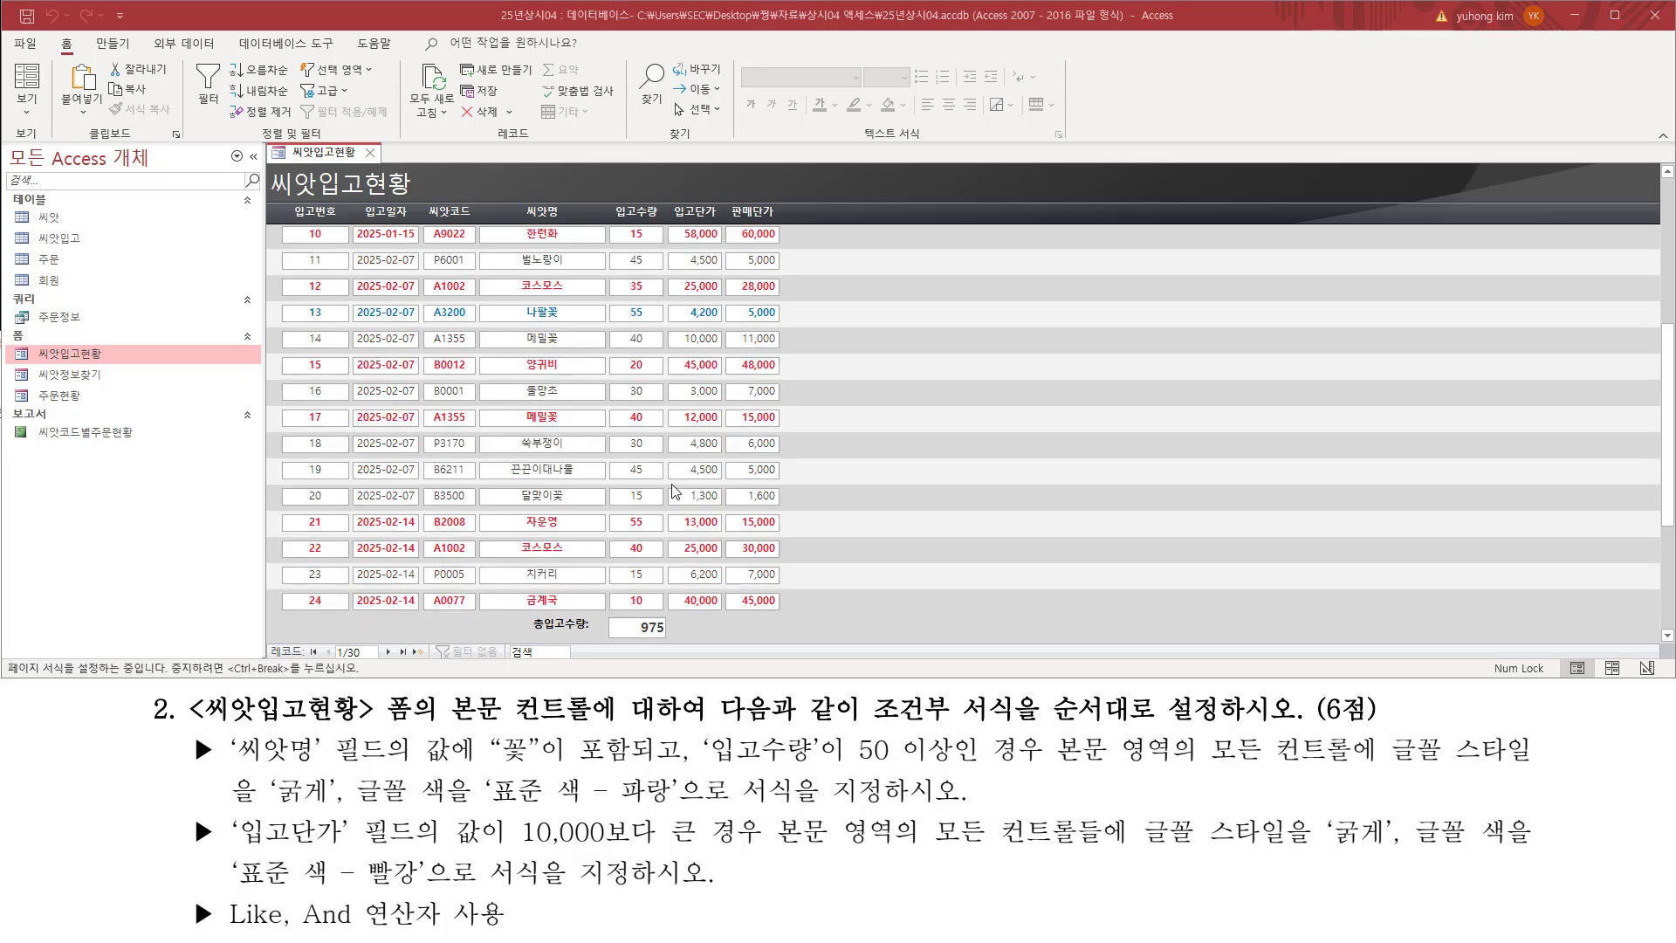
scroll(672, 492, "up", 3)
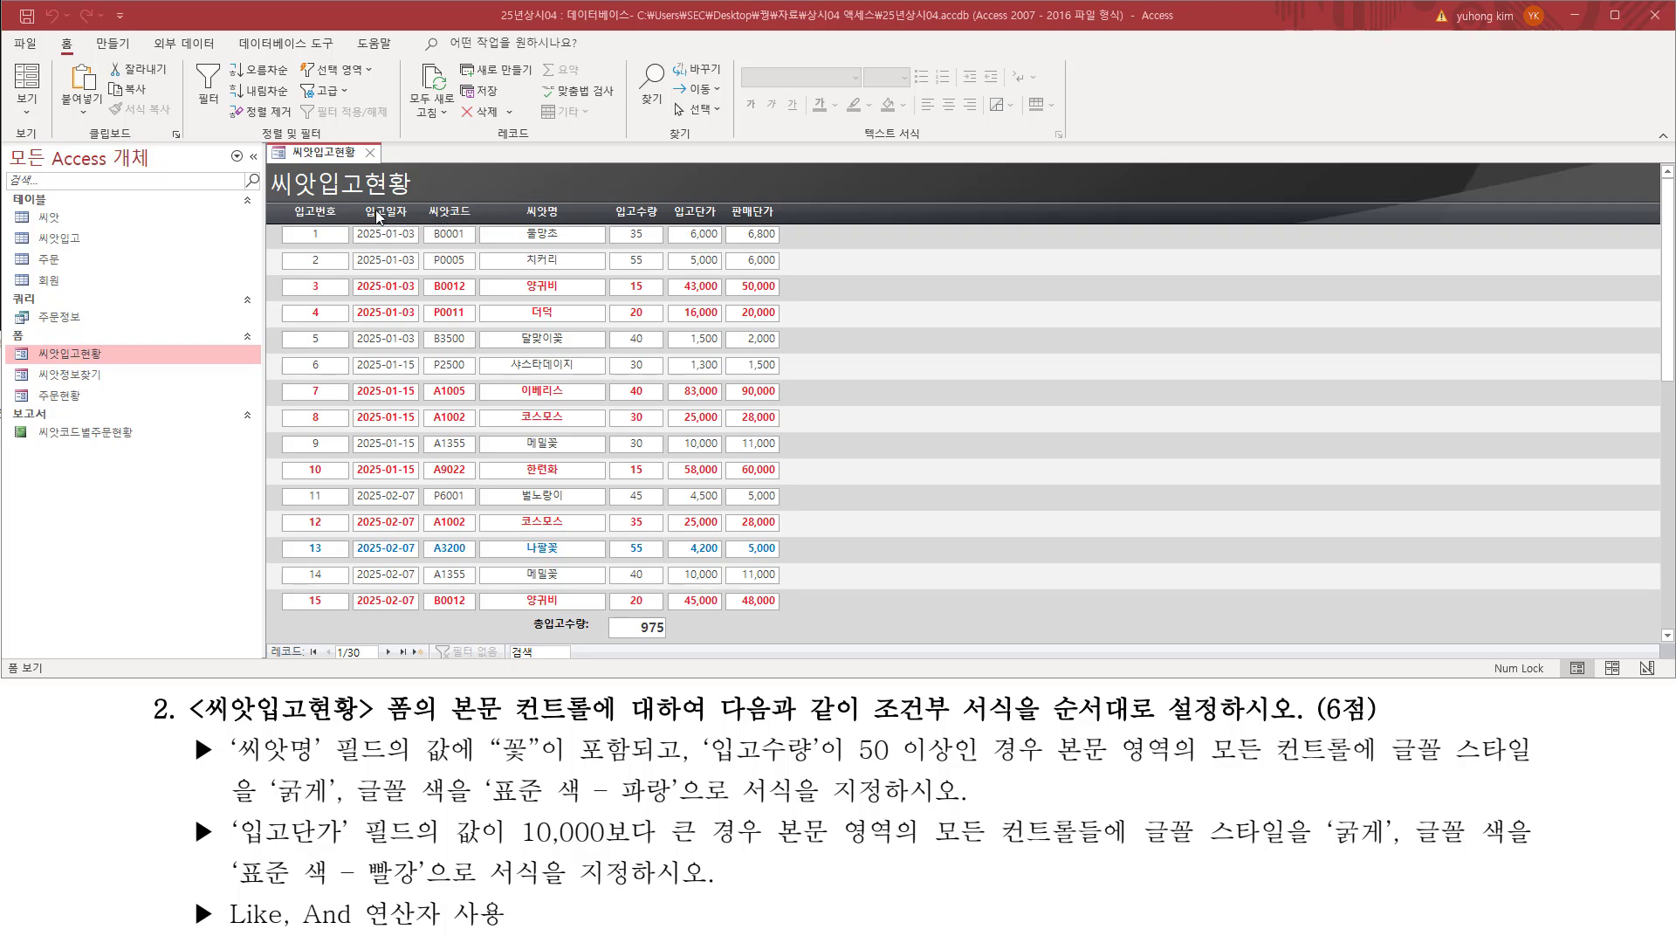
Step: Close the 씨앗입고현황 form and save its design changes
left_click(370, 153)
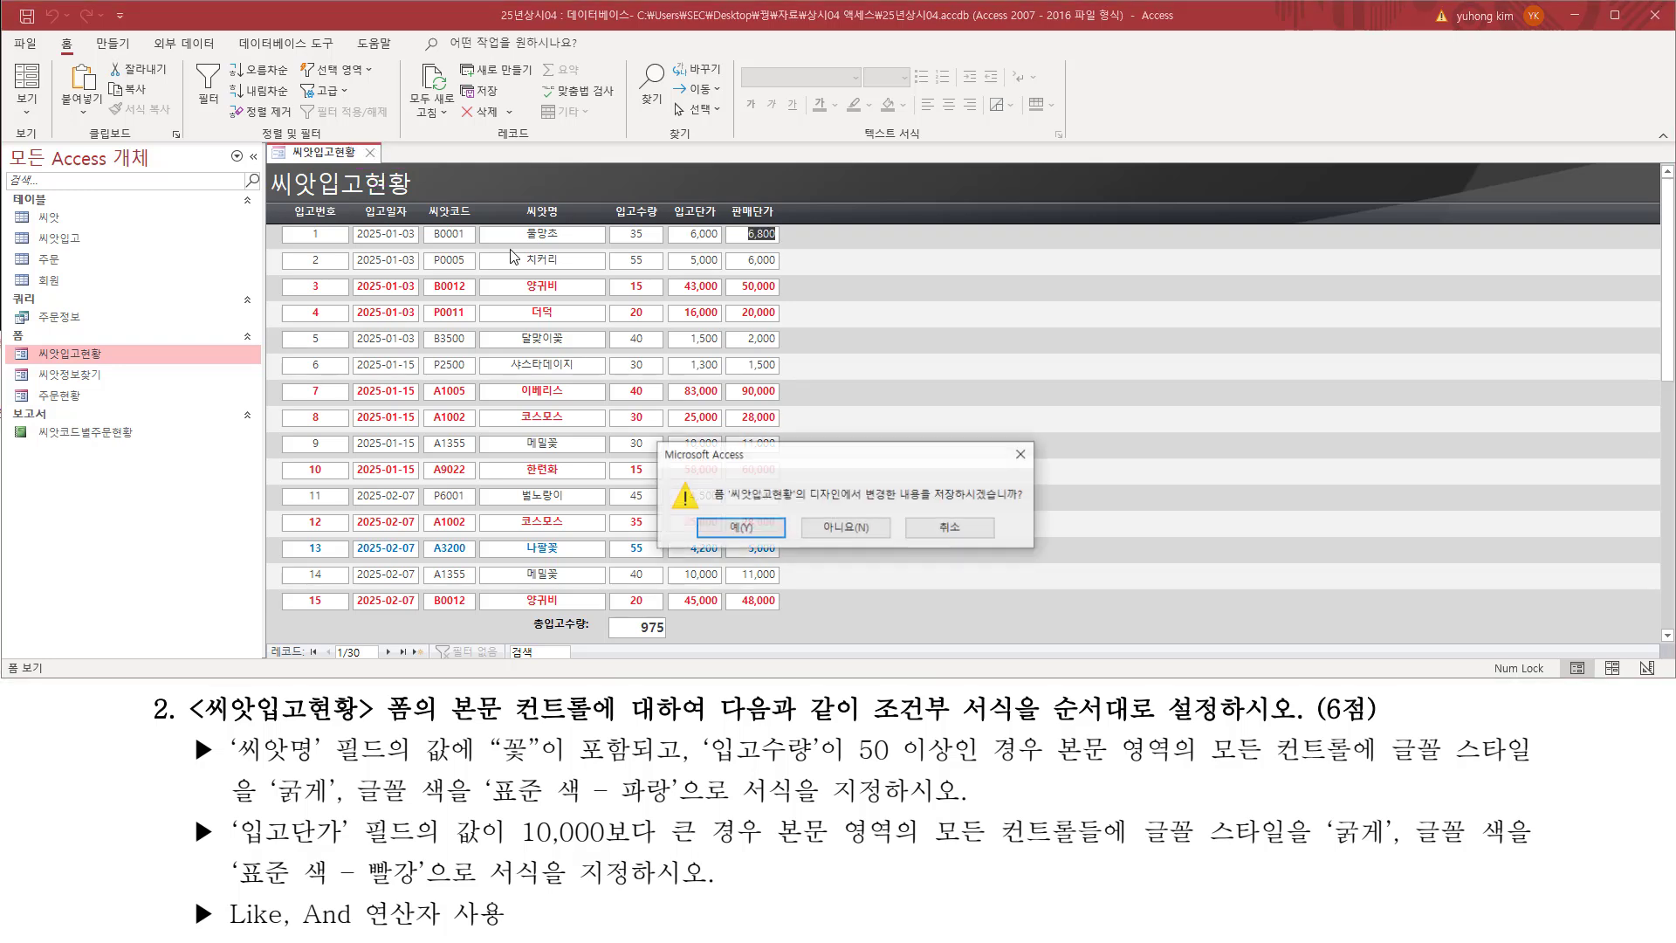
left_click_drag(933, 505, 1033, 504)
left_click_drag(717, 519, 791, 564)
key("Escape")
left_click(761, 529)
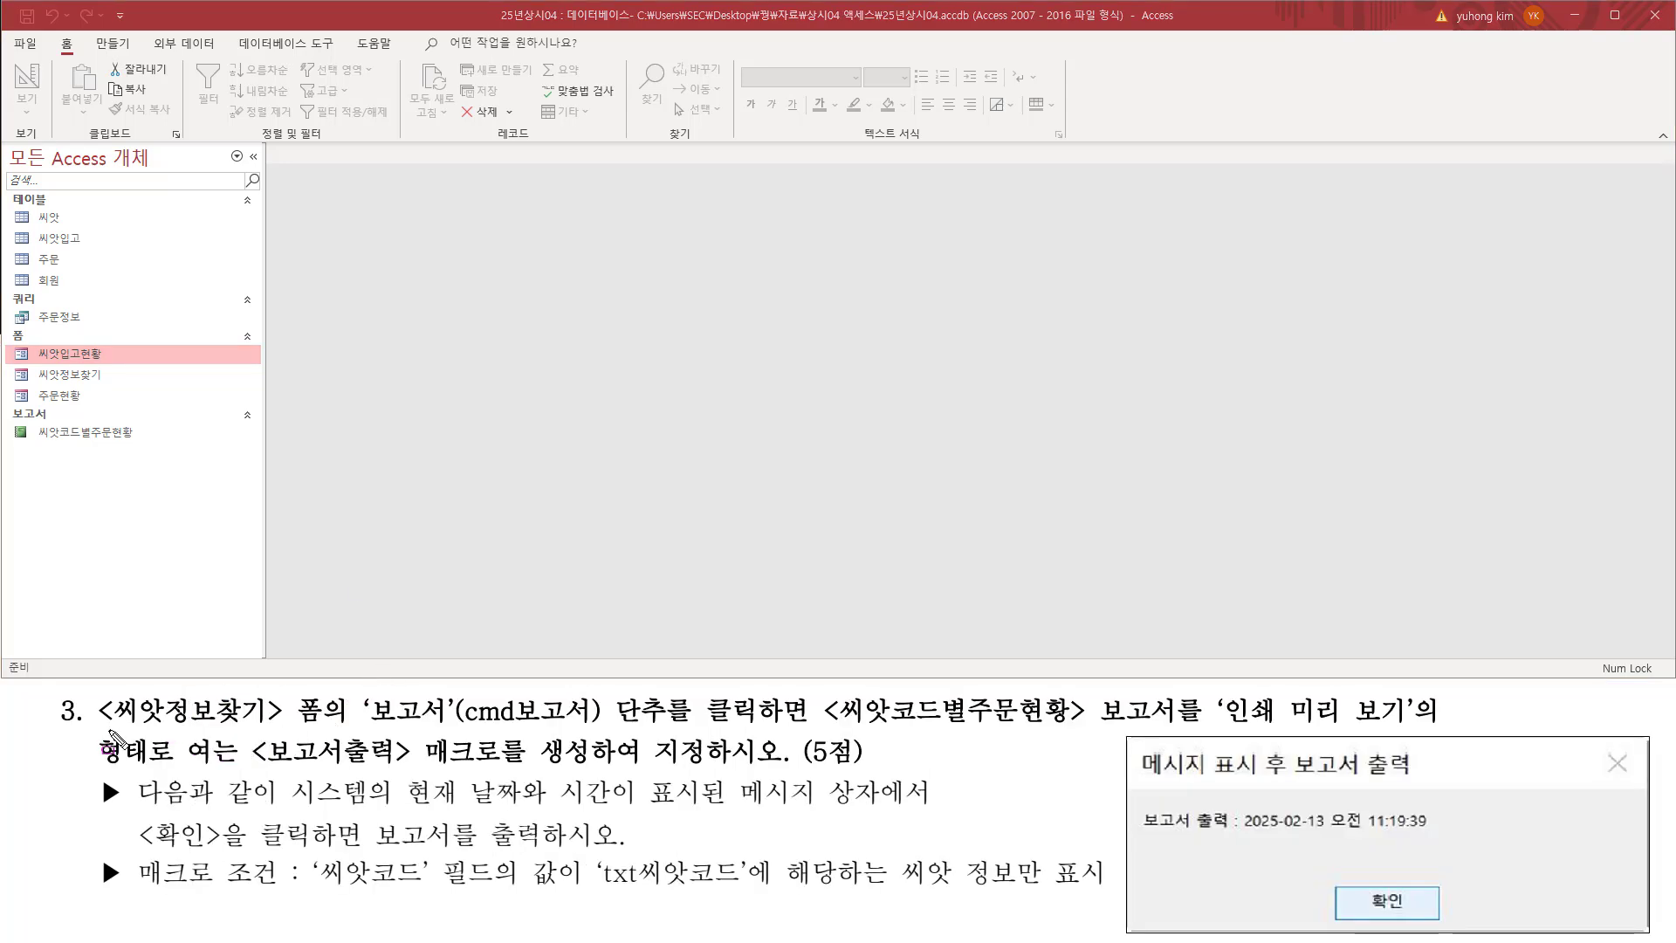
Step: Open the 씨앗정보찾기 form named in task 3
left_click_drag(106, 726, 275, 725)
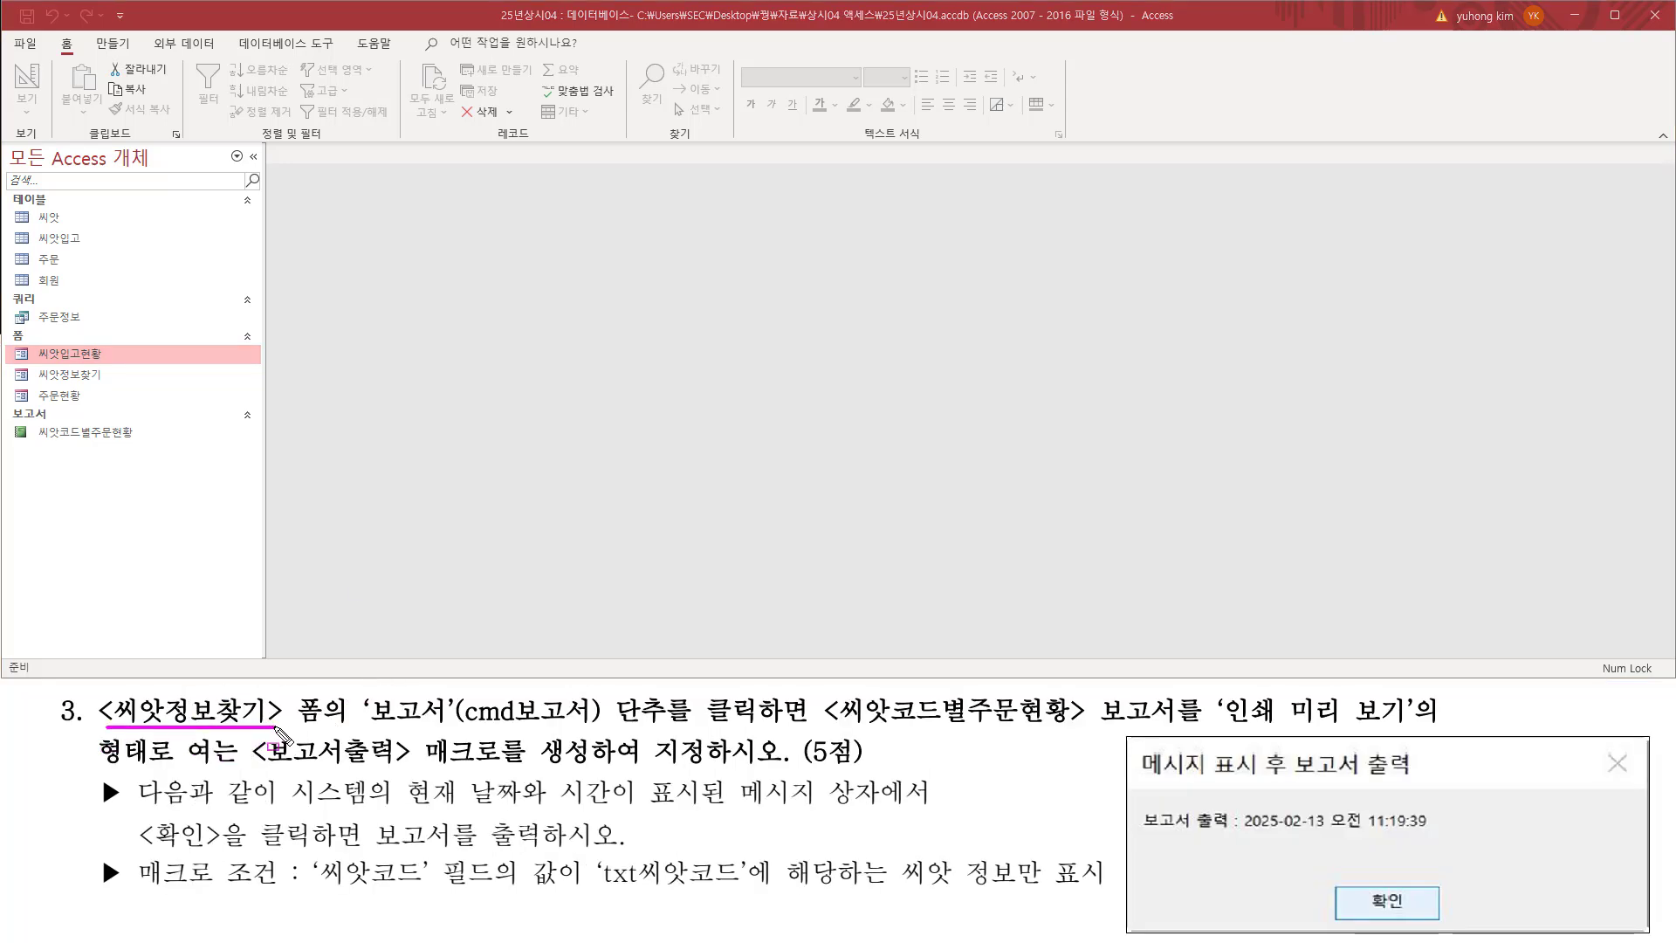
left_click_drag(106, 694, 333, 726)
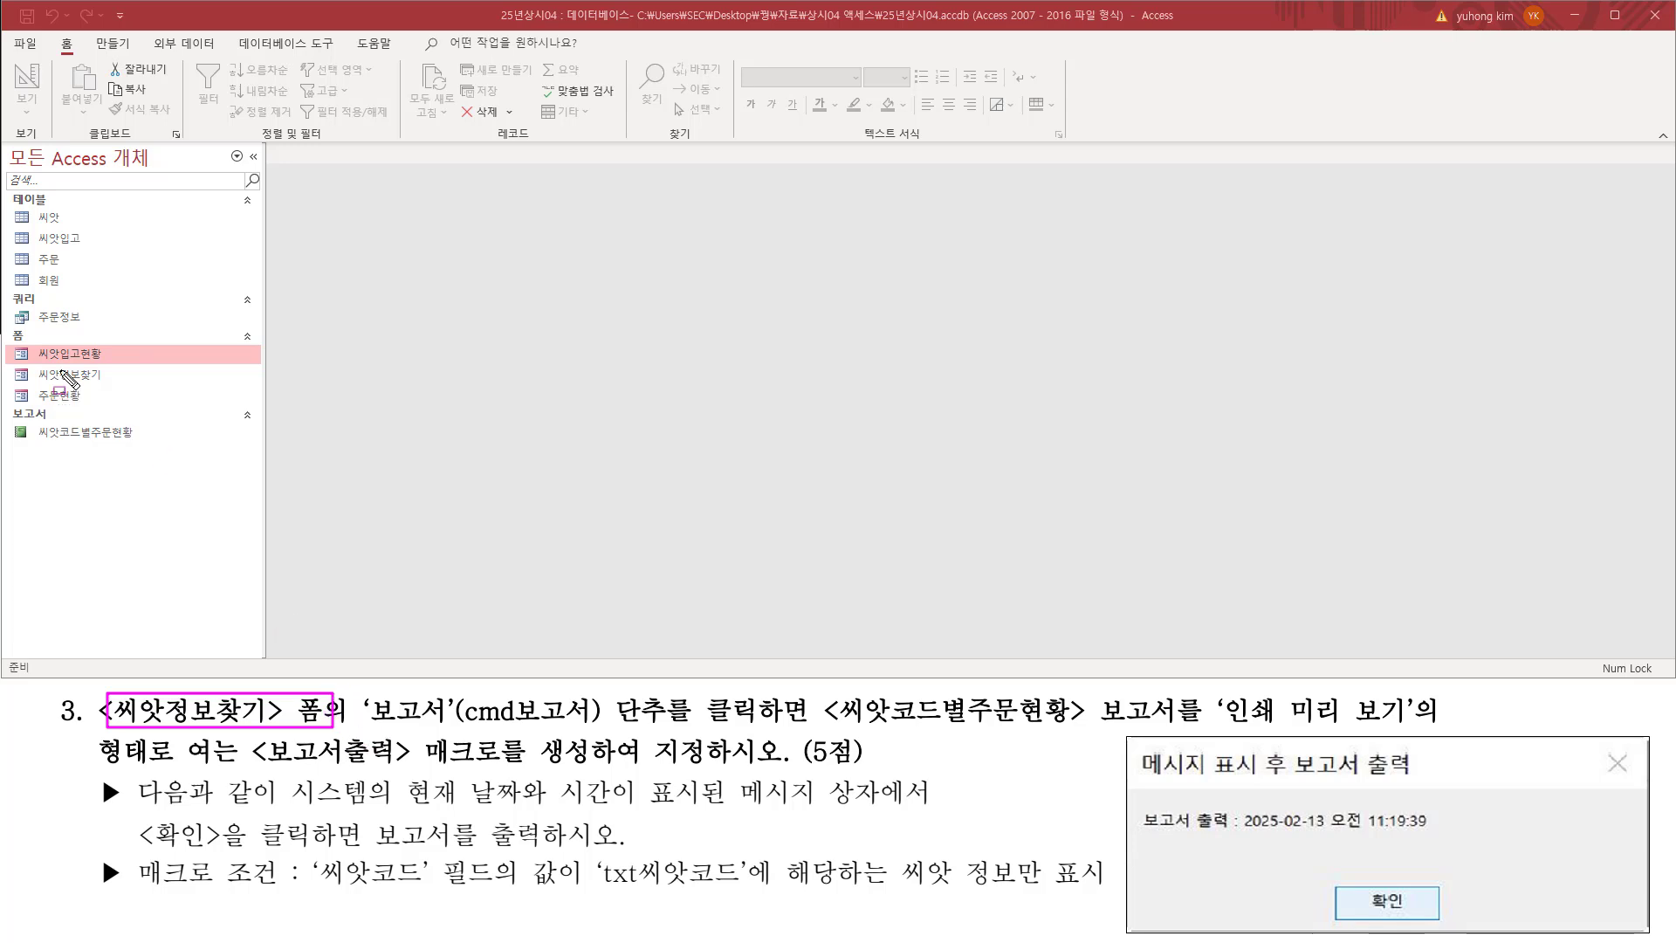
left_click_drag(30, 364, 116, 389)
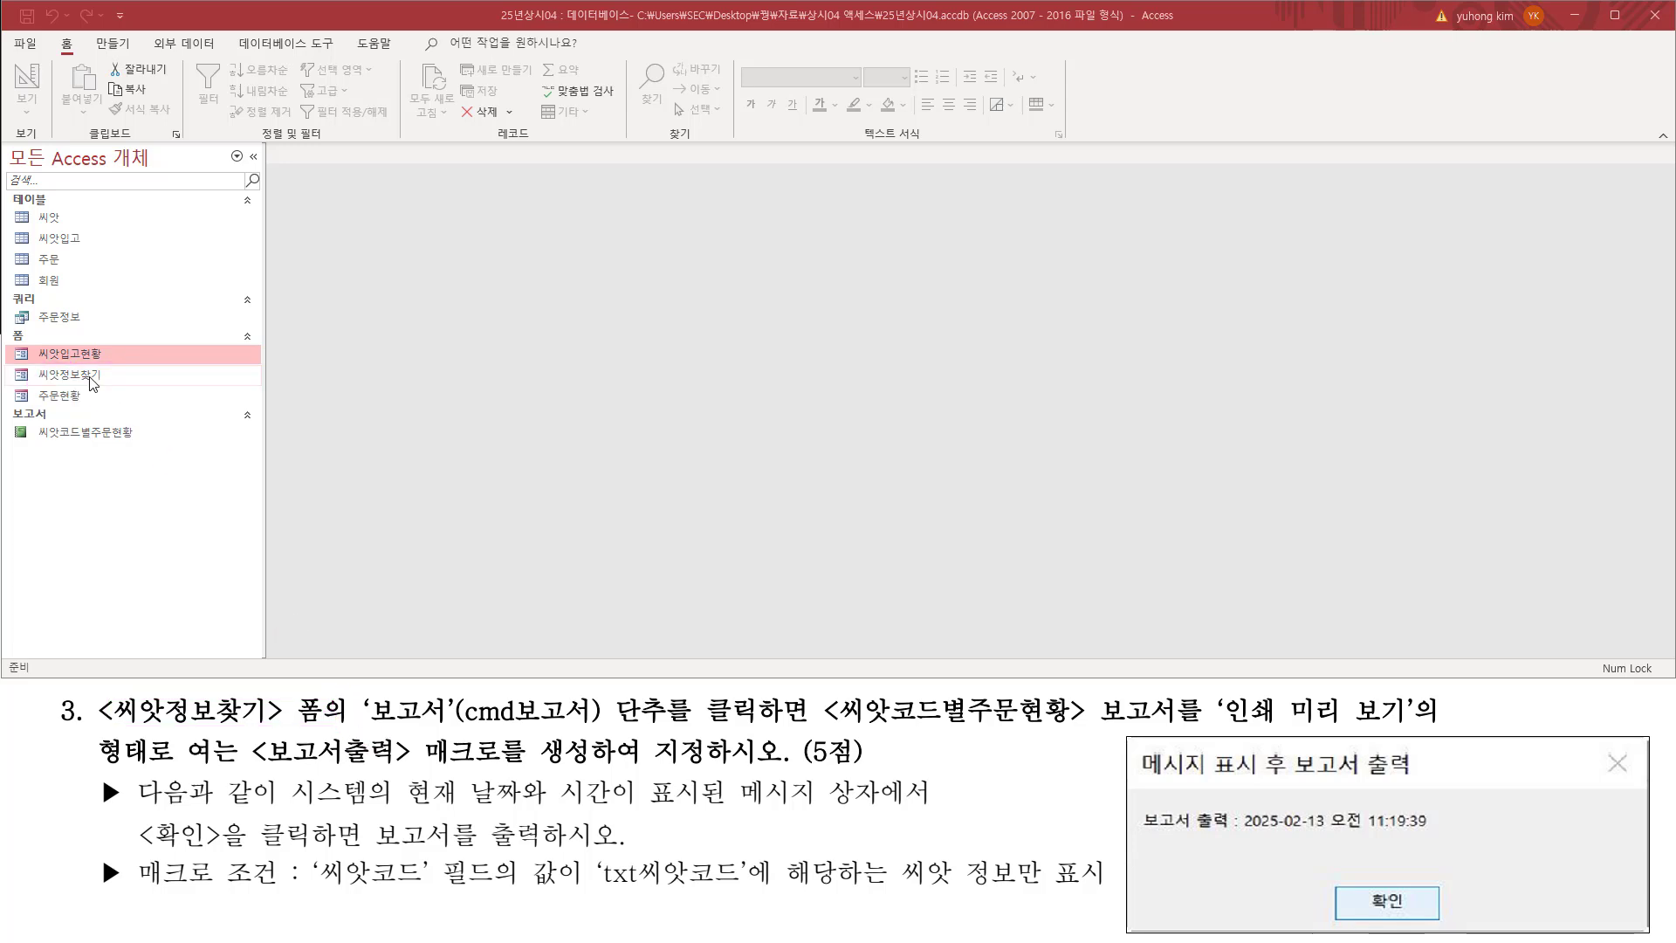
double_click(103, 375)
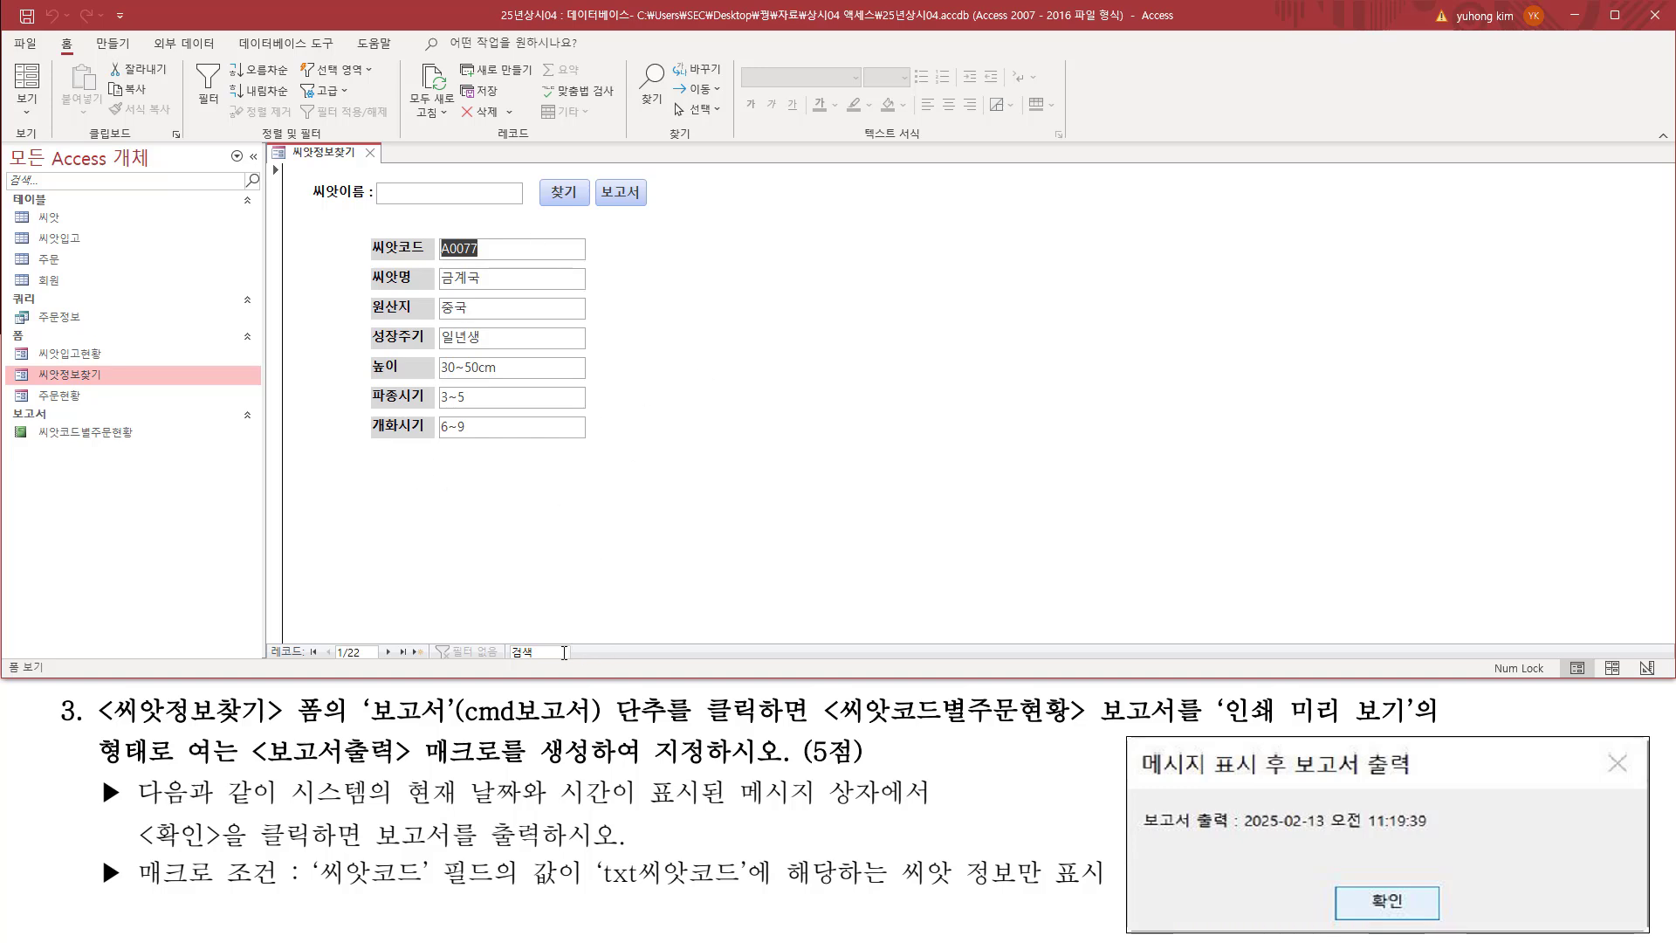
Step: Examine task 3's requirements for the cmd보고서 button, the 씨앗코드별주문현황 report in print preview, and the 보고서출력 macro
mouse_move(106, 725)
left_mouse_down()
mouse_move(717, 742)
mouse_move(693, 735)
left_mouse_up()
left_click_drag(596, 199, 646, 208)
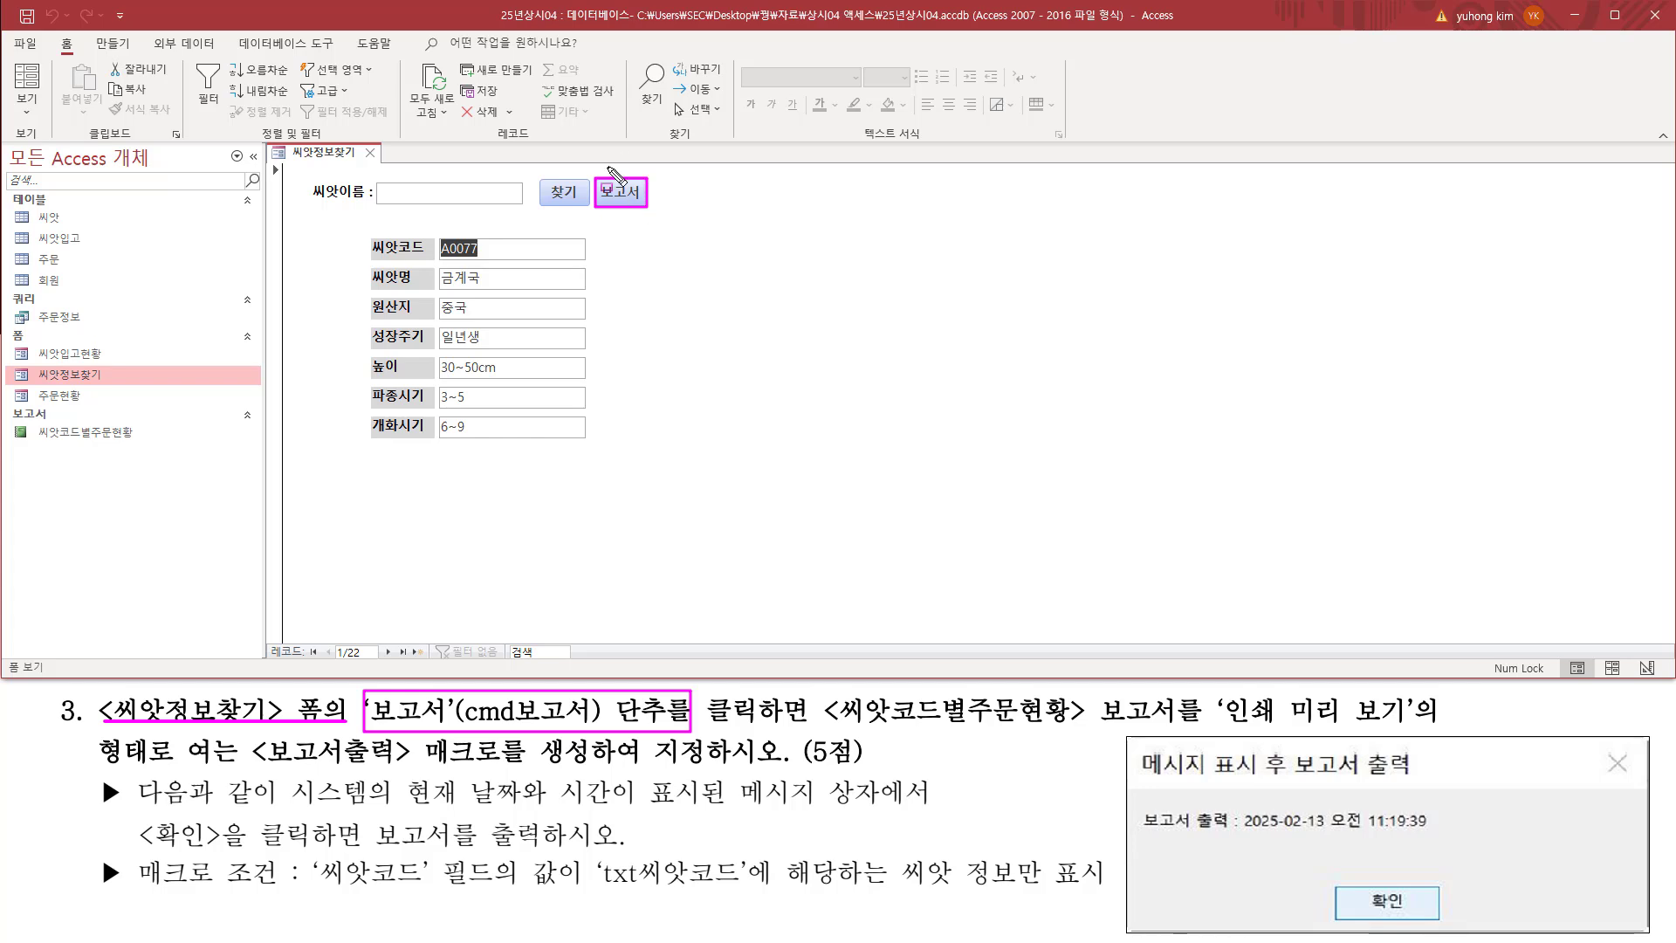
left_click_drag(469, 725, 571, 726)
mouse_move(710, 725)
left_mouse_down()
mouse_move(1128, 727)
mouse_move(1188, 720)
mouse_move(1188, 691)
left_mouse_up()
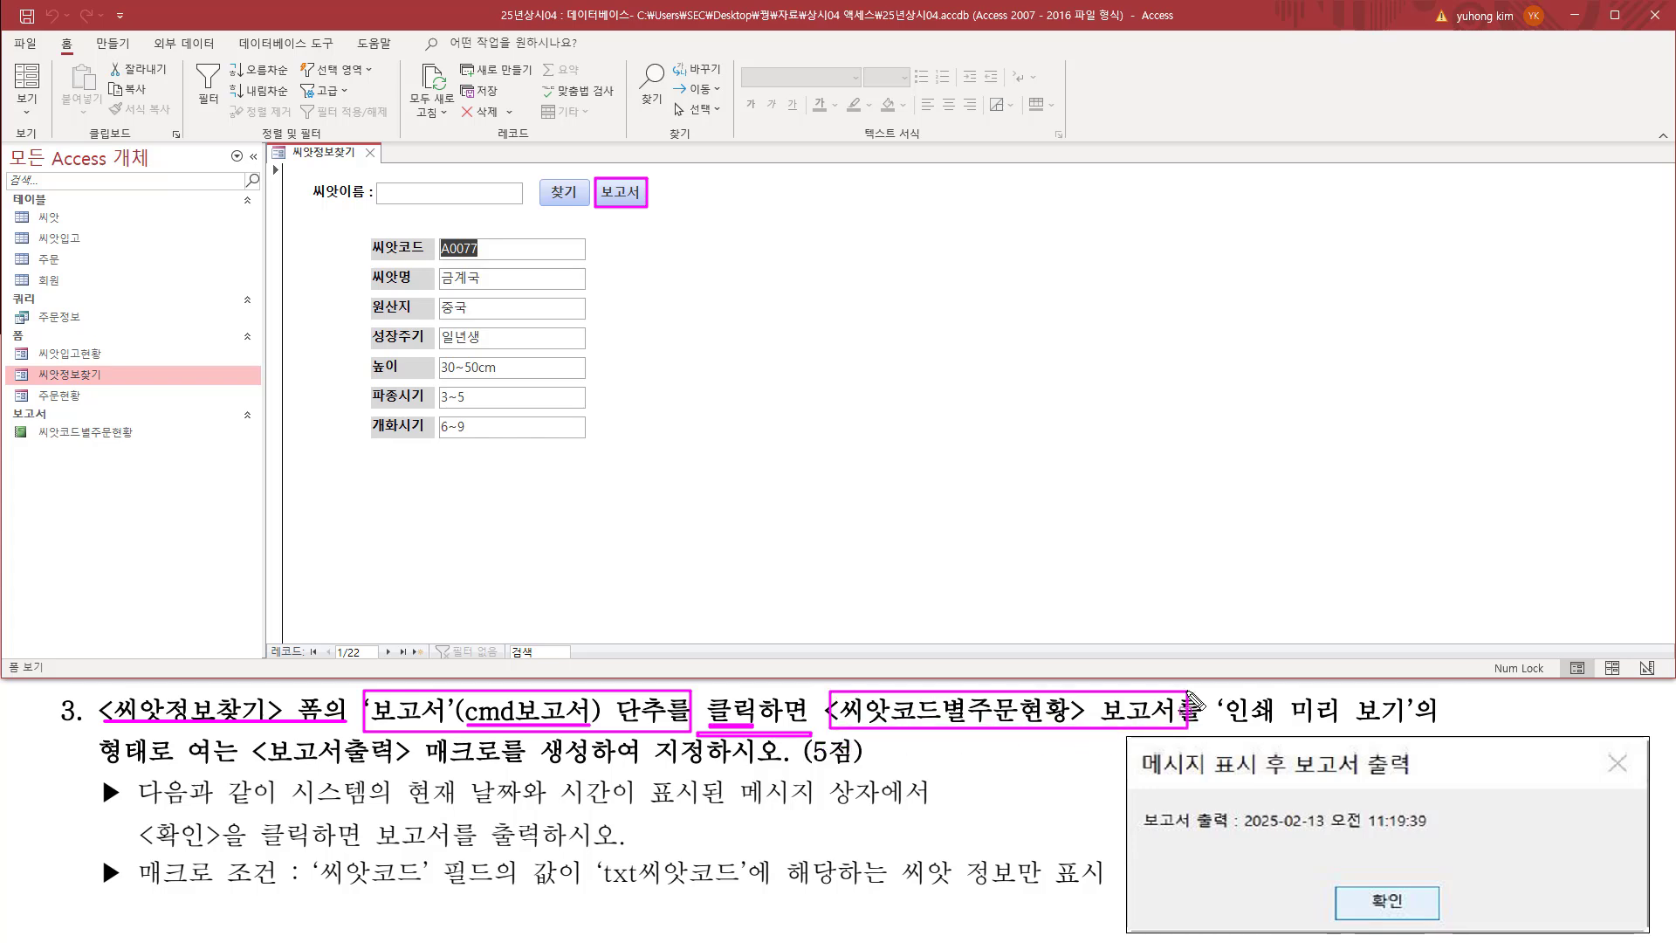
mouse_move(46, 420)
left_mouse_down()
mouse_move(140, 446)
mouse_move(36, 422)
left_mouse_up()
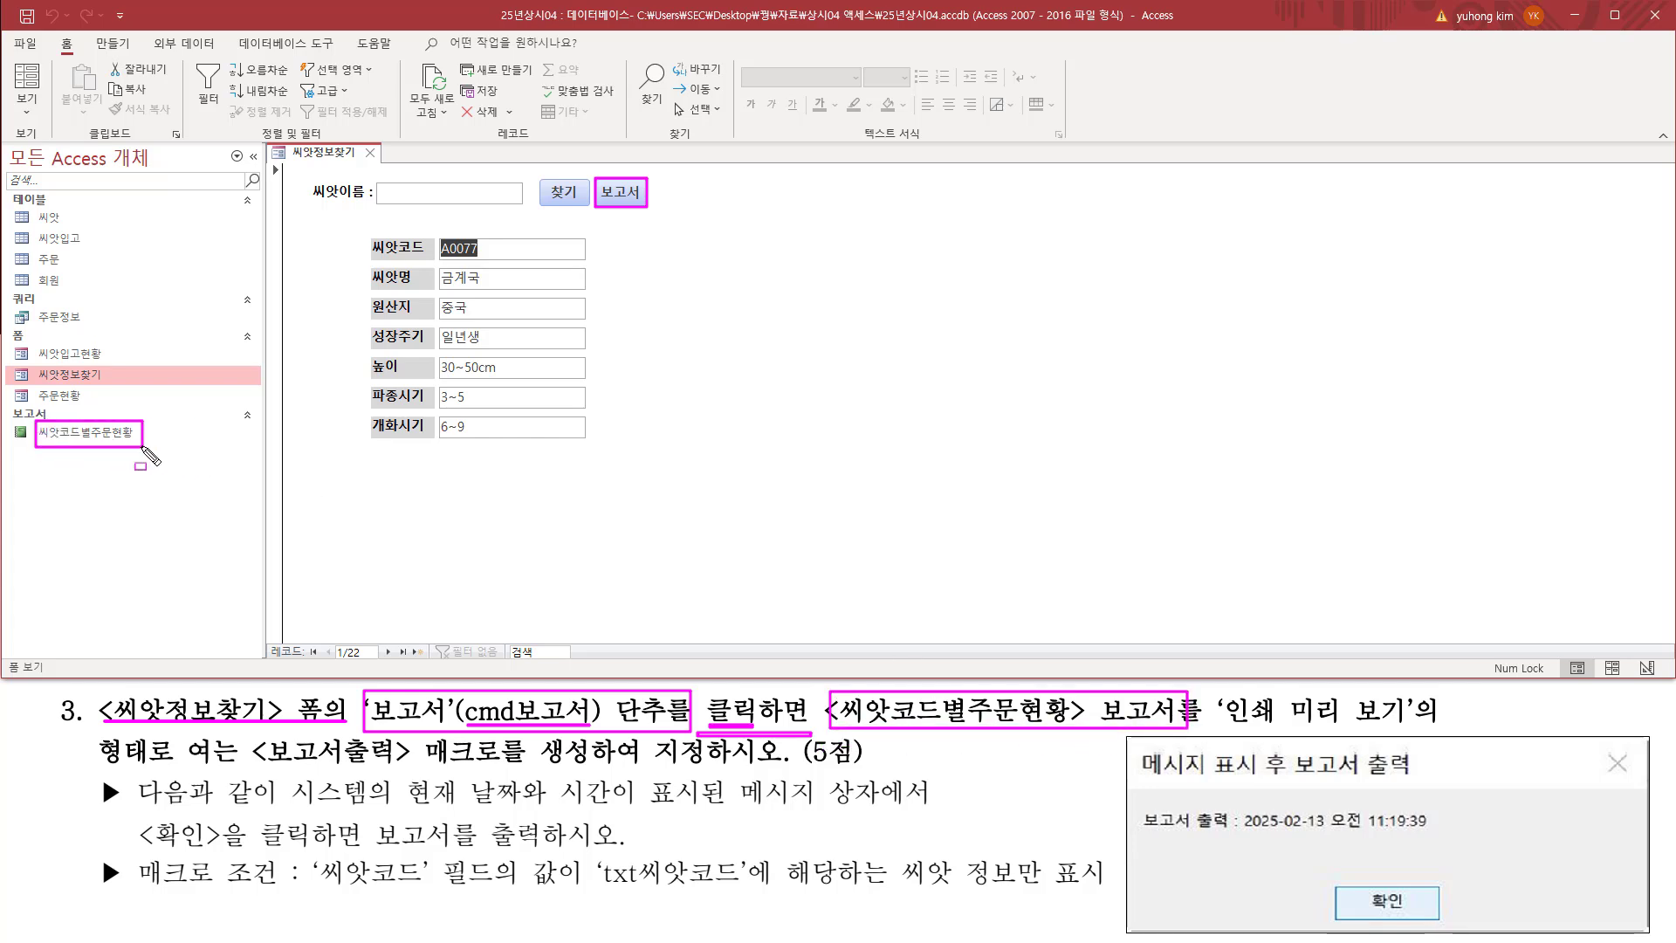
left_click_drag(1219, 727, 1410, 728)
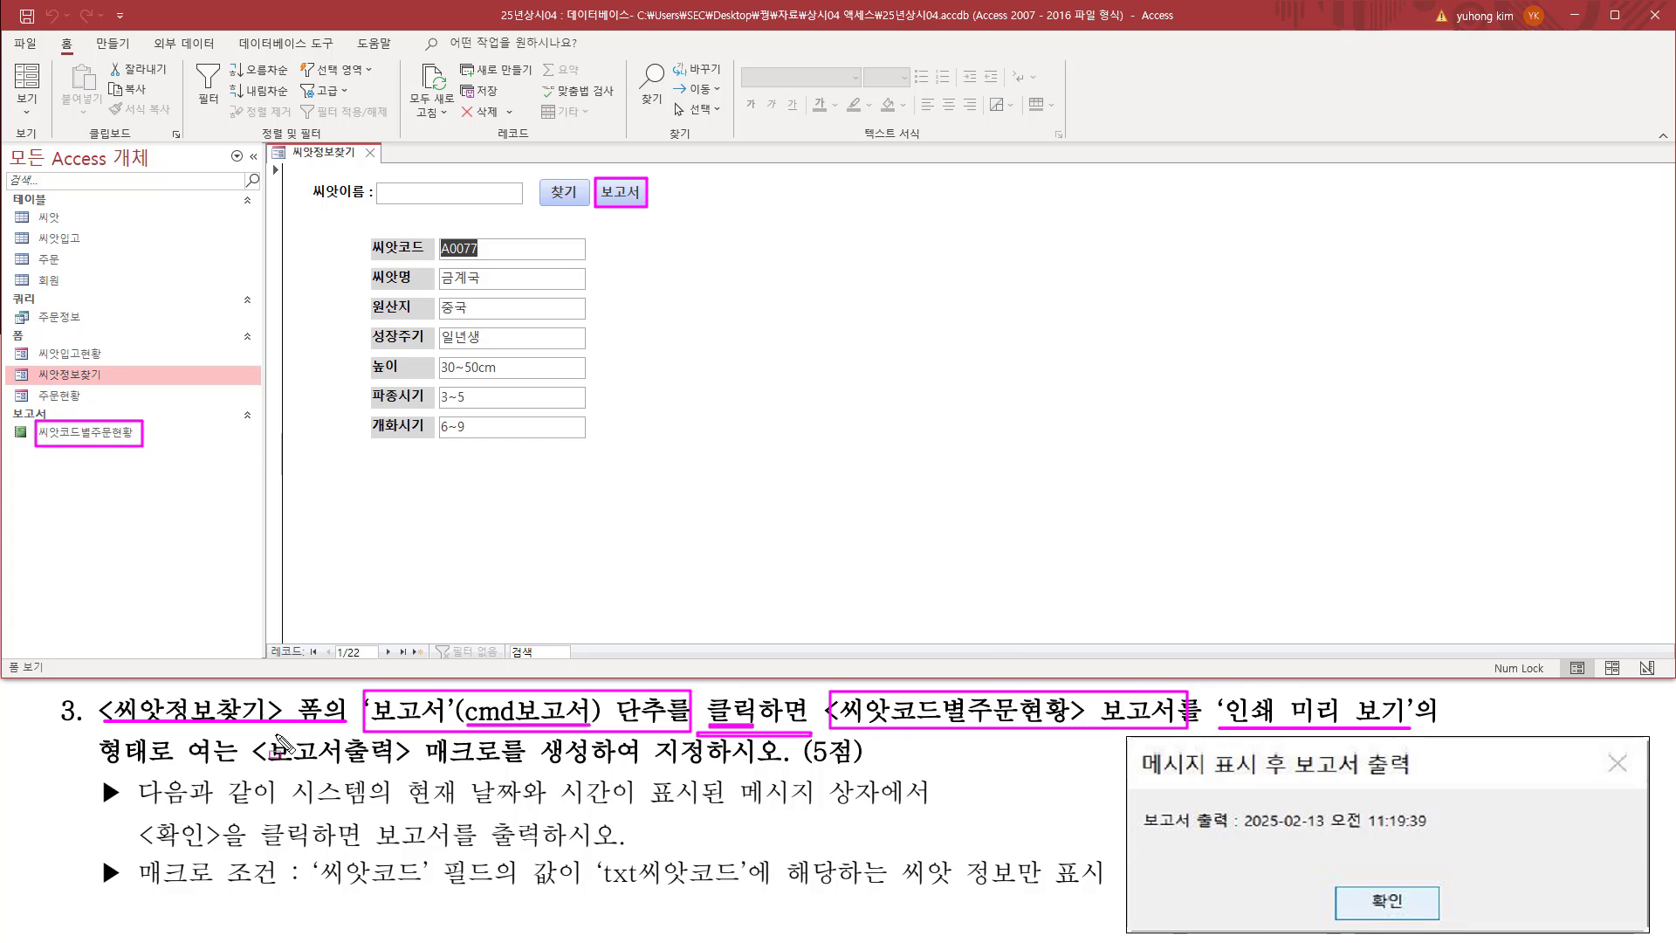
left_click_drag(253, 770, 585, 770)
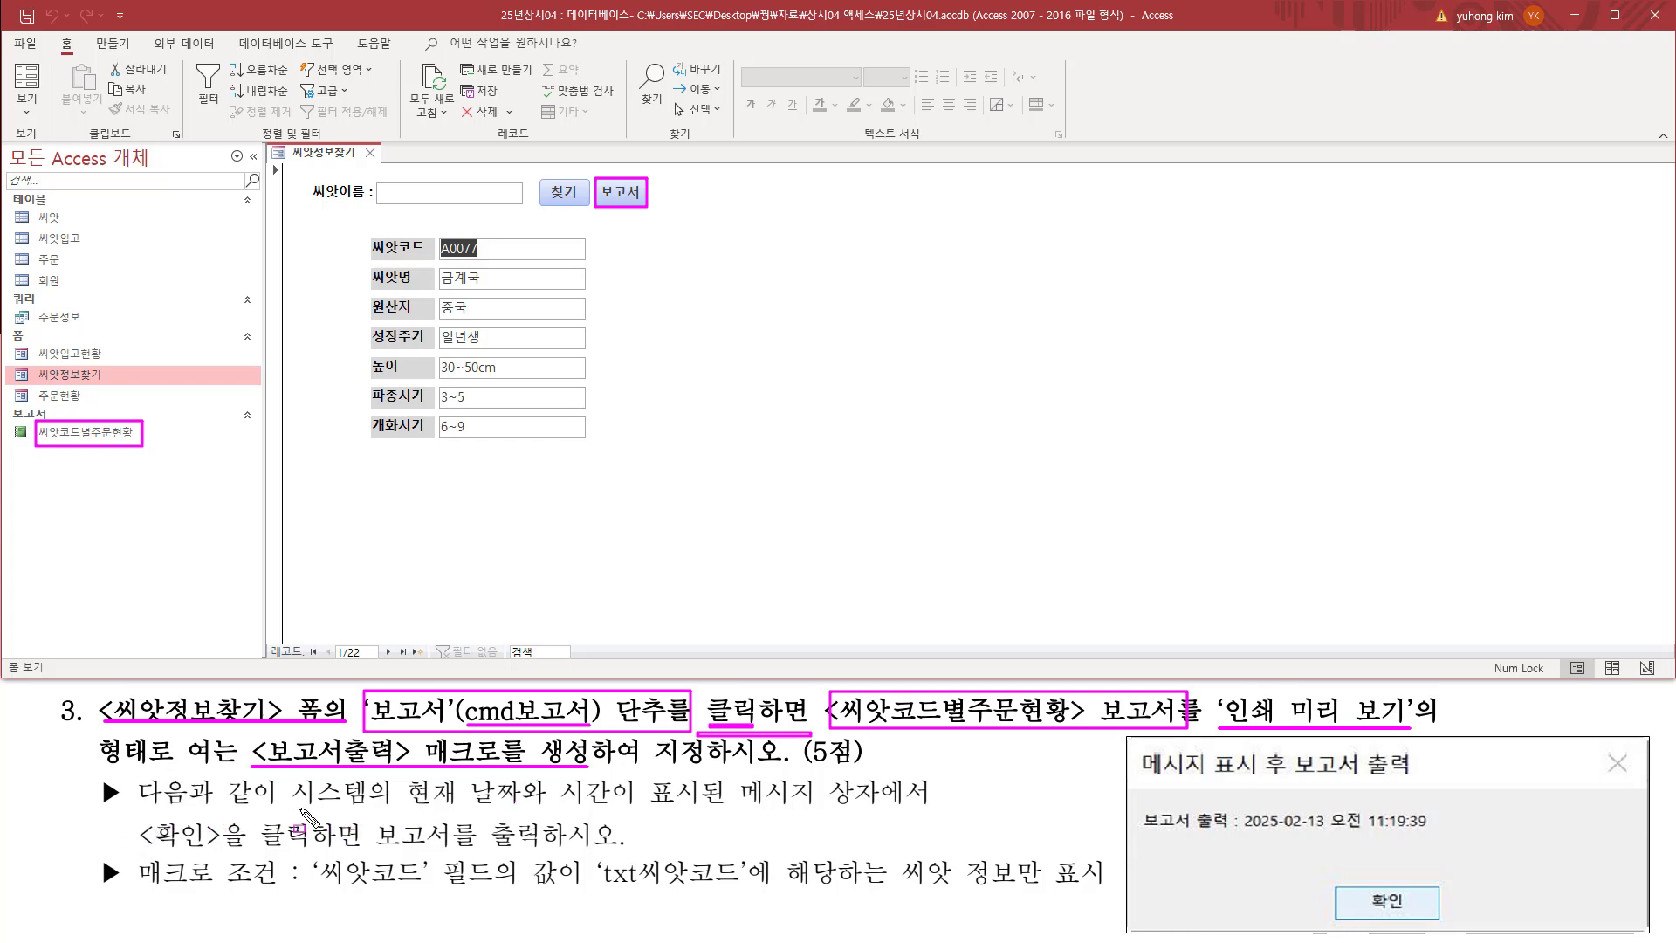
Step: Read the requirements for the message box with the current date and time, and for printing the report after 확인
mouse_move(400, 808)
left_mouse_down()
mouse_move(629, 809)
mouse_move(630, 777)
left_mouse_up()
left_click_drag(723, 804, 873, 803)
left_click(880, 824)
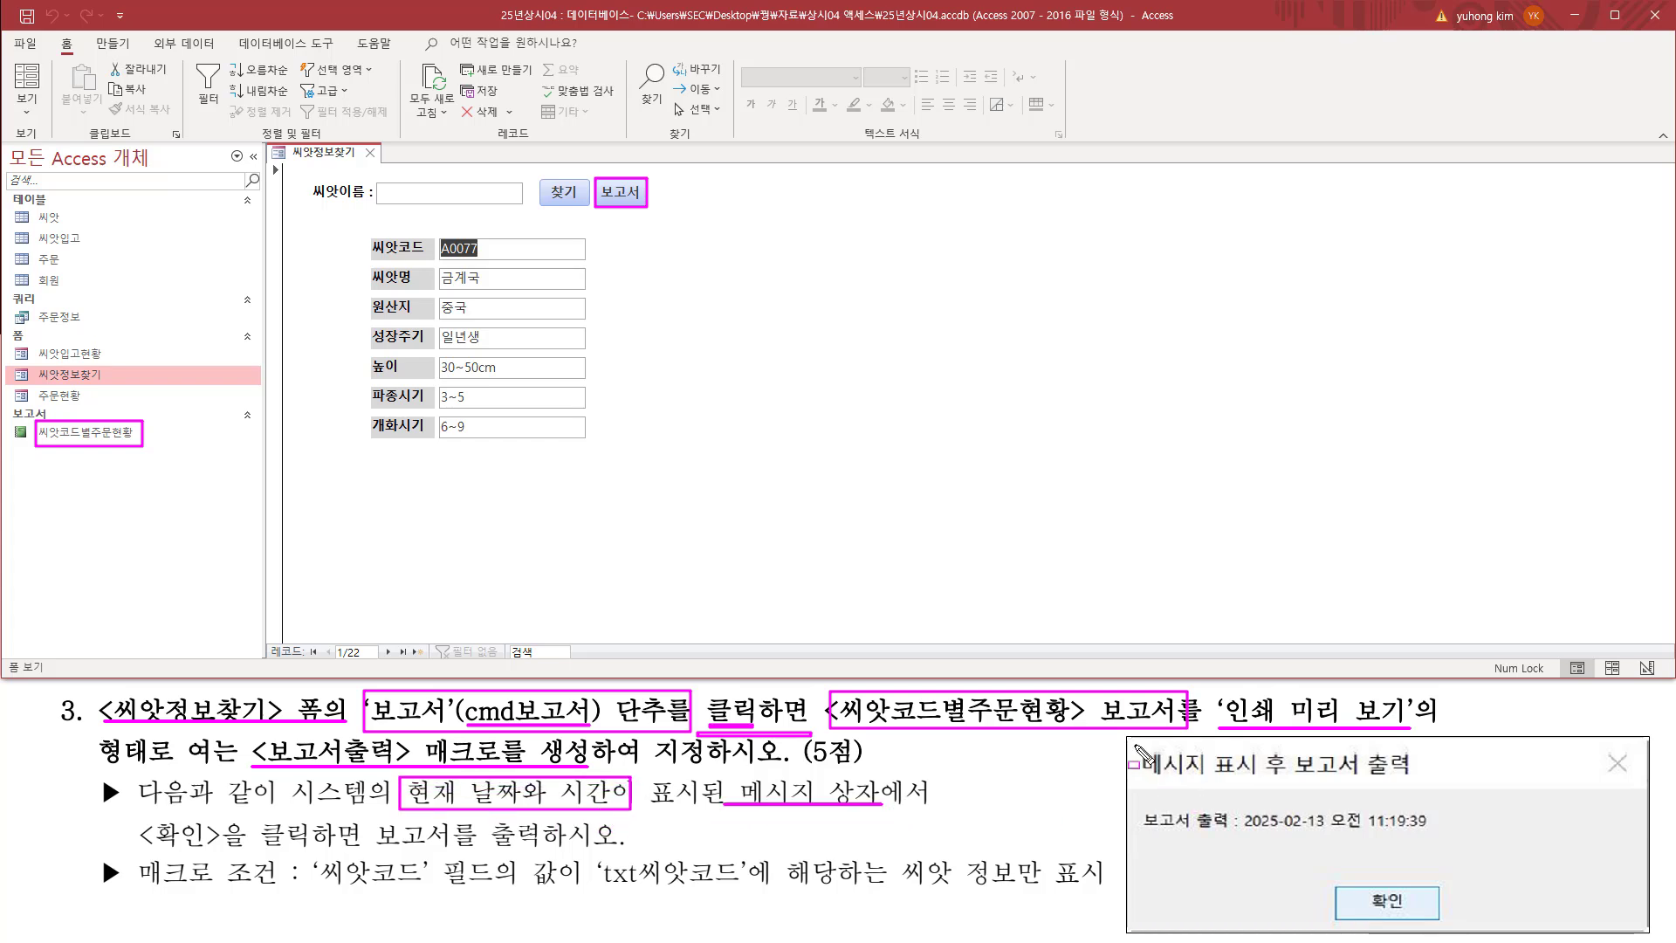
left_click_drag(1126, 739, 1179, 797)
left_click_drag(1279, 827, 1651, 935)
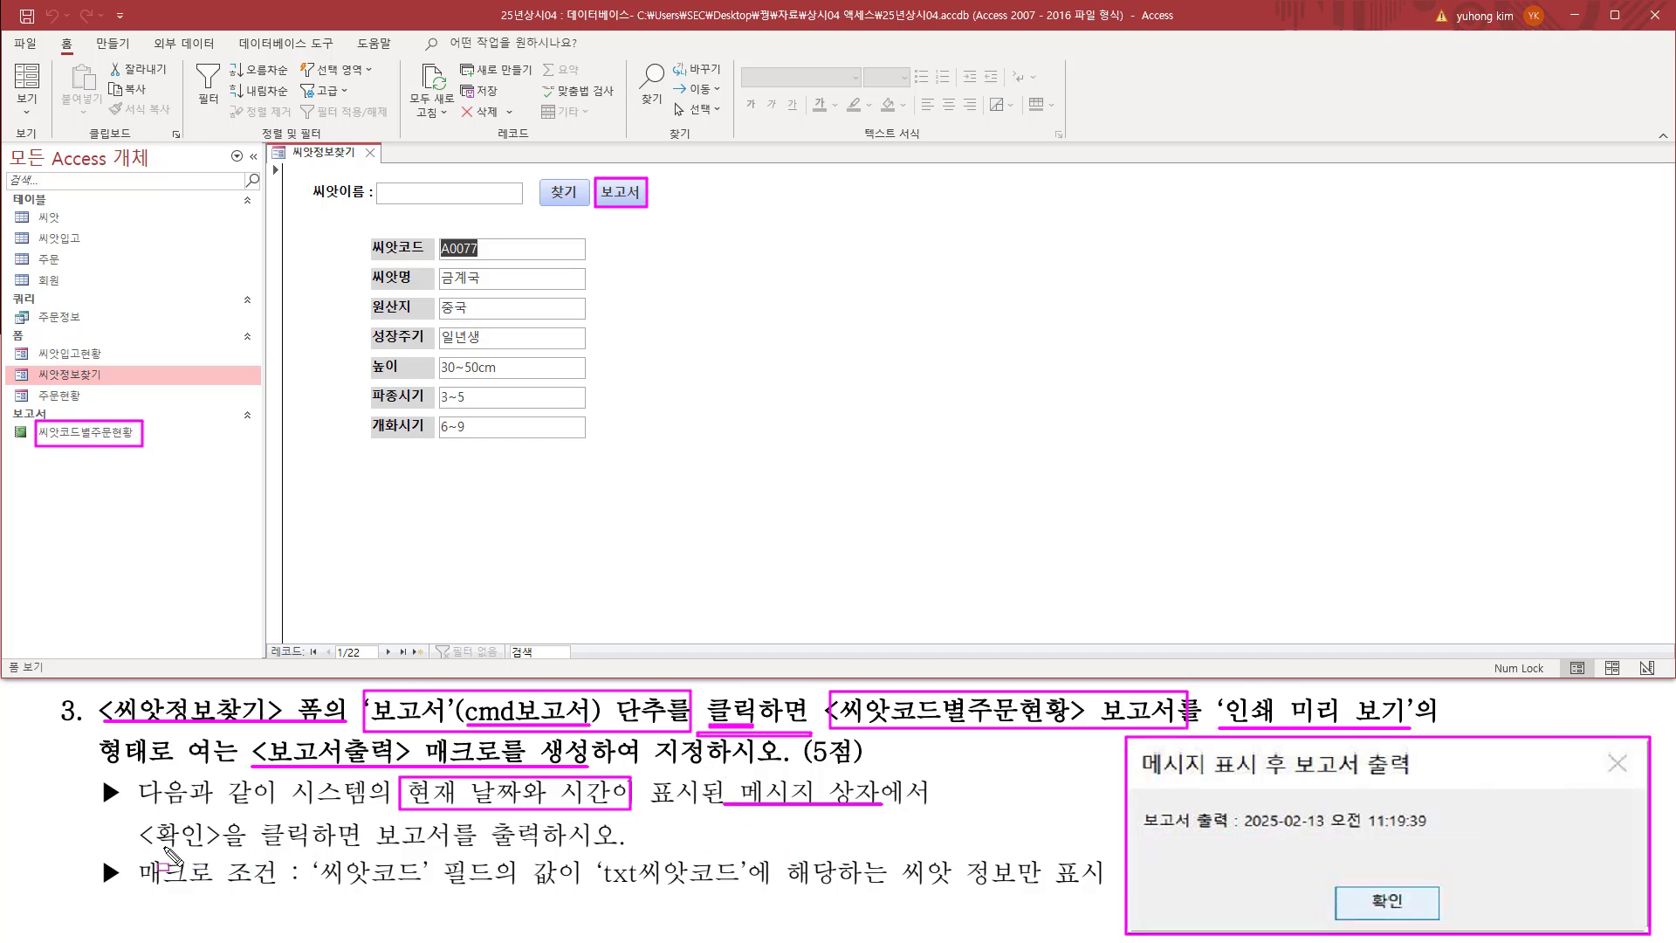
left_click_drag(1334, 888, 1430, 918)
left_click_drag(150, 845, 557, 848)
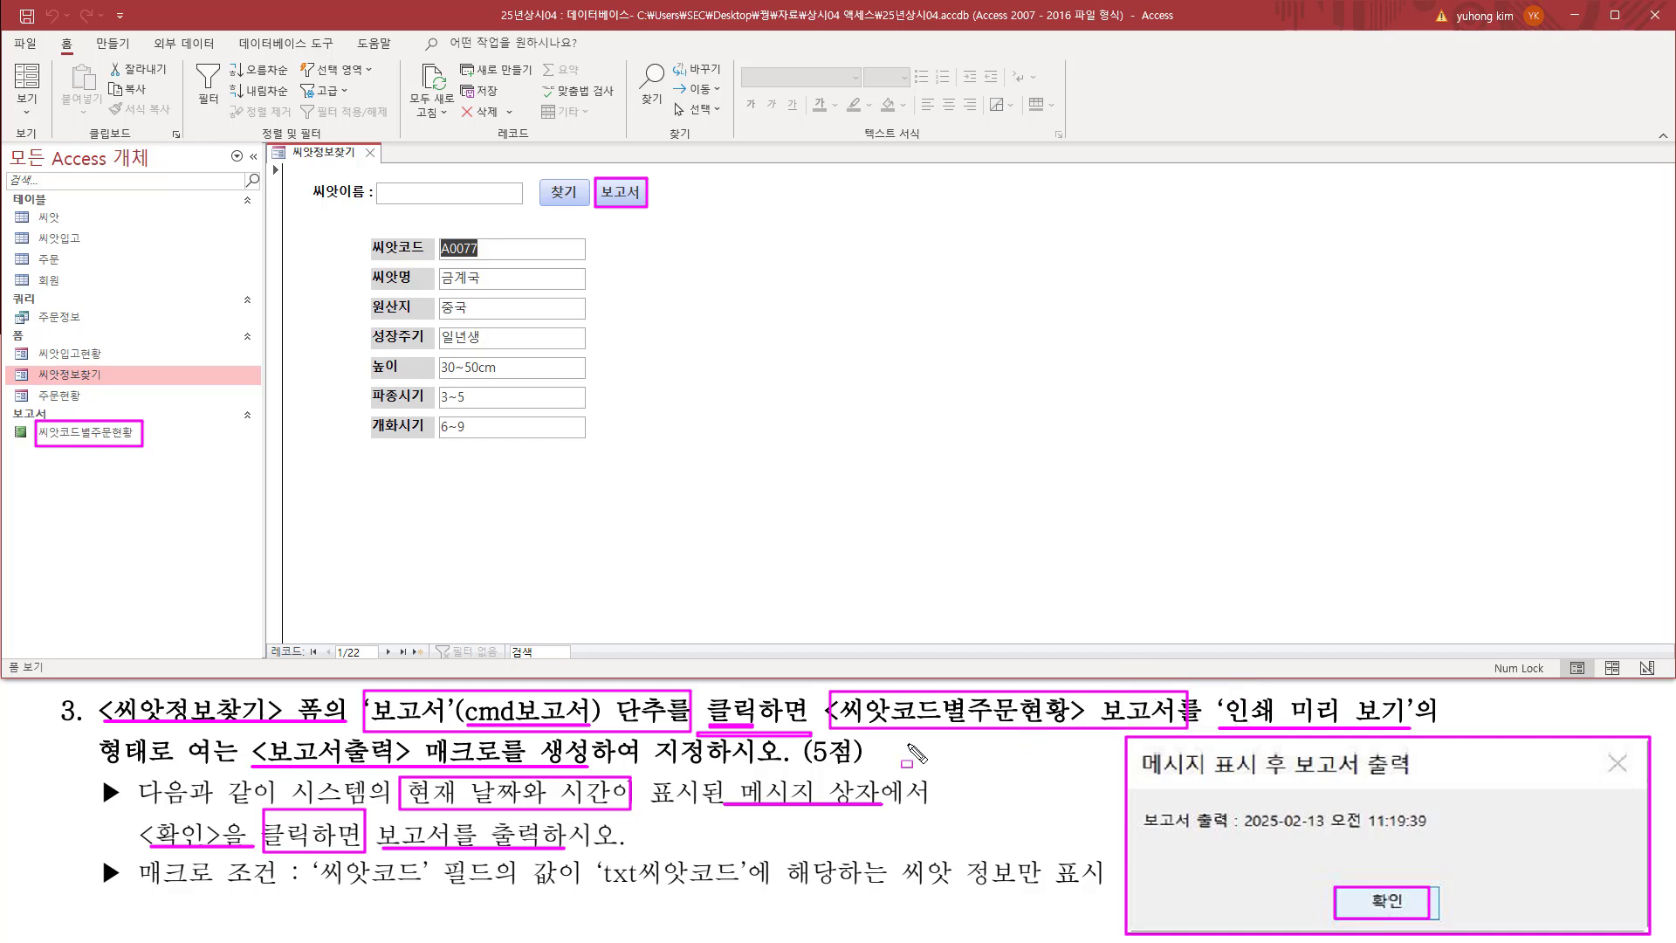
Step: Read the macro condition that limits the 씨앗코드별주문현황 report to the seed whose 씨앗코드 matches 'txt씨앗코드'
key("e")
left_click_drag(137, 892, 753, 890)
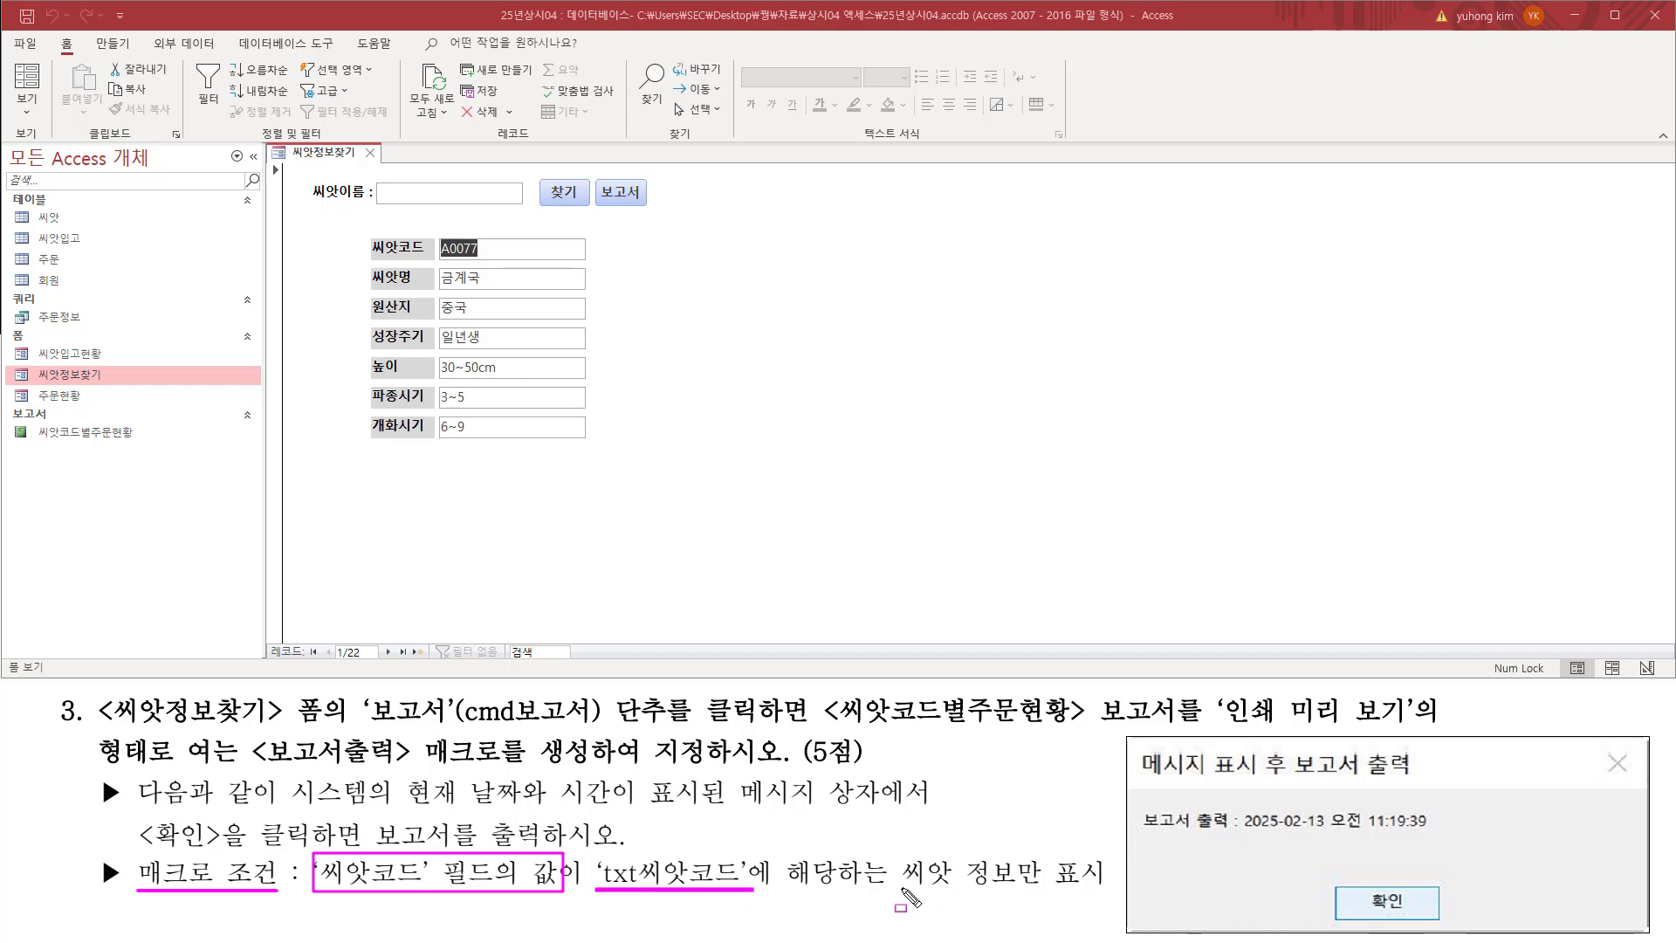
left_click_drag(901, 887, 1103, 887)
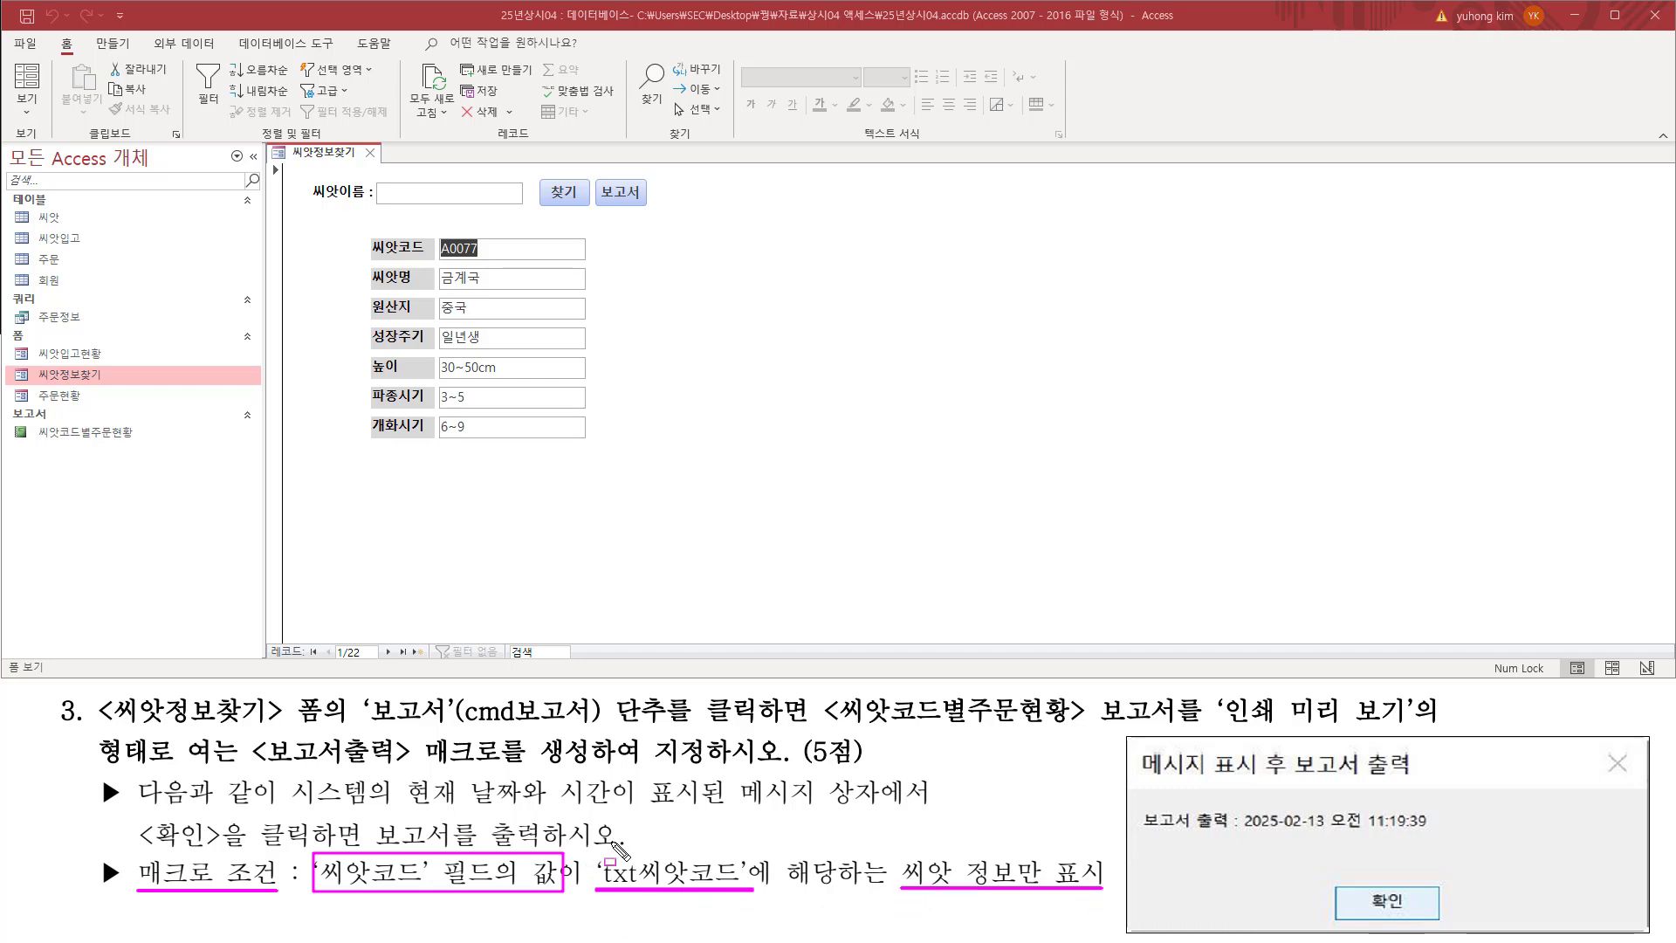
left_click_drag(321, 884, 480, 883)
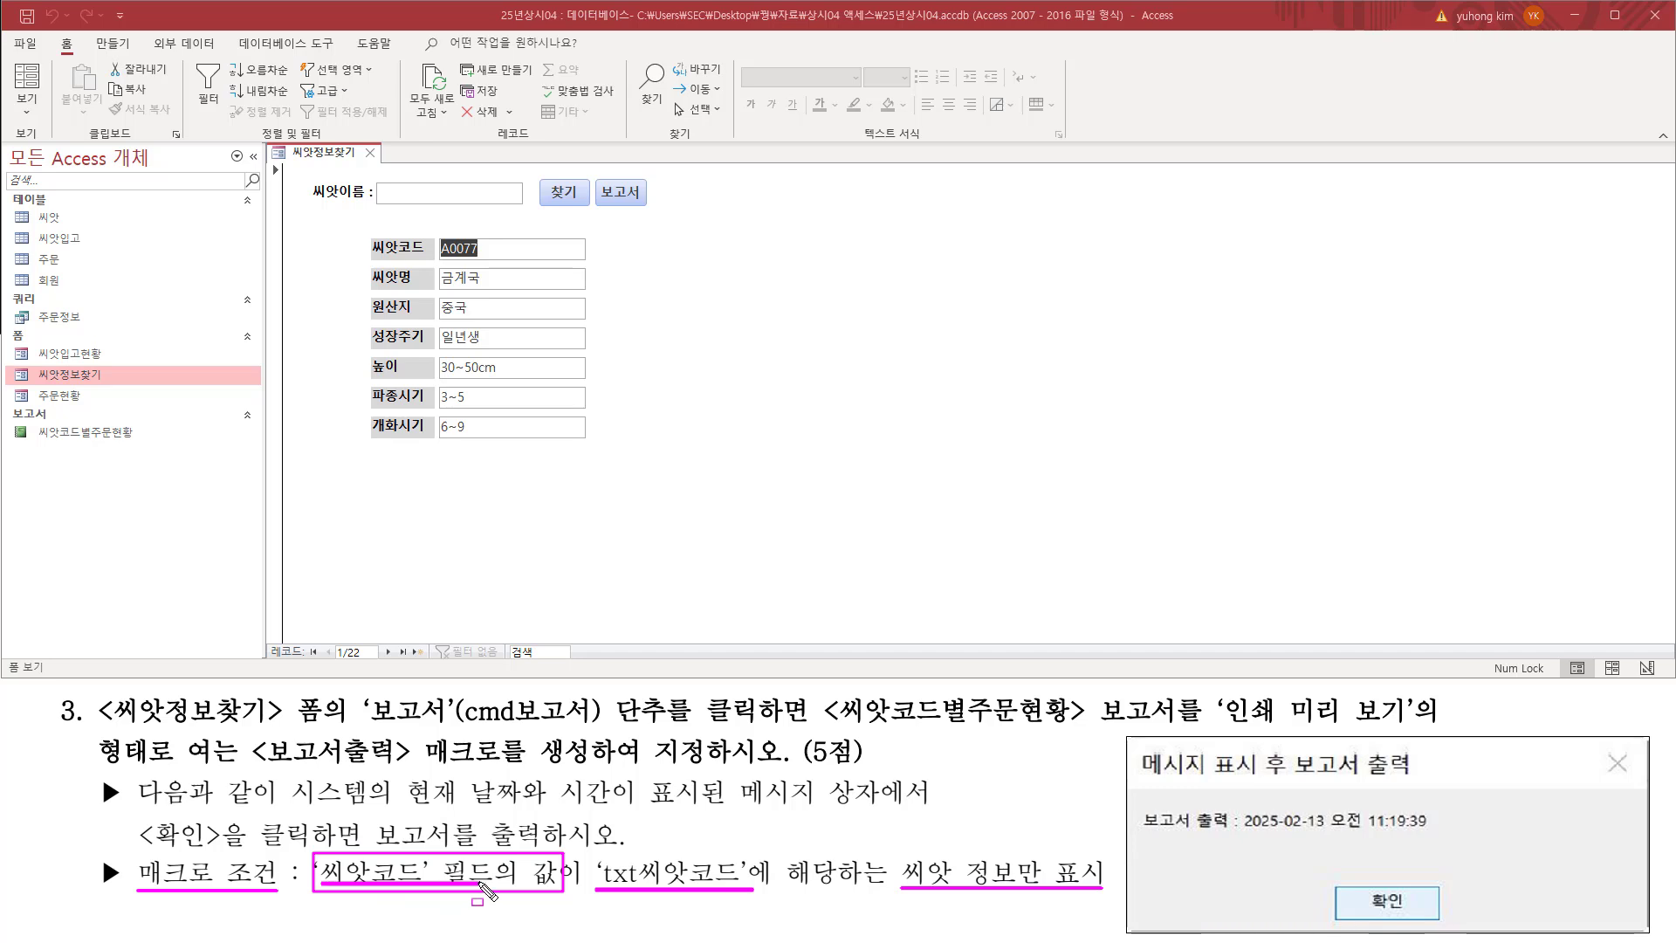
left_click_drag(598, 859, 756, 893)
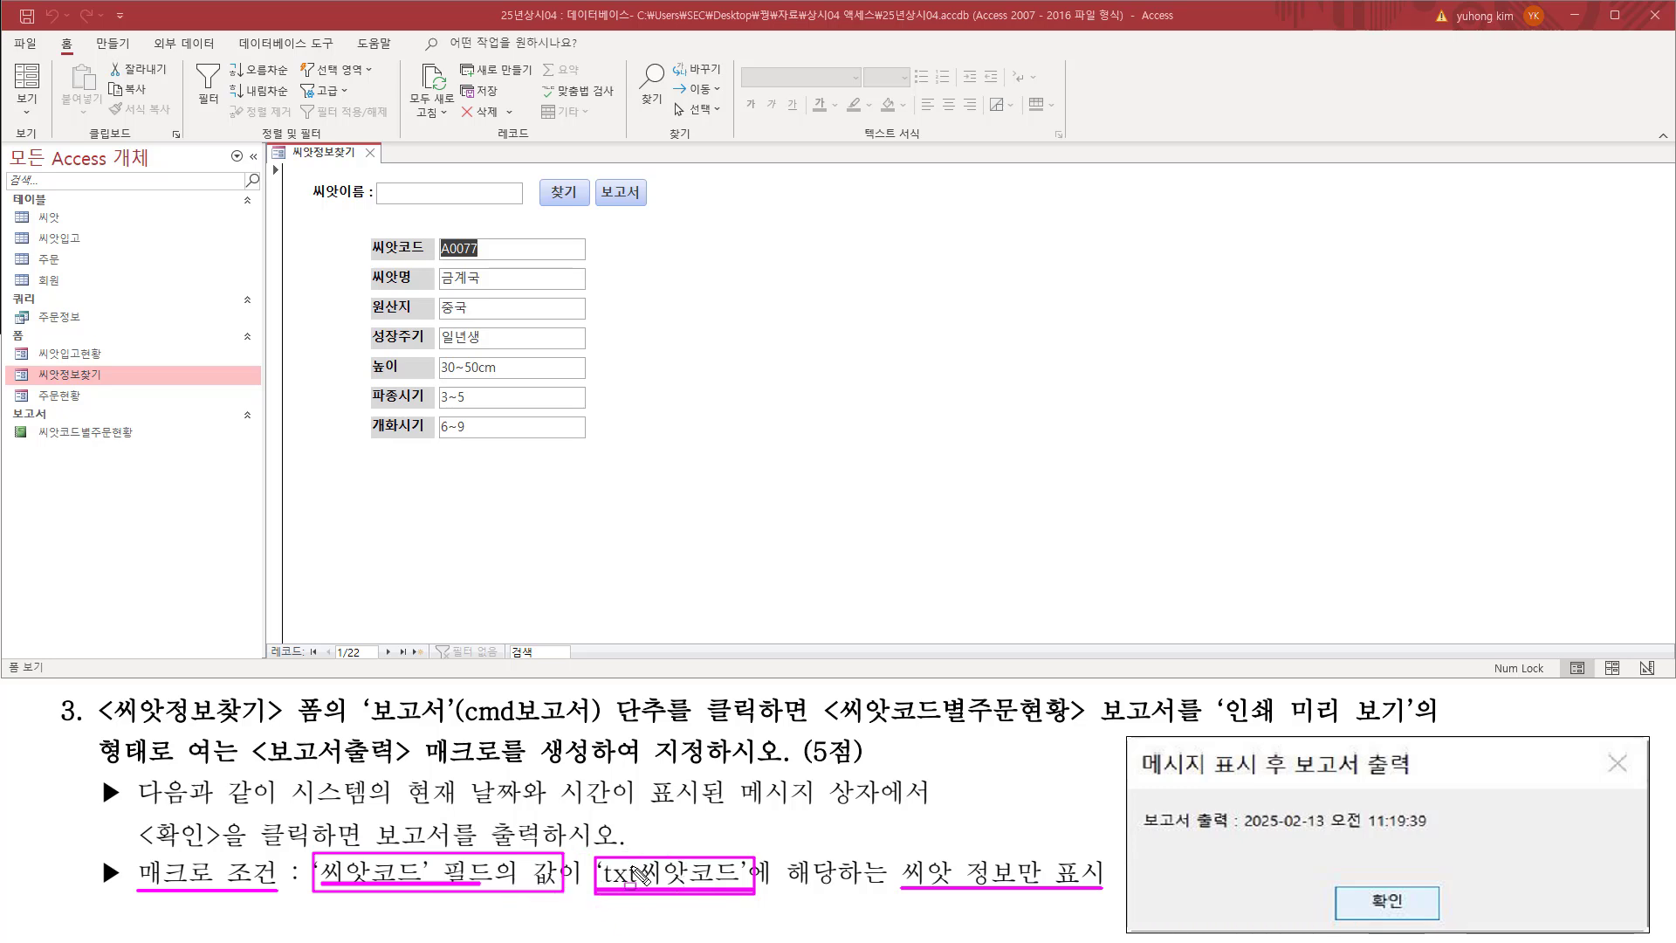
left_click_drag(32, 421, 145, 448)
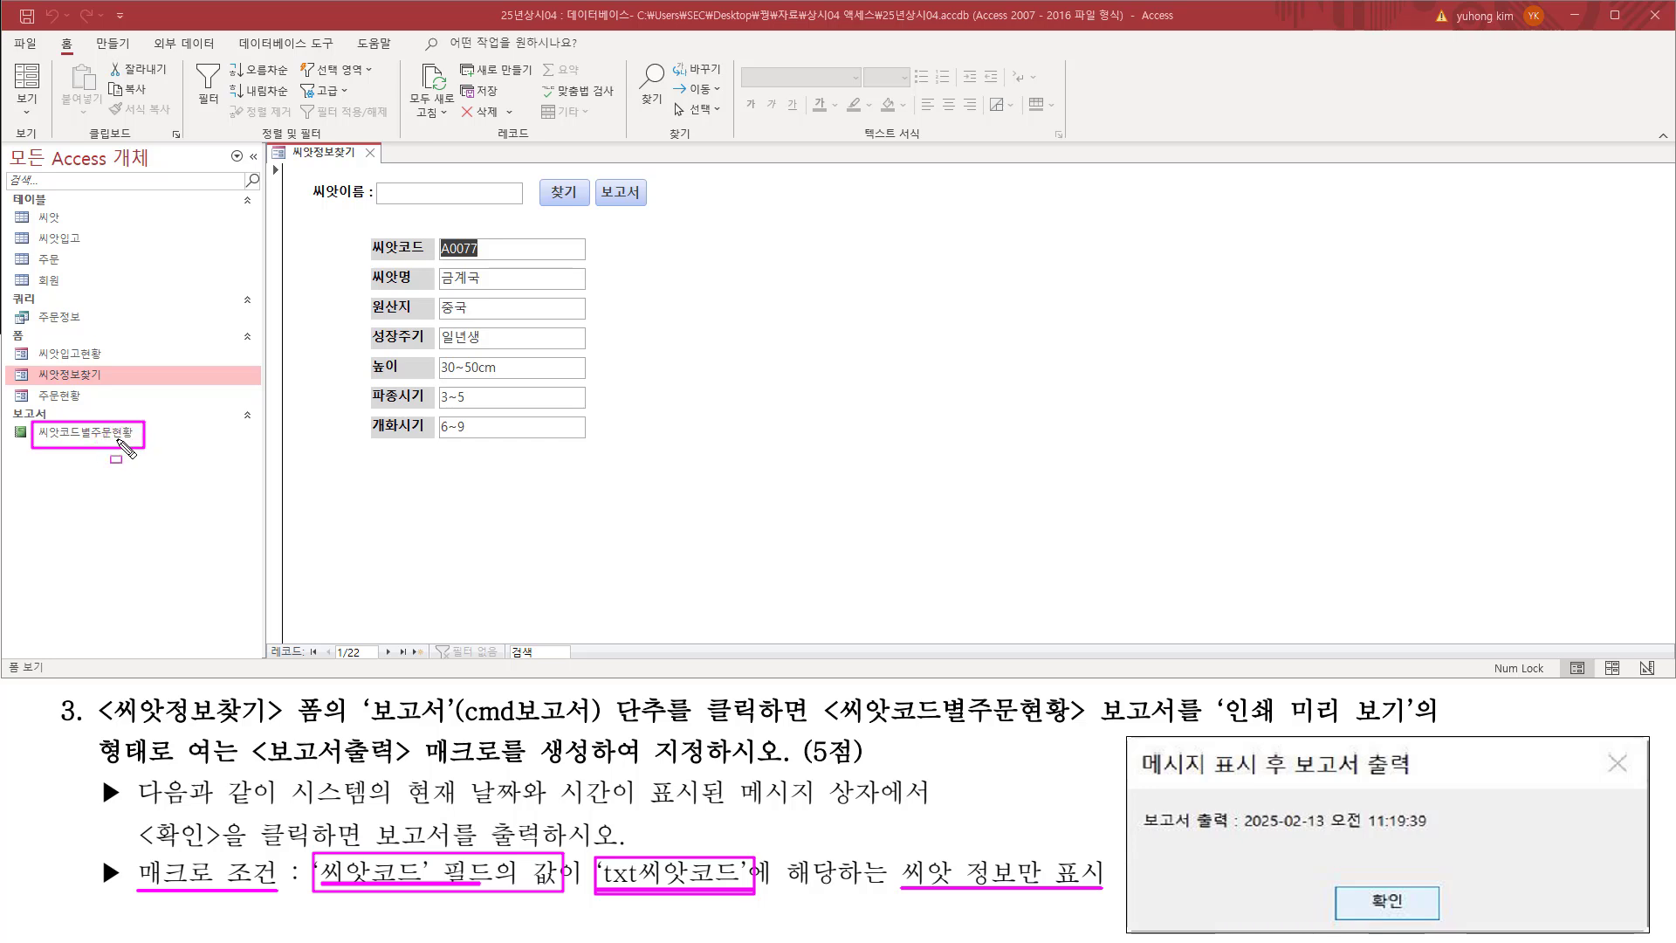
Step: Open the 씨앗코드별주문현황 report in print preview and enlarge its order lists
key("Escape")
left_click(125, 434)
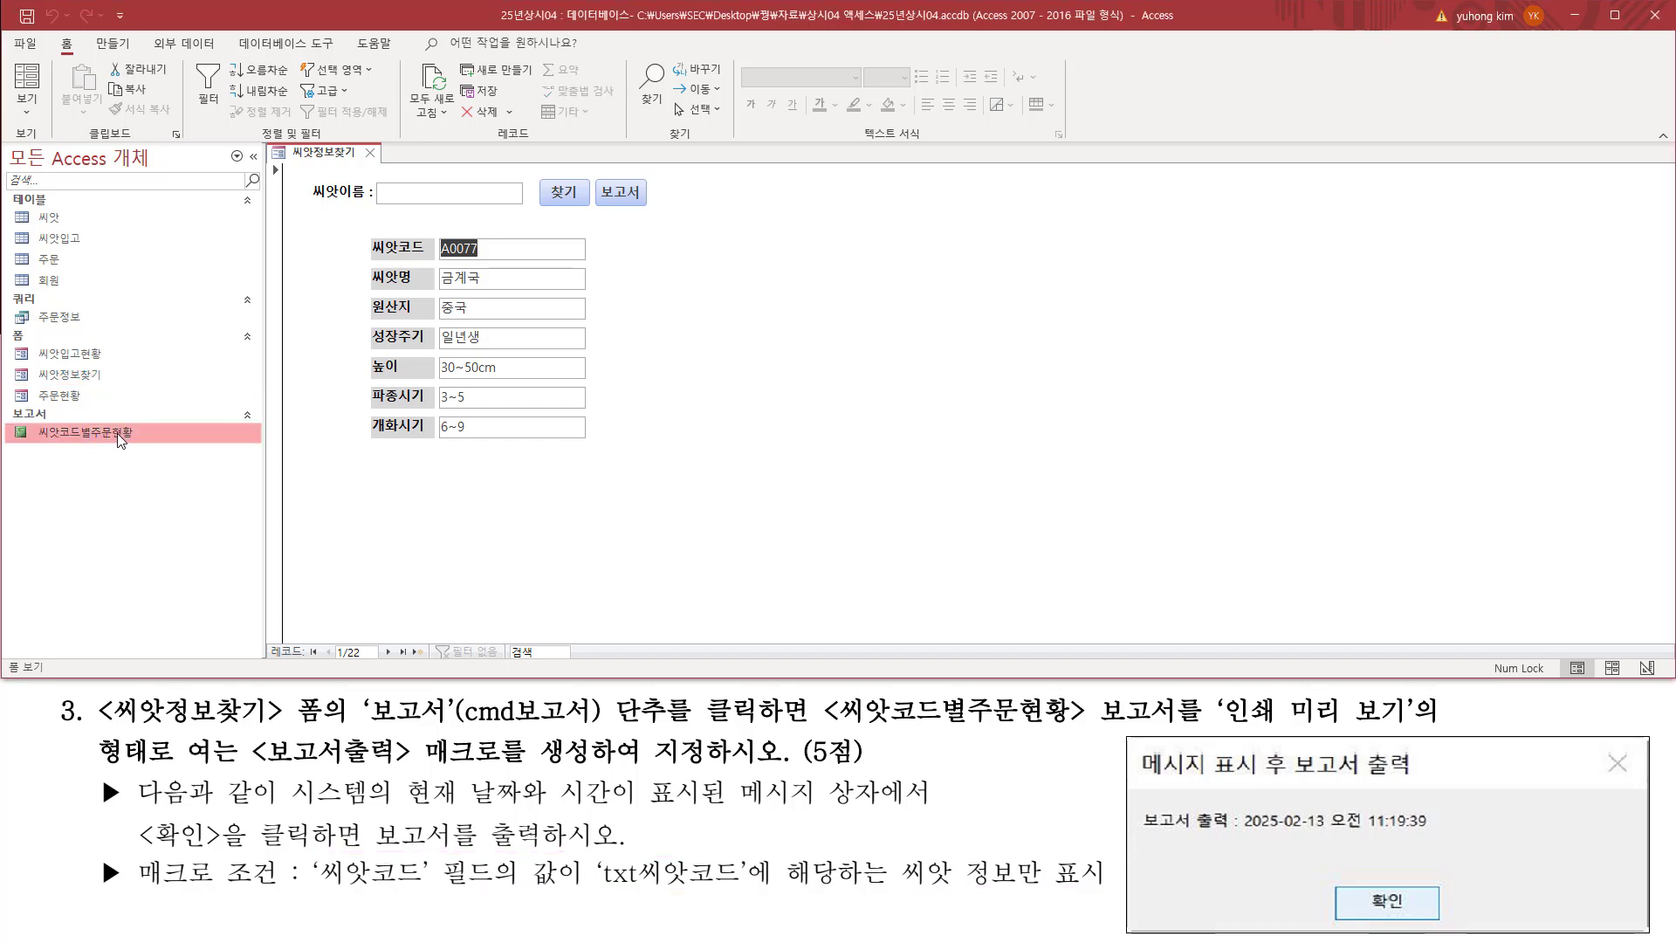
right_click(117, 433)
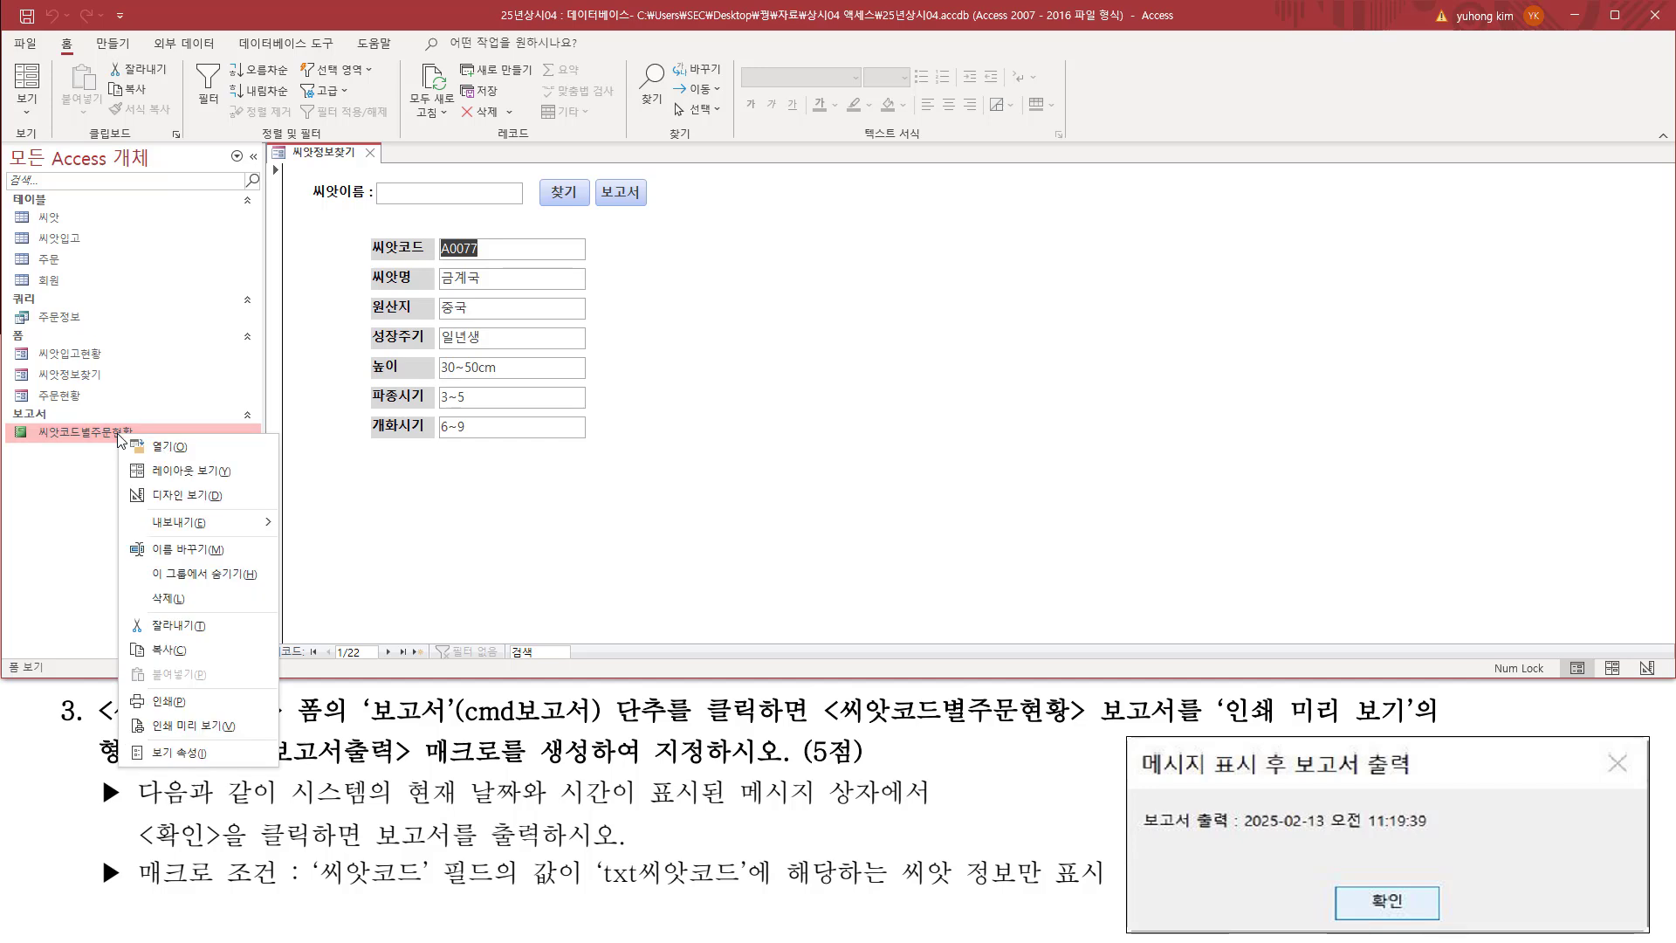
left_click(239, 730)
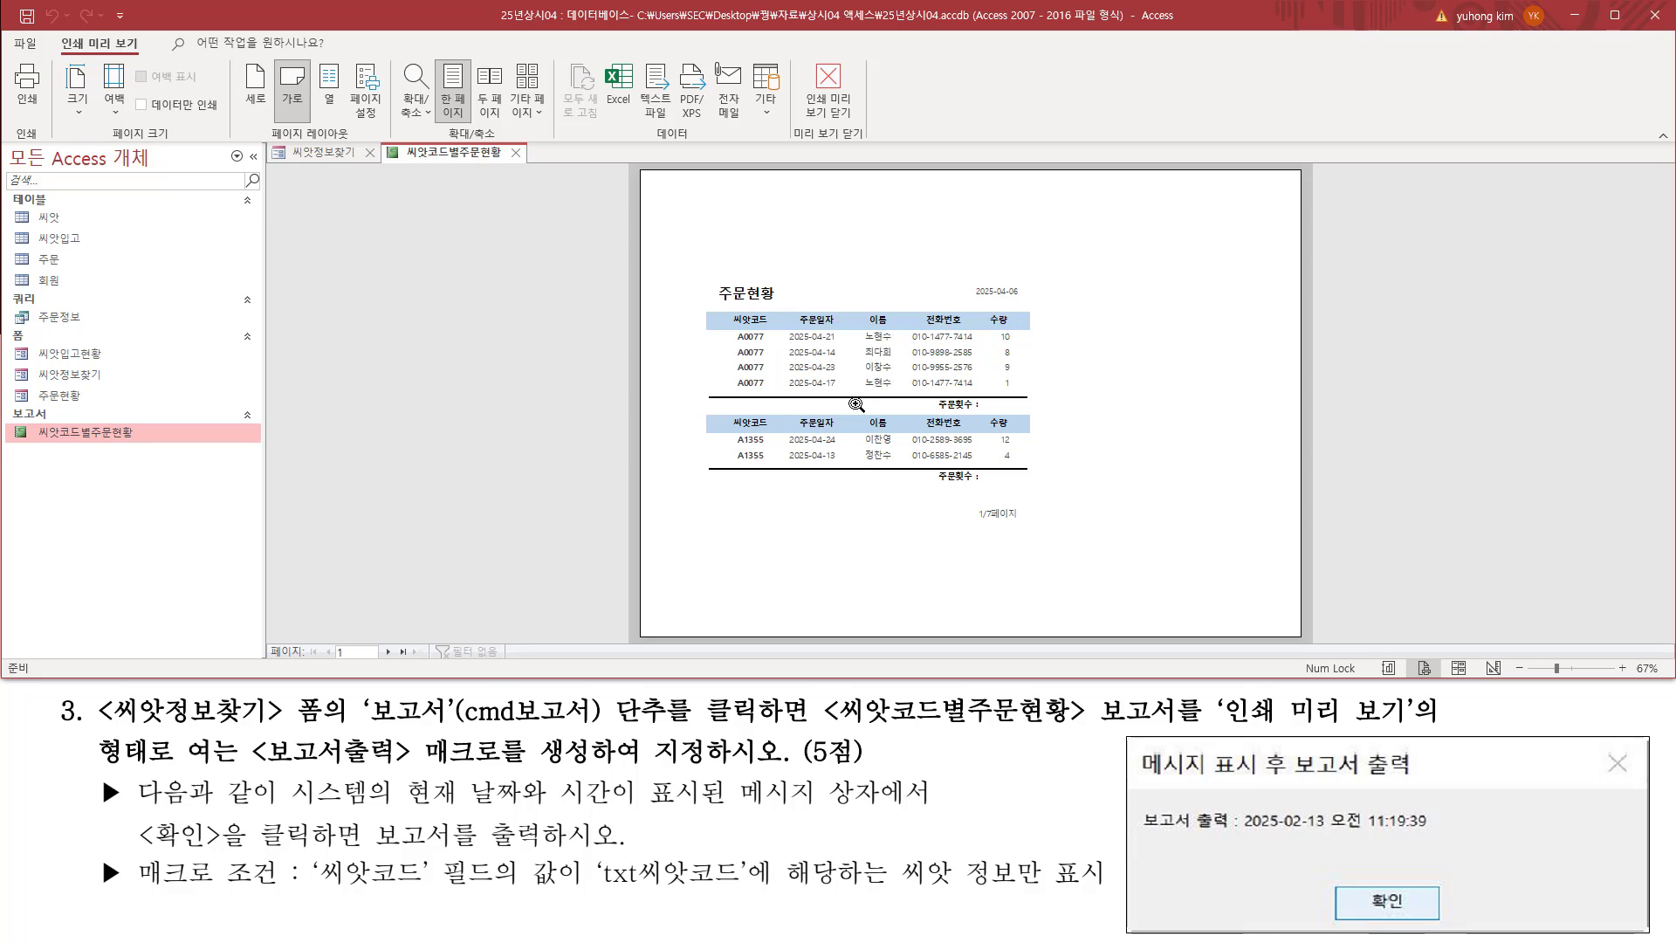
left_click(807, 386)
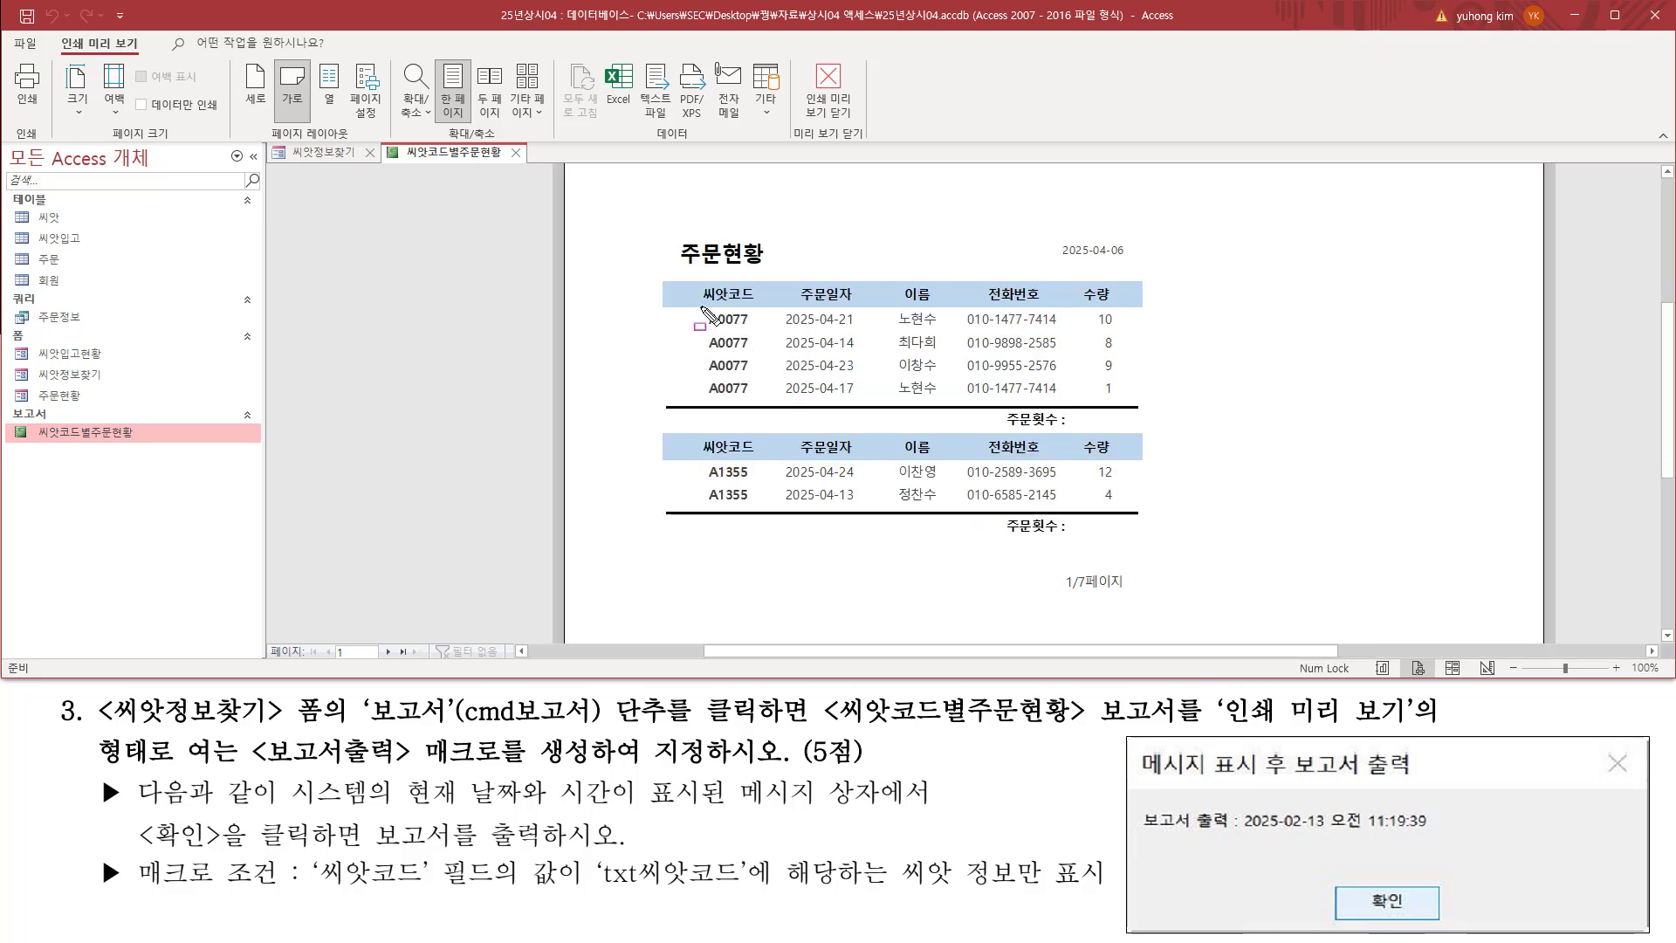
Step: Examine the report's 씨앗코드 column and relate it to the '씨앗코드' field and 'txt씨앗코드' in the macro condition
mouse_move(699, 304)
left_mouse_down()
mouse_move(733, 387)
mouse_move(761, 401)
left_mouse_up()
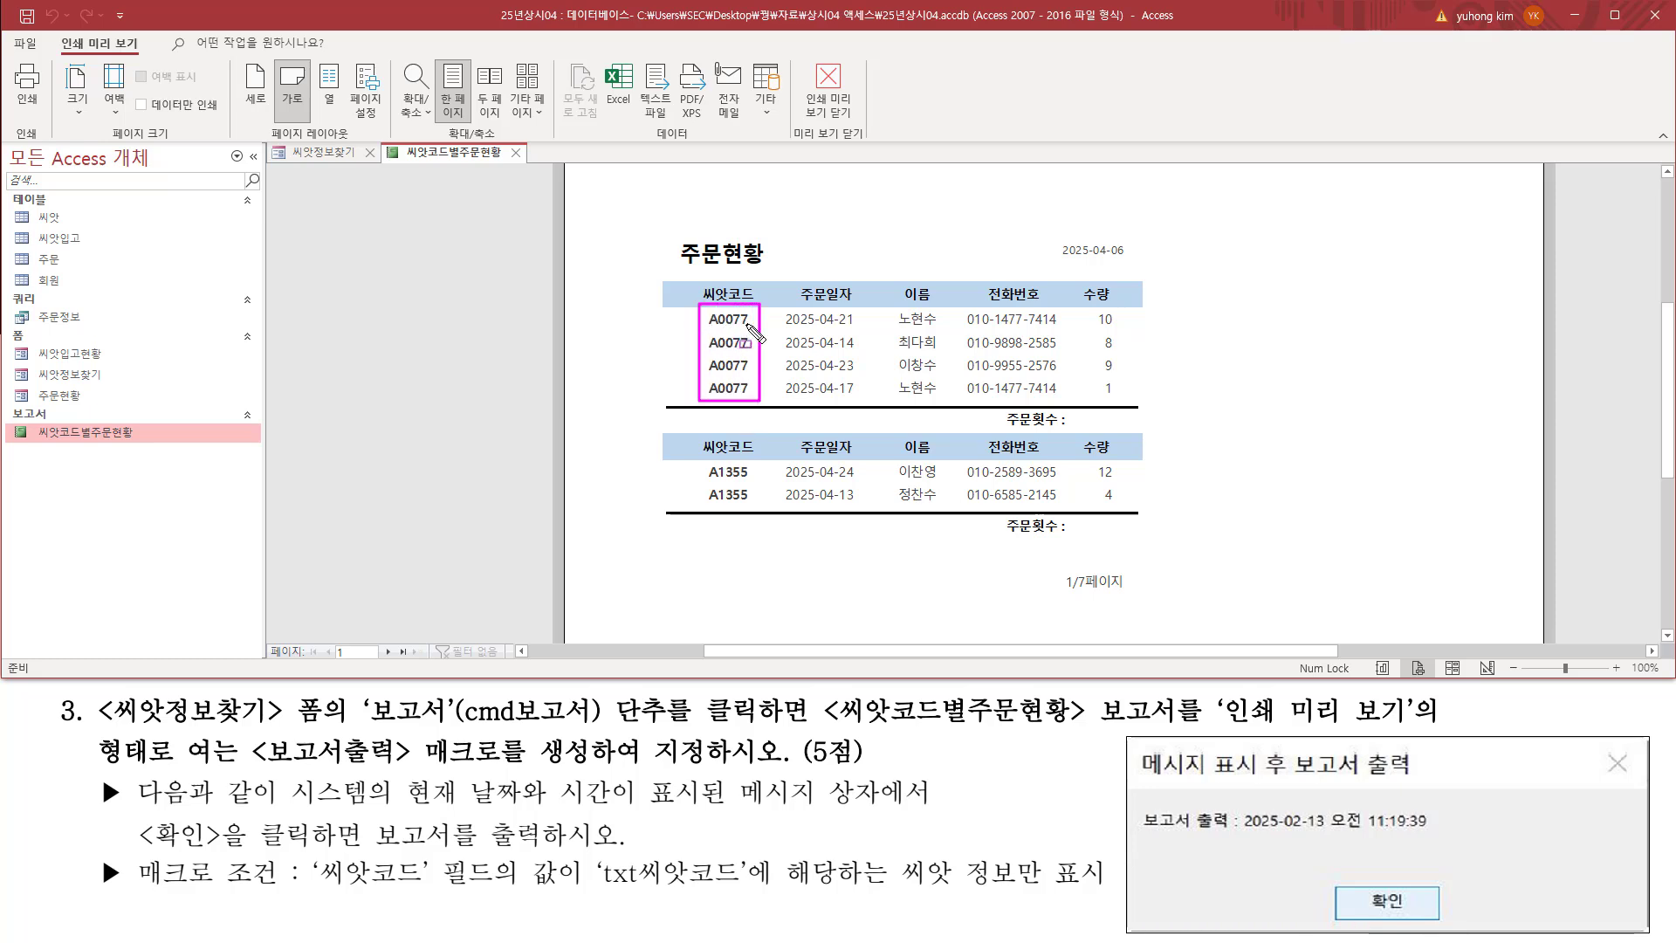
left_click_drag(700, 461, 760, 509)
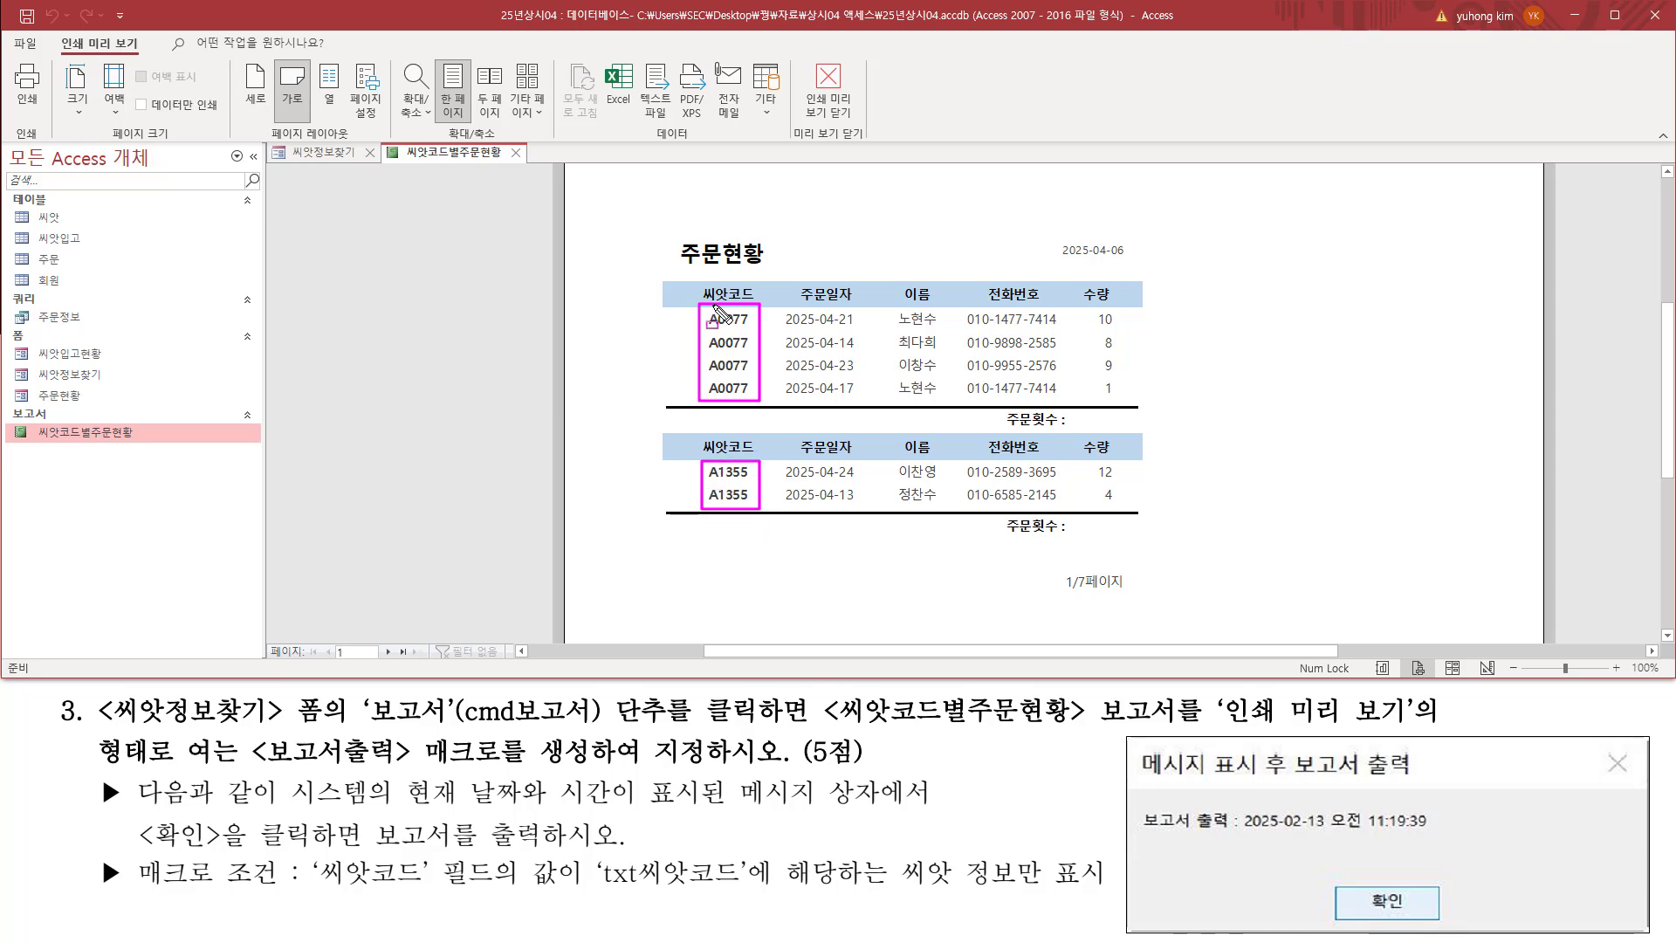
left_click_drag(310, 888, 495, 887)
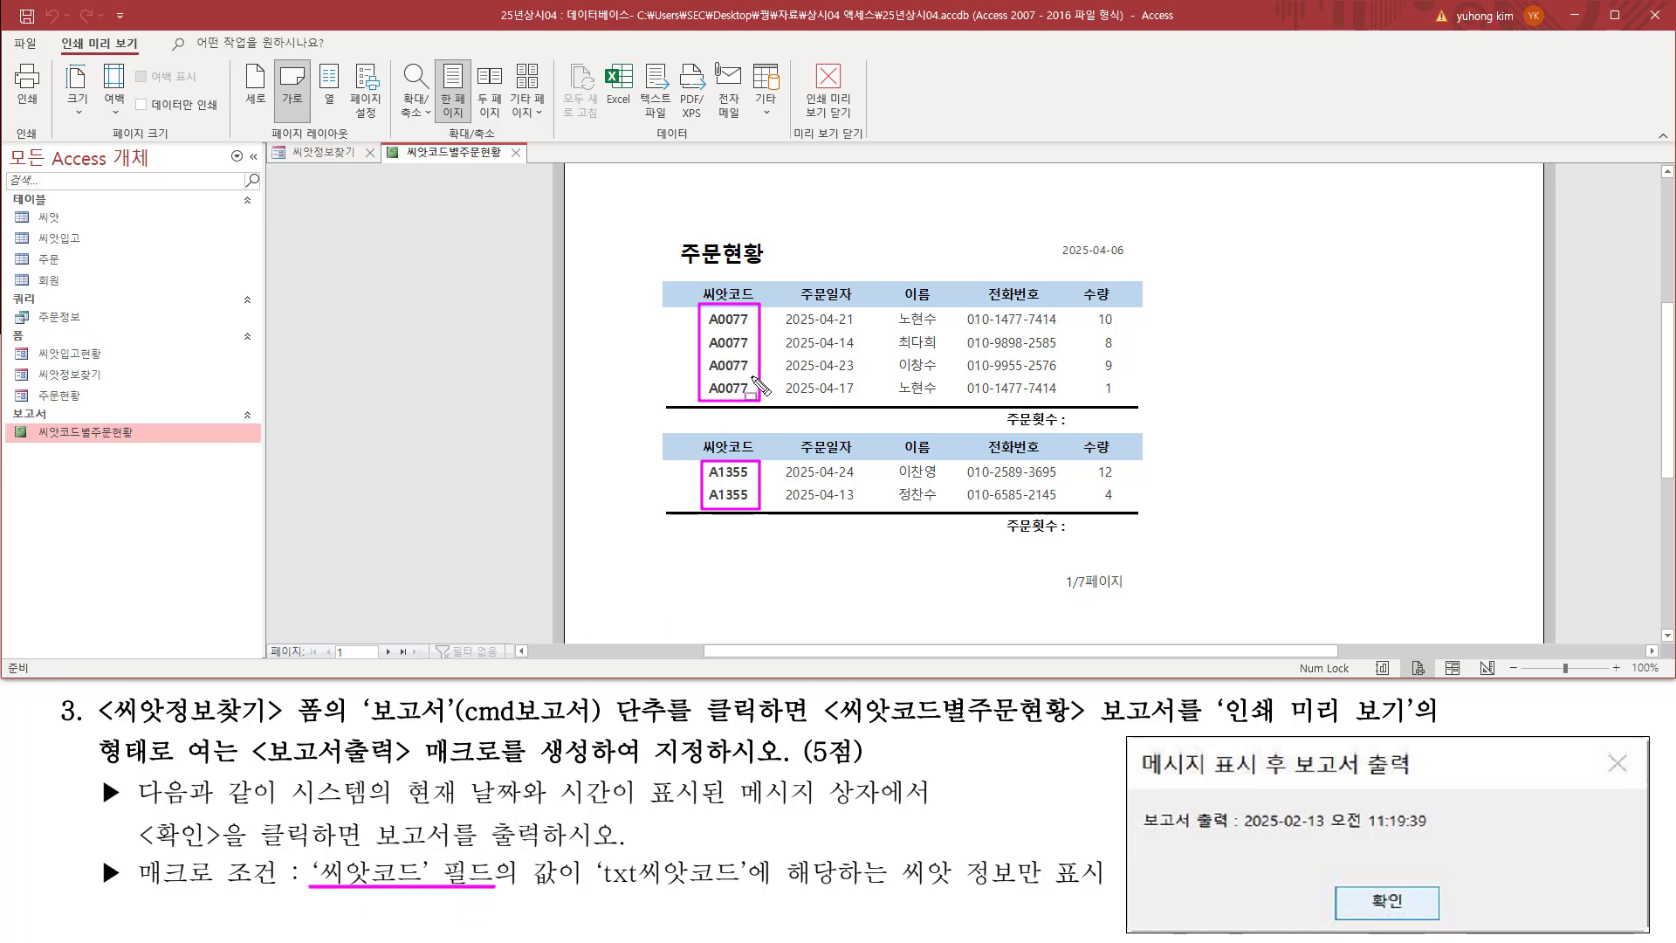
mouse_move(696, 295)
left_mouse_down()
mouse_move(727, 441)
mouse_move(771, 536)
left_mouse_up()
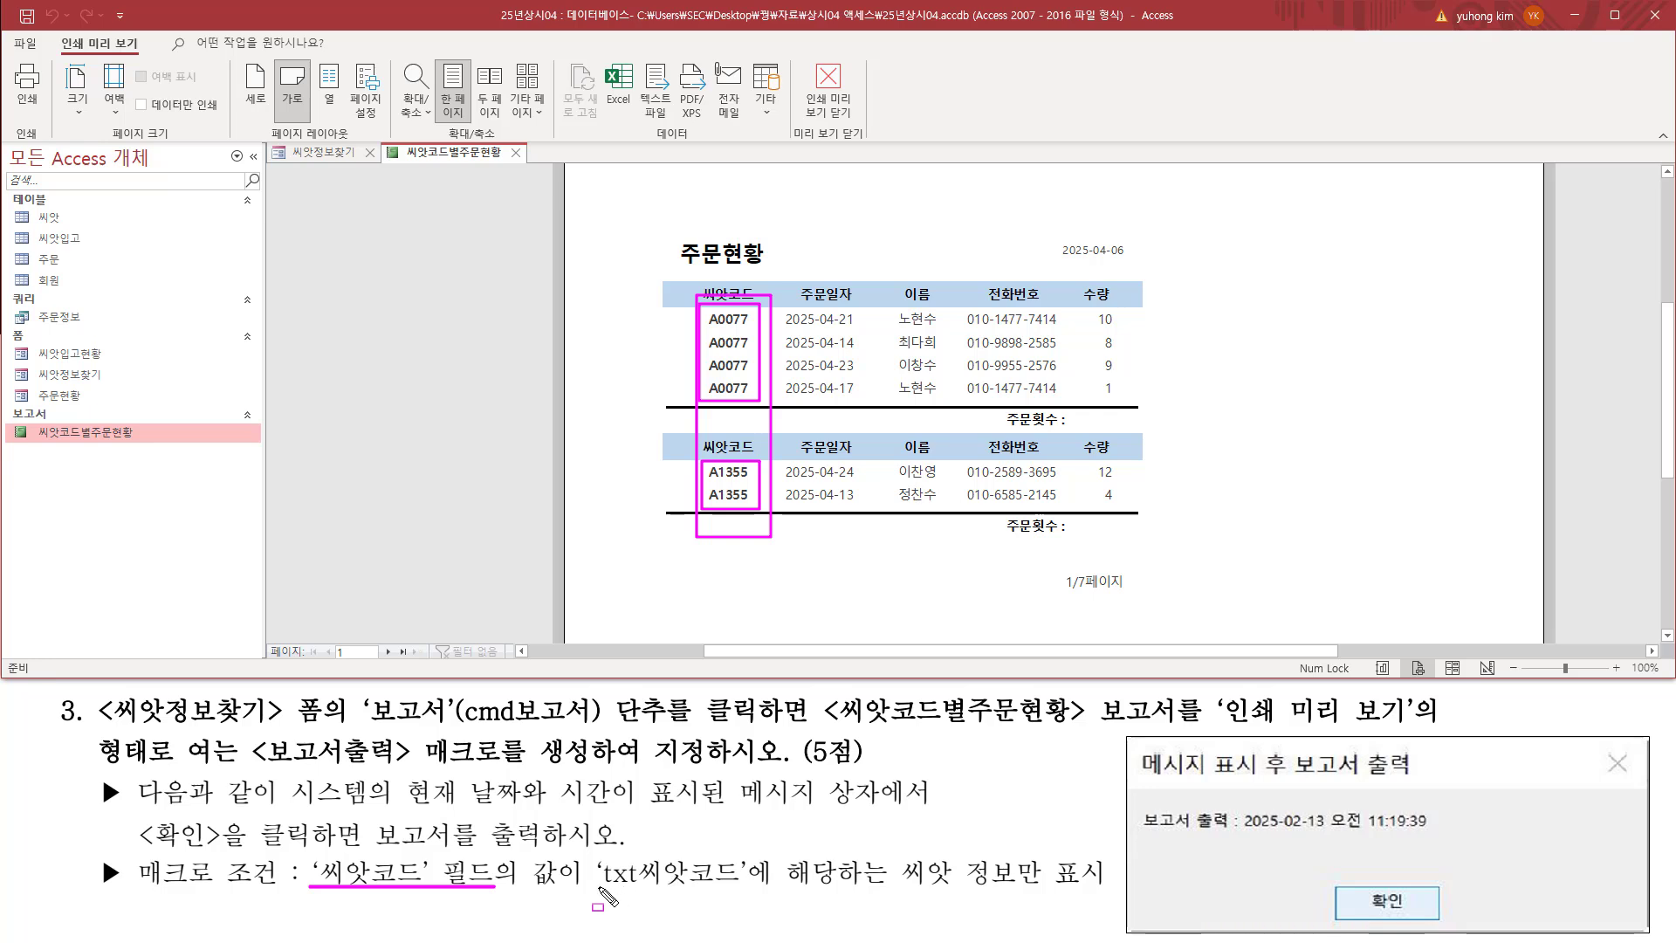
left_click_drag(599, 887, 725, 886)
key("Escape")
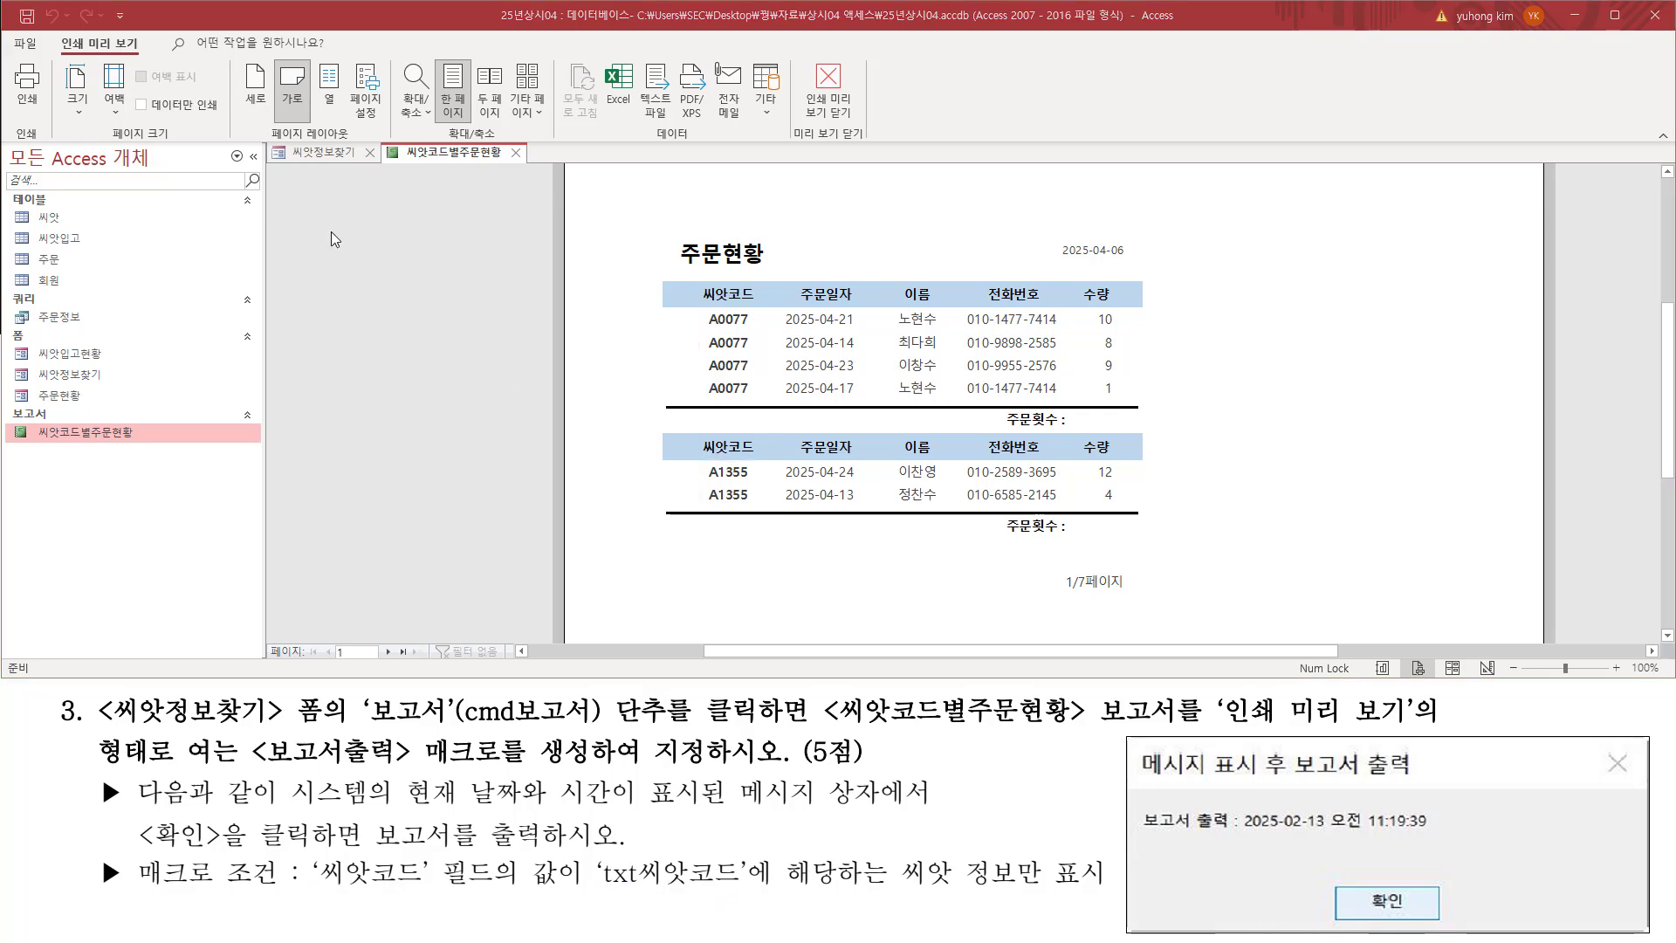
Step: Compare the 씨앗코드 value on the 씨앗정보찾기 form with the 씨앗코드 values in the report preview
left_click(327, 154)
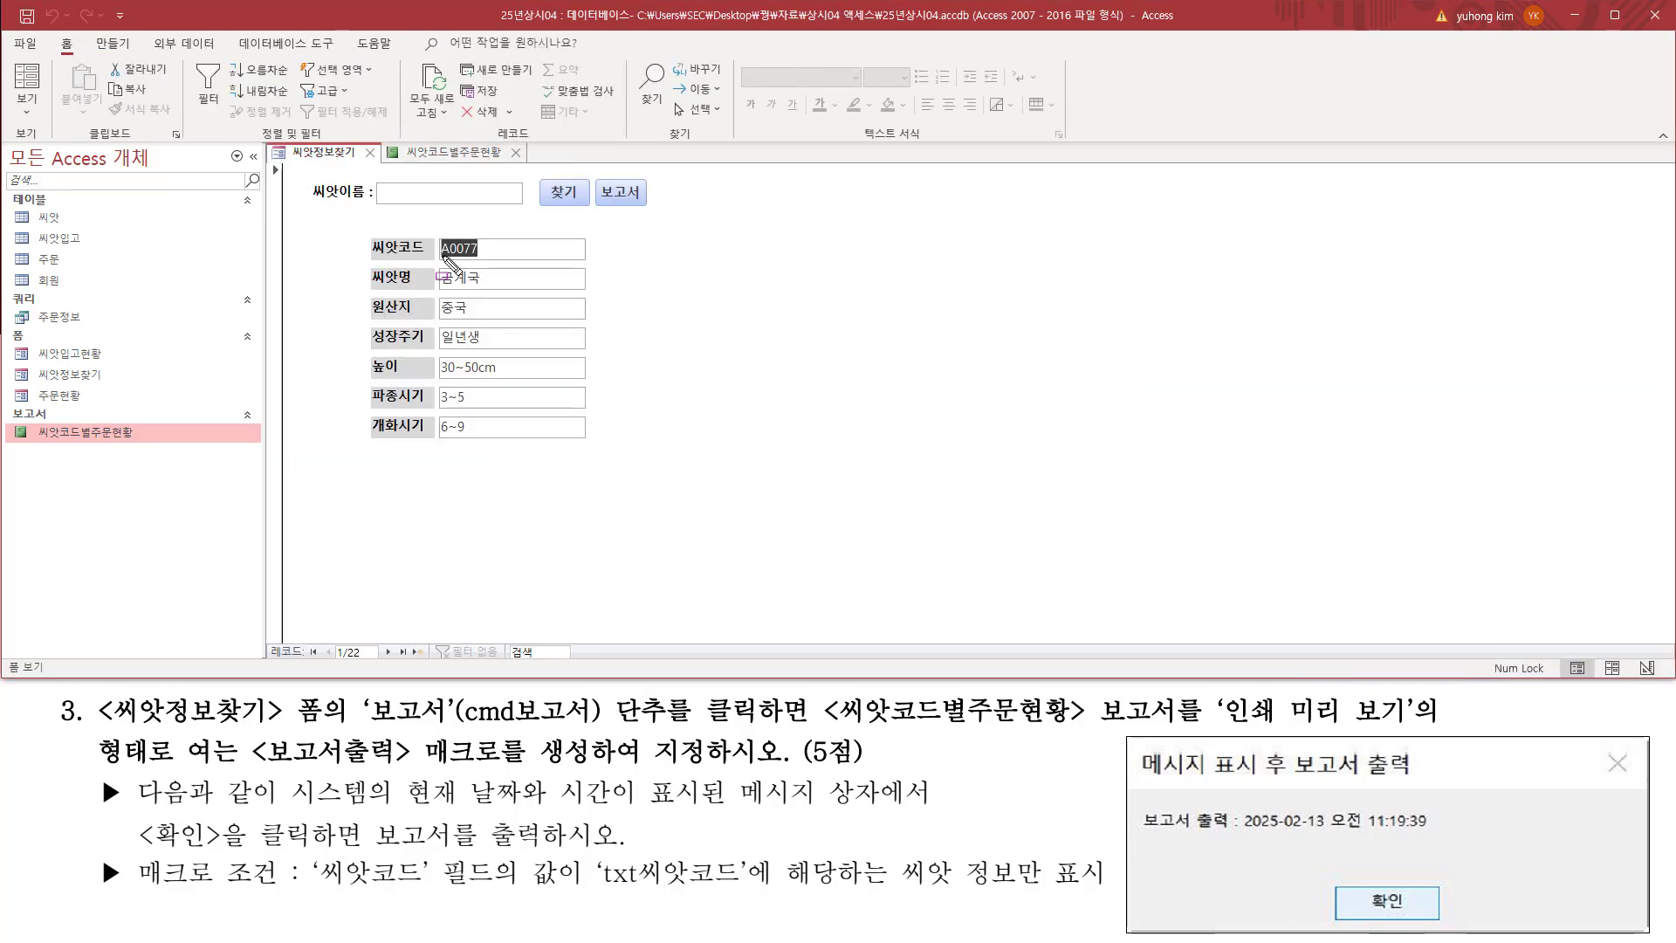
key("ctrl+2")
mouse_move(436, 261)
left_mouse_down()
mouse_move(498, 264)
mouse_move(490, 229)
mouse_move(489, 258)
left_mouse_up()
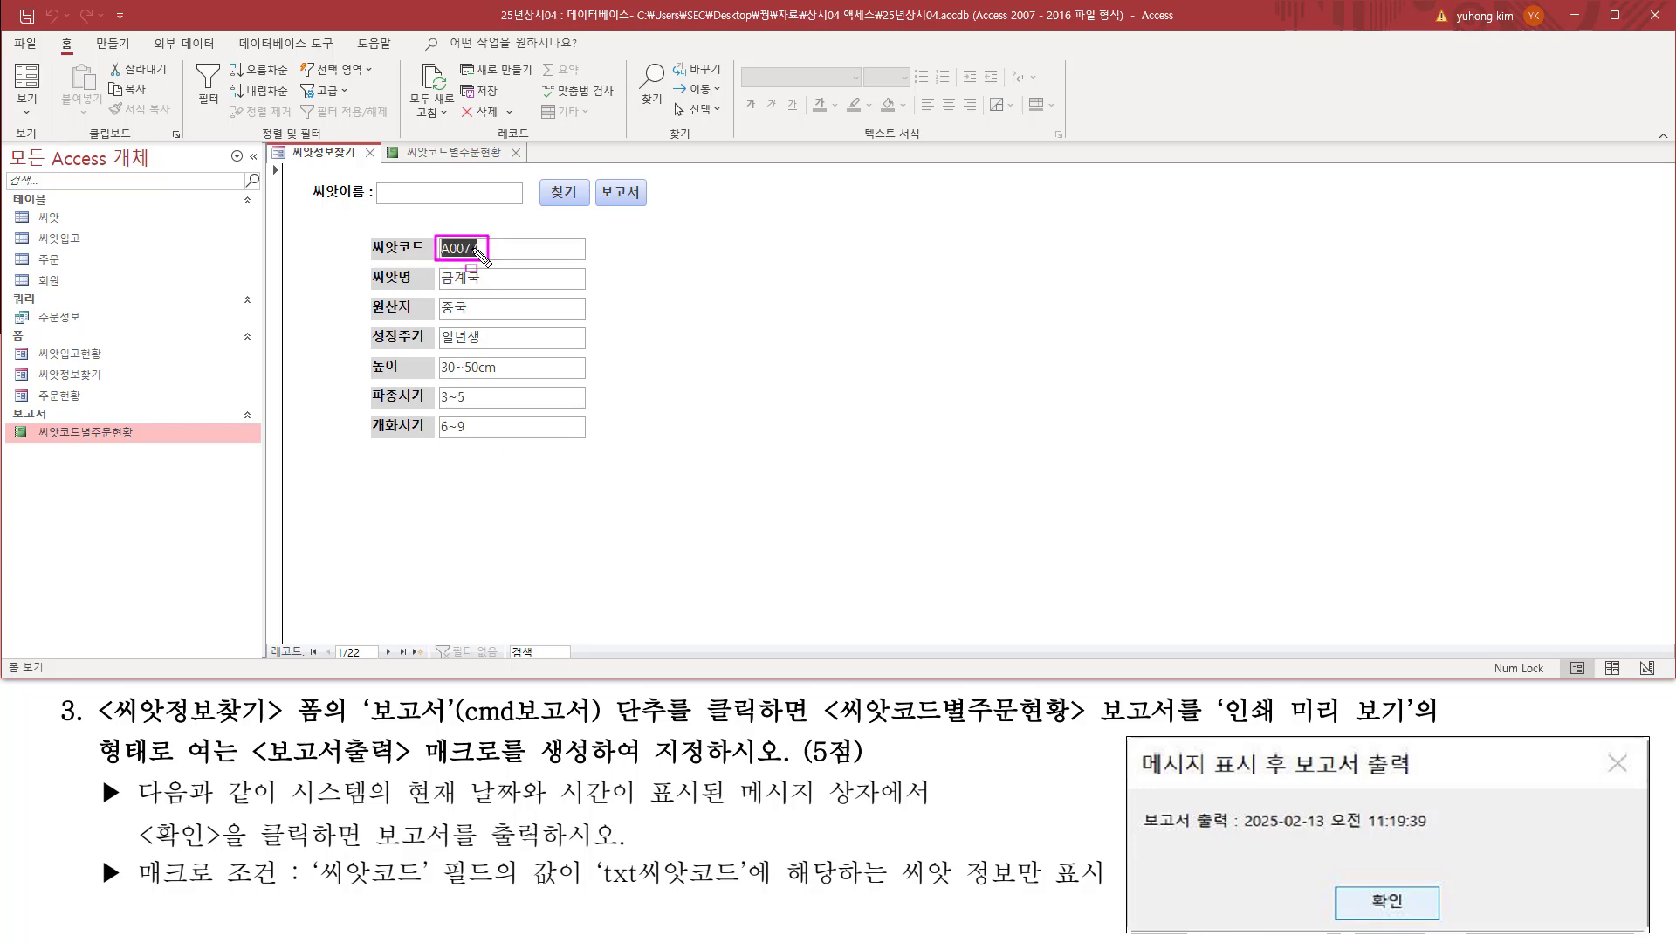
key("Escape")
left_click(452, 155)
key("ctrl+2")
mouse_move(705, 305)
left_mouse_down()
mouse_move(755, 404)
mouse_move(763, 509)
left_mouse_up()
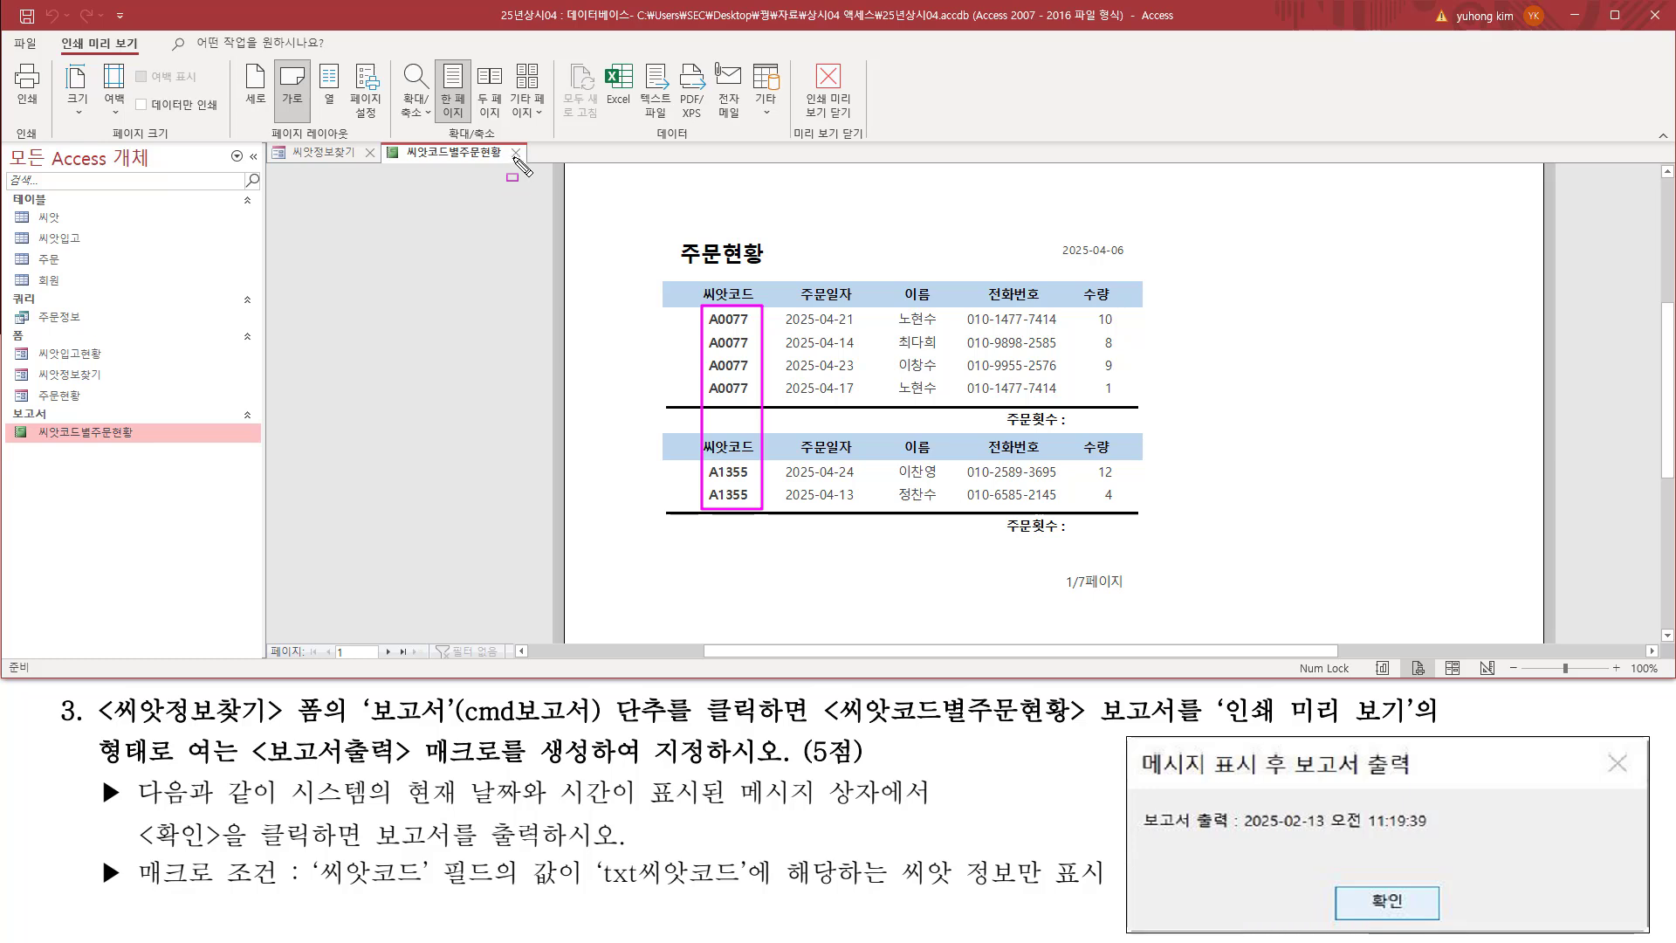
left_click_drag(505, 144, 529, 163)
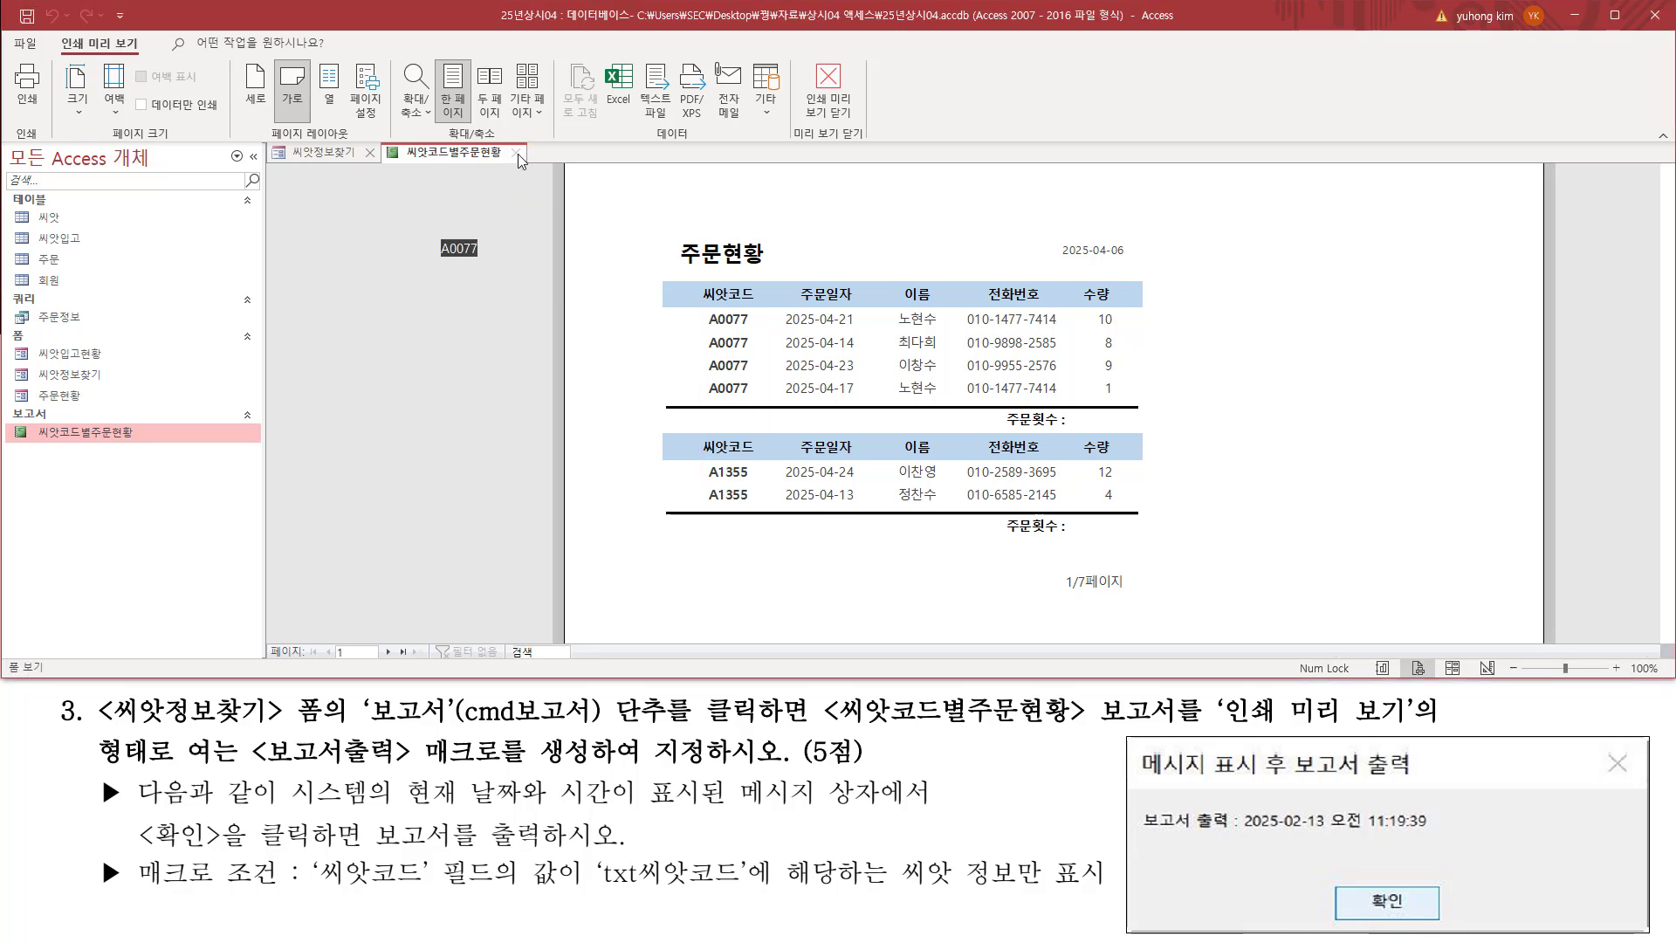
Step: Close the 씨앗코드별주문현황 report preview and switch the 씨앗정보찾기 form to design view
left_click(516, 153)
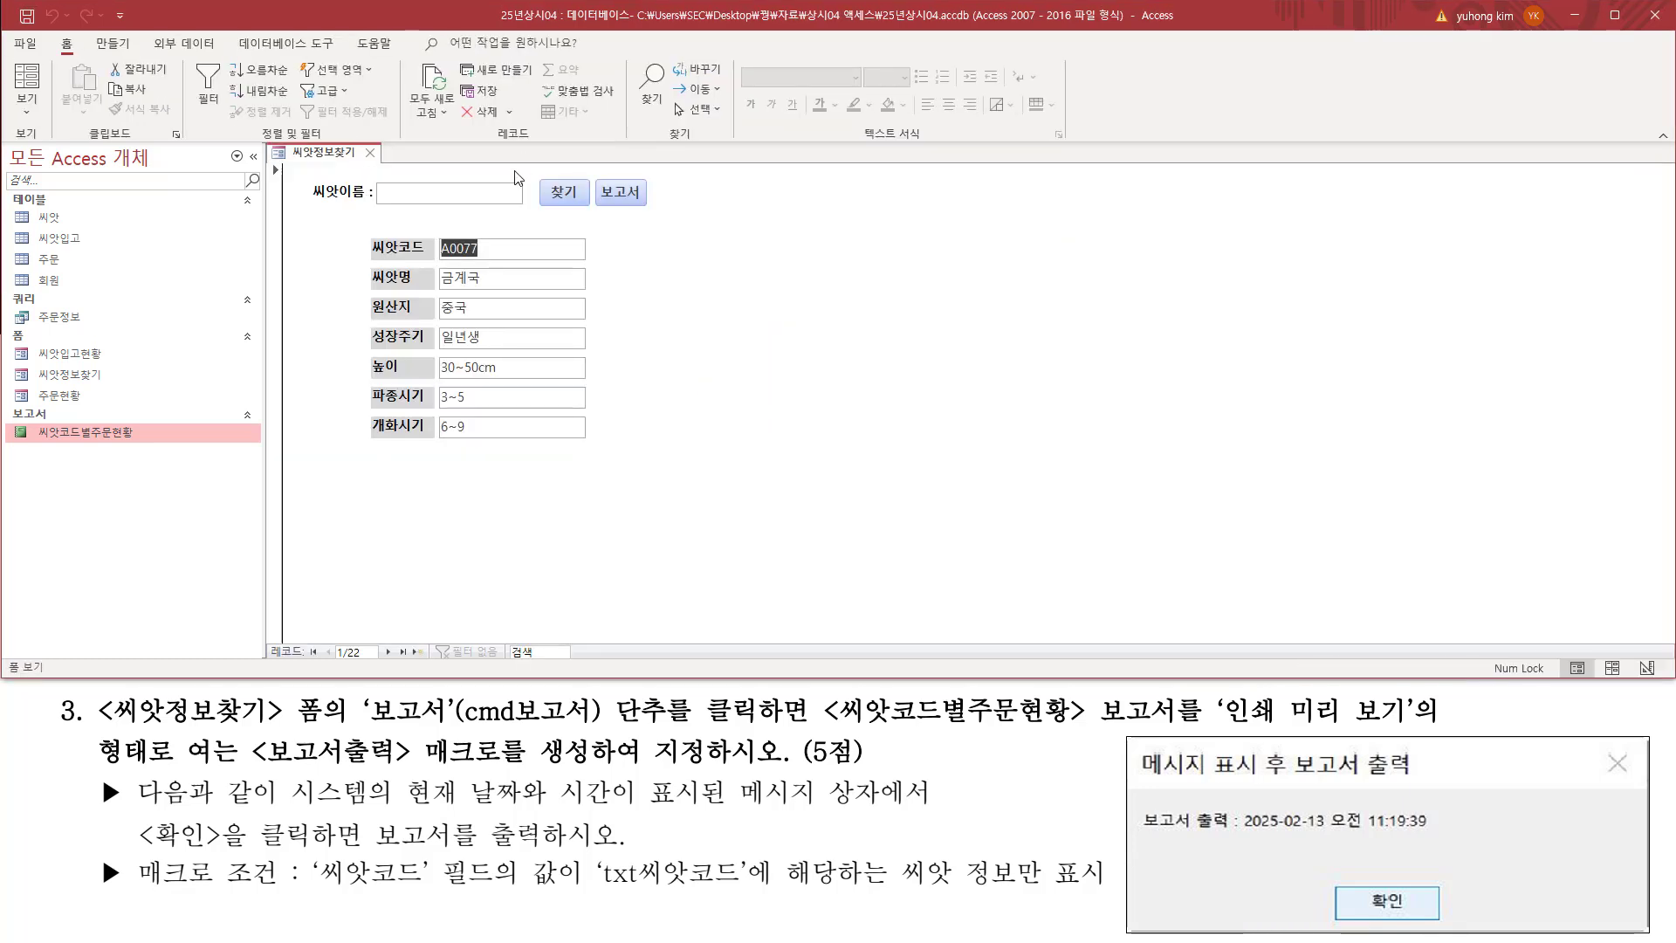
right_click(331, 161)
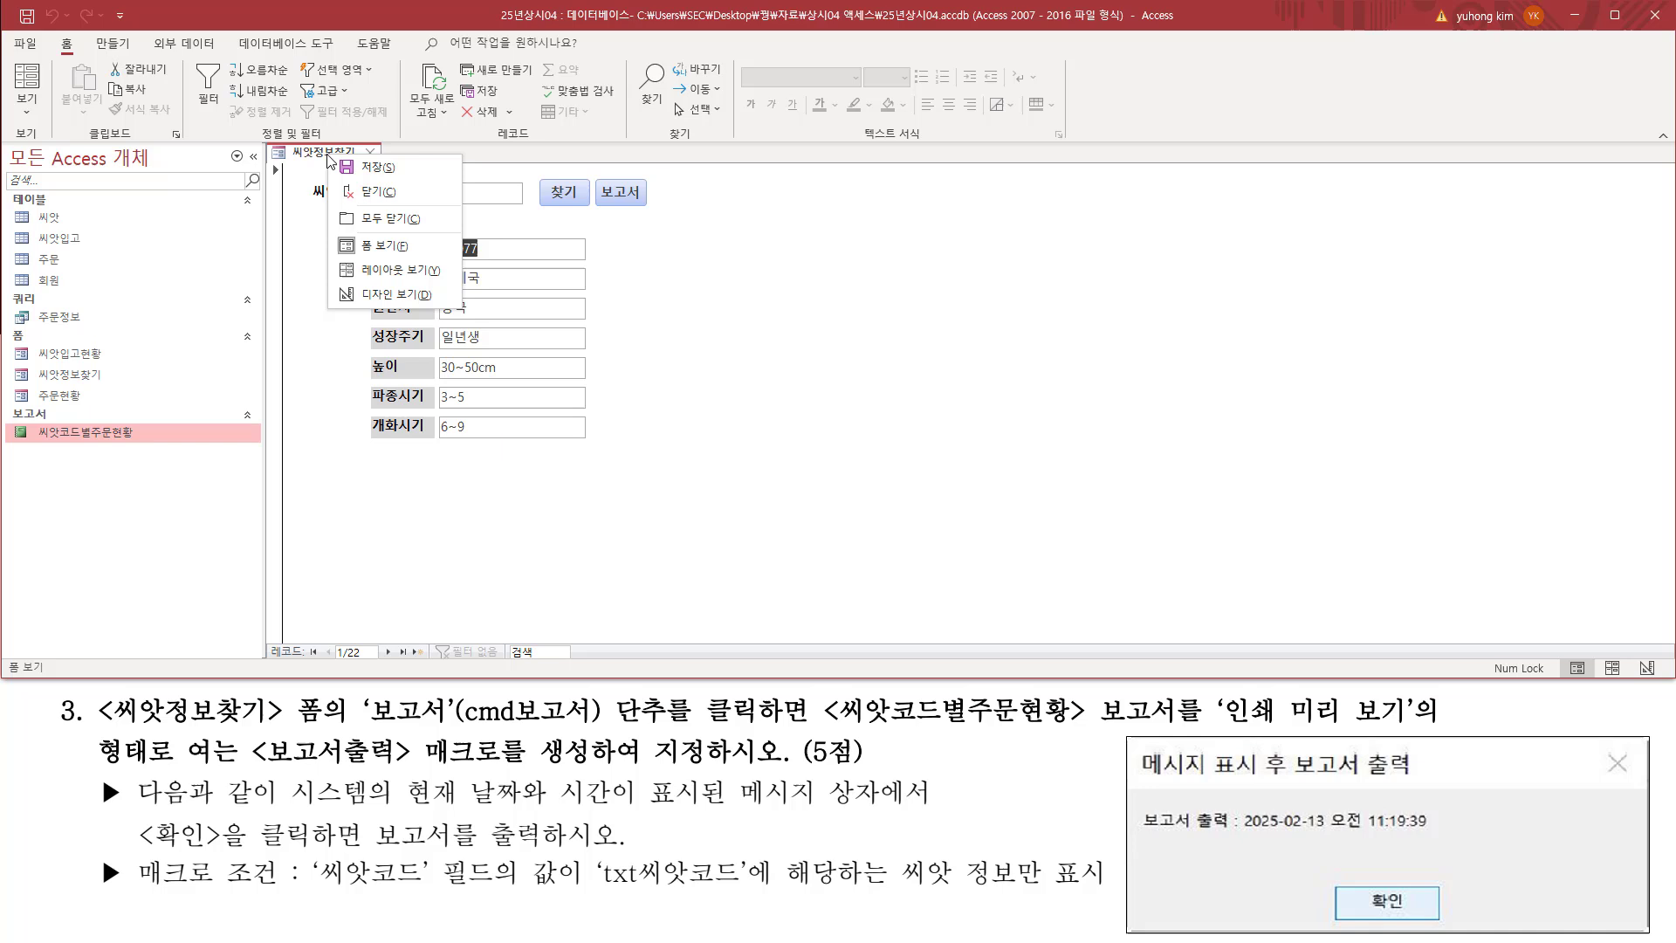
left_click(396, 295)
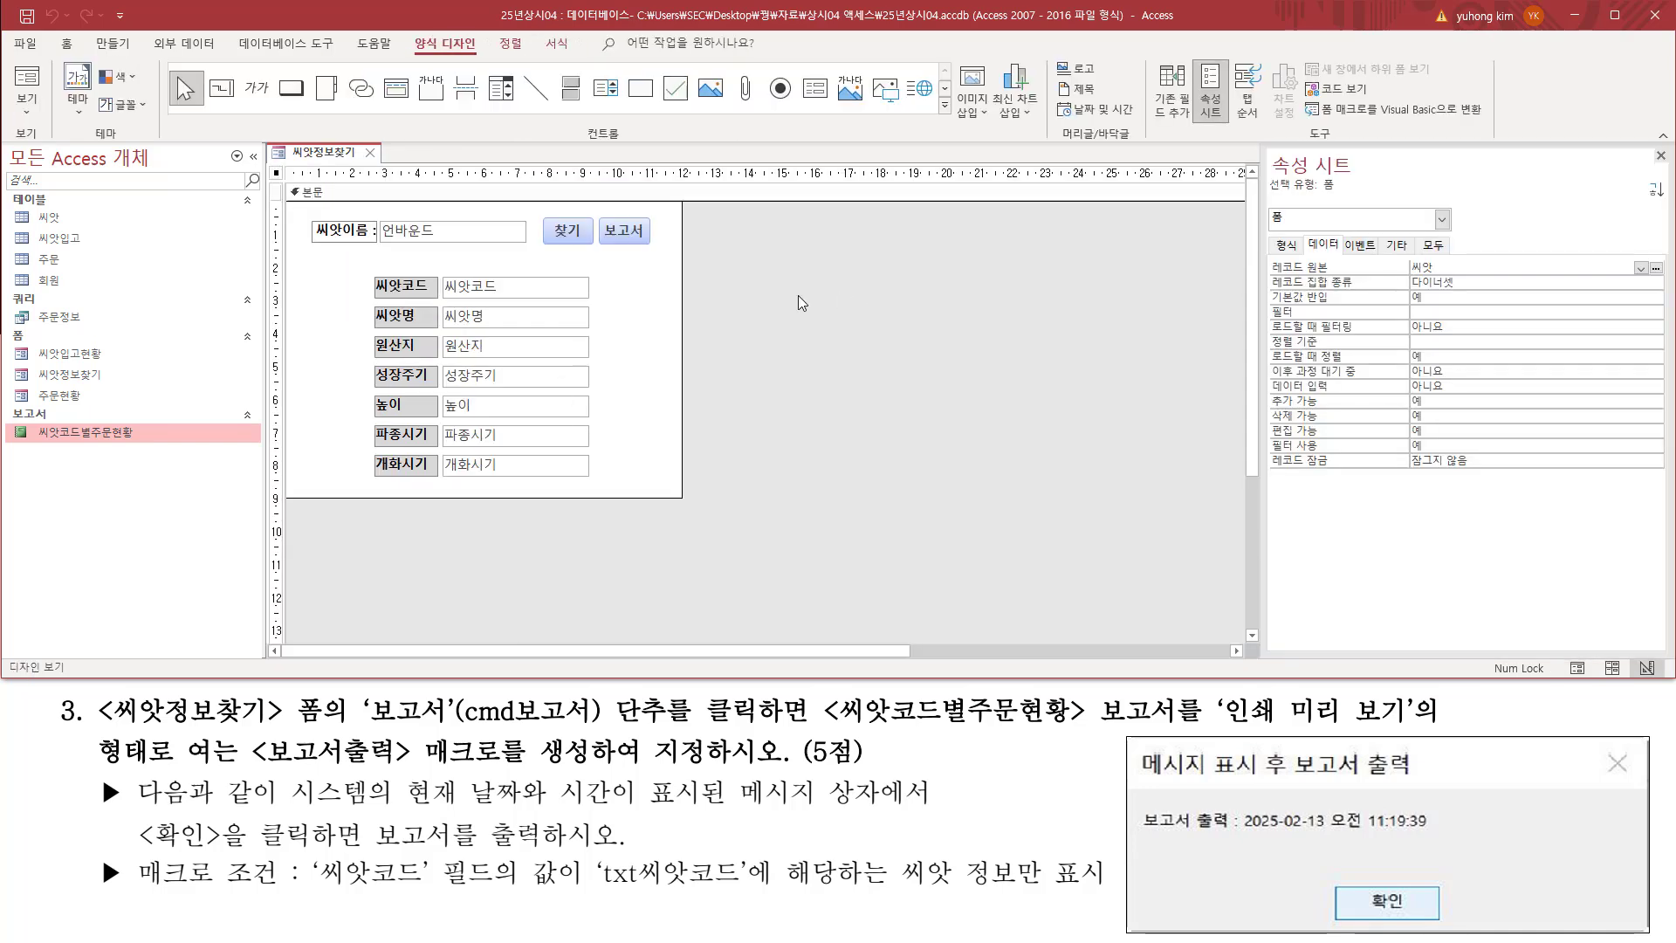
Step: Select the 씨앗코드 text box on the form and check its control name against the macro condition
left_click(562, 295)
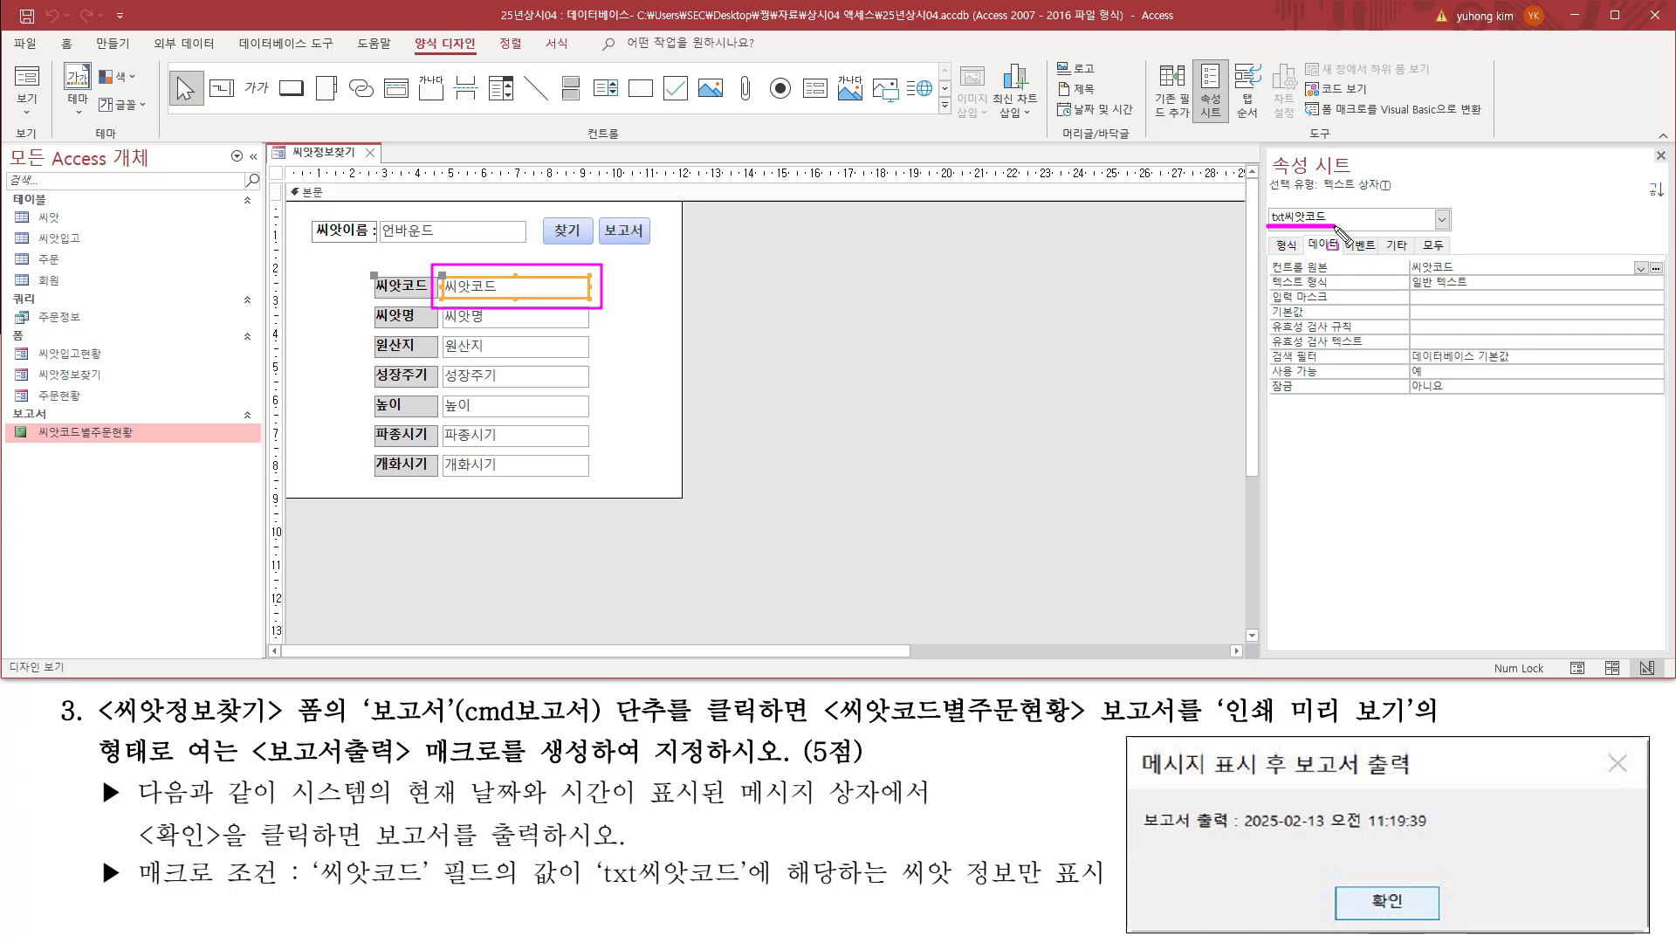
left_click_drag(604, 886, 754, 887)
left_click_drag(317, 854, 495, 900)
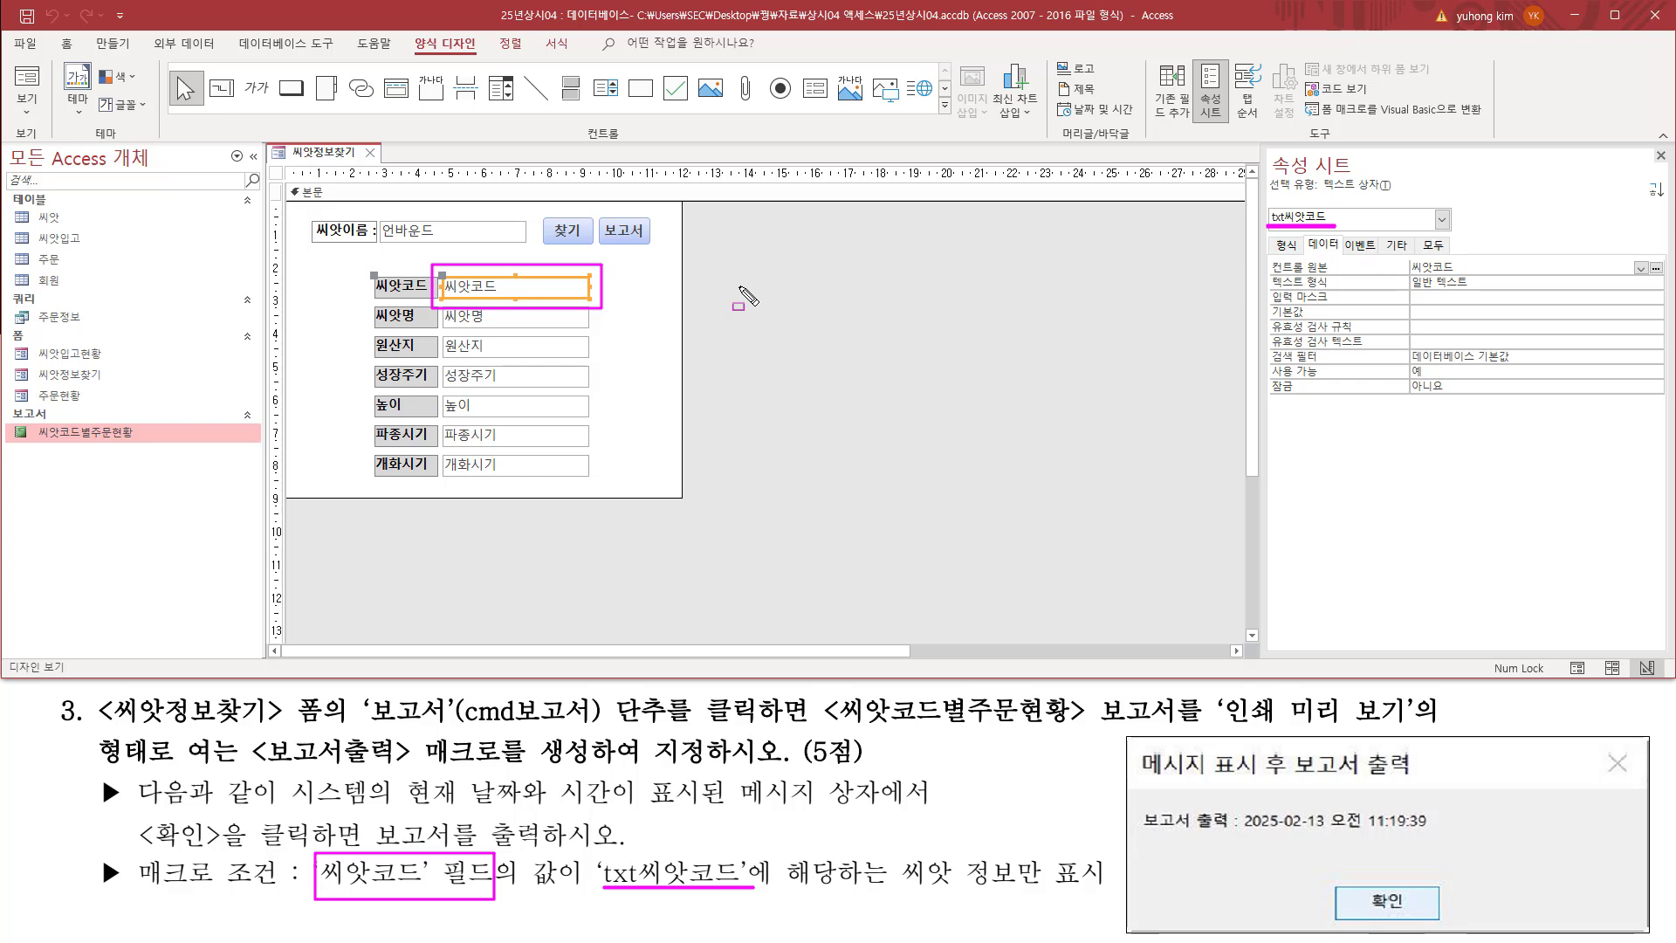
Step: Reread the requirement to create the 보고서출력 macro and assign it to the cmd보고서 button's click, then deselect the text box
mouse_move(253, 771)
left_mouse_down()
mouse_move(598, 786)
mouse_move(597, 730)
left_mouse_up()
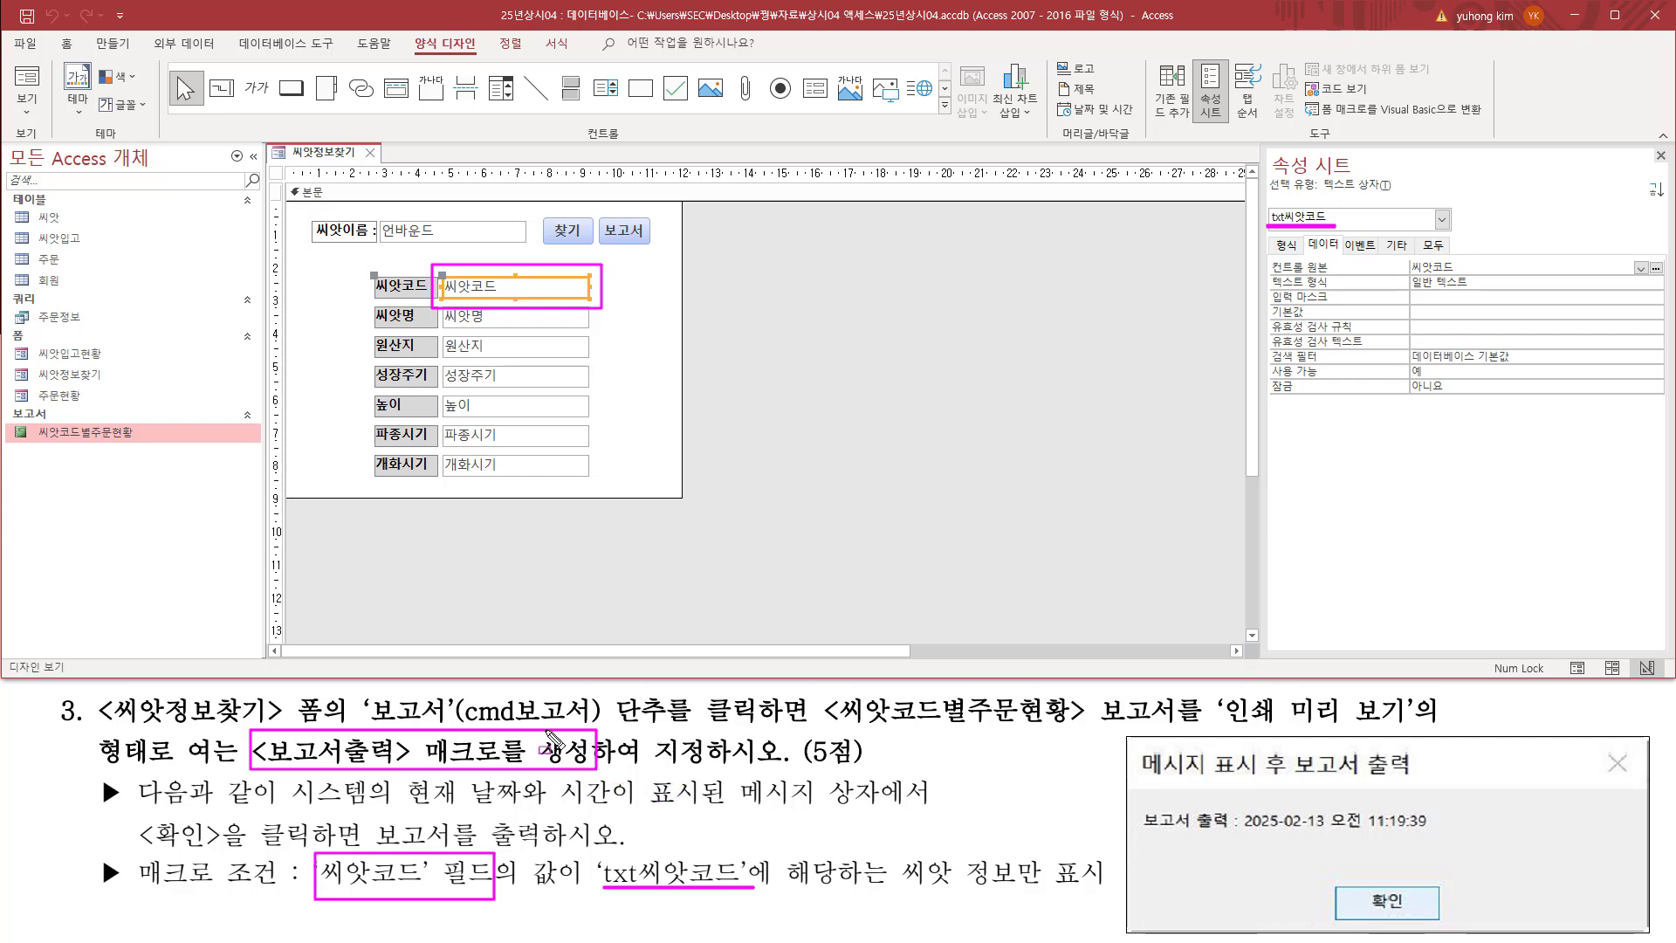
mouse_move(380, 725)
left_mouse_down()
mouse_move(633, 728)
mouse_move(764, 703)
left_mouse_up()
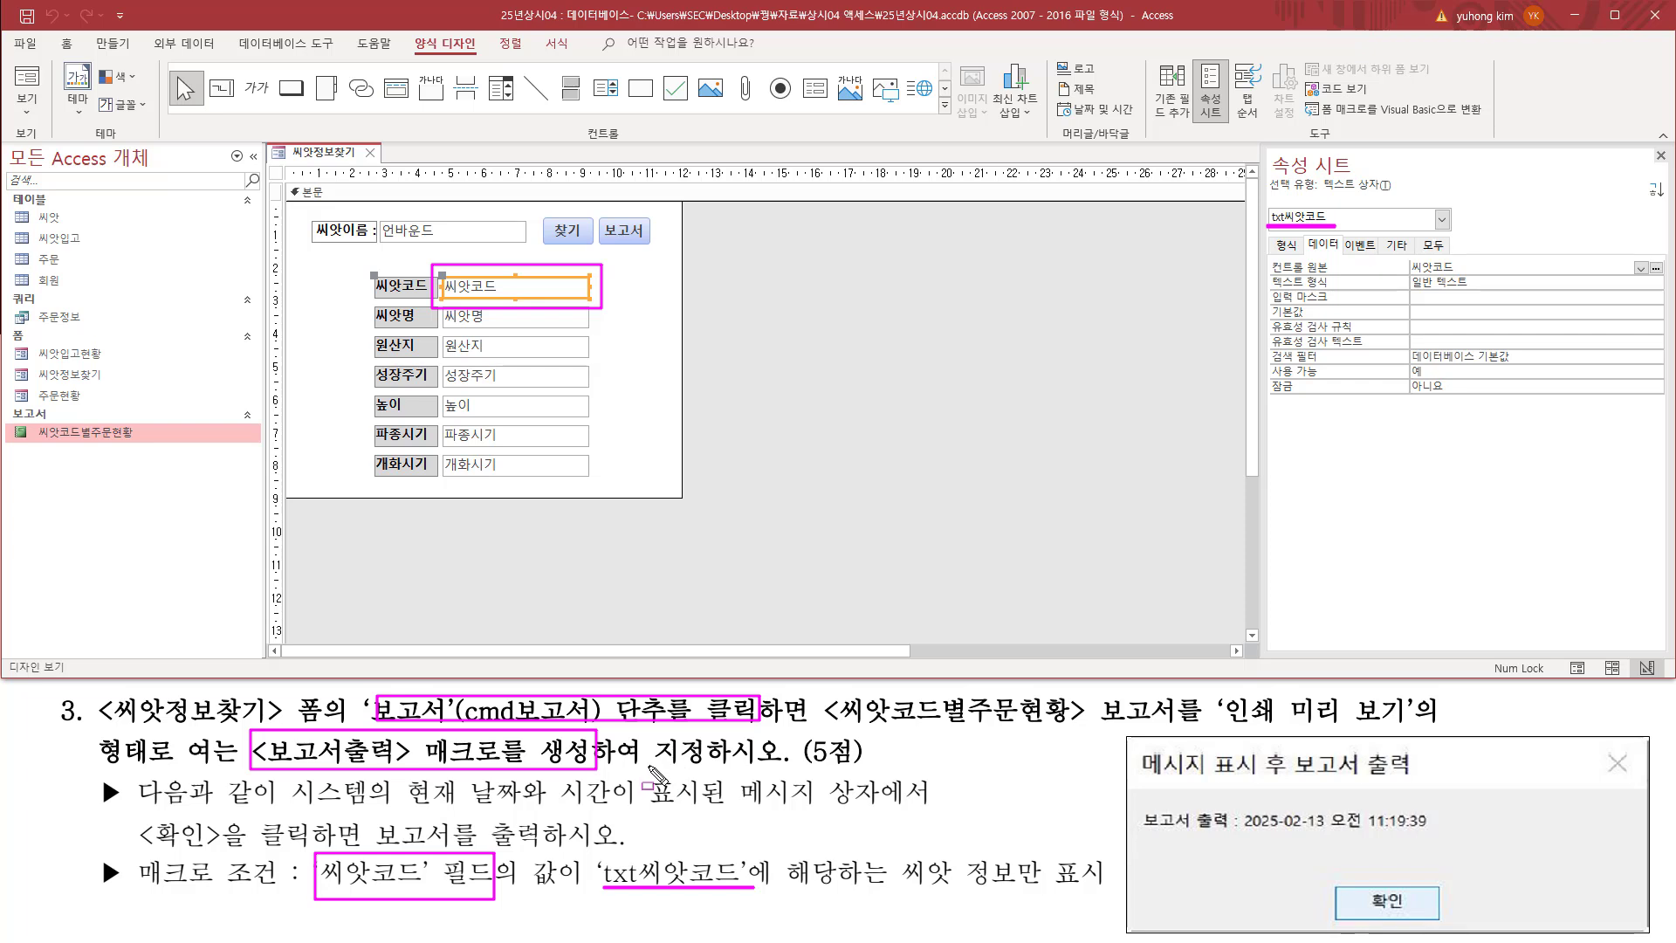
left_click_drag(653, 764, 781, 765)
key("Escape")
left_click(829, 311)
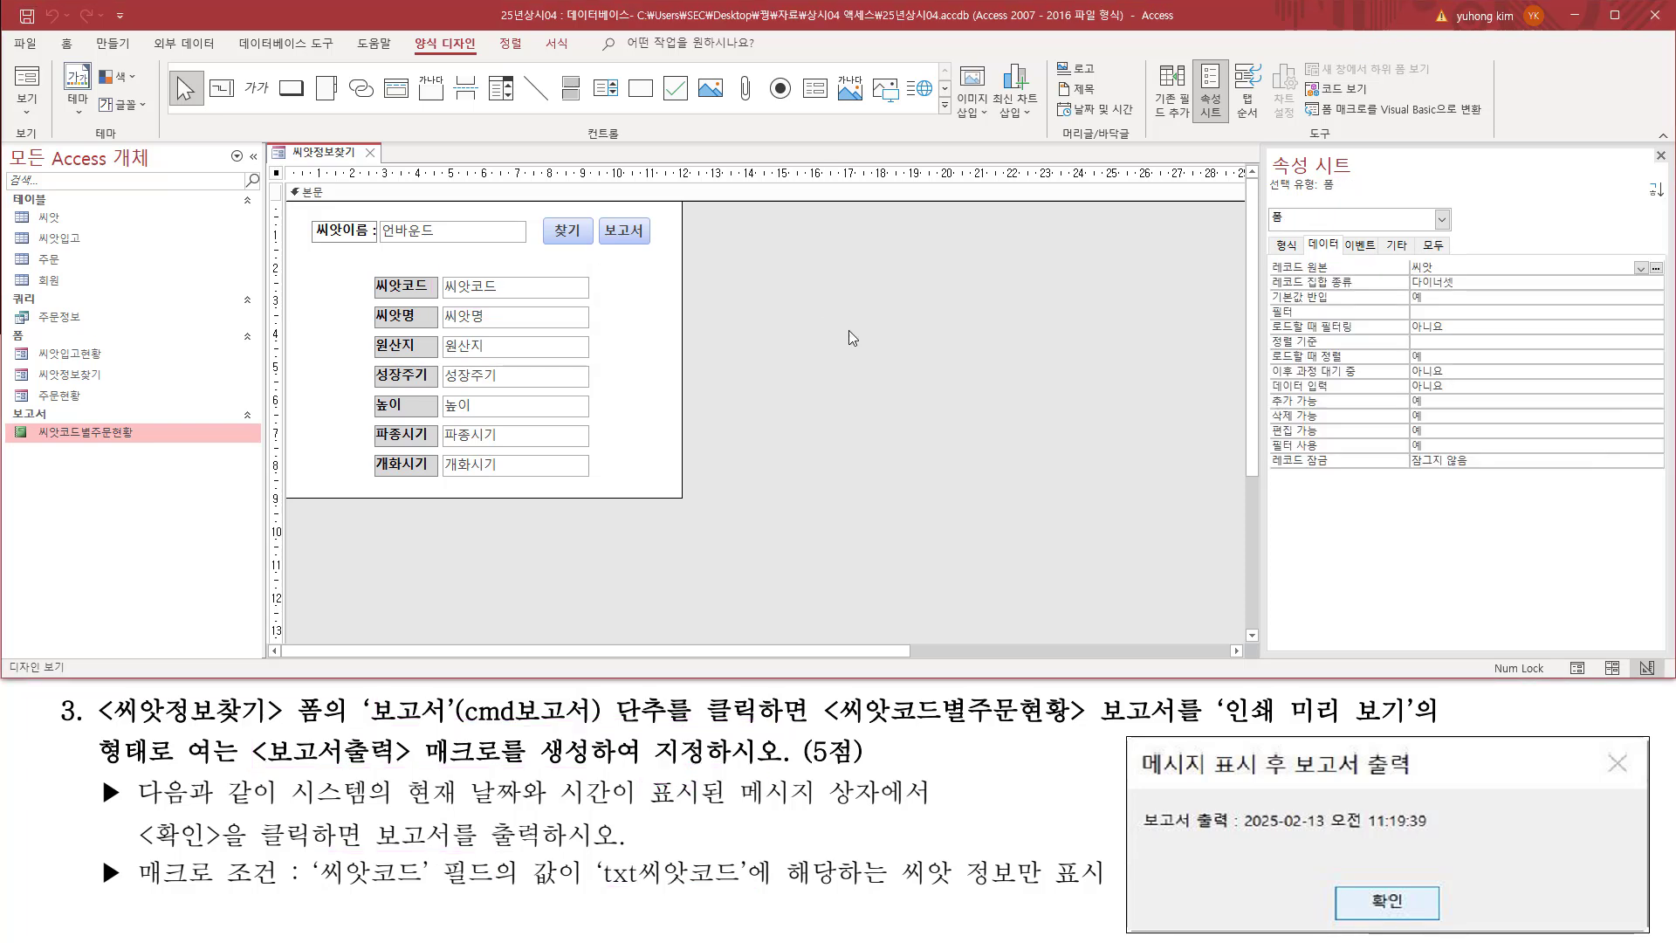
Step: Create a new macro in the database
left_click(109, 44)
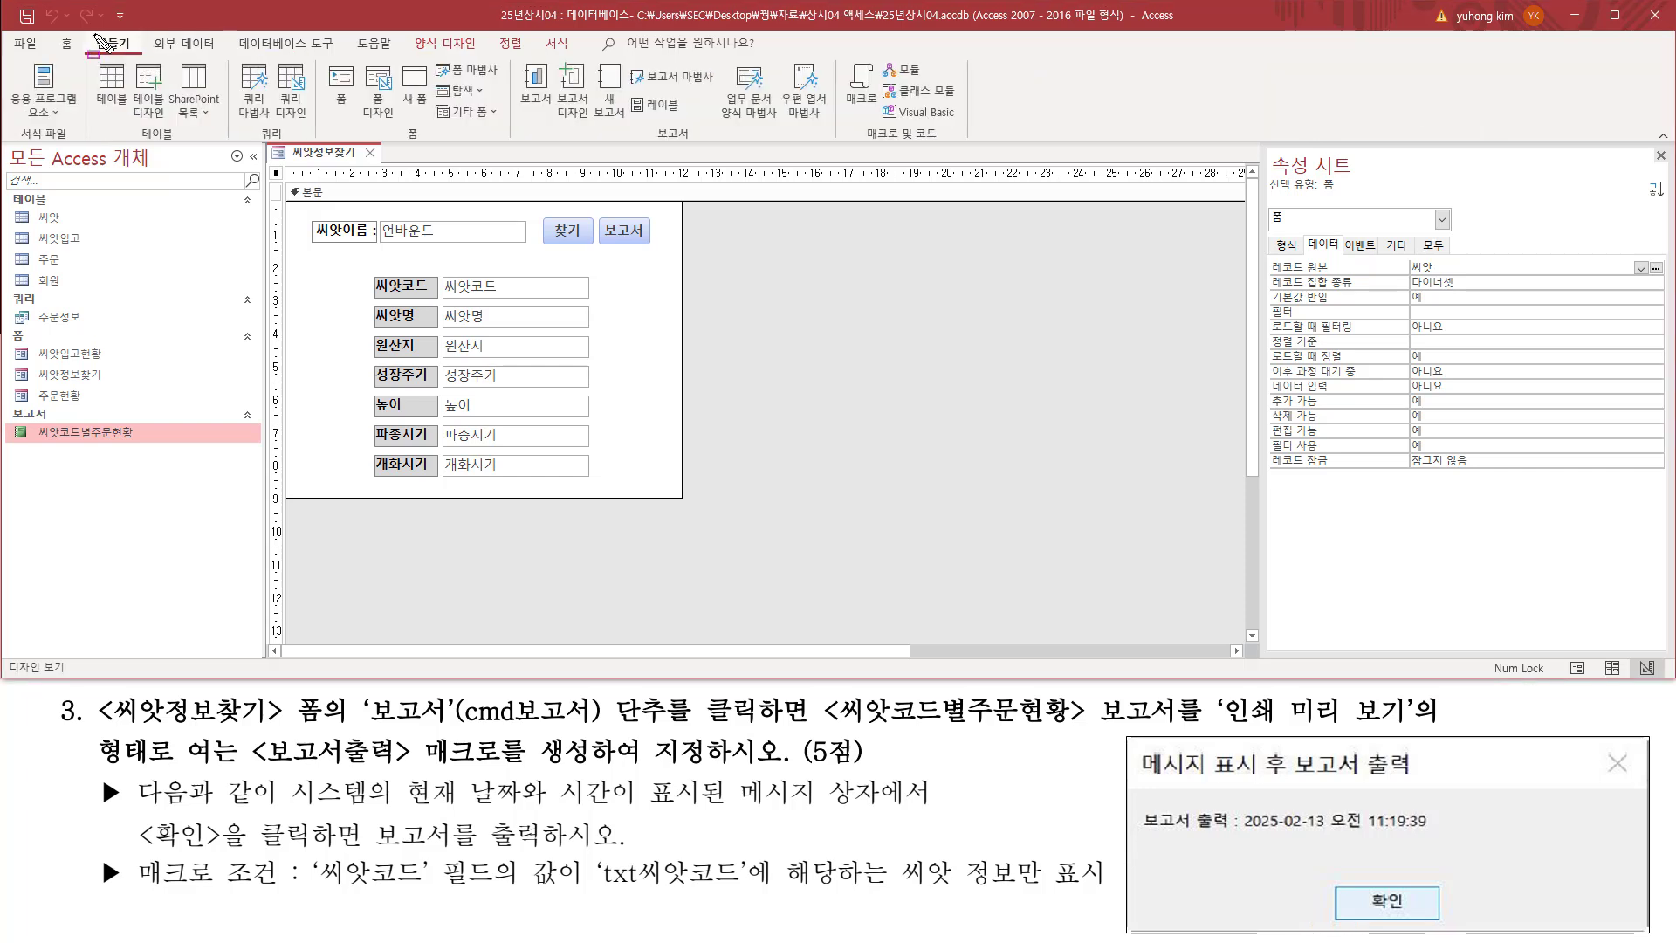
left_click_drag(94, 34, 144, 53)
left_click_drag(858, 144, 949, 144)
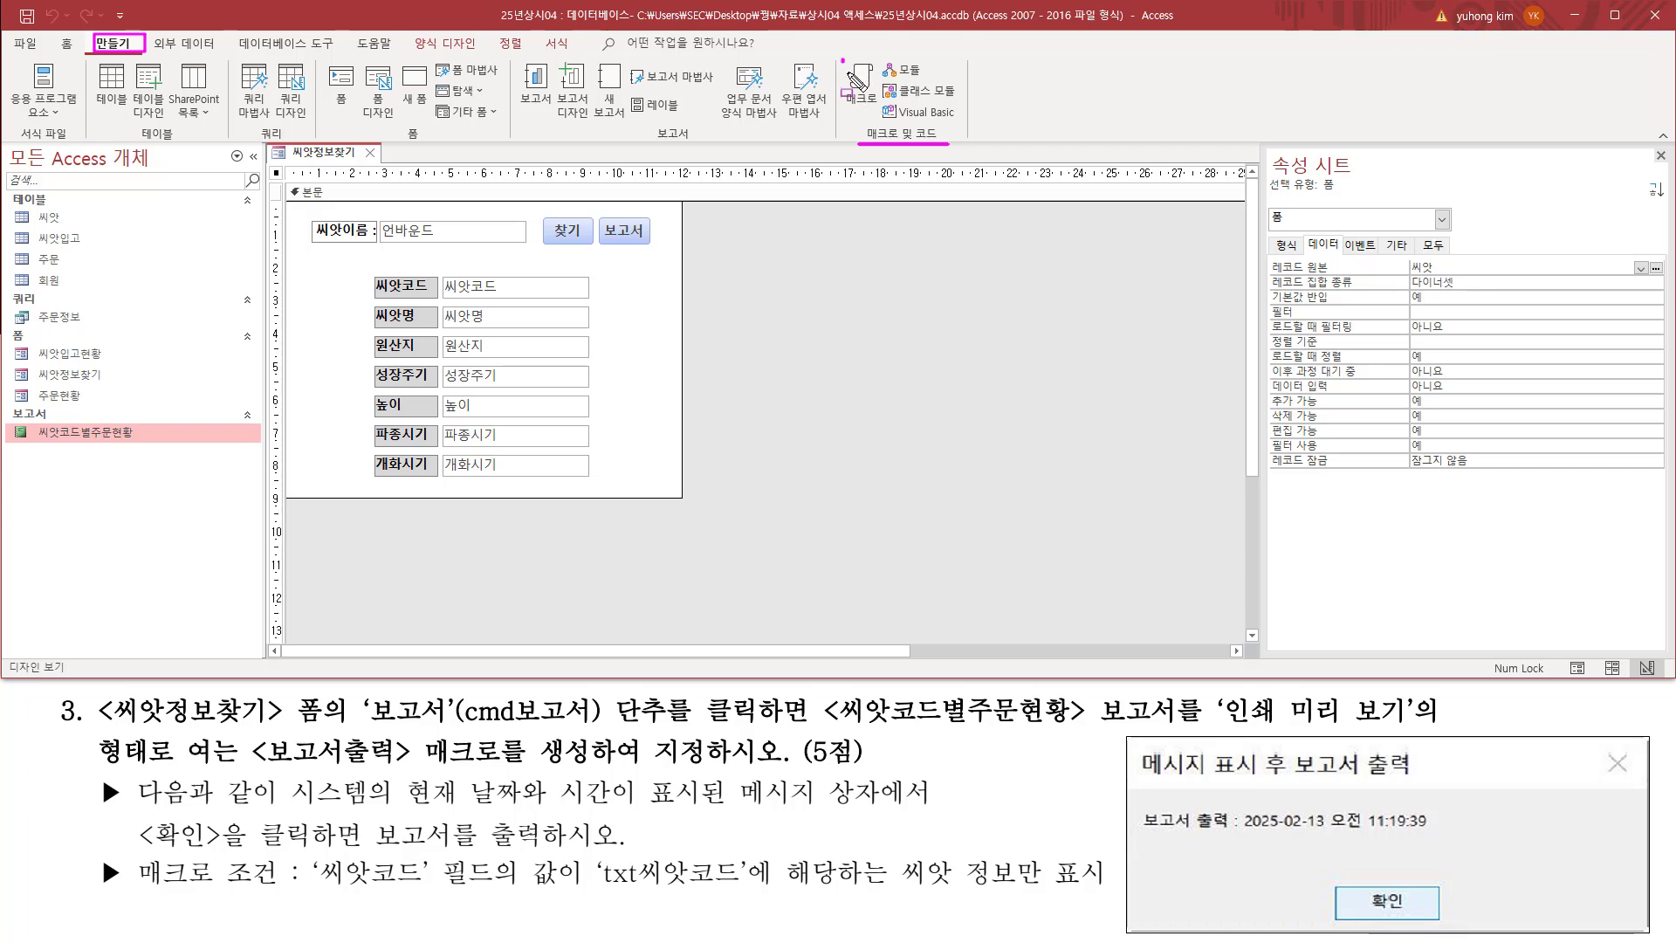
key("Escape")
left_click(862, 90)
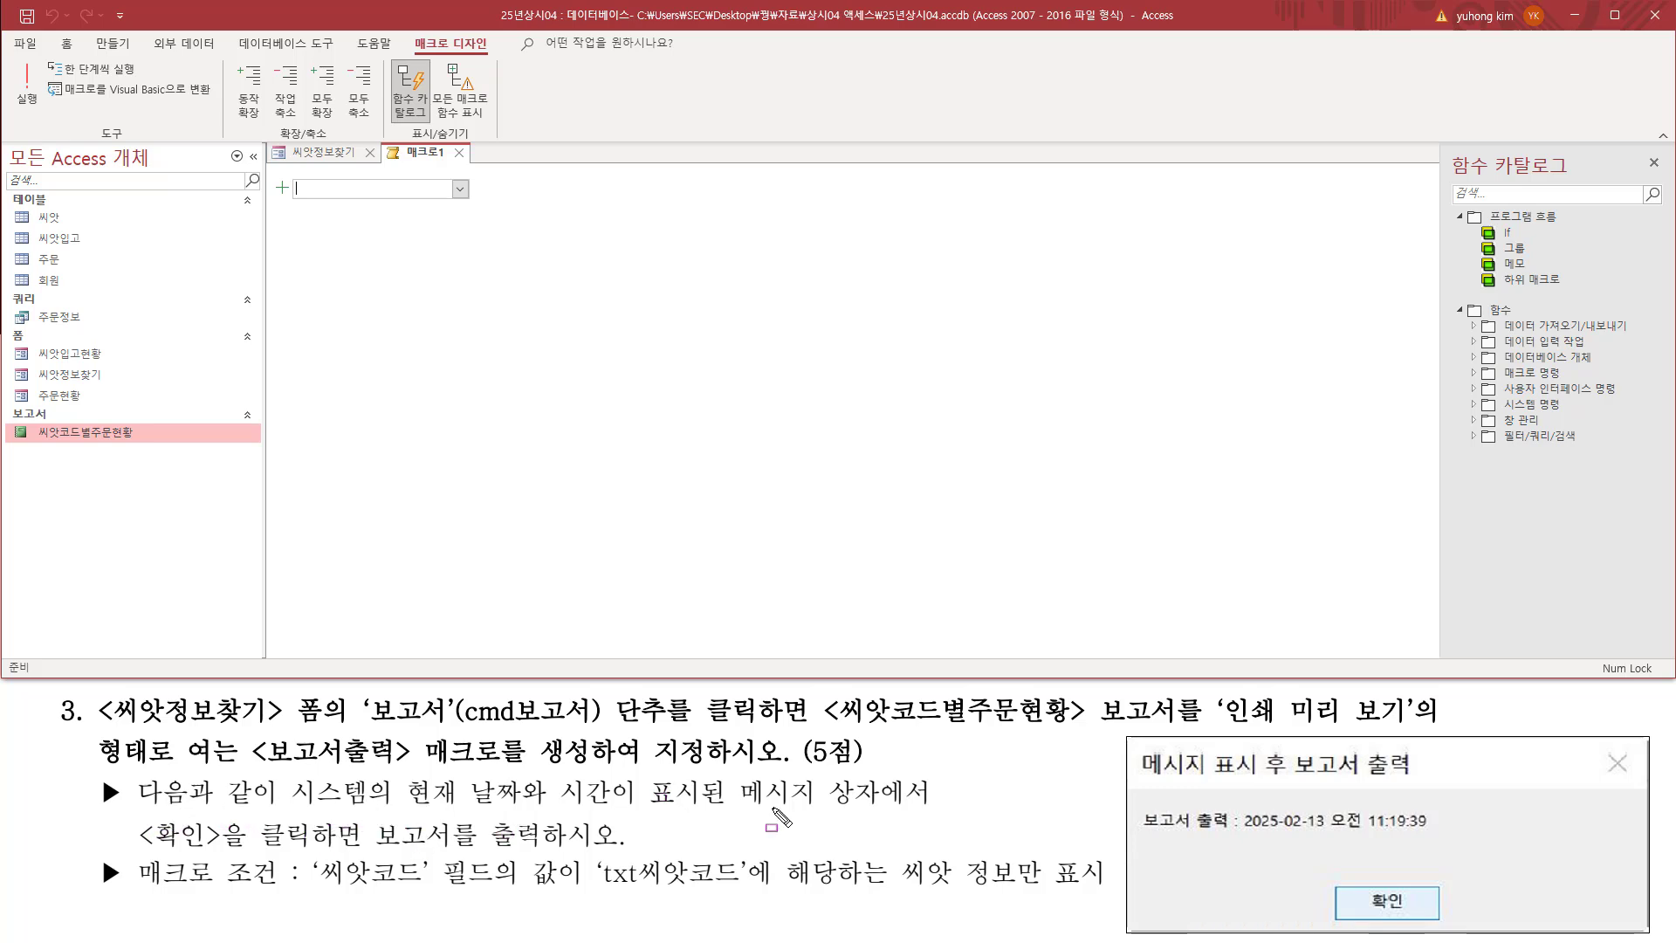
Step: Review the message box and report output requirement, and add a MessageBox action to the new macro
left_click_drag(727, 806, 929, 808)
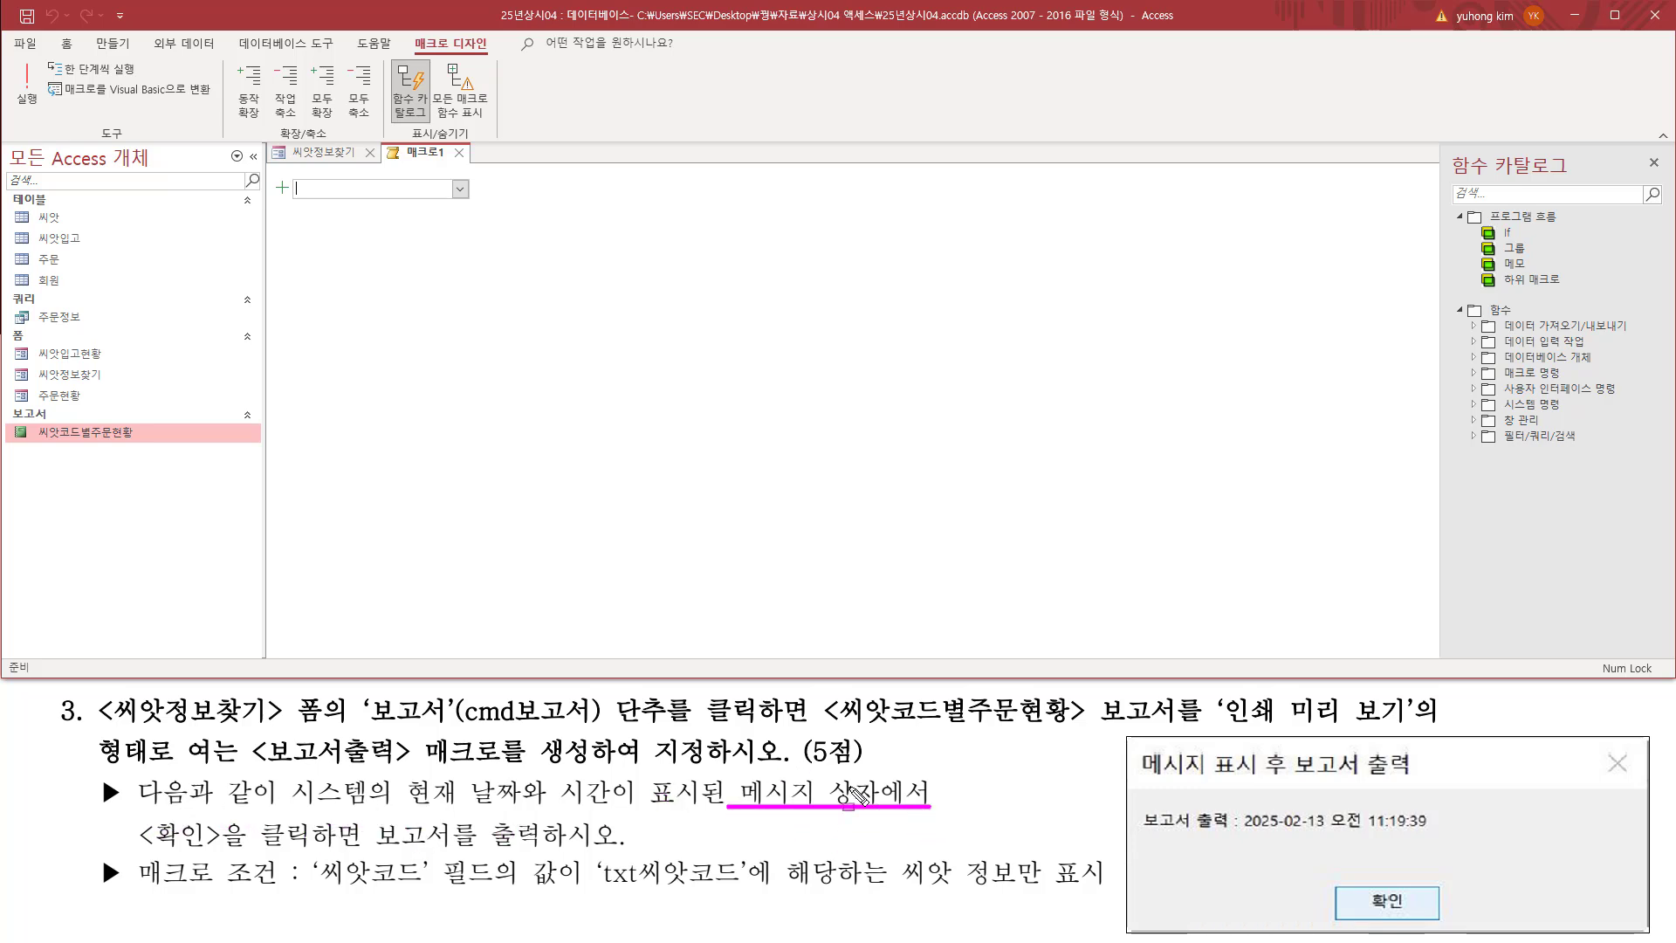
mouse_move(135, 817)
left_mouse_down()
mouse_move(215, 848)
mouse_move(542, 849)
left_mouse_up()
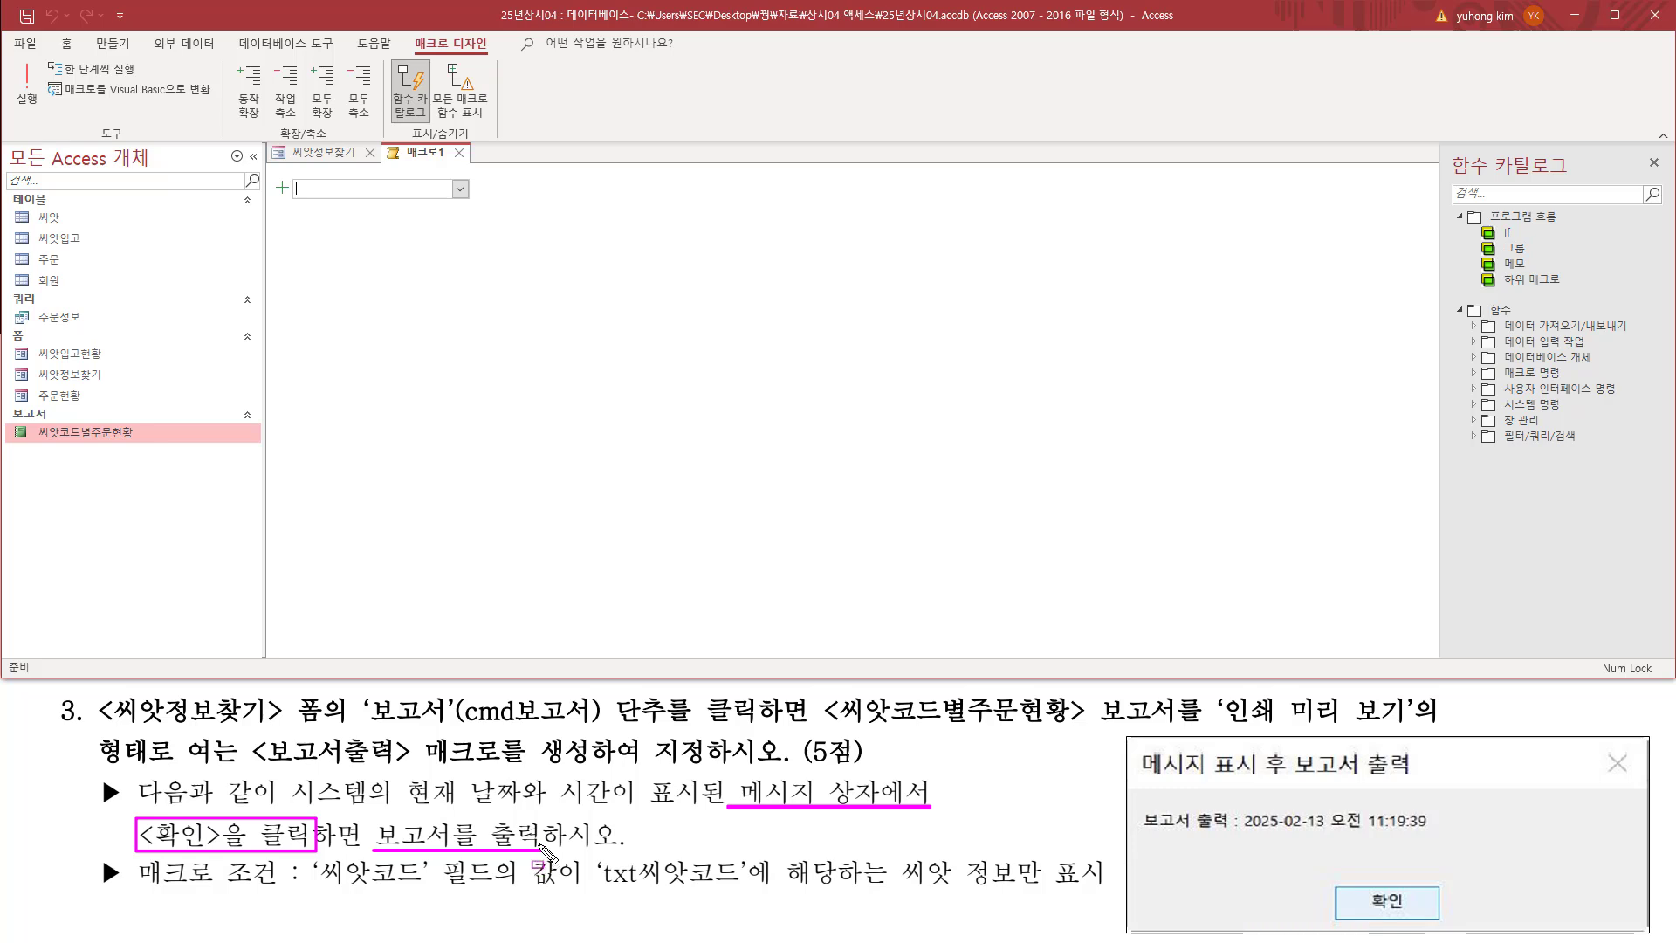
key("Escape")
left_click(459, 190)
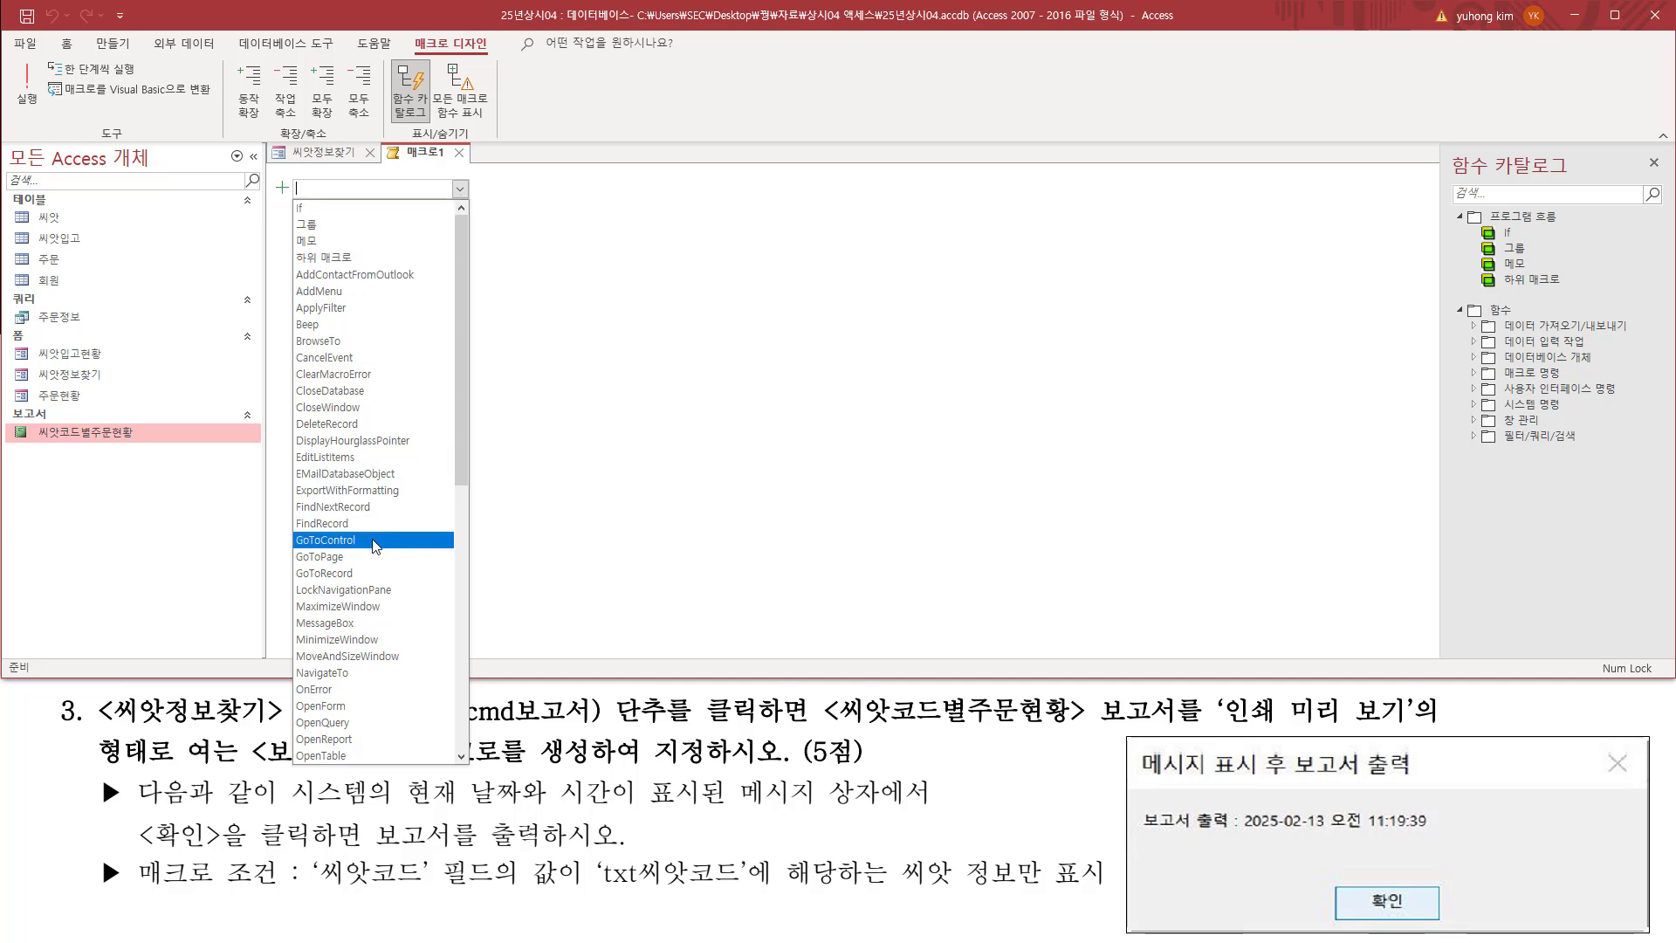
left_click(350, 623)
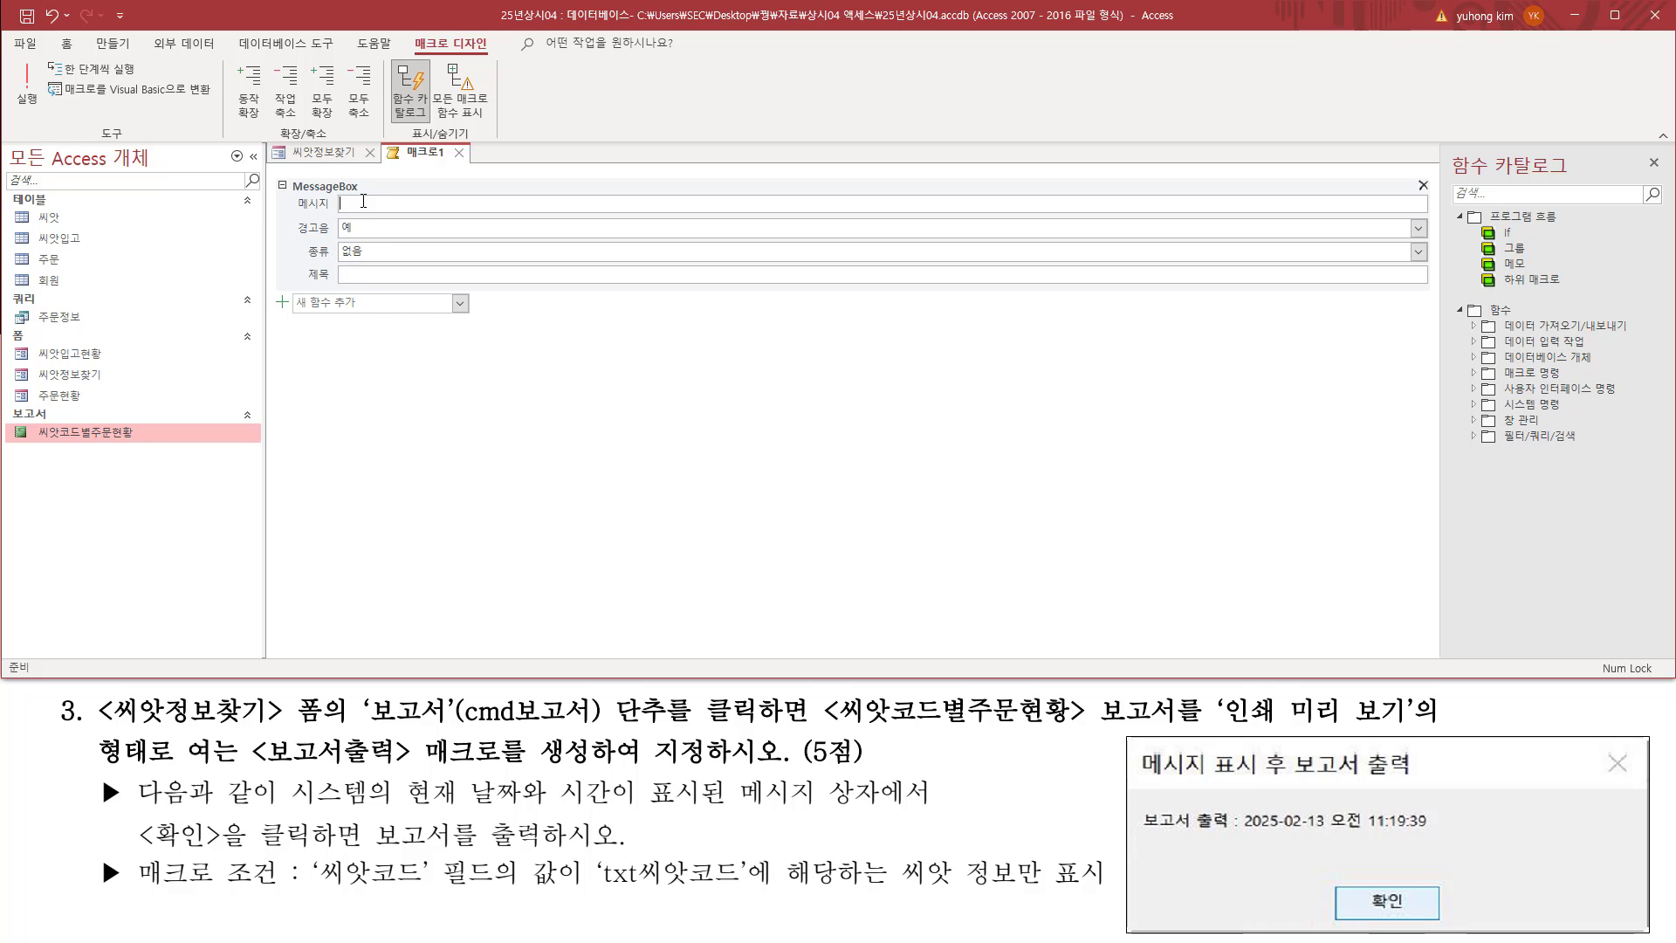
Step: Examine the sample message box's fixed text and its date and time part for the MessageBox action's 메시지 argument
left_click_drag(295, 208, 655, 210)
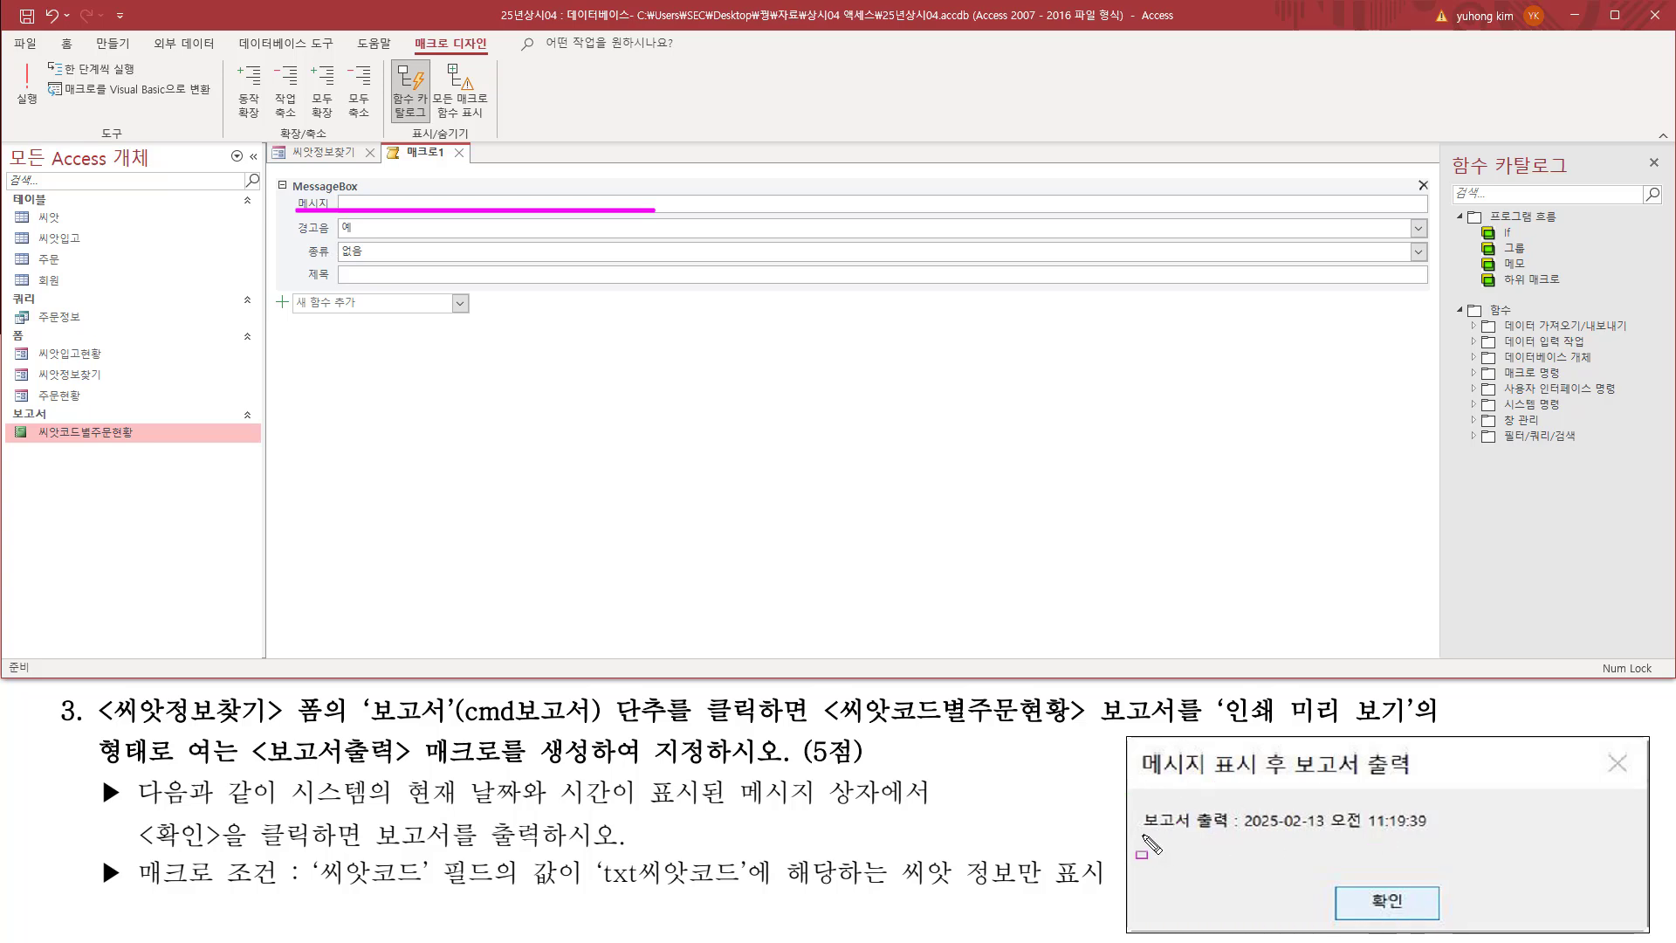
left_click_drag(1133, 835, 1241, 835)
mouse_move(1245, 806)
left_mouse_down()
mouse_move(1259, 836)
mouse_move(1431, 834)
left_mouse_up()
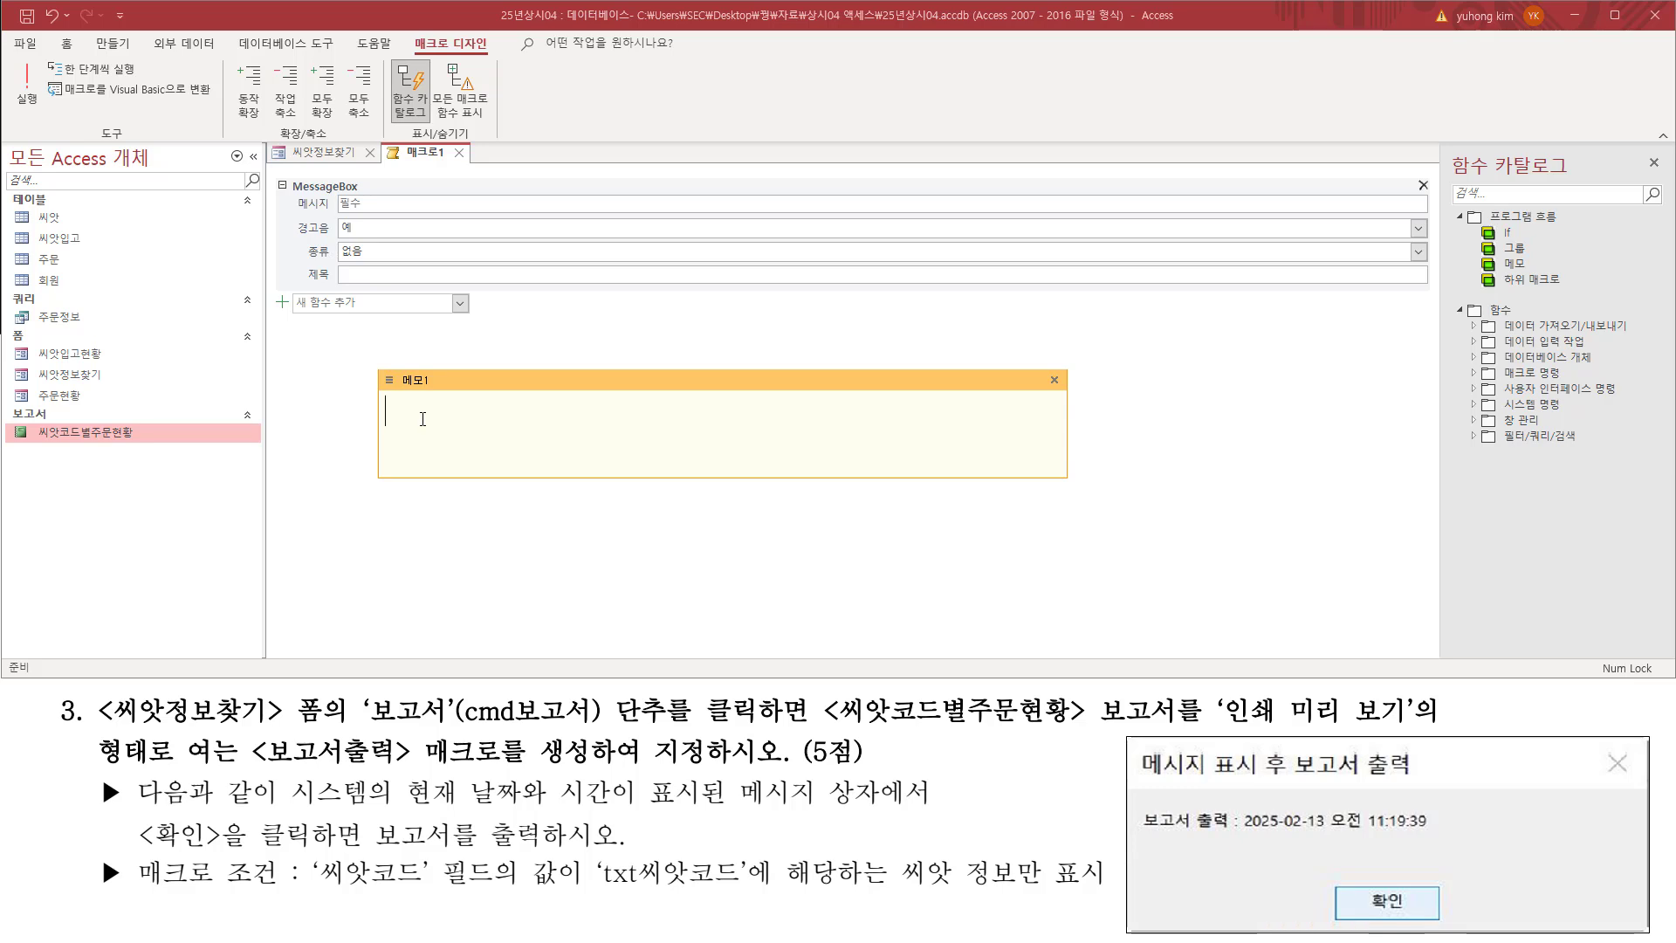
Step: Enter =now() in the memo note as the date and time part of the message, checking the sample box's fixed text and spacing
type("ㅜㅐ")
key("BackSpace")
key("BackSpace")
left_click_drag(1246, 831, 1433, 831)
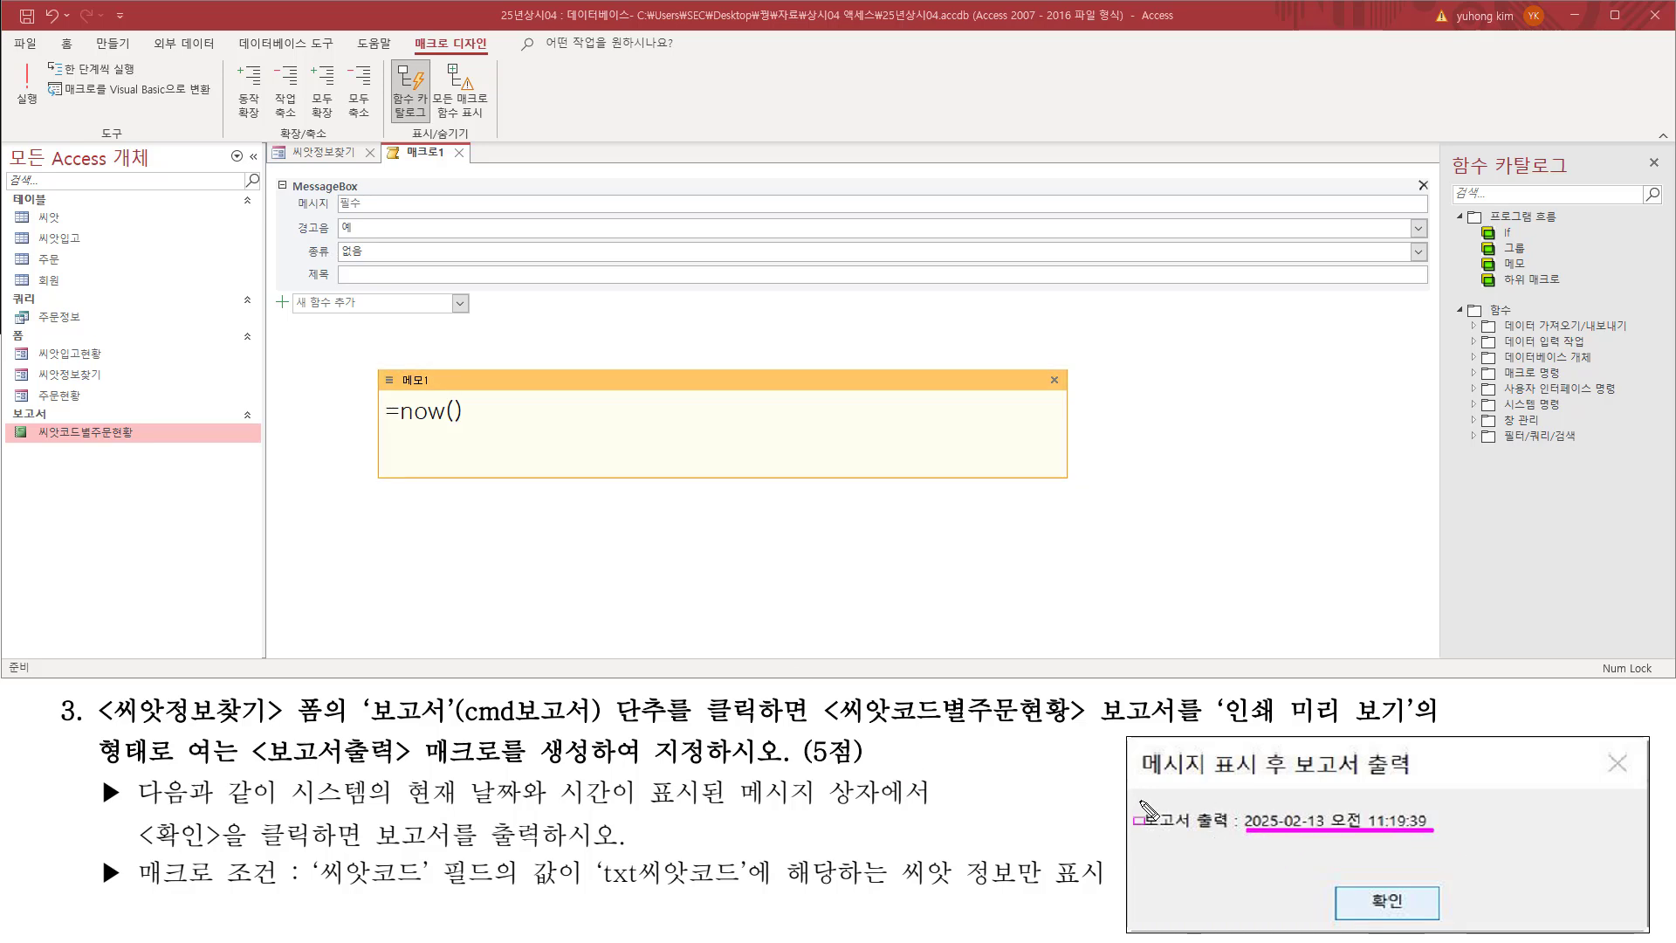
left_click_drag(1139, 801, 1243, 837)
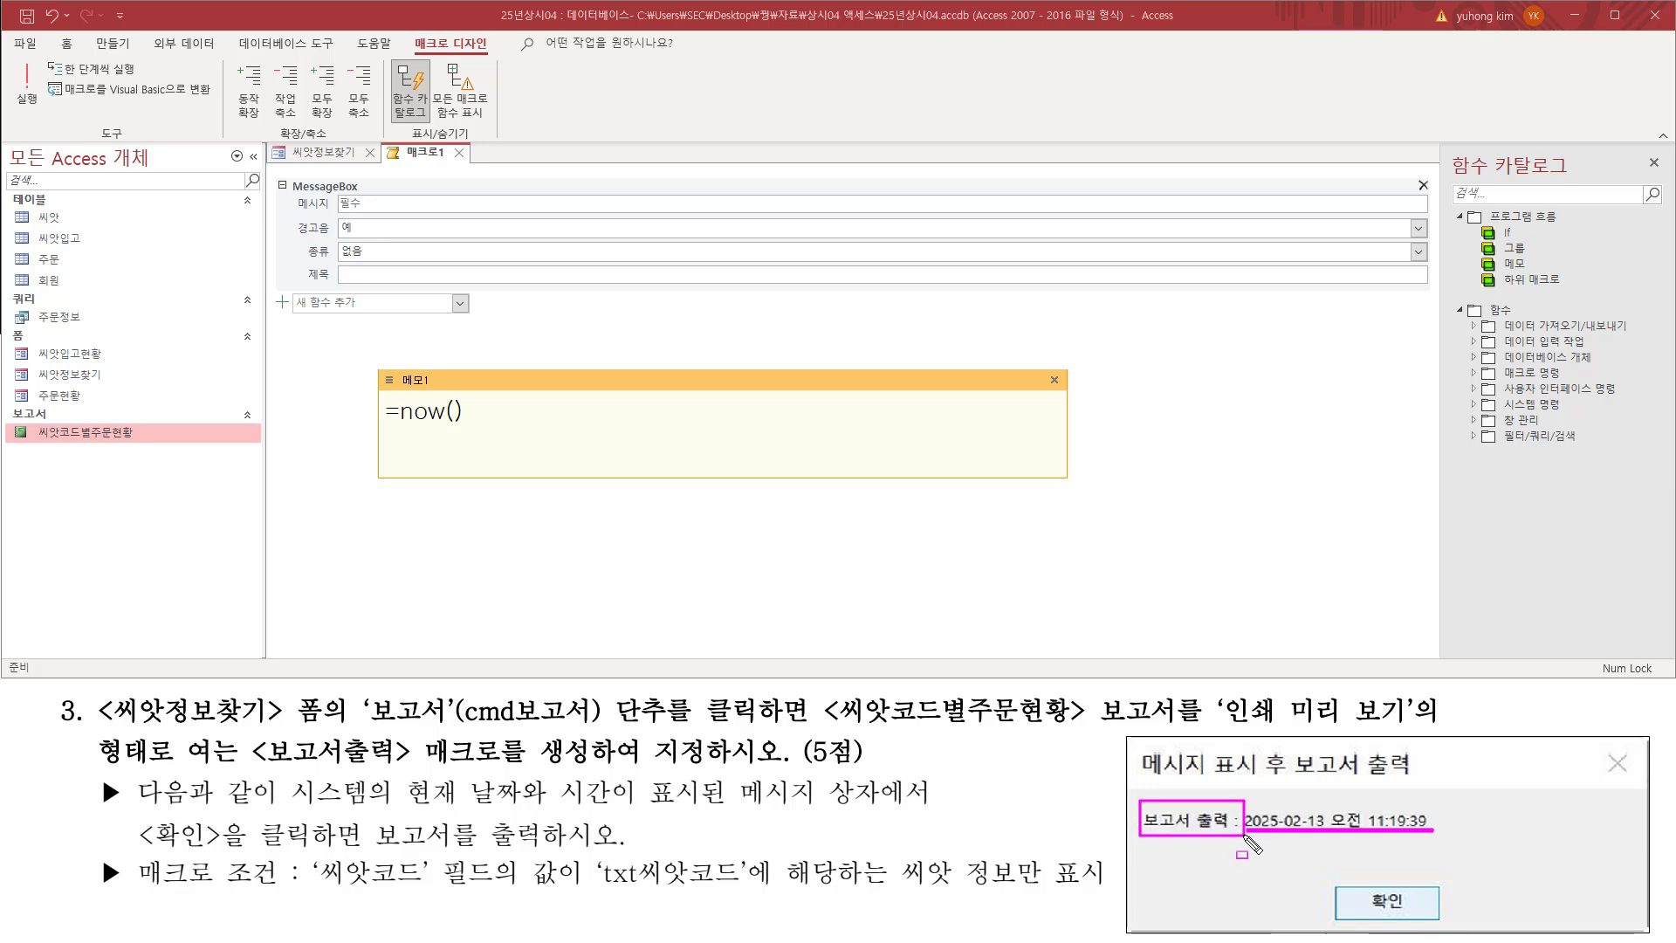
key("Escape")
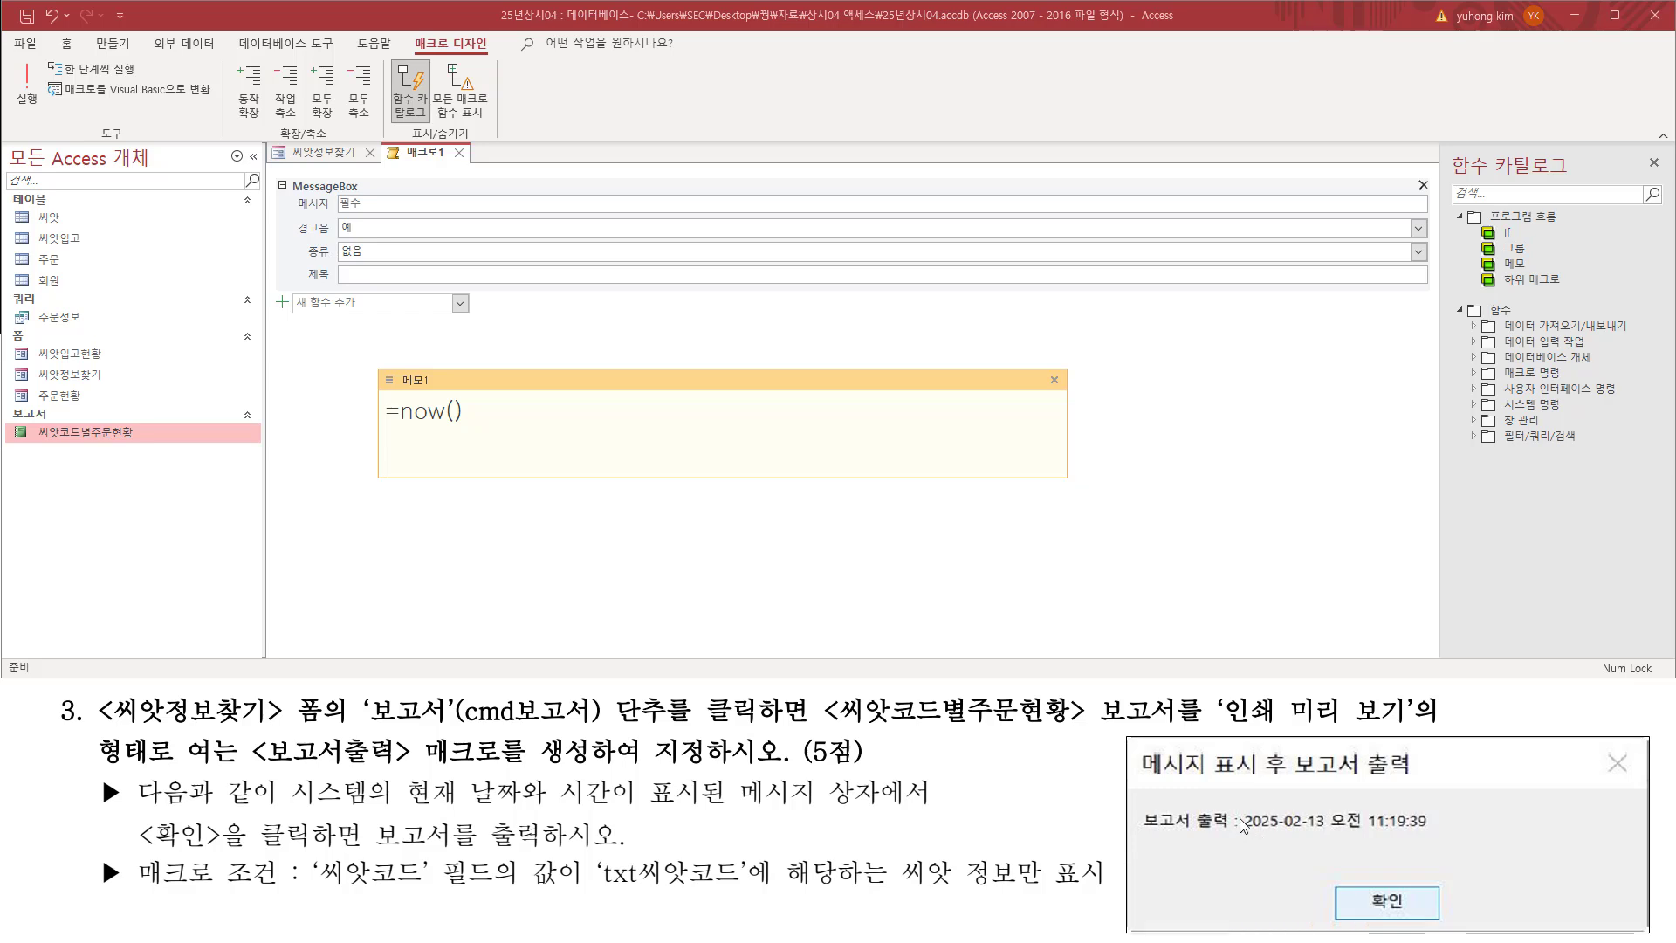
key("ctrl+2")
left_click_drag(1241, 817, 1231, 820)
left_click_drag(1191, 817, 1190, 829)
key("Escape")
Step: Insert the quoted text "보고서 출력 : " between the equals sign and now() in the memo note
left_click(404, 411)
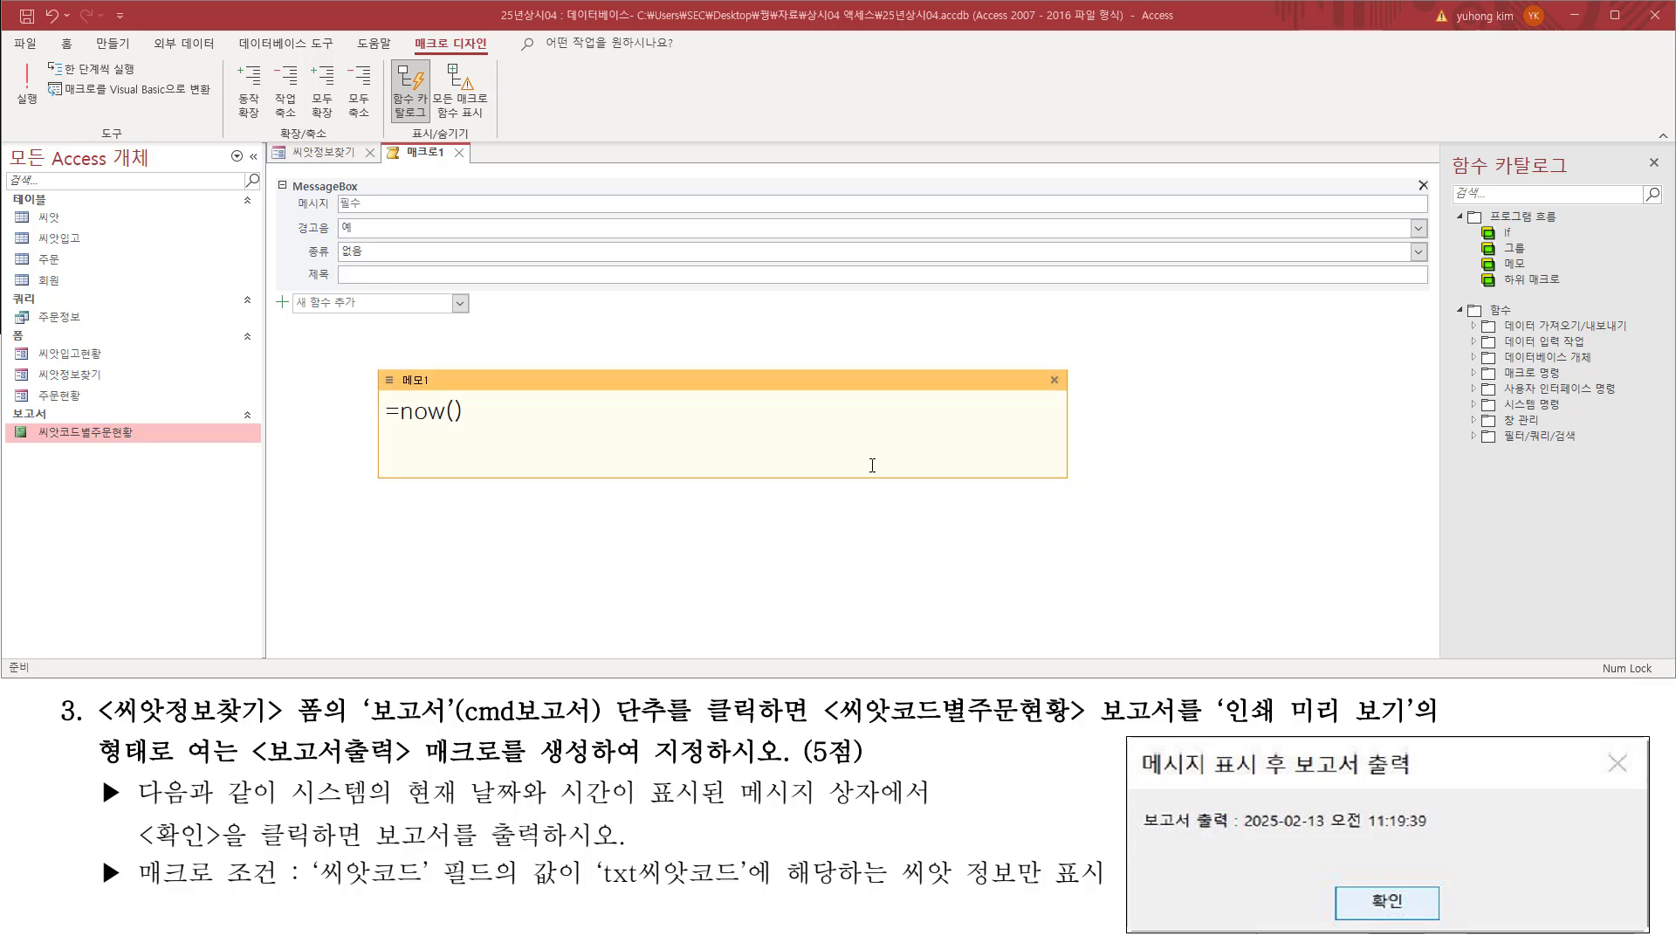
type("\"qh")
key("BackSpace")
key("BackSpace")
type("보고서")
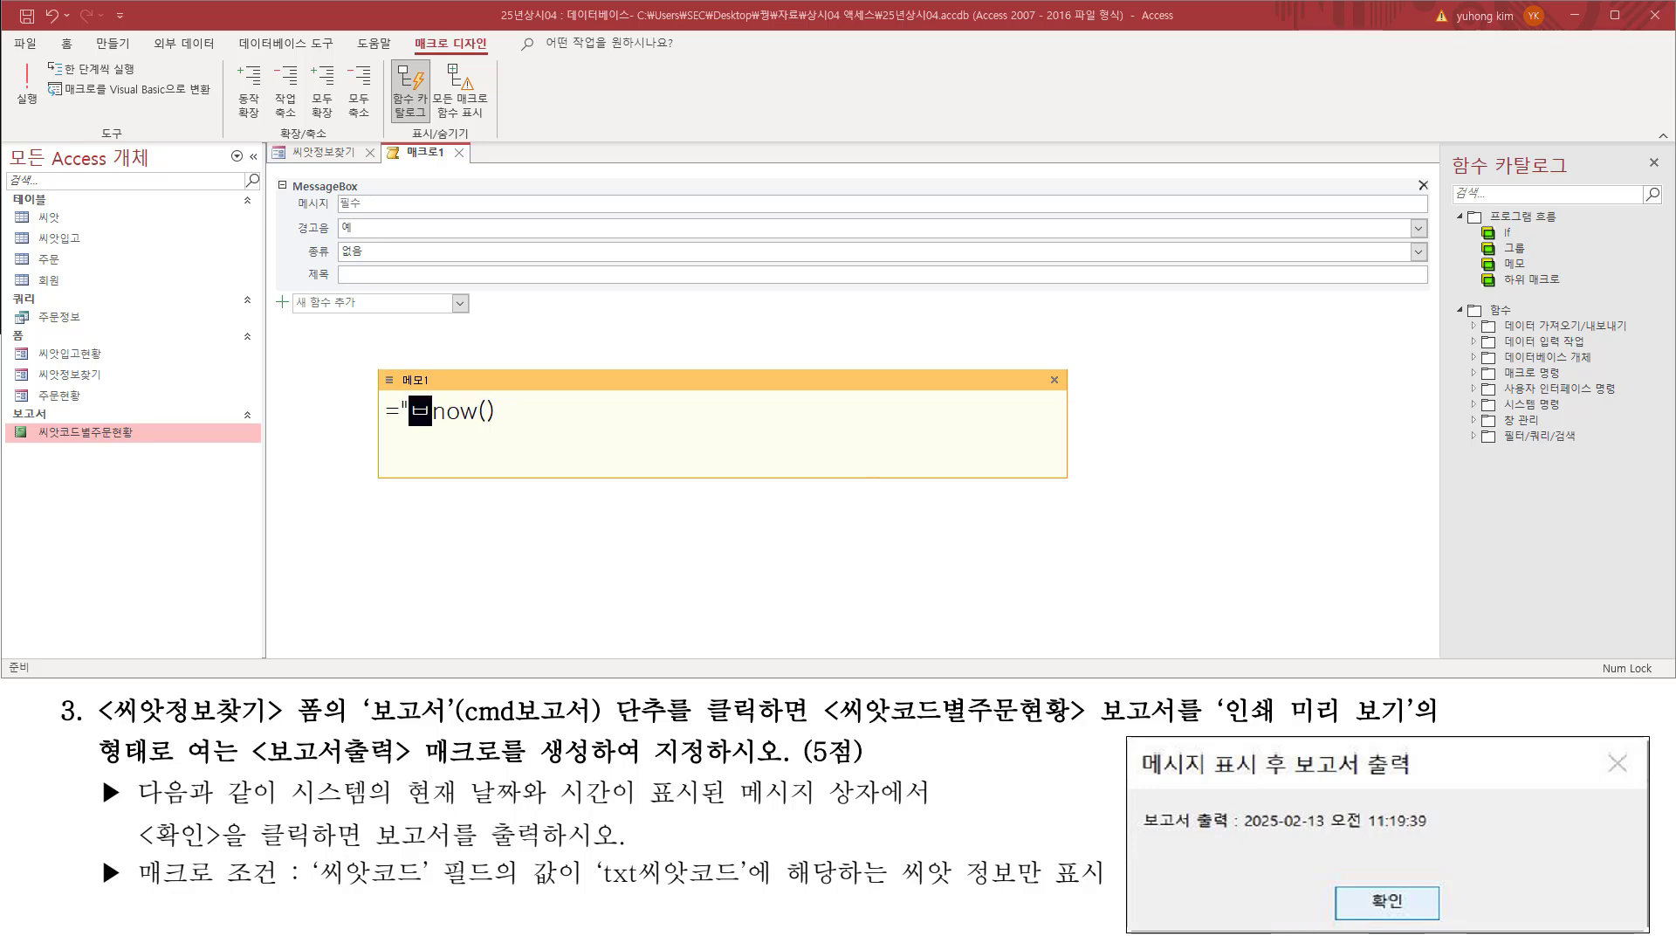
type(" 출려")
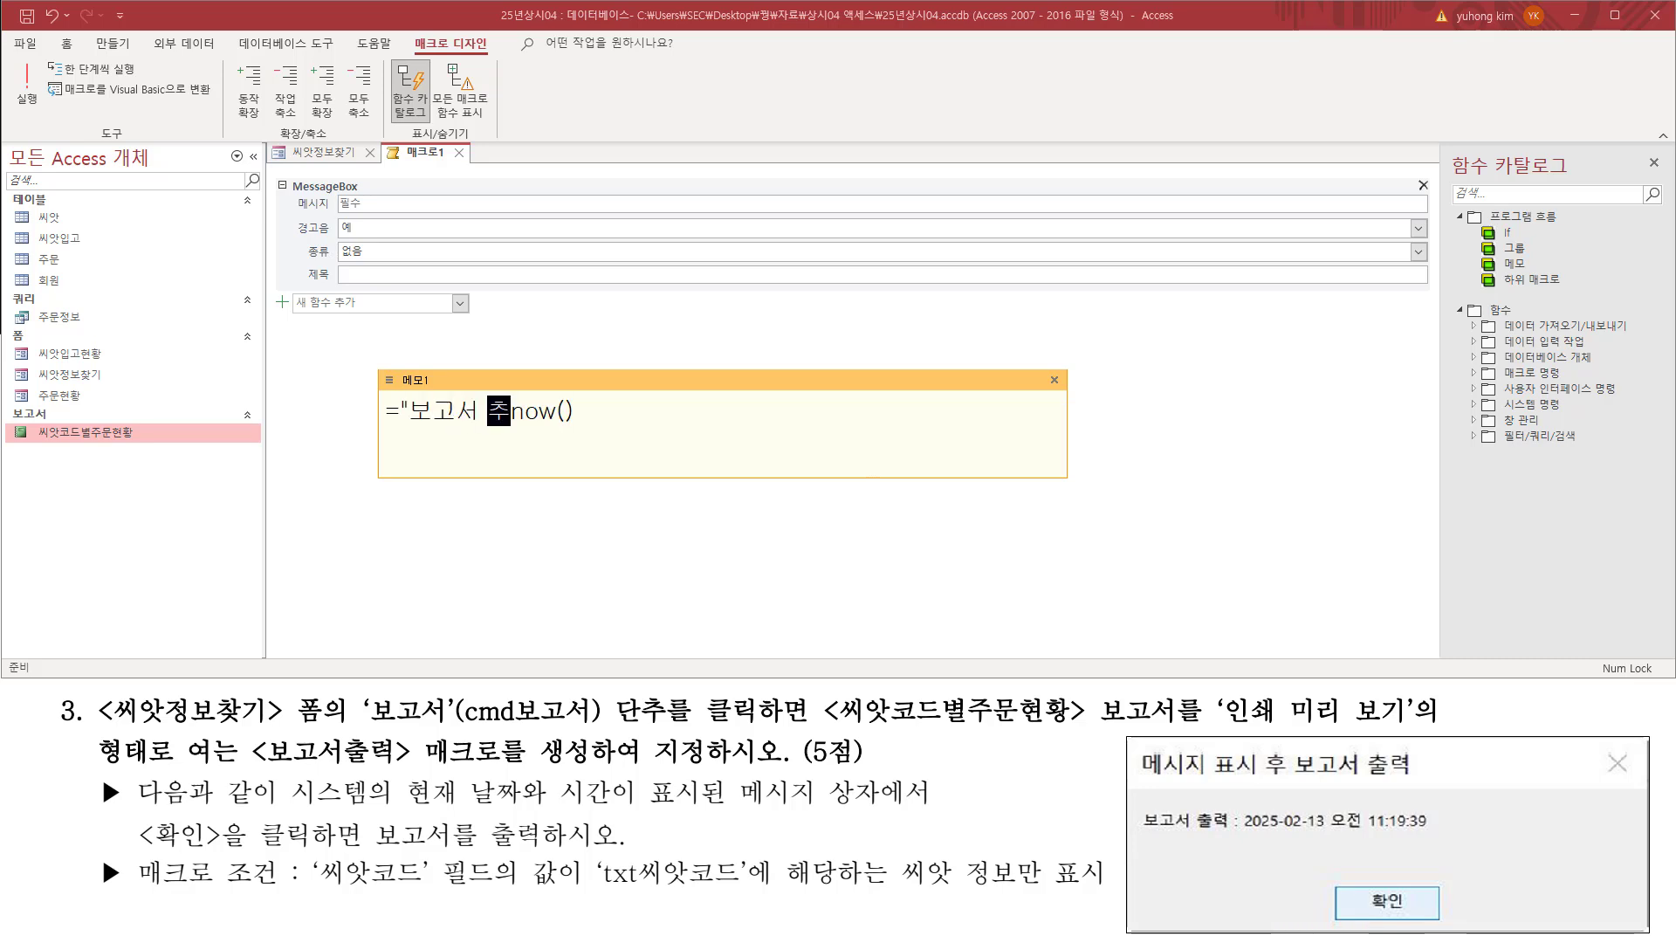
type("ㄱ : ")
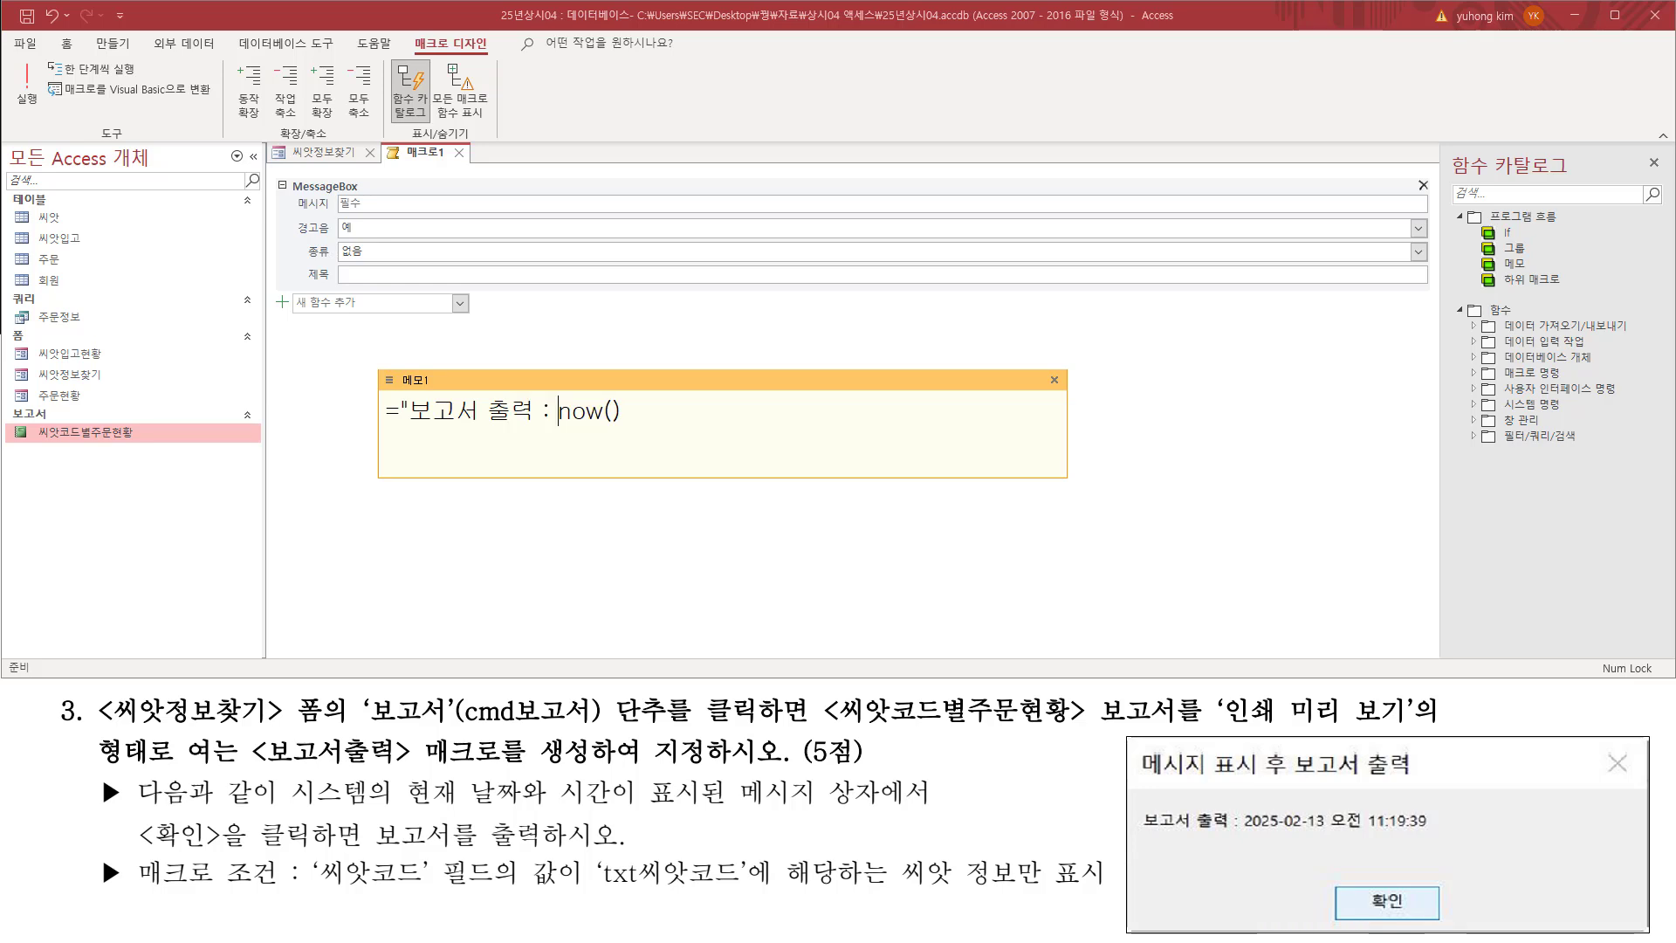
type("\"")
Step: Join the quoted text and now() with the & operator in the memo note's expression
key("shift+Home")
key("shift+End")
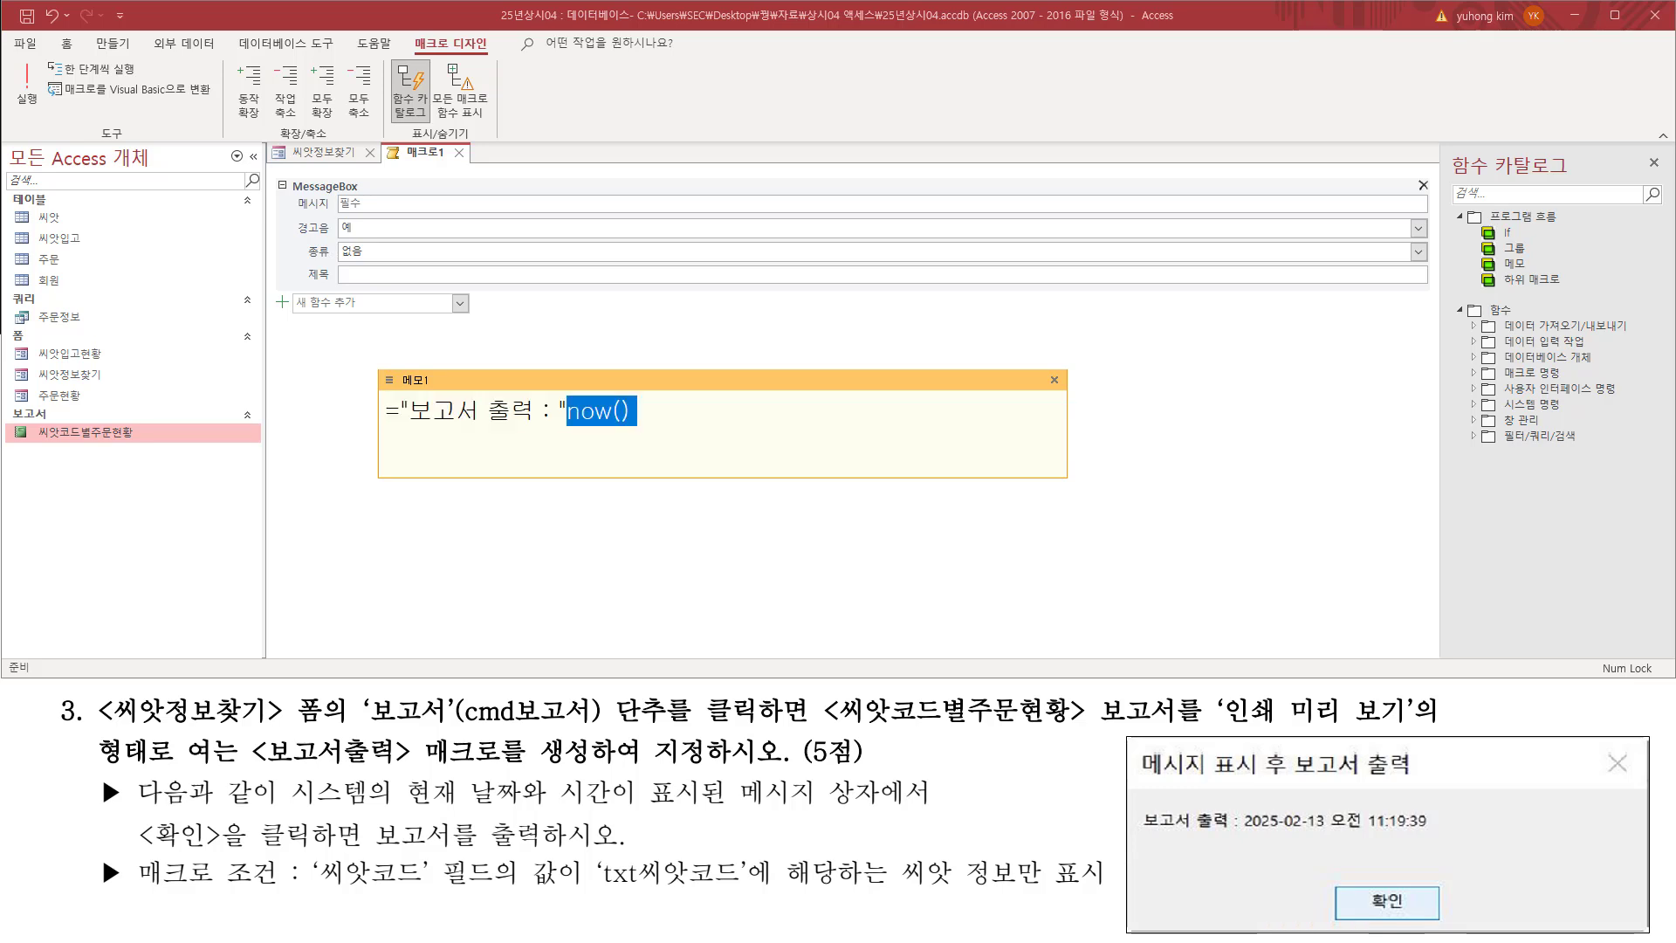
key("shift+Left")
key("shift+Left")
key("shift+Left")
key("shift+Left")
type("&")
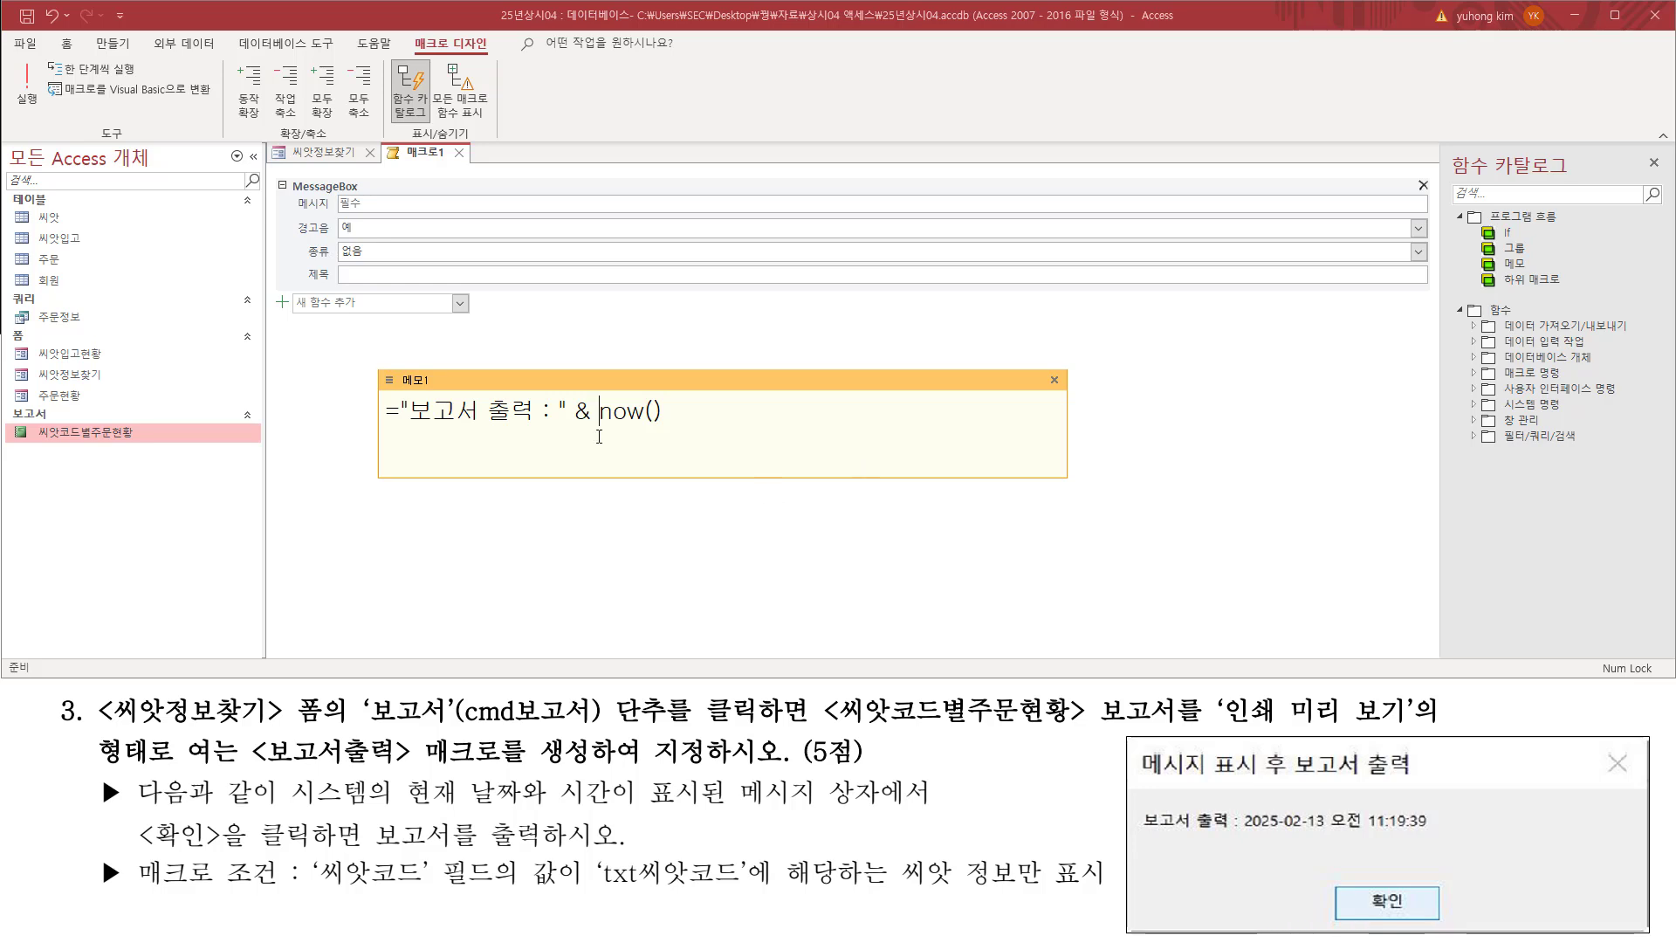
Step: Copy the memo's expression ="보고서 출력 : " & now() into the MessageBox action's 메시지 argument
mouse_move(483, 404)
left_mouse_down()
mouse_move(484, 420)
mouse_move(552, 424)
left_mouse_up()
left_click_drag(405, 392, 405, 407)
left_click_drag(560, 391, 559, 390)
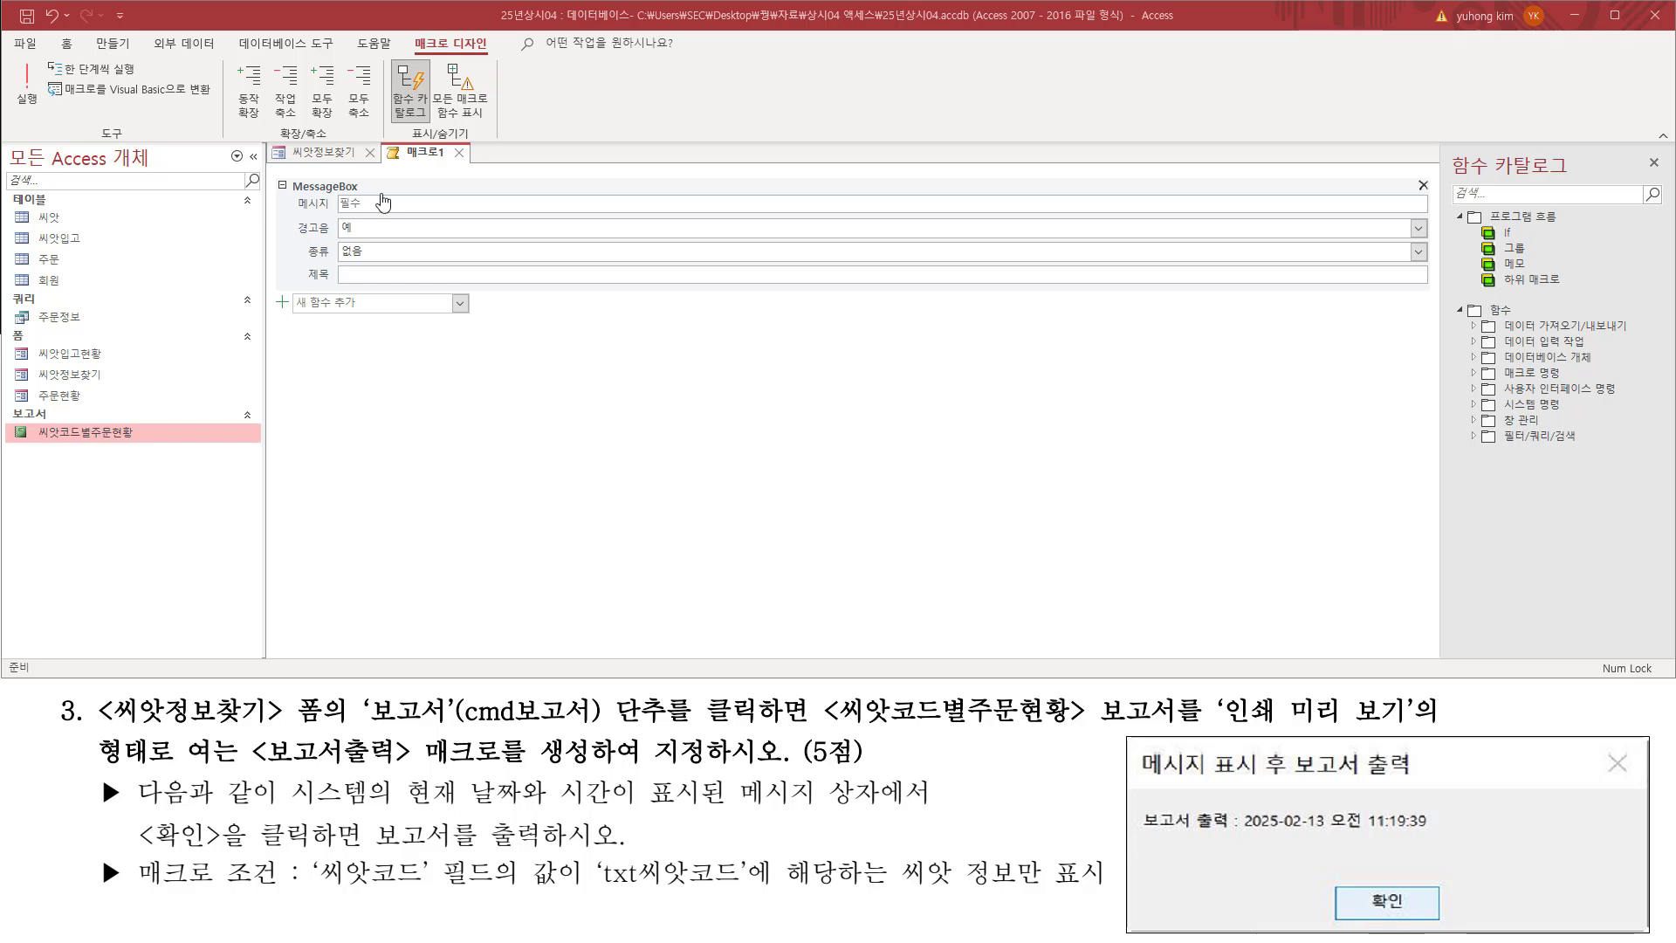
left_click(379, 199)
type("=\"보고서 출력 : \" & now()")
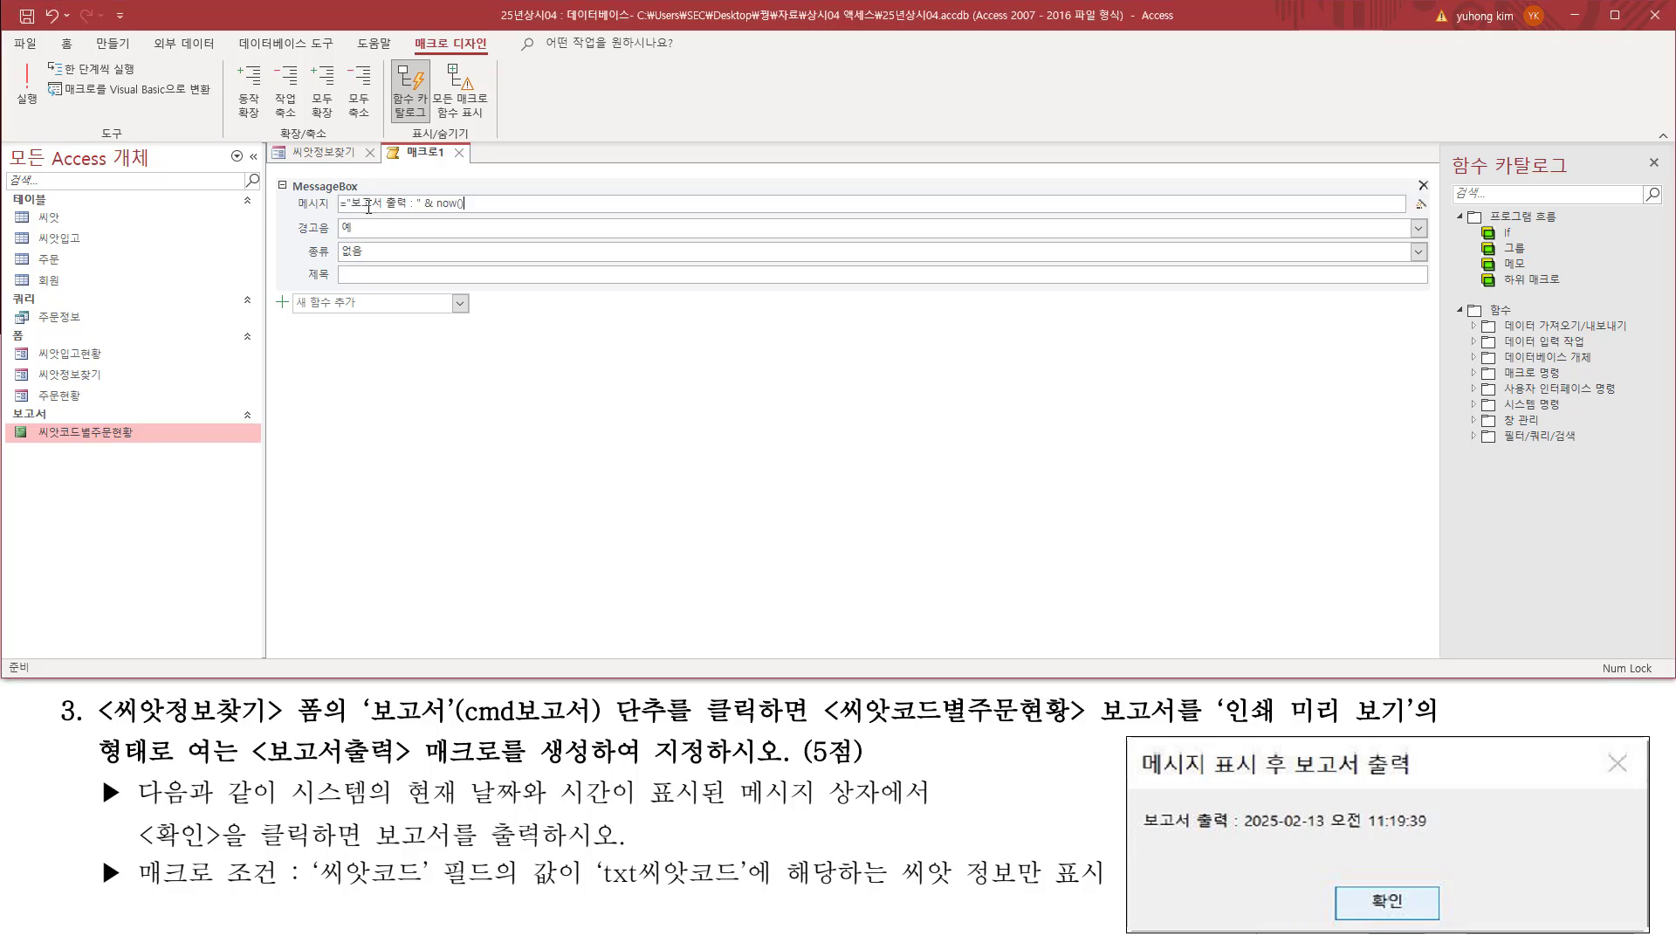
Step: Set the MessageBox action's 제목 argument to 메시지 표시 후 보고서 출력, matching the sample box's title and spacing
left_click_drag(295, 211, 476, 213)
key("Escape")
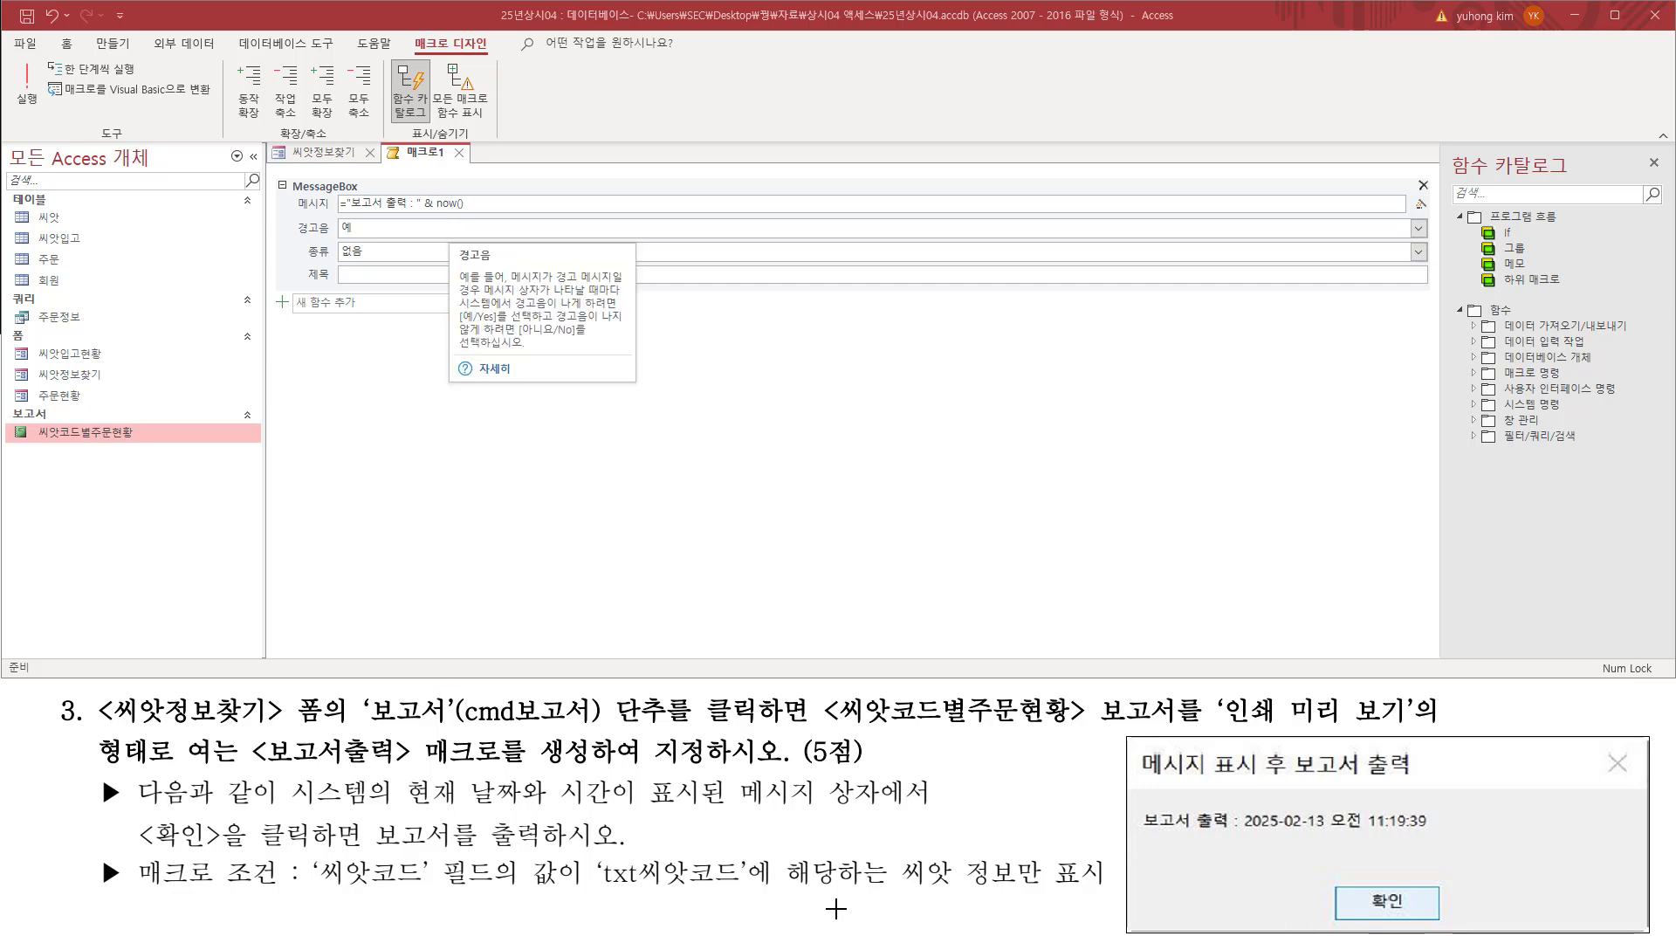
mouse_move(295, 236)
left_mouse_down()
mouse_move(360, 236)
mouse_move(366, 259)
left_mouse_up()
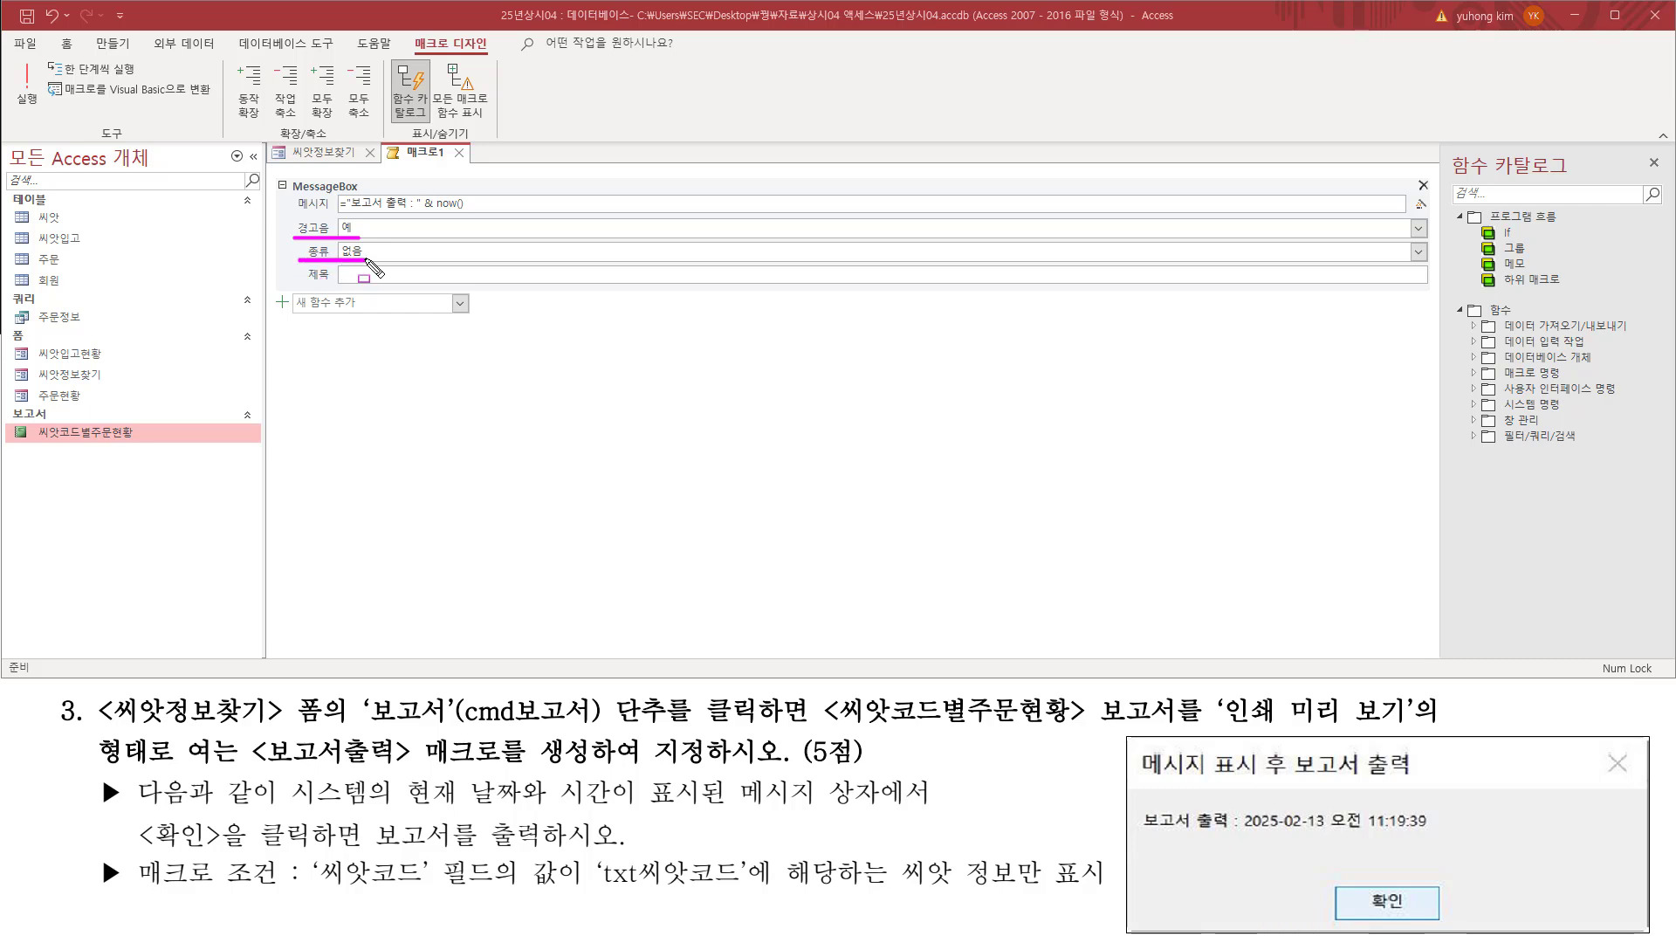
left_click_drag(304, 283, 334, 284)
left_click_drag(1139, 747, 1424, 782)
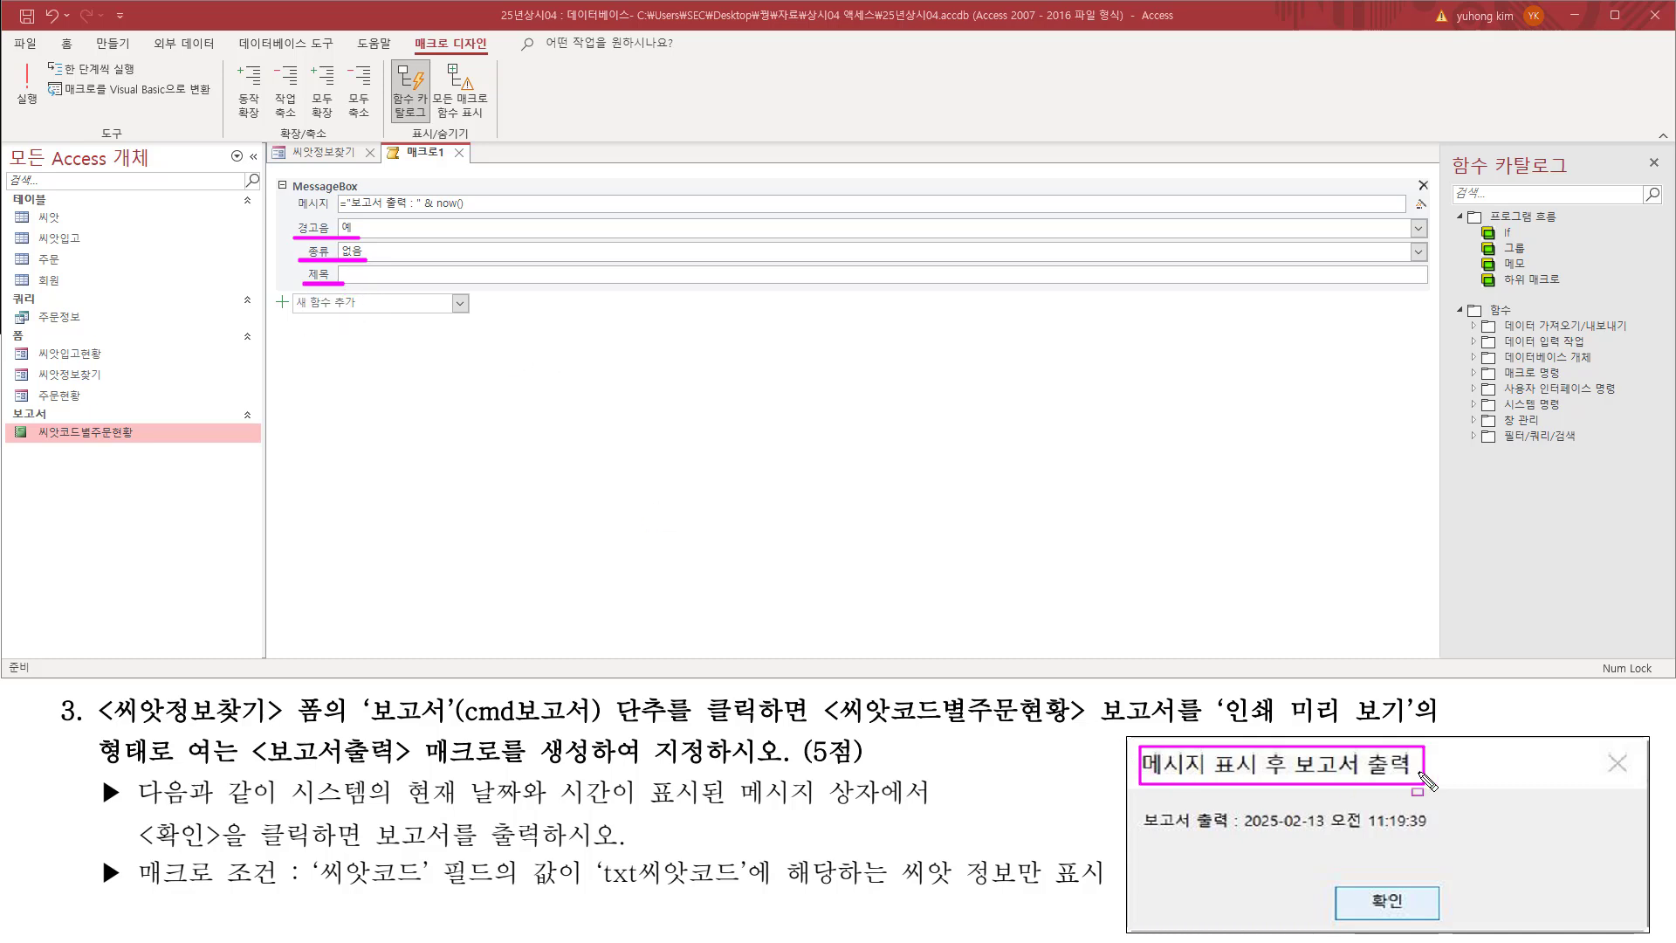
key("e")
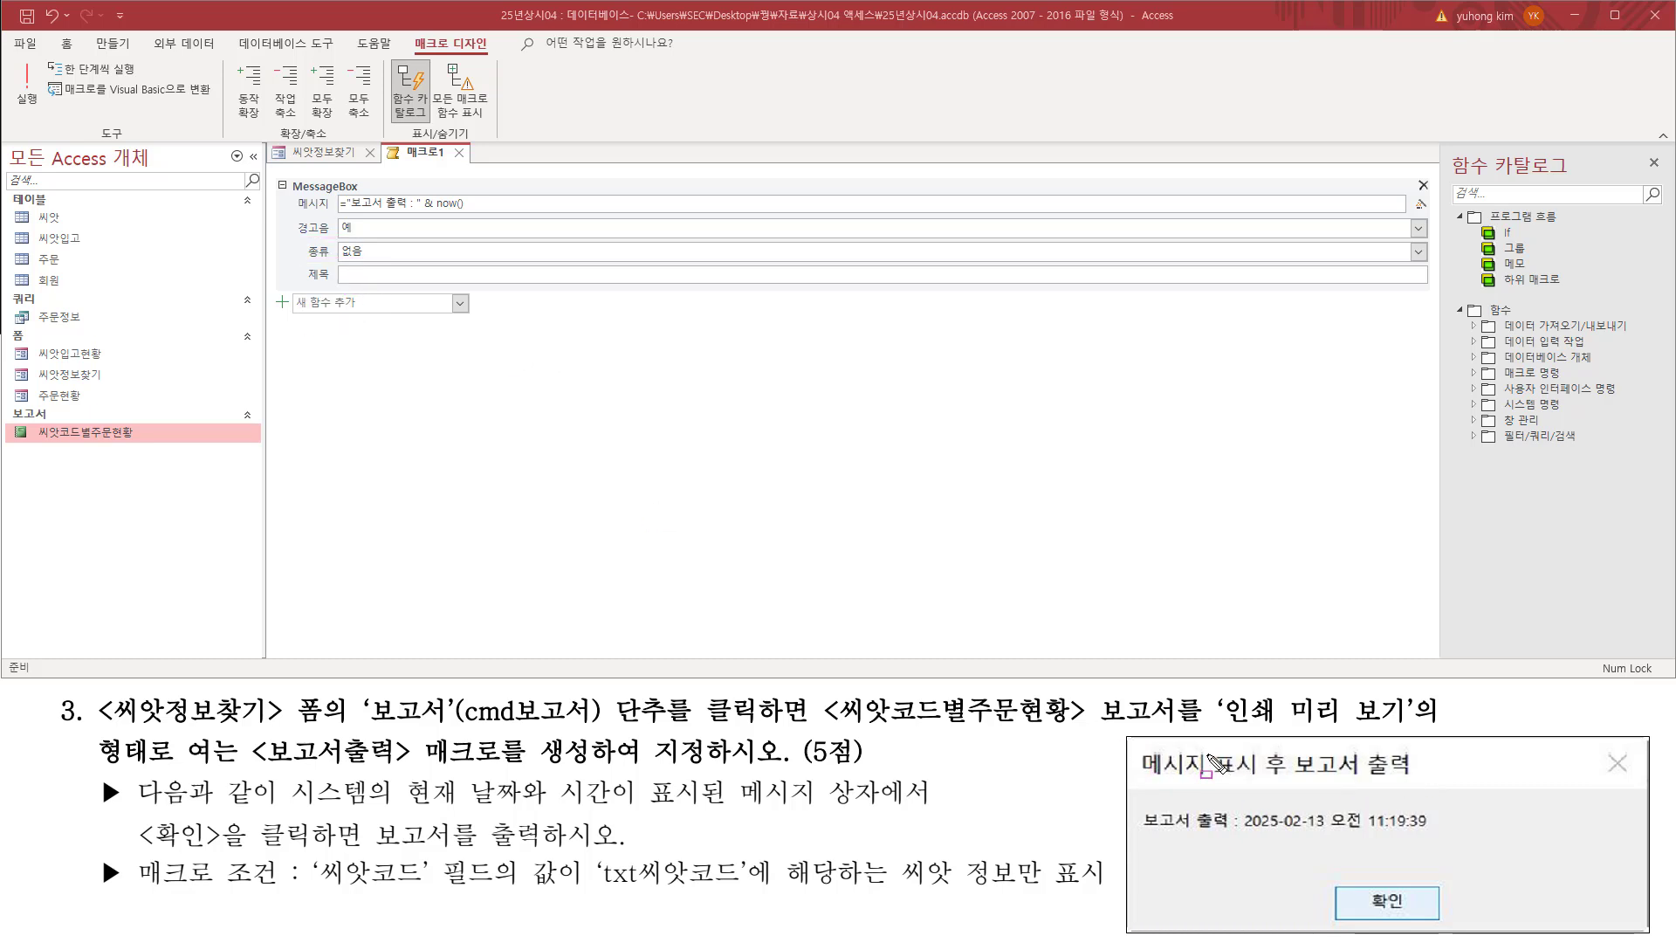
mouse_move(1208, 756)
left_mouse_down()
mouse_move(1214, 778)
mouse_move(1367, 778)
left_mouse_up()
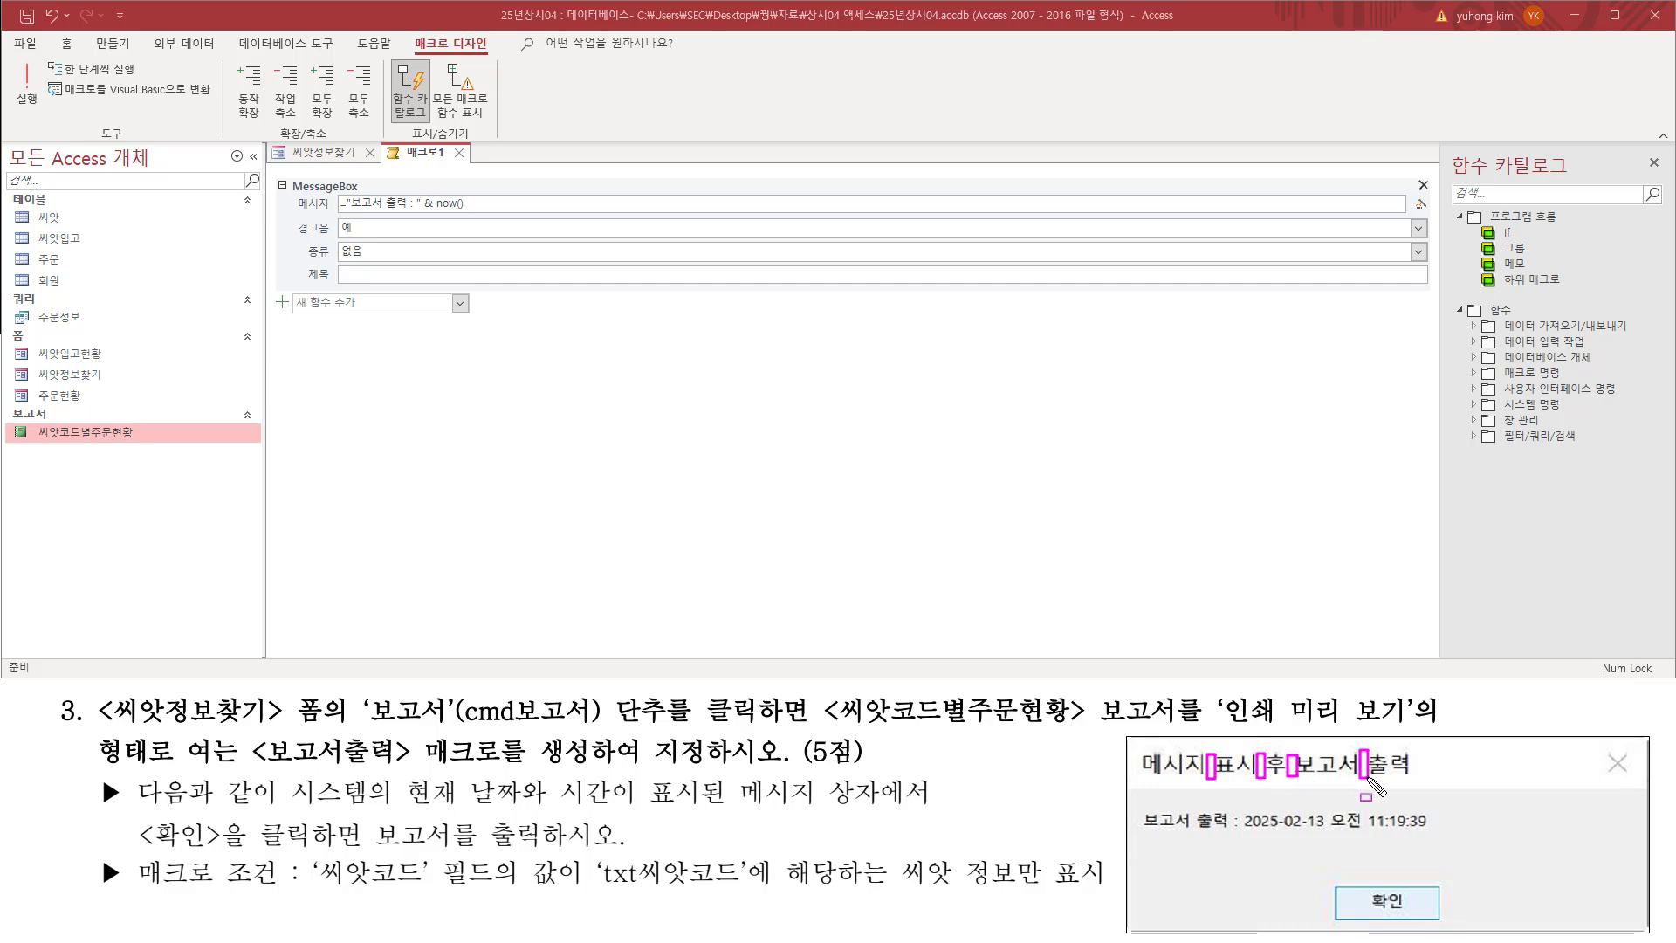
key("Escape")
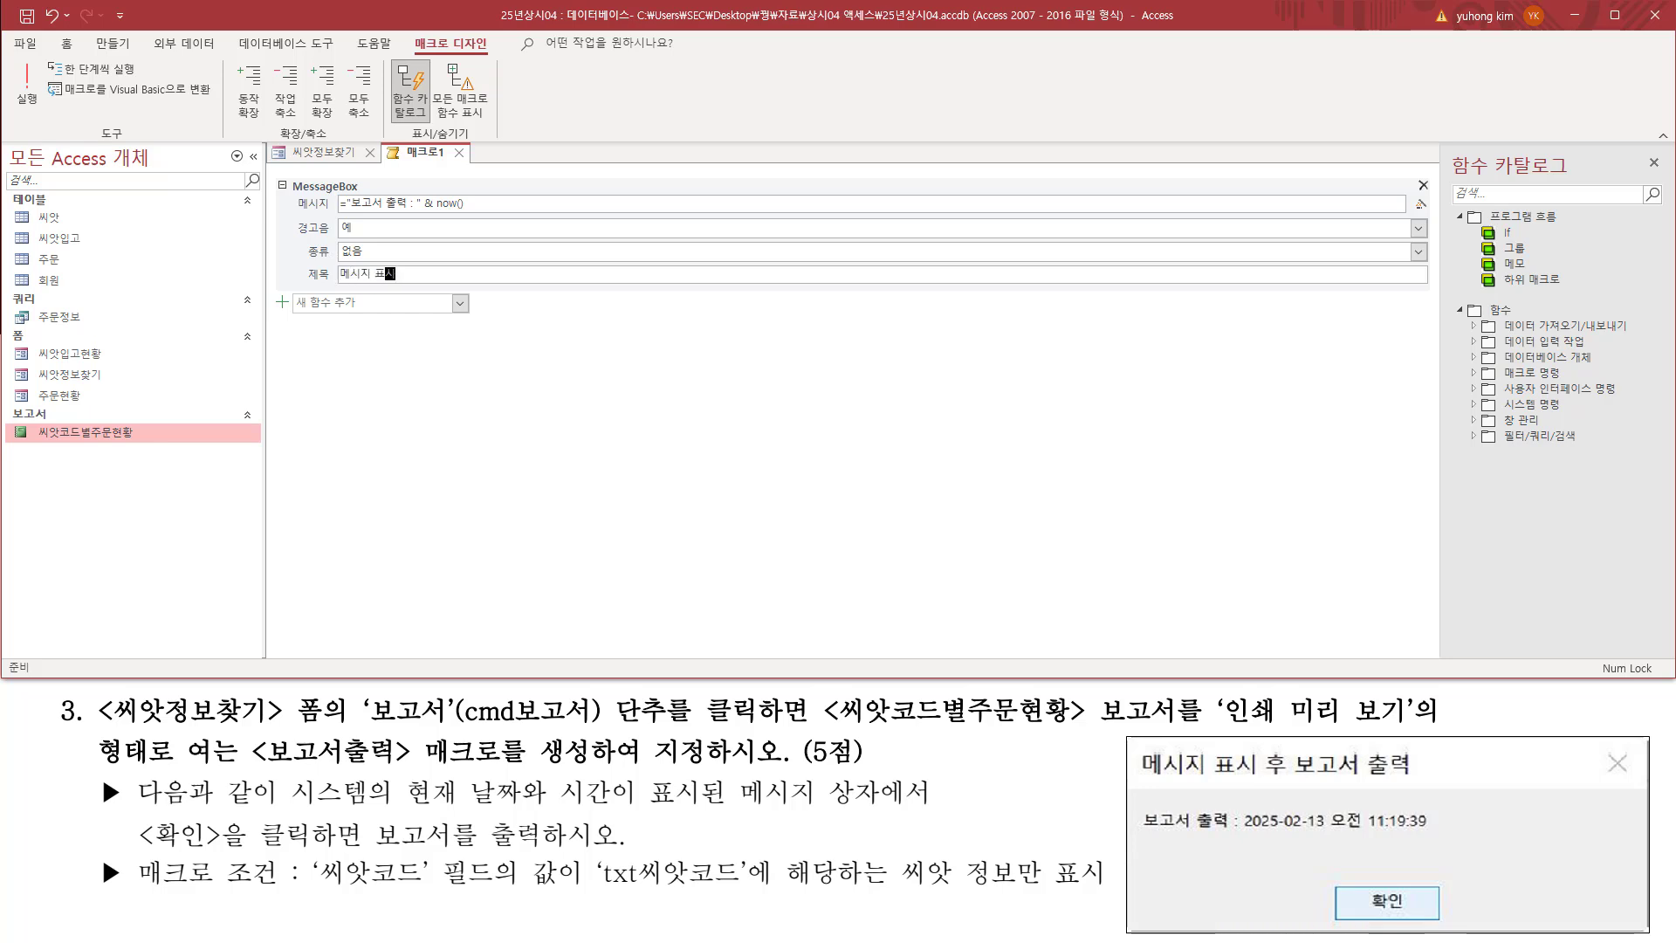
type("ㅎ")
key("ctrl+2")
mouse_move(326, 286)
left_mouse_down()
mouse_move(488, 286)
mouse_move(488, 262)
left_mouse_up()
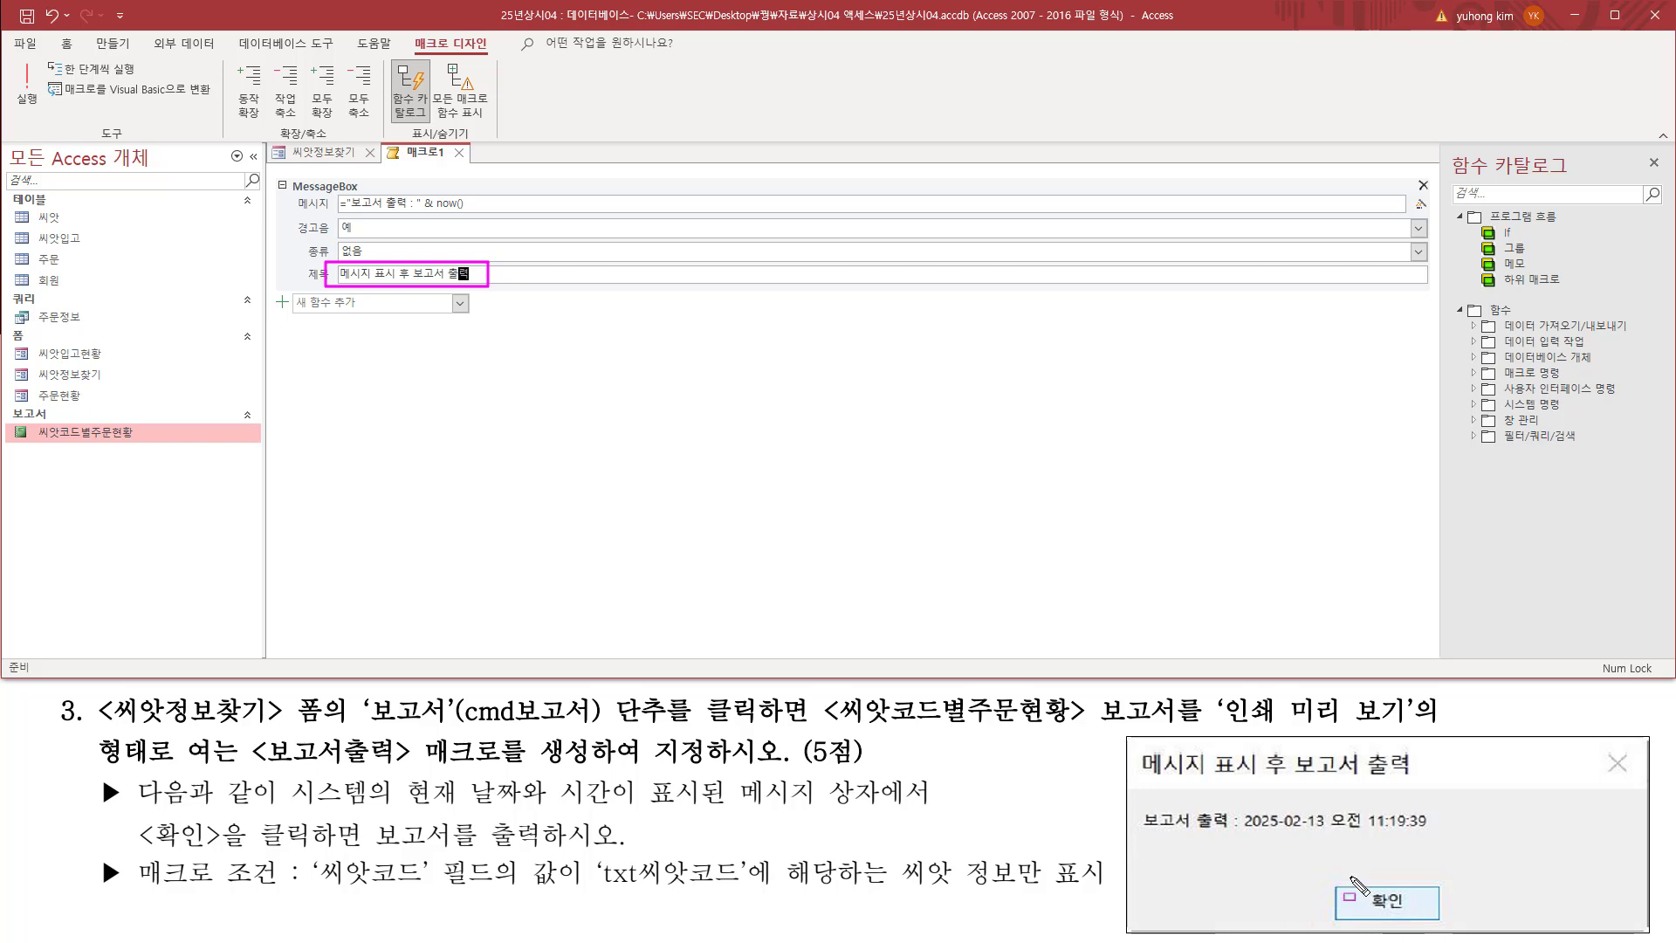
Step: Add an OpenReport action below the MessageBox action, as the requirement to output the report after 확인 asks
left_click_drag(1354, 886, 1412, 917)
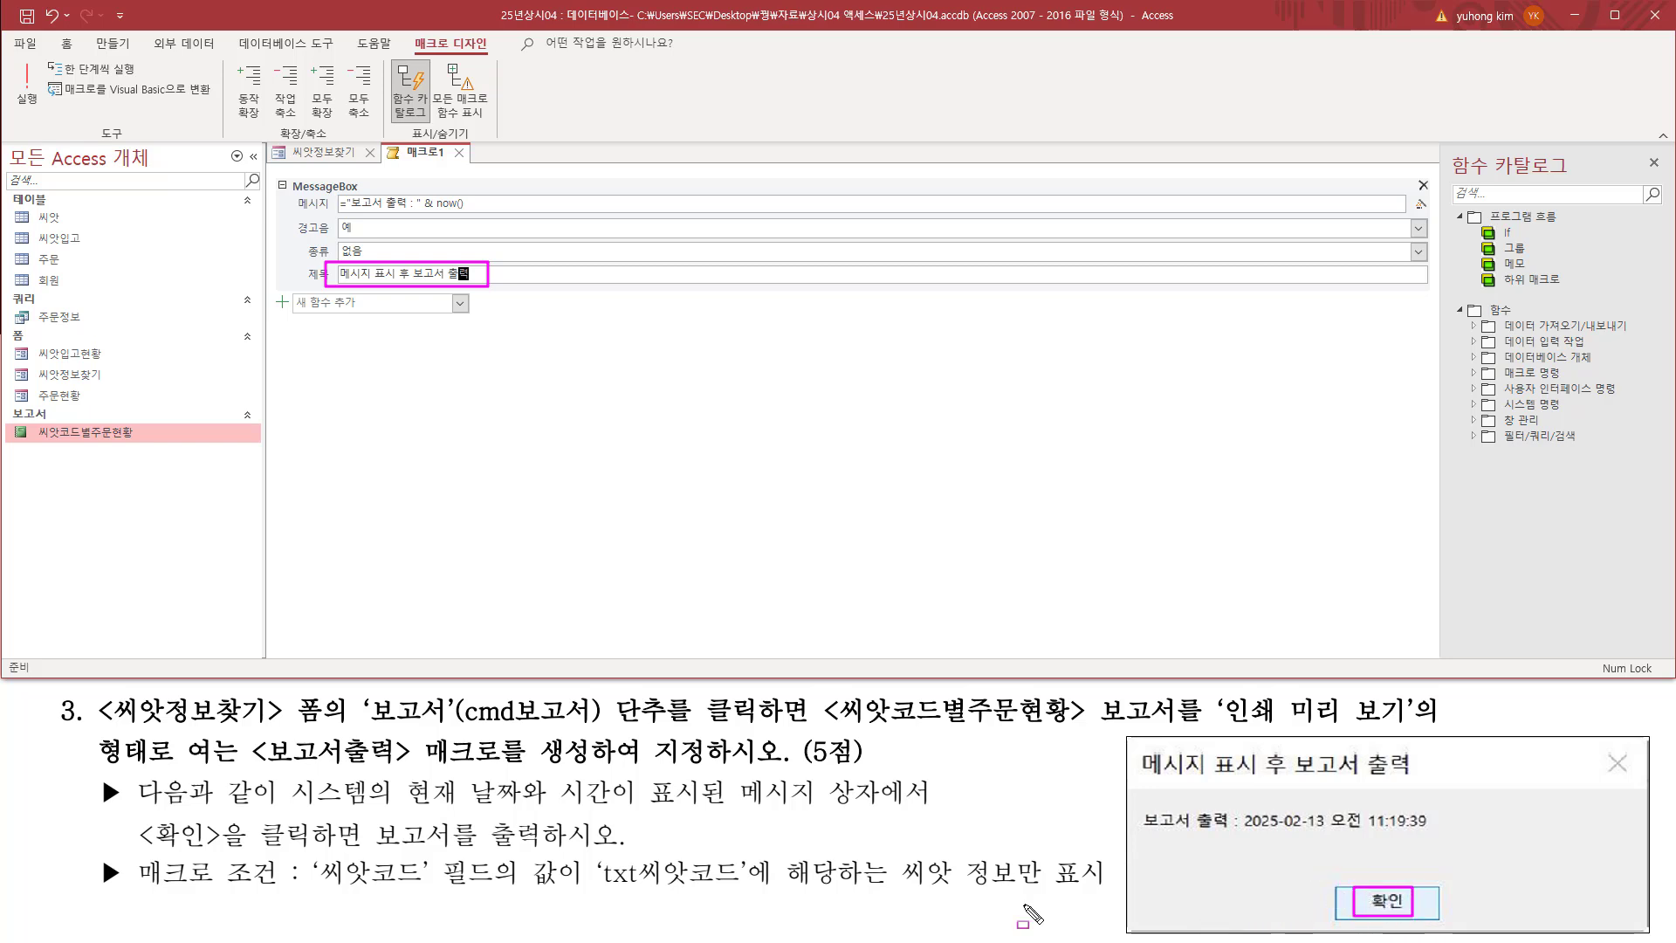
left_click_drag(135, 848, 611, 863)
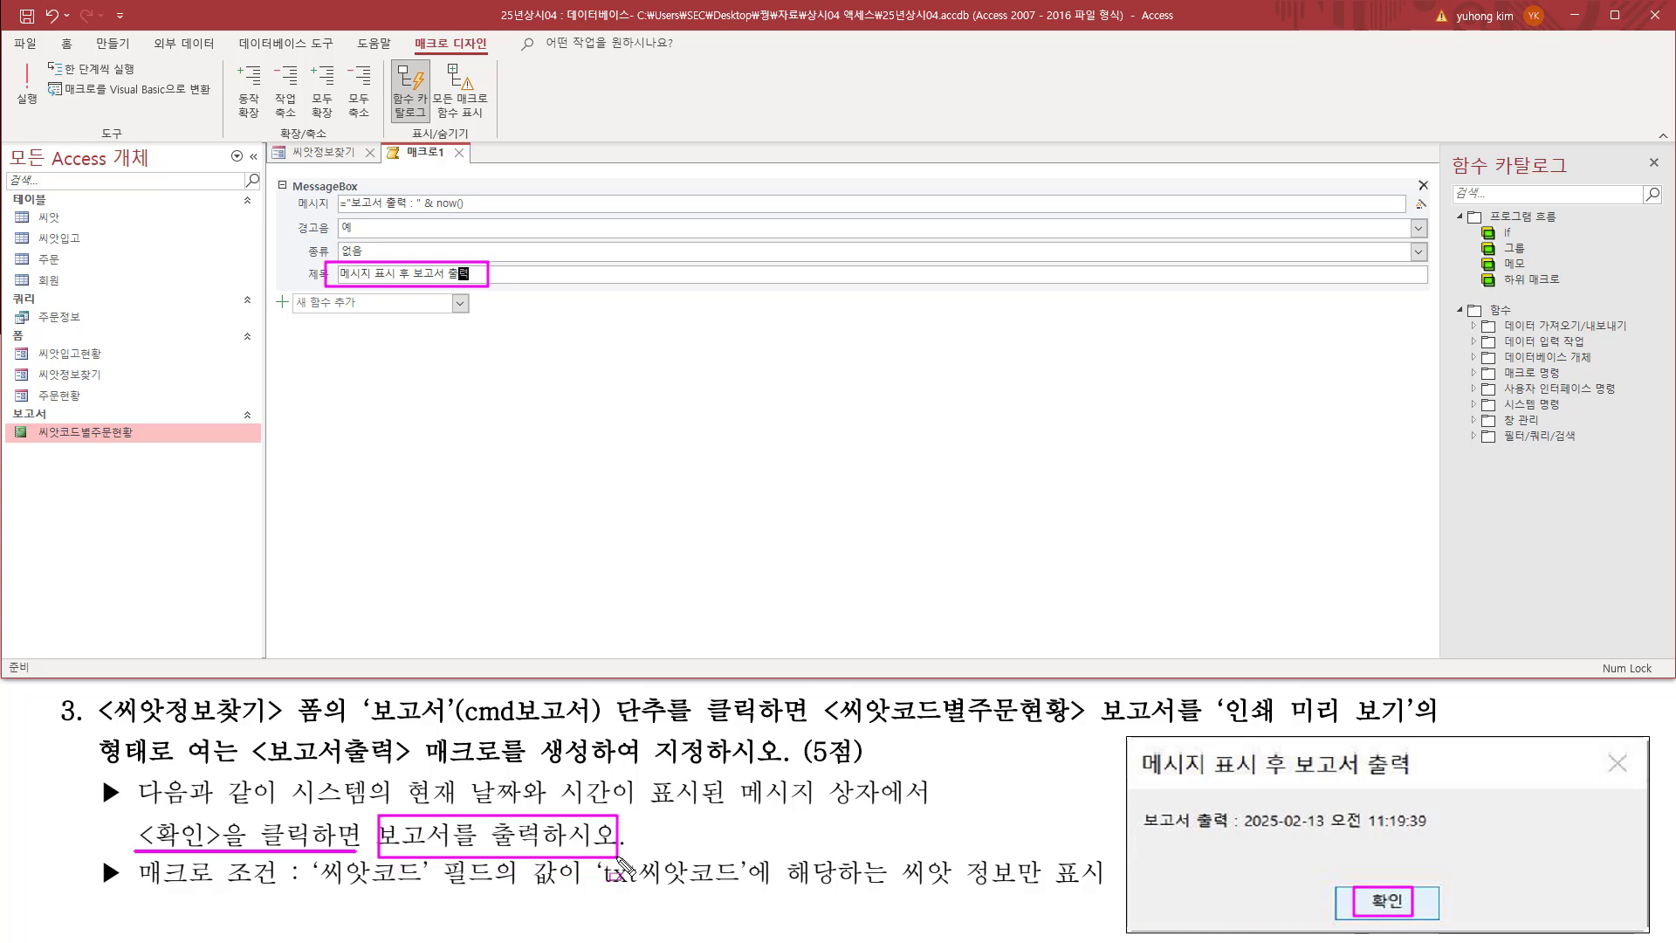
key("Escape")
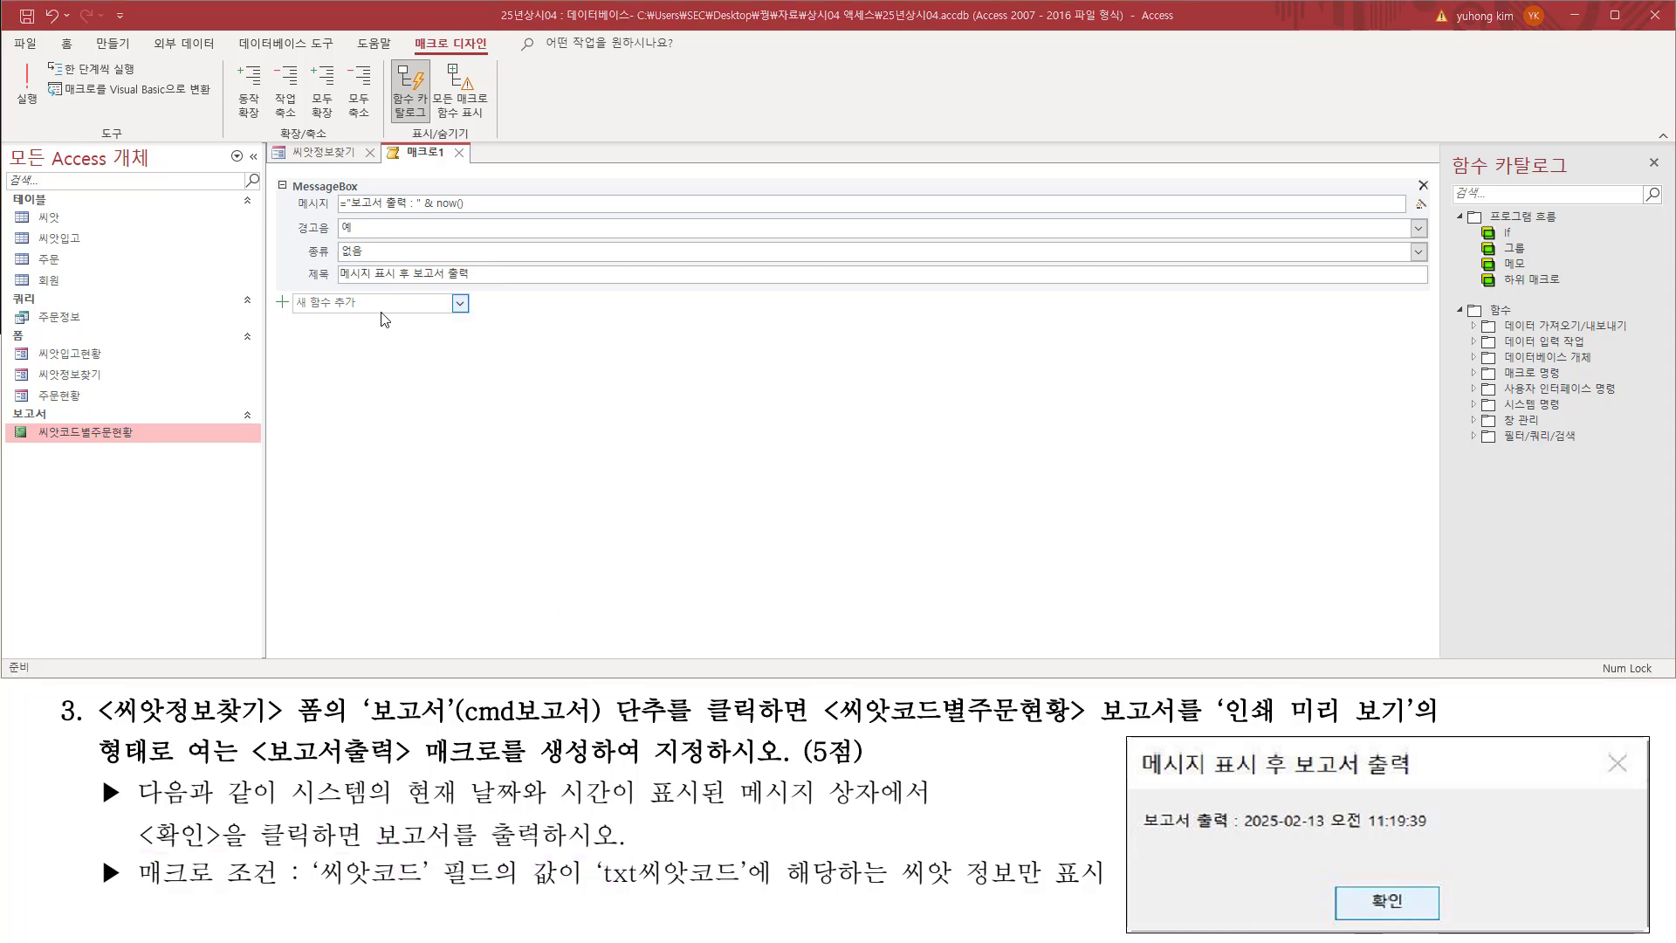
key("ctrl+2")
left_click_drag(290, 292, 473, 318)
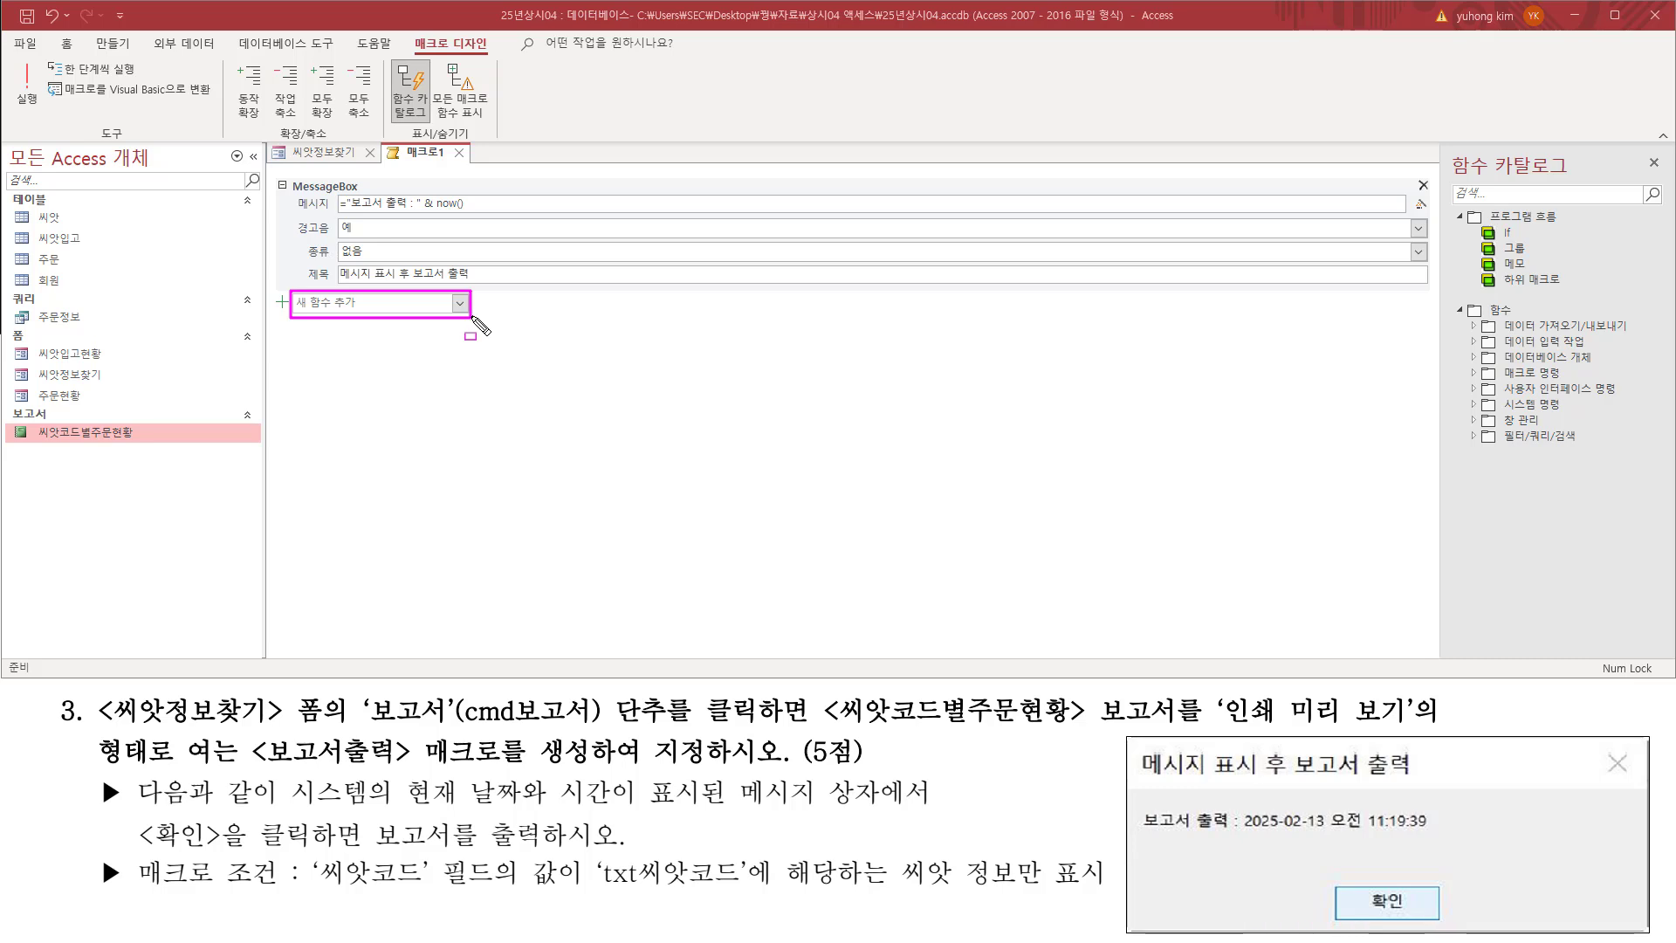
key("Escape")
left_click(460, 301)
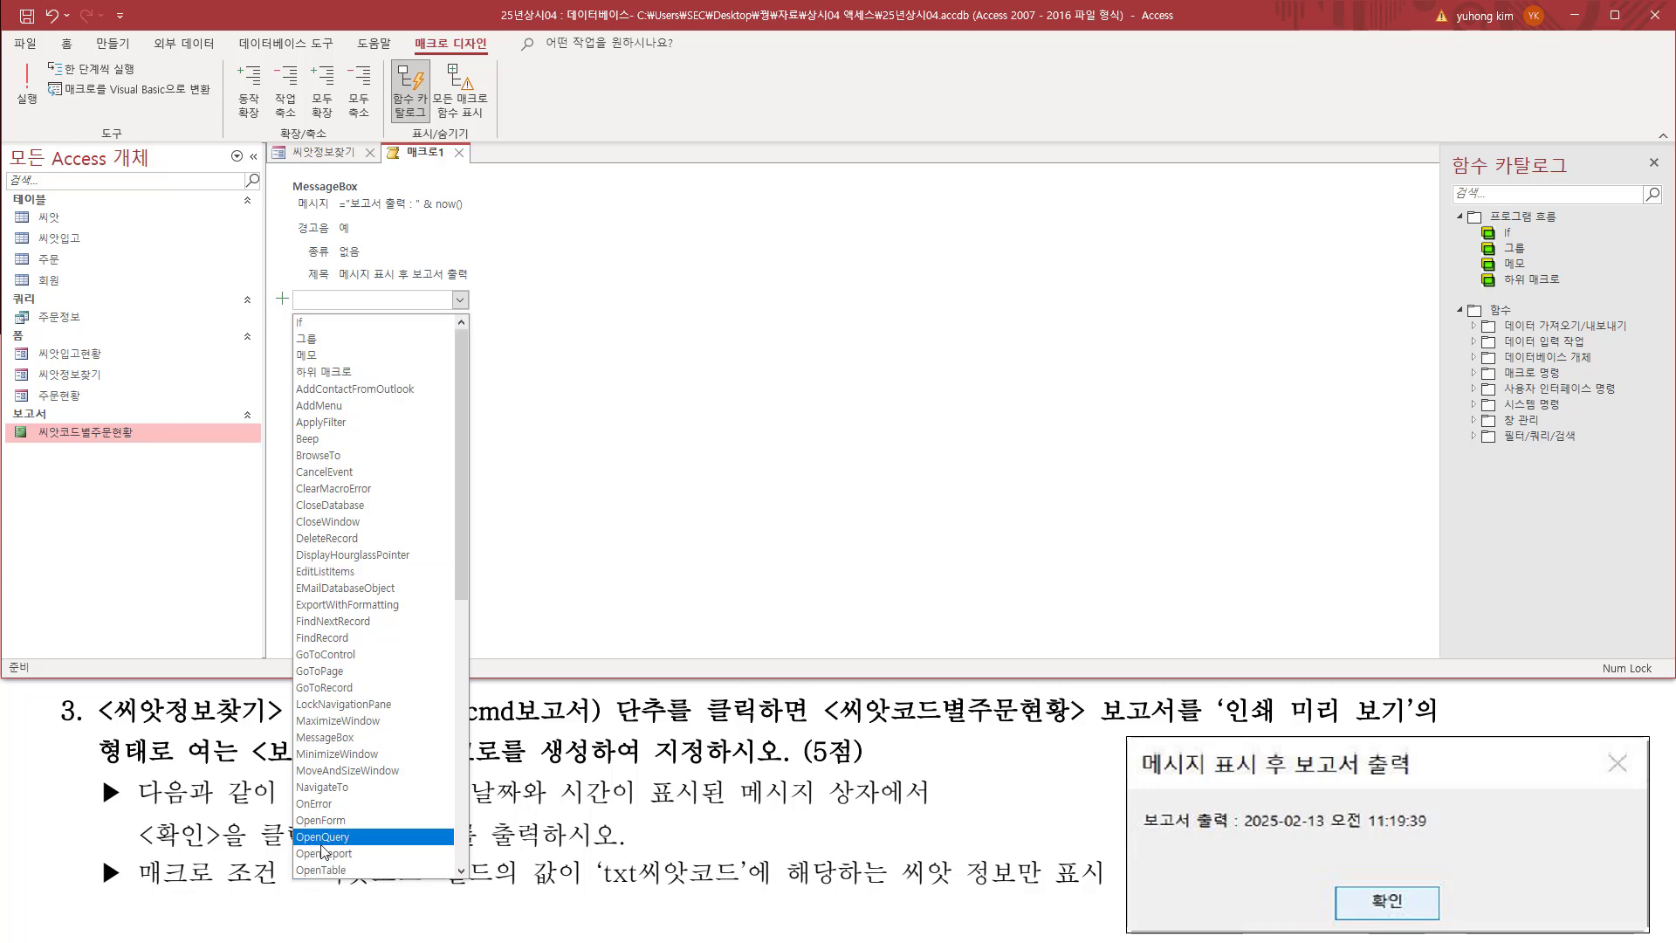
left_click(351, 854)
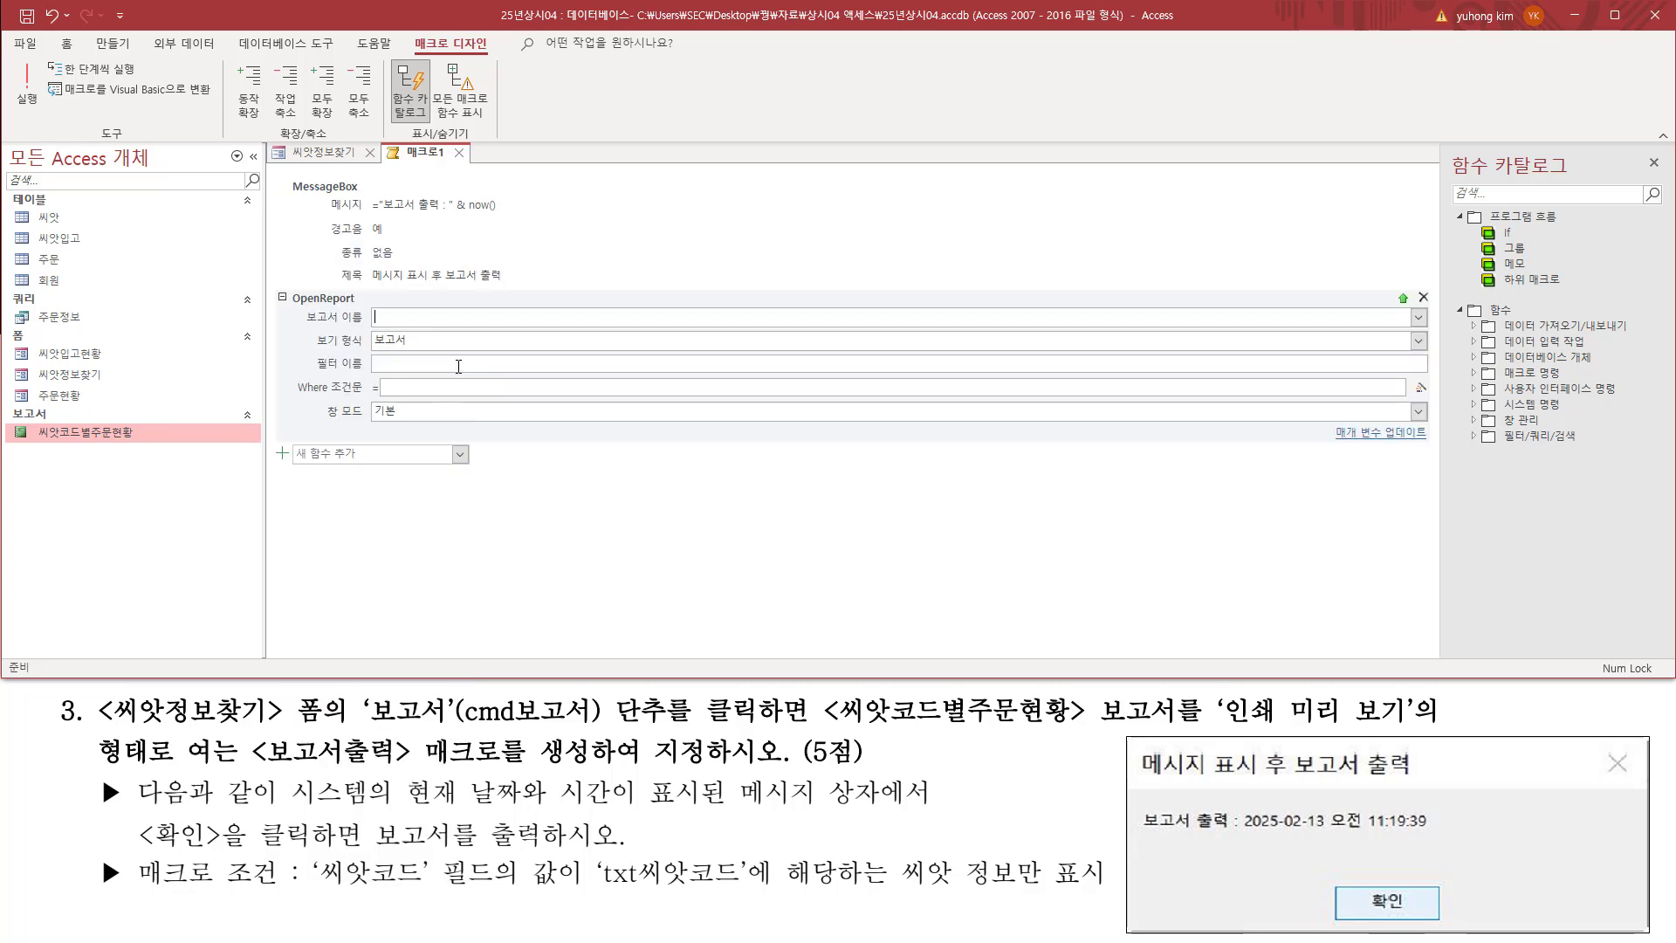
Step: Set the OpenReport action's 보고서 이름 argument to 씨앗코드별주문현황
left_click_drag(304, 324, 365, 322)
left_click_drag(1407, 307, 1428, 328)
key("Escape")
left_click(1419, 317)
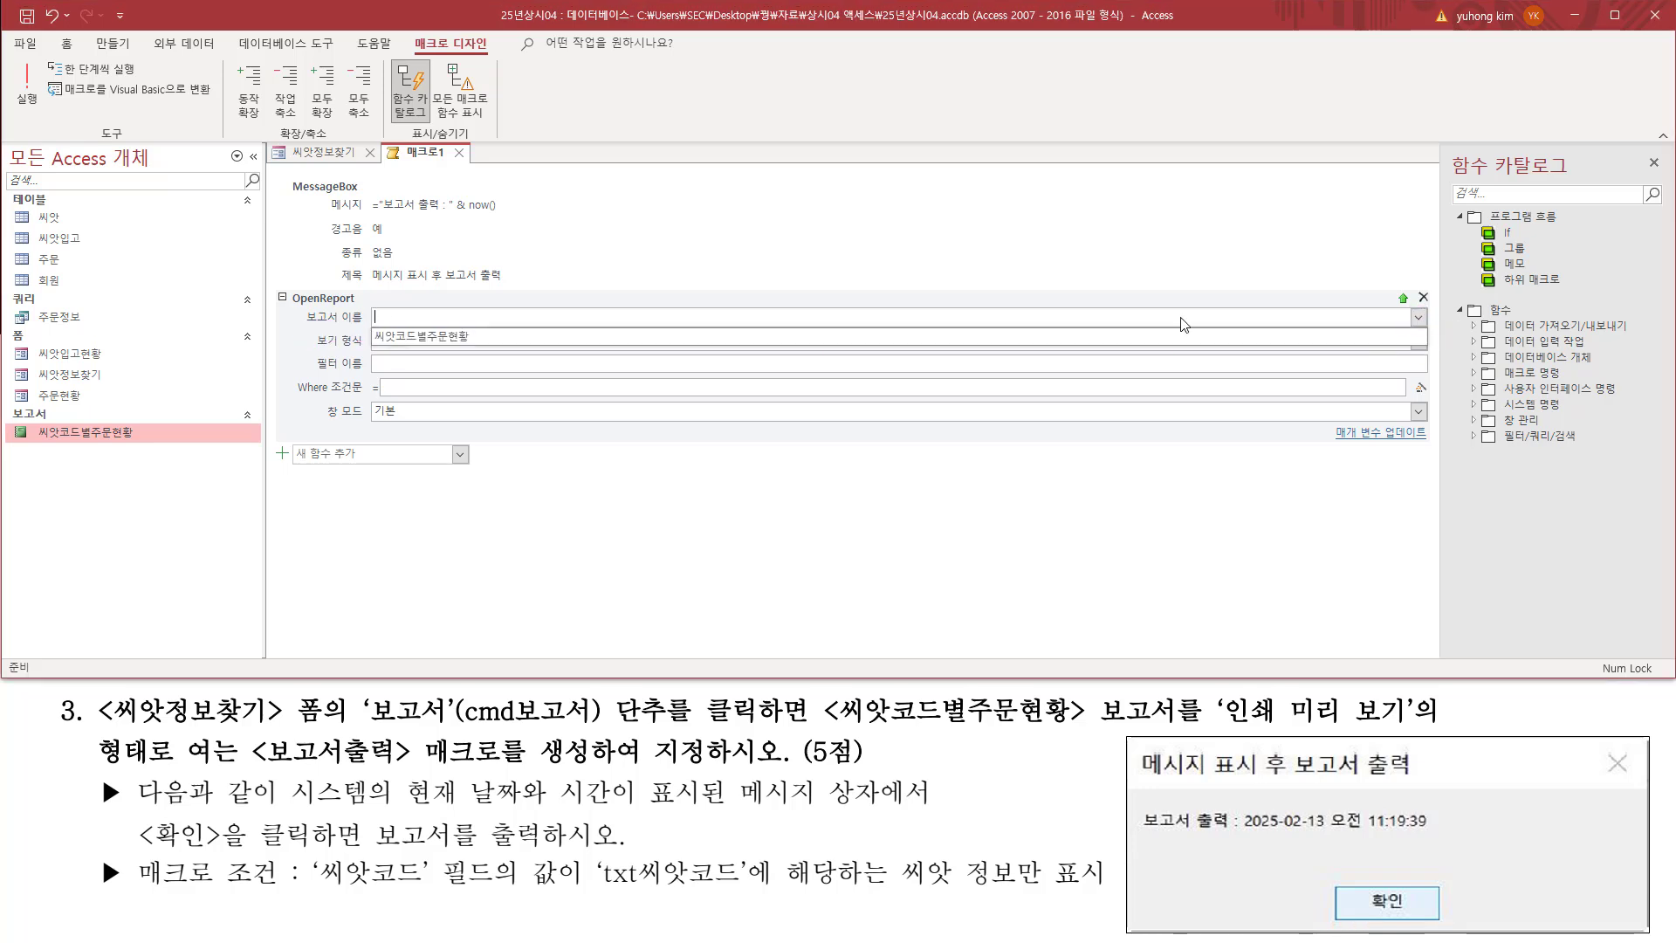
left_click(481, 335)
key("ctrl+2")
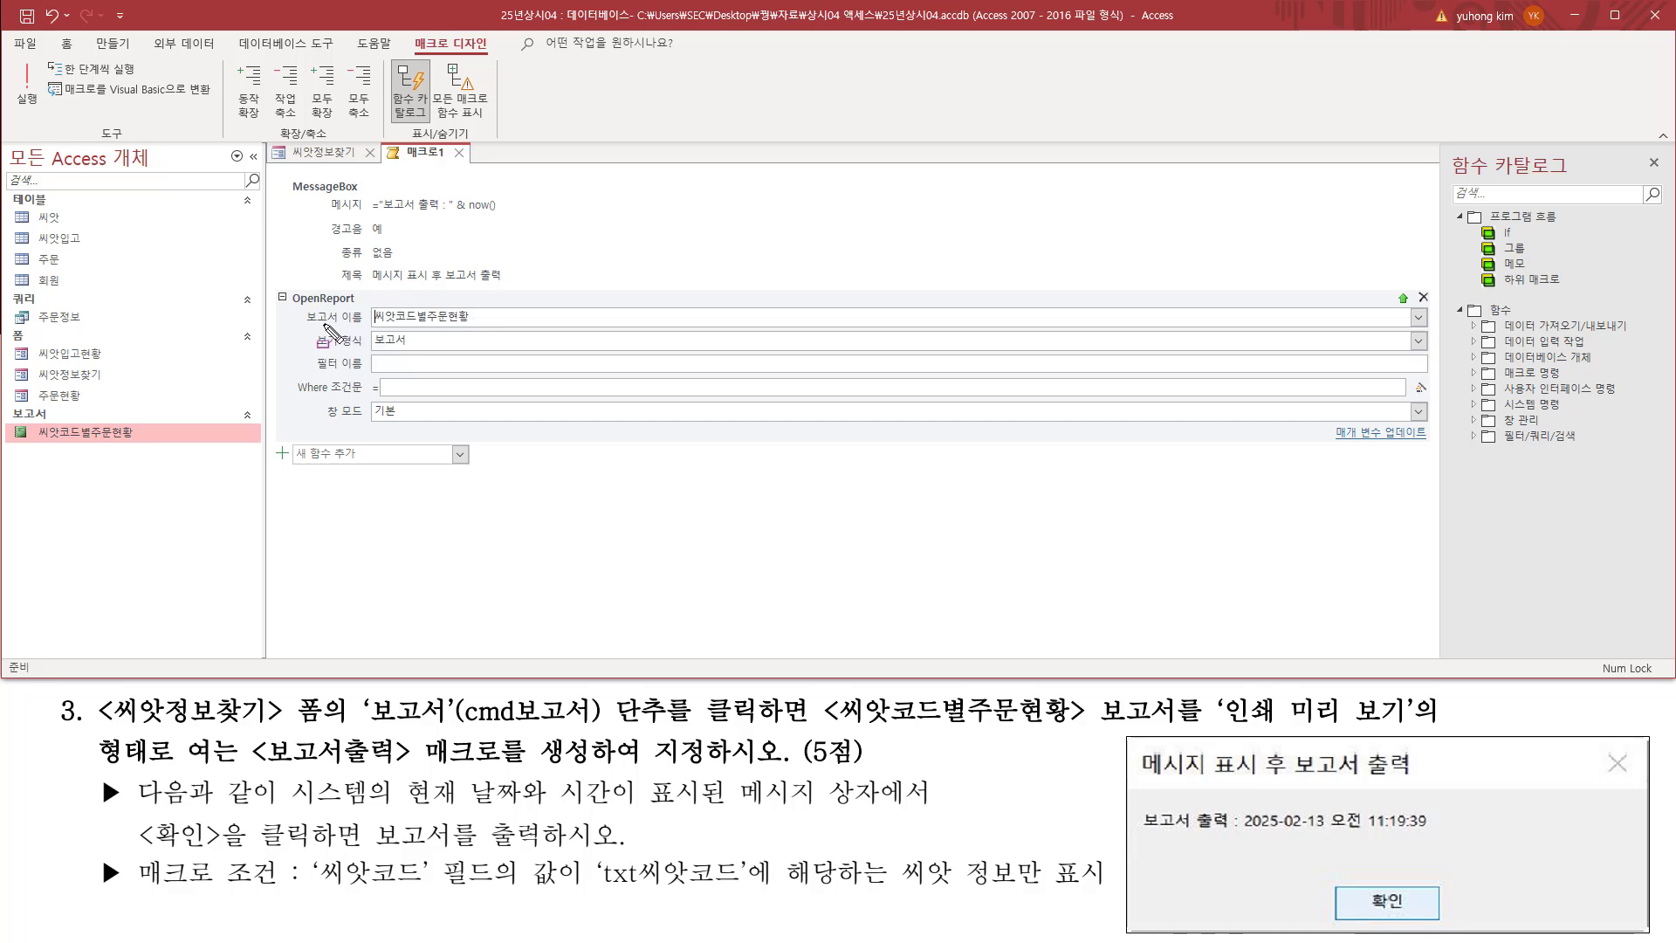
left_click_drag(295, 307, 496, 324)
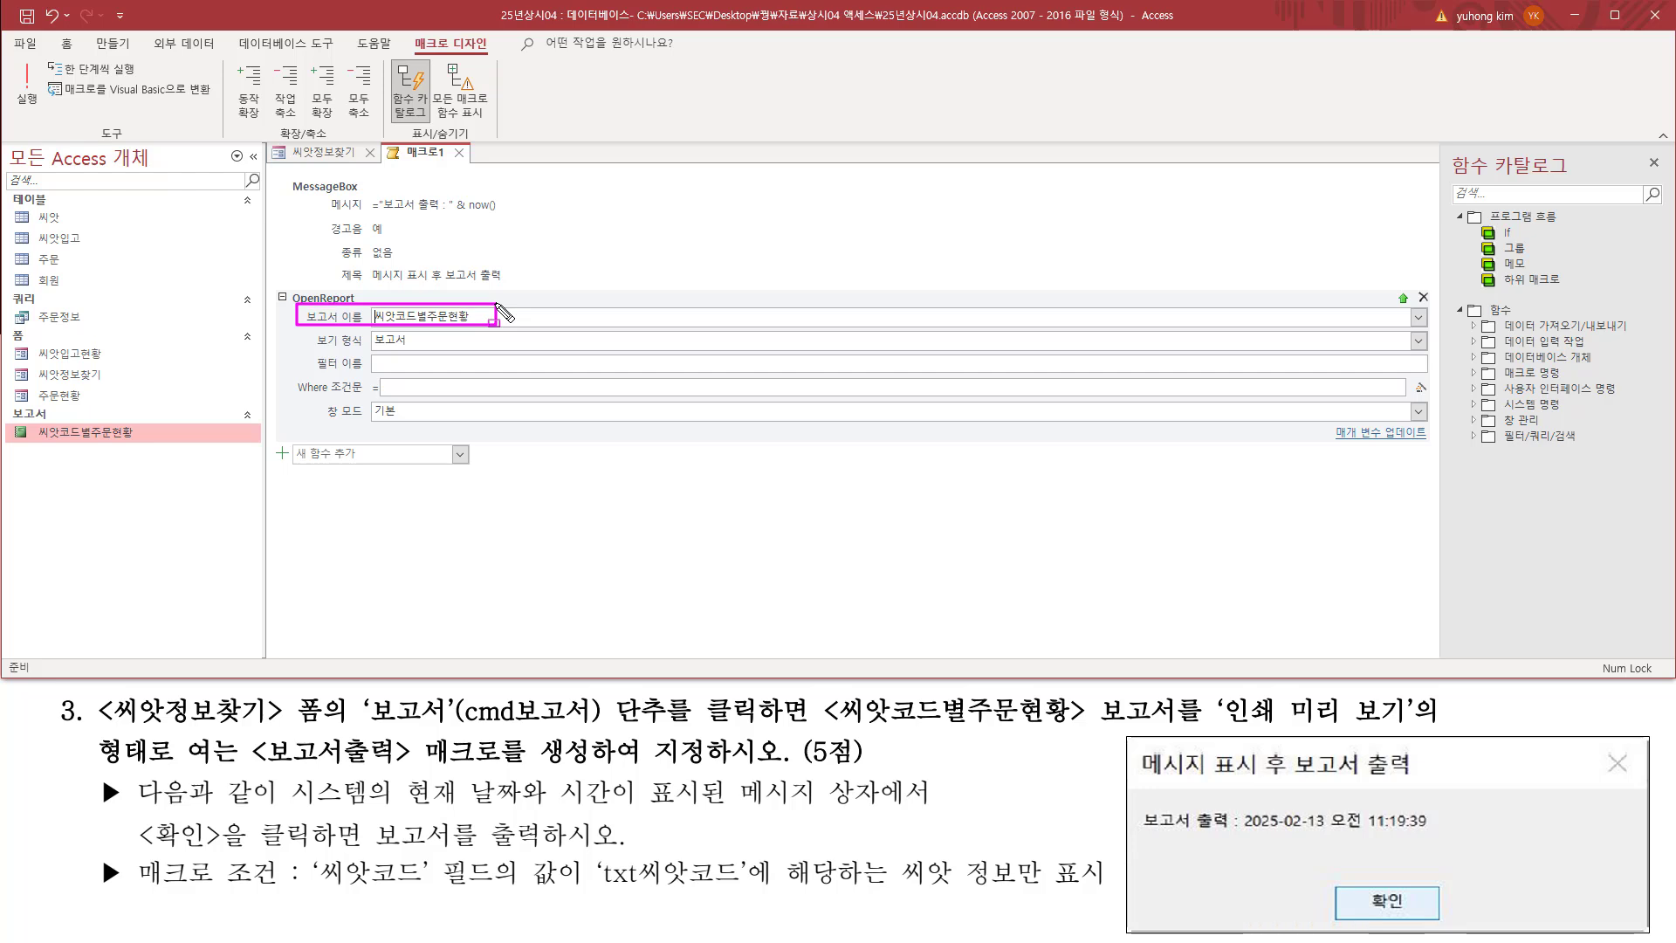
Step: Set the OpenReport action's 보기 형식 argument to 인쇄 미리 보기, as the requirement specifies
left_click(1212, 693)
left_click_drag(1234, 716, 1416, 727)
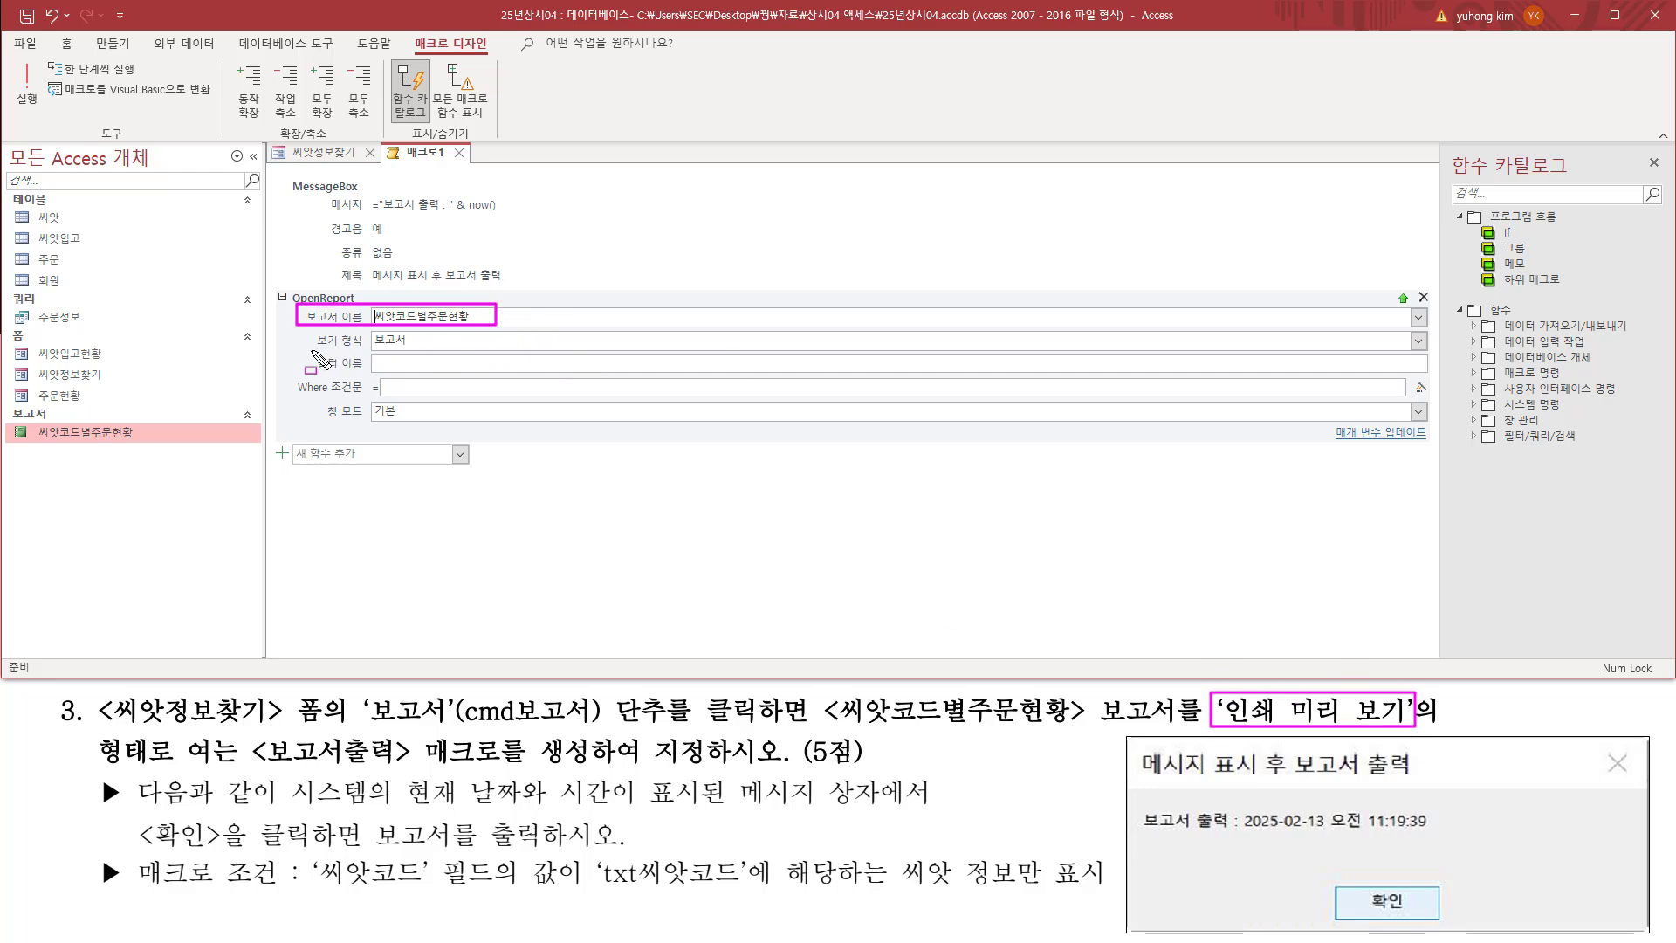
mouse_move(307, 349)
left_mouse_down()
mouse_move(432, 380)
mouse_move(441, 349)
left_mouse_up()
key("Escape")
left_click(461, 340)
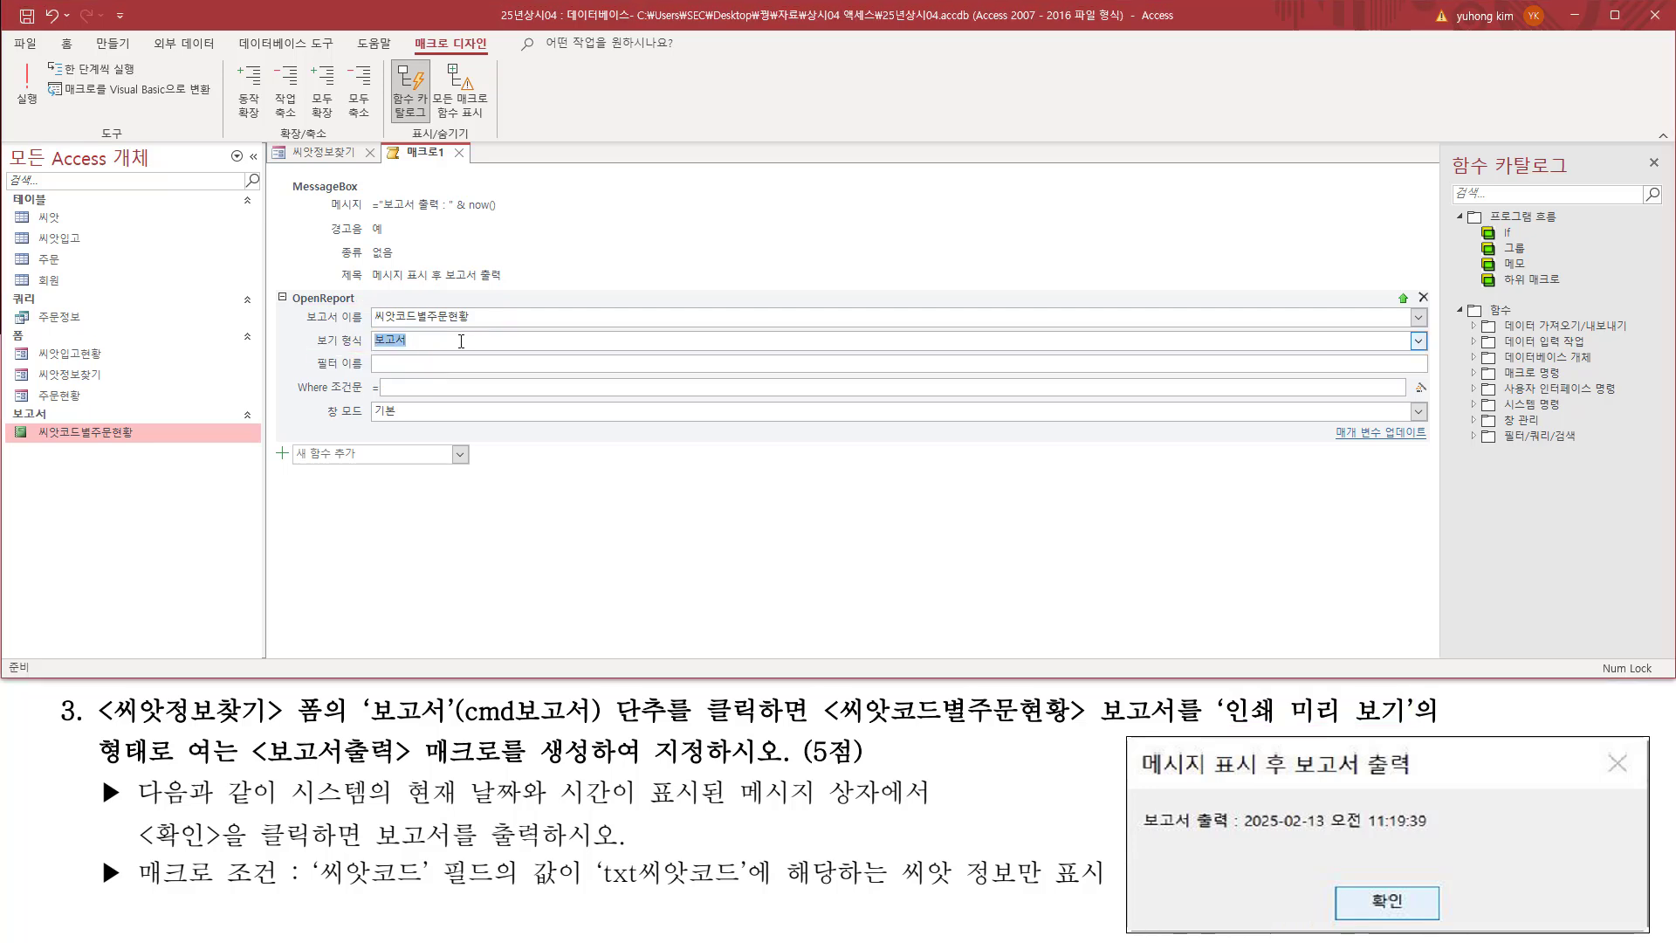
left_click(1418, 340)
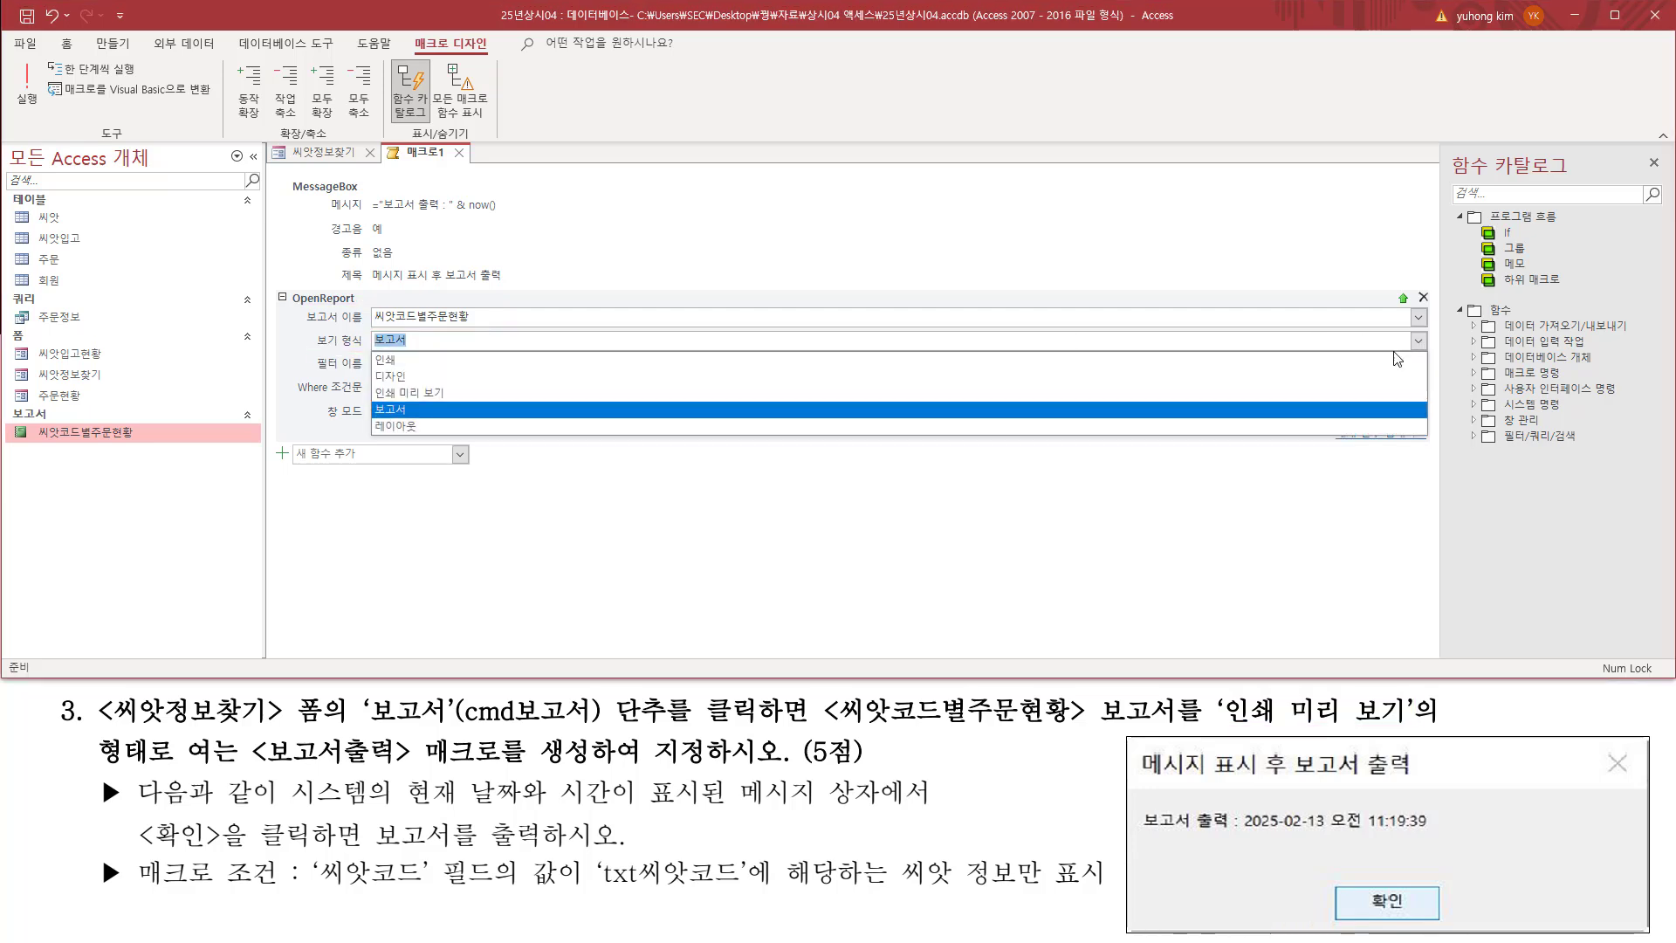
left_click(721, 393)
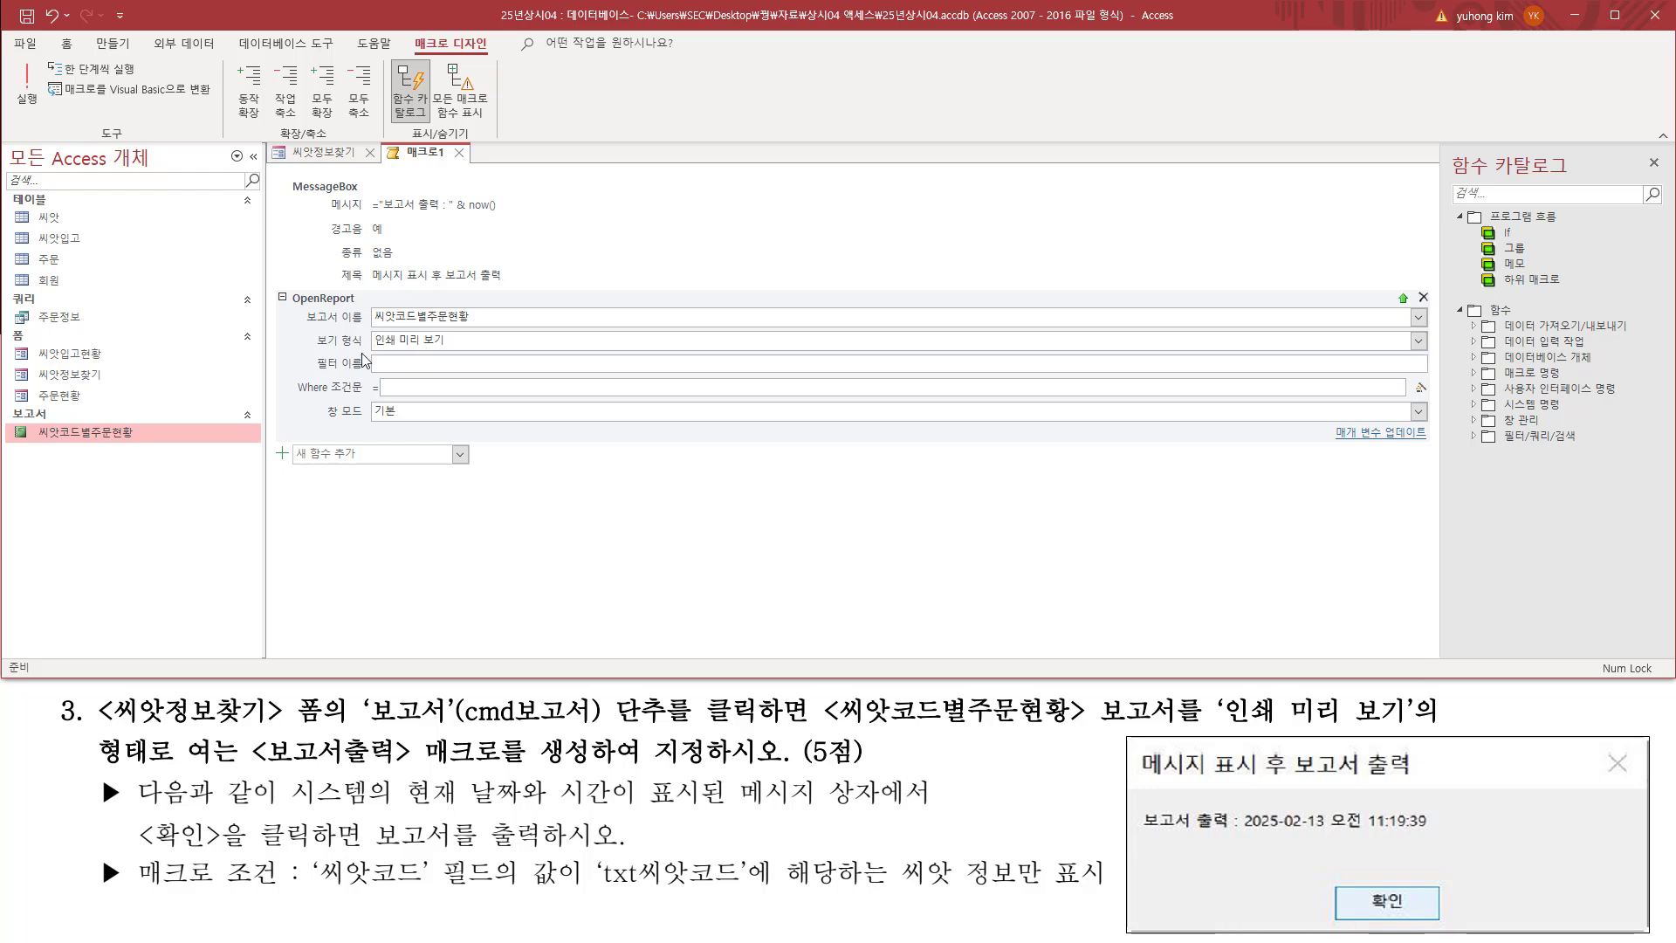
left_click_drag(314, 348, 463, 350)
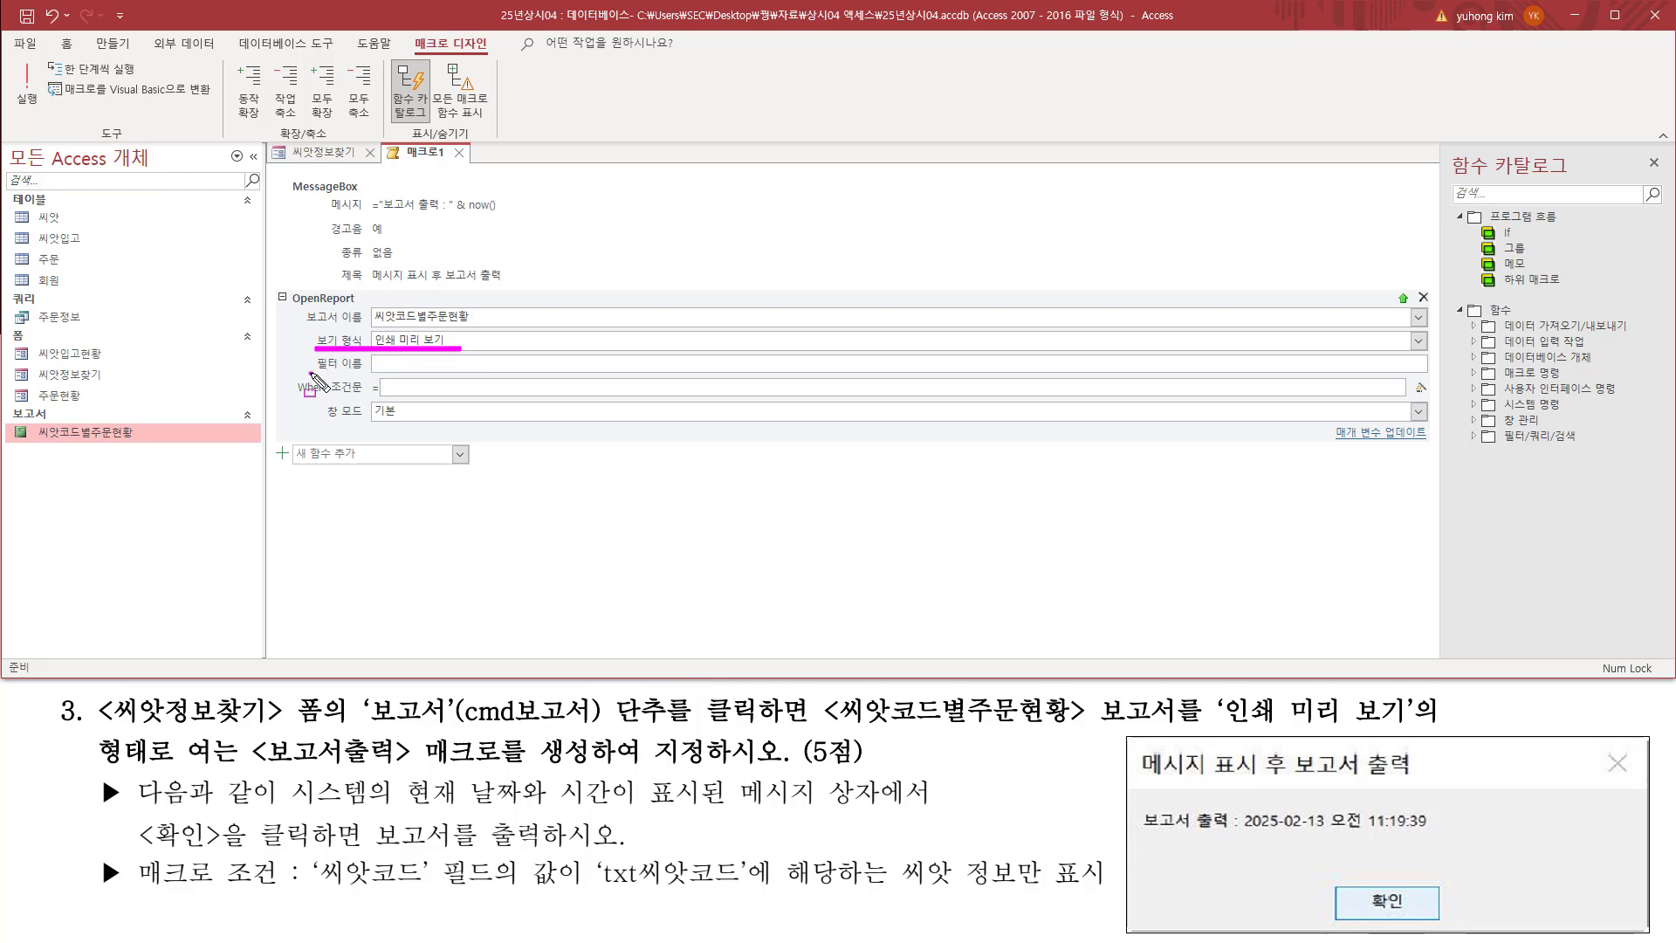
Step: Review the OpenReport action's 필터 이름 and 창 모드 arguments
left_click_drag(311, 372, 478, 385)
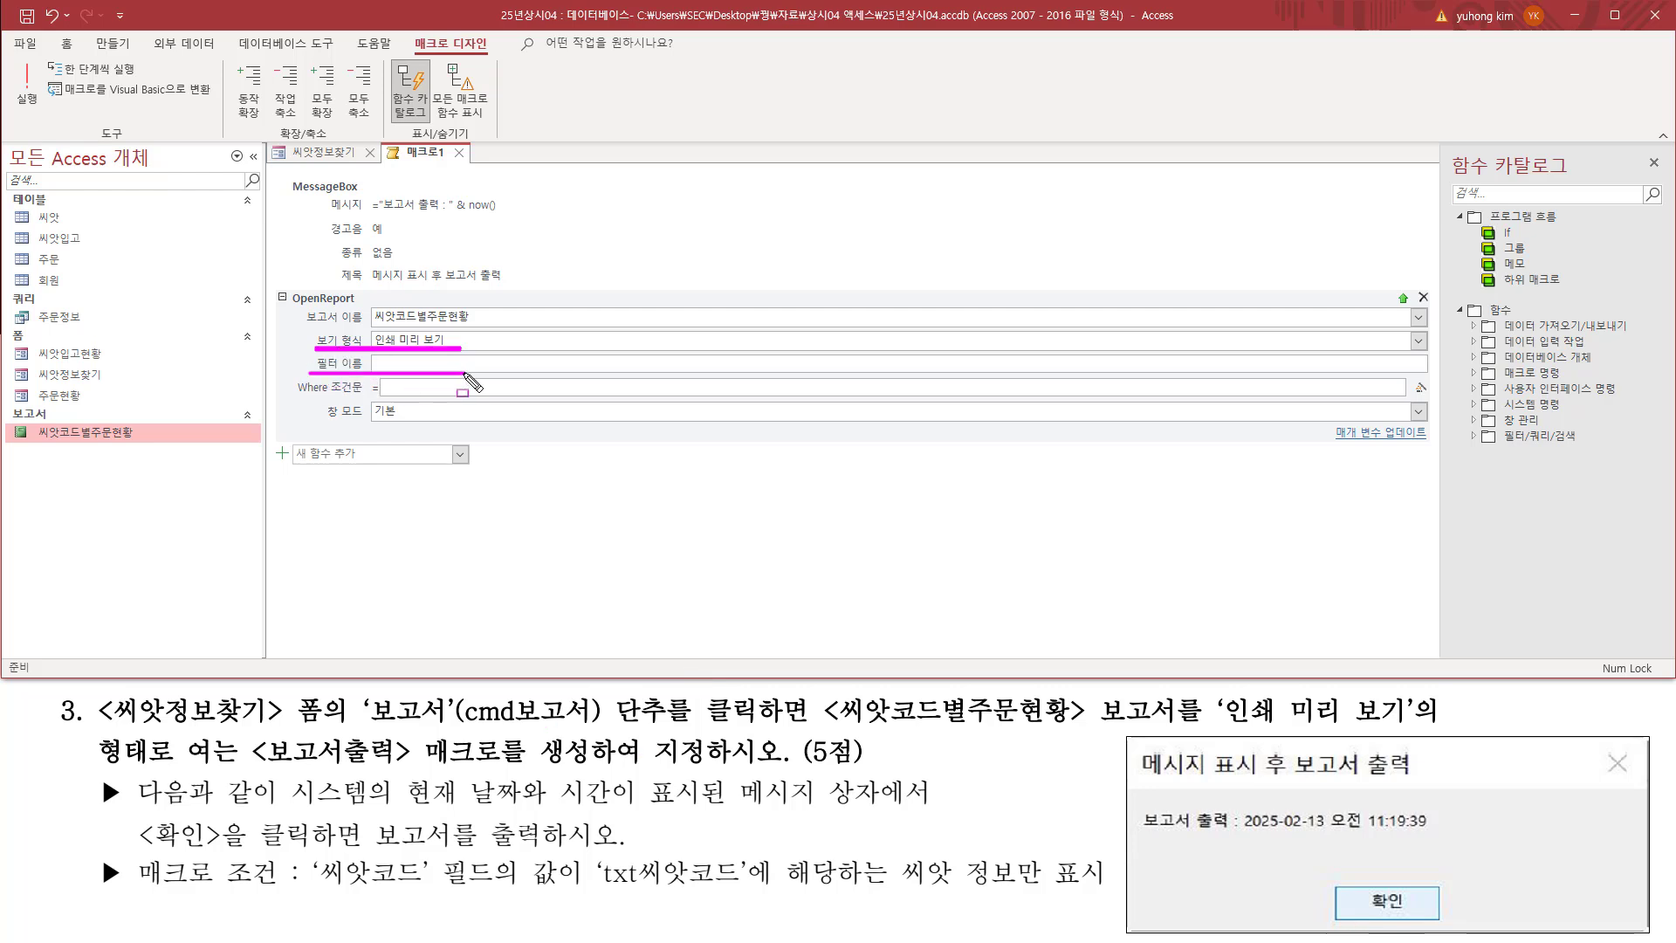
key("Escape")
left_click_drag(313, 361, 460, 362)
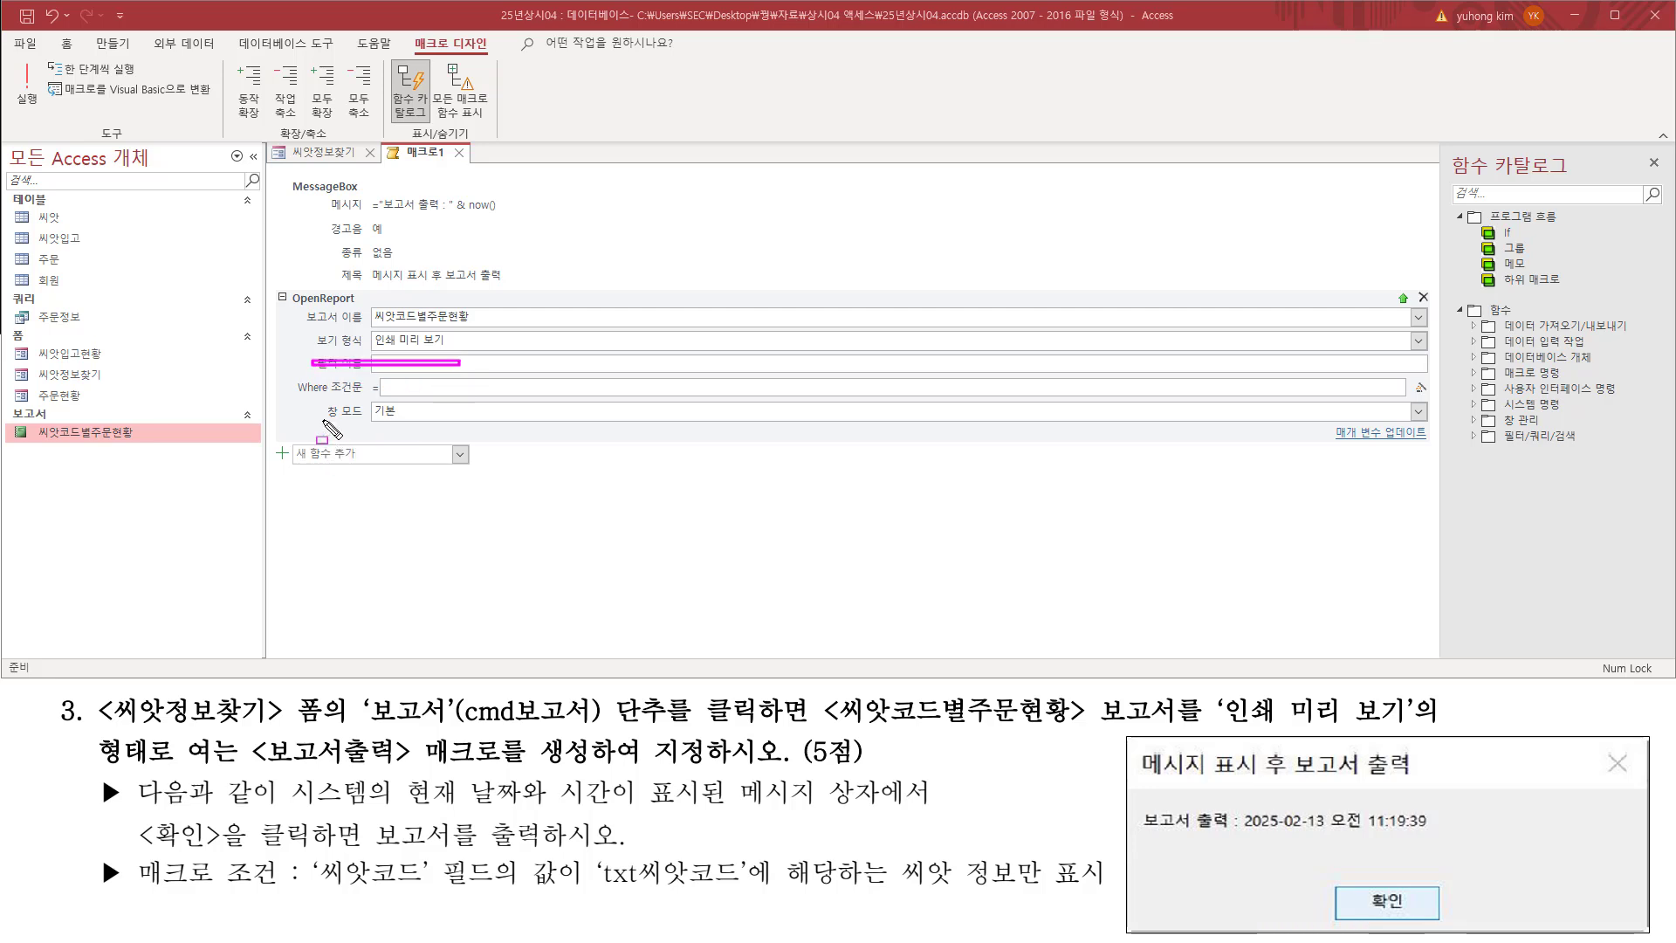
left_click_drag(320, 420, 461, 420)
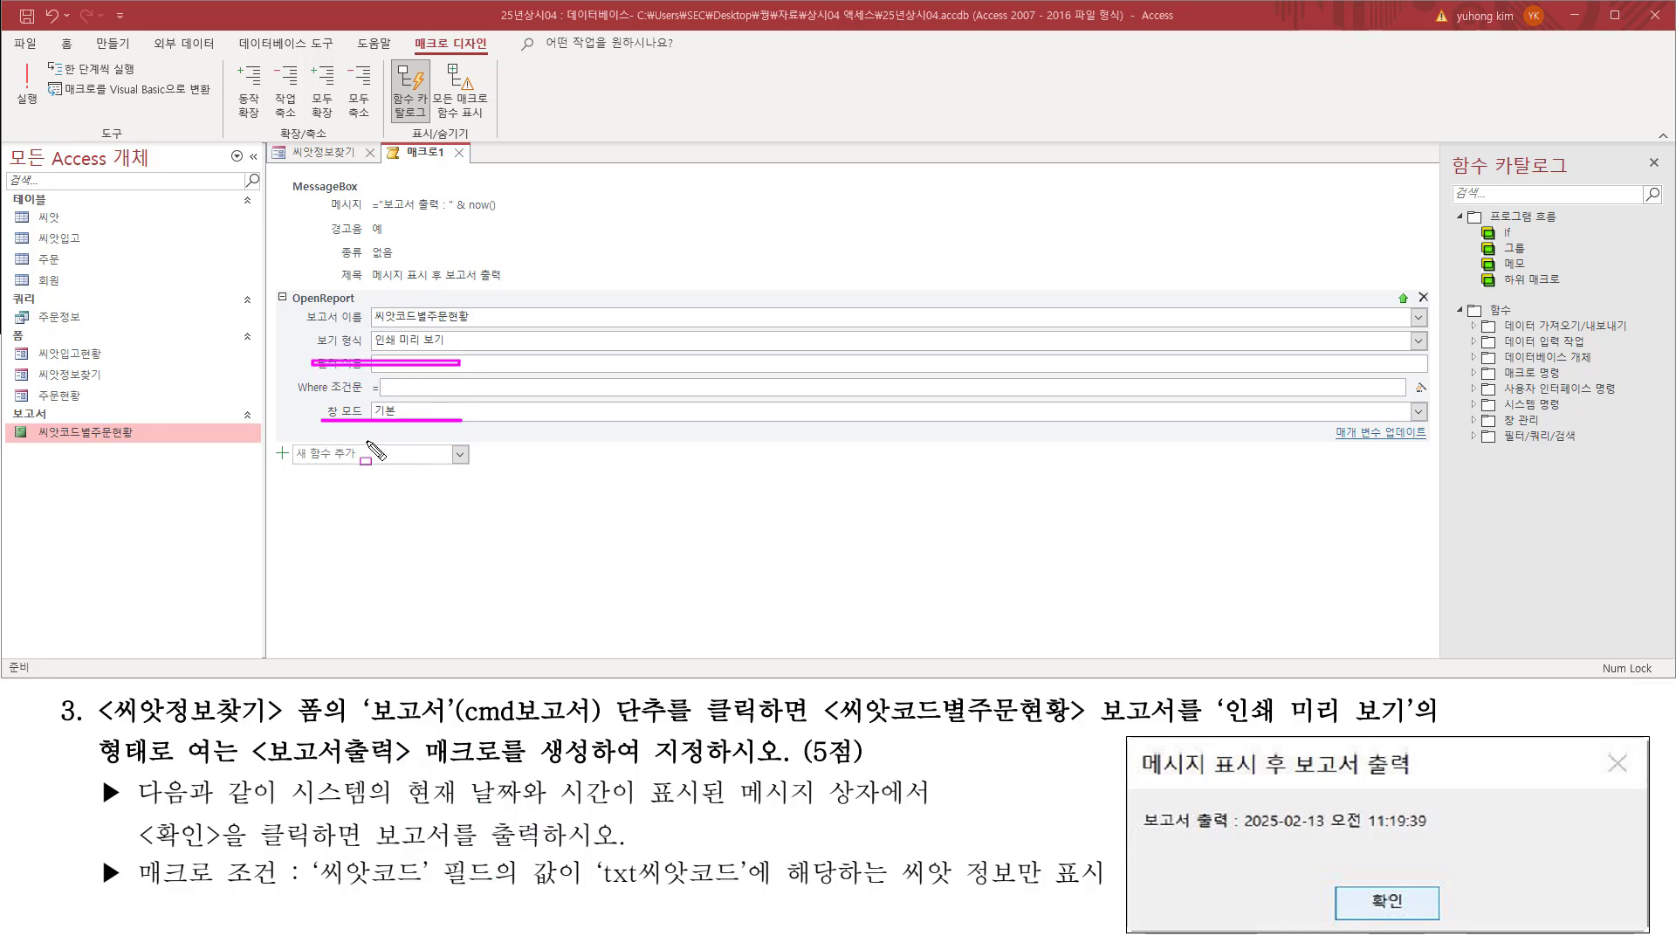
Step: Open the expression builder for the OpenReport action's Where 조건문 argument and move its dialog clear of the action's arguments
left_click_drag(312, 409, 447, 408)
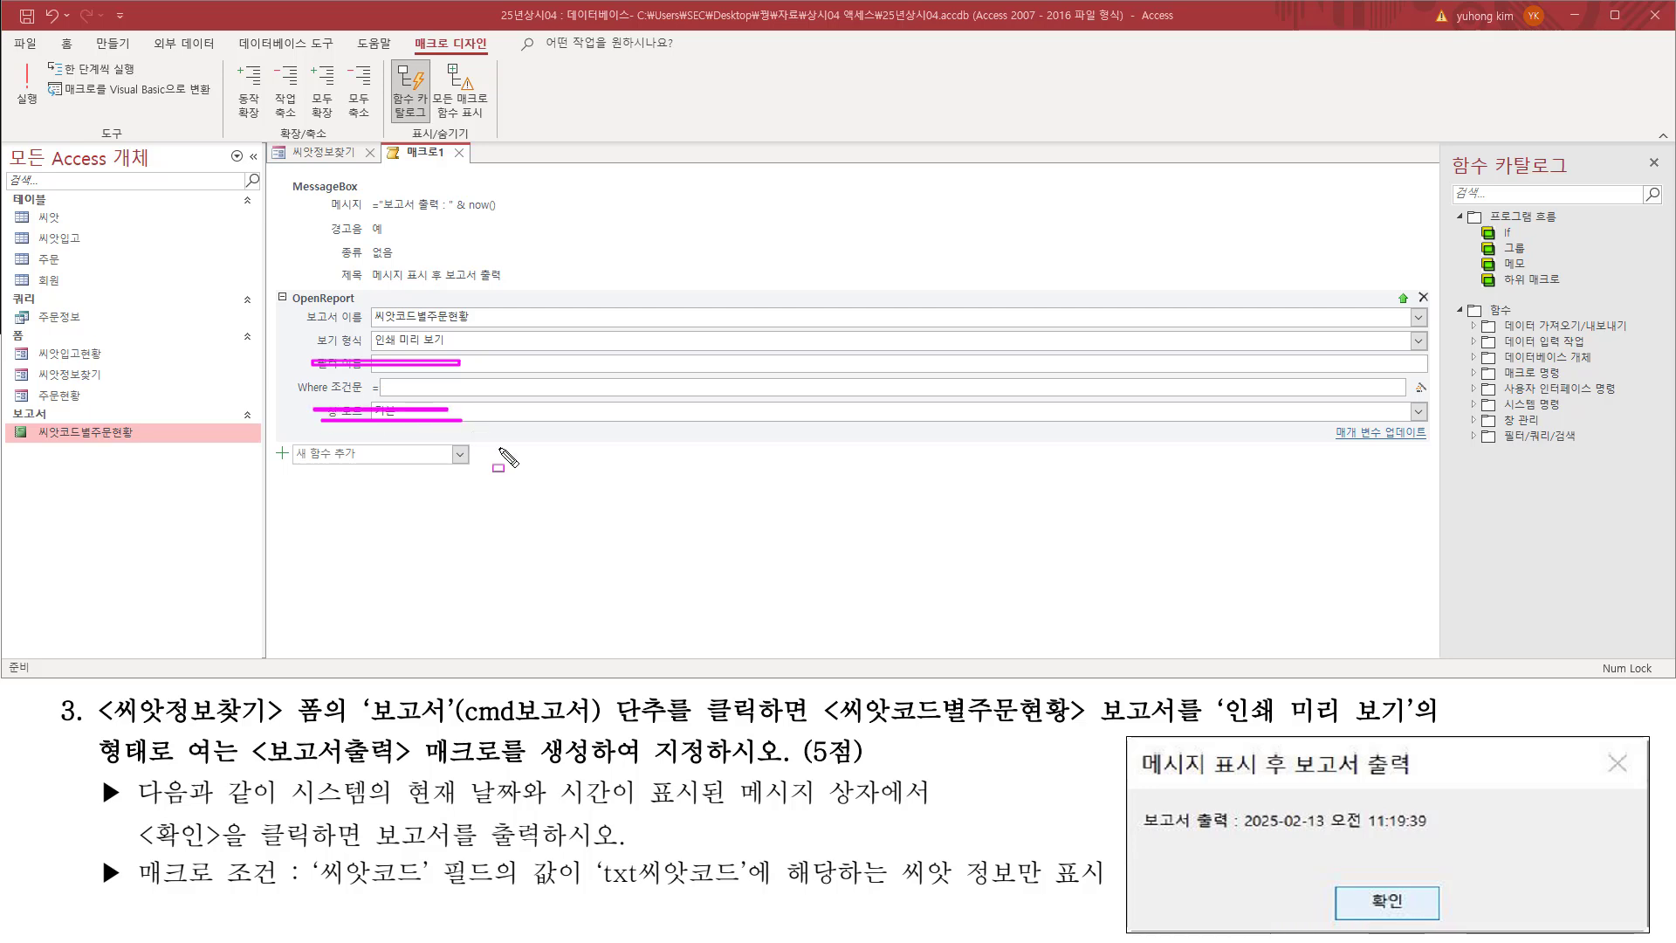
key("Escape")
left_click_drag(294, 376, 564, 398)
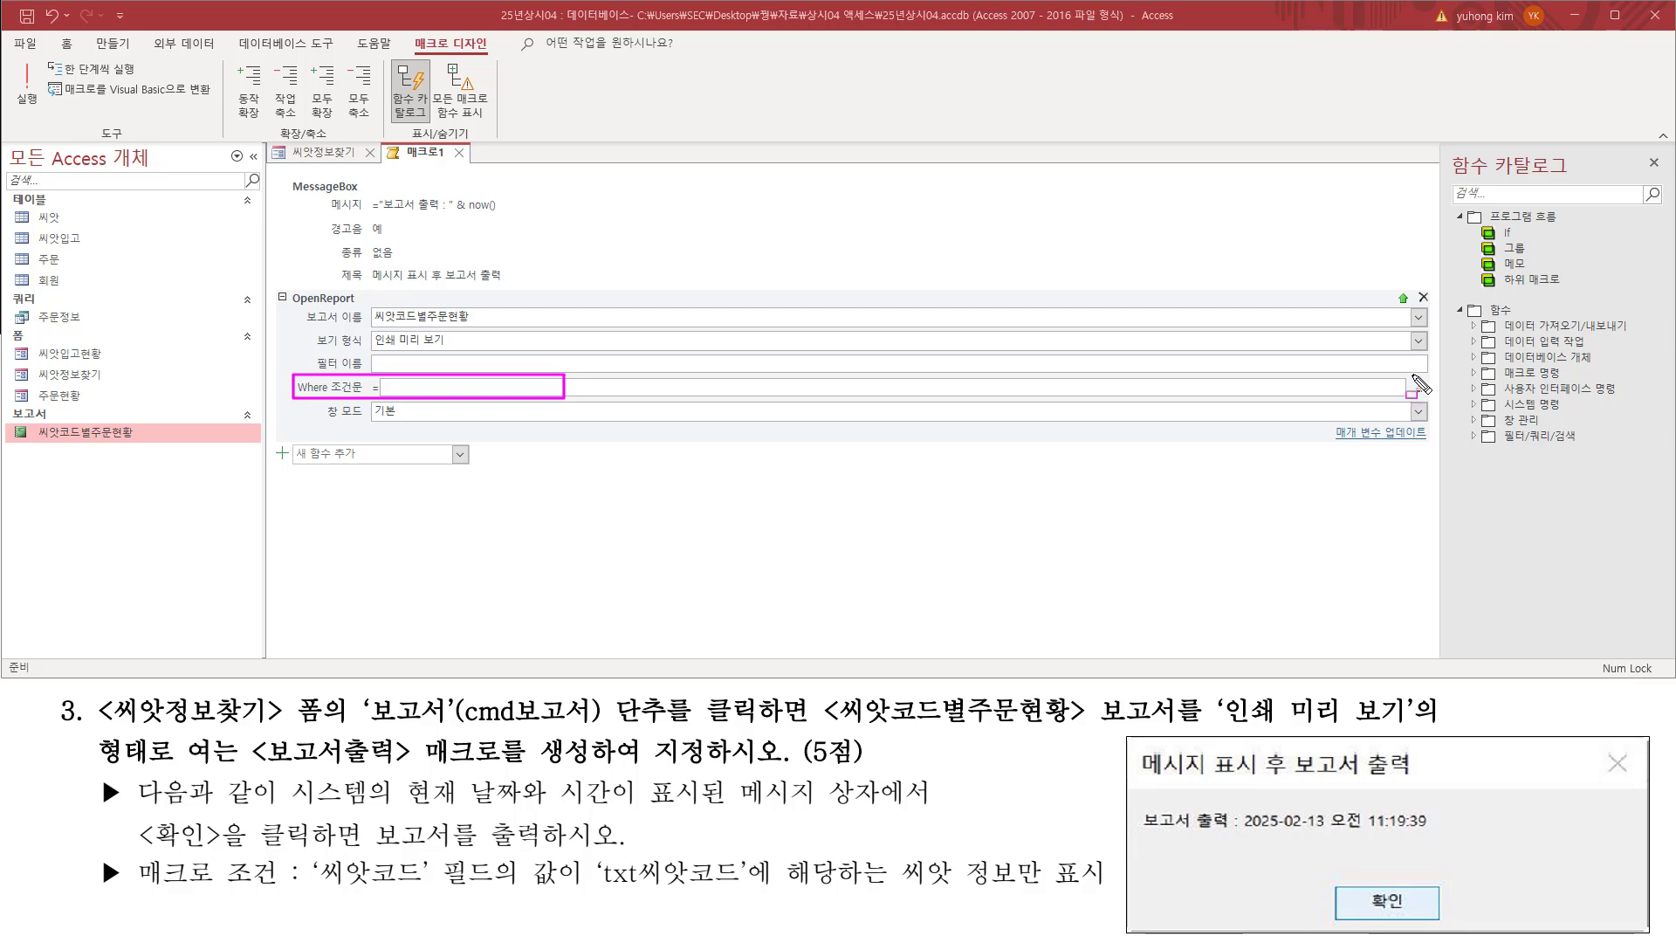
left_click_drag(1409, 377, 1432, 400)
left_click(1420, 387)
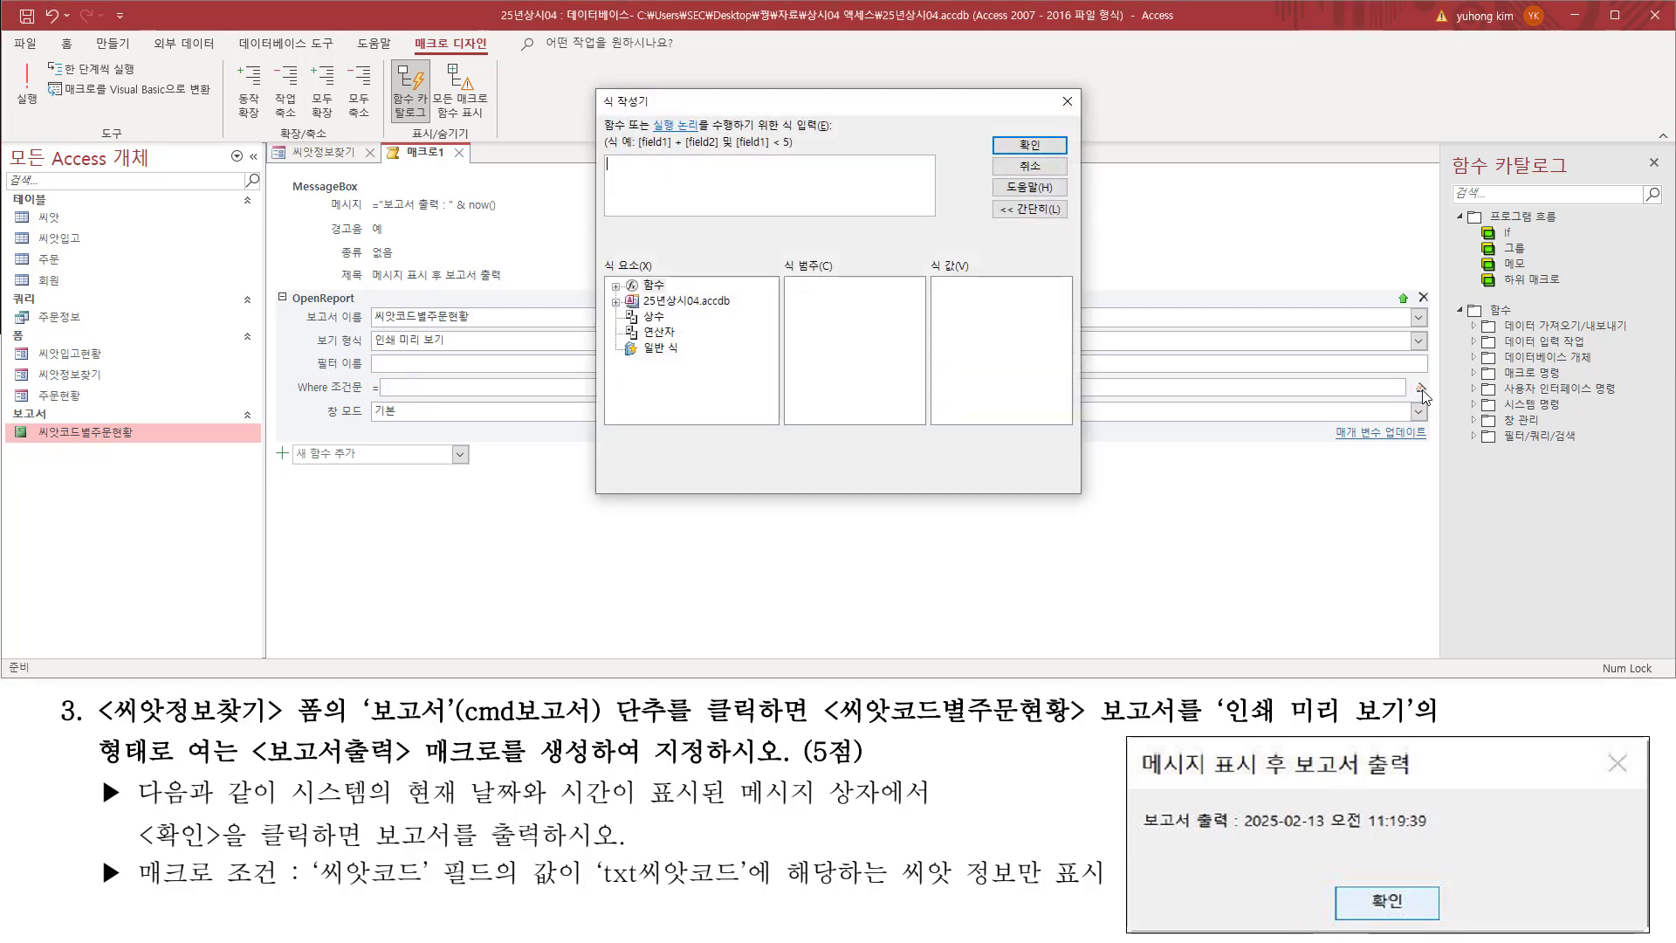
left_click_drag(730, 109, 758, 252)
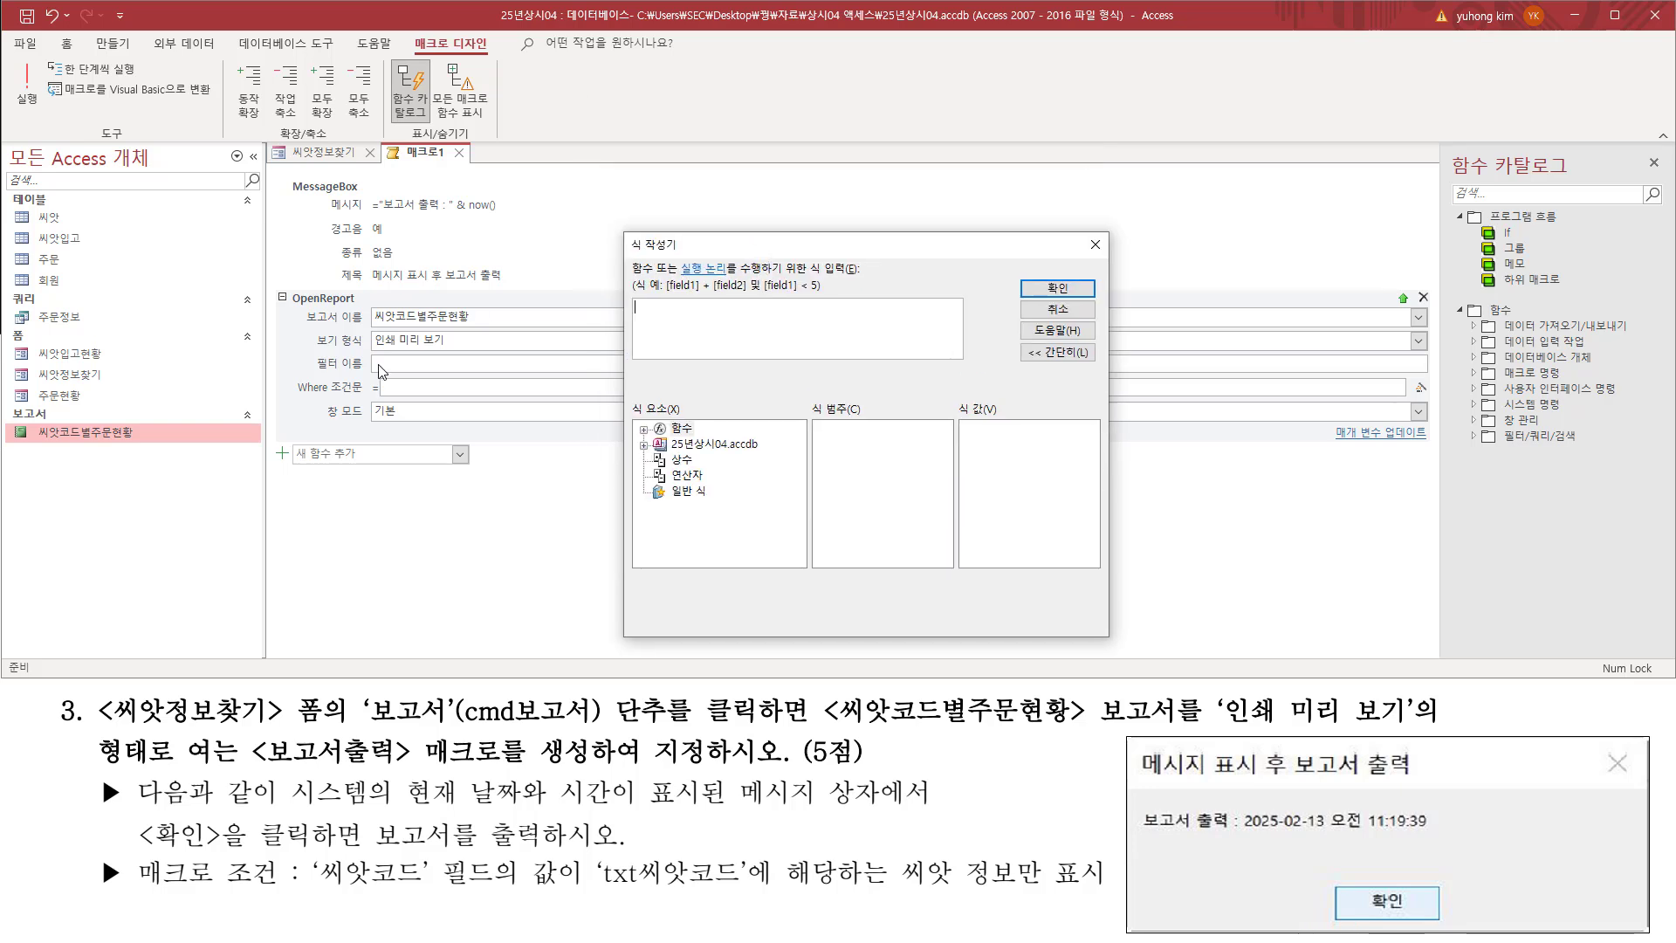
Step: Begin the Where condition with [씨앗코드]=, the report field named in the macro condition
left_click_drag(365, 304, 477, 330)
left_click_drag(312, 891, 482, 893)
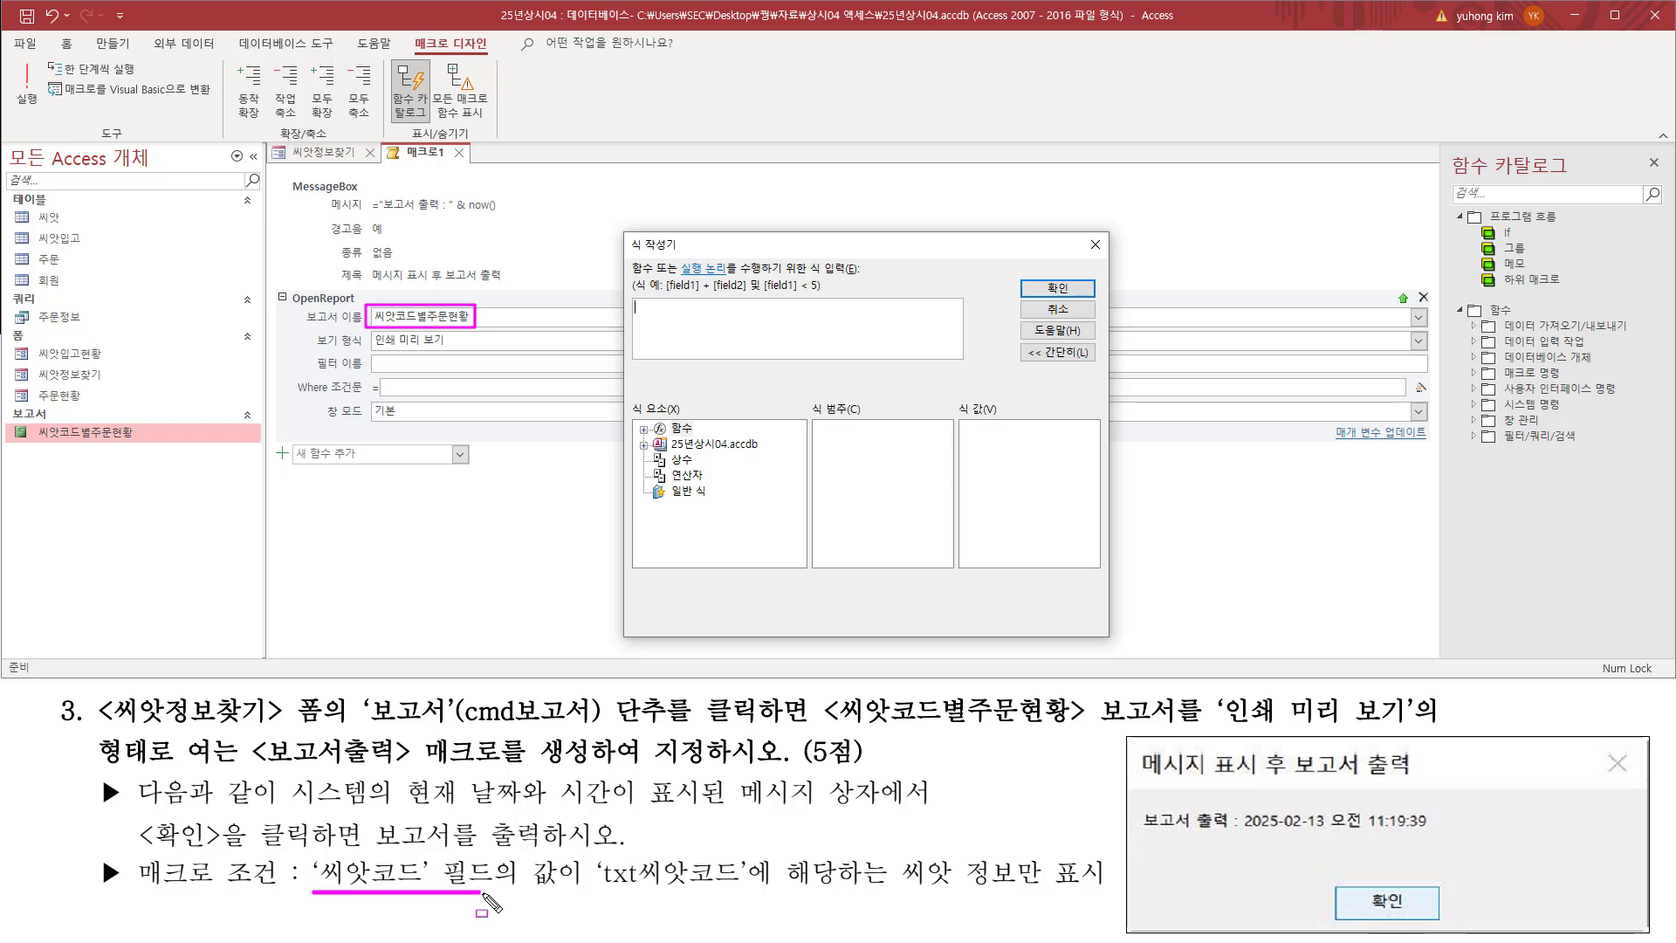
left_click_drag(313, 890, 494, 859)
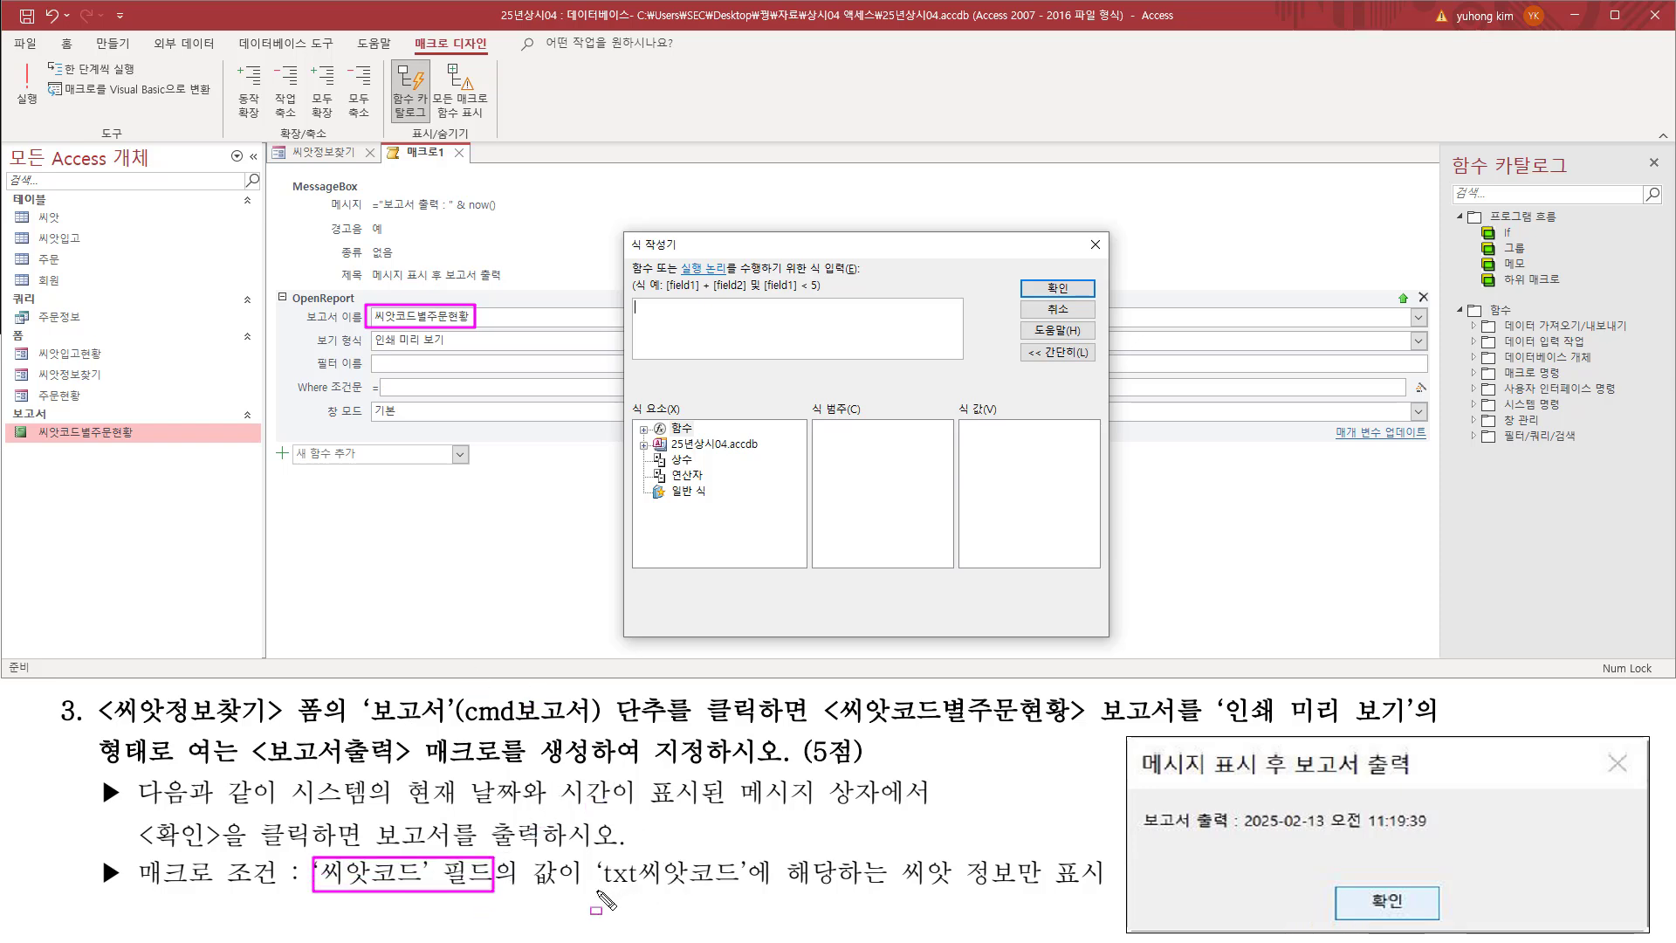
left_click_drag(596, 892, 762, 900)
key("Escape")
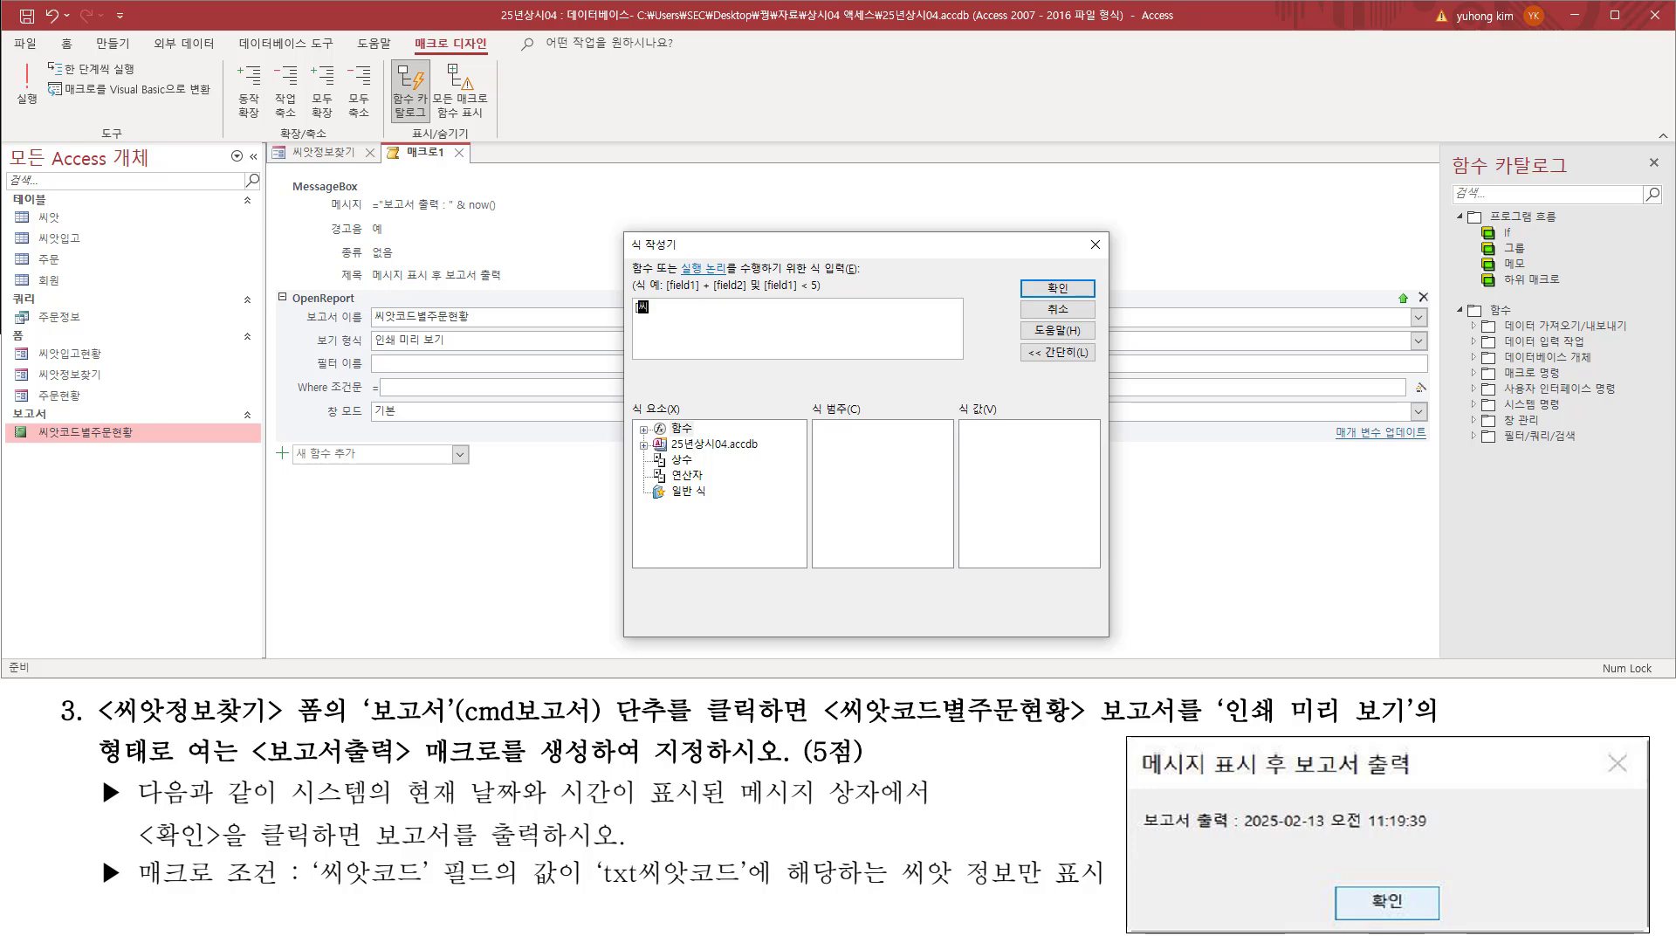
type("코드")
Step: Expand the 25년상시04.accdb database and its Forms group among the expression elements to reach the form controls
left_click_drag(598, 889, 742, 889)
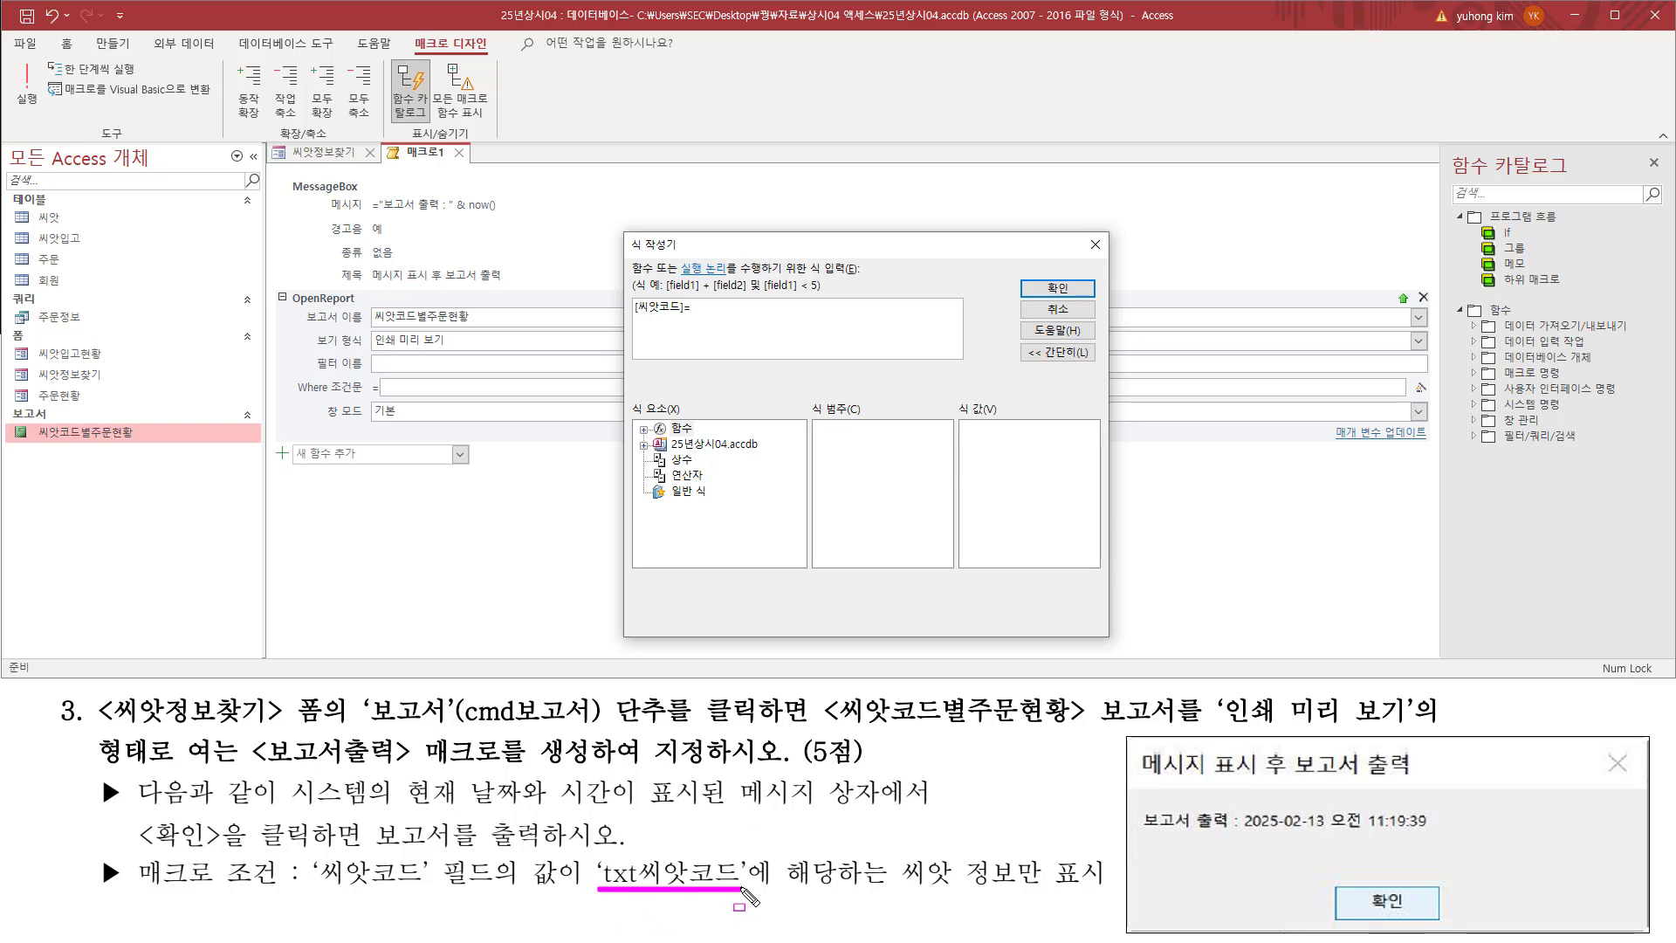
left_click_drag(633, 435, 776, 453)
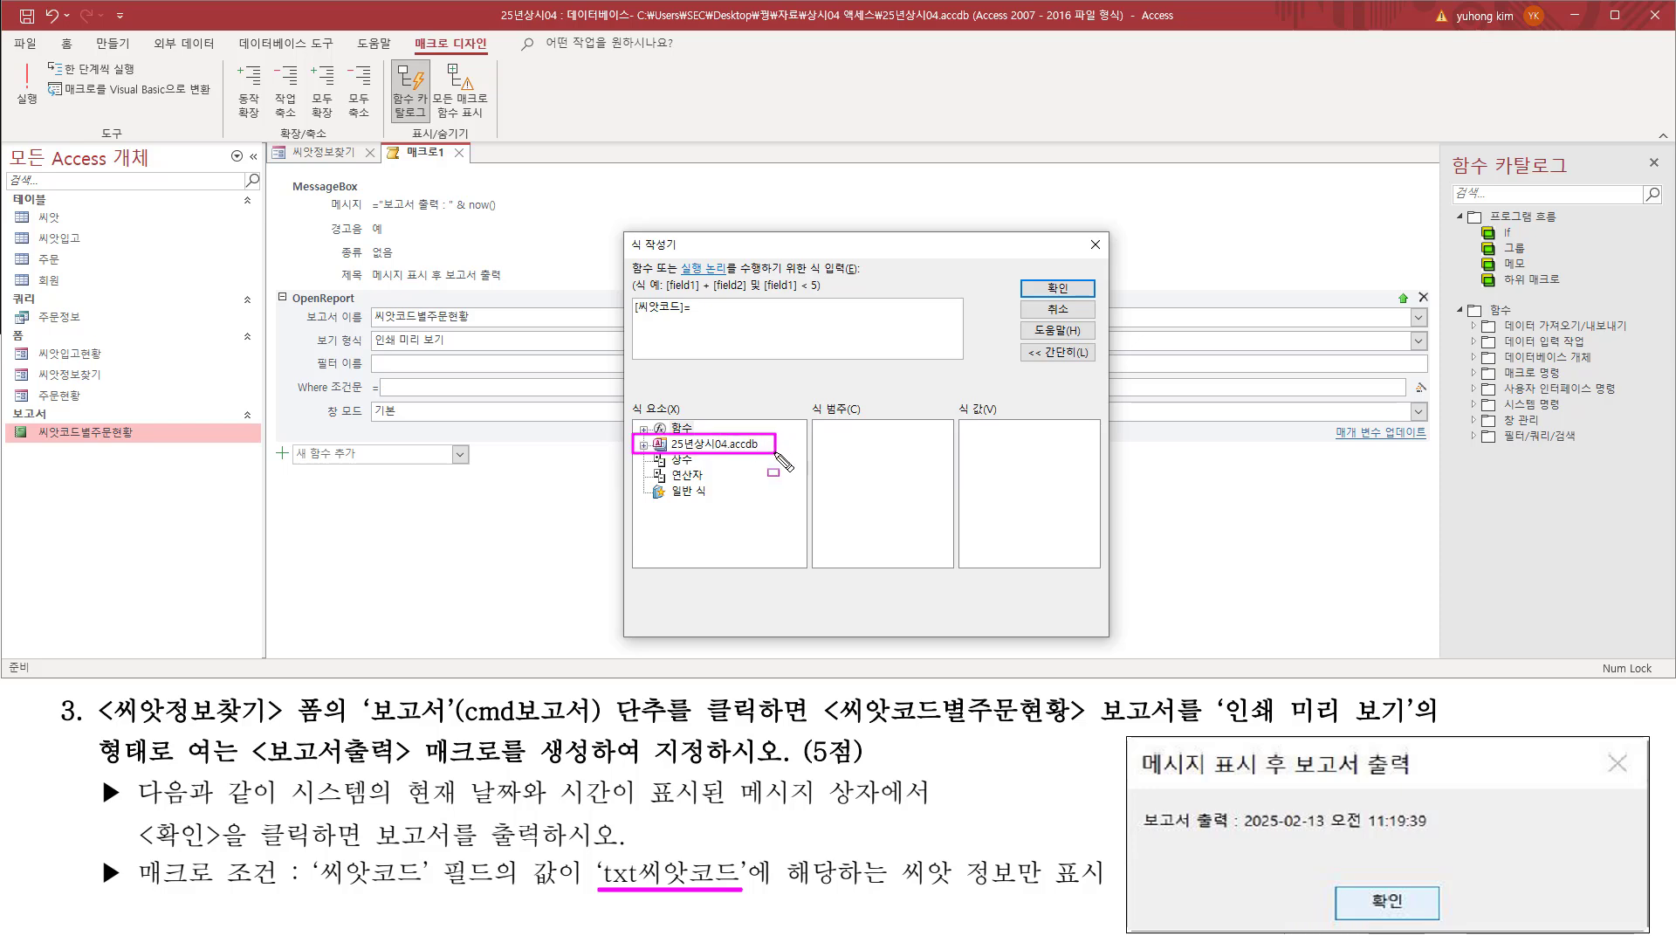
left_click(644, 445)
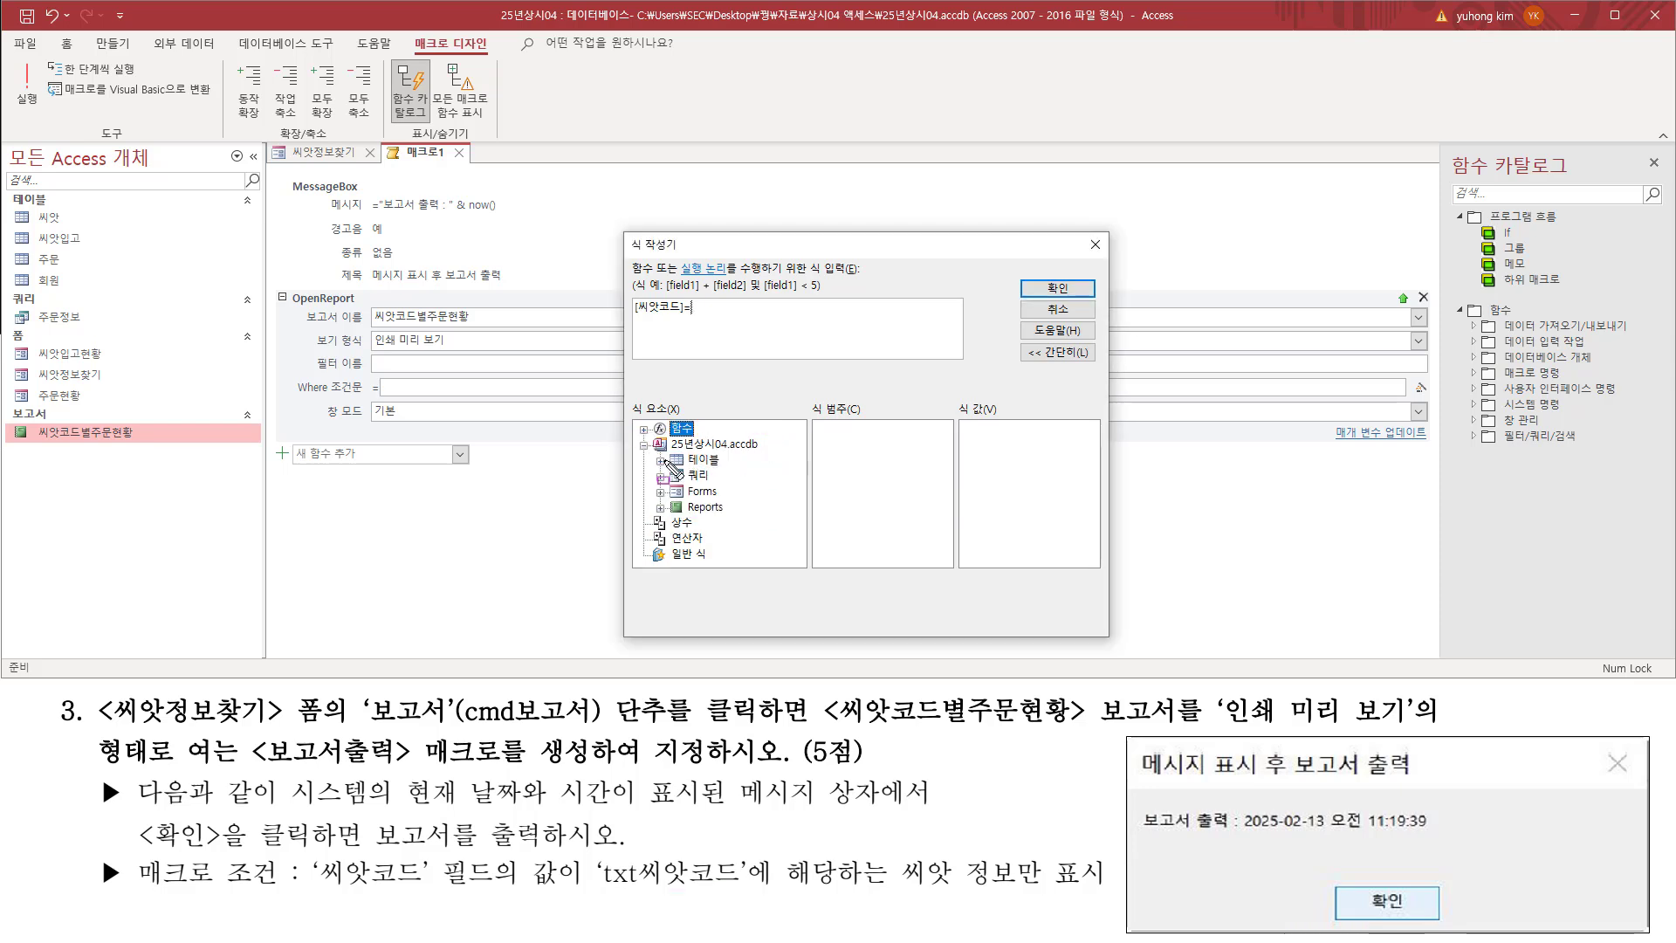
mouse_move(647, 450)
left_mouse_down()
mouse_move(690, 515)
mouse_move(732, 525)
left_mouse_up()
left_click_drag(652, 482, 728, 501)
key("Escape")
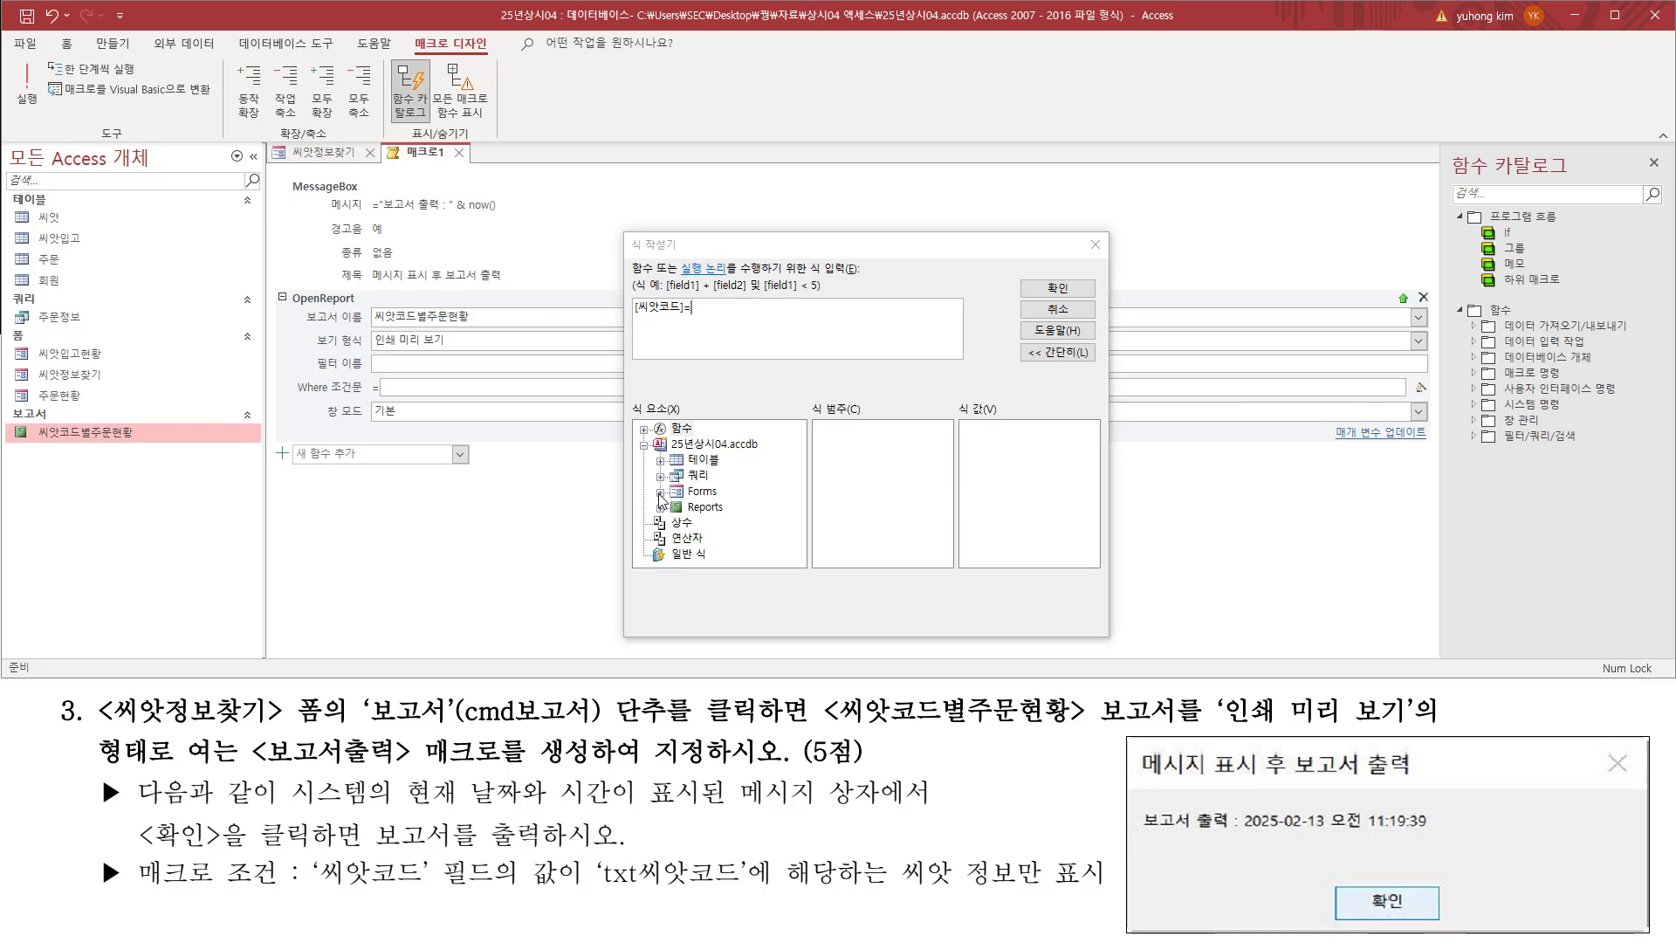
left_click(661, 493)
Step: Expand 로드된 폼 under Forms and select the 씨앗정보찾기 form to list its controls
left_click_drag(665, 496, 767, 529)
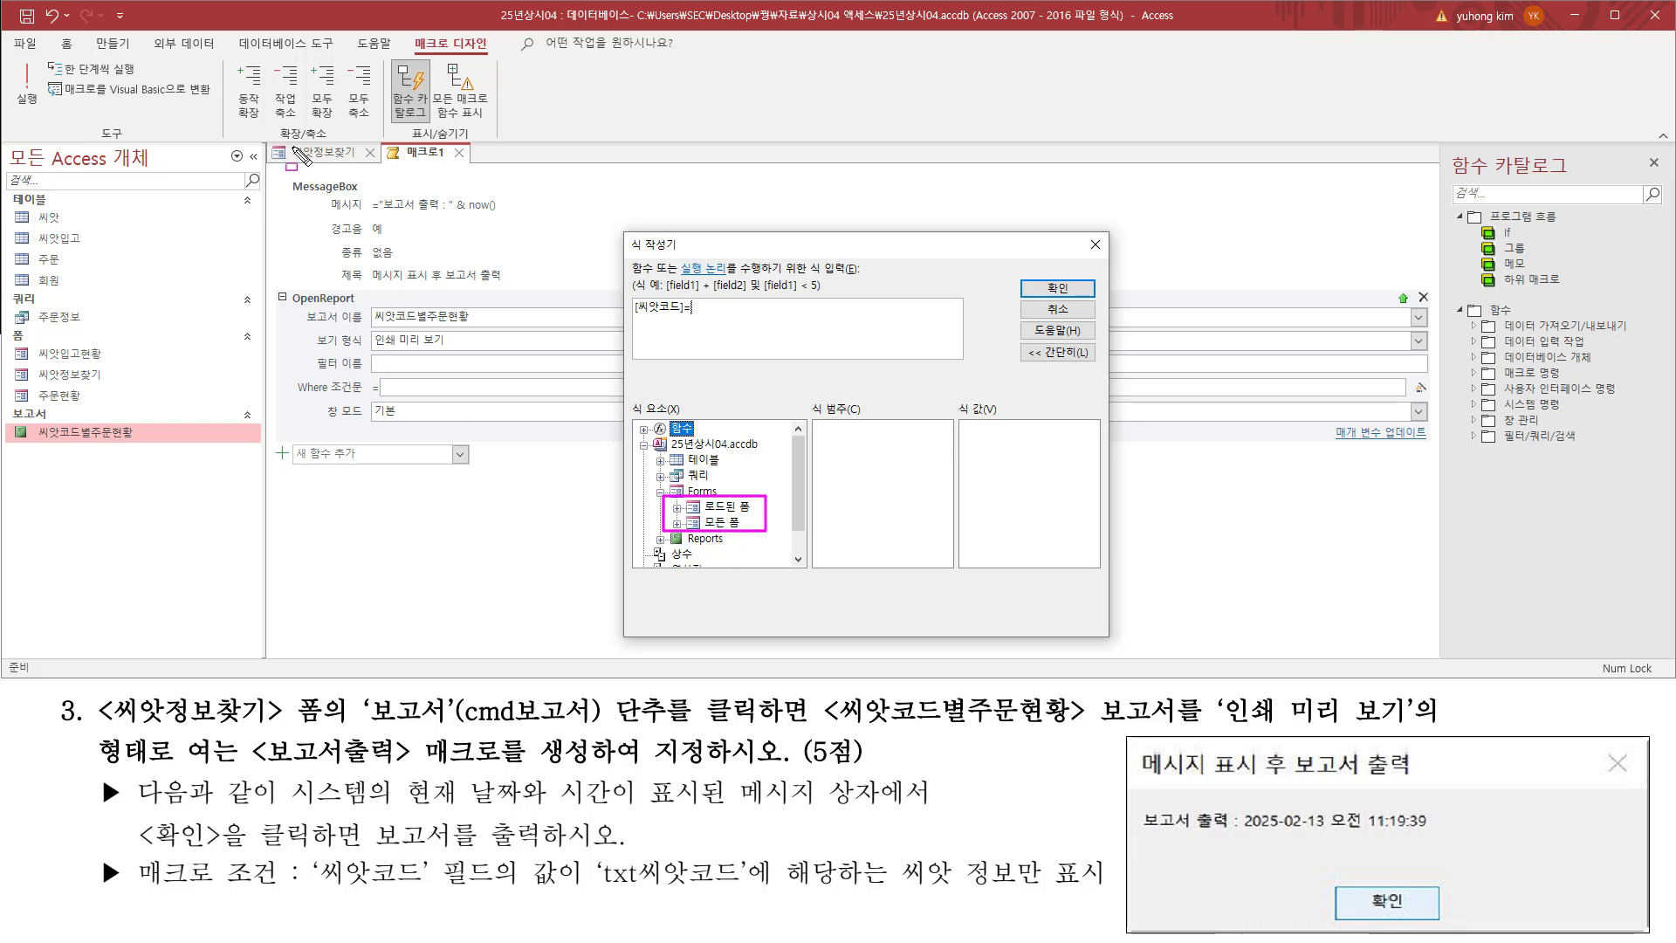
left_click_drag(291, 143, 363, 160)
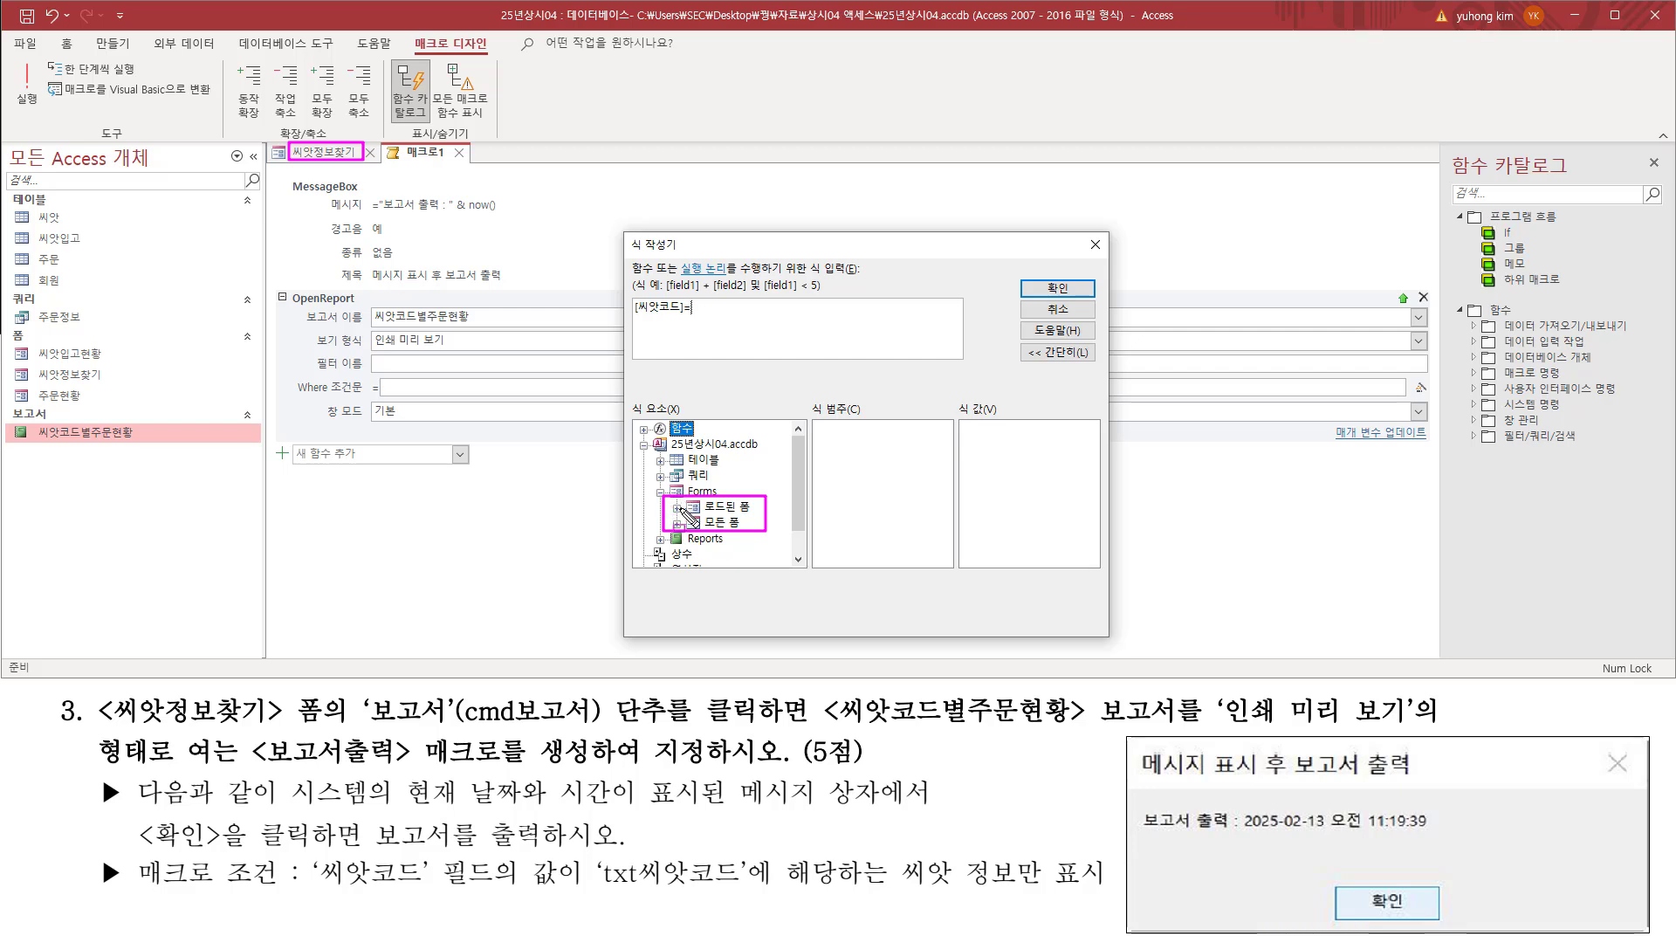
key("Escape")
left_click_drag(665, 495, 770, 516)
left_click_drag(356, 138, 377, 168)
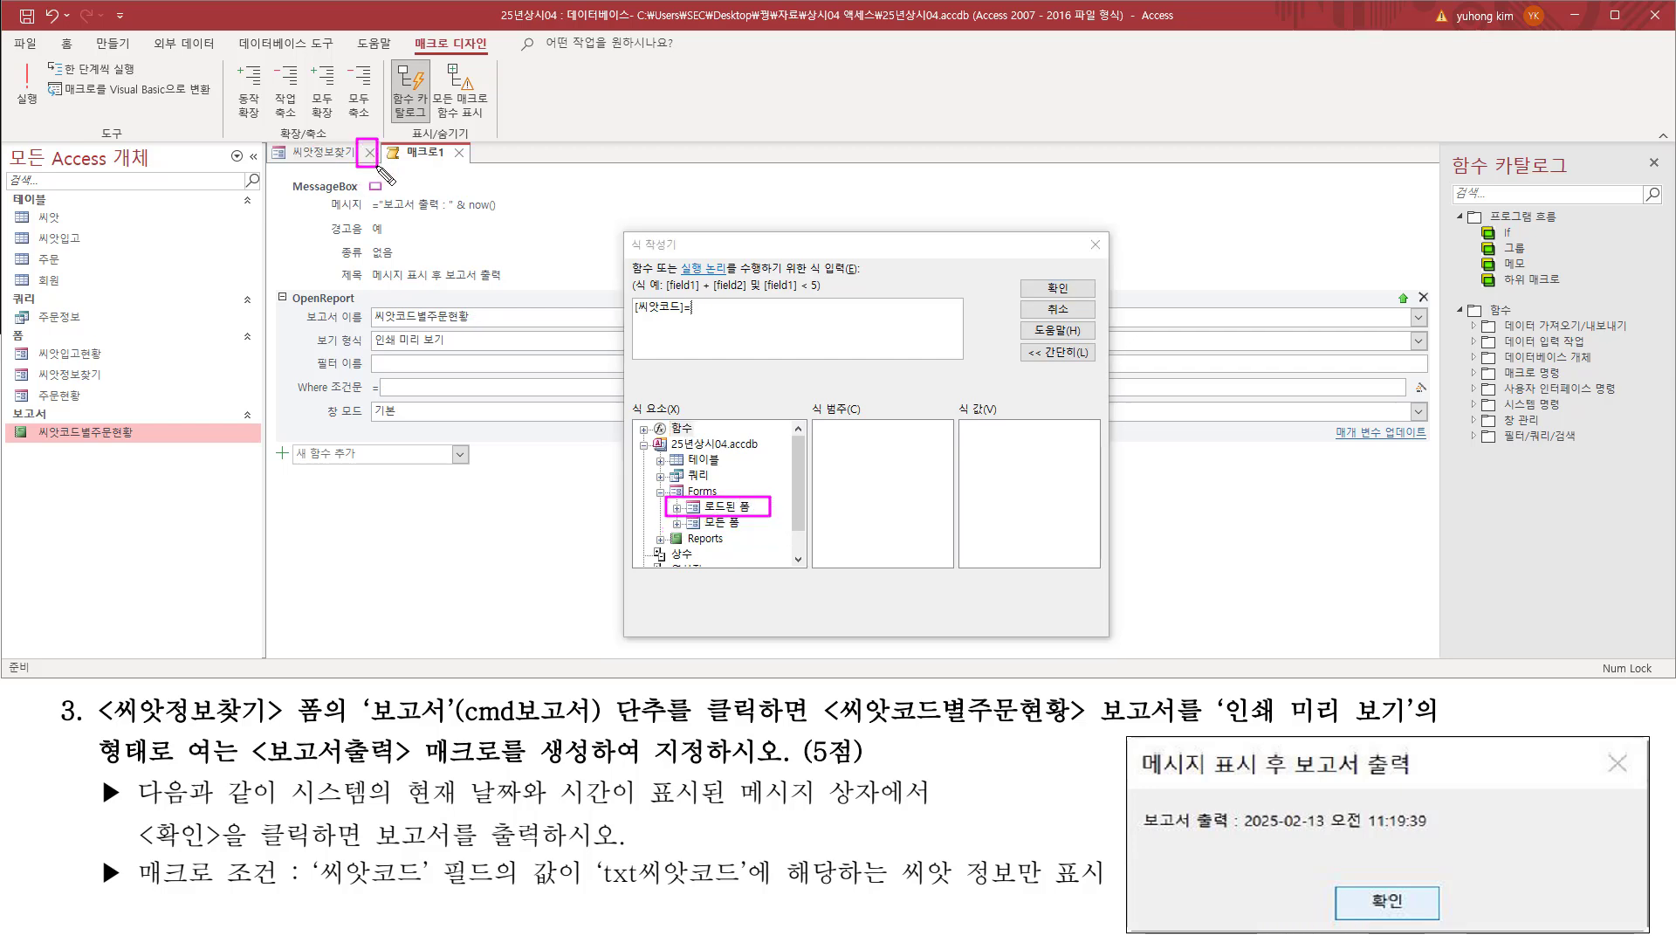
mouse_move(678, 509)
left_mouse_down()
mouse_move(765, 513)
mouse_move(753, 529)
left_mouse_up()
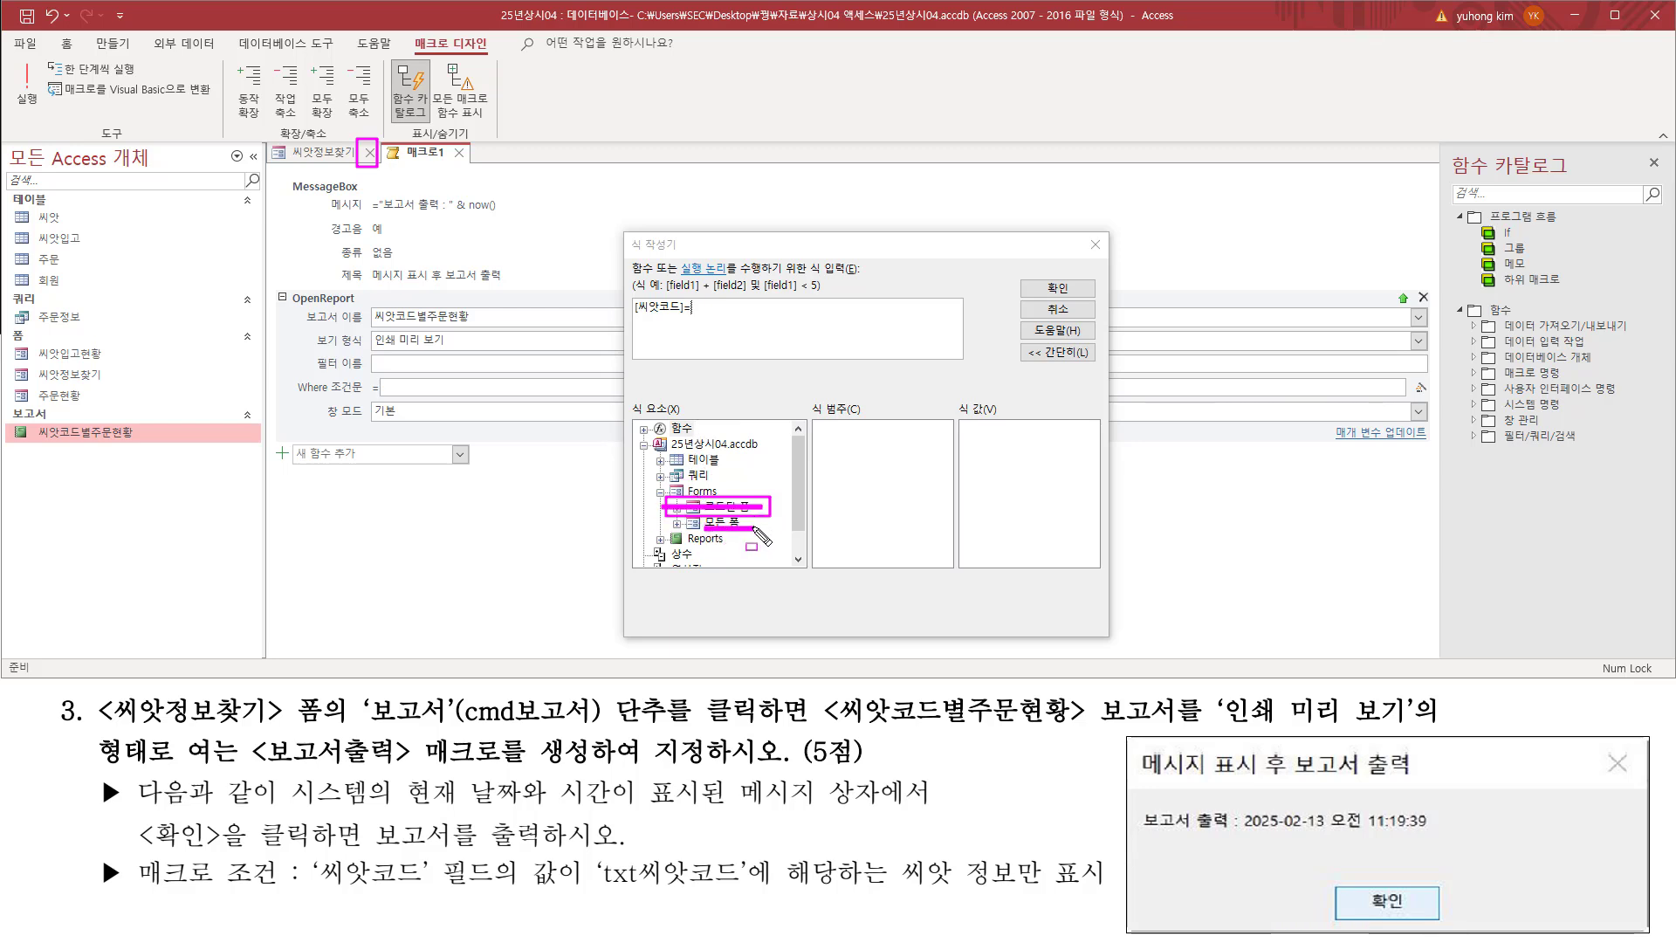
key("Escape")
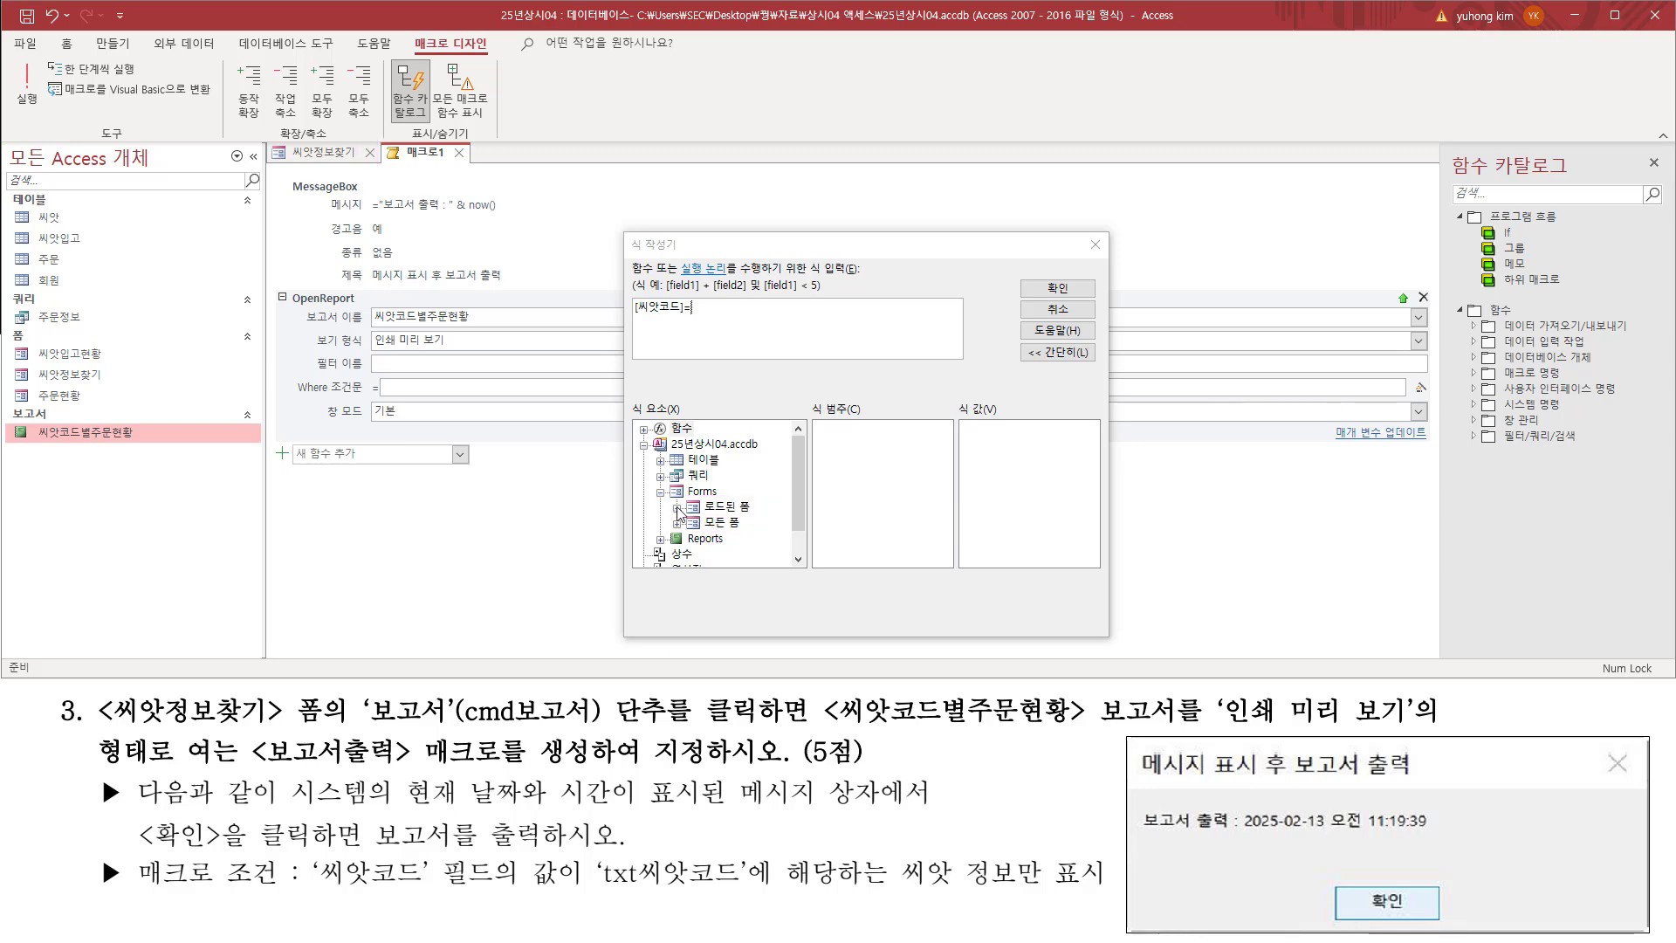
left_click(677, 508)
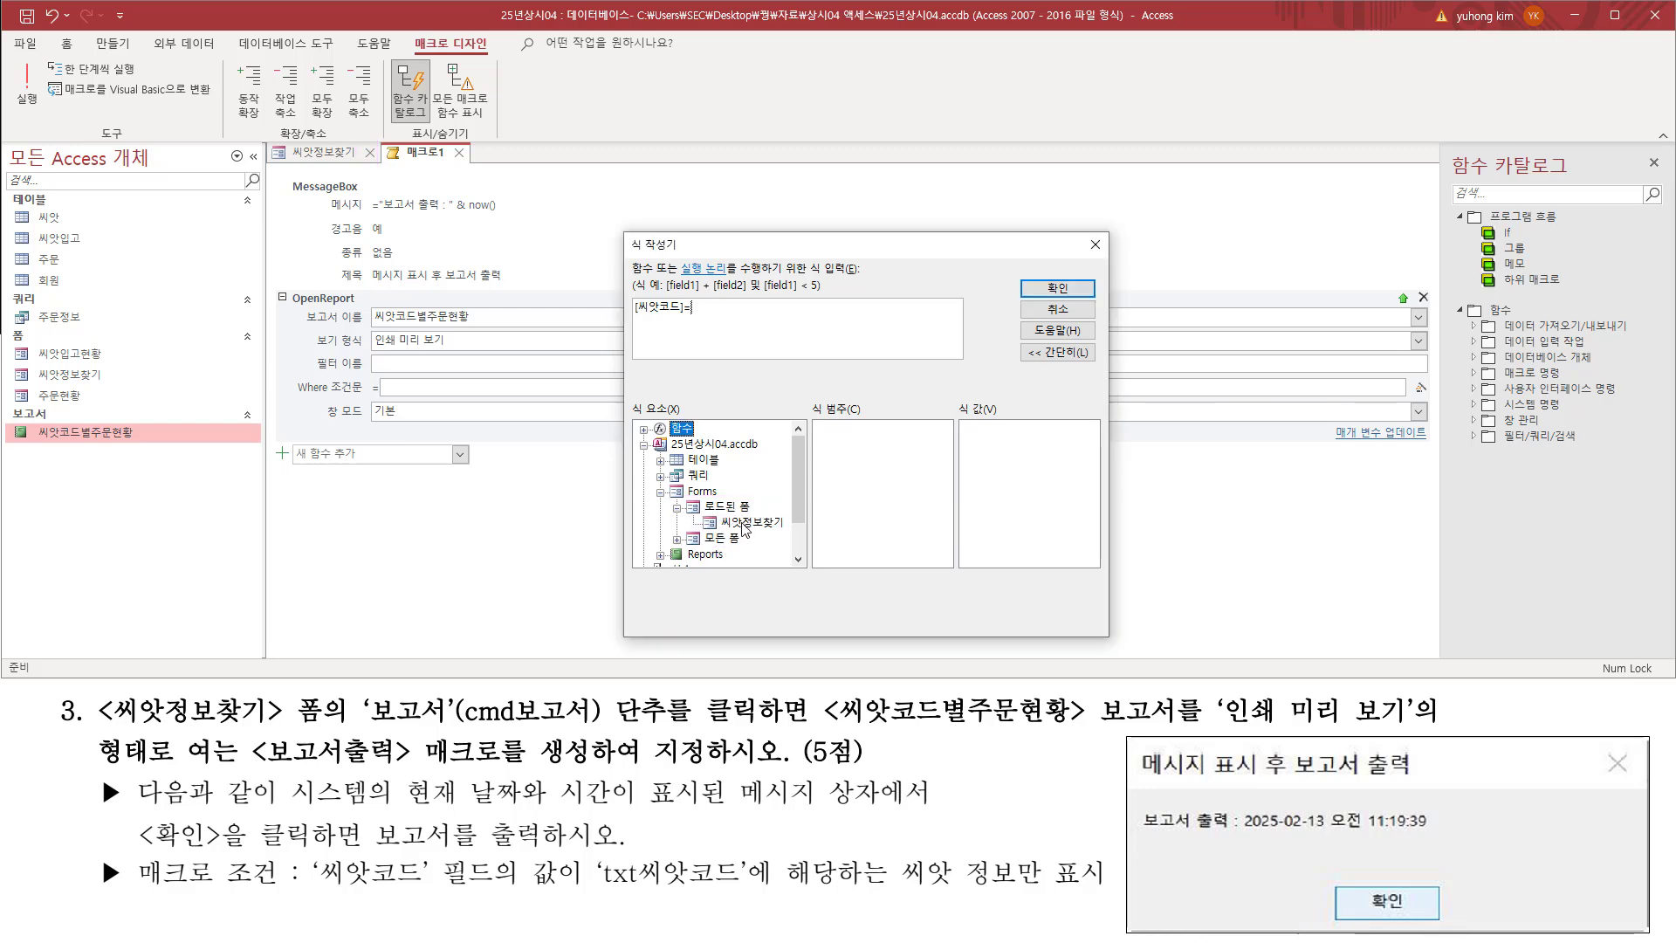
left_click(749, 522)
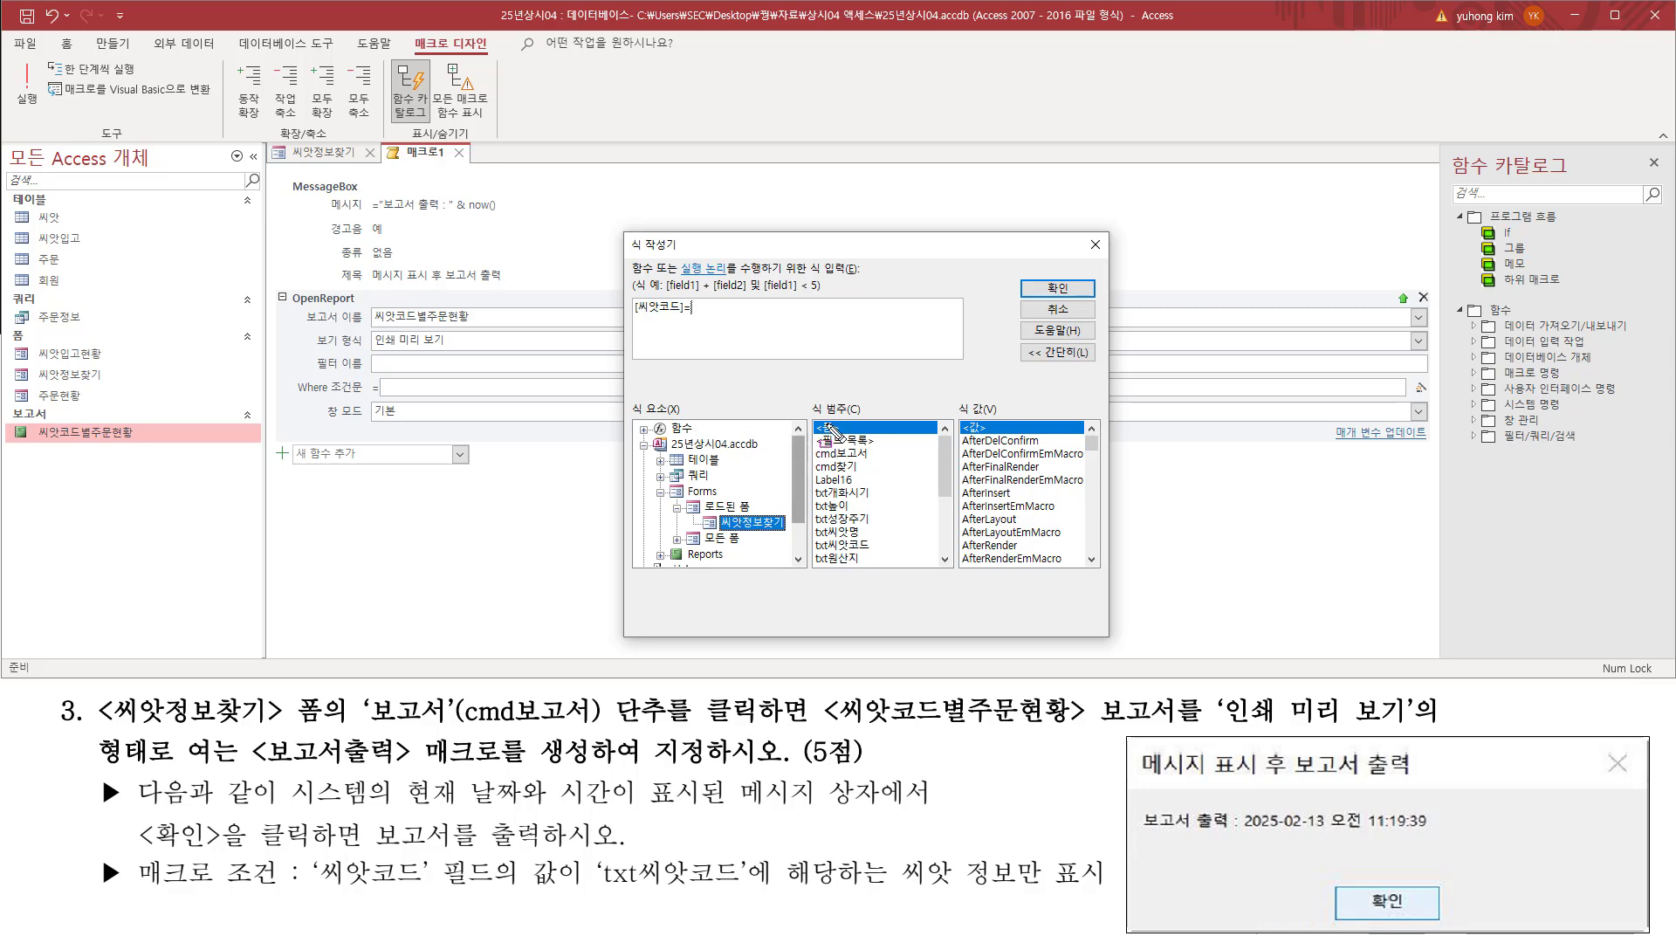
Step: Insert the form's txt씨앗코드 control after the equals sign, giving [씨앗코드]= Forms![씨앗정보찾기]![txt씨앗코드]
mouse_move(811, 421)
left_mouse_down()
mouse_move(874, 569)
mouse_move(955, 569)
left_mouse_up()
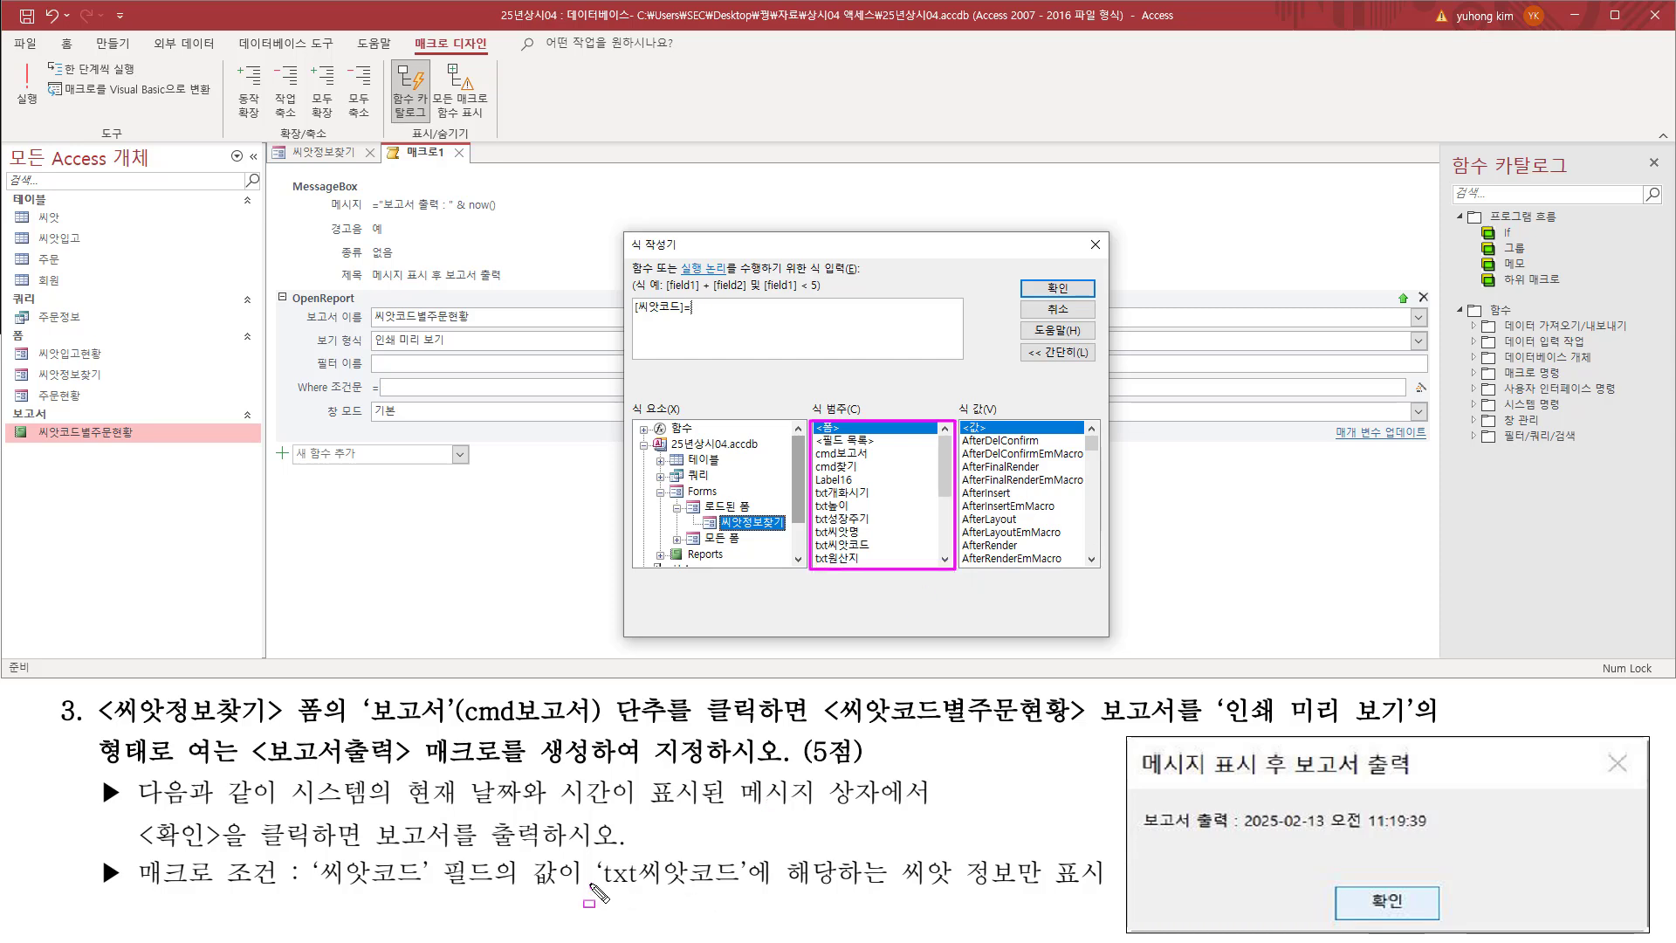
left_click_drag(592, 887, 741, 887)
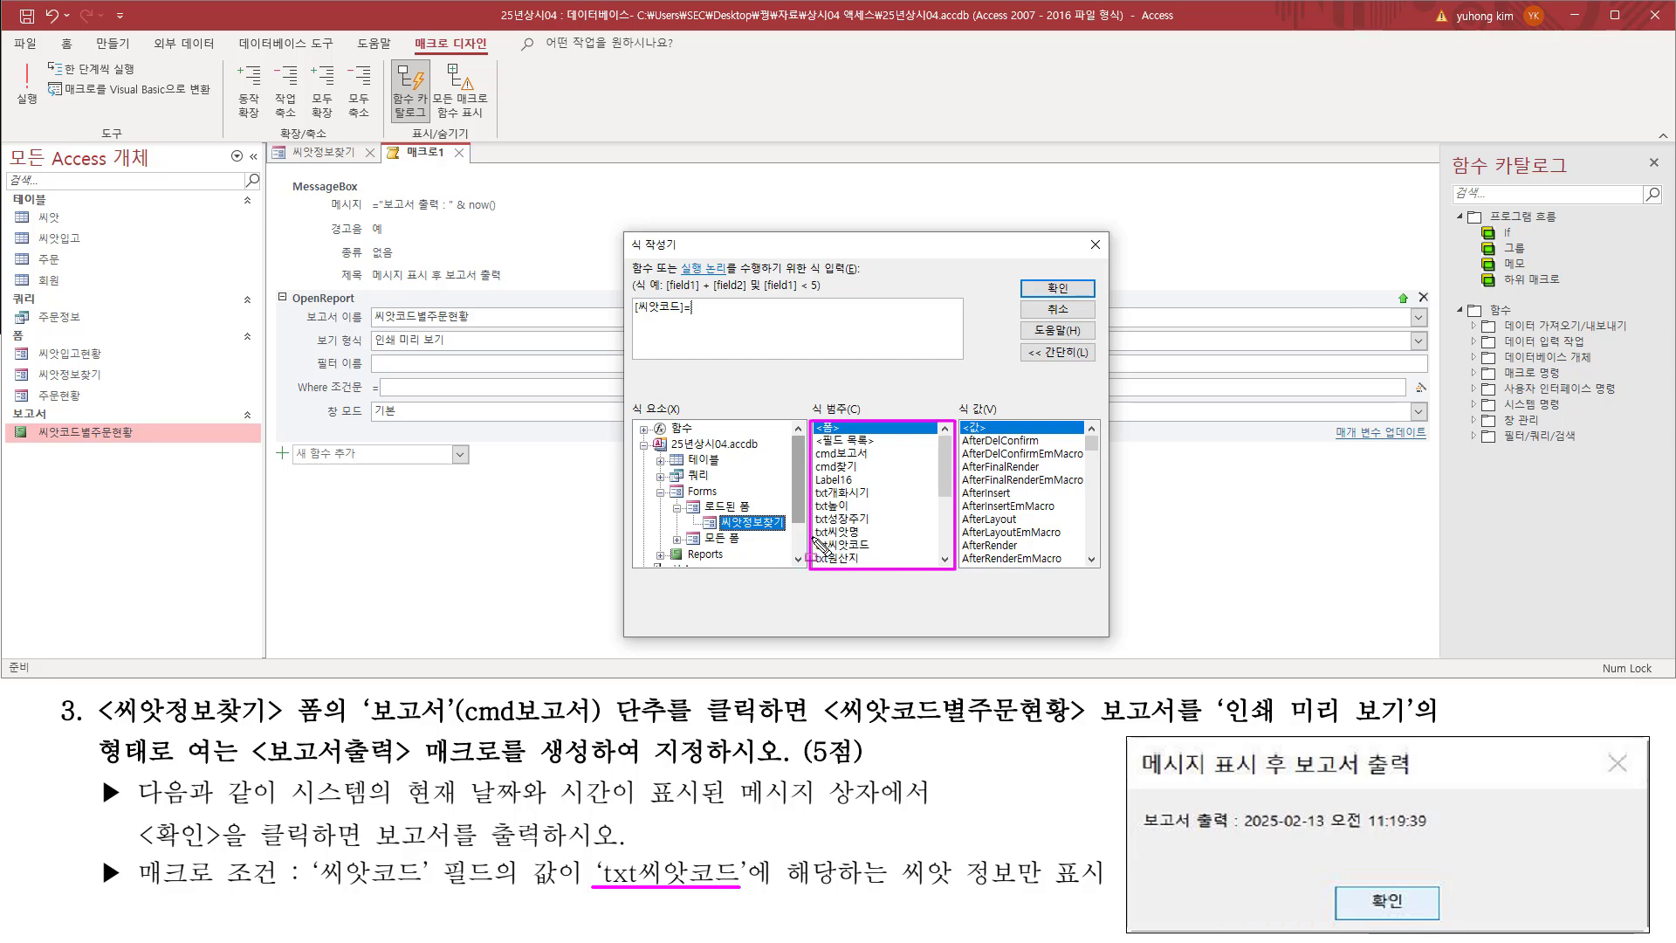
left_click_drag(811, 536, 876, 557)
left_click(864, 545)
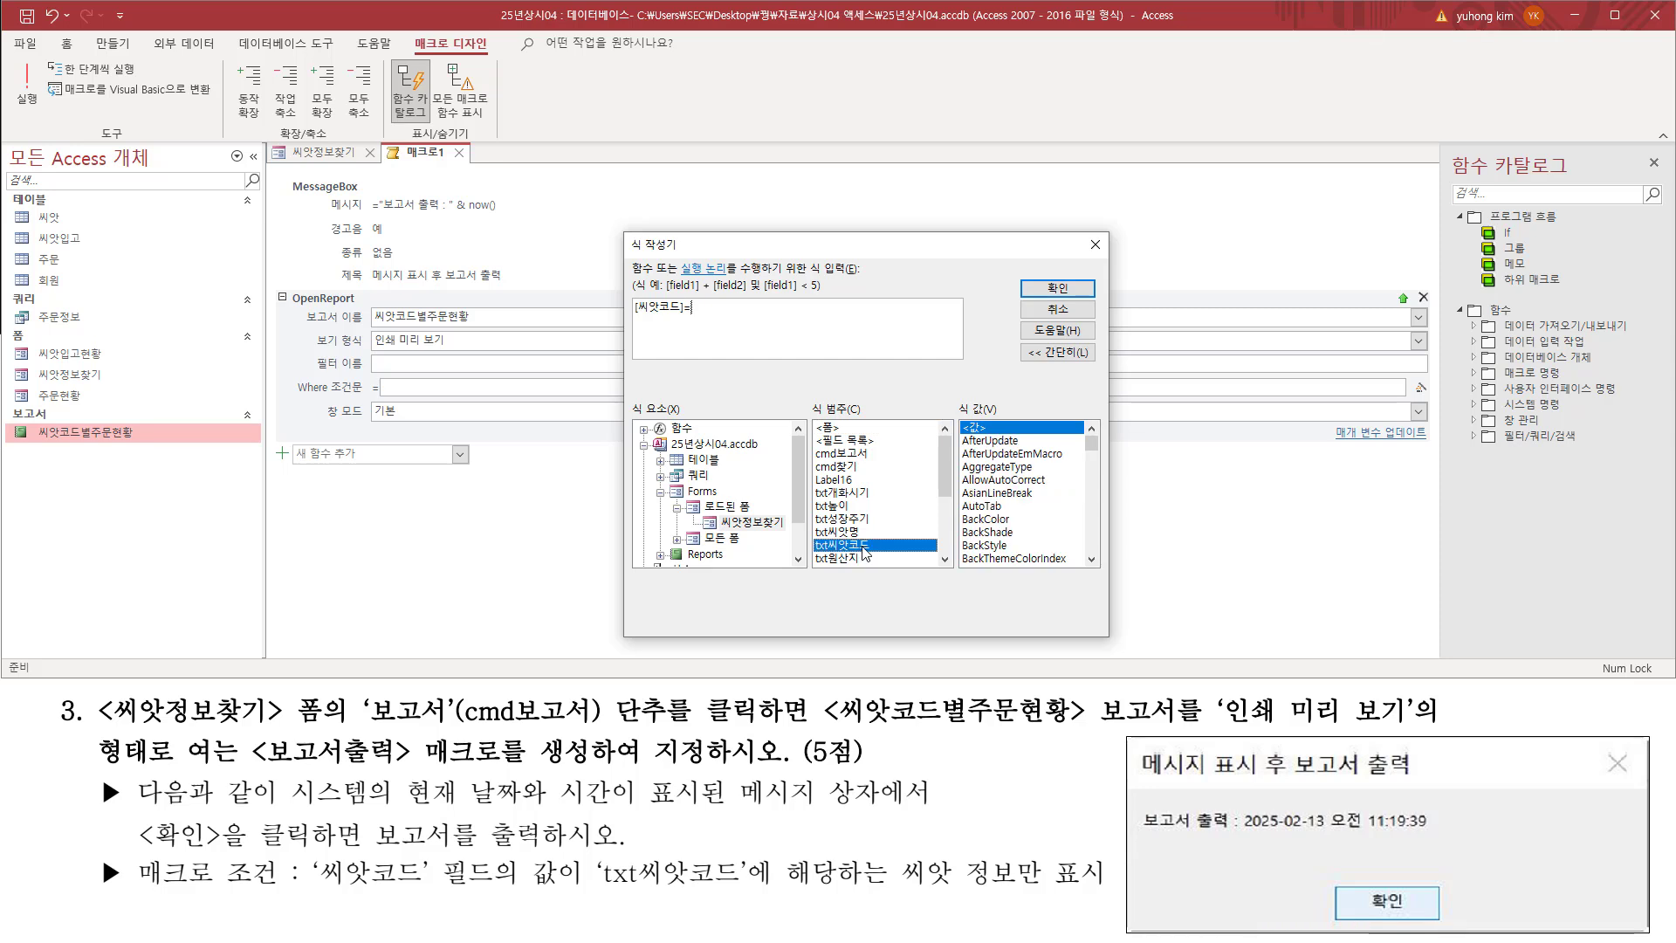
double_click(864, 545)
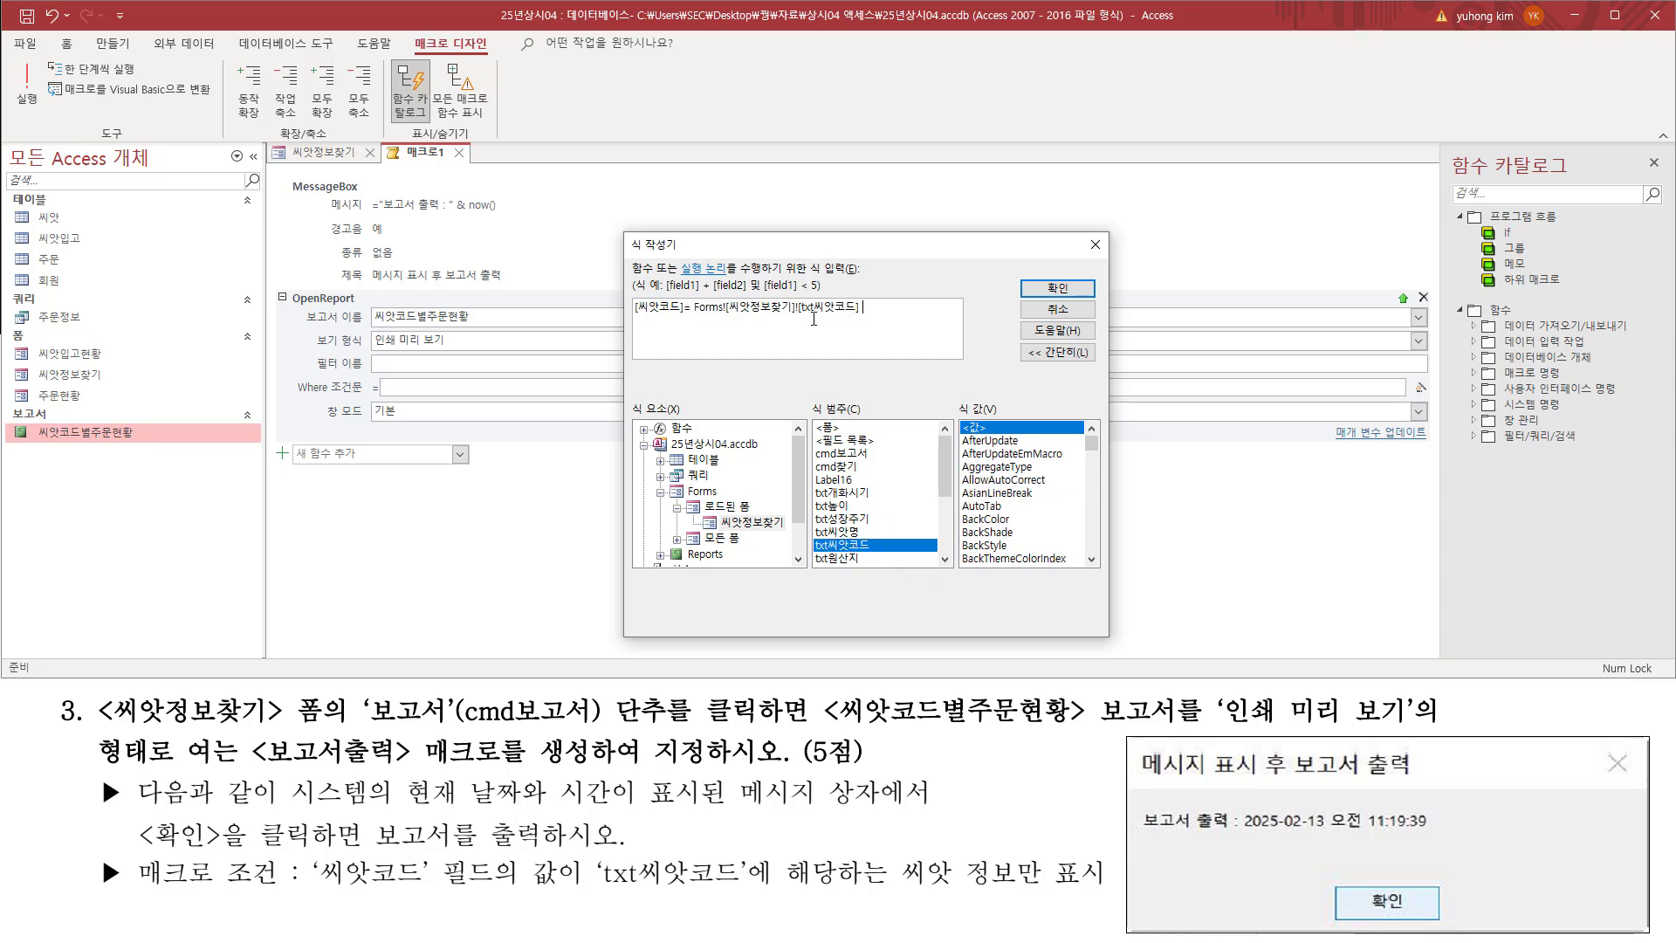
Step: Review the condition's parts: the [씨앗코드] field, the Forms collection, the 씨앗정보찾기 form and the txt씨앗코드 control
left_click_drag(688, 329, 862, 317)
left_click_drag(633, 318, 862, 318)
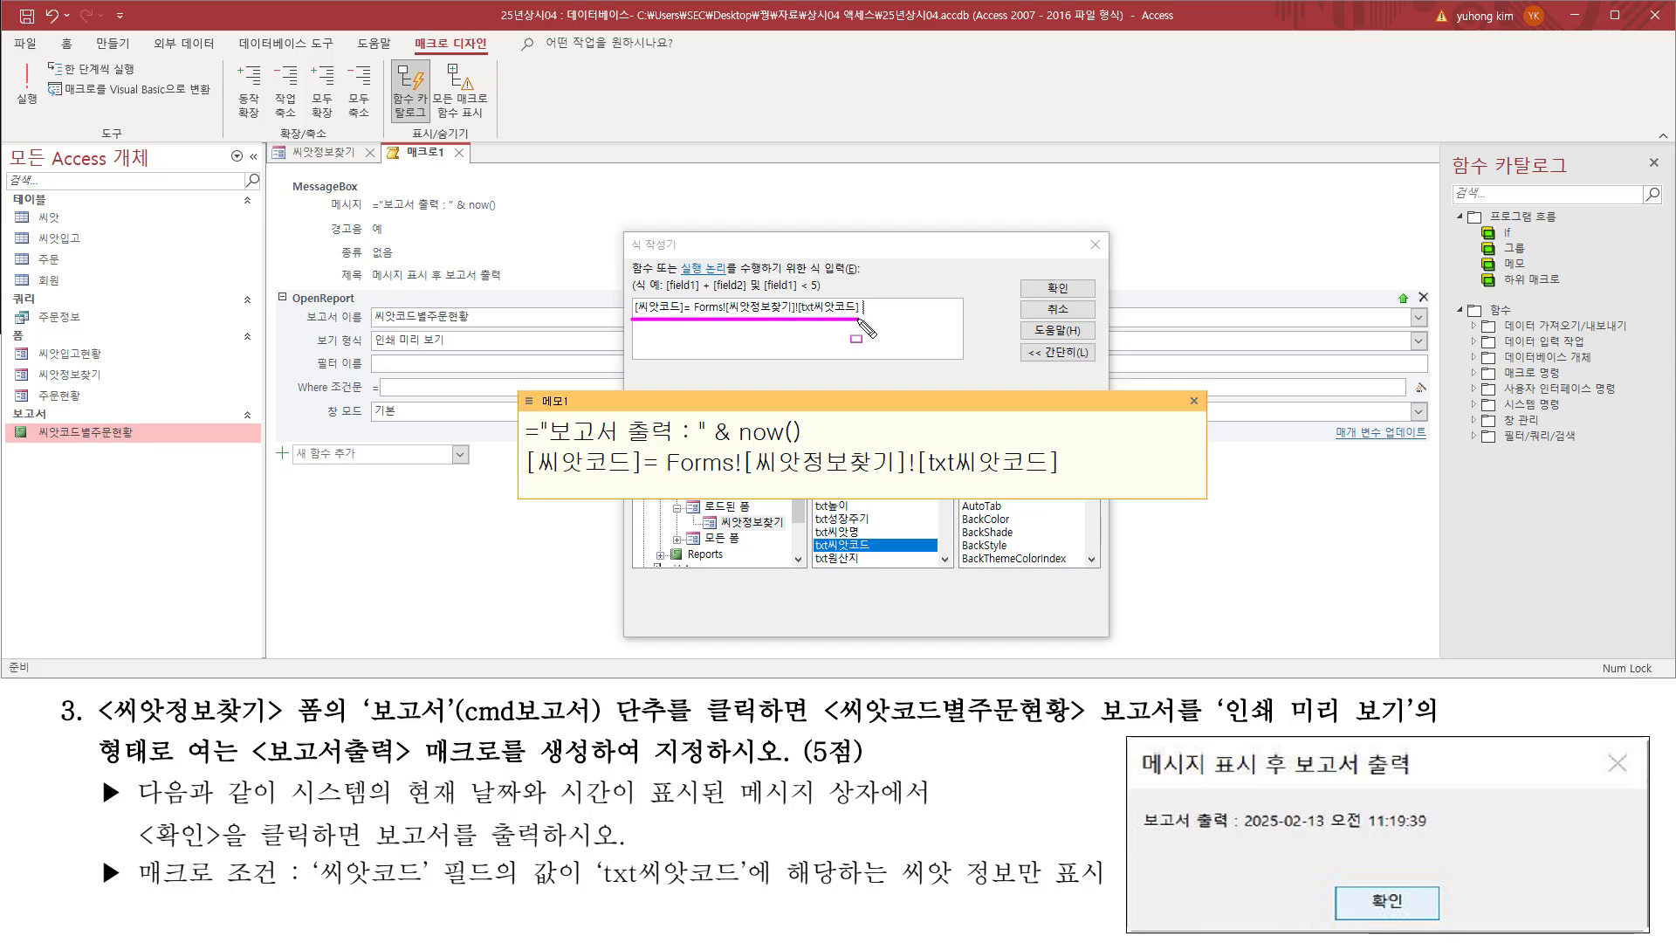
left_click_drag(527, 479, 1061, 479)
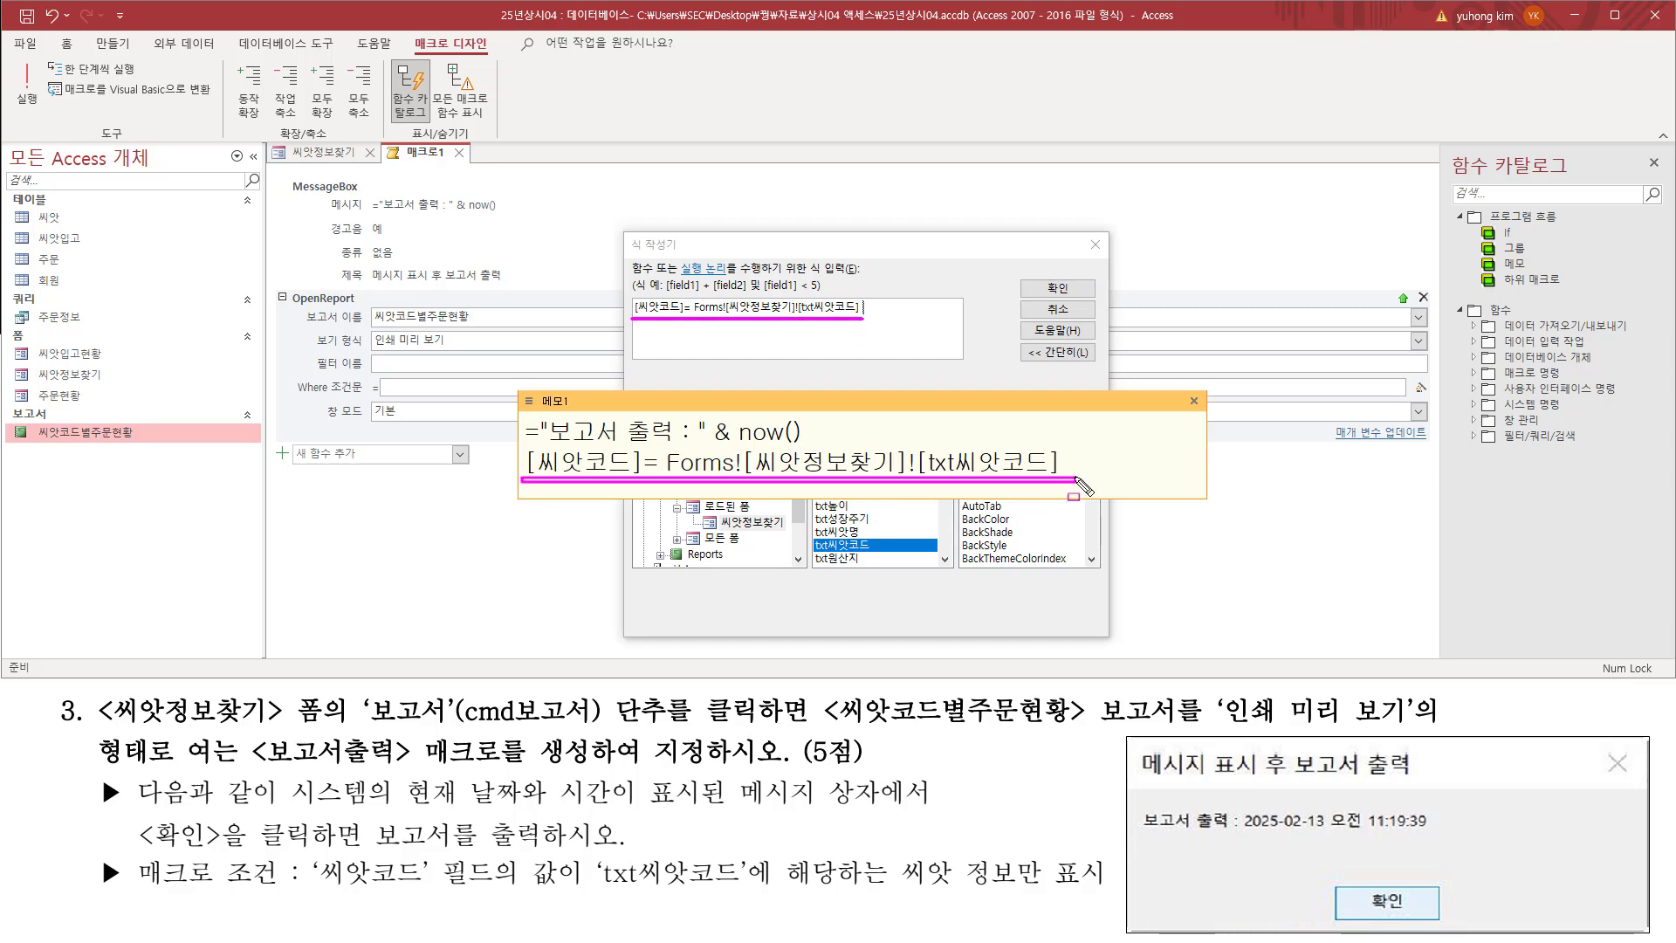
key("Escape")
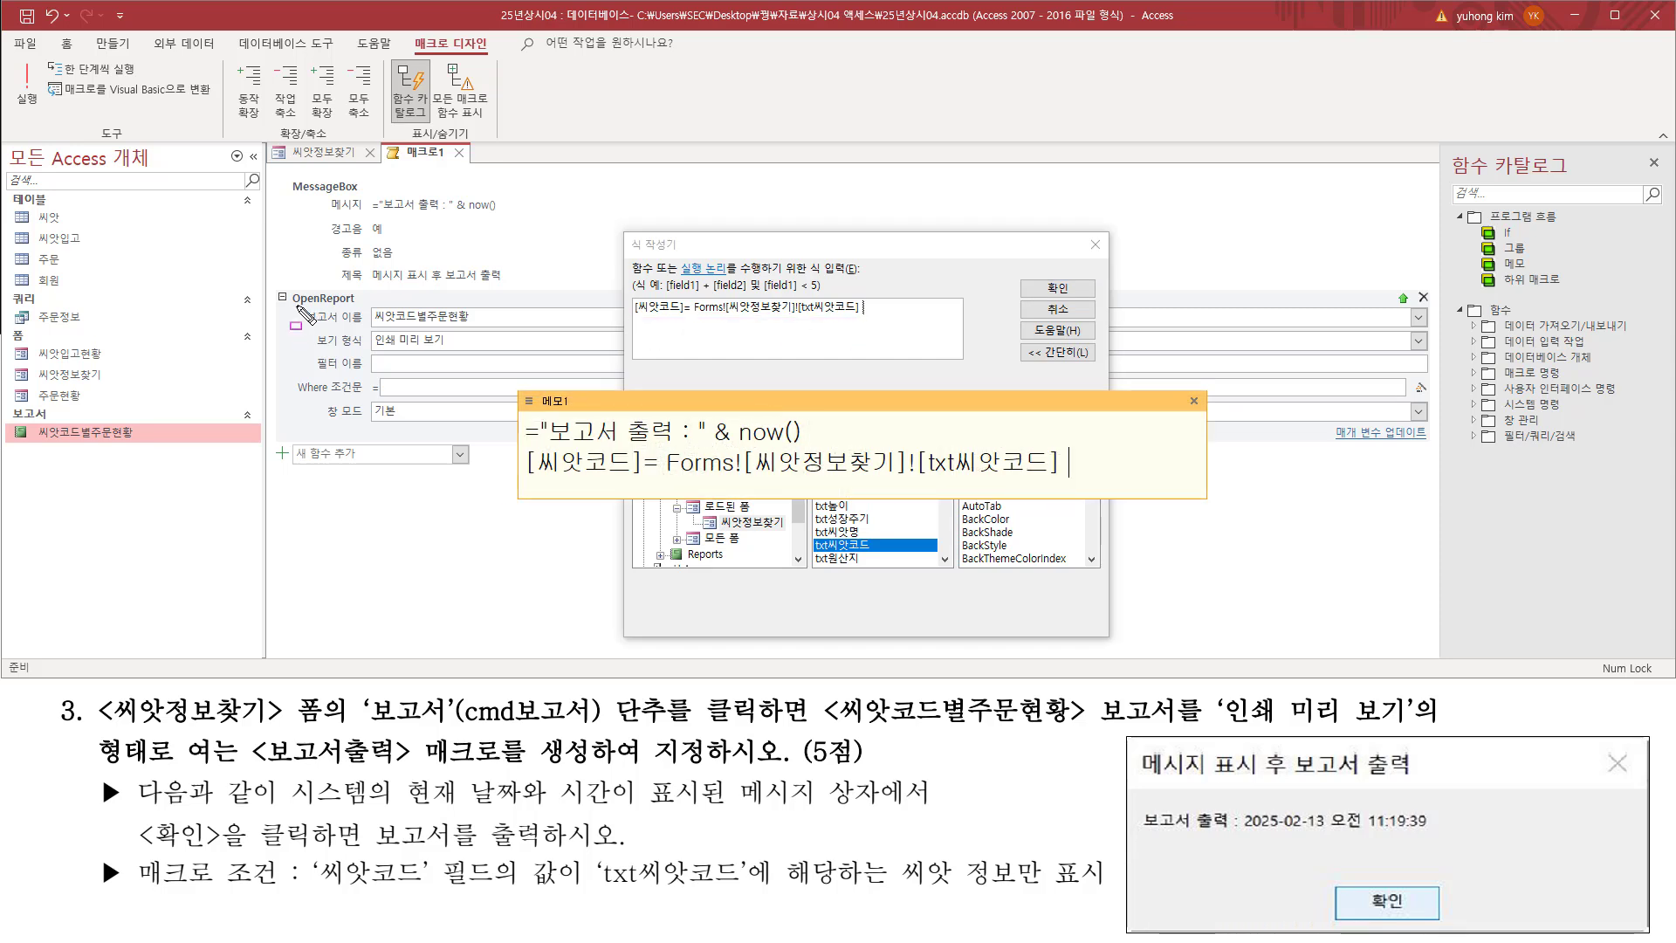
mouse_move(293, 305)
left_mouse_down()
mouse_move(488, 341)
mouse_move(472, 308)
left_mouse_up()
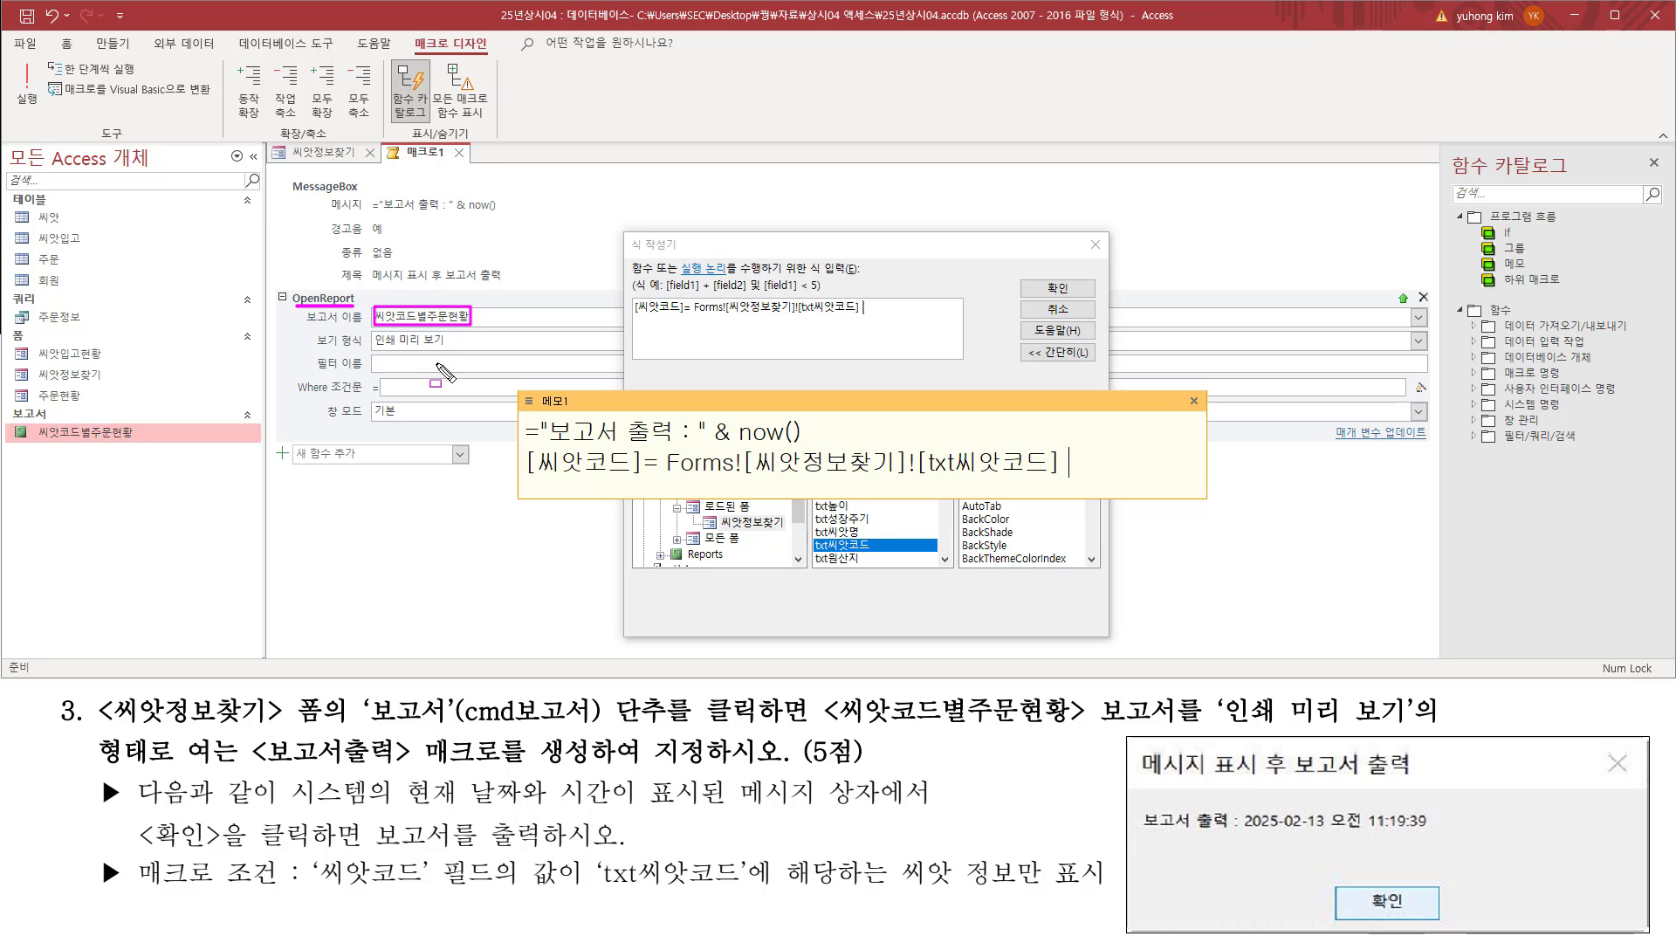
left_click_drag(527, 478, 646, 480)
mouse_move(660, 442)
left_mouse_down()
mouse_move(910, 489)
mouse_move(1069, 488)
left_mouse_up()
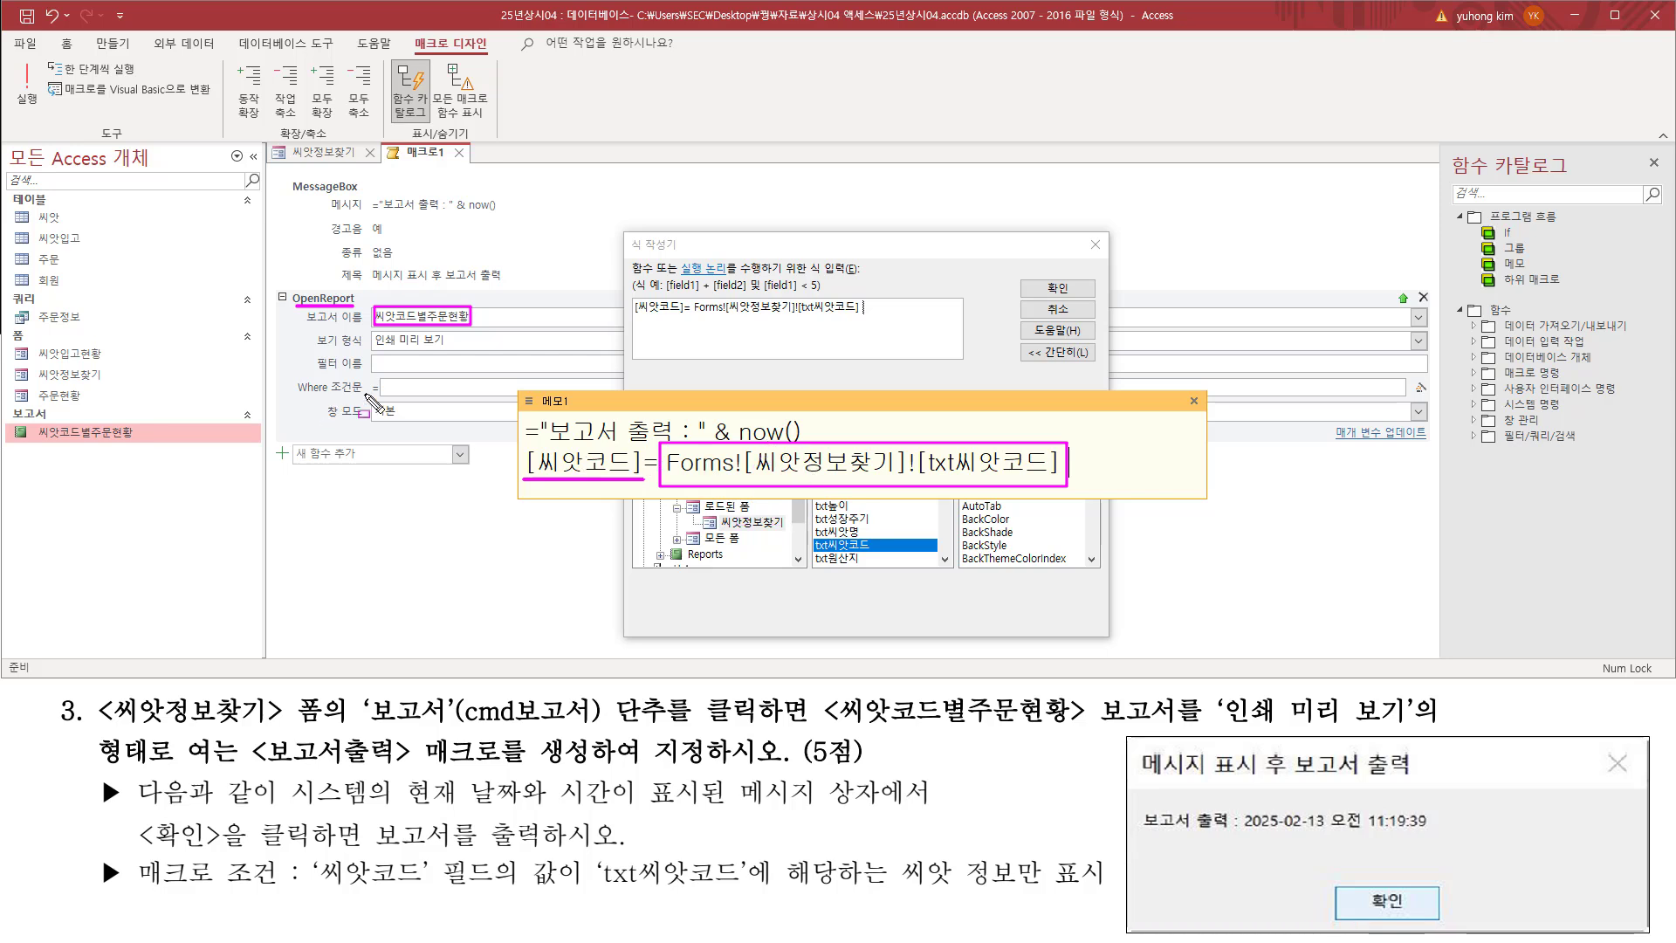
mouse_move(382, 393)
left_mouse_down()
mouse_move(506, 405)
mouse_move(515, 379)
left_mouse_up()
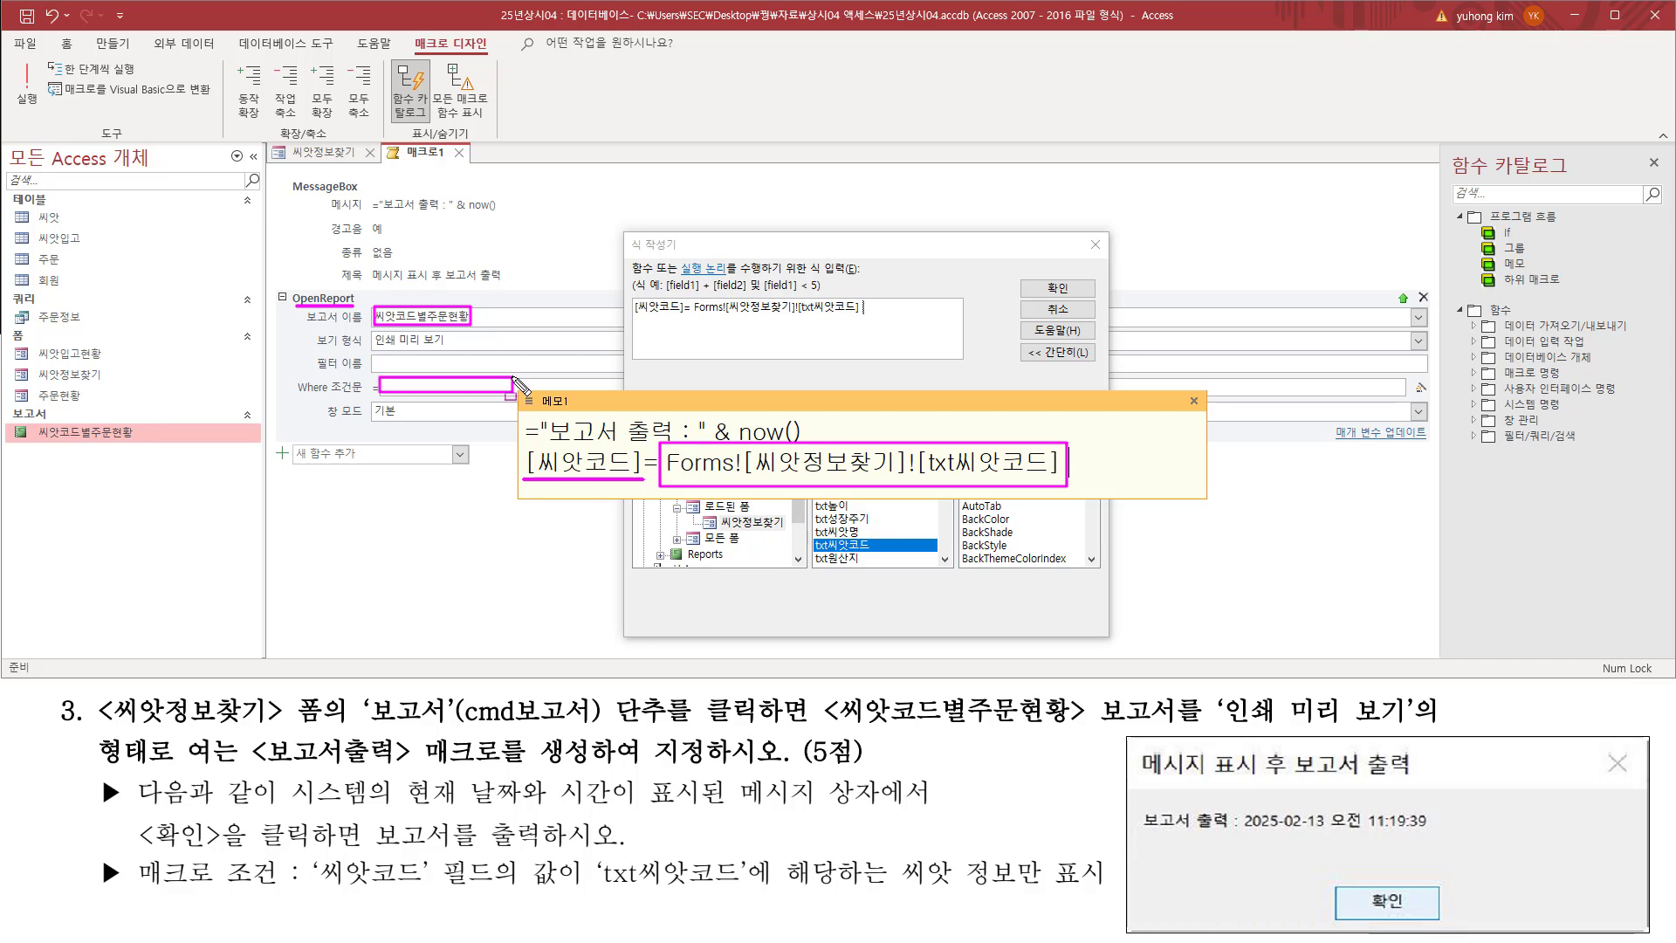
key("e")
left_click_drag(752, 477, 903, 478)
left_click_drag(663, 476, 733, 475)
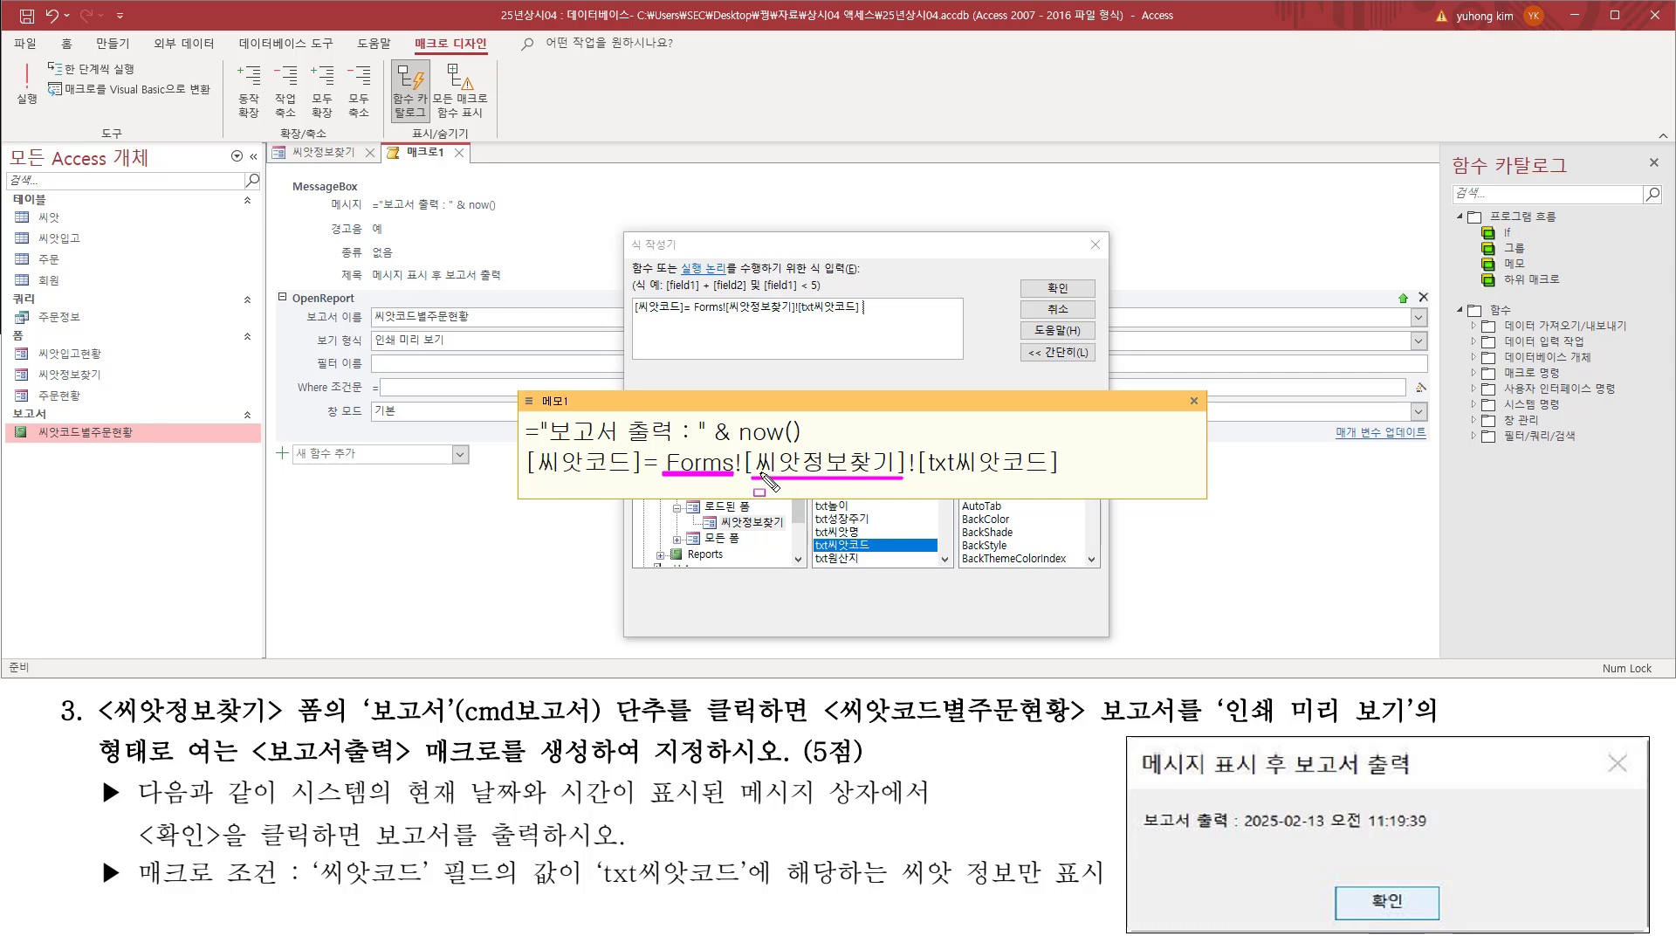
left_click_drag(735, 449, 748, 495)
mouse_move(905, 482)
left_mouse_down()
mouse_move(908, 439)
mouse_move(917, 496)
mouse_move(1058, 479)
left_mouse_up()
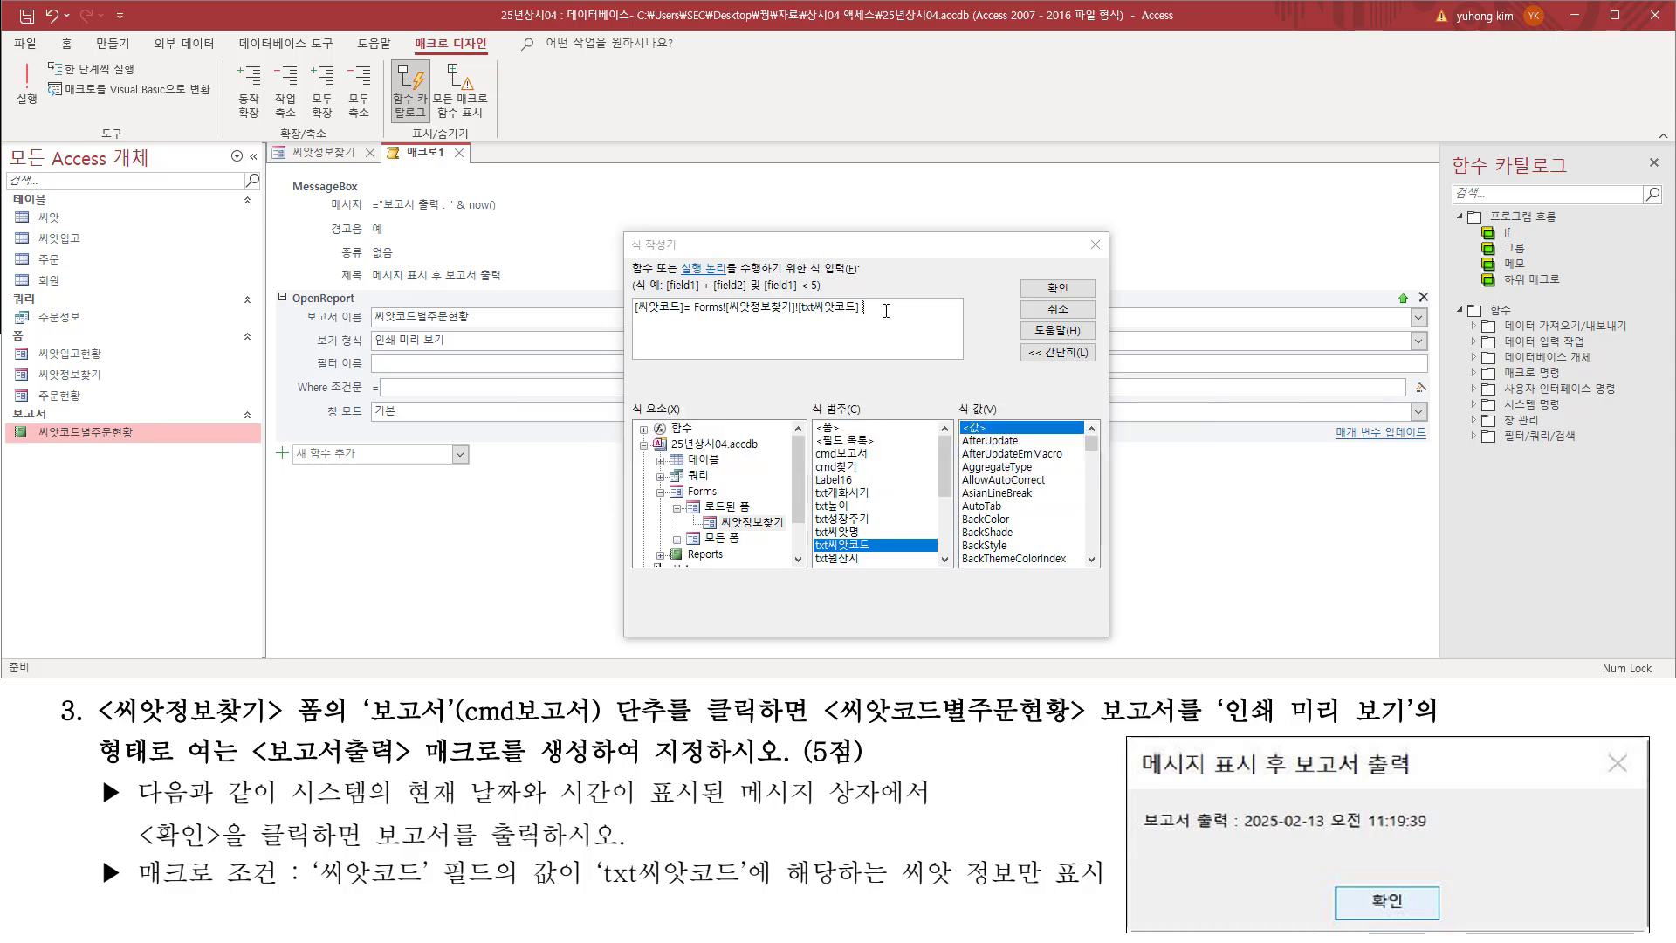
Step: Apply the completed expression to the OpenReport action's Where 조건문 argument and check it there
left_click(1059, 289)
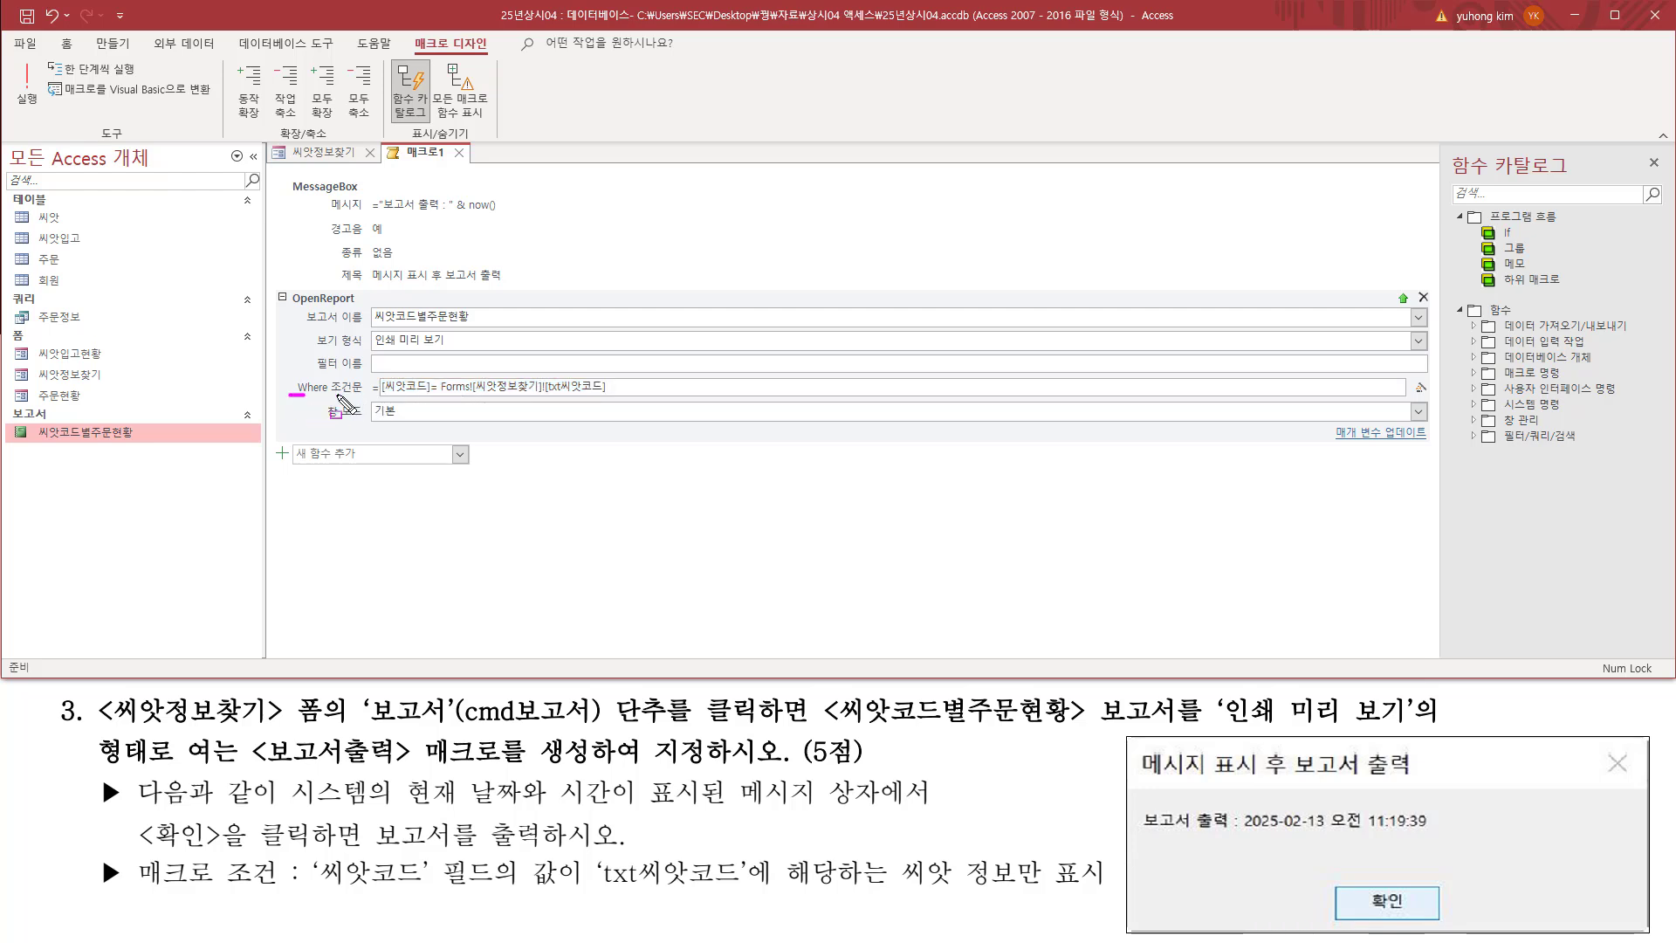
left_click_drag(289, 395, 621, 403)
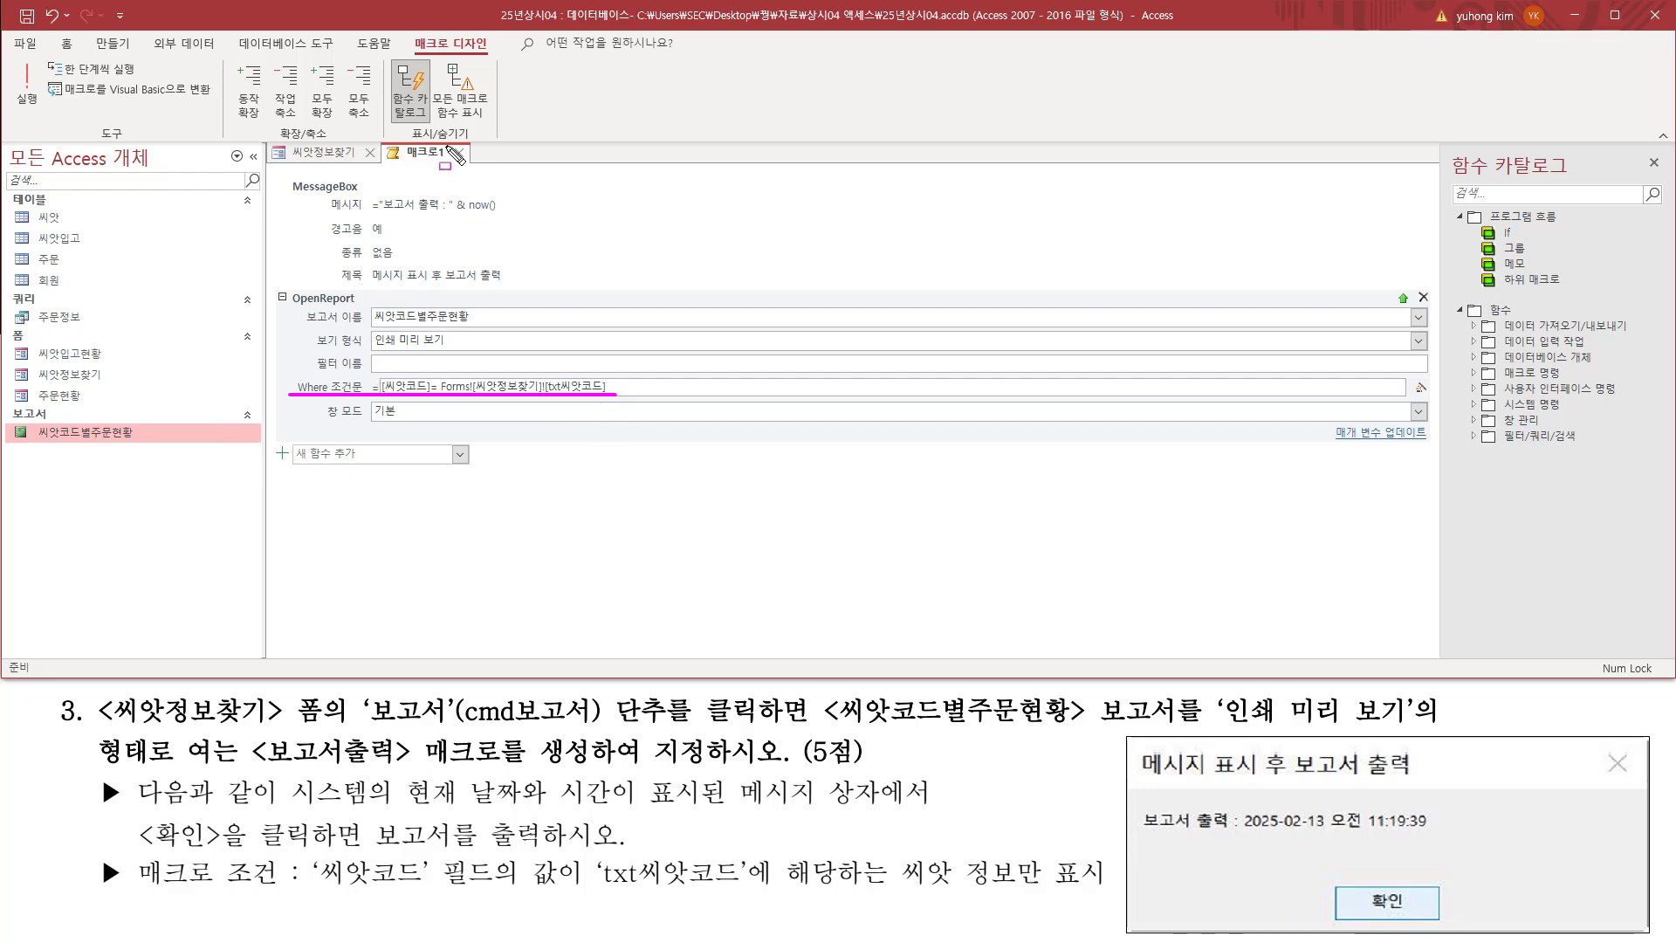
Step: Close the new macro and accept saving its design changes
left_click_drag(449, 143, 471, 162)
left_click(458, 153)
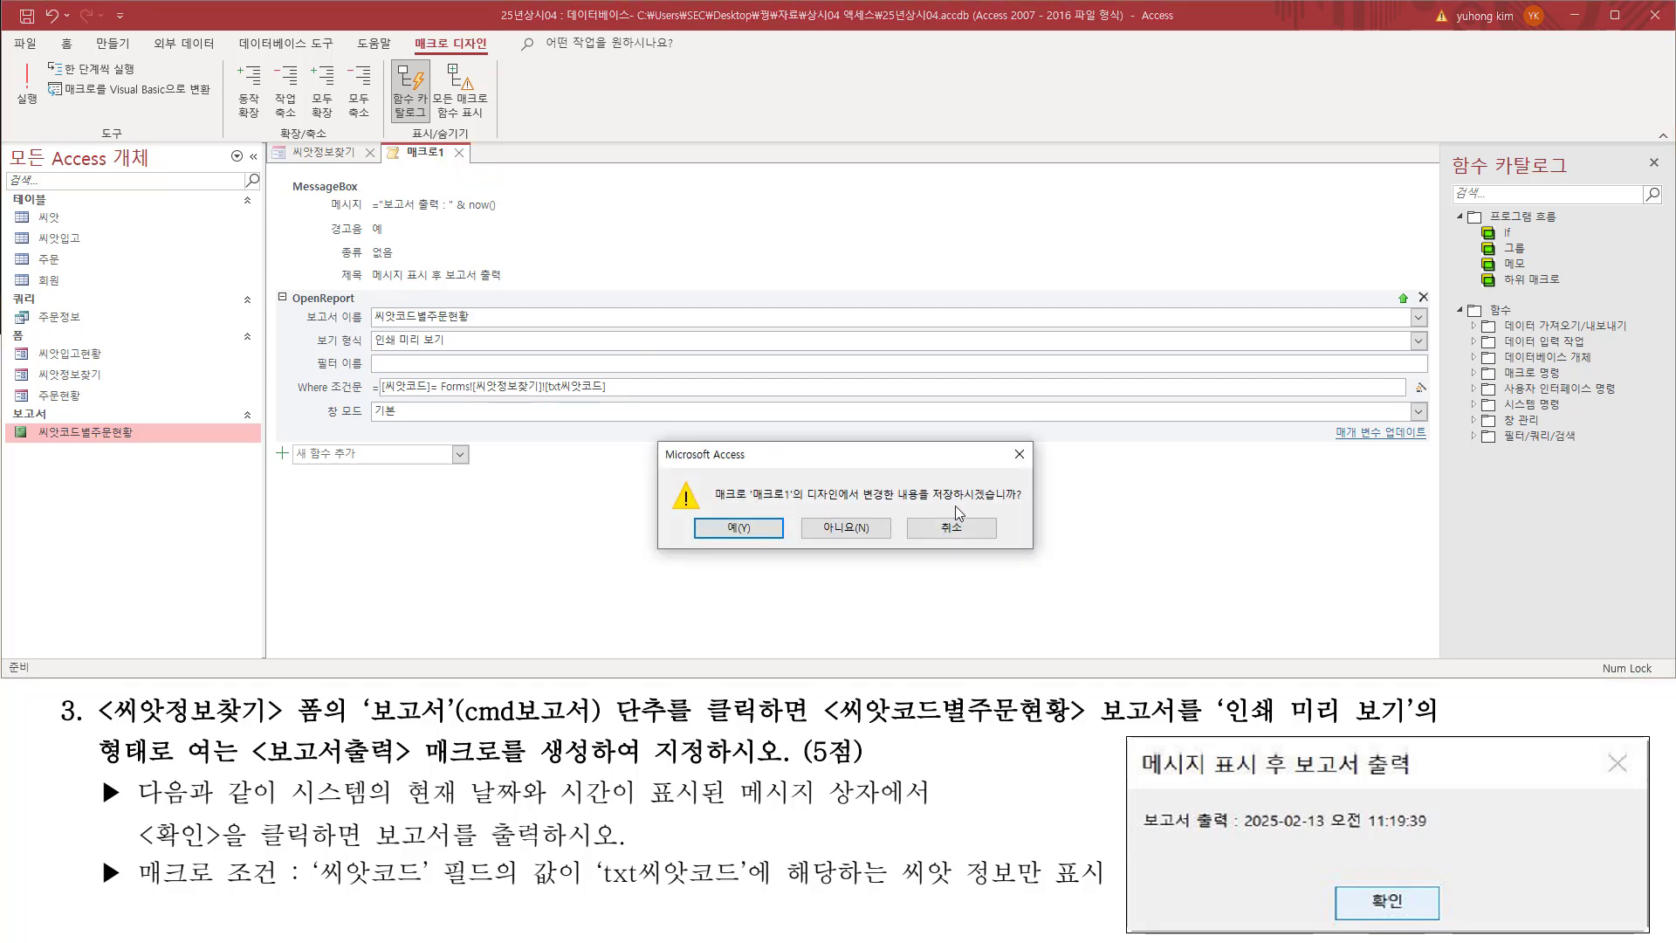
left_click_drag(927, 504, 1020, 504)
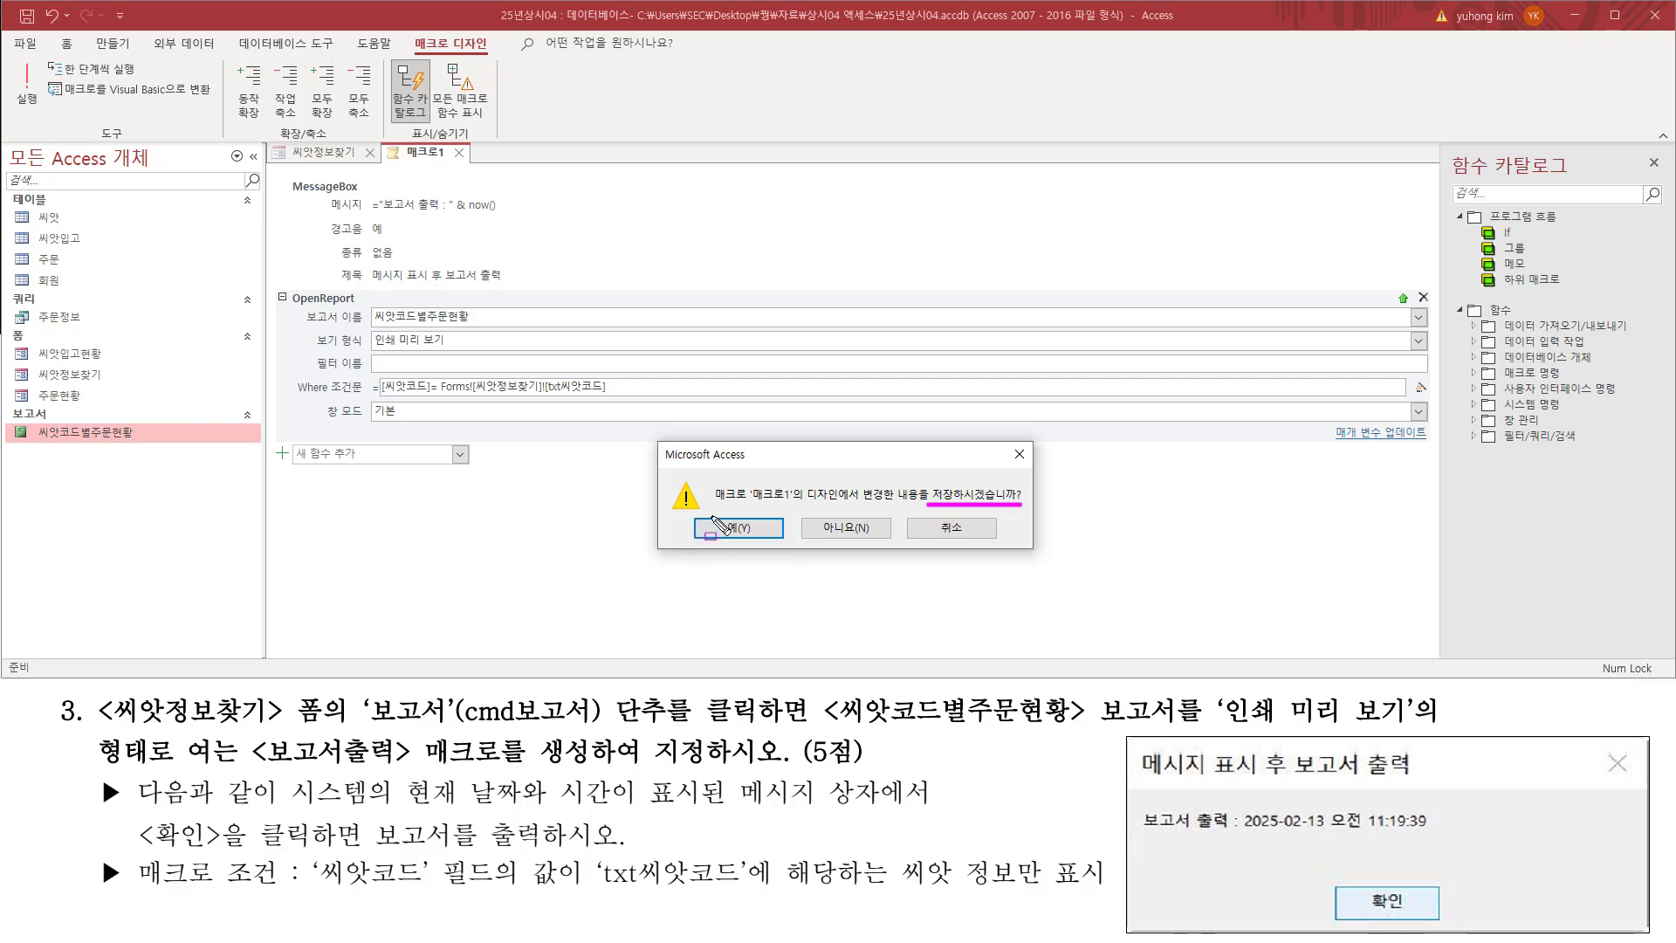
key("Escape")
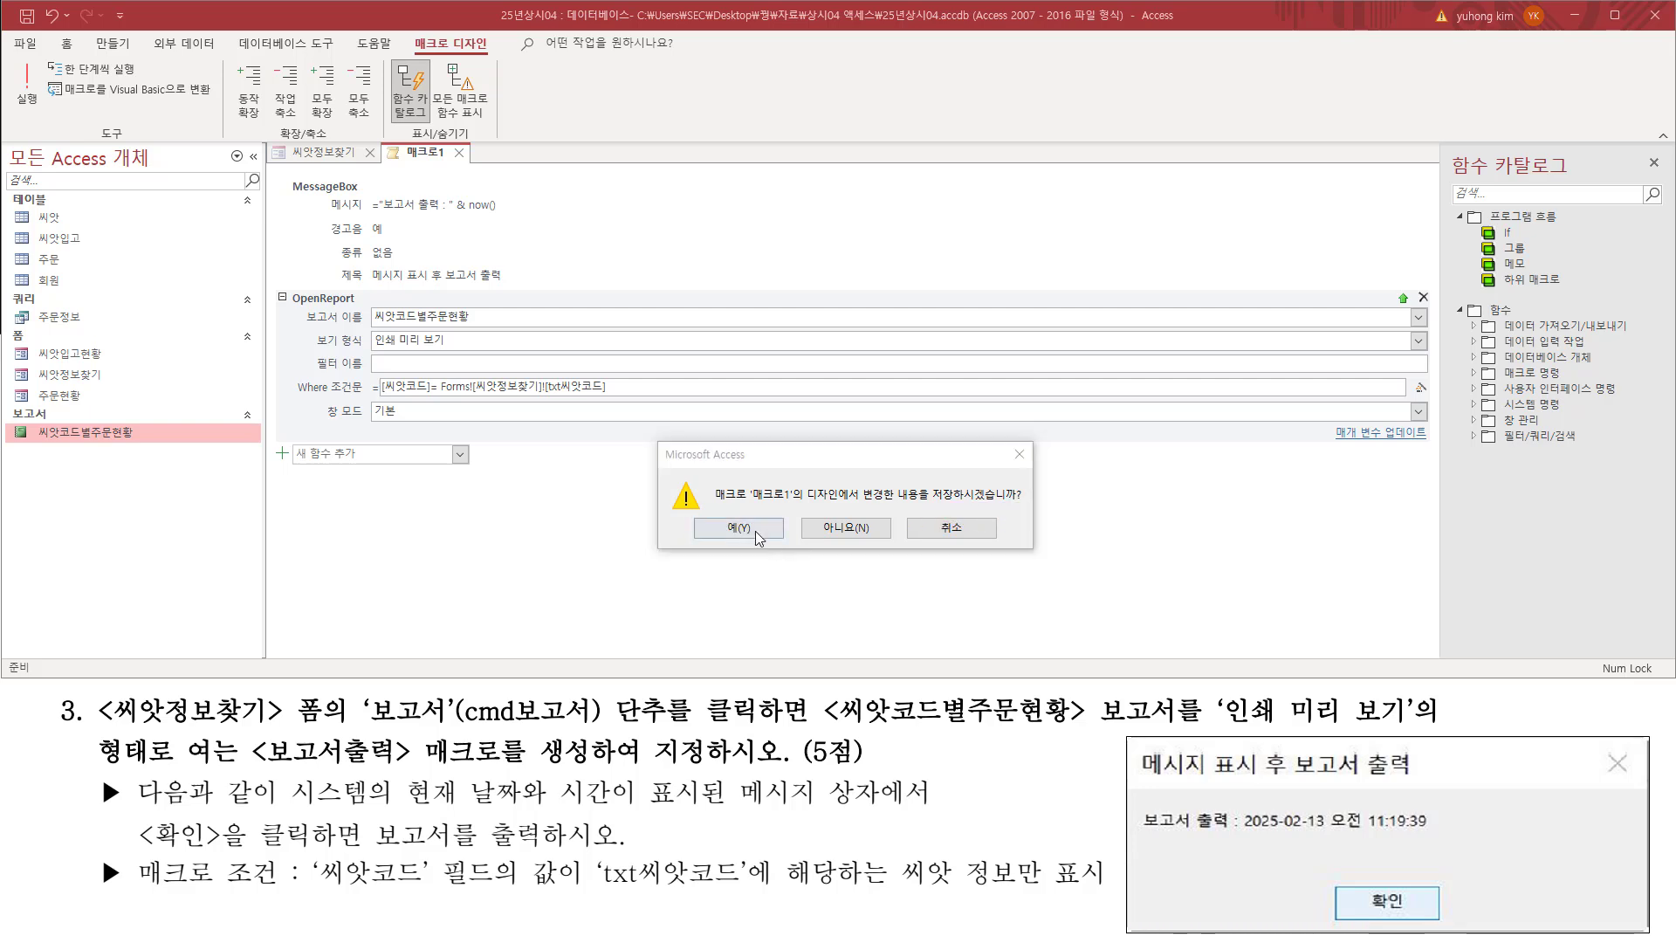
left_click(739, 528)
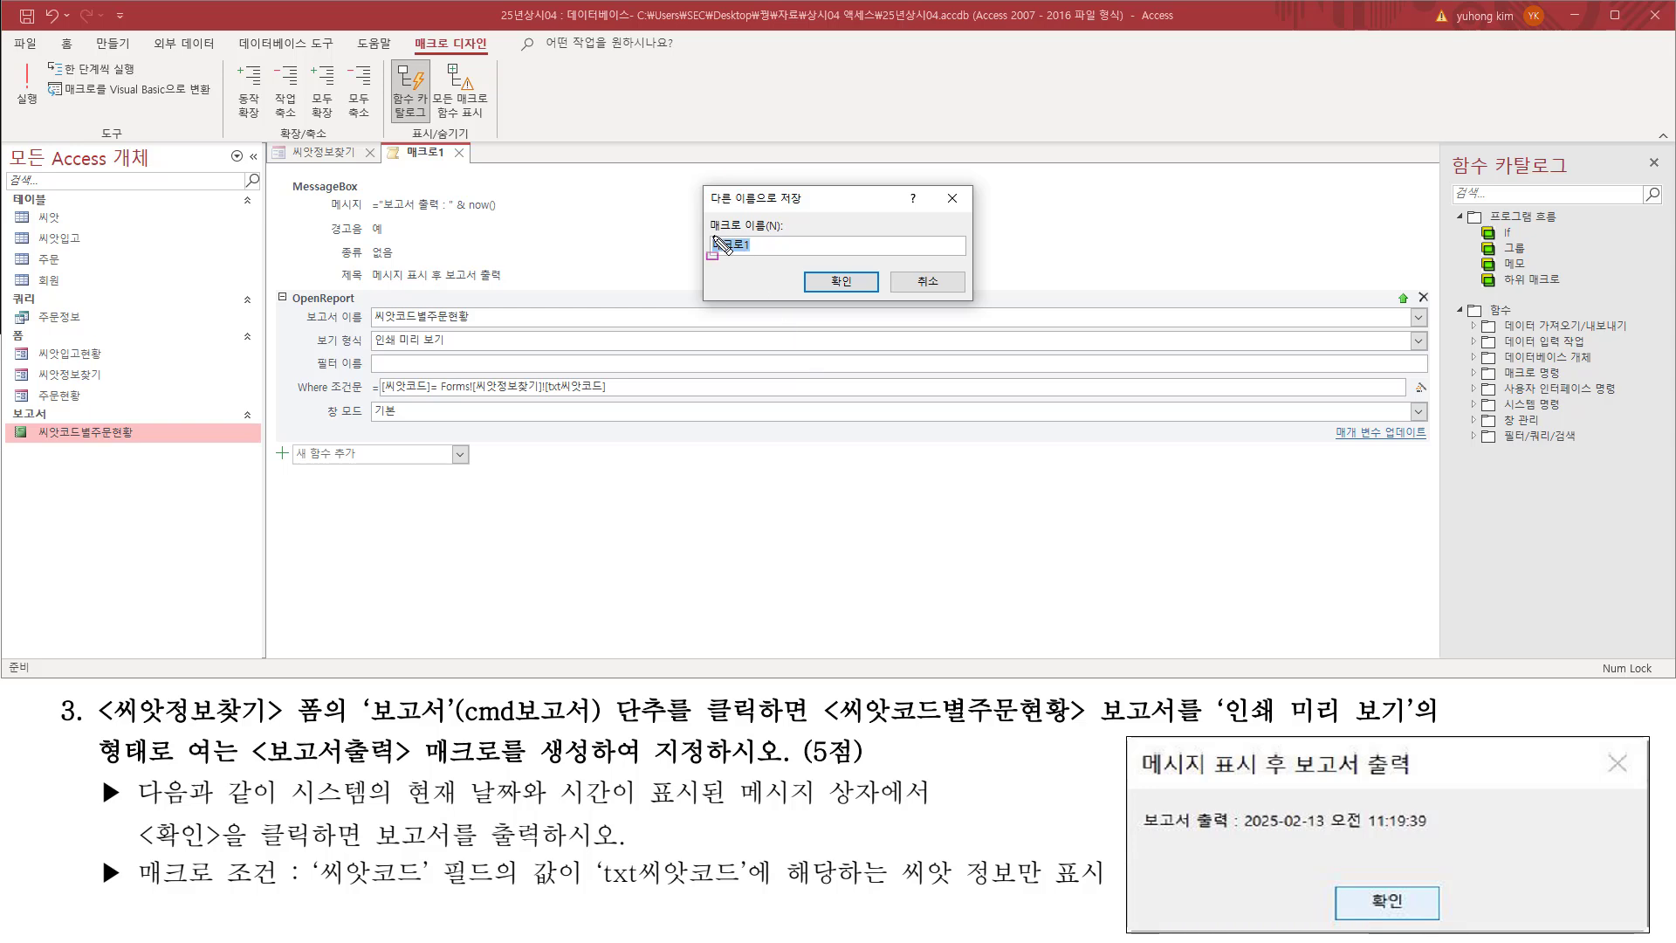
Step: Save the macro under the name 보고서출력, as the task requires
left_click_drag(705, 215, 795, 259)
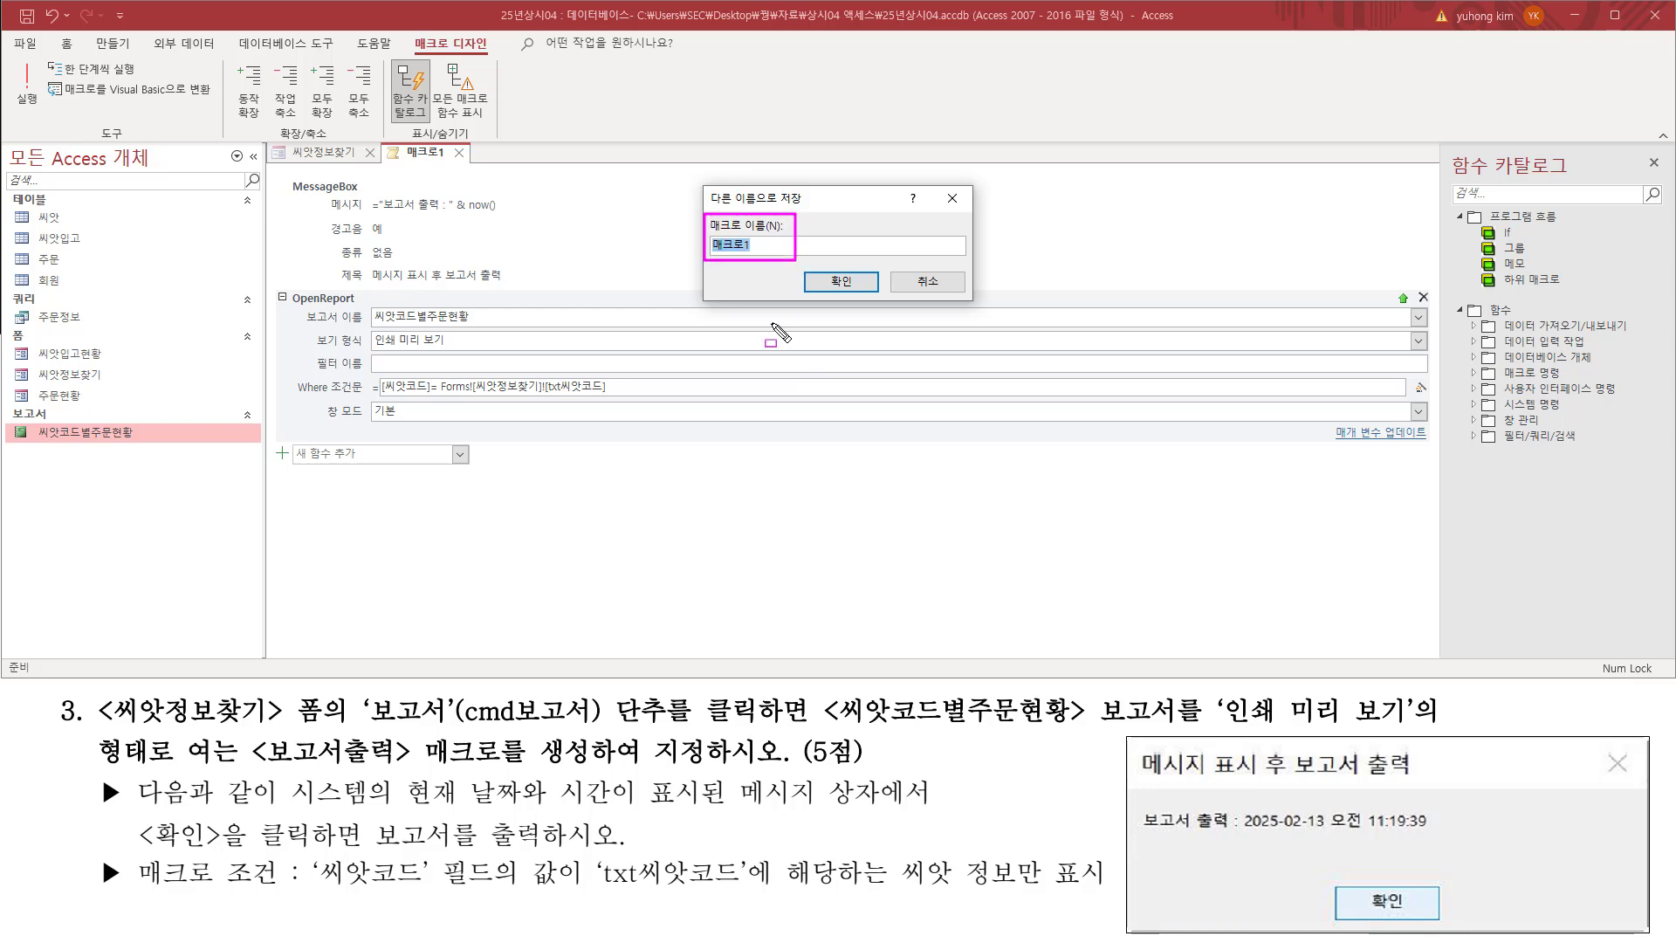
mouse_move(245, 770)
left_mouse_down()
mouse_move(482, 770)
mouse_move(505, 730)
mouse_move(594, 768)
left_mouse_up()
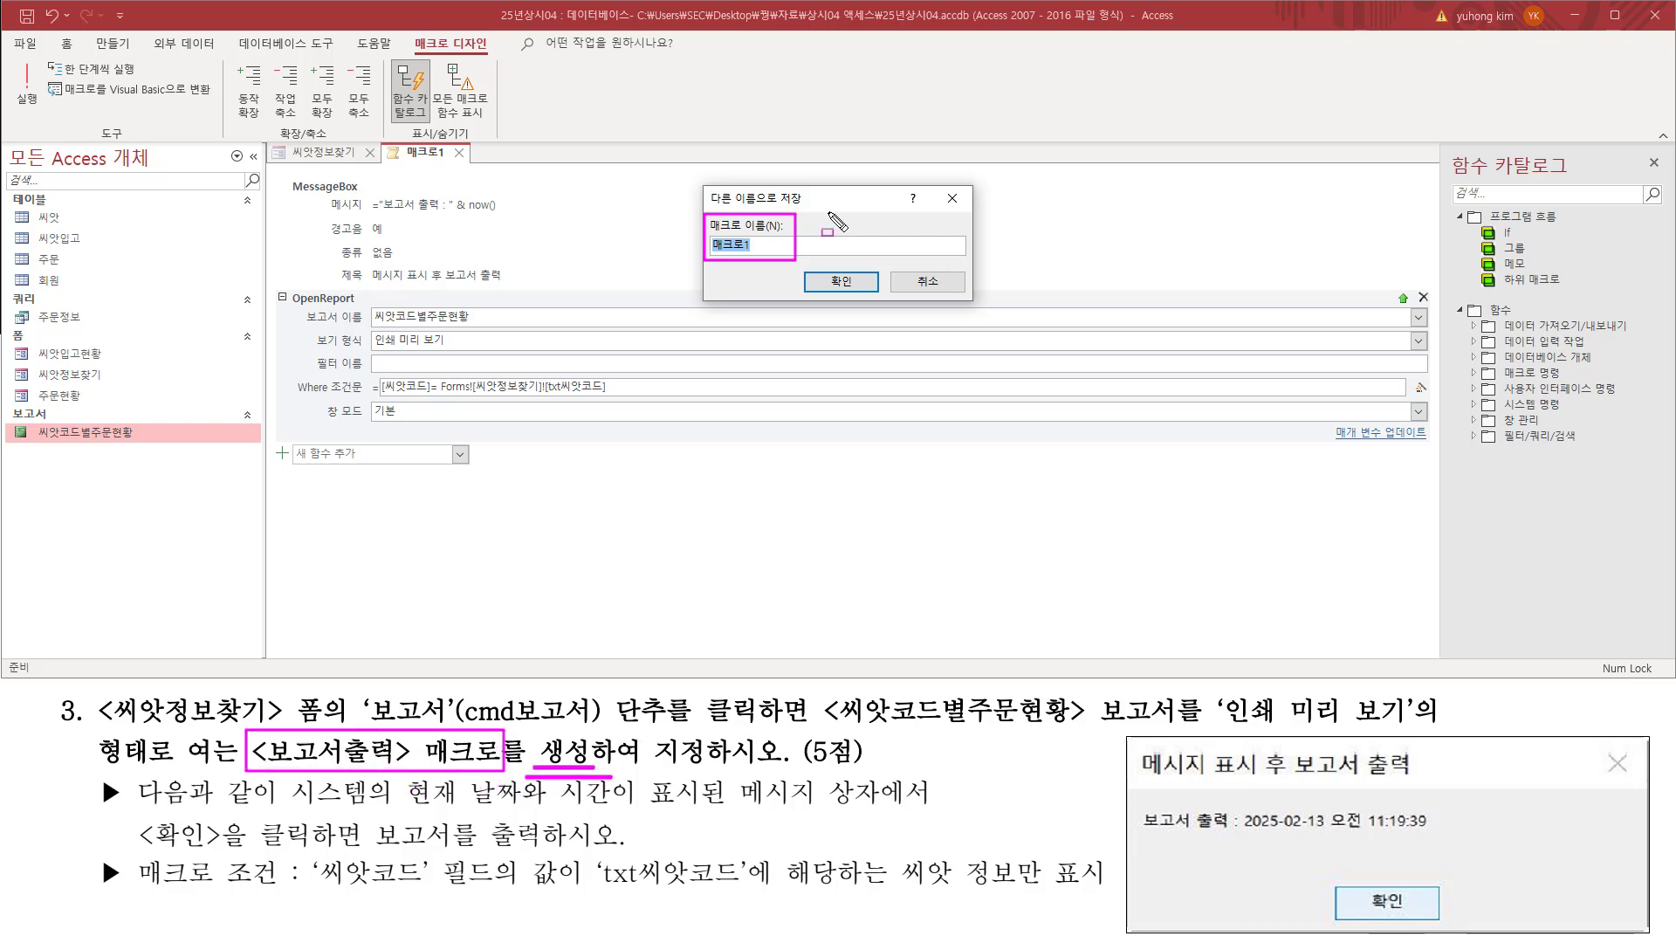
key("Escape")
type("보고서출력")
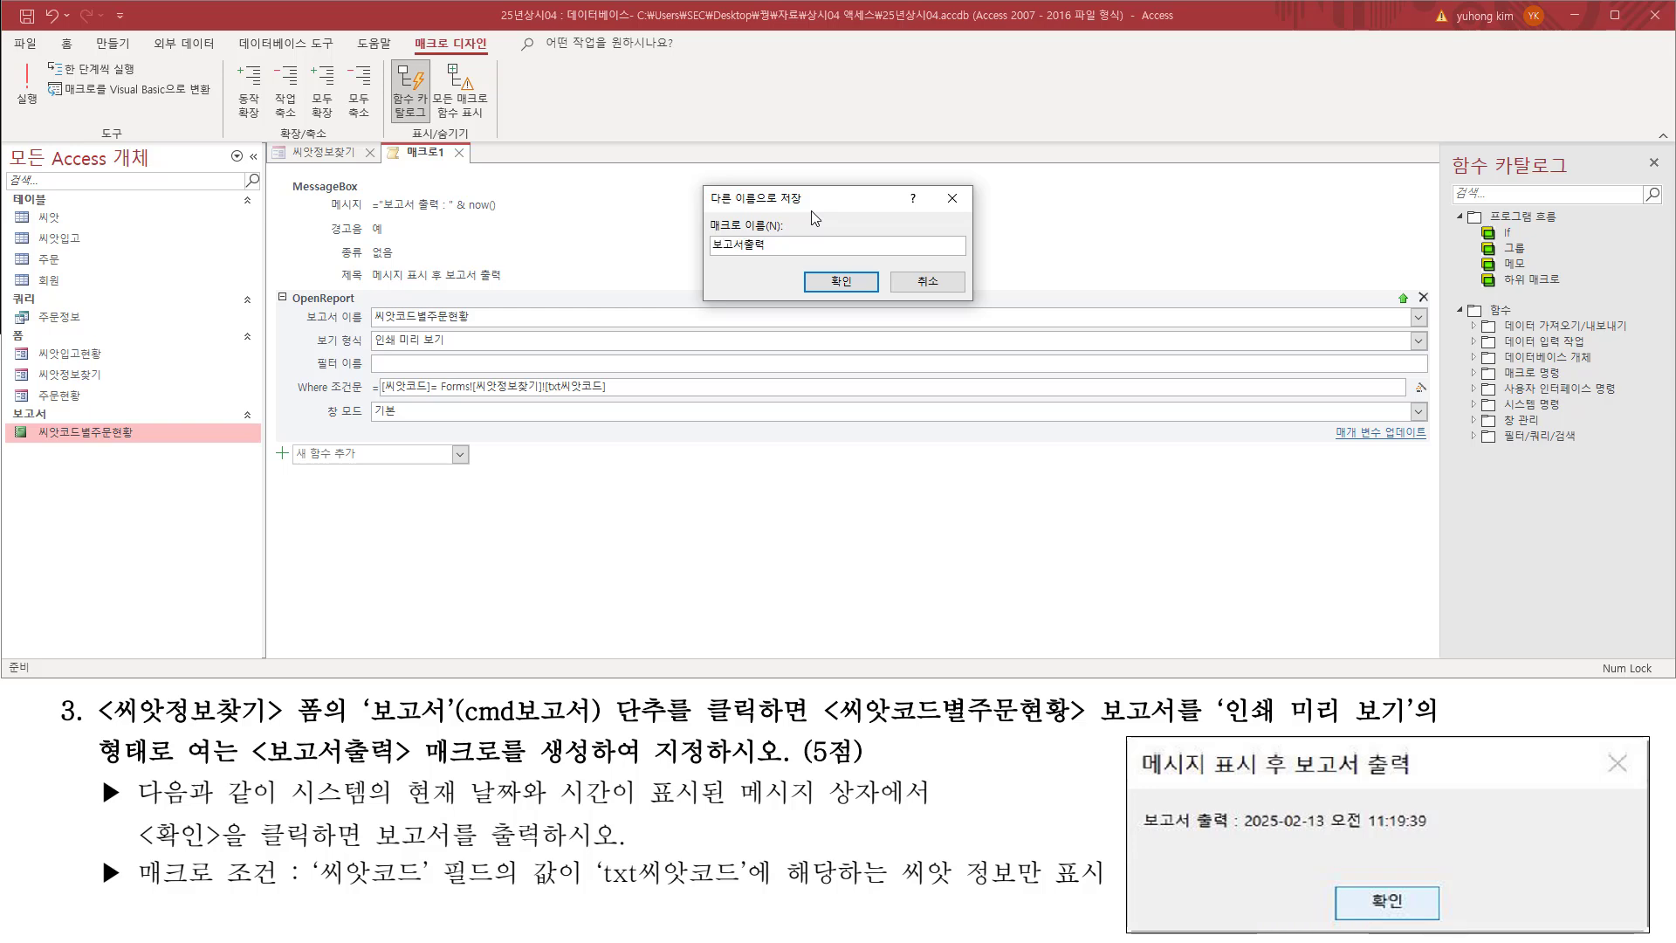
left_click(784, 239)
left_click_drag(710, 256, 775, 255)
left_click_drag(380, 211, 437, 212)
left_click_drag(810, 271, 881, 296)
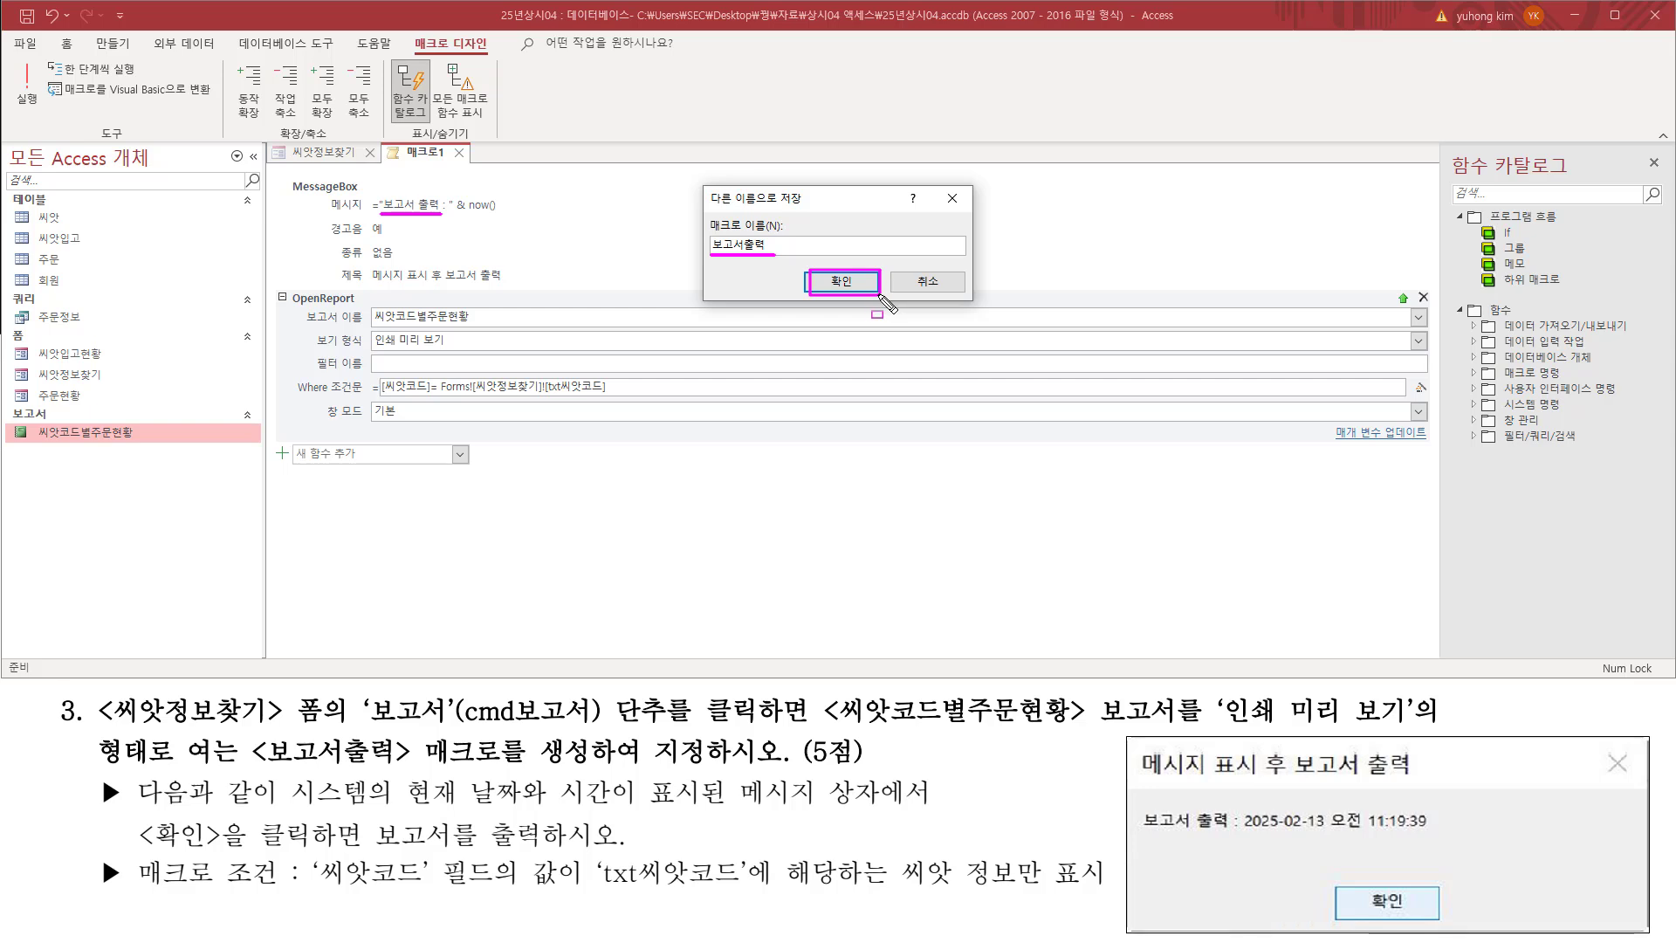
key("Escape")
left_click(861, 286)
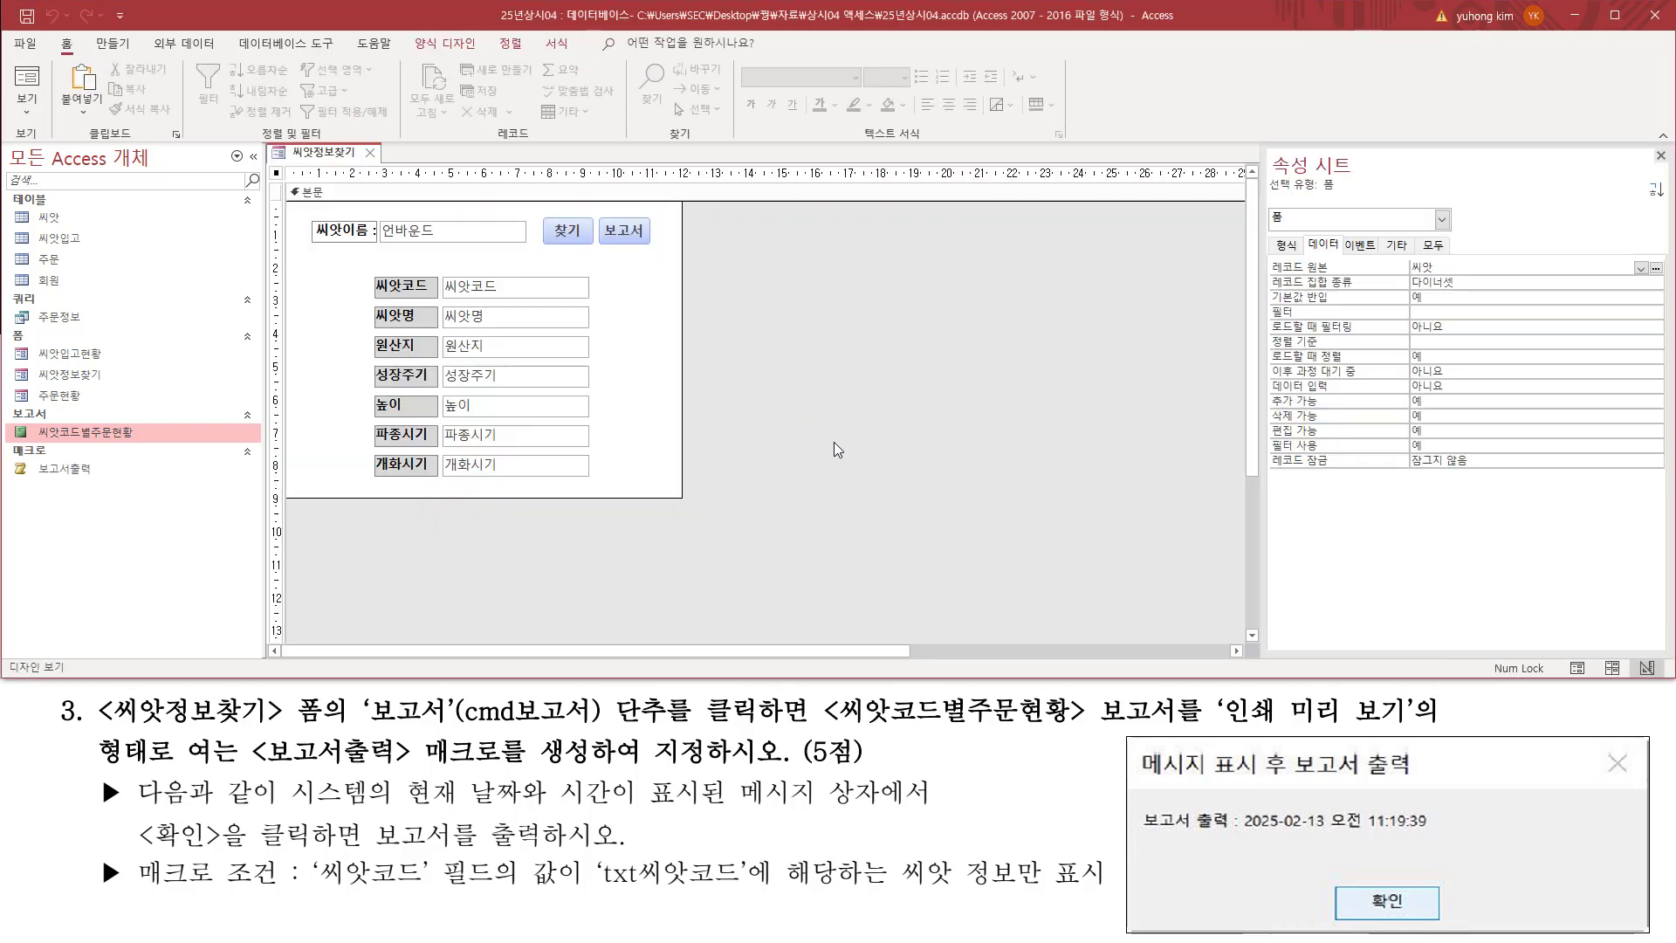
Step: Select the 보고서 button in the 씨앗정보찾기 form's design and check that its name matches the task's cmd보고서
mouse_move(28, 471)
left_mouse_down()
mouse_move(19, 447)
mouse_move(118, 487)
left_mouse_up()
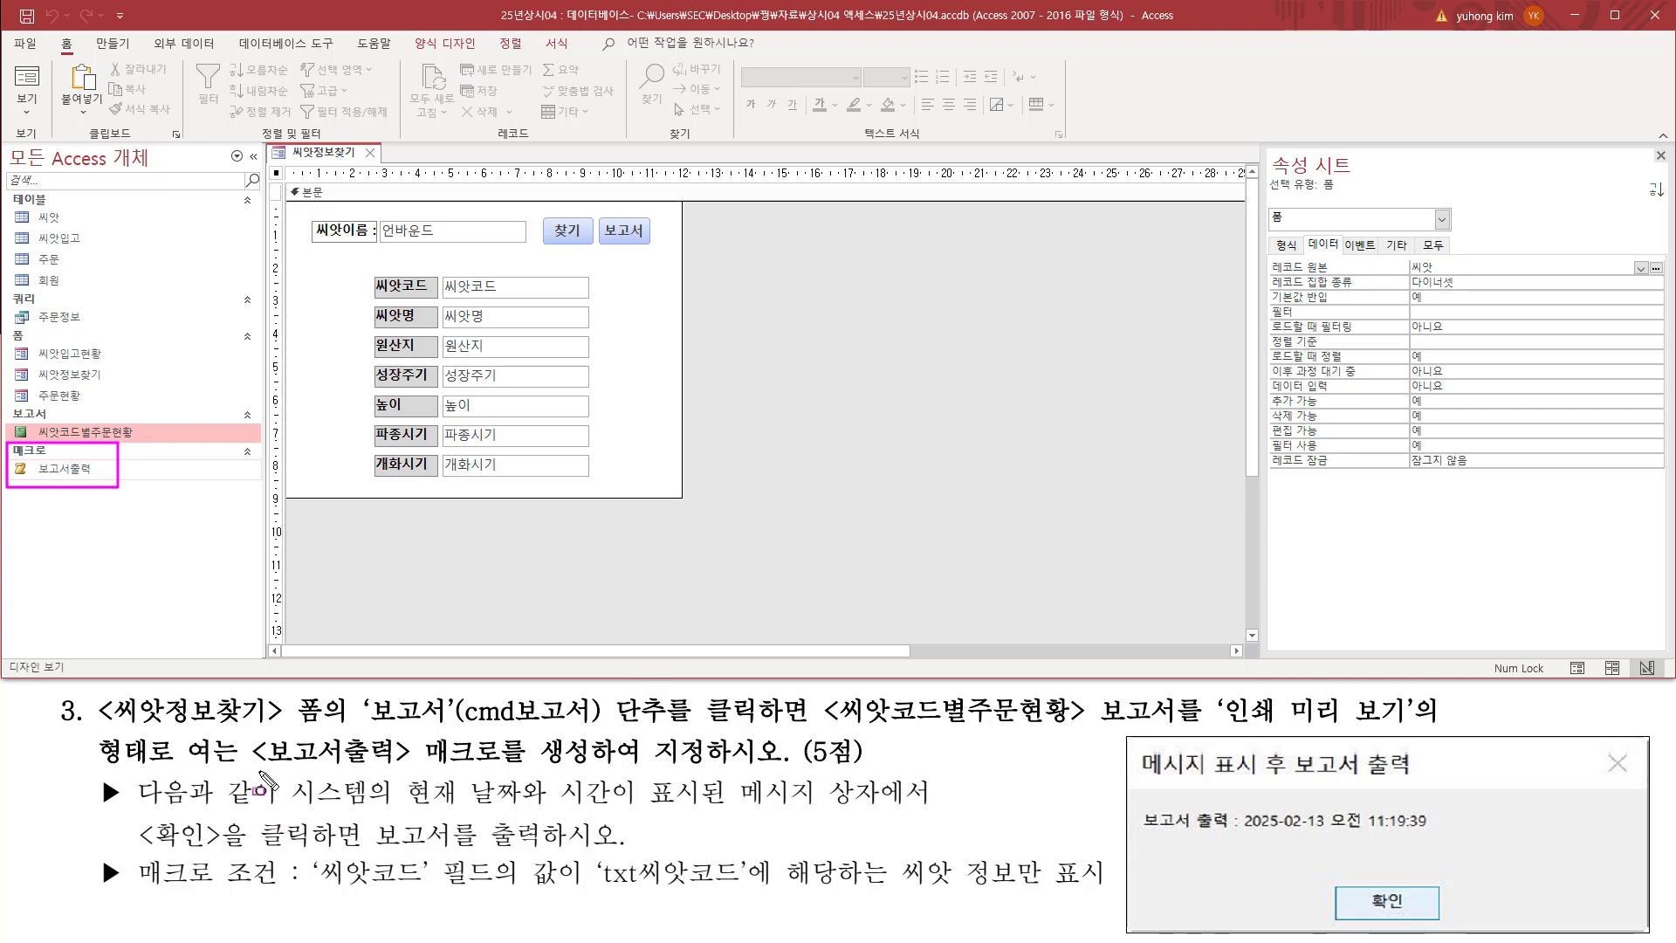
left_click_drag(248, 766, 723, 769)
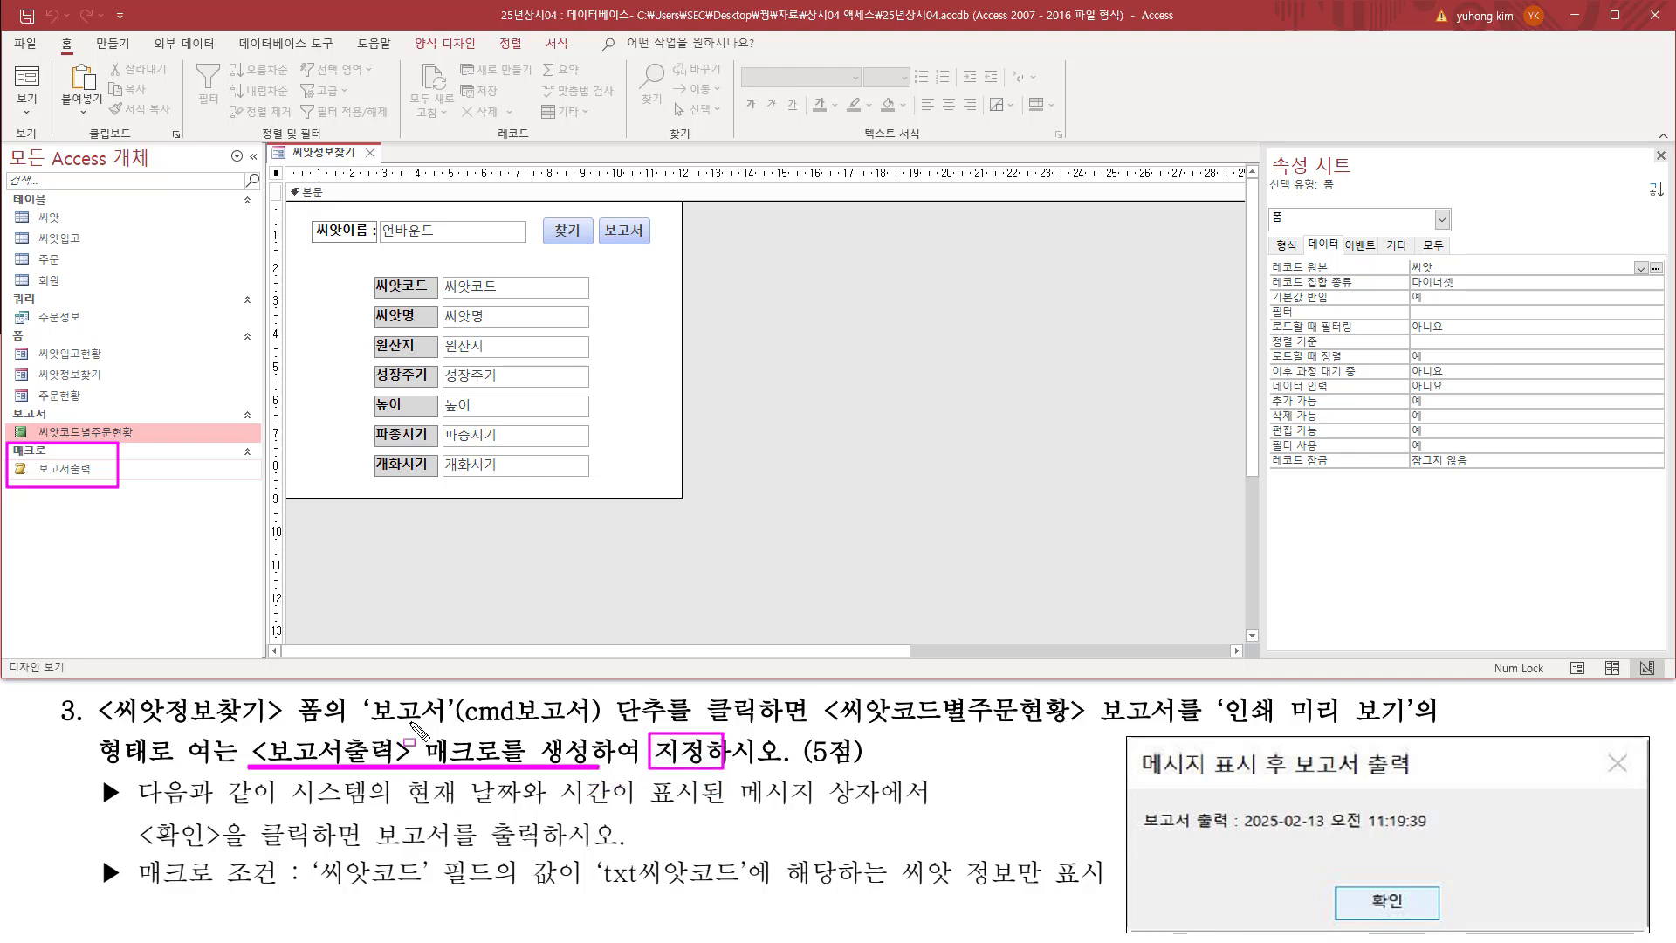
left_click_drag(368, 707, 803, 721)
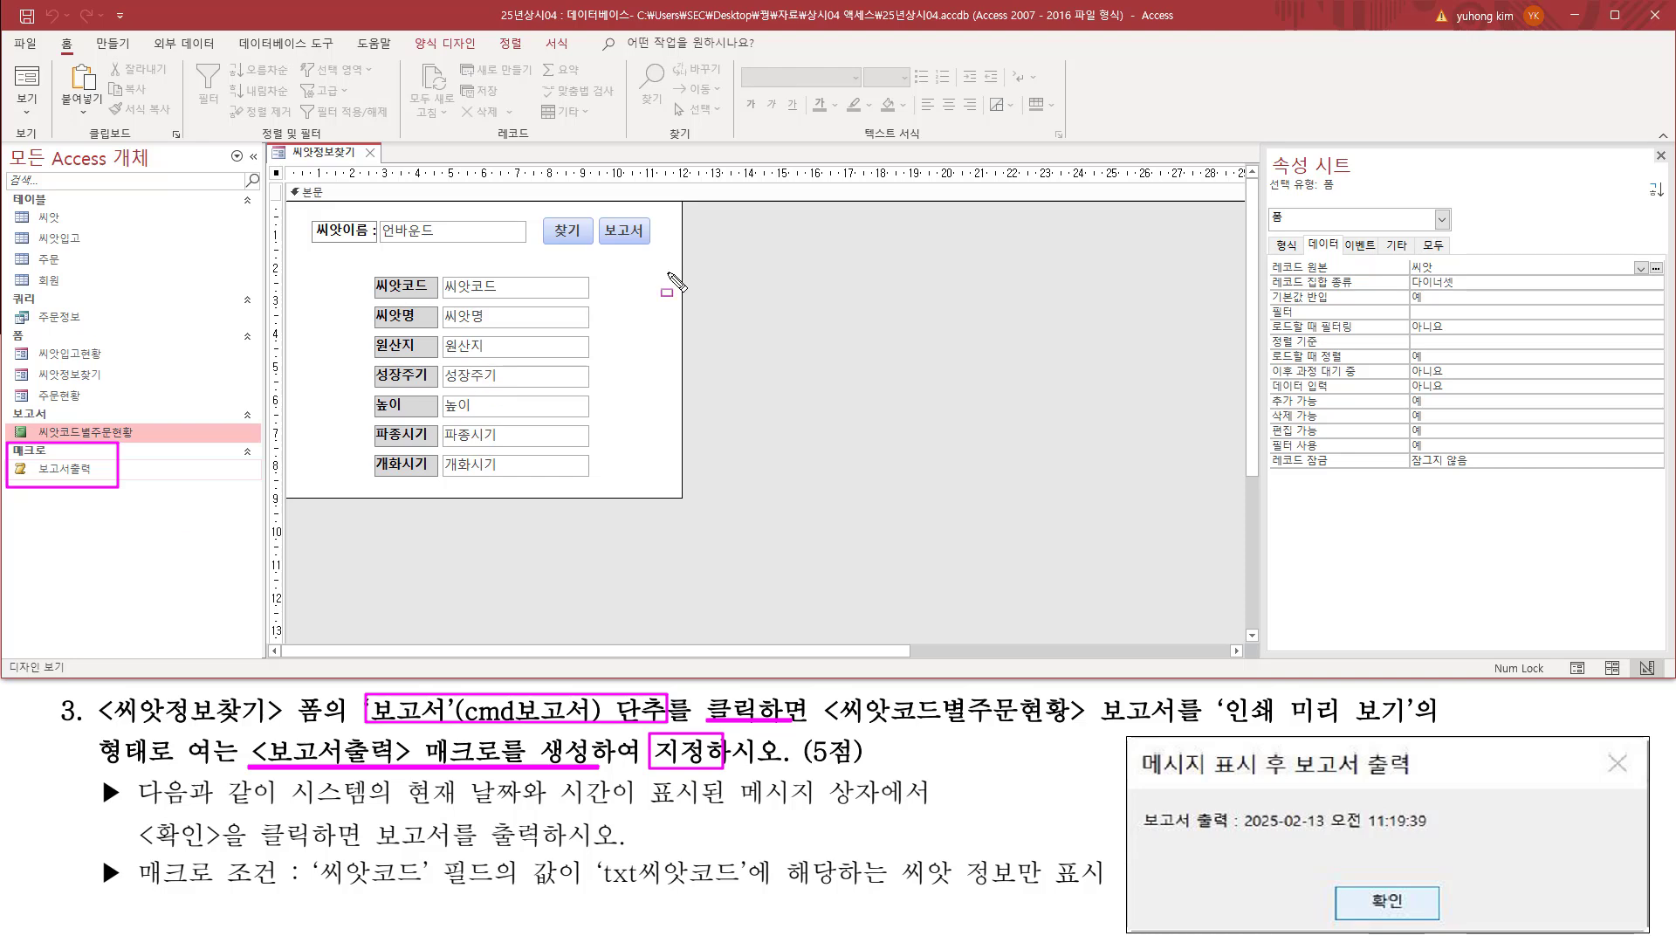
left_click_drag(599, 211, 655, 252)
key("Escape")
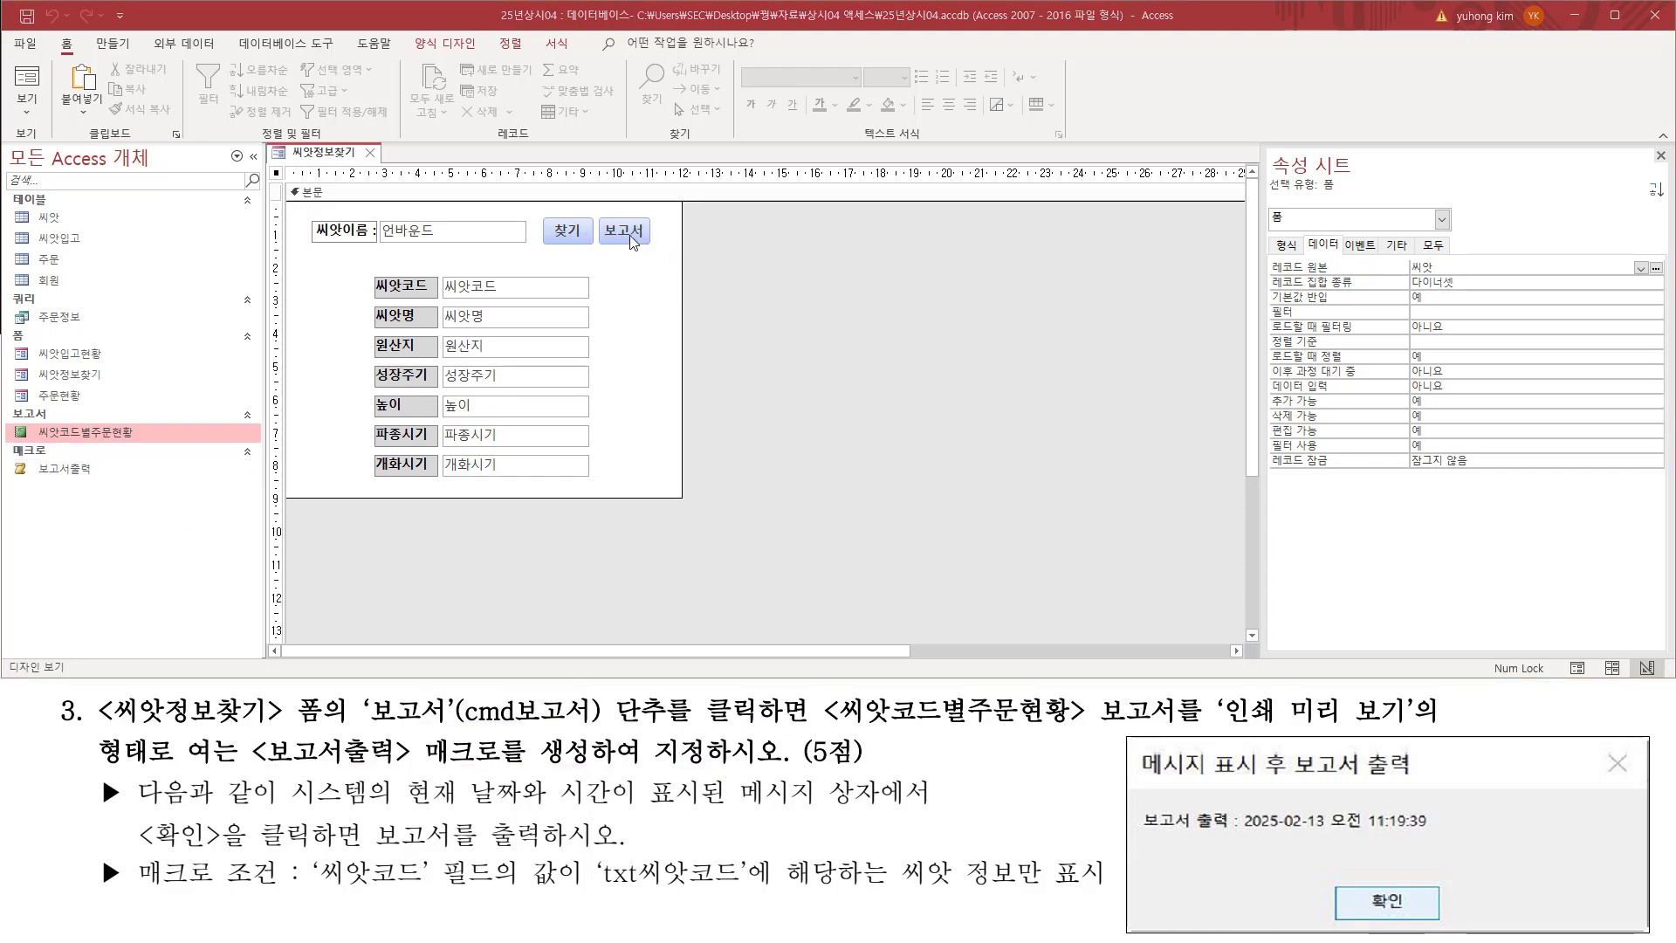
left_click(630, 234)
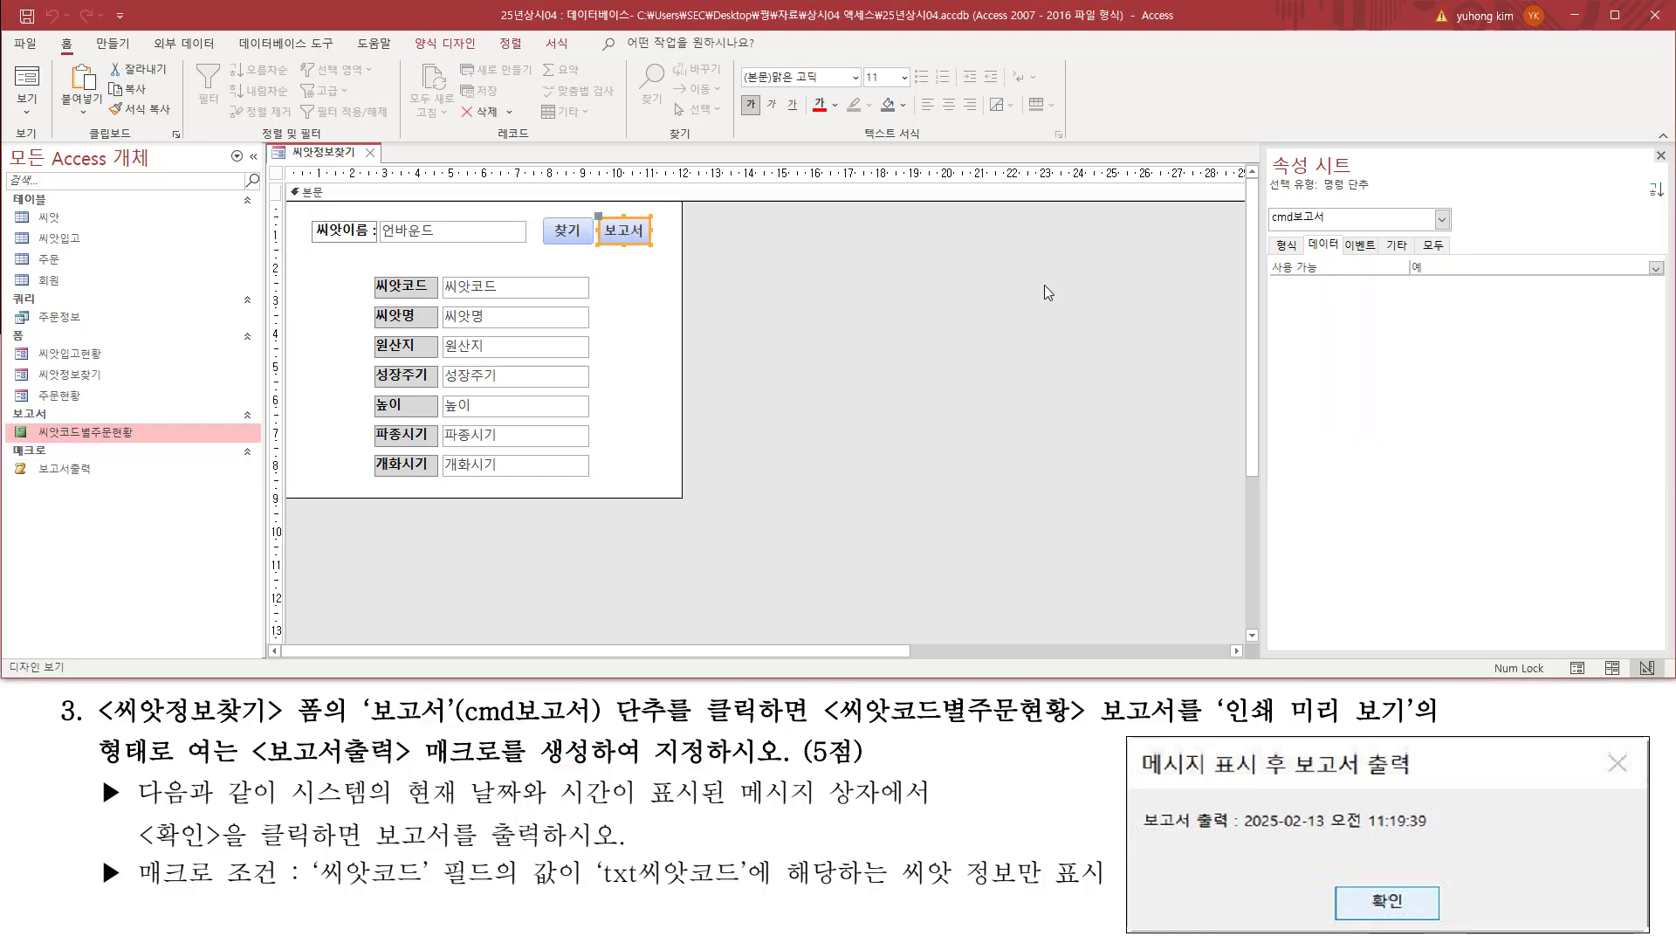
key("ctrl+2")
left_click_drag(1273, 224, 1331, 226)
left_click_drag(456, 724, 601, 724)
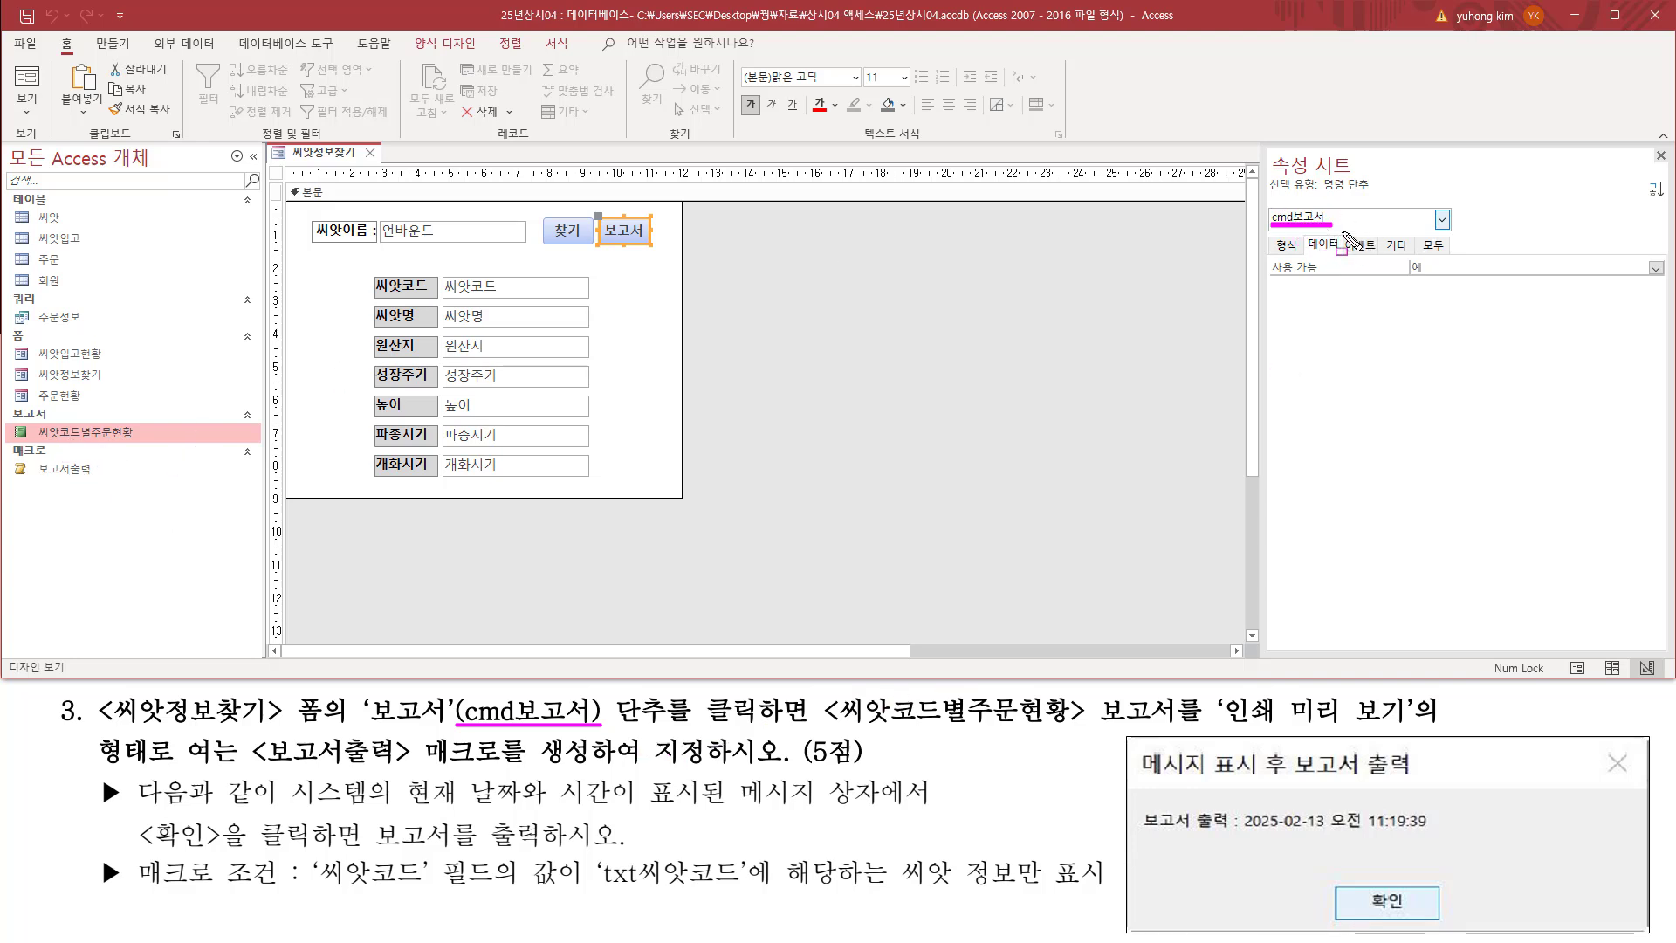
Step: Assign the 보고서출력 macro to the On Click event of the cmd보고서 button and review the assignment
left_click_drag(1342, 230, 1383, 255)
key("Escape")
left_click(1368, 249)
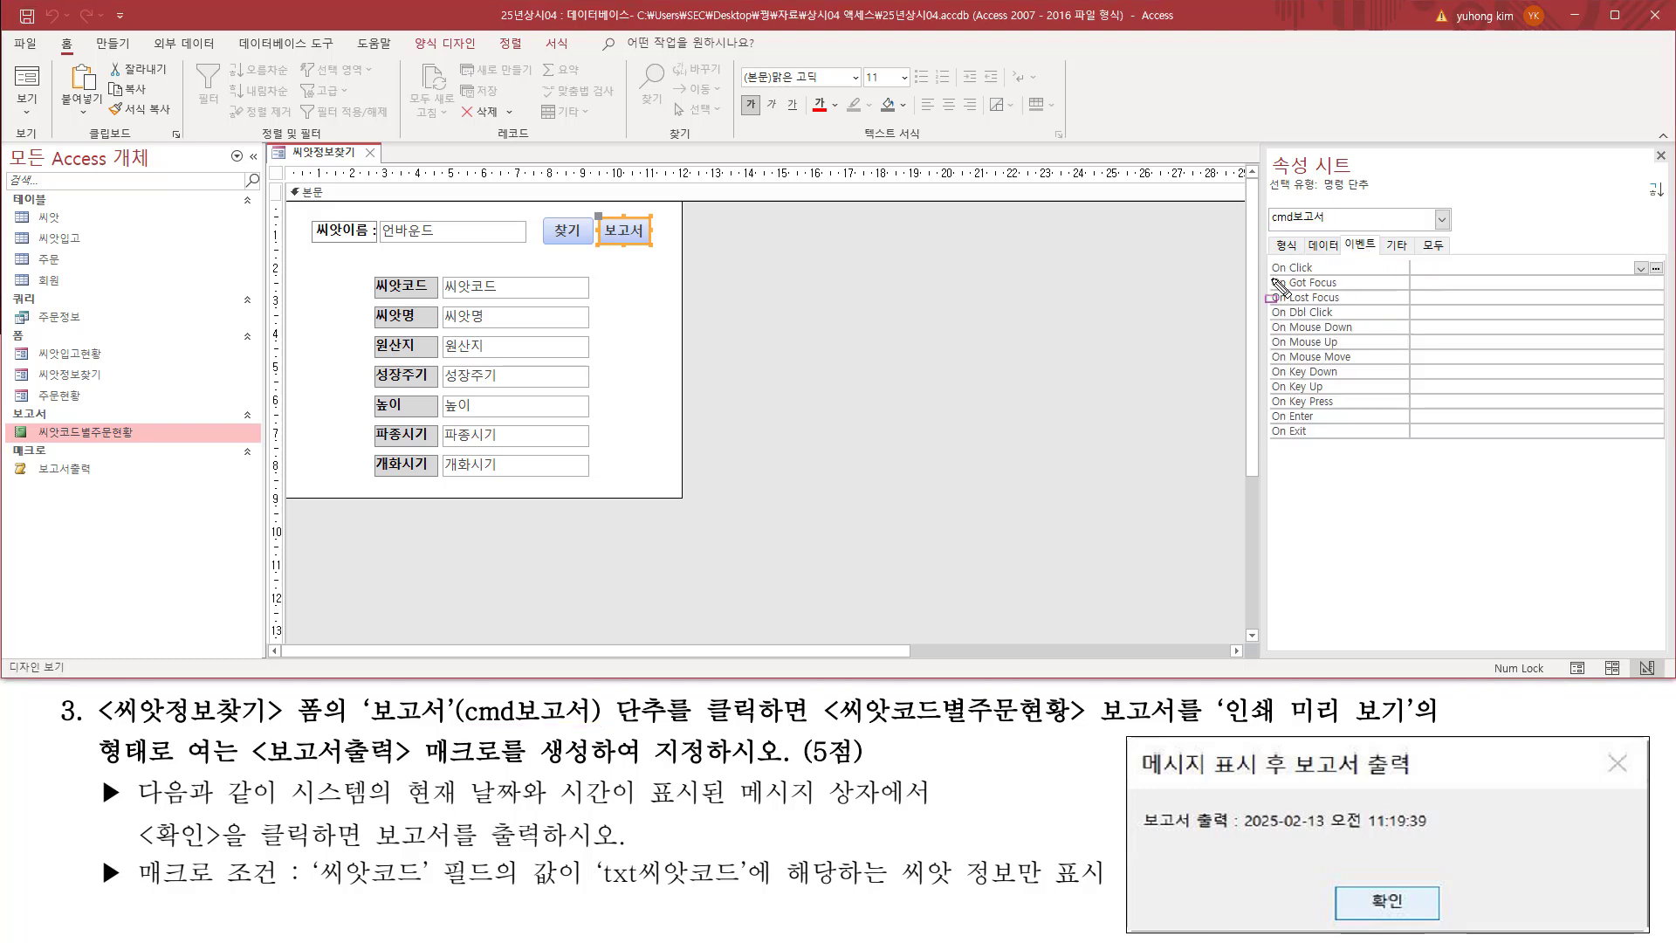
left_click_drag(1269, 275, 1440, 274)
left_click_drag(1629, 253, 1652, 280)
key("Escape")
left_click(1641, 270)
left_click(1641, 268)
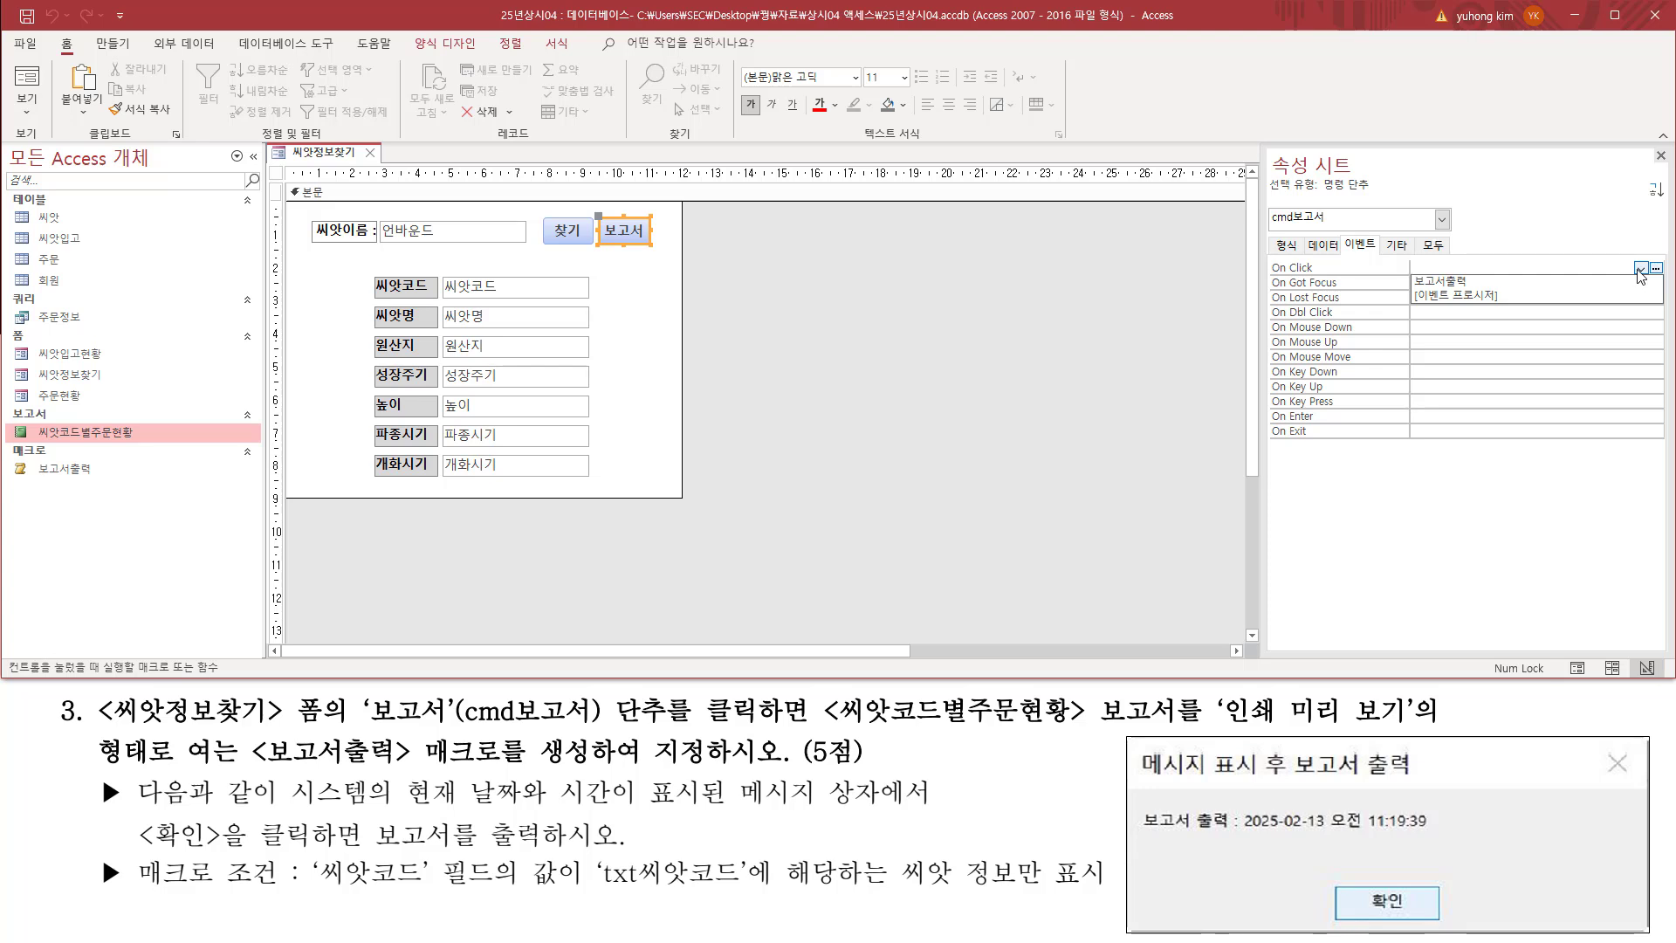
left_click(1475, 283)
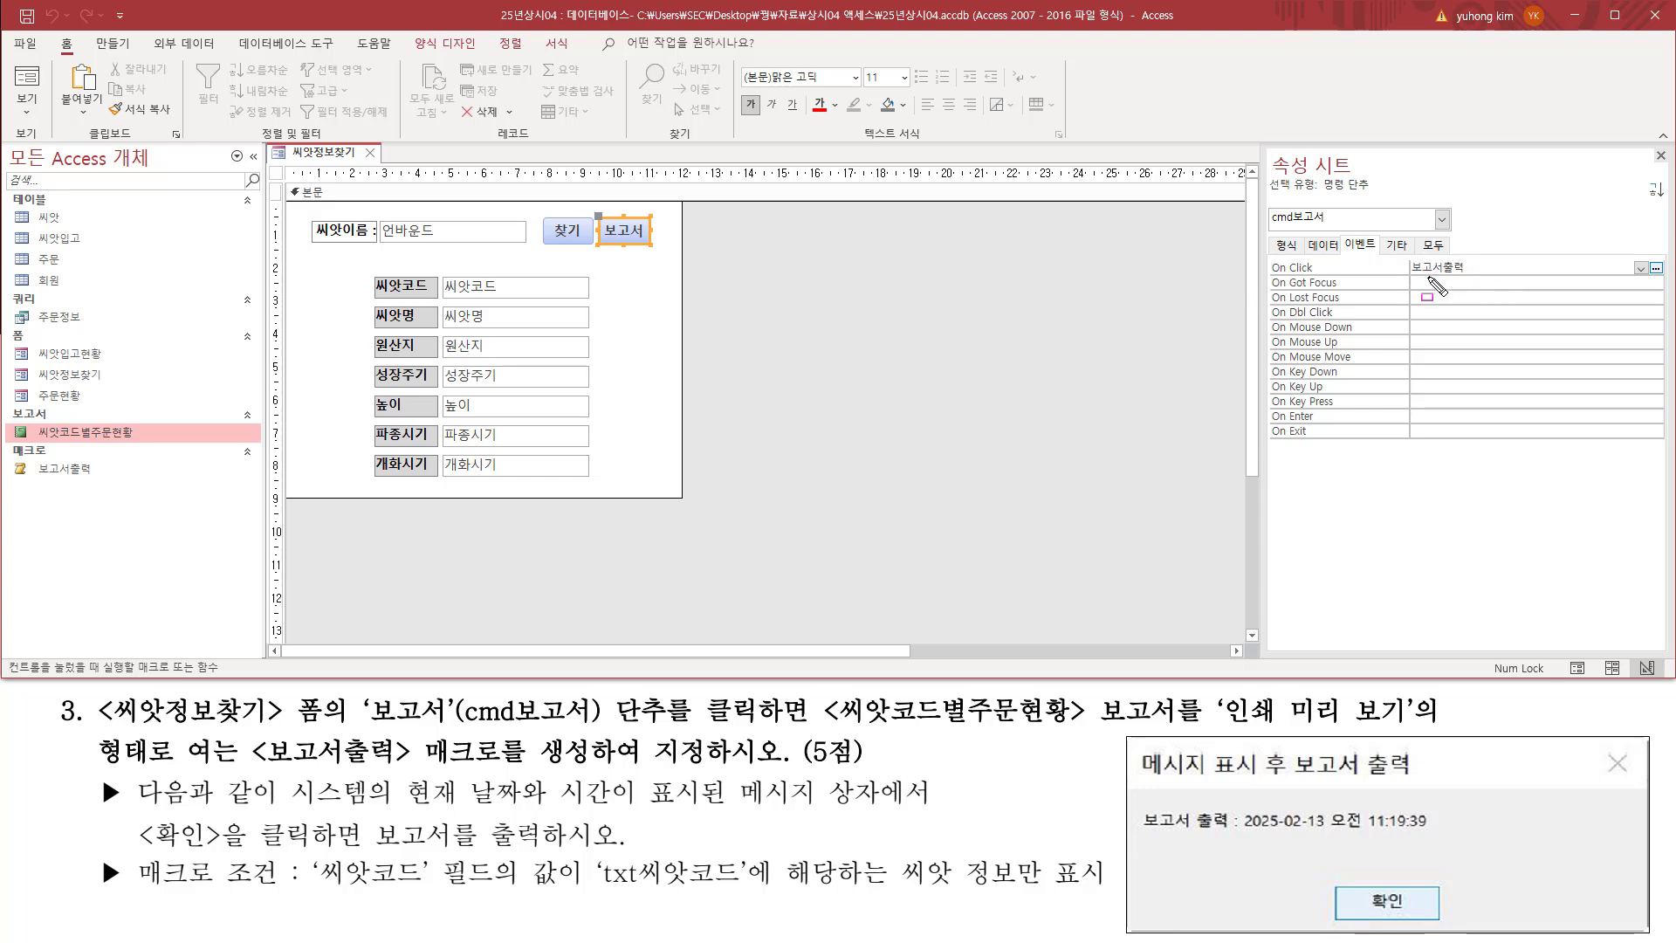
mouse_move(1268, 225)
left_mouse_down()
mouse_move(1332, 228)
mouse_move(1333, 208)
left_mouse_up()
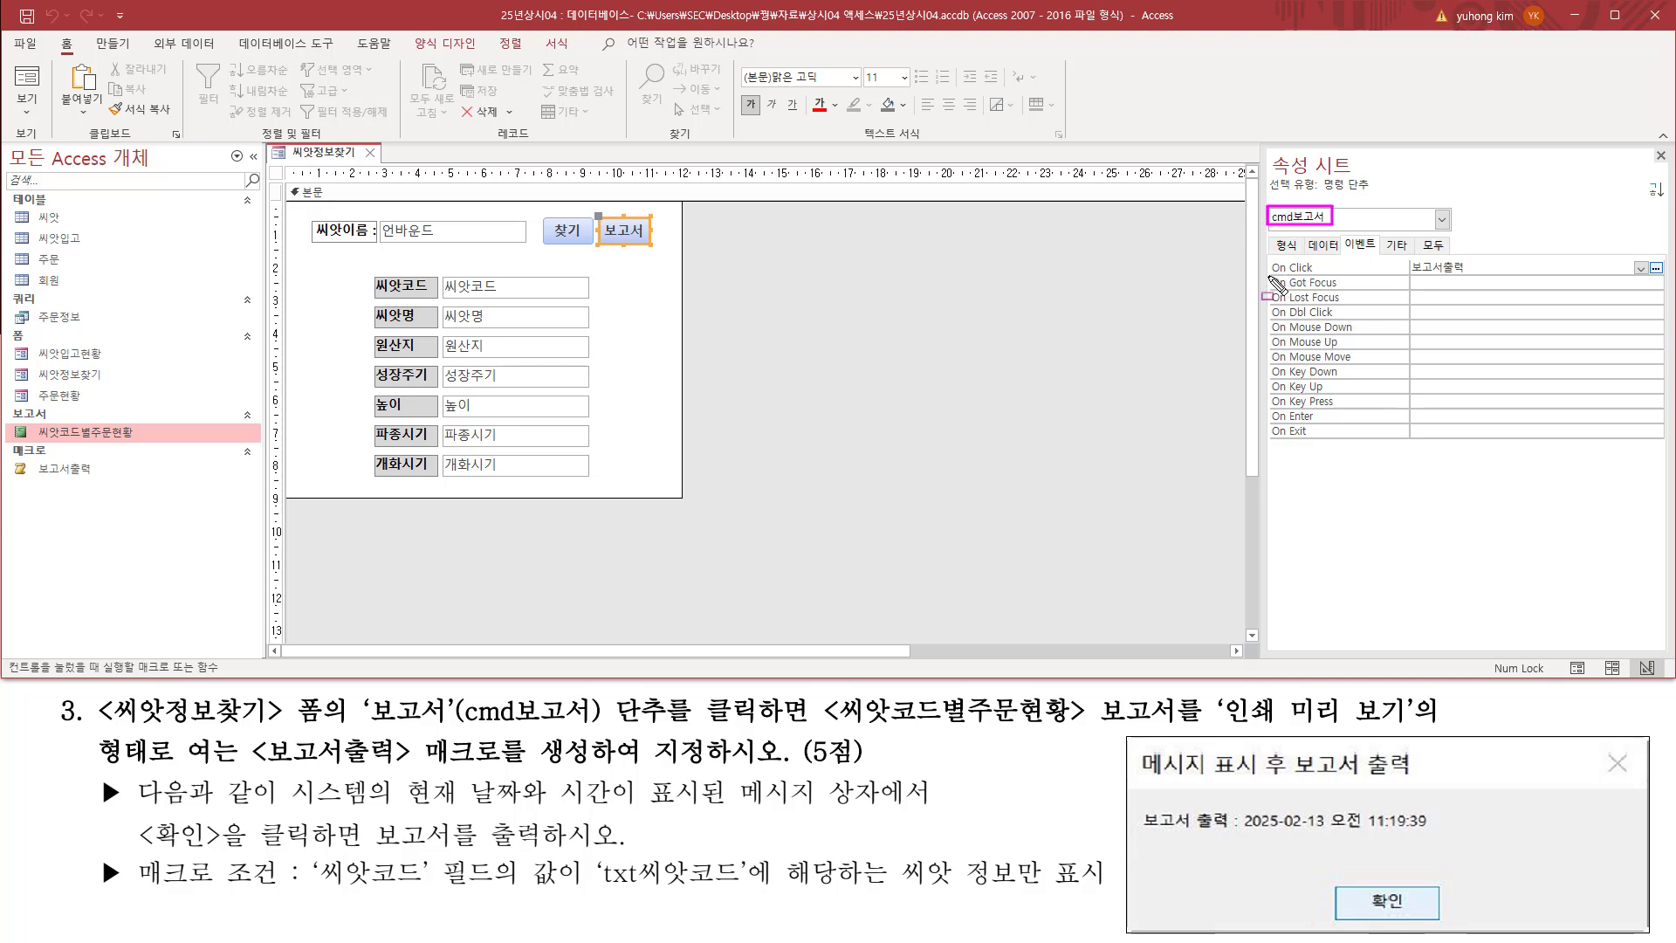
left_click_drag(1267, 275, 1476, 277)
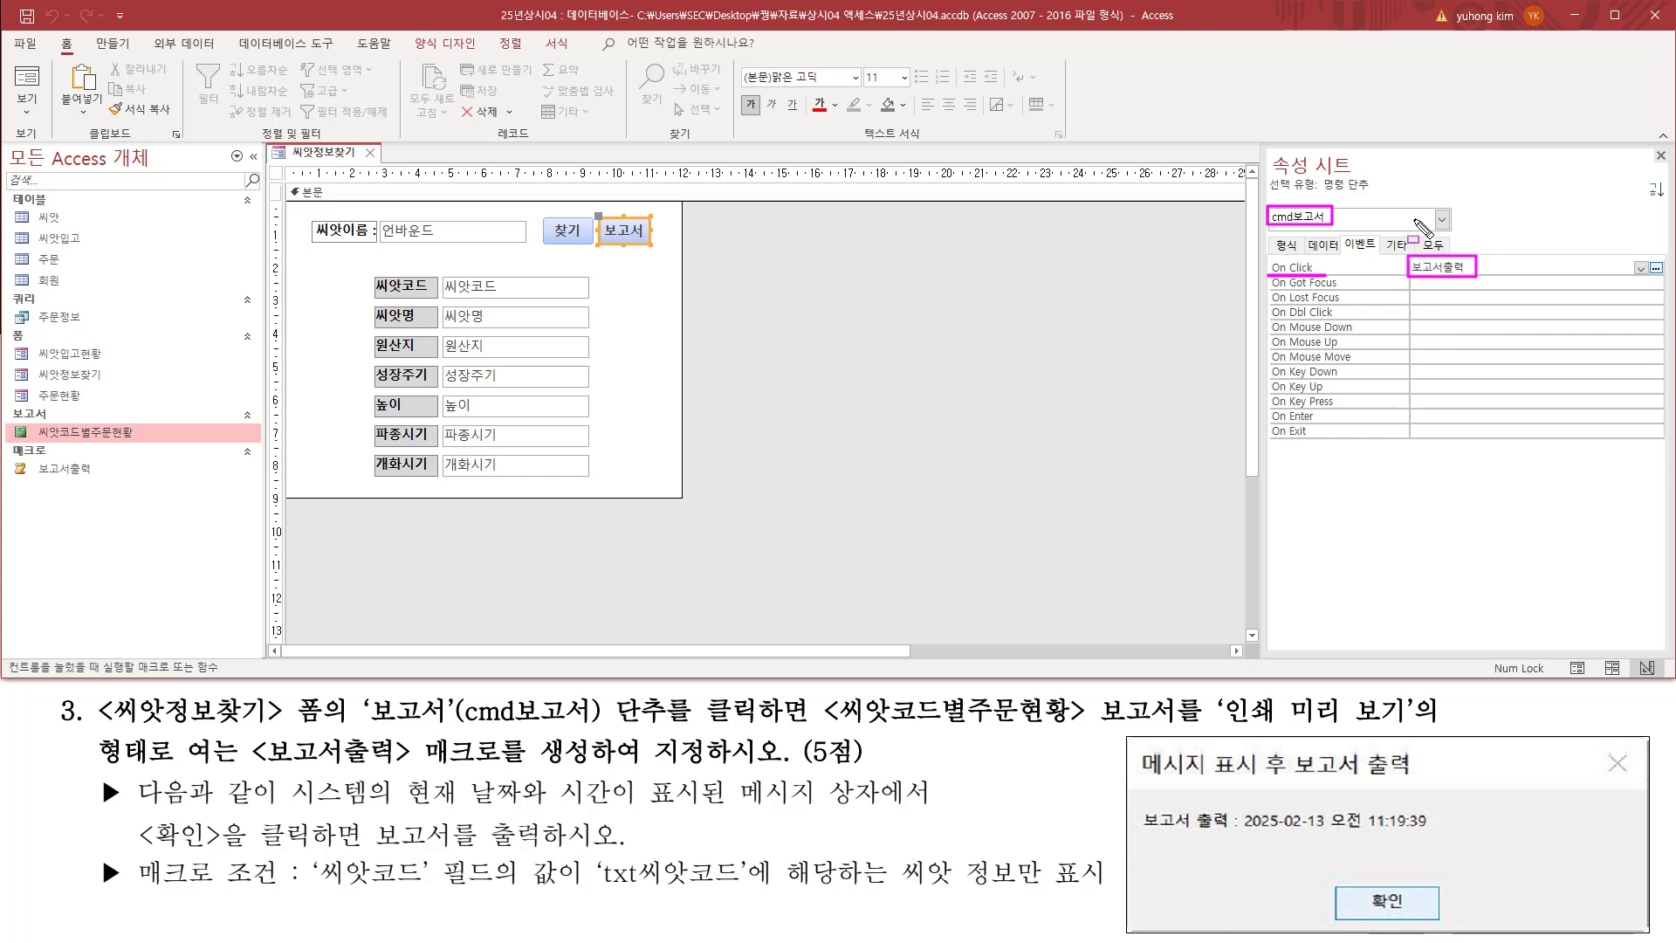
Step: Close the property sheet and switch the 씨앗정보찾기 form to Form view
left_click_drag(1650, 145, 1670, 166)
left_click(1660, 154)
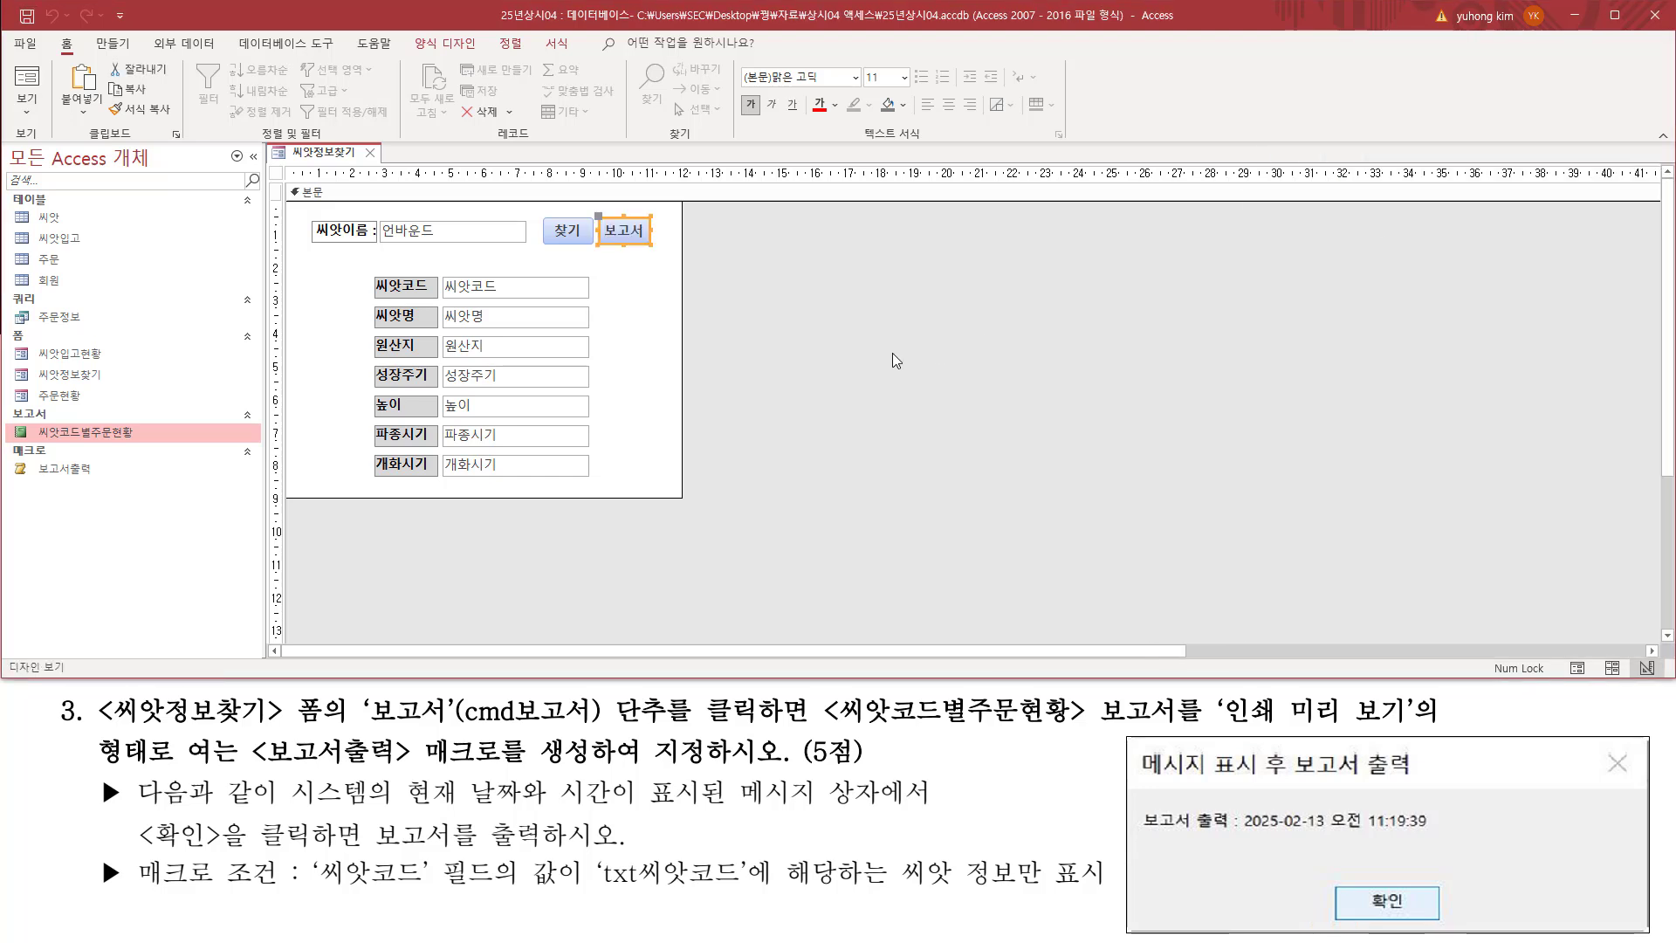
right_click(326, 158)
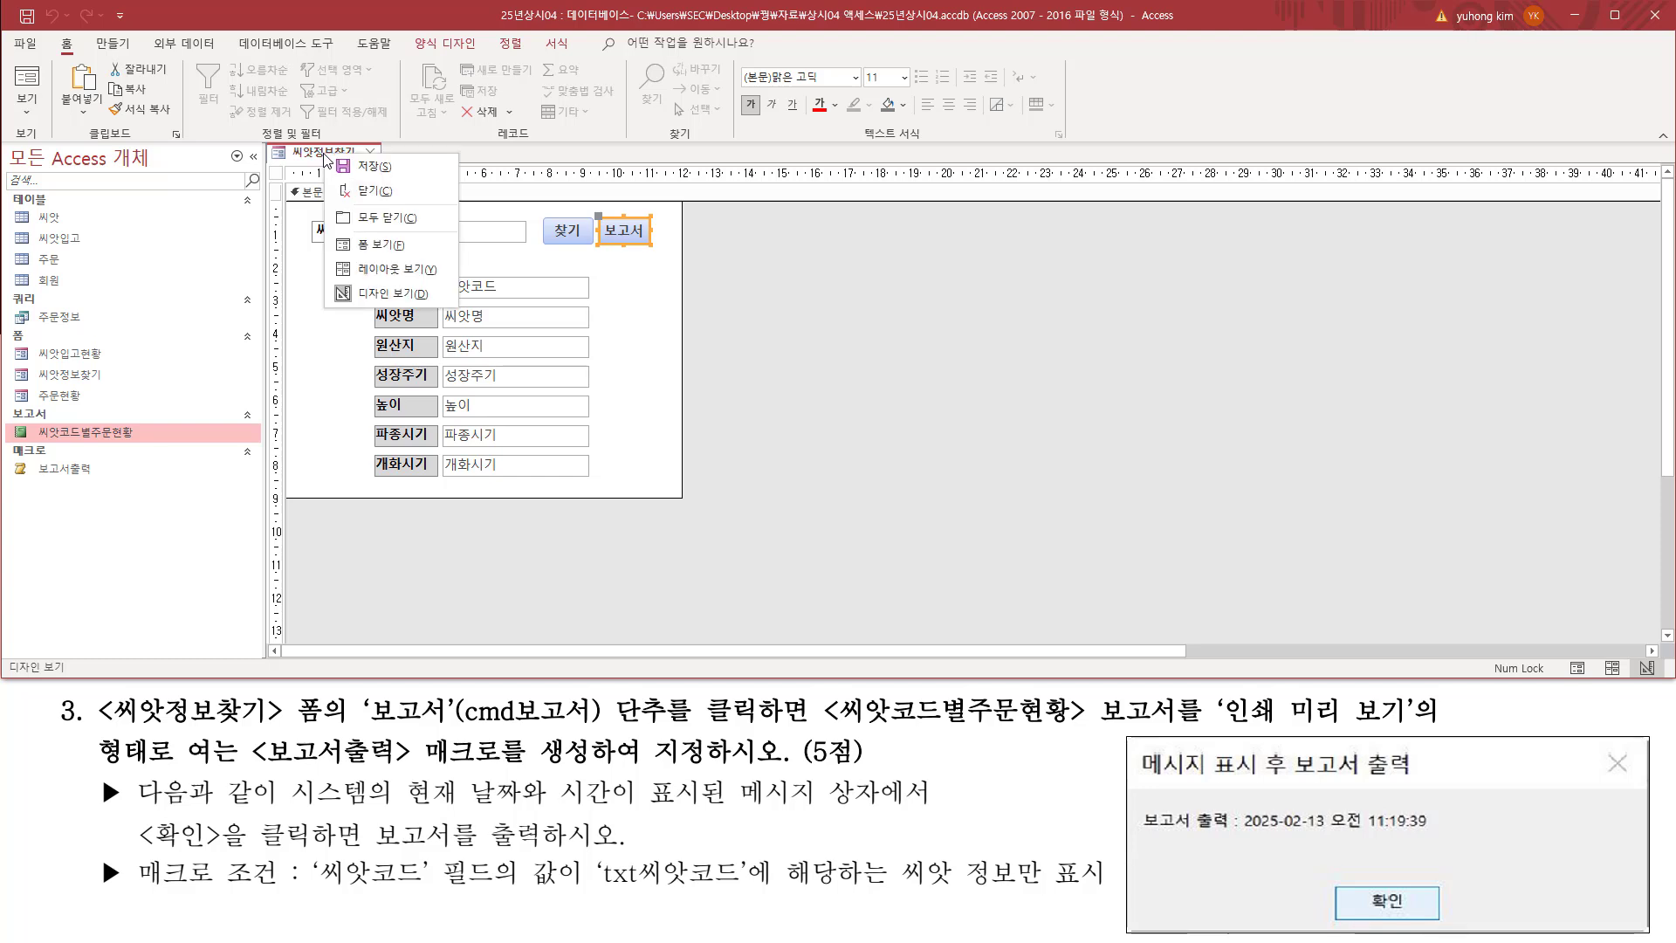
left_click(377, 250)
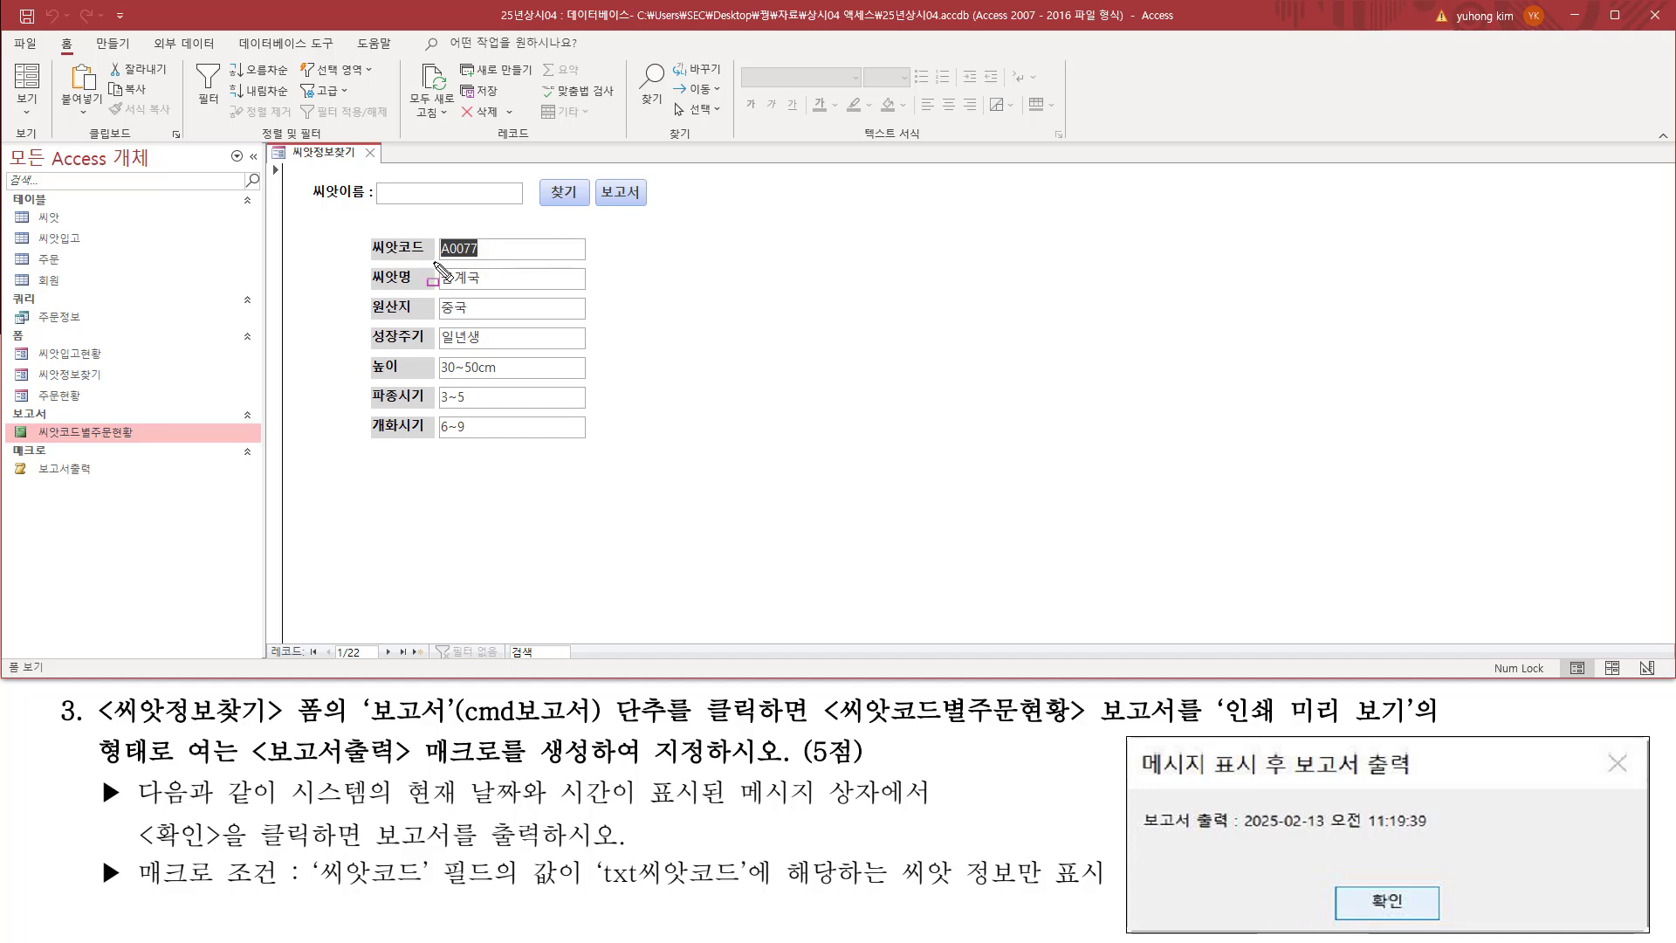
Step: Run the 보고서 button on the first record and compare the message box's title, text and confirmation option with the task's sample
mouse_move(435, 262)
left_mouse_down()
mouse_move(484, 260)
mouse_move(490, 233)
left_mouse_up()
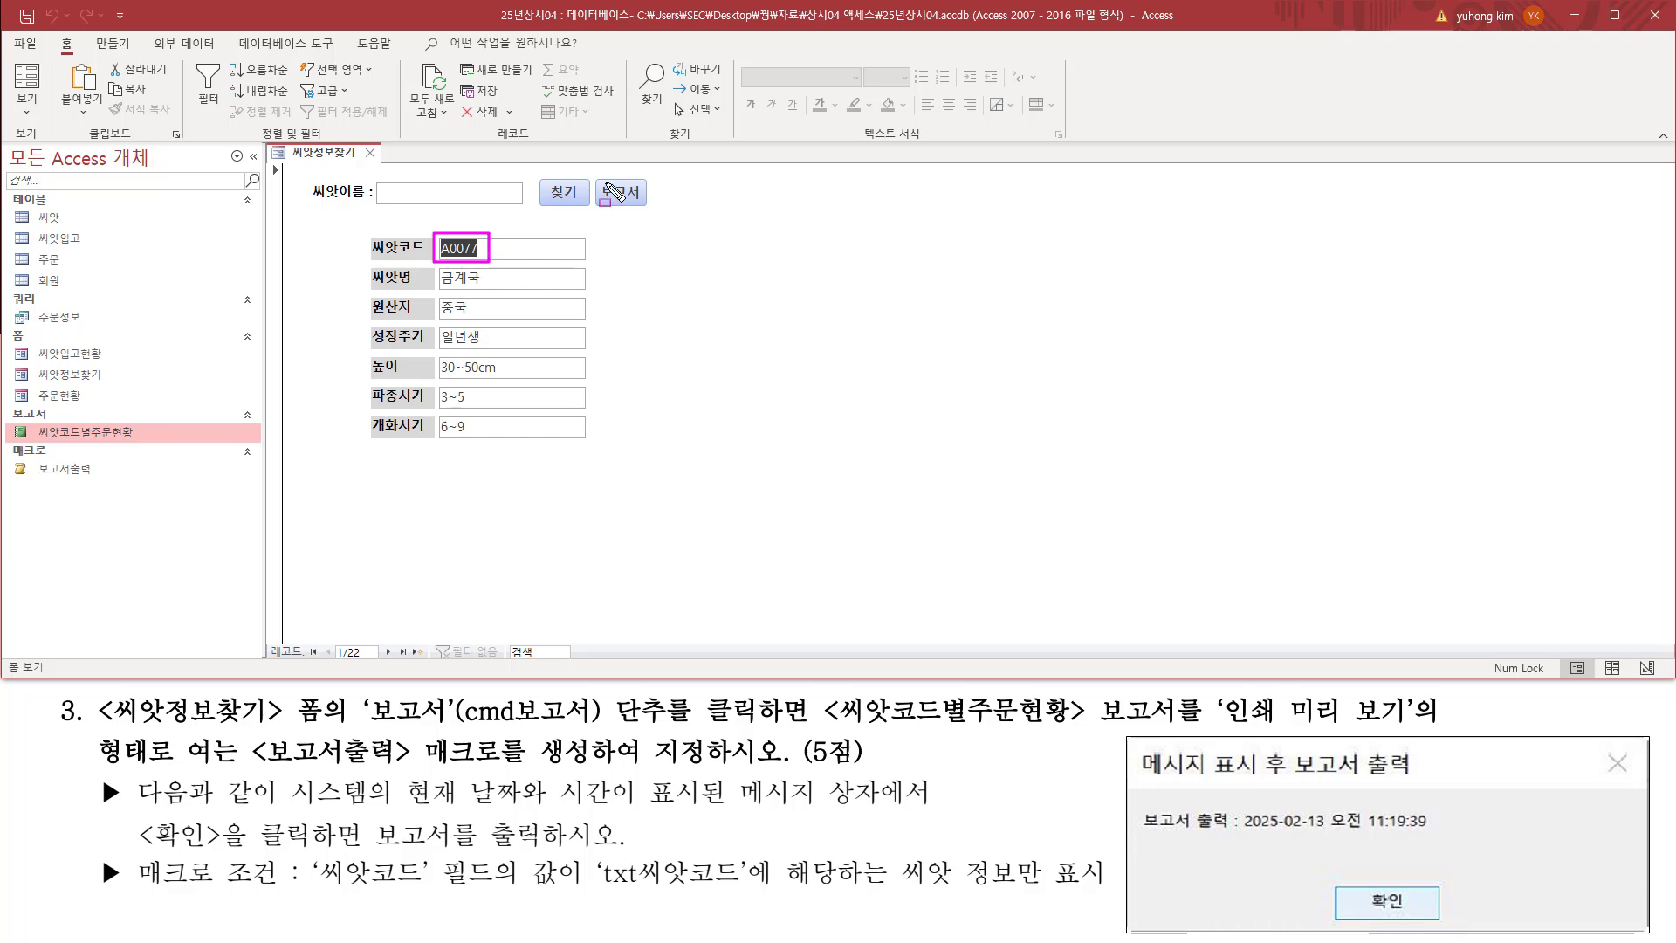
left_click_drag(600, 177, 650, 207)
key("Escape")
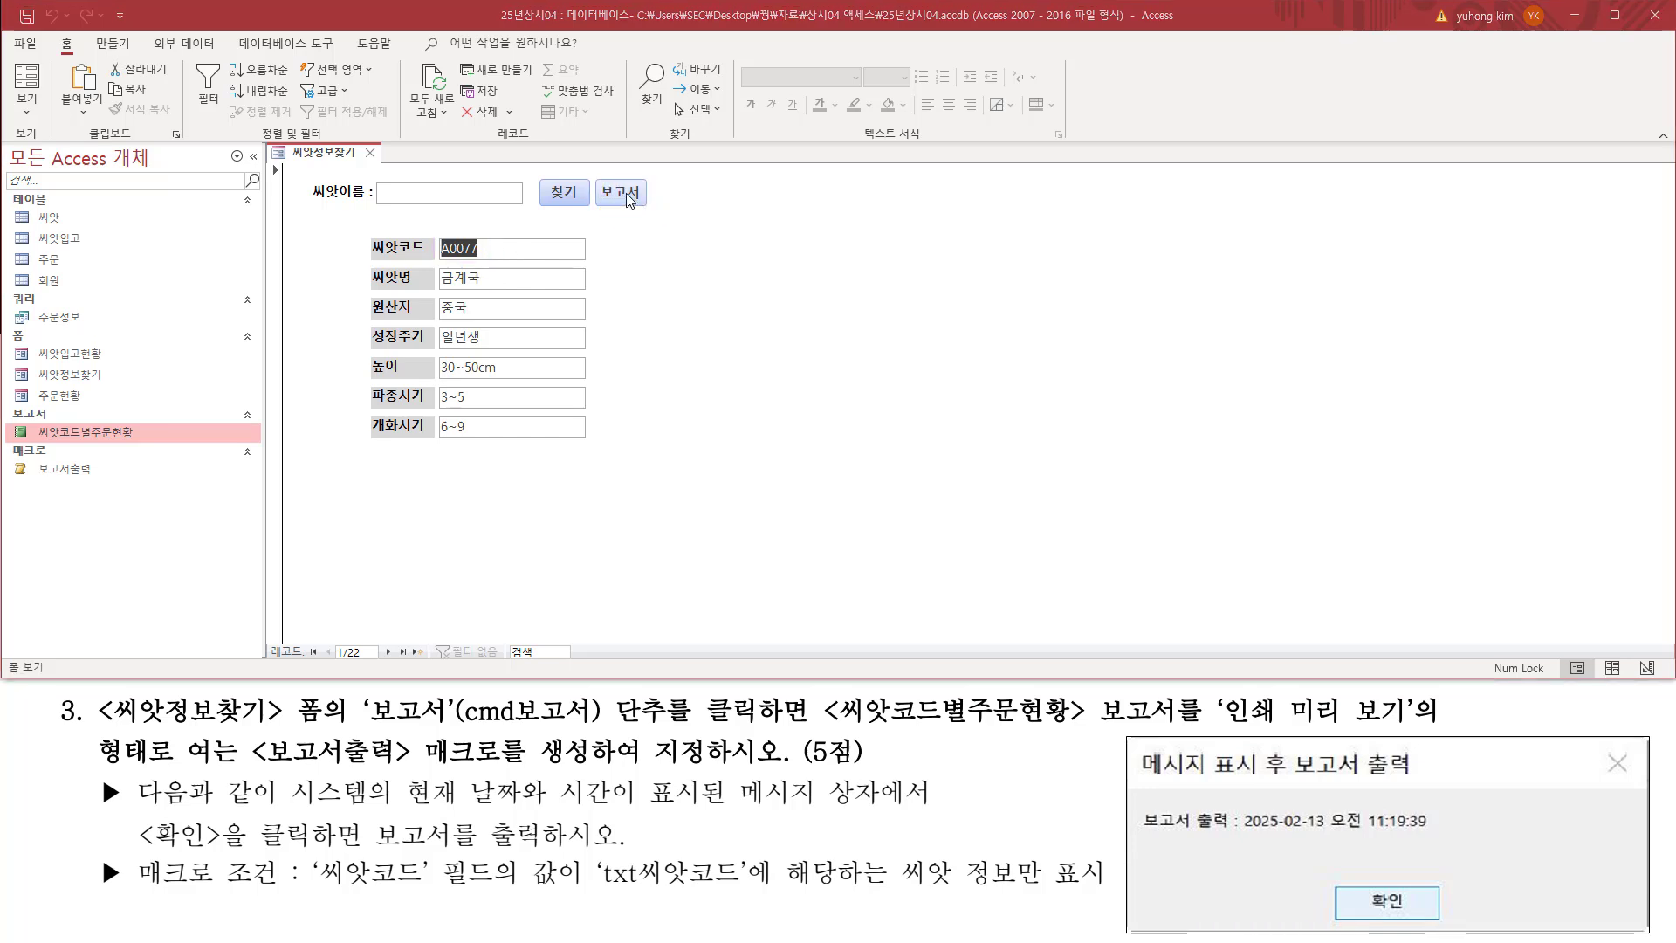
left_click(627, 195)
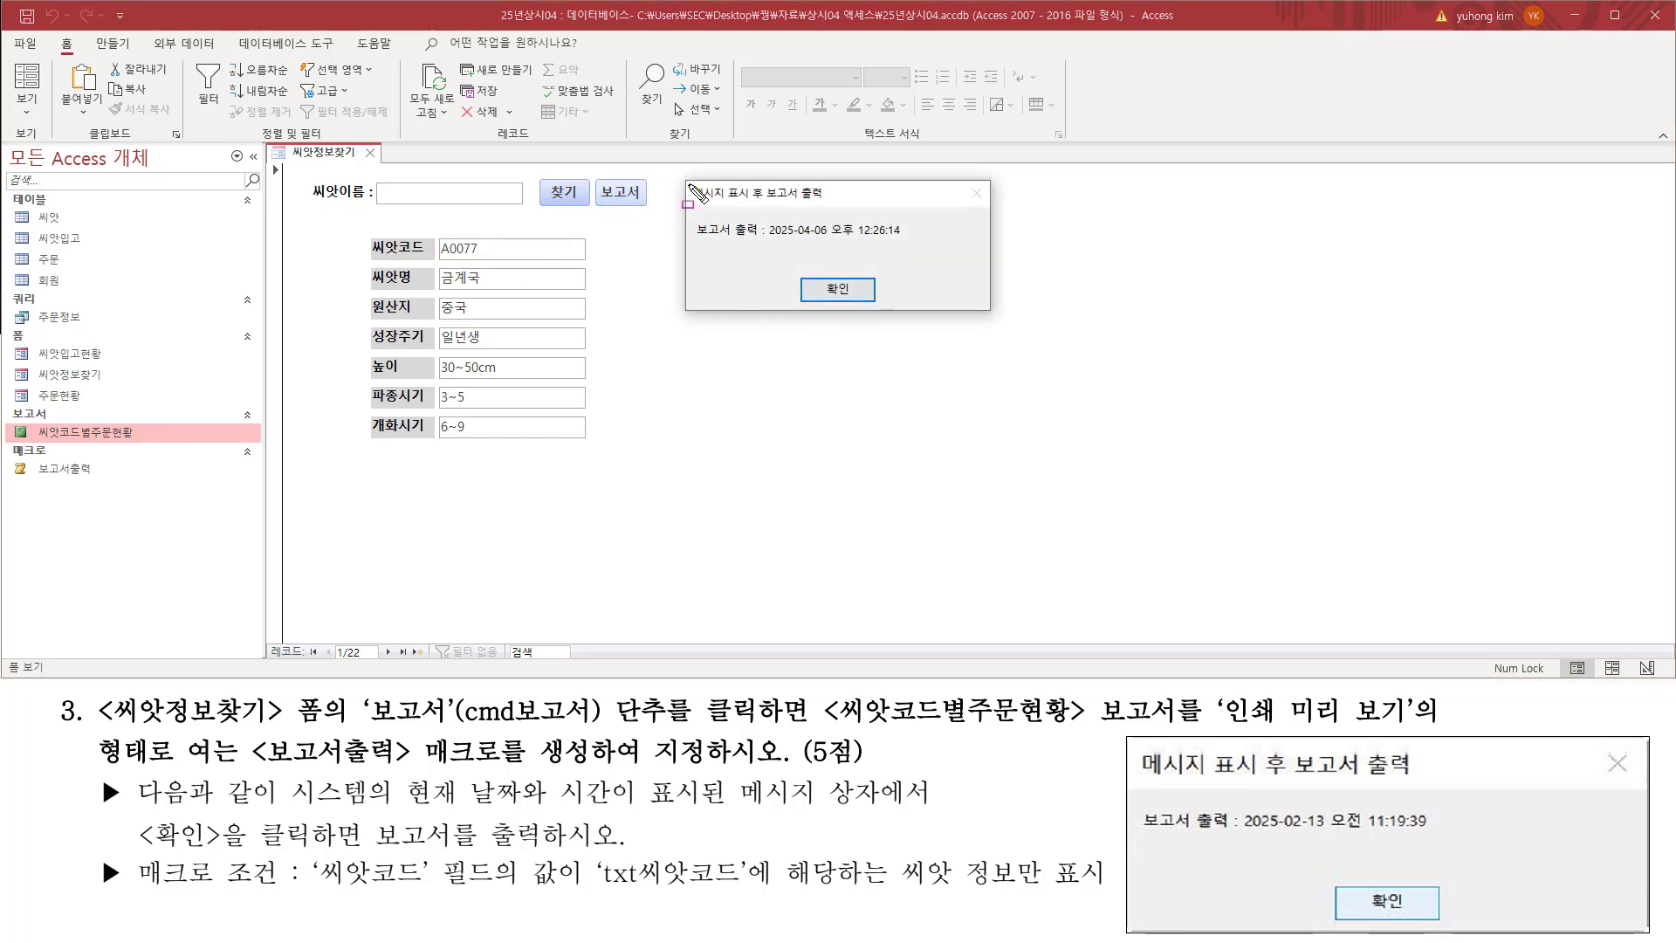
left_click_drag(684, 173, 994, 318)
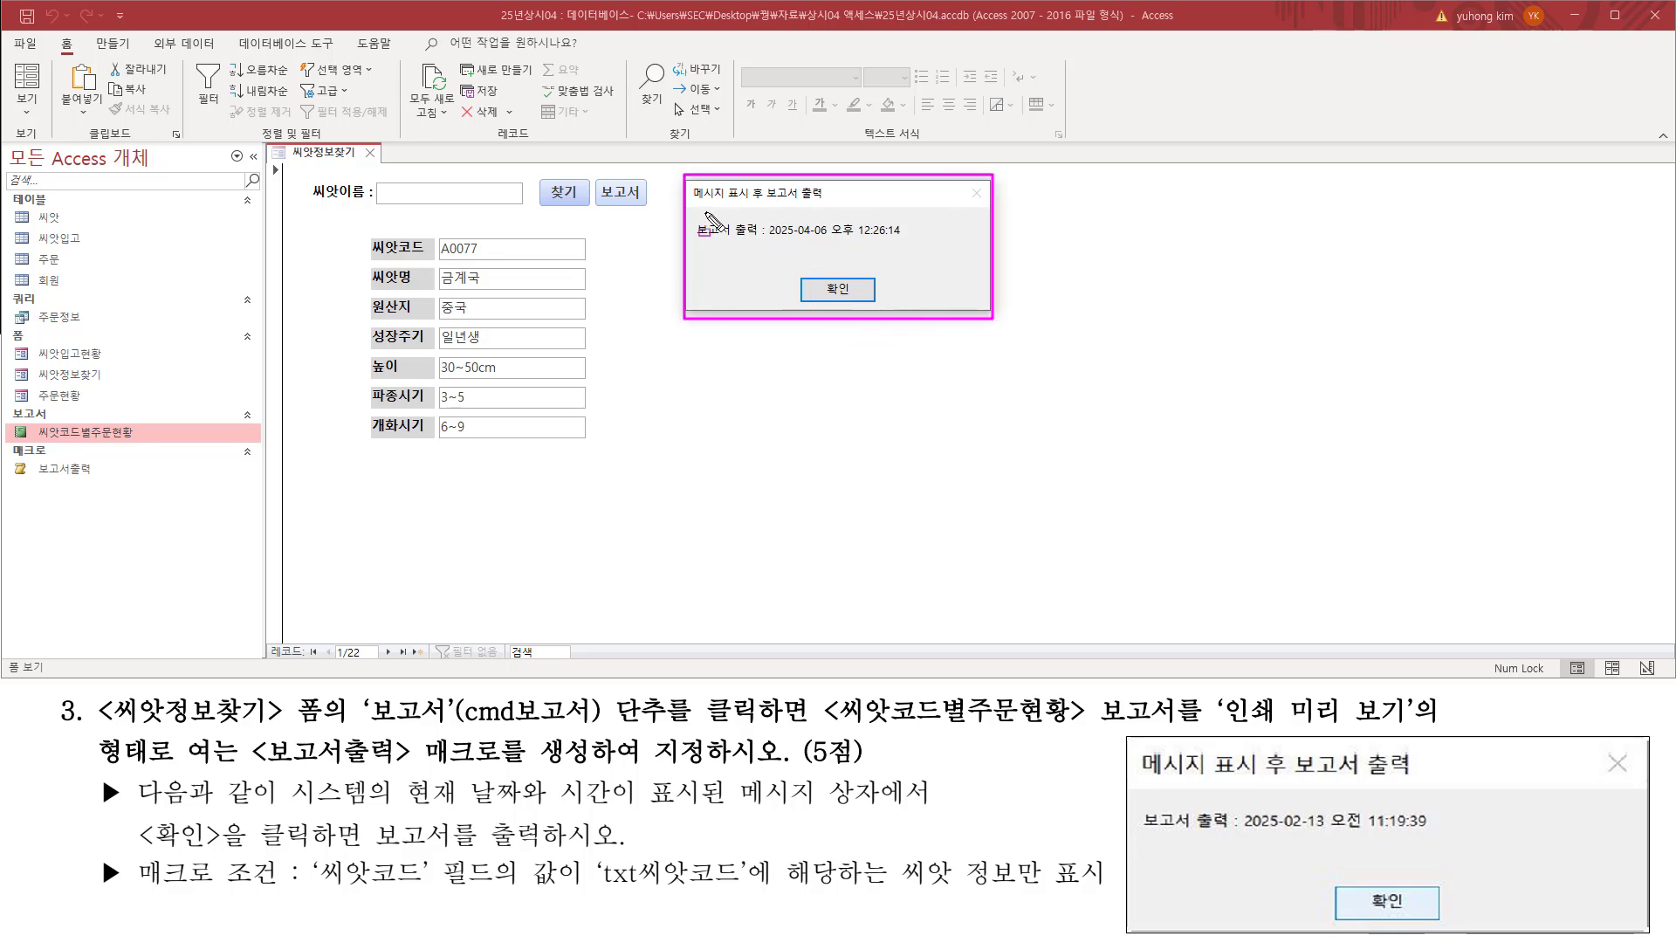
left_click_drag(686, 200, 829, 202)
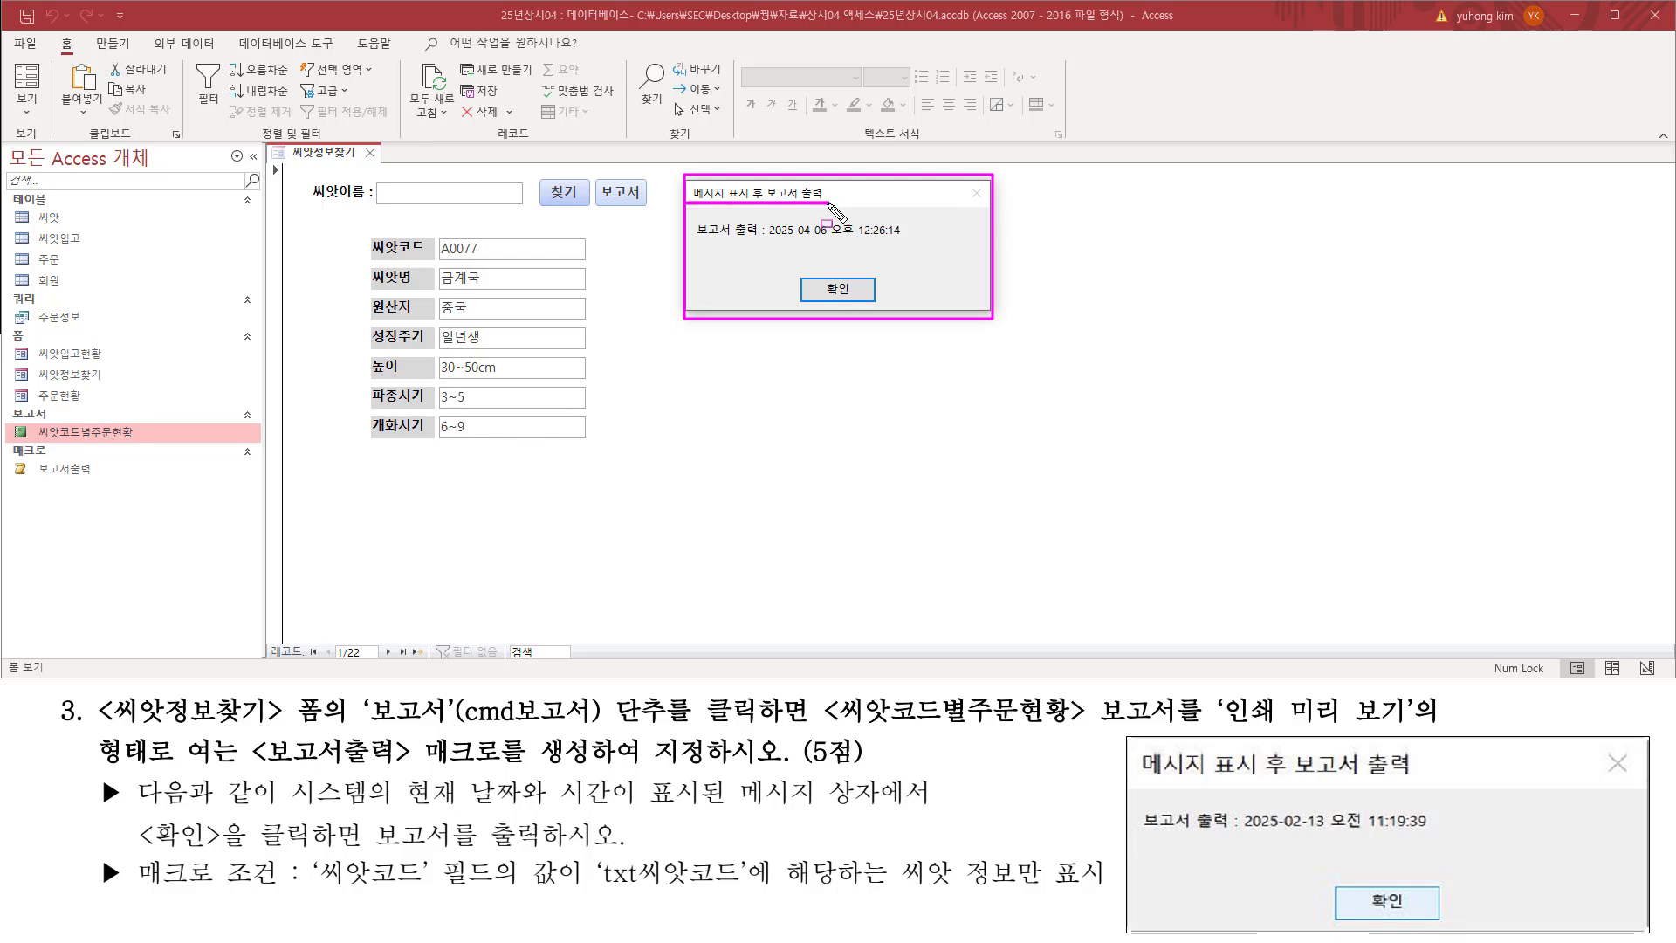
left_click_drag(1139, 782, 1423, 783)
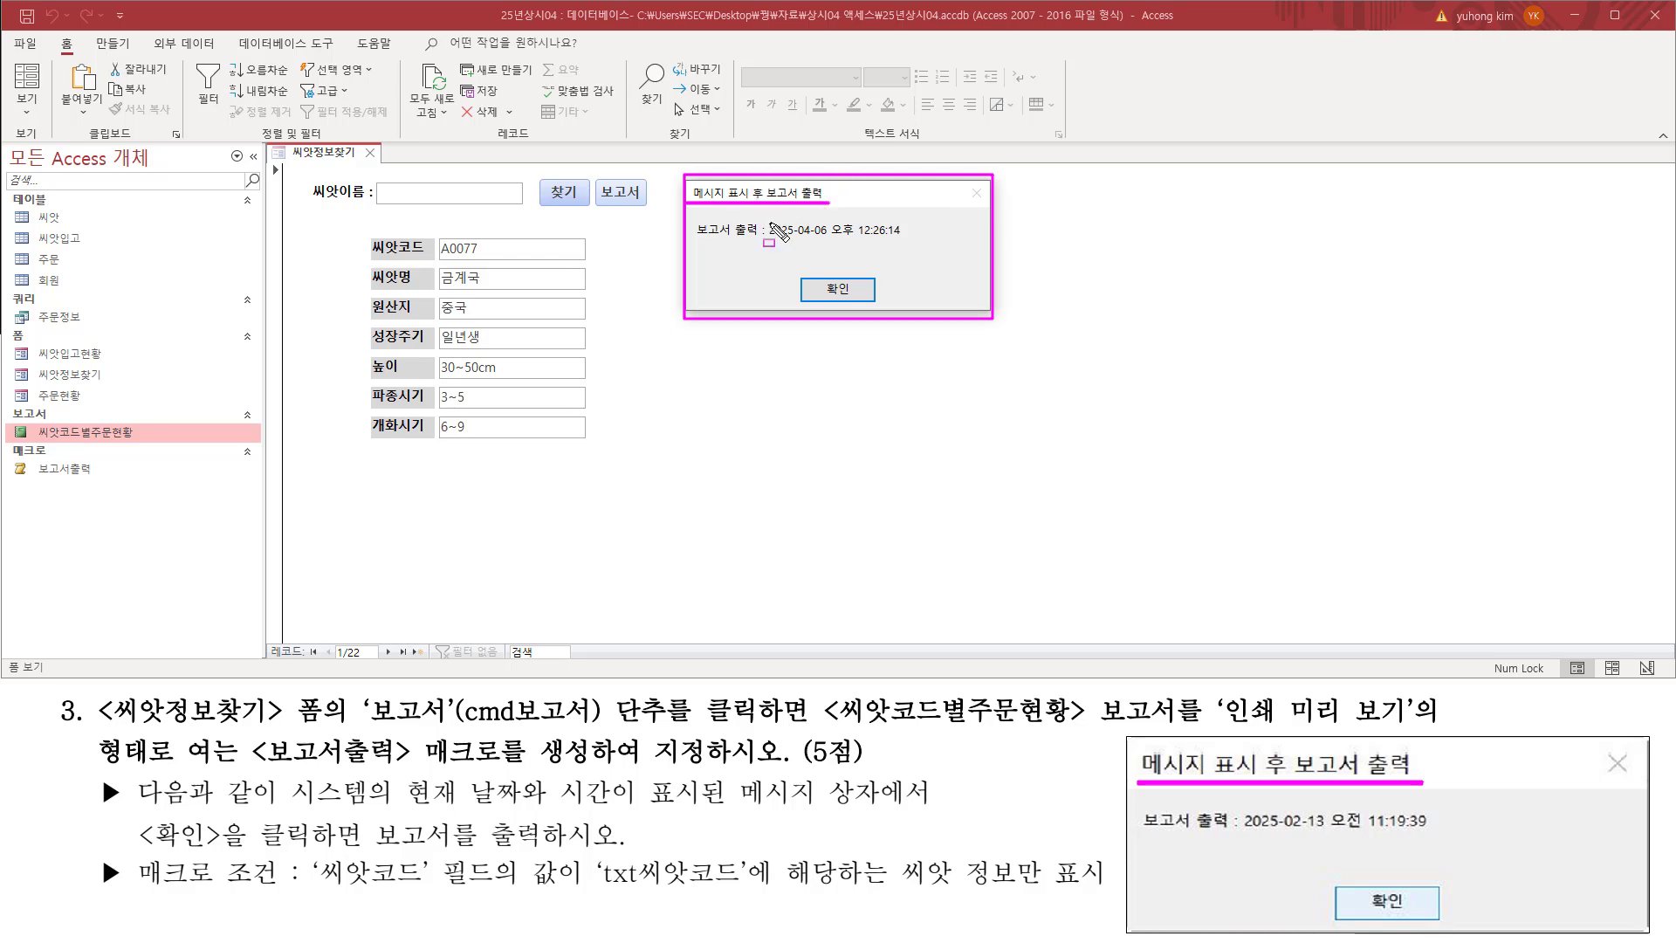
left_click_drag(696, 238, 768, 240)
left_click_drag(1142, 835, 1248, 837)
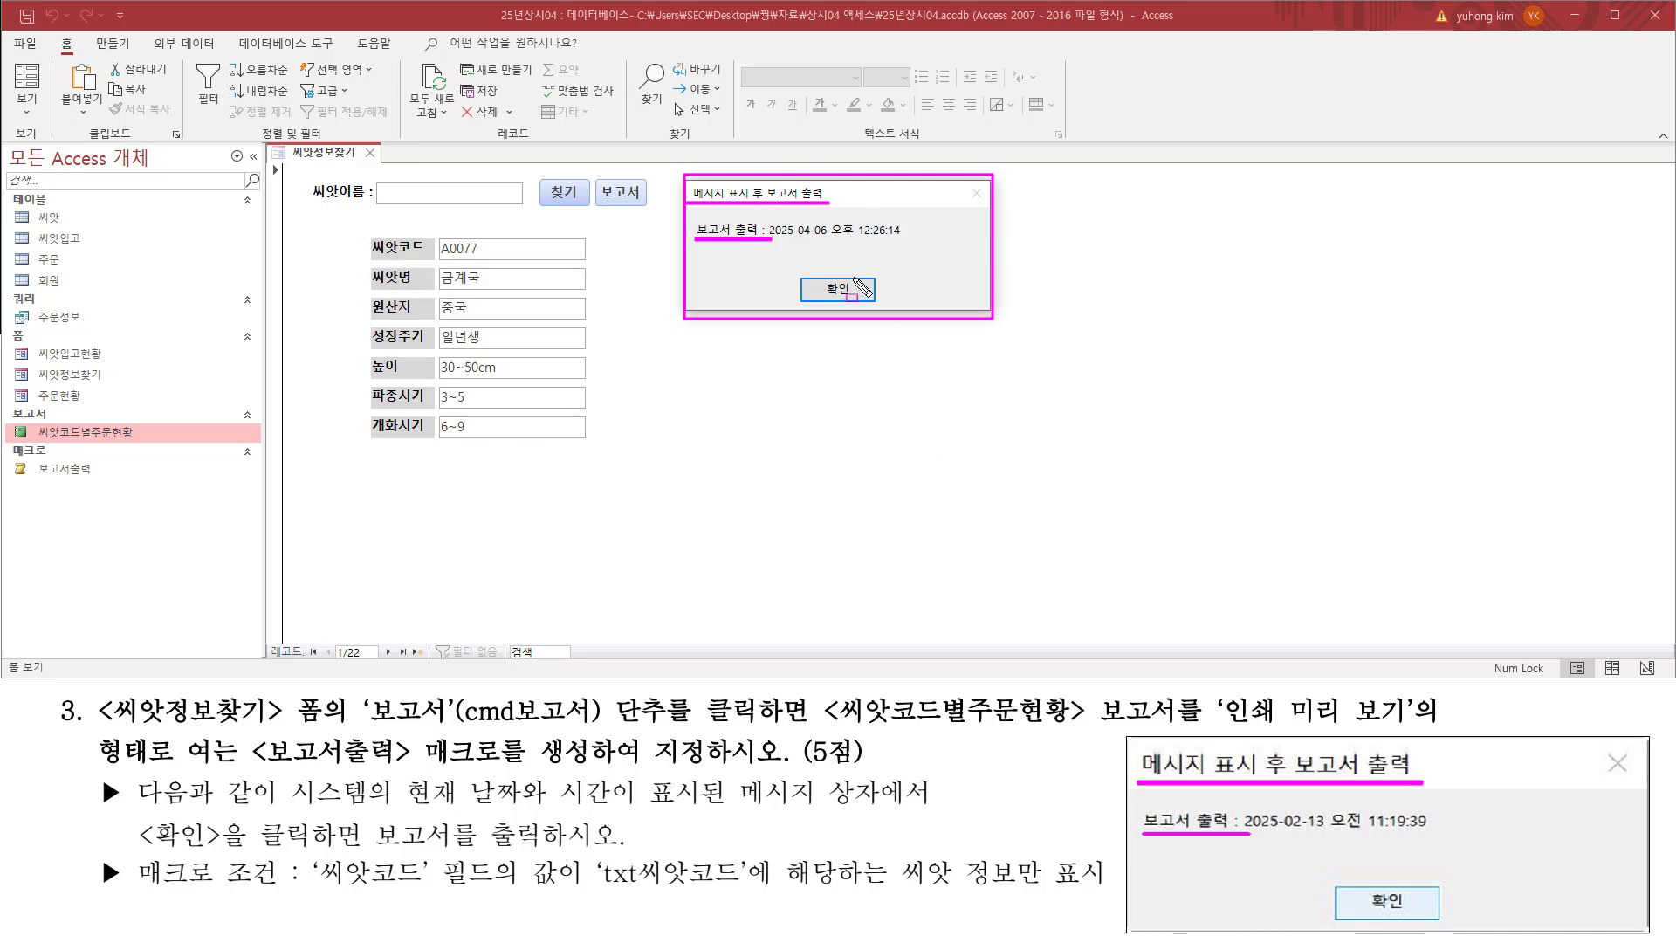
left_click_drag(816, 272, 860, 306)
mouse_move(138, 853)
left_mouse_down()
mouse_move(359, 853)
mouse_move(358, 805)
mouse_move(570, 850)
left_mouse_up()
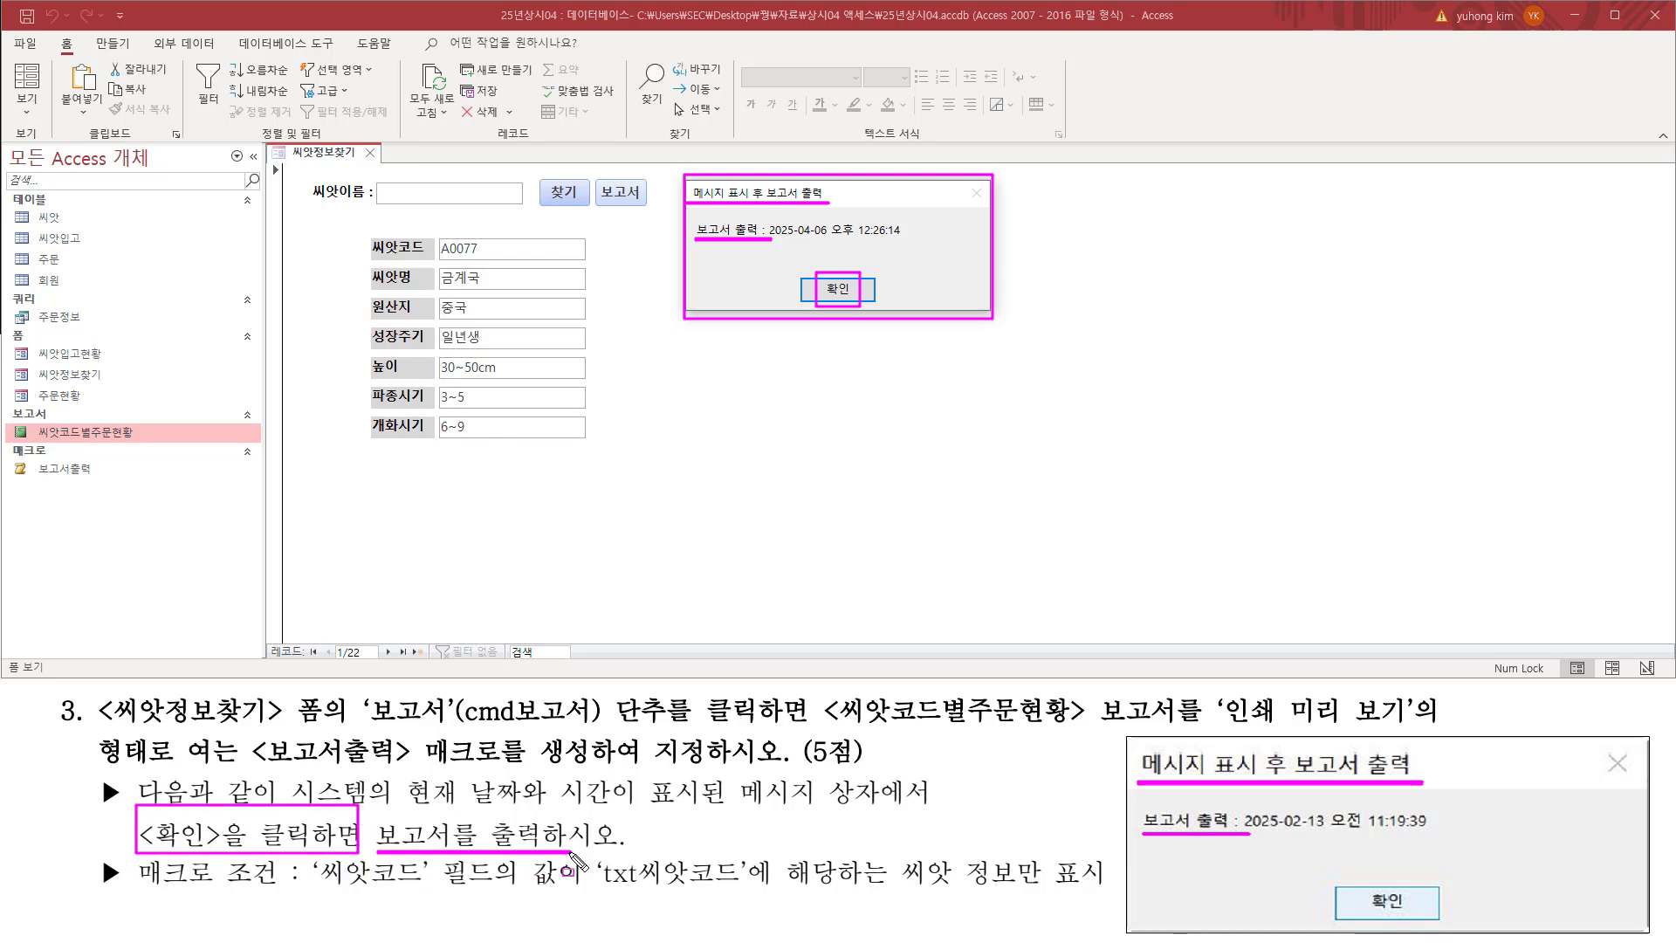
Step: Confirm the message box and examine the 씨앗코드 column in the enlarged report preview
key("Escape")
left_click(832, 292)
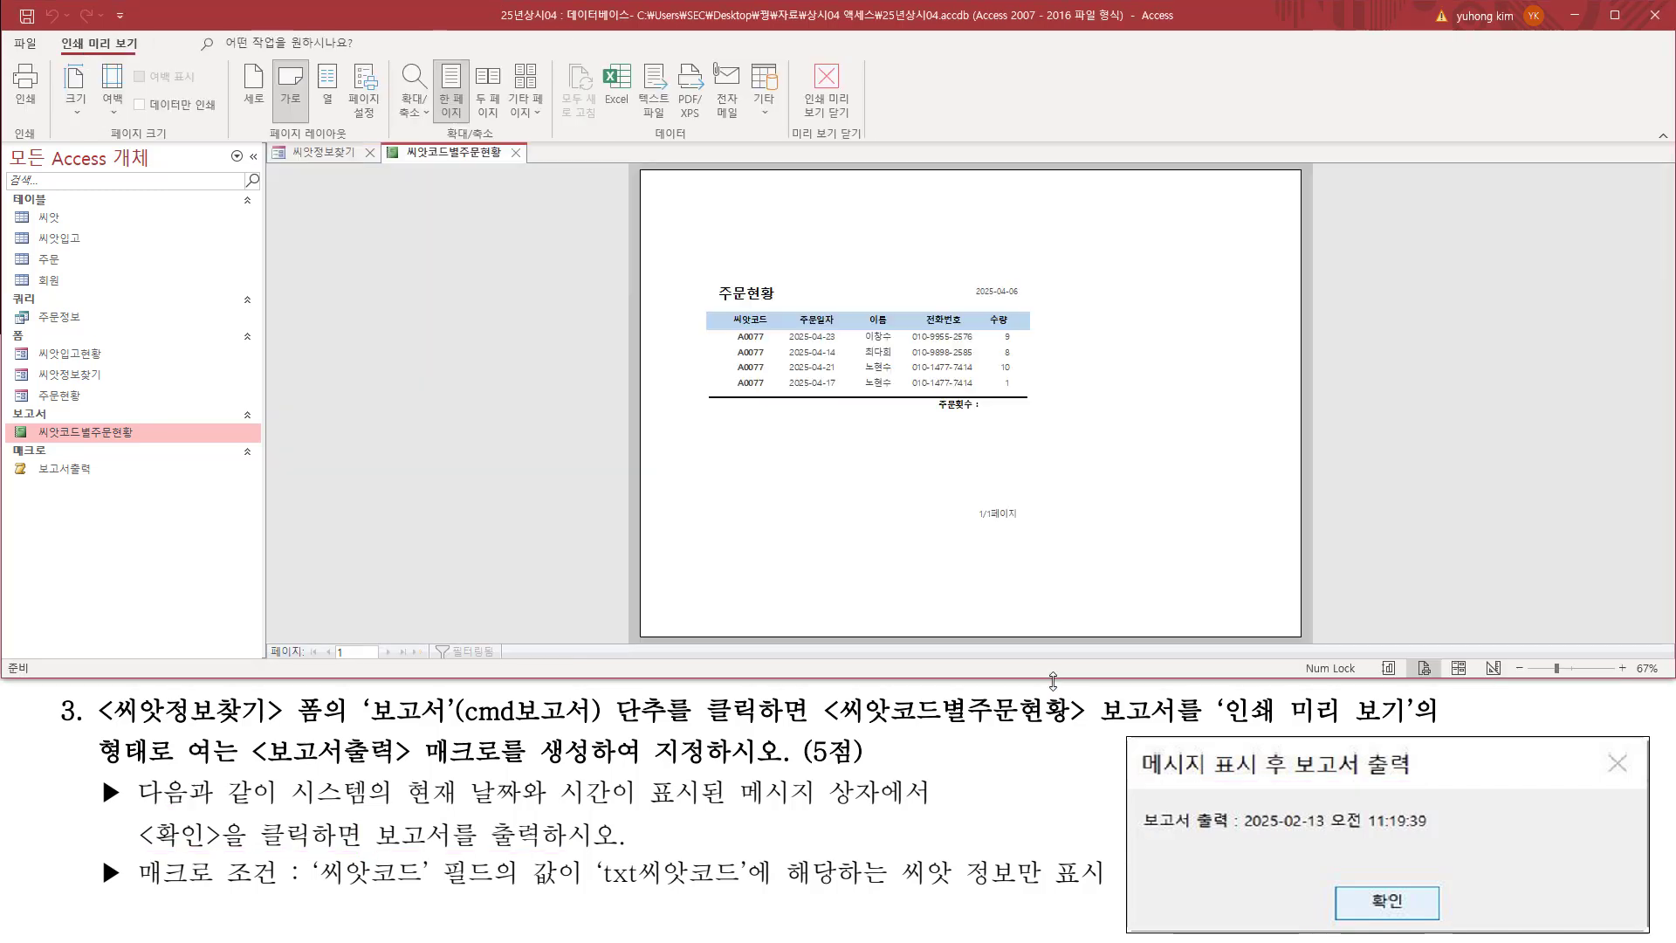
left_click(811, 323)
mouse_move(699, 337)
left_mouse_down()
mouse_move(707, 410)
mouse_move(753, 428)
left_mouse_up()
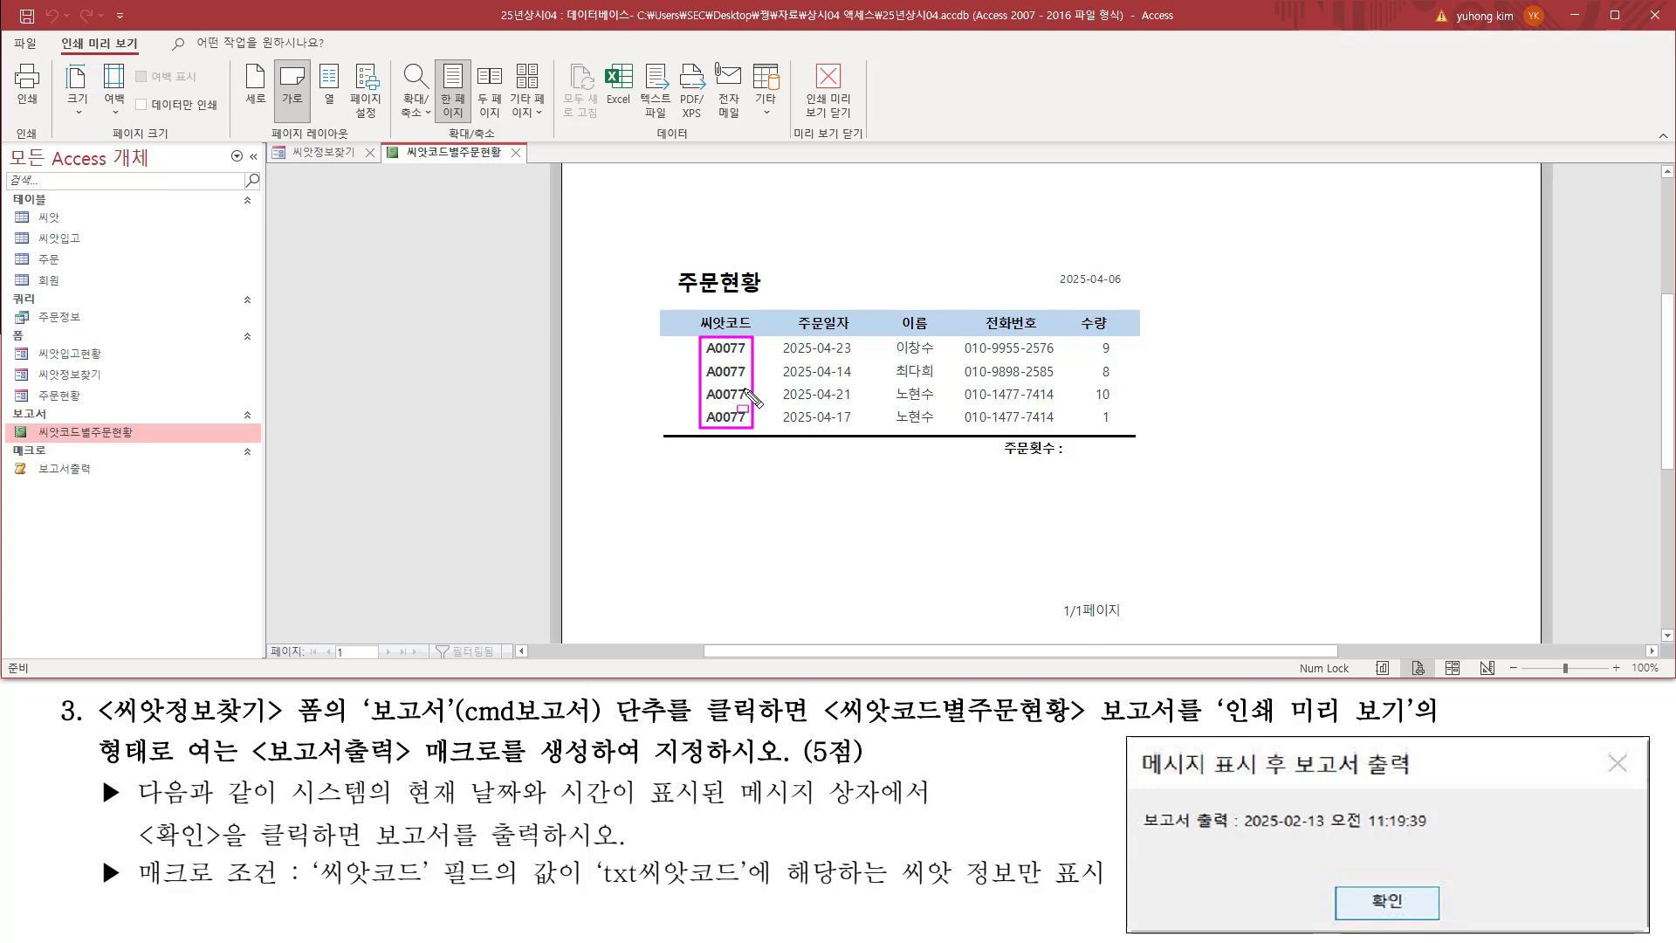
Step: Close the 씨앗코드별주문현황 report preview and locate the record navigation on the 씨앗정보찾기 form
left_click_drag(504, 139, 528, 164)
key("Escape")
left_click(517, 154)
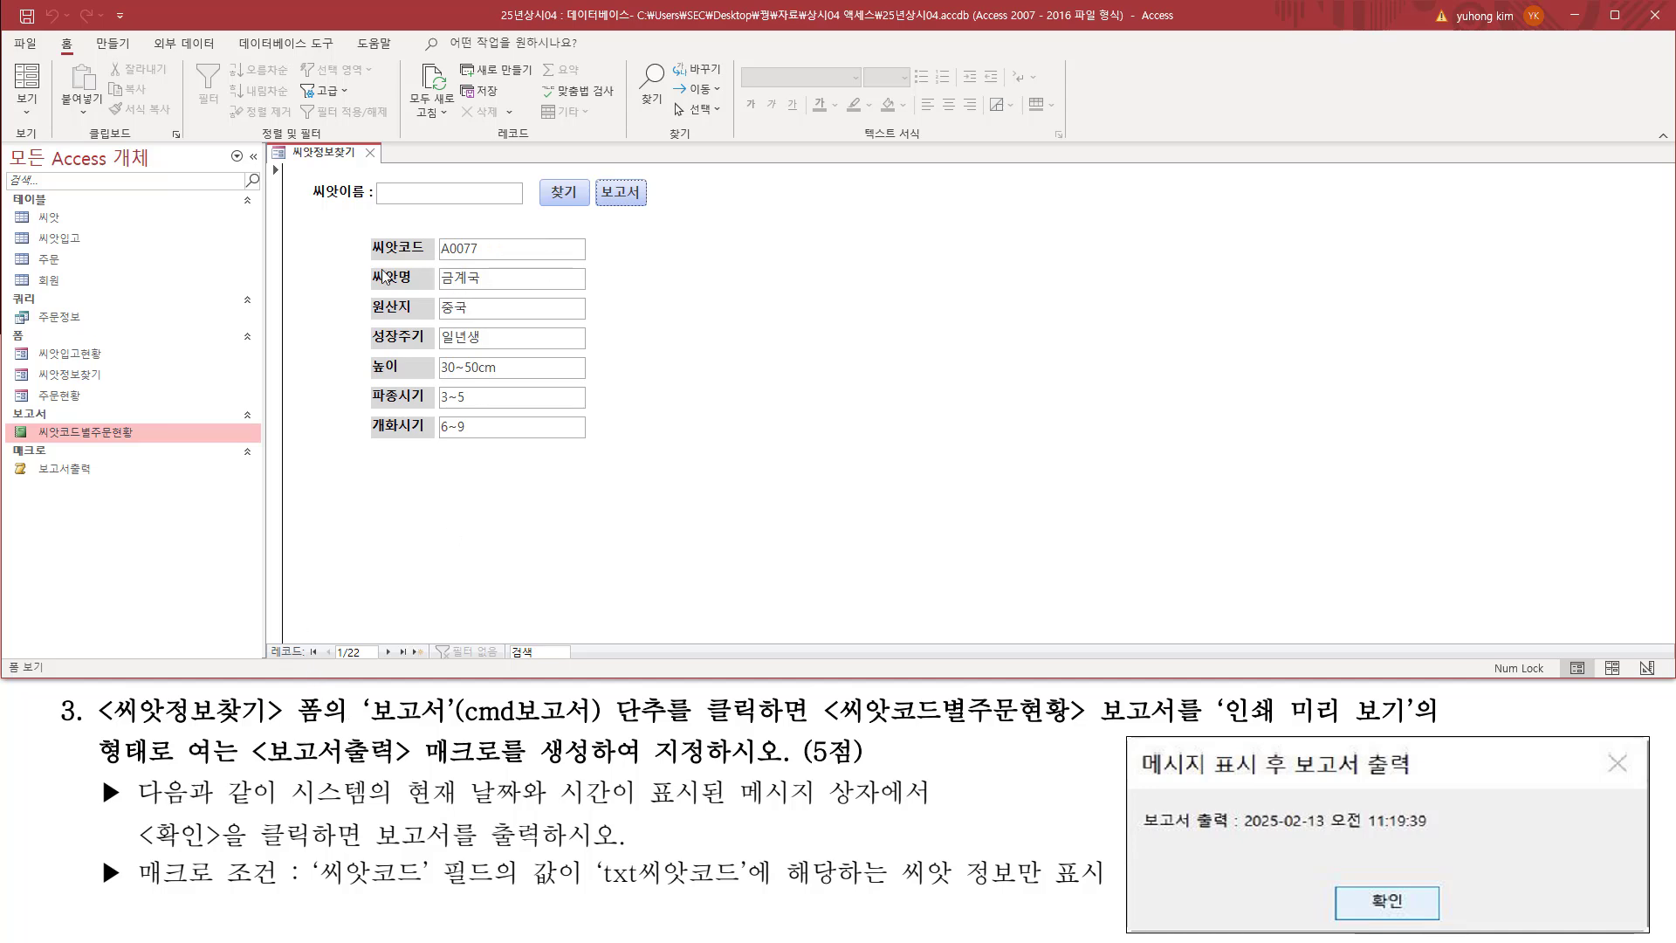
left_click_drag(266, 634, 454, 666)
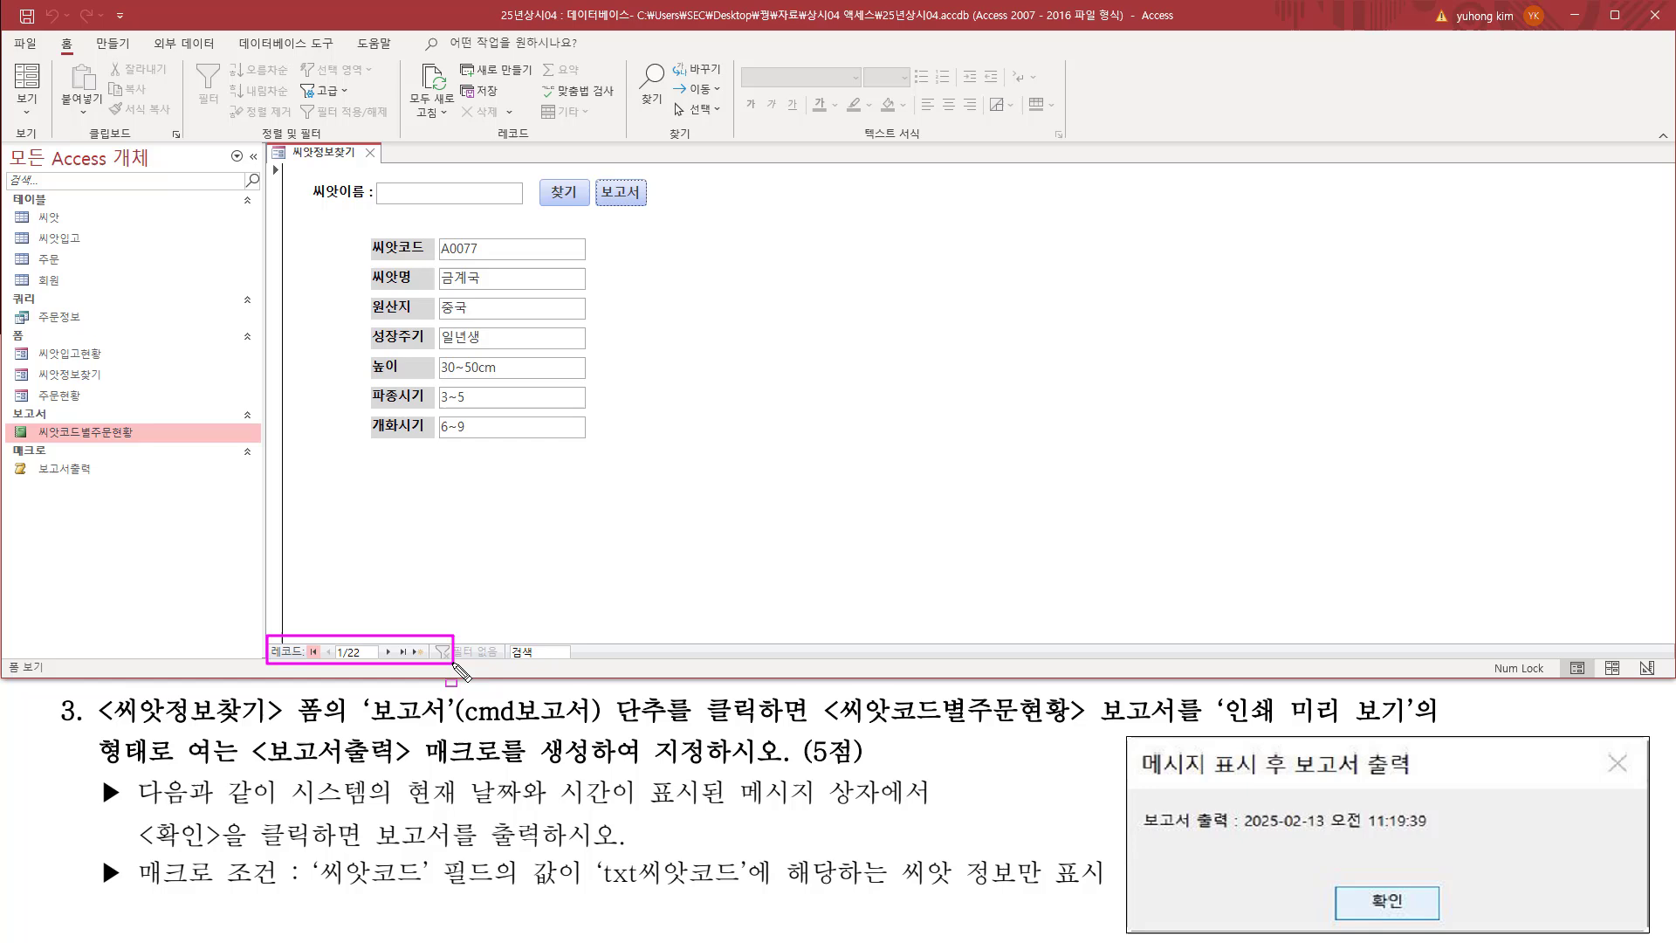
Step: Advance the 씨앗정보찾기 form to the fourth record, with 씨앗코드 A1355
left_click(390, 652)
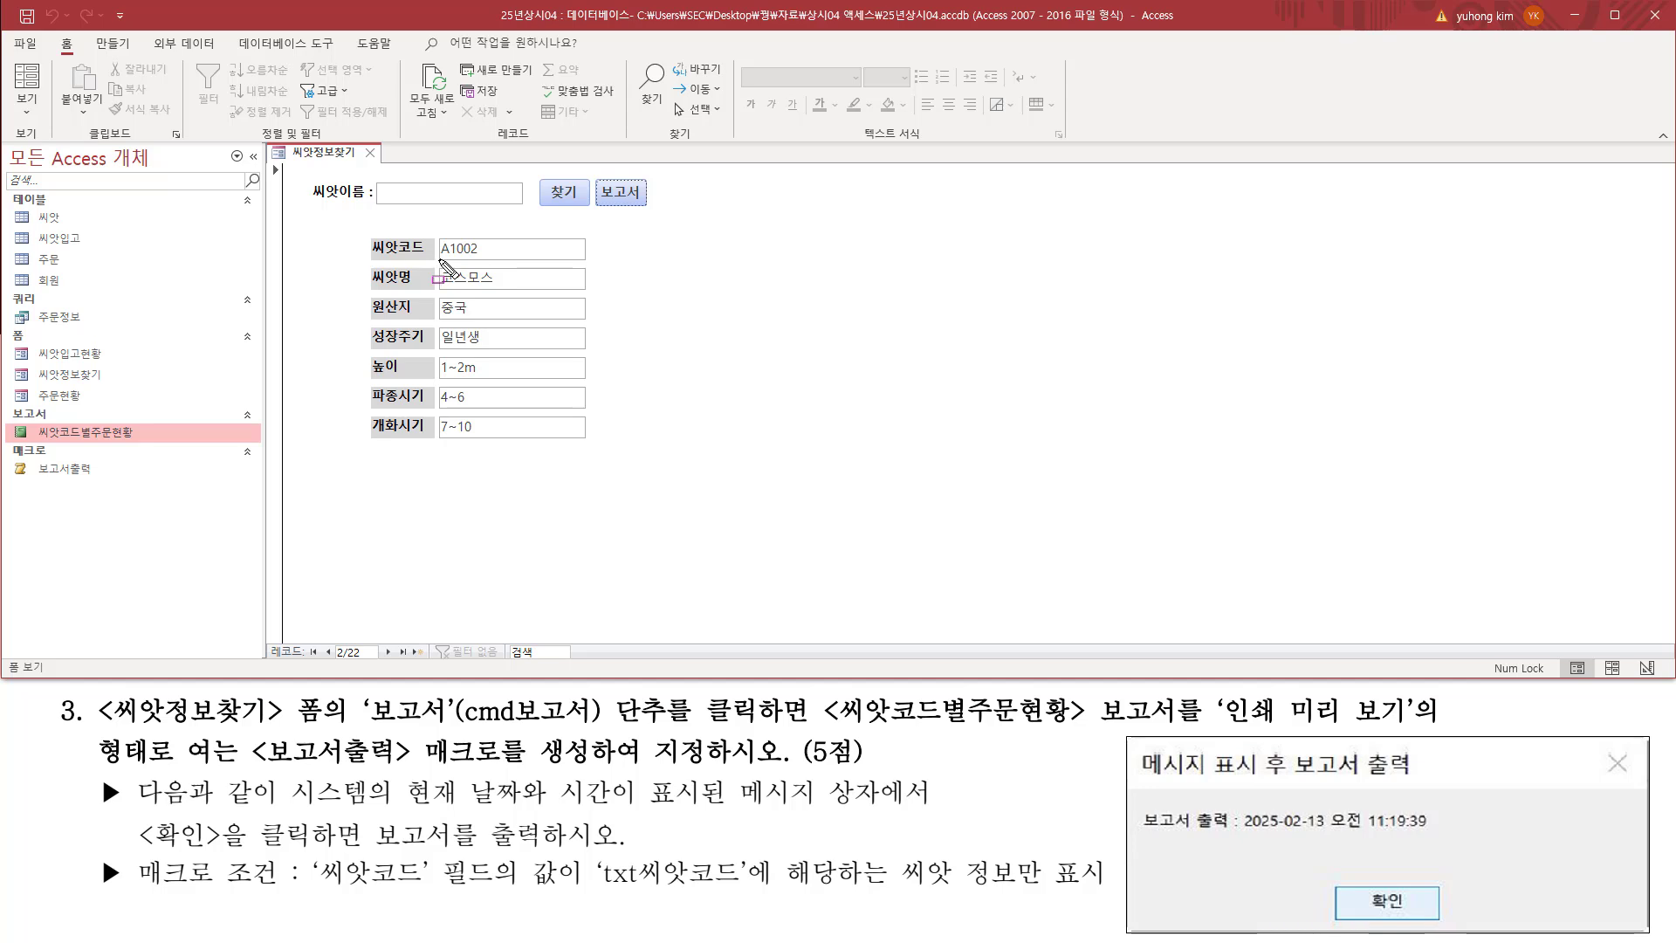
left_click_drag(439, 259, 490, 259)
left_click(389, 652)
left_click(390, 652)
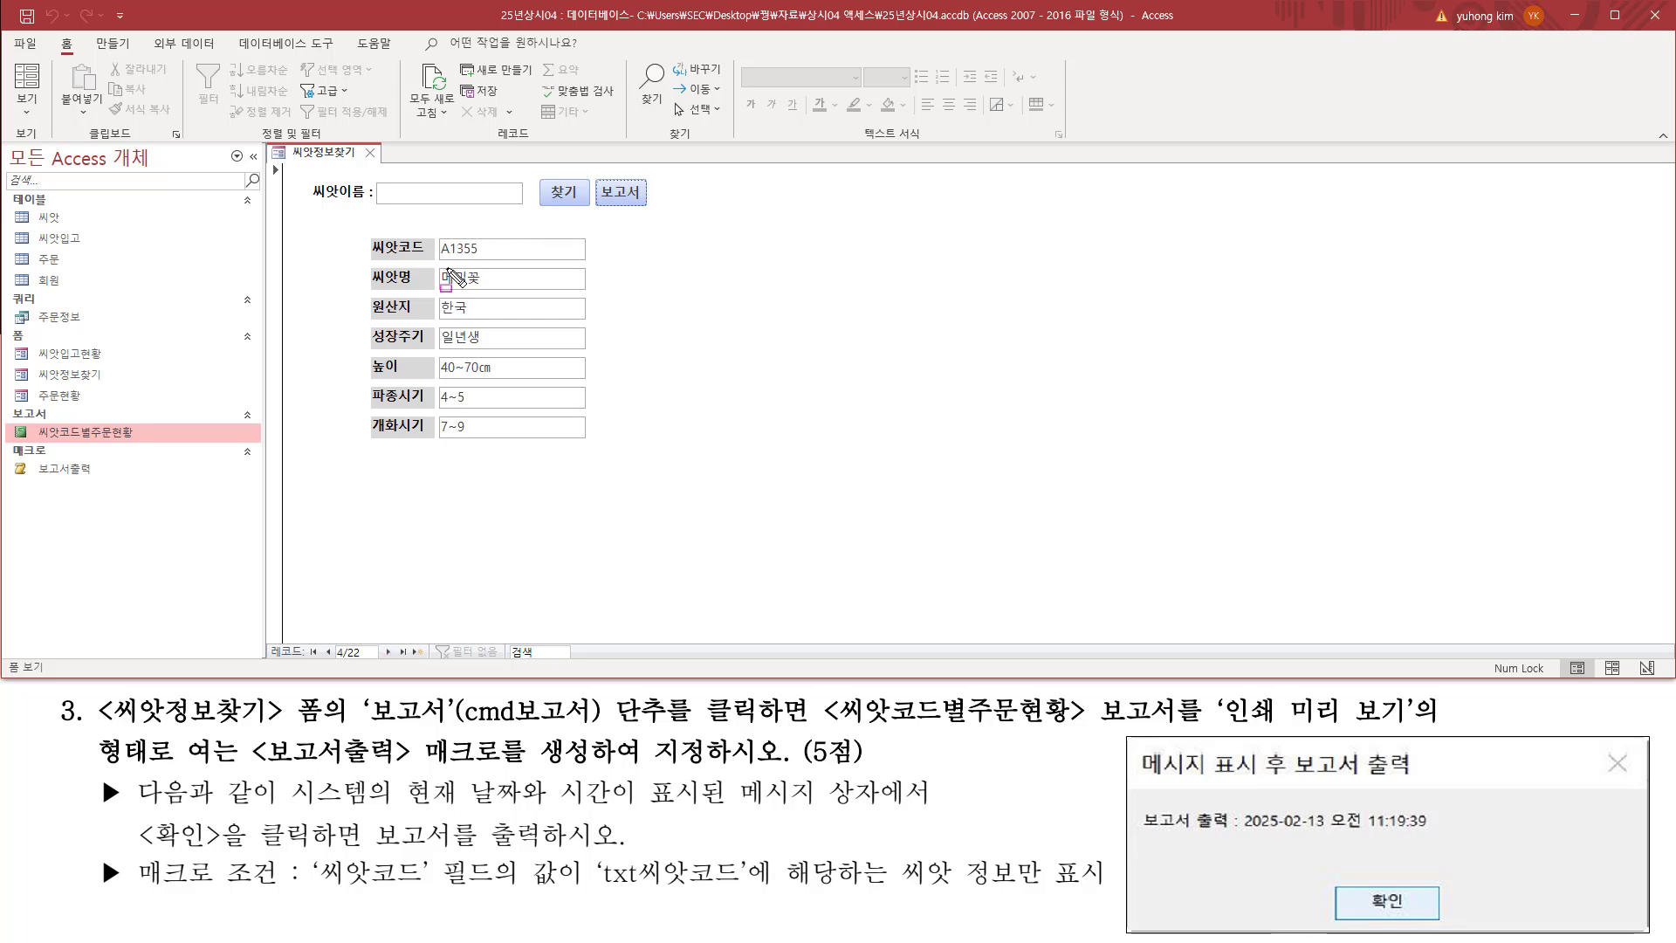
left_click_drag(438, 260, 482, 259)
Step: Run the 보고서 button for the A1355 record and confirm the message box to open the report preview
left_click_drag(599, 179, 639, 207)
key("Escape")
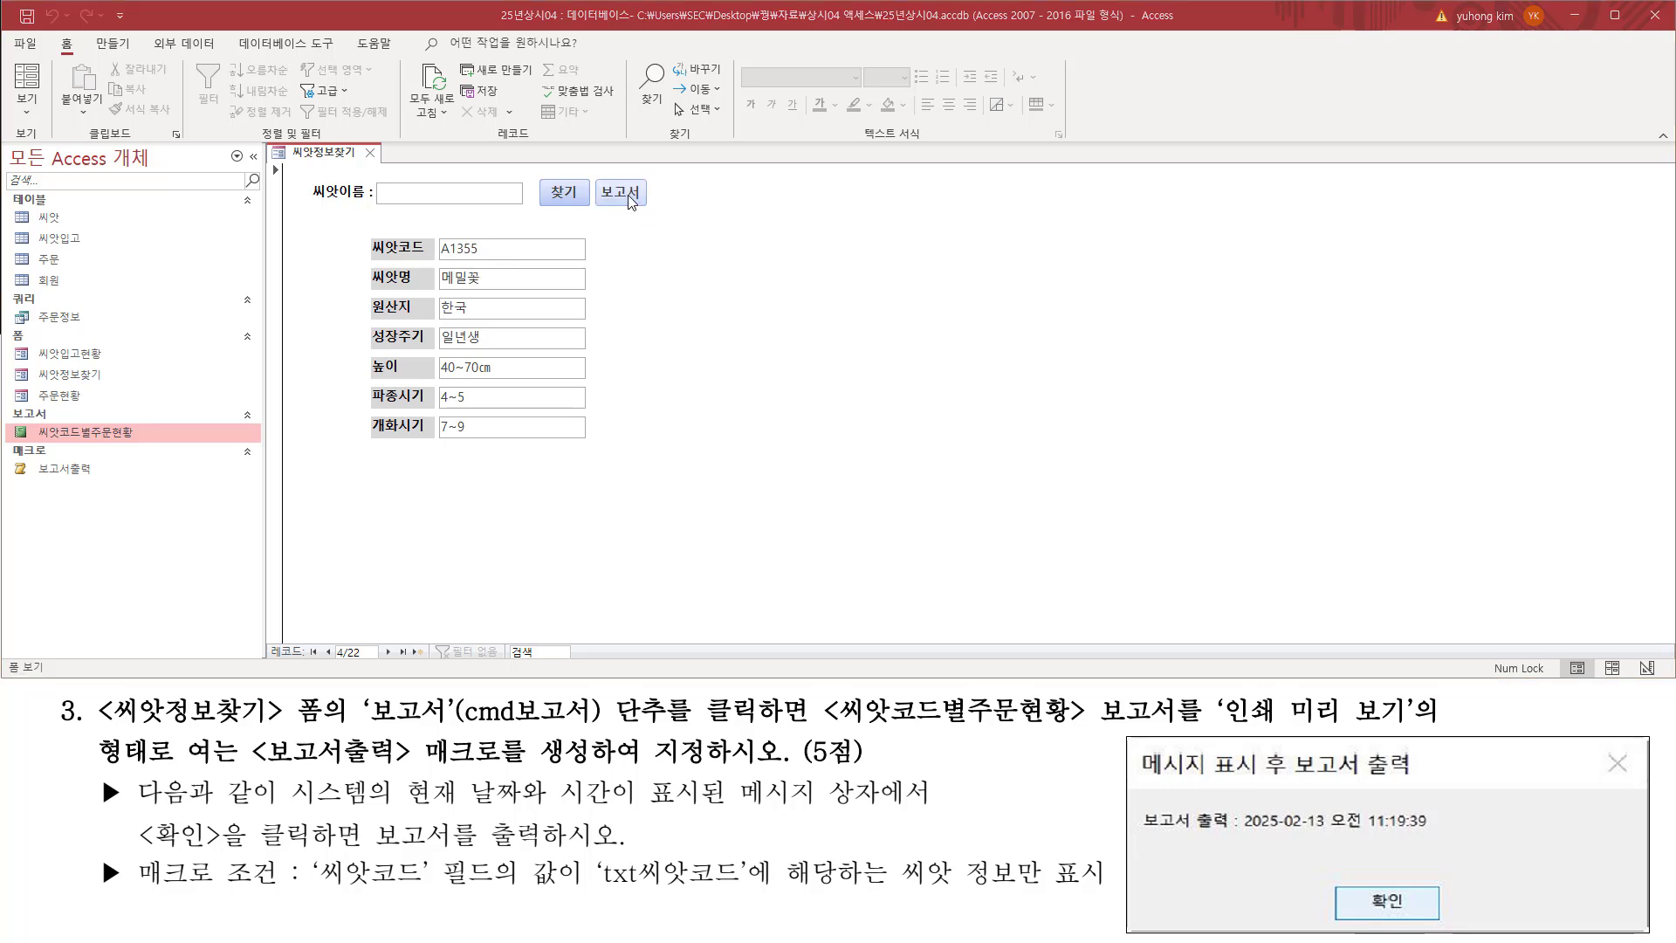
left_click(631, 201)
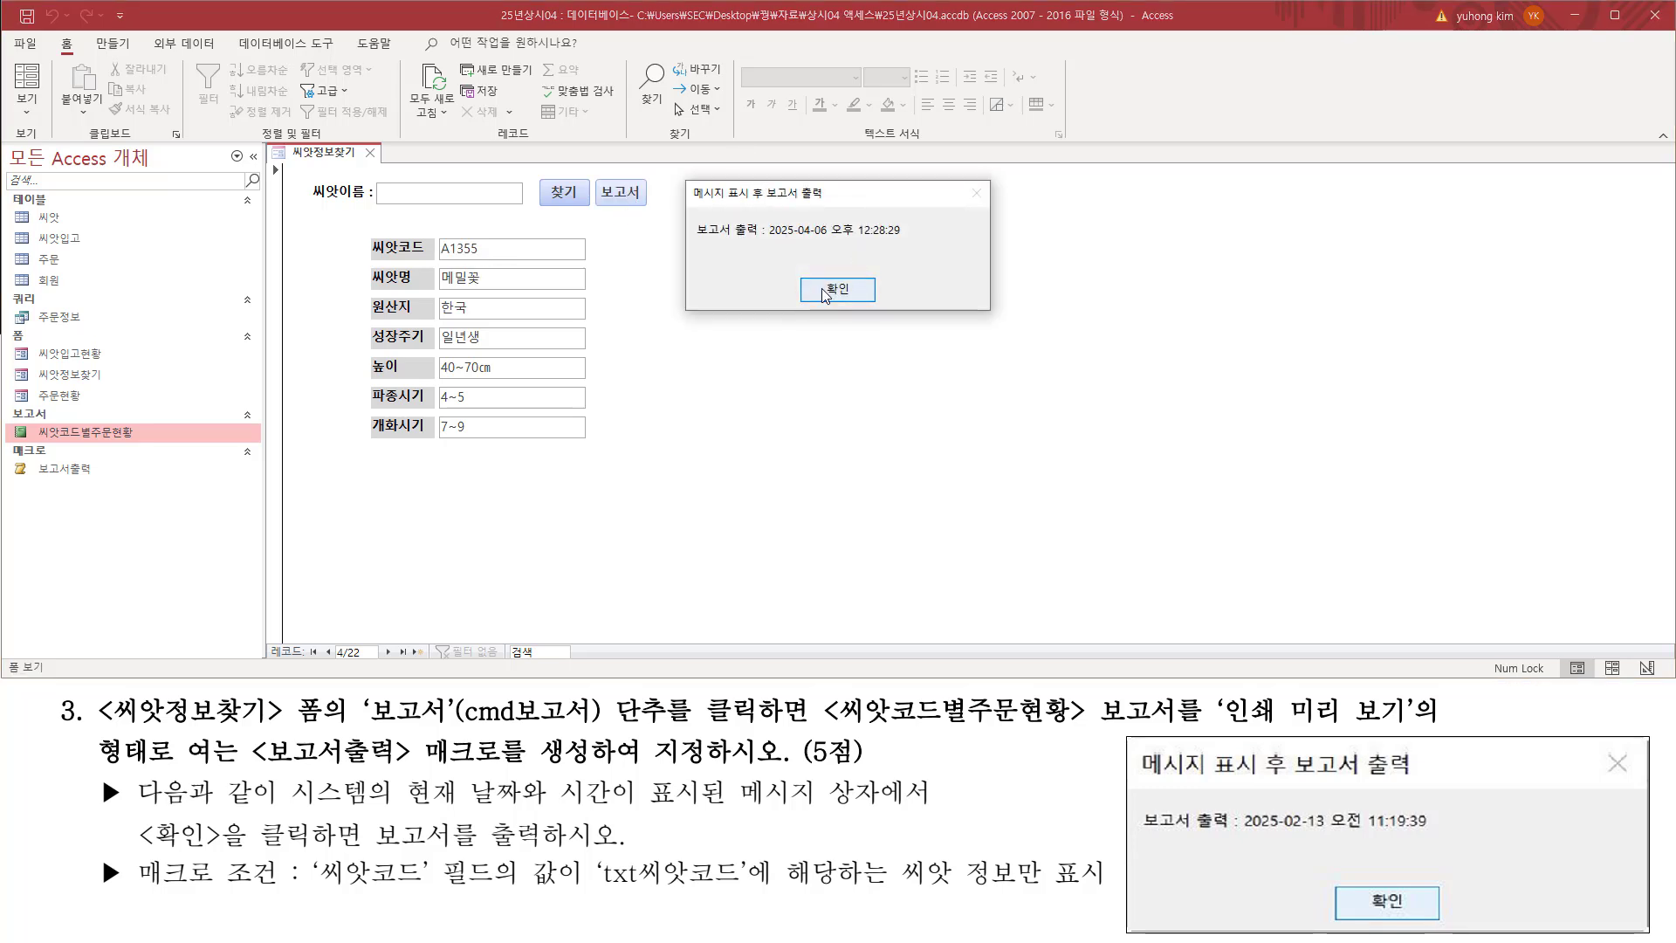
left_click_drag(804, 270, 866, 304)
key("Escape")
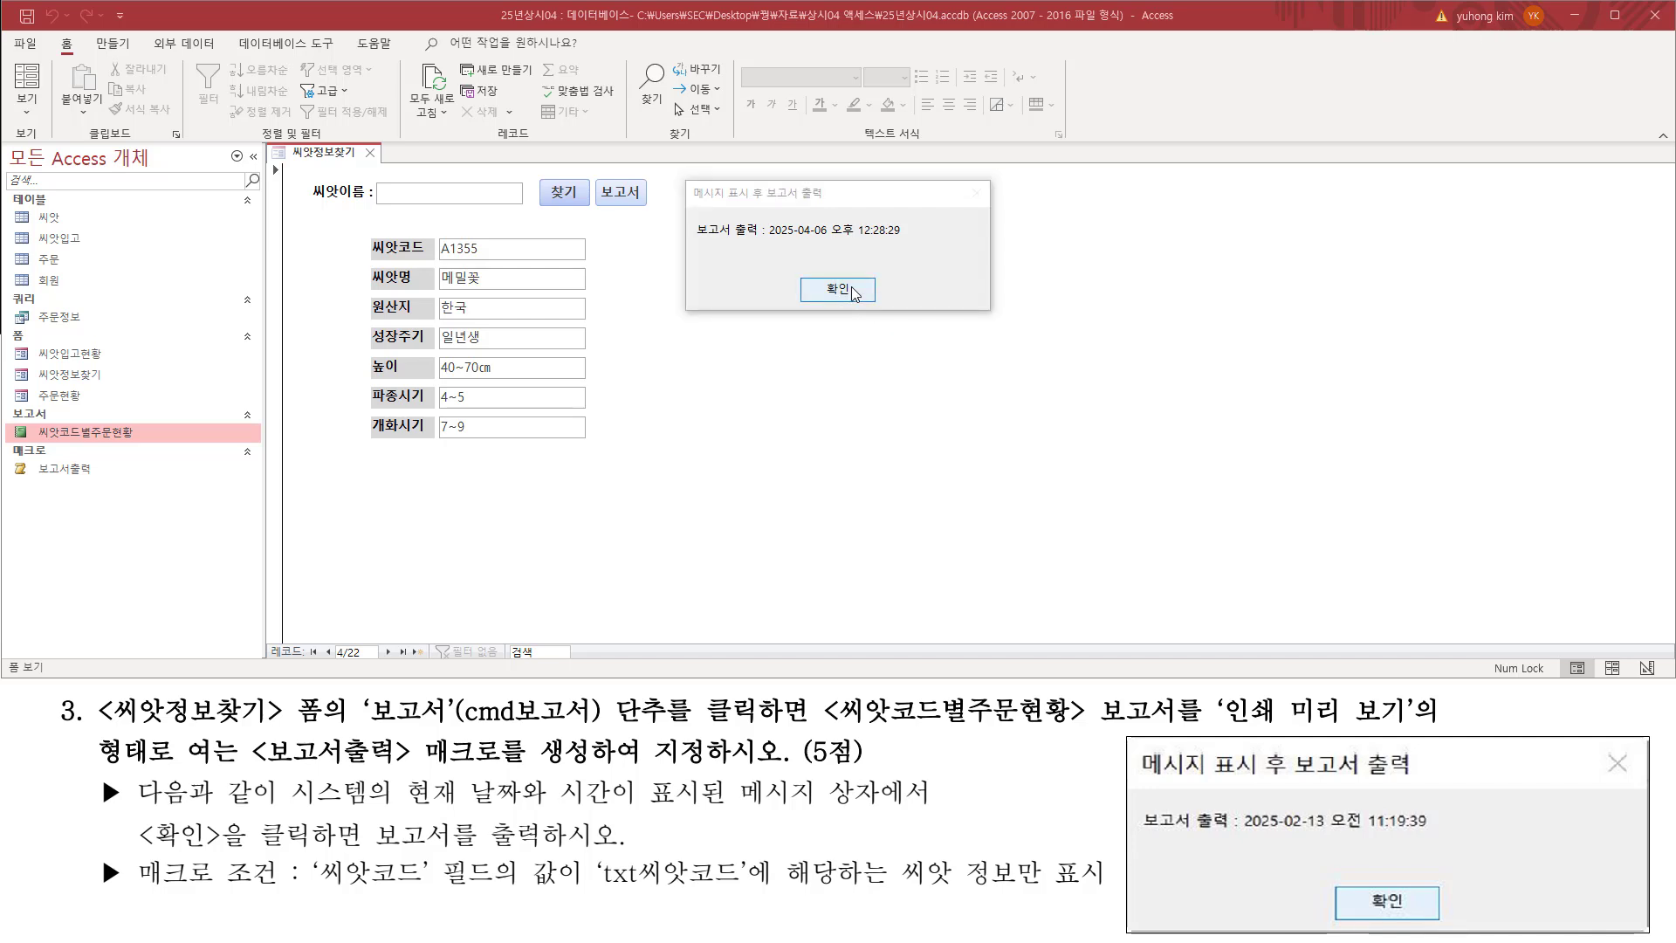
left_click(837, 290)
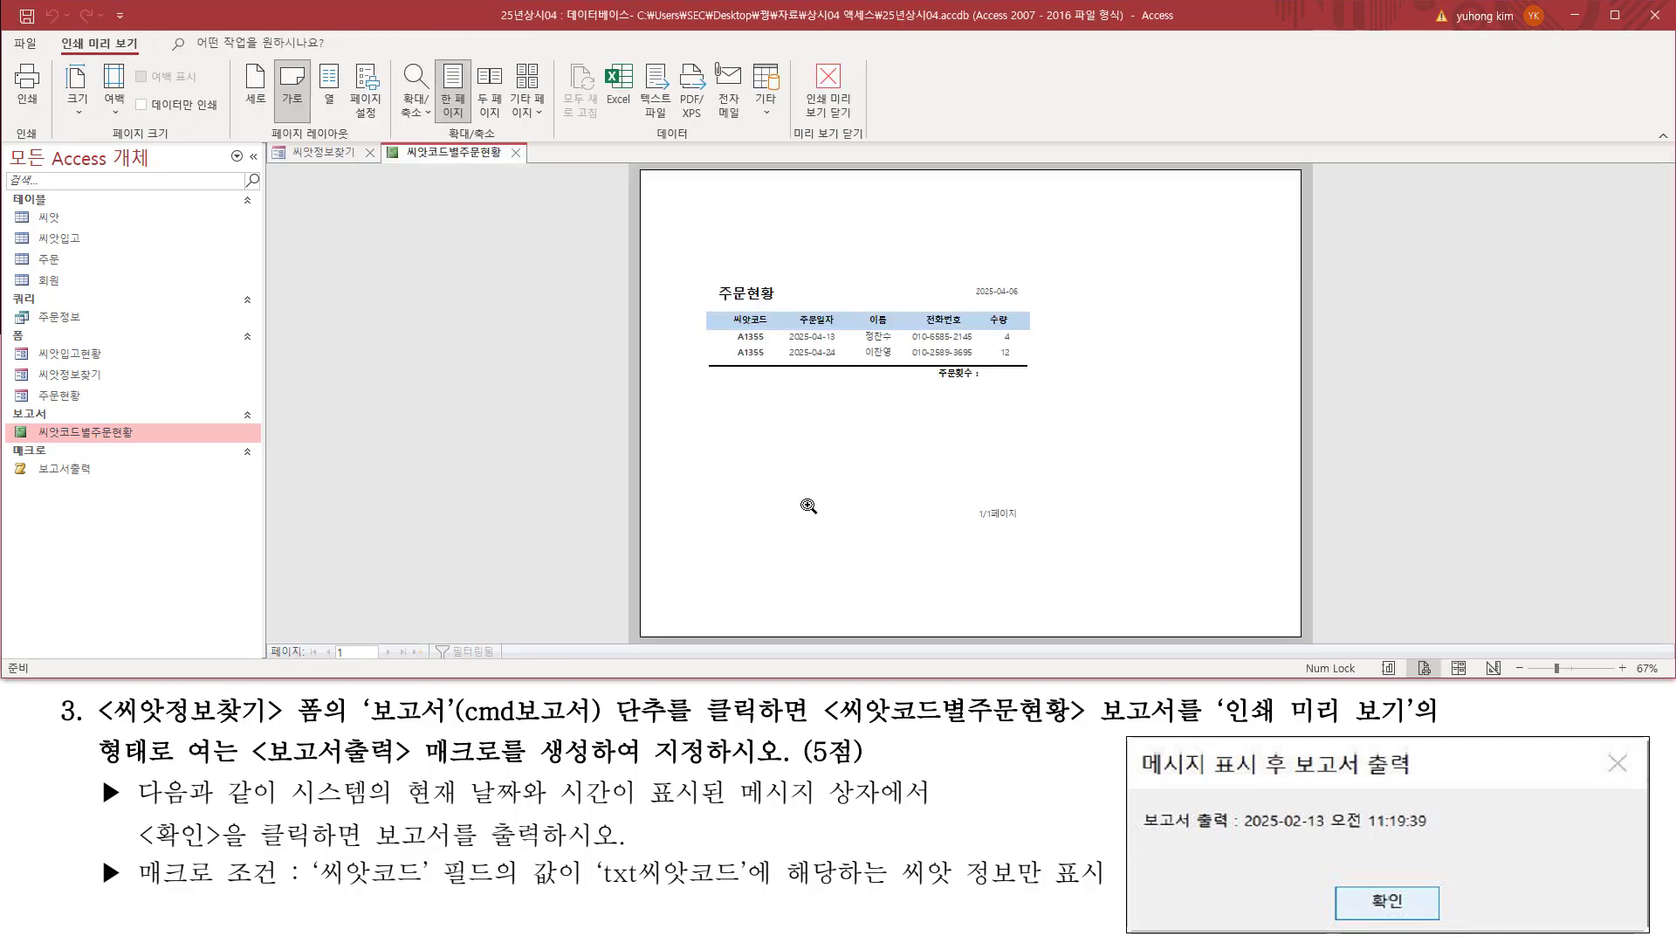
Step: Enlarge the 씨앗코드별주문현황 preview to check its 씨앗코드 values against the form's record, and close the report
left_click(747, 335)
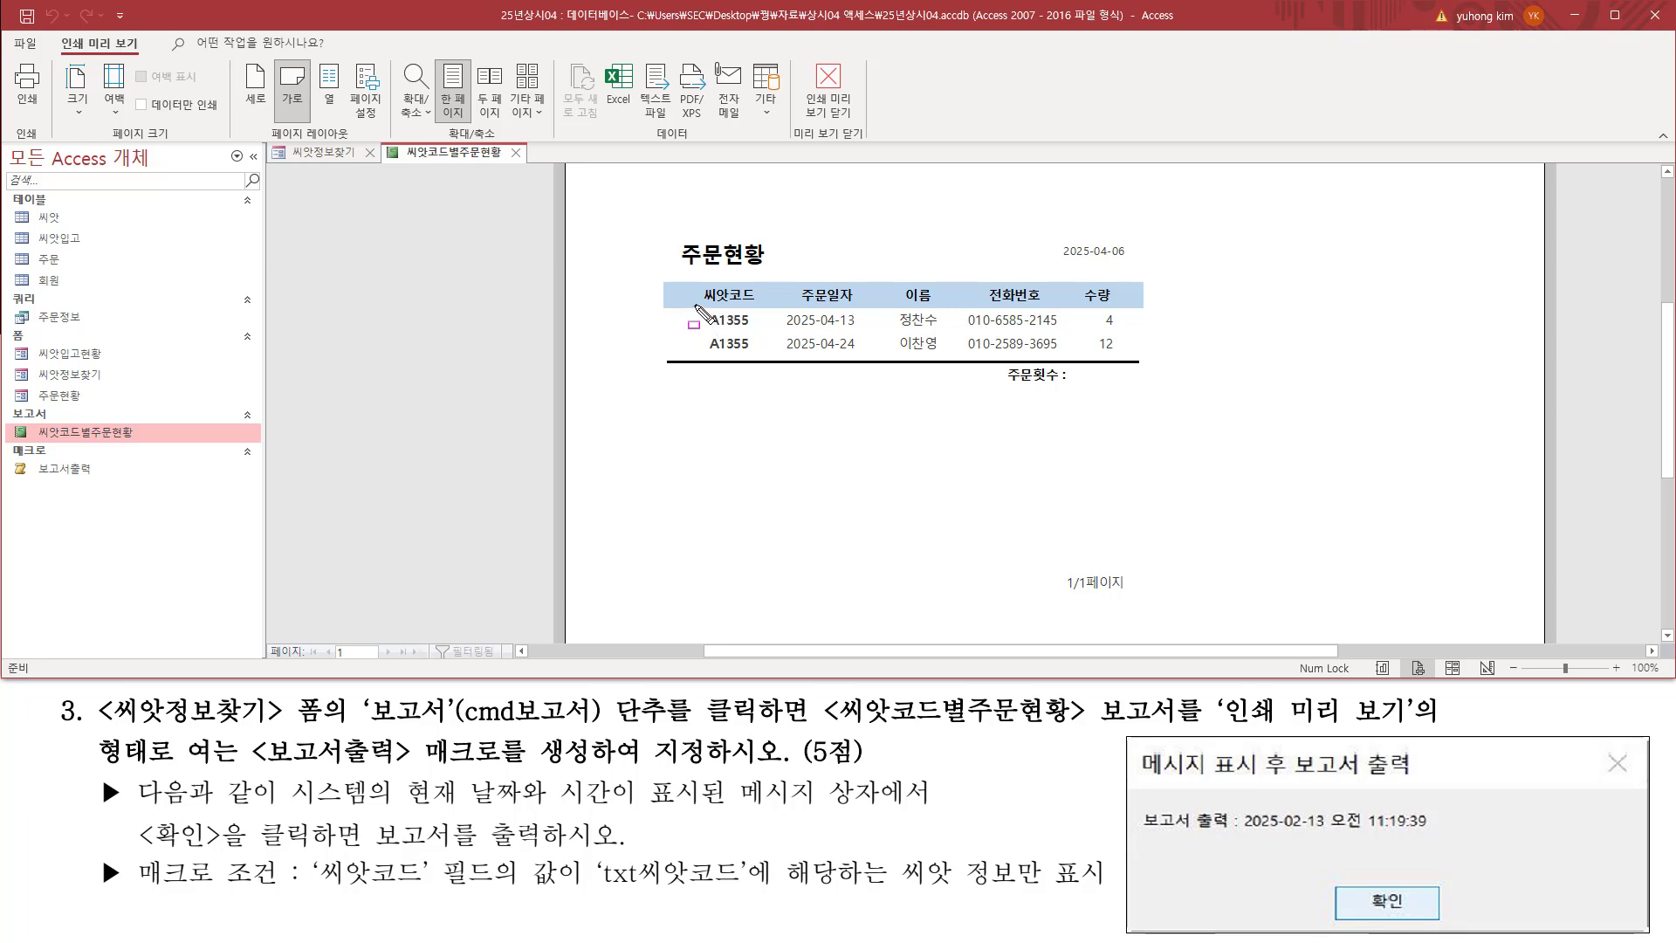
left_click_drag(695, 305, 766, 360)
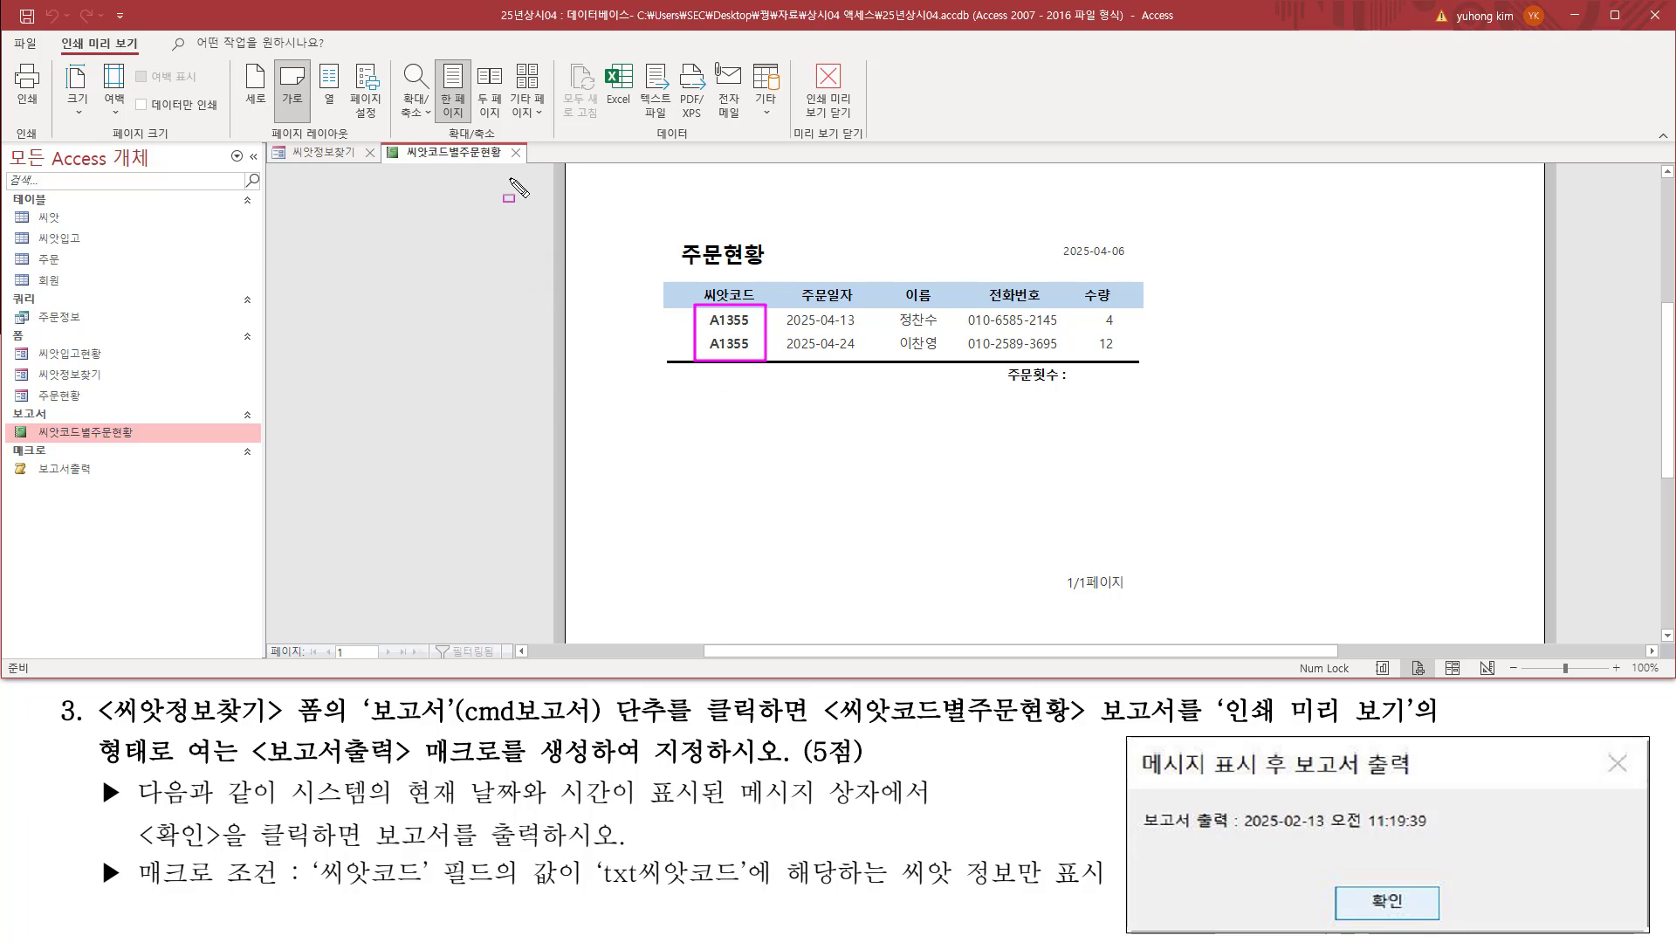
left_click_drag(500, 143, 528, 169)
left_click(516, 154)
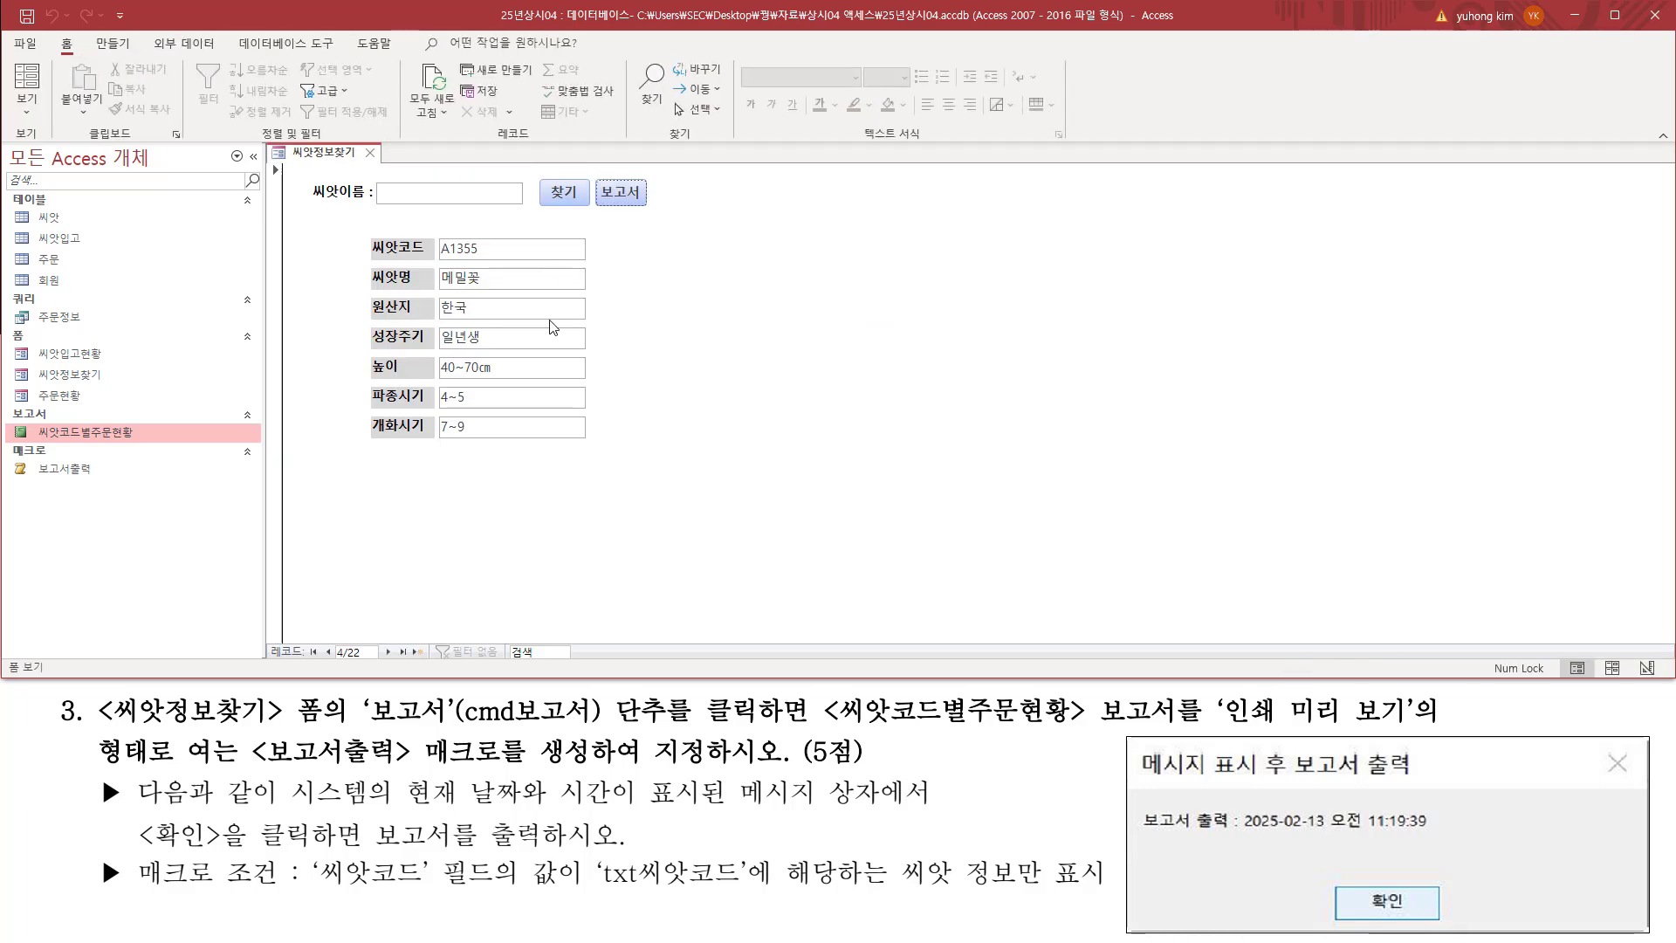
Step: Close the 씨앗정보찾기 form and save its design changes
left_click(370, 156)
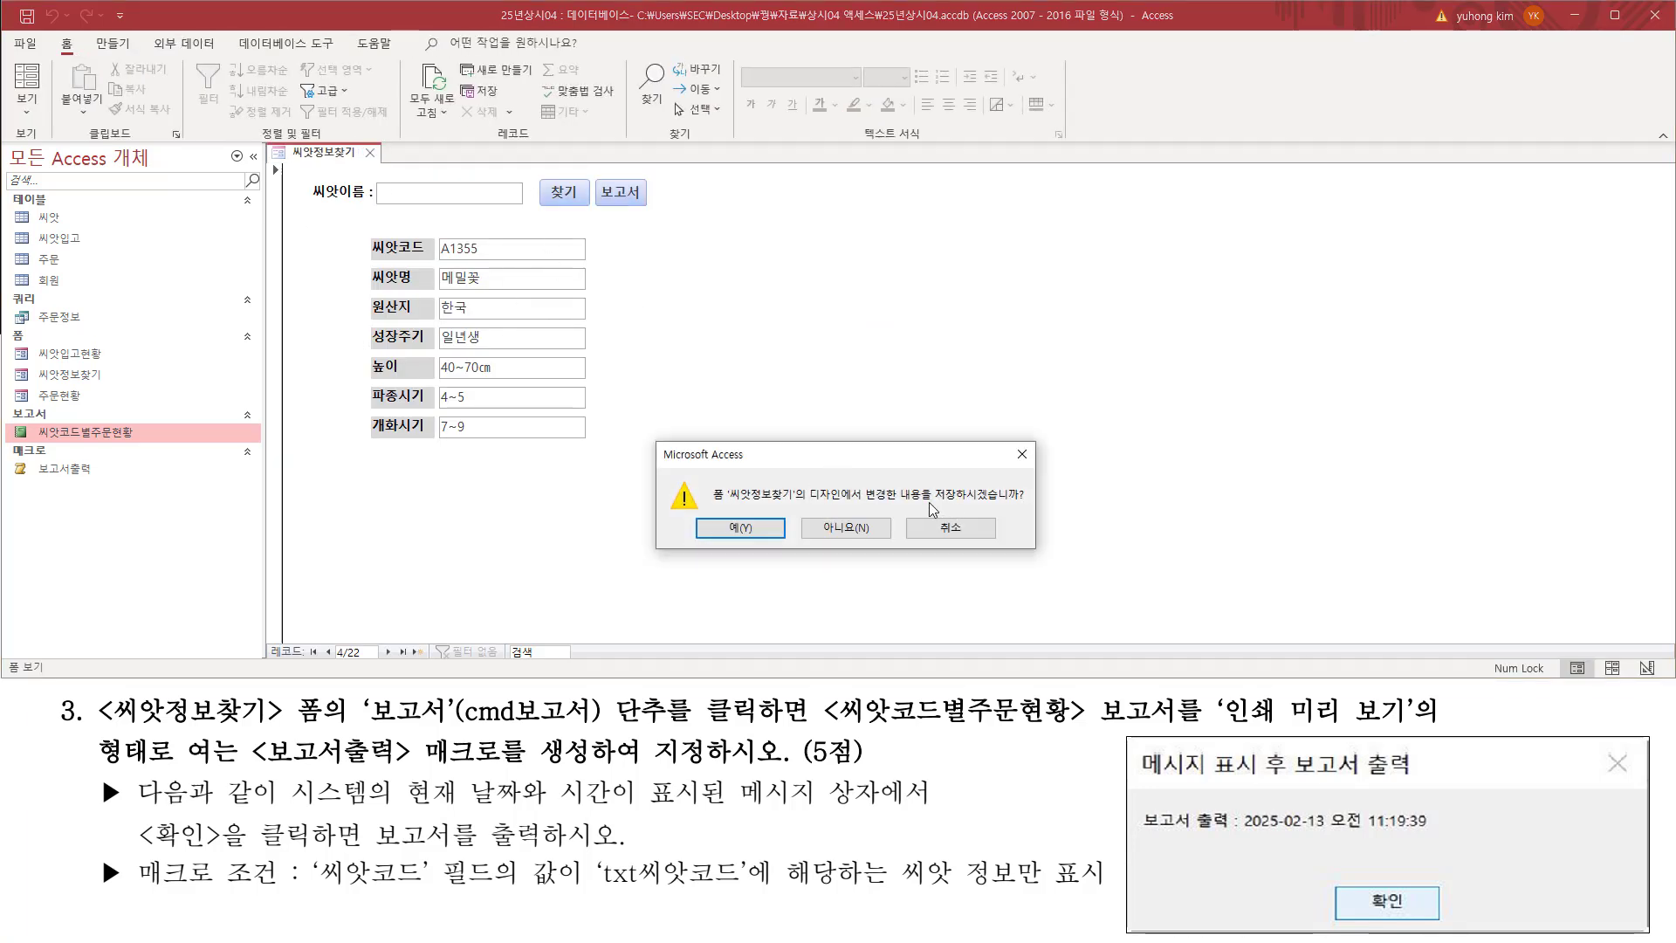
left_click_drag(925, 504, 1028, 504)
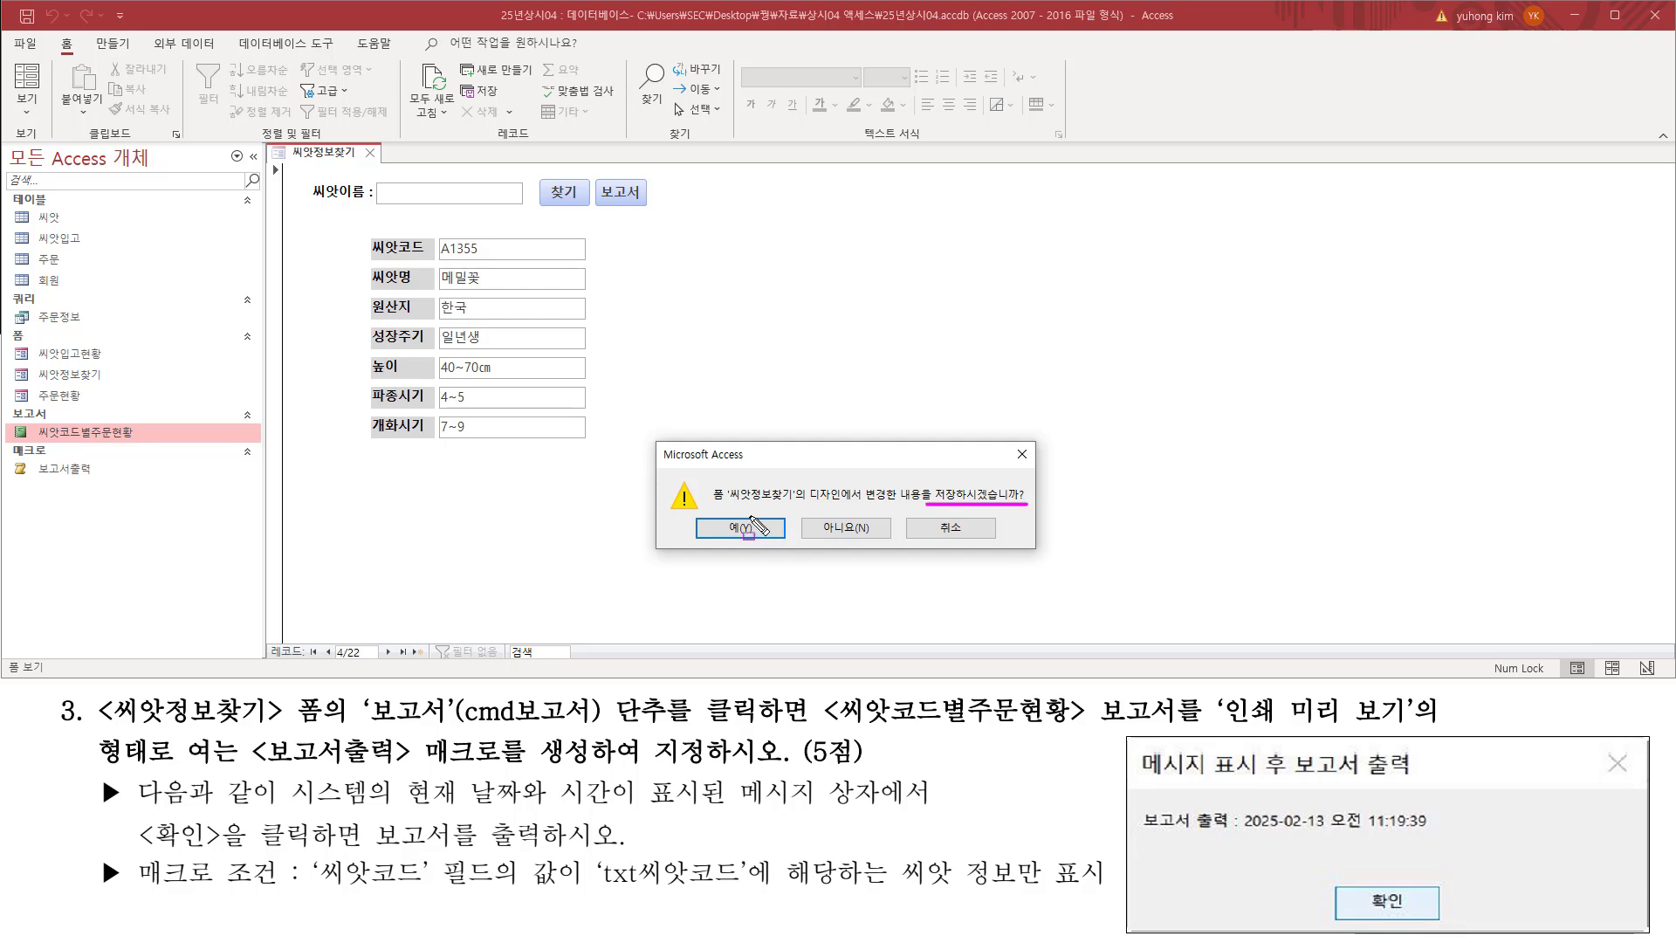
left_click_drag(714, 513, 766, 540)
key("Escape")
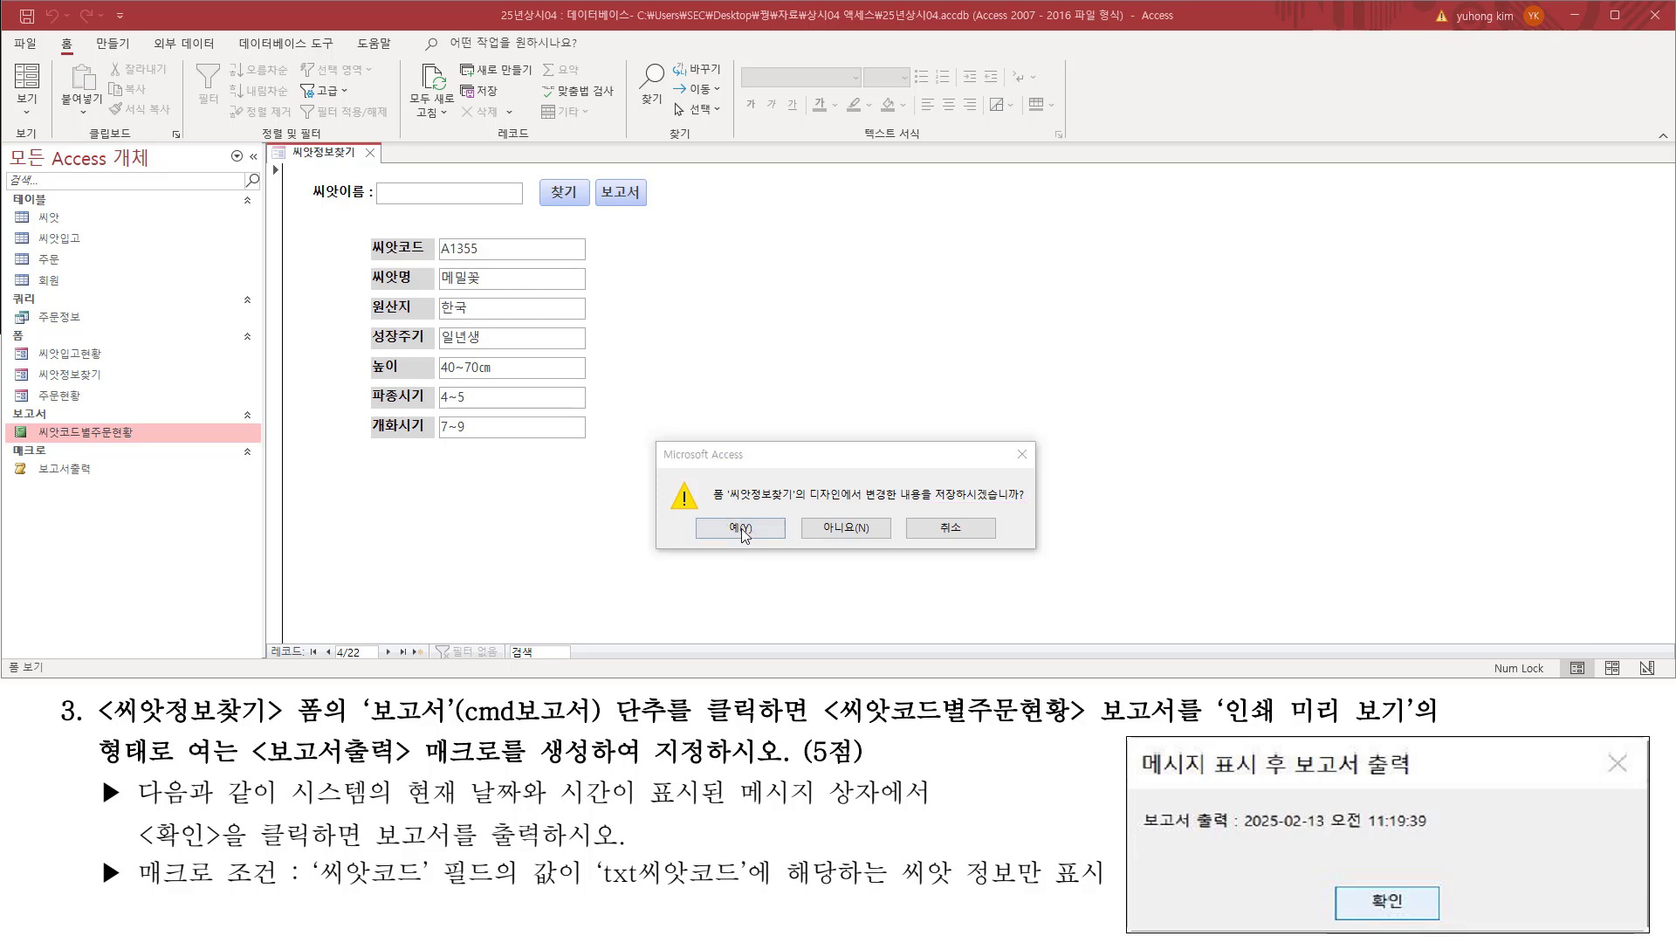
left_click(765, 527)
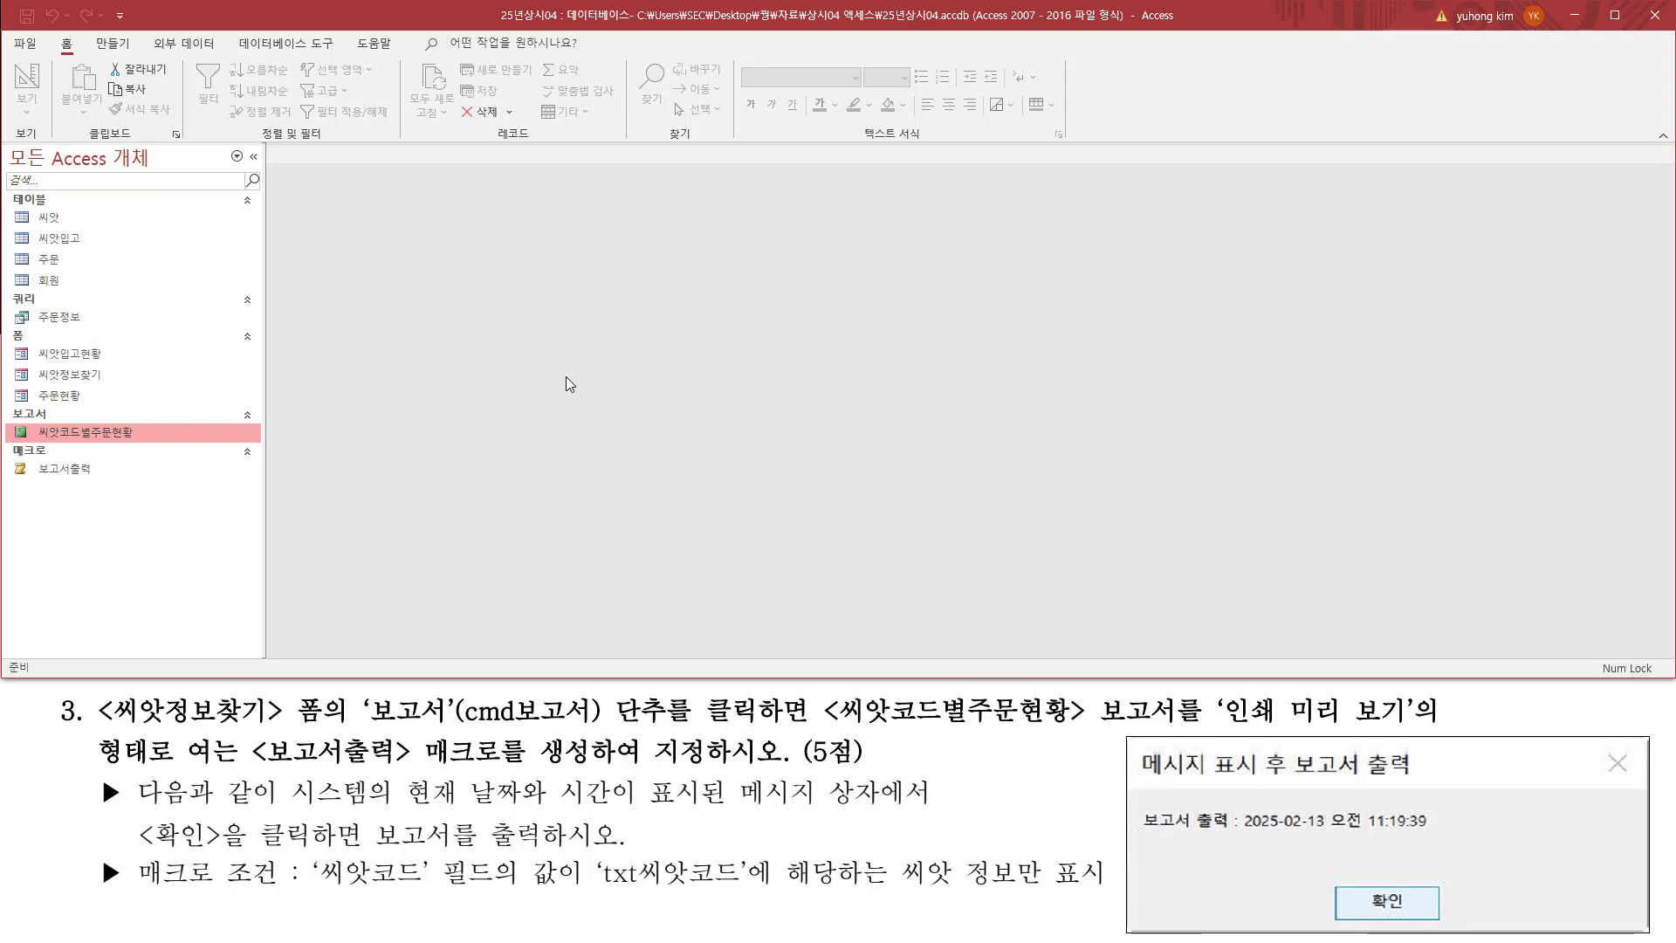